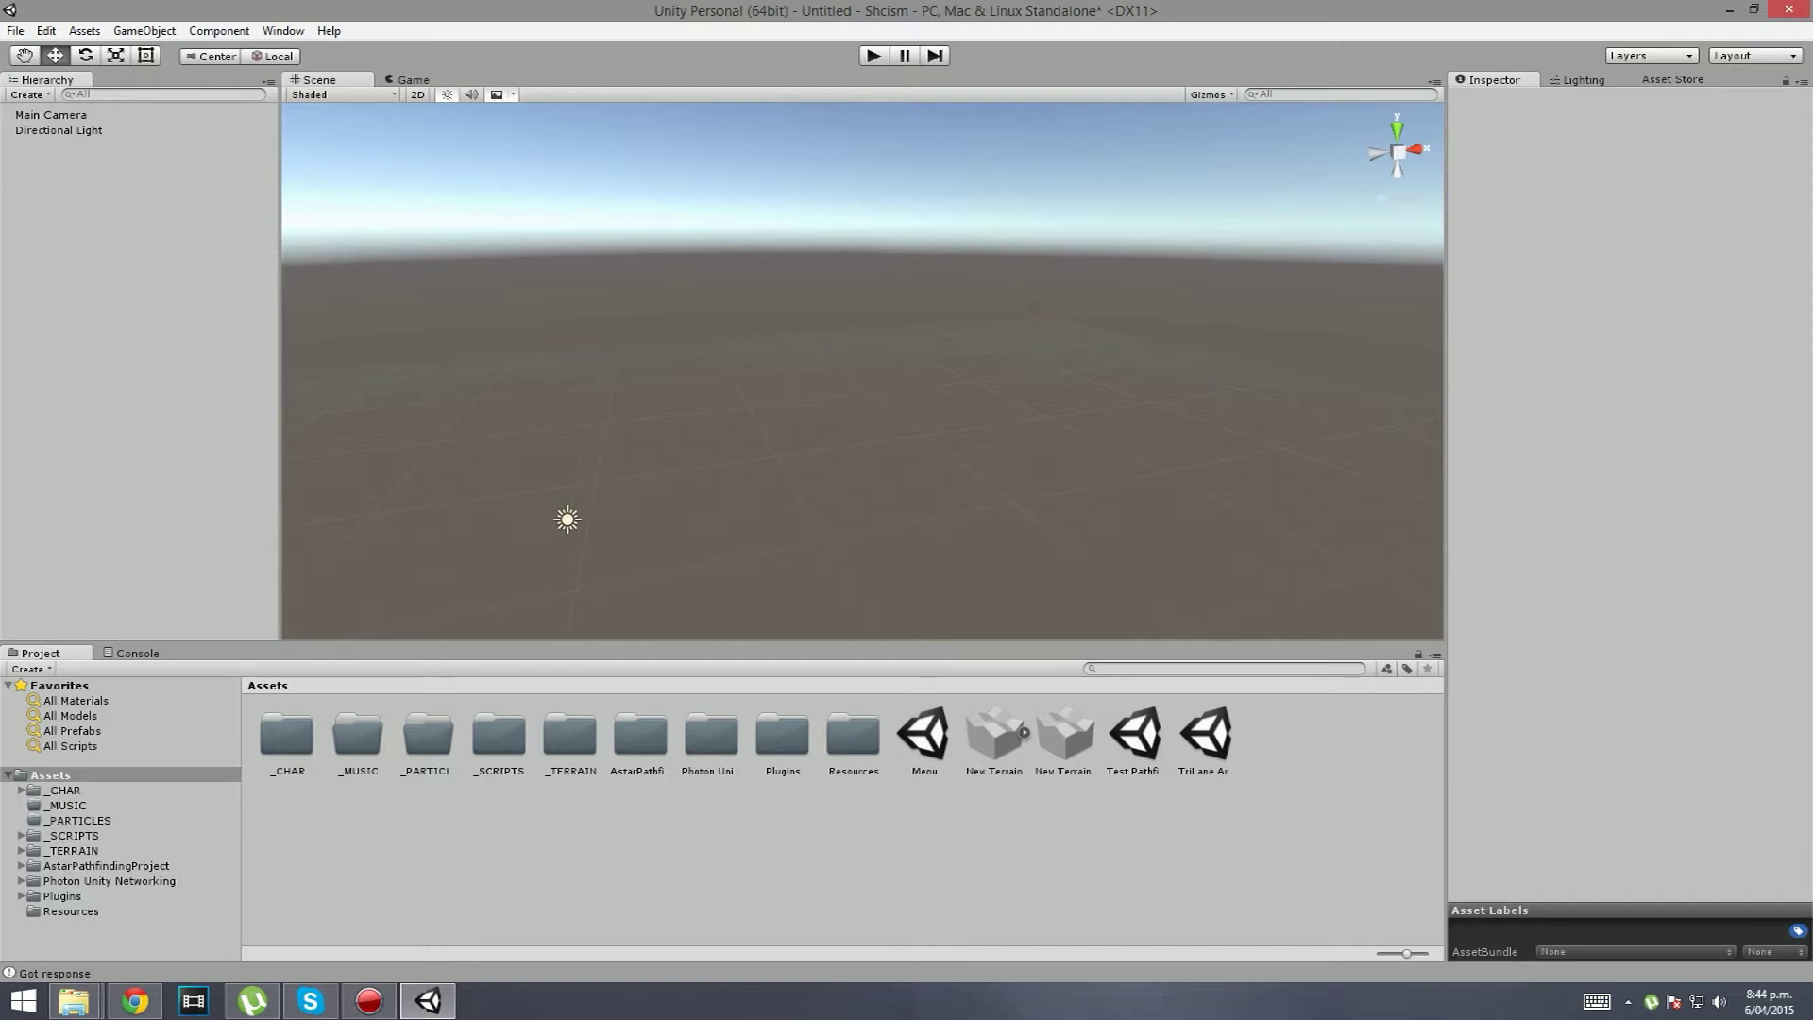
pyautogui.moveTo(862, 331); pyautogui.dragTo(776, 518, button='right')
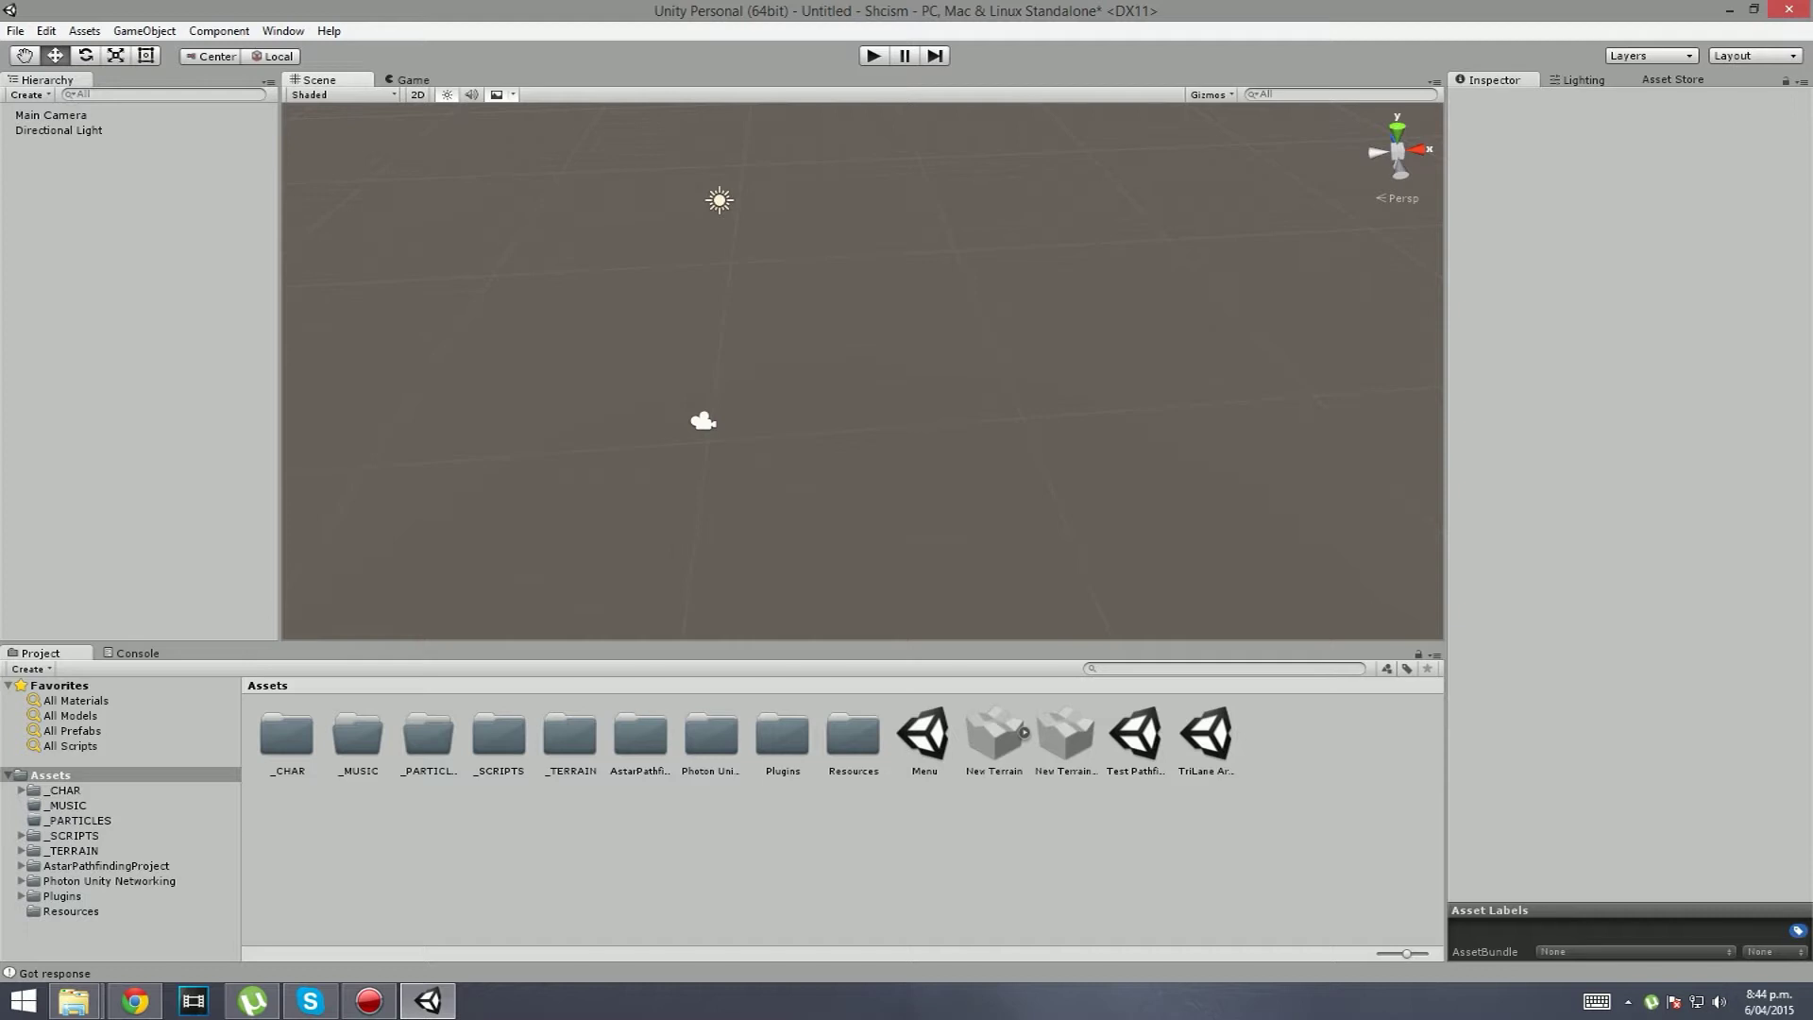
pyautogui.click(62, 790)
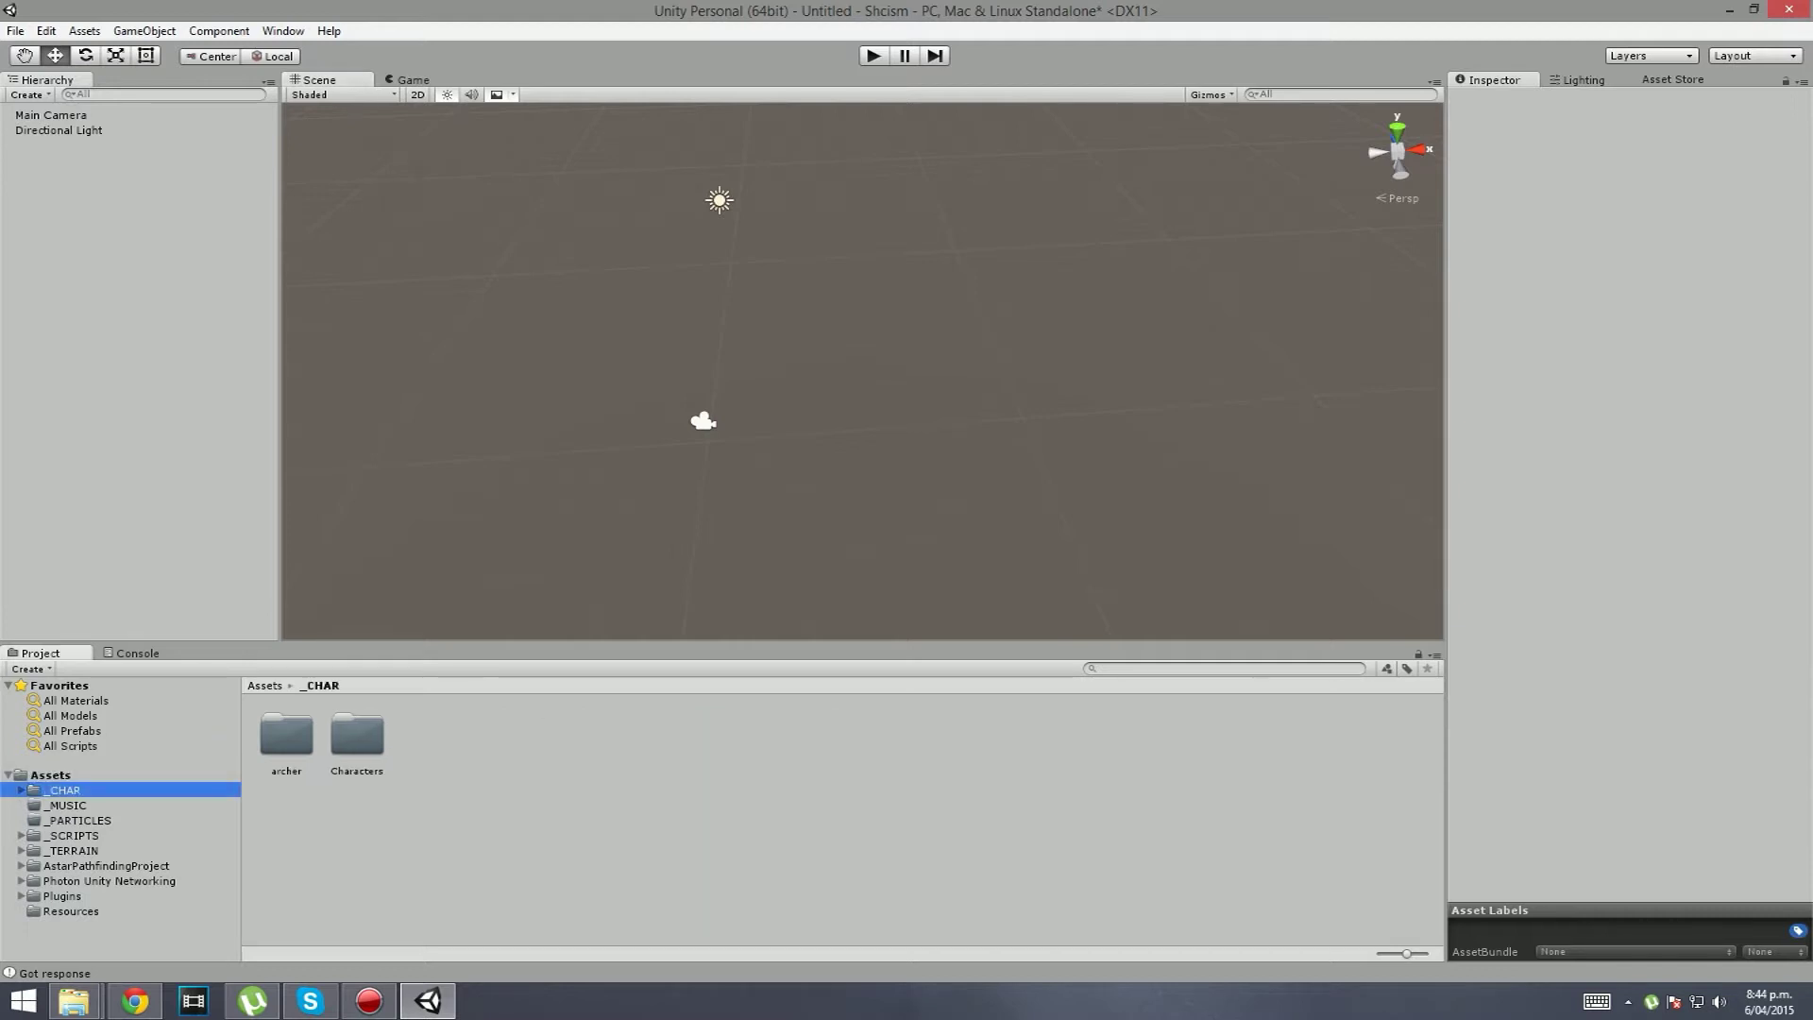
pyautogui.click(51, 775)
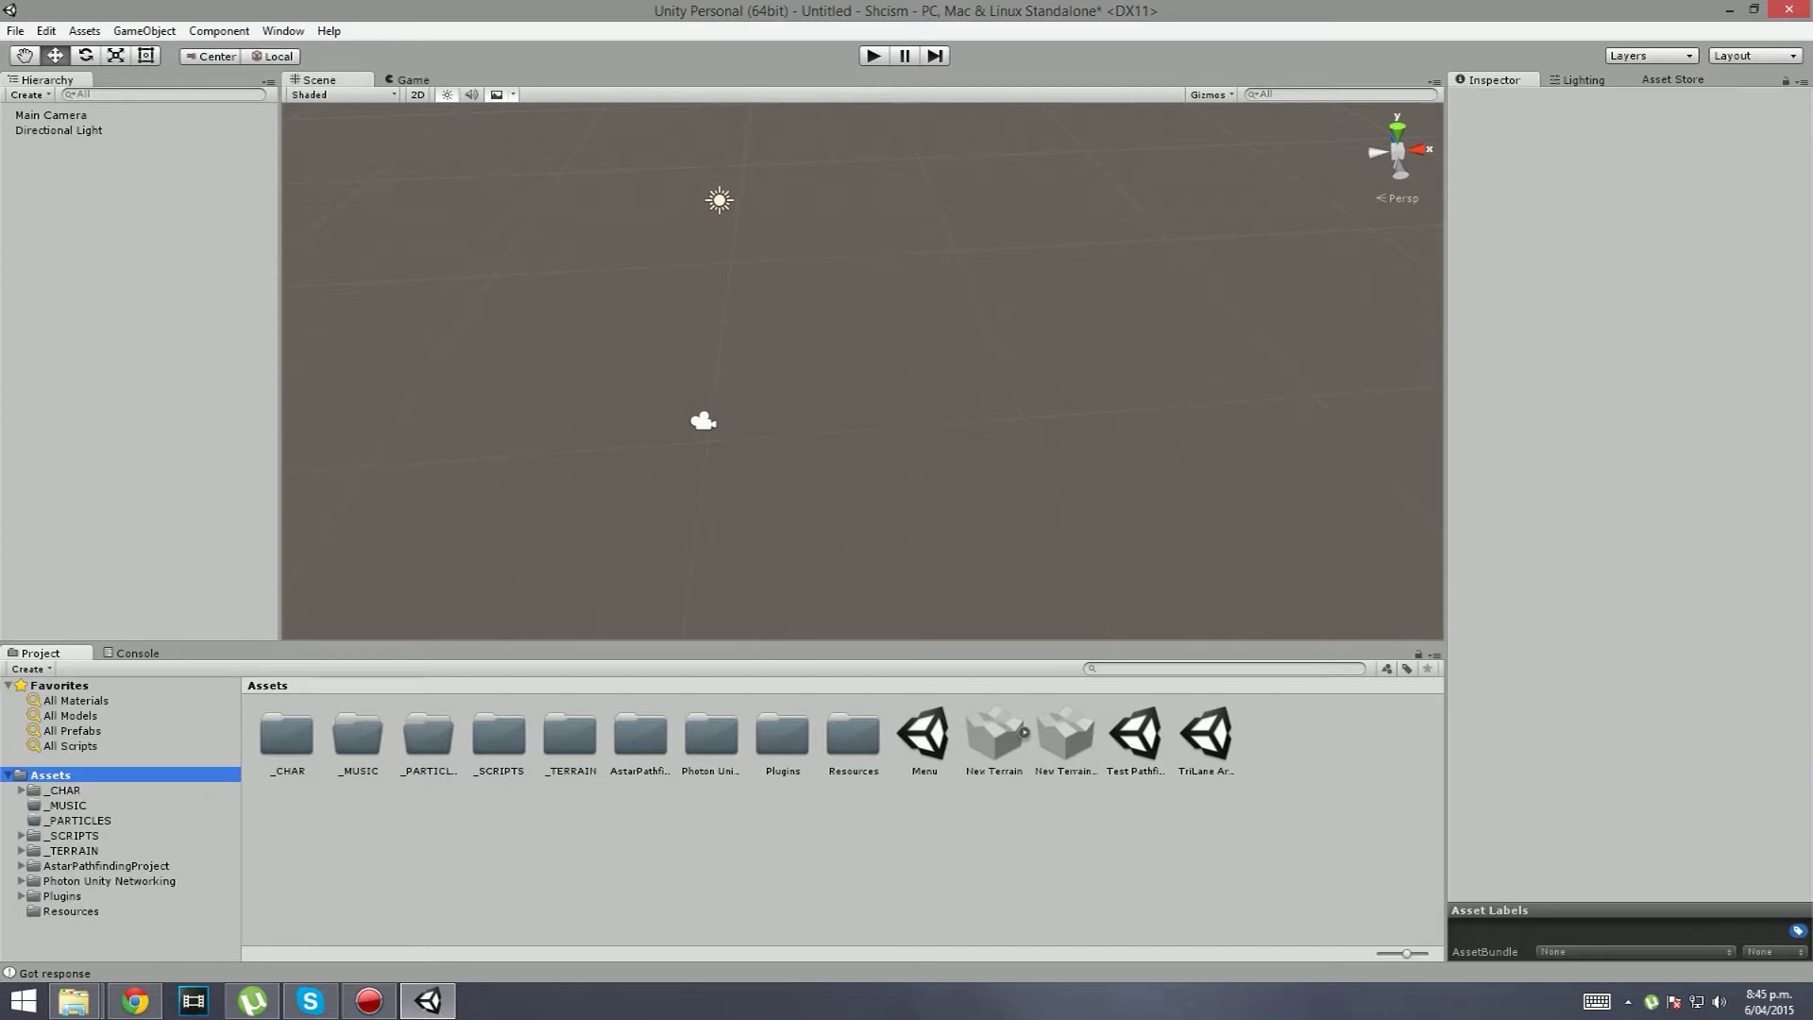
pyautogui.moveTo(850, 377); pyautogui.dragTo(718, 444, button='right')
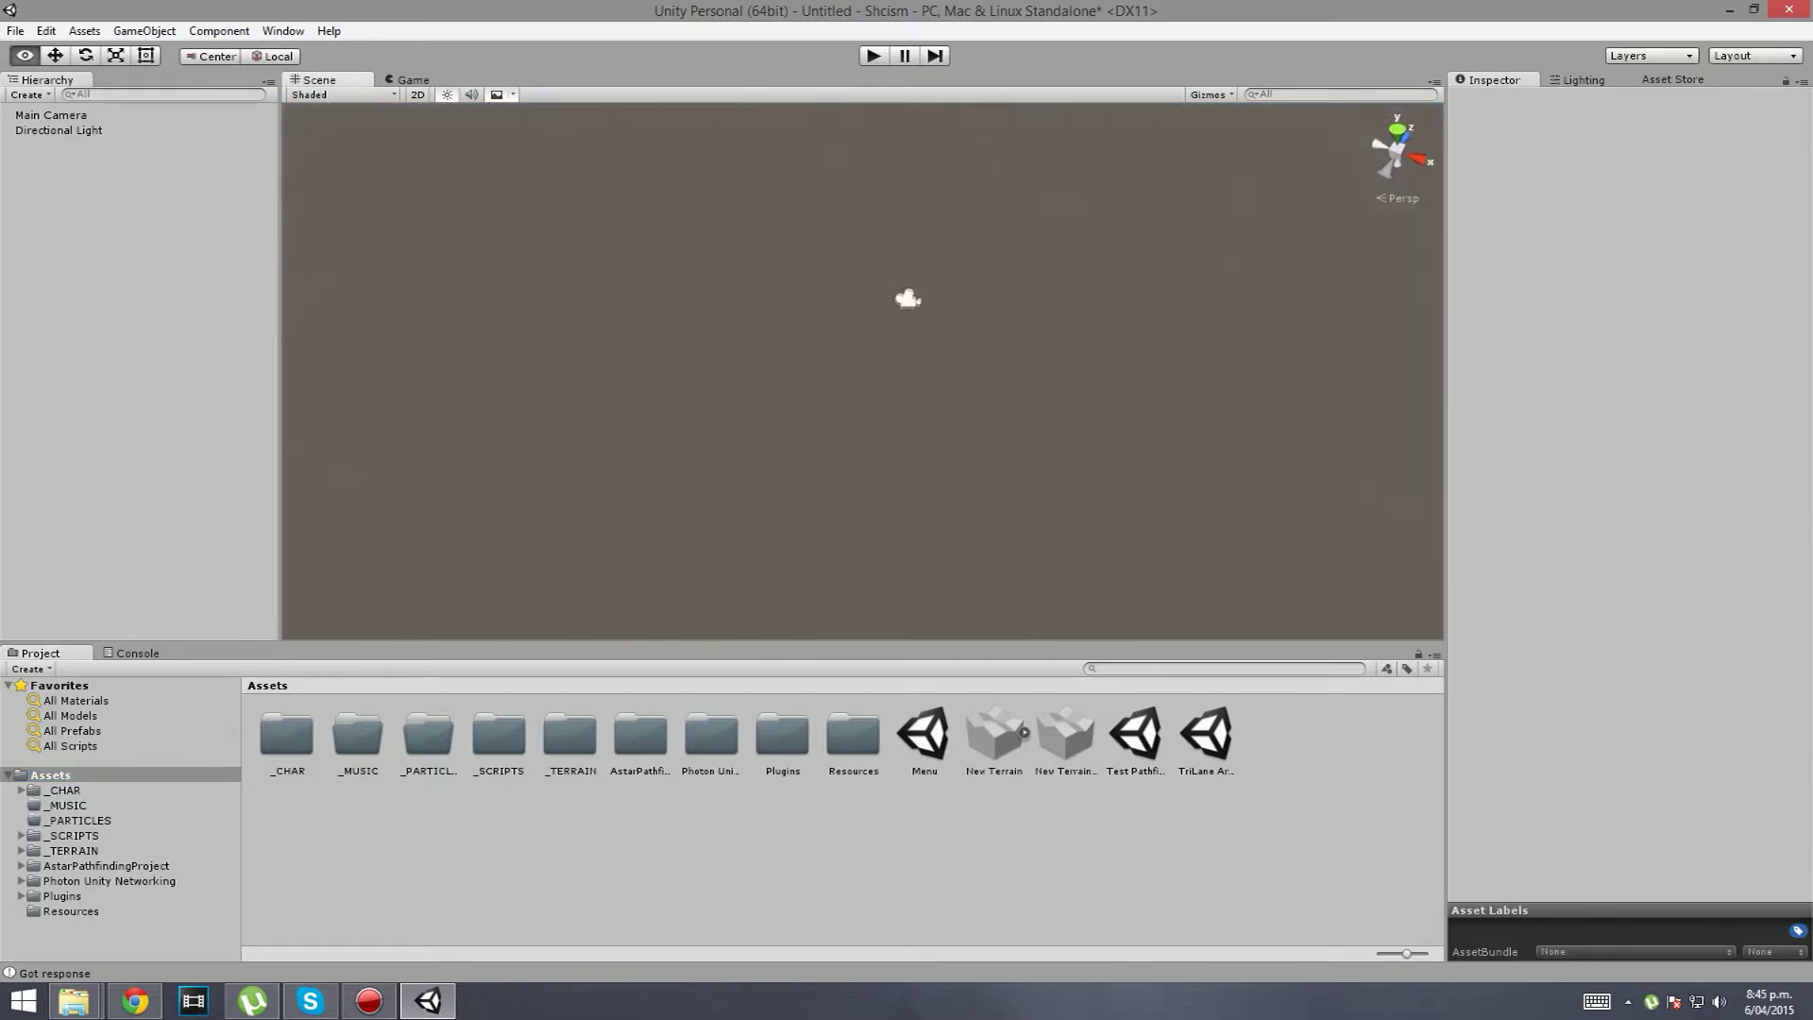
pyautogui.moveTo(907, 378)
pyautogui.keyDown('alt'); pyautogui.mouseDown()
pyautogui.moveTo(897, 415)
pyautogui.moveTo(845, 453)
pyautogui.moveTo(888, 416)
pyautogui.moveTo(892, 378)
pyautogui.mouseUp(); pyautogui.keyUp('alt')
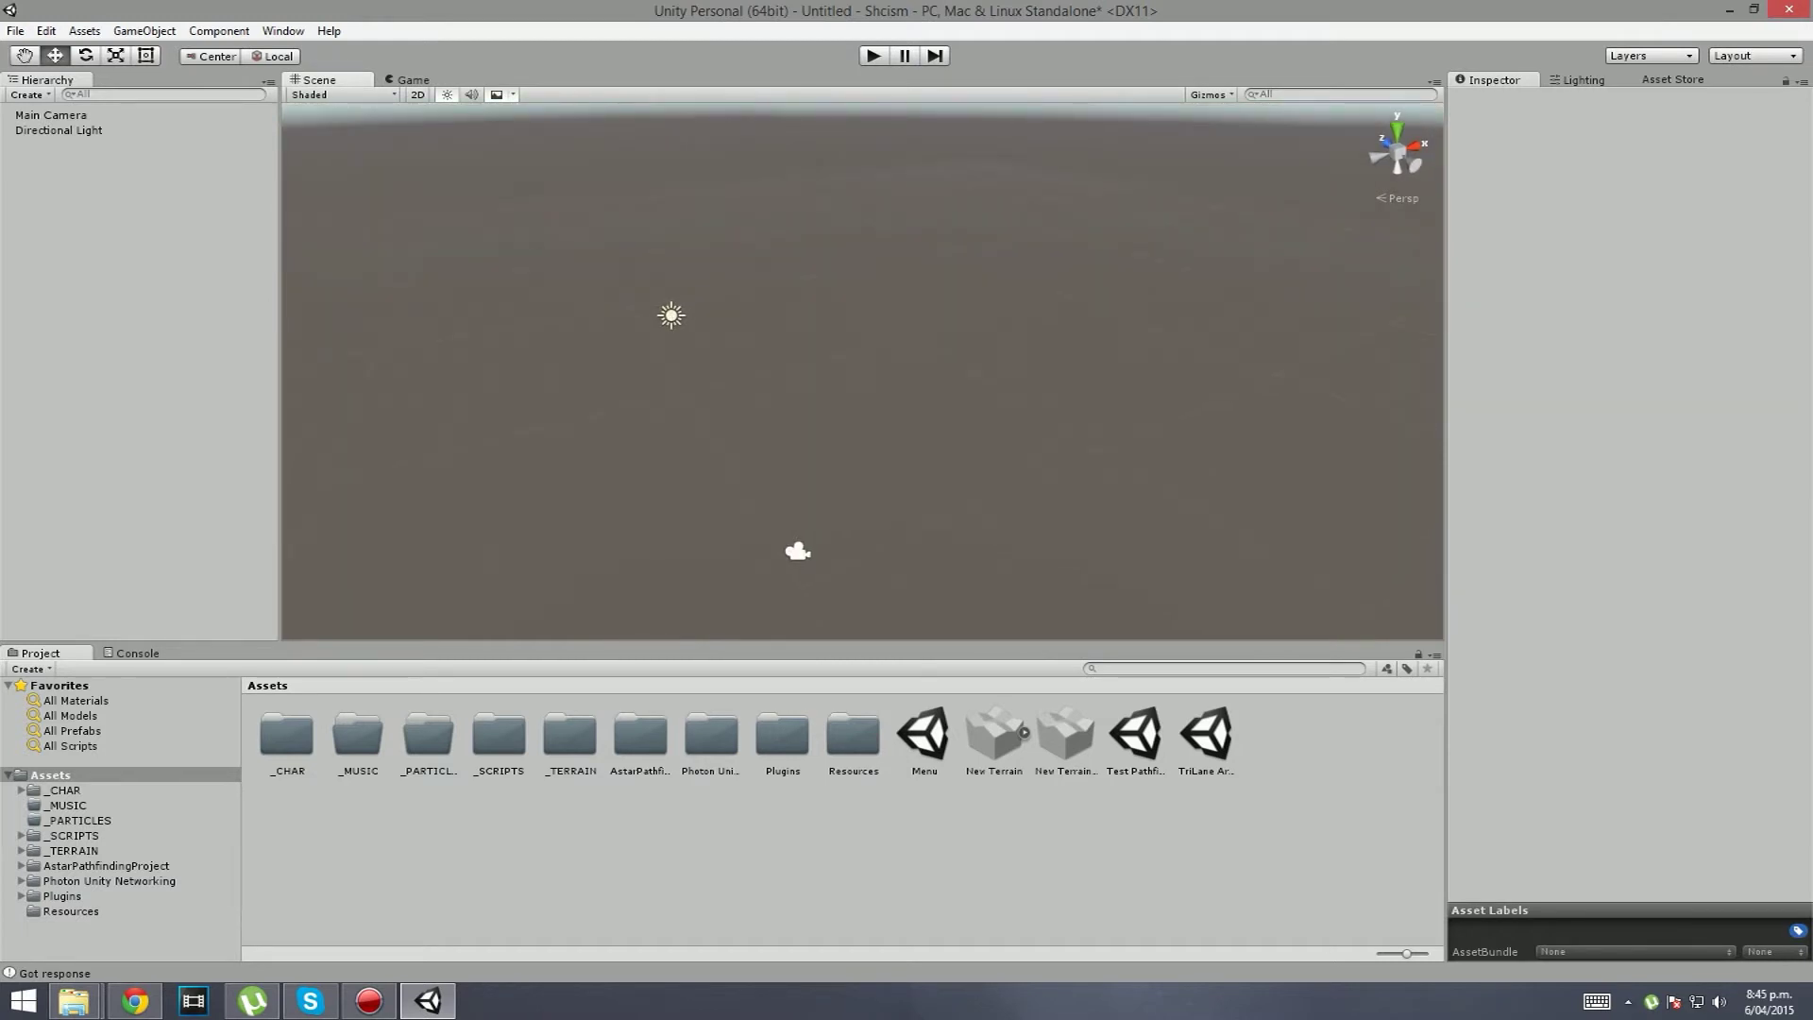
pyautogui.moveTo(850, 368); pyautogui.dragTo(926, 453, button='right')
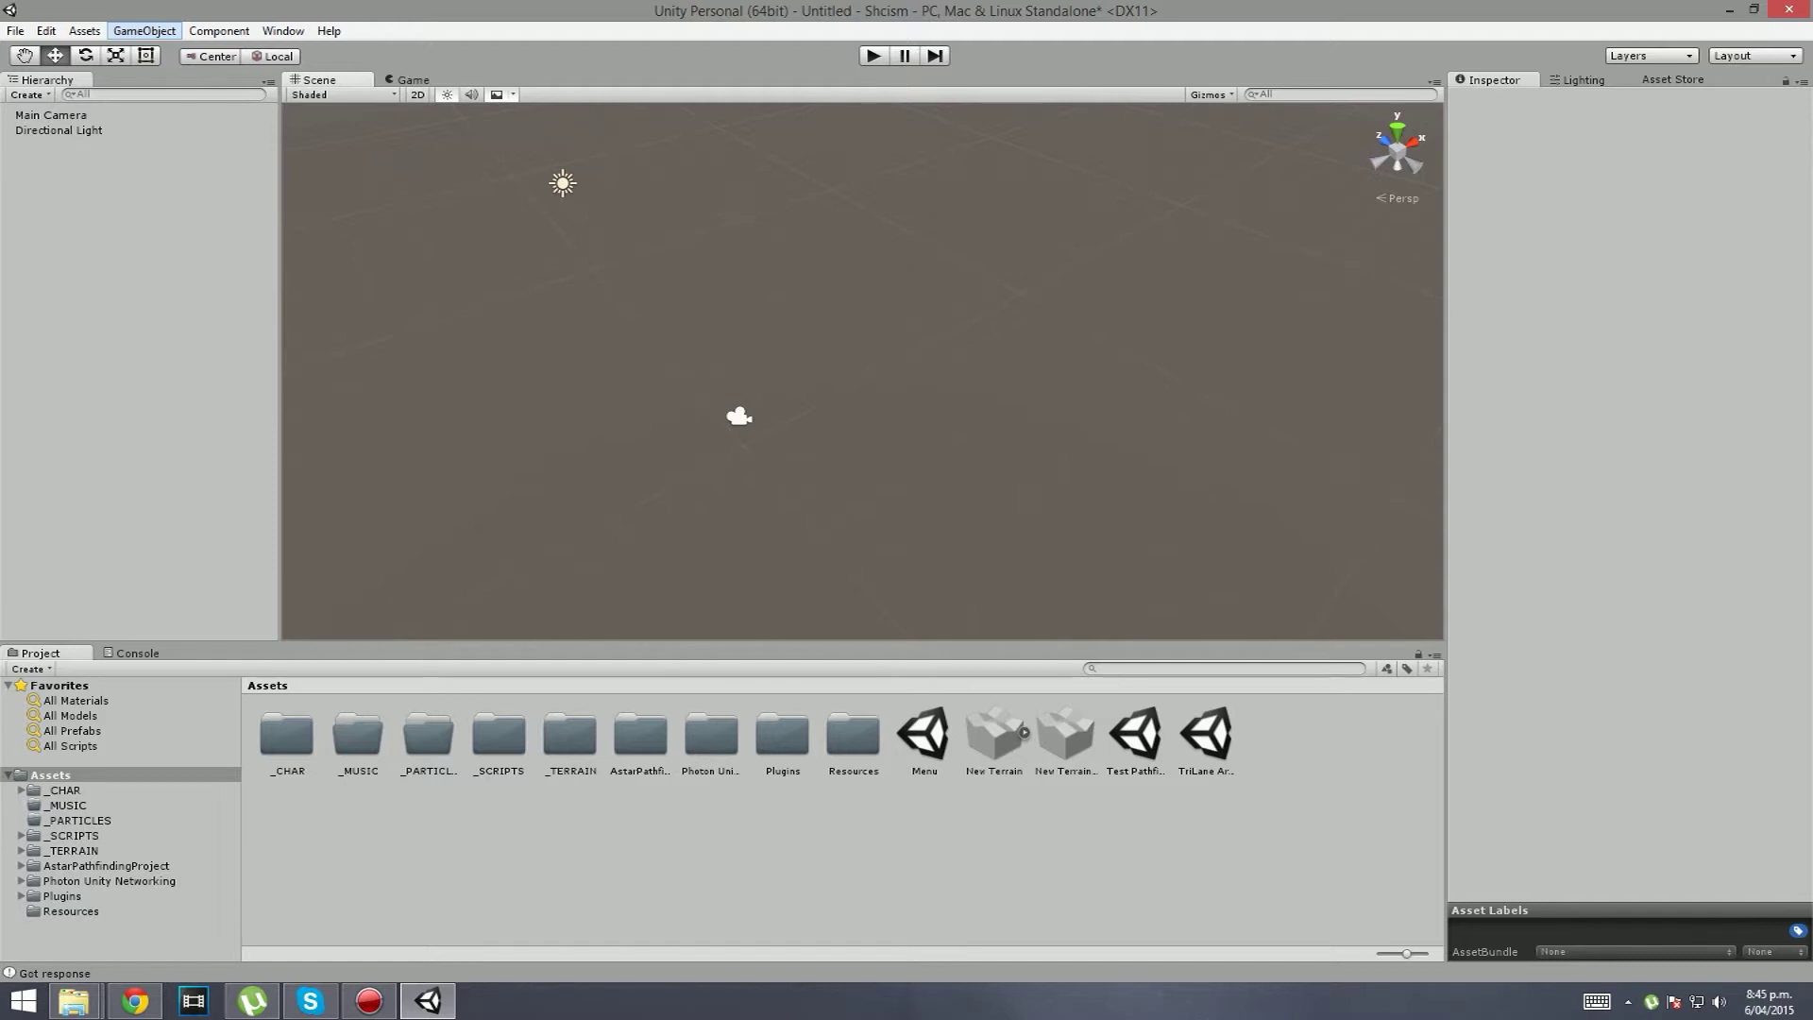
# Step: Create a new 3D Terrain object in the scene
pyautogui.click(143, 31)
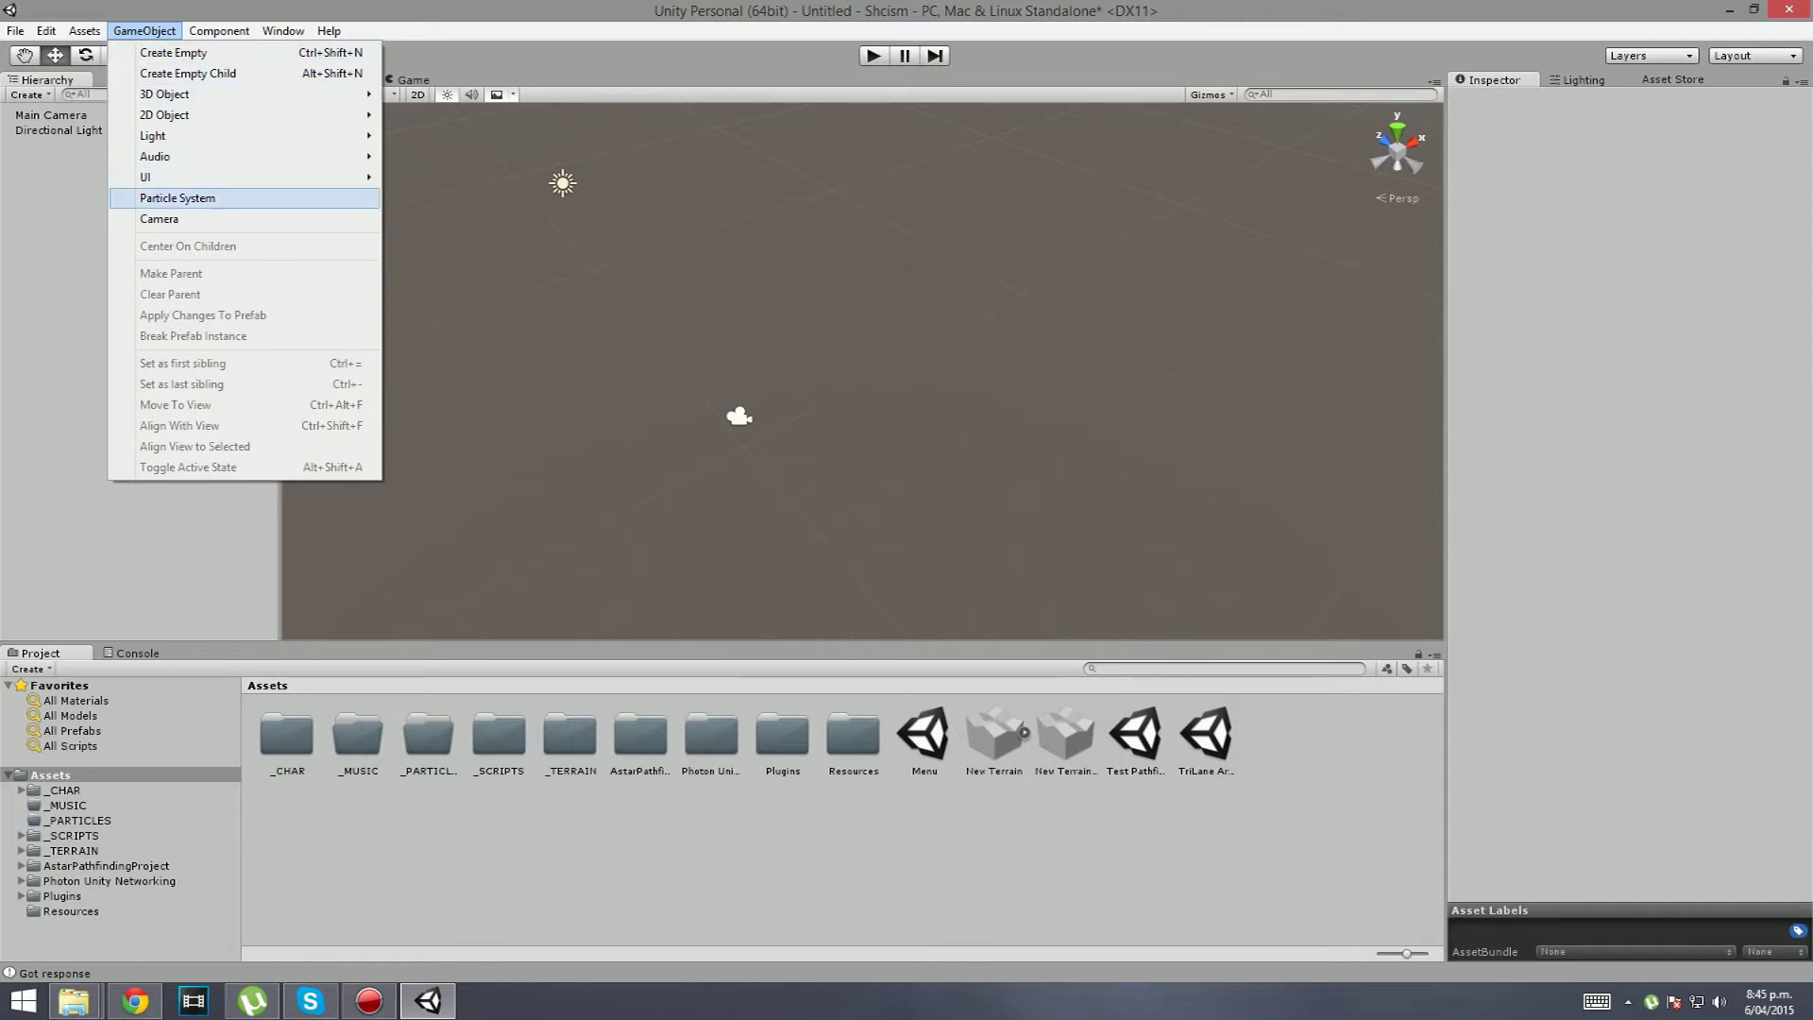
pyautogui.moveTo(236, 93)
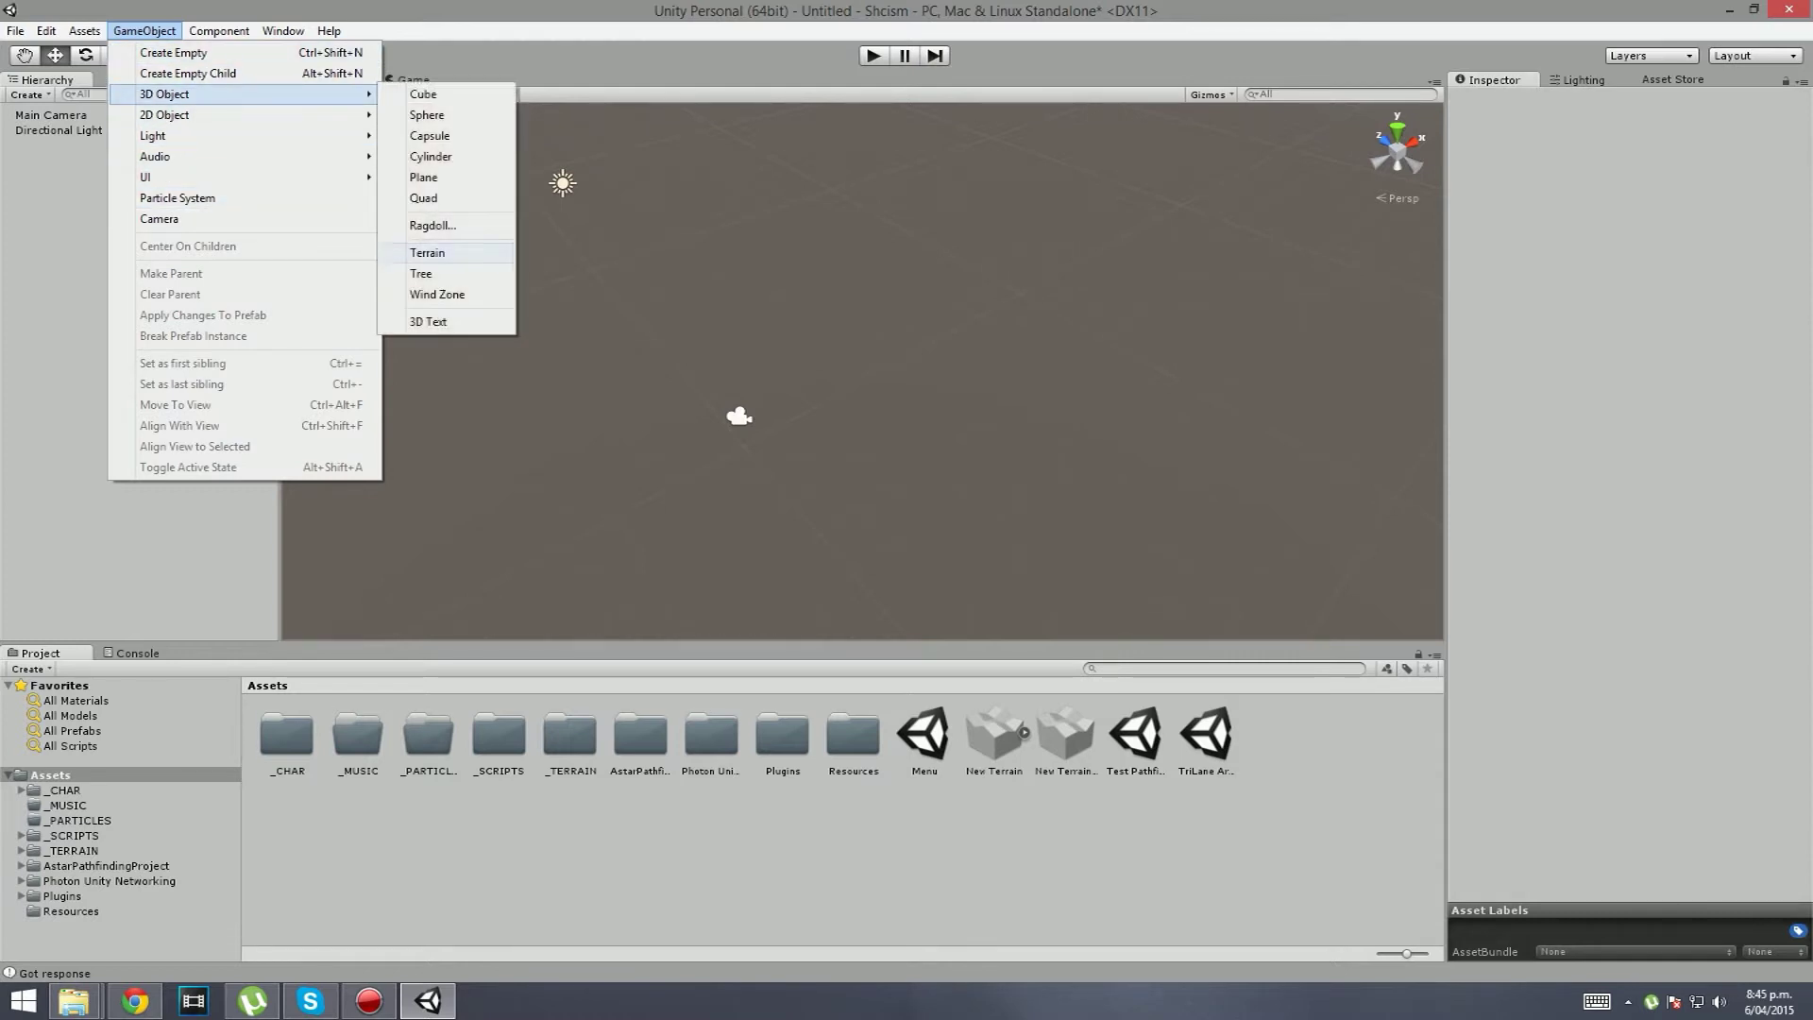
pyautogui.click(429, 253)
pyautogui.moveTo(850, 396); pyautogui.dragTo(678, 249, button='right')
pyautogui.moveTo(803, 350); pyautogui.dragTo(761, 354, button='right')
# Step: Centre the terrain on the scene origin by setting its position to X -250 and Z -250
pyautogui.click(1723, 226)
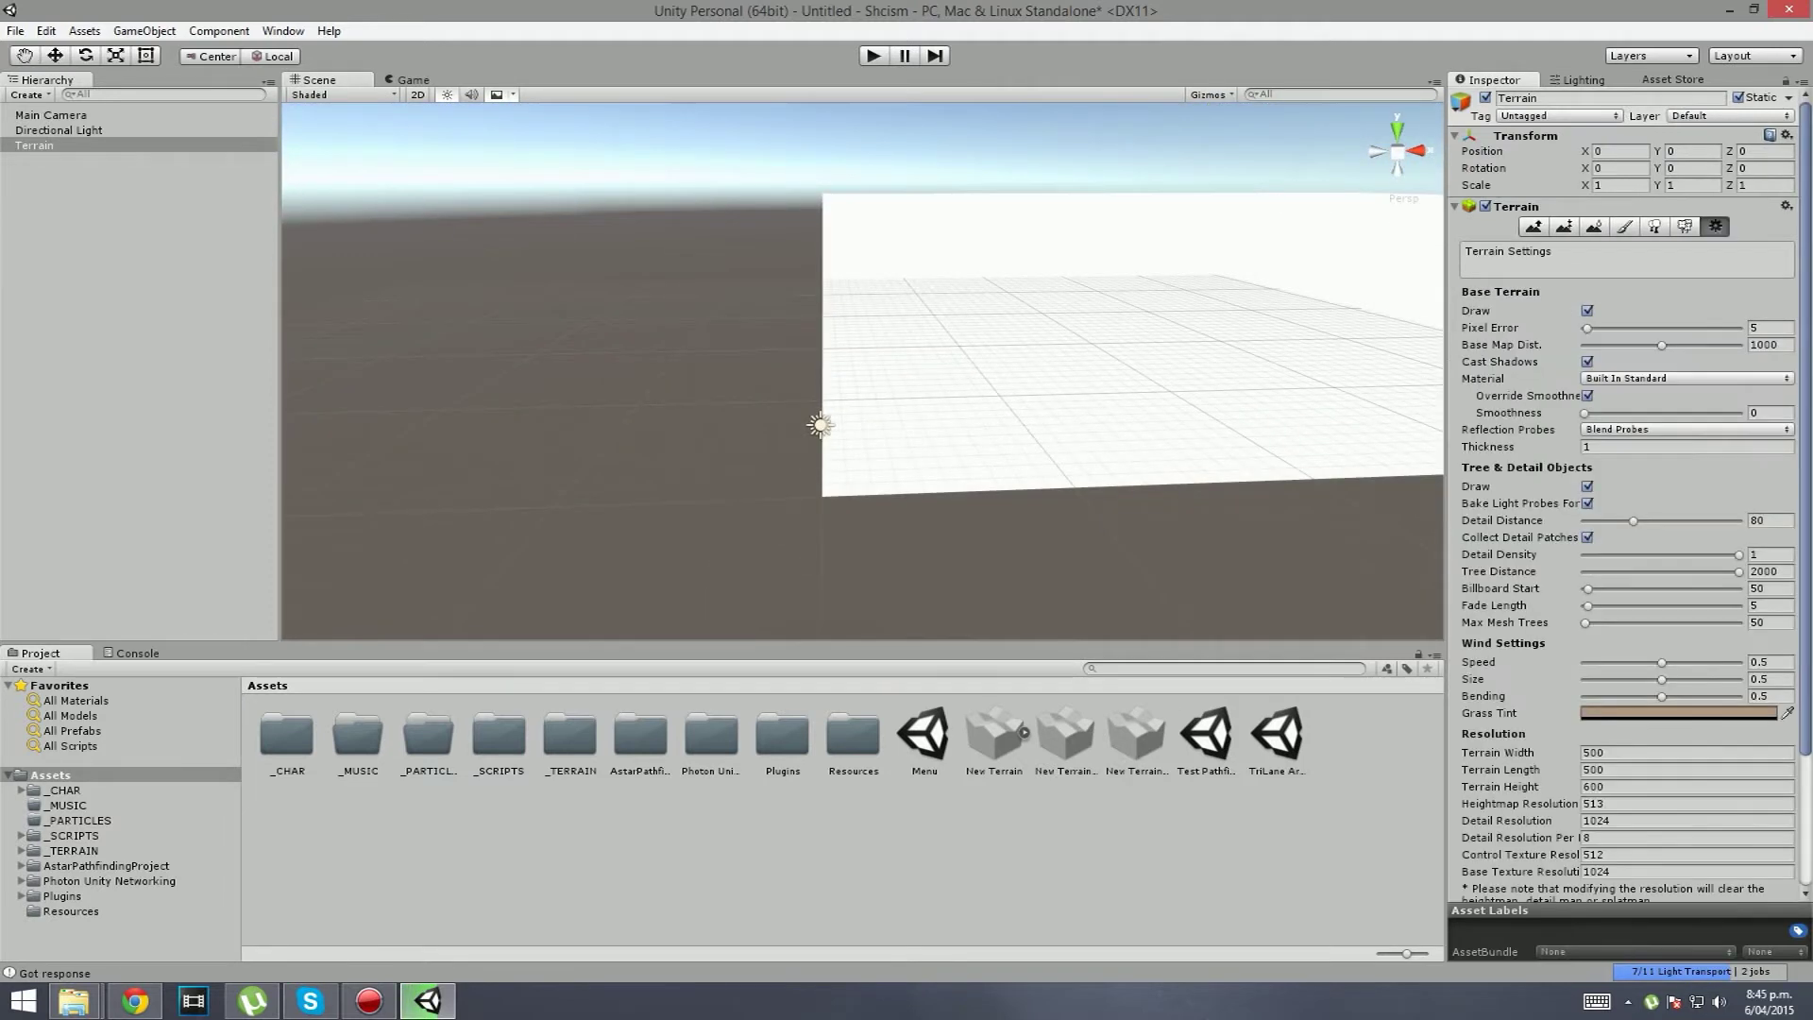
pyautogui.scroll(-3, 1629, 491)
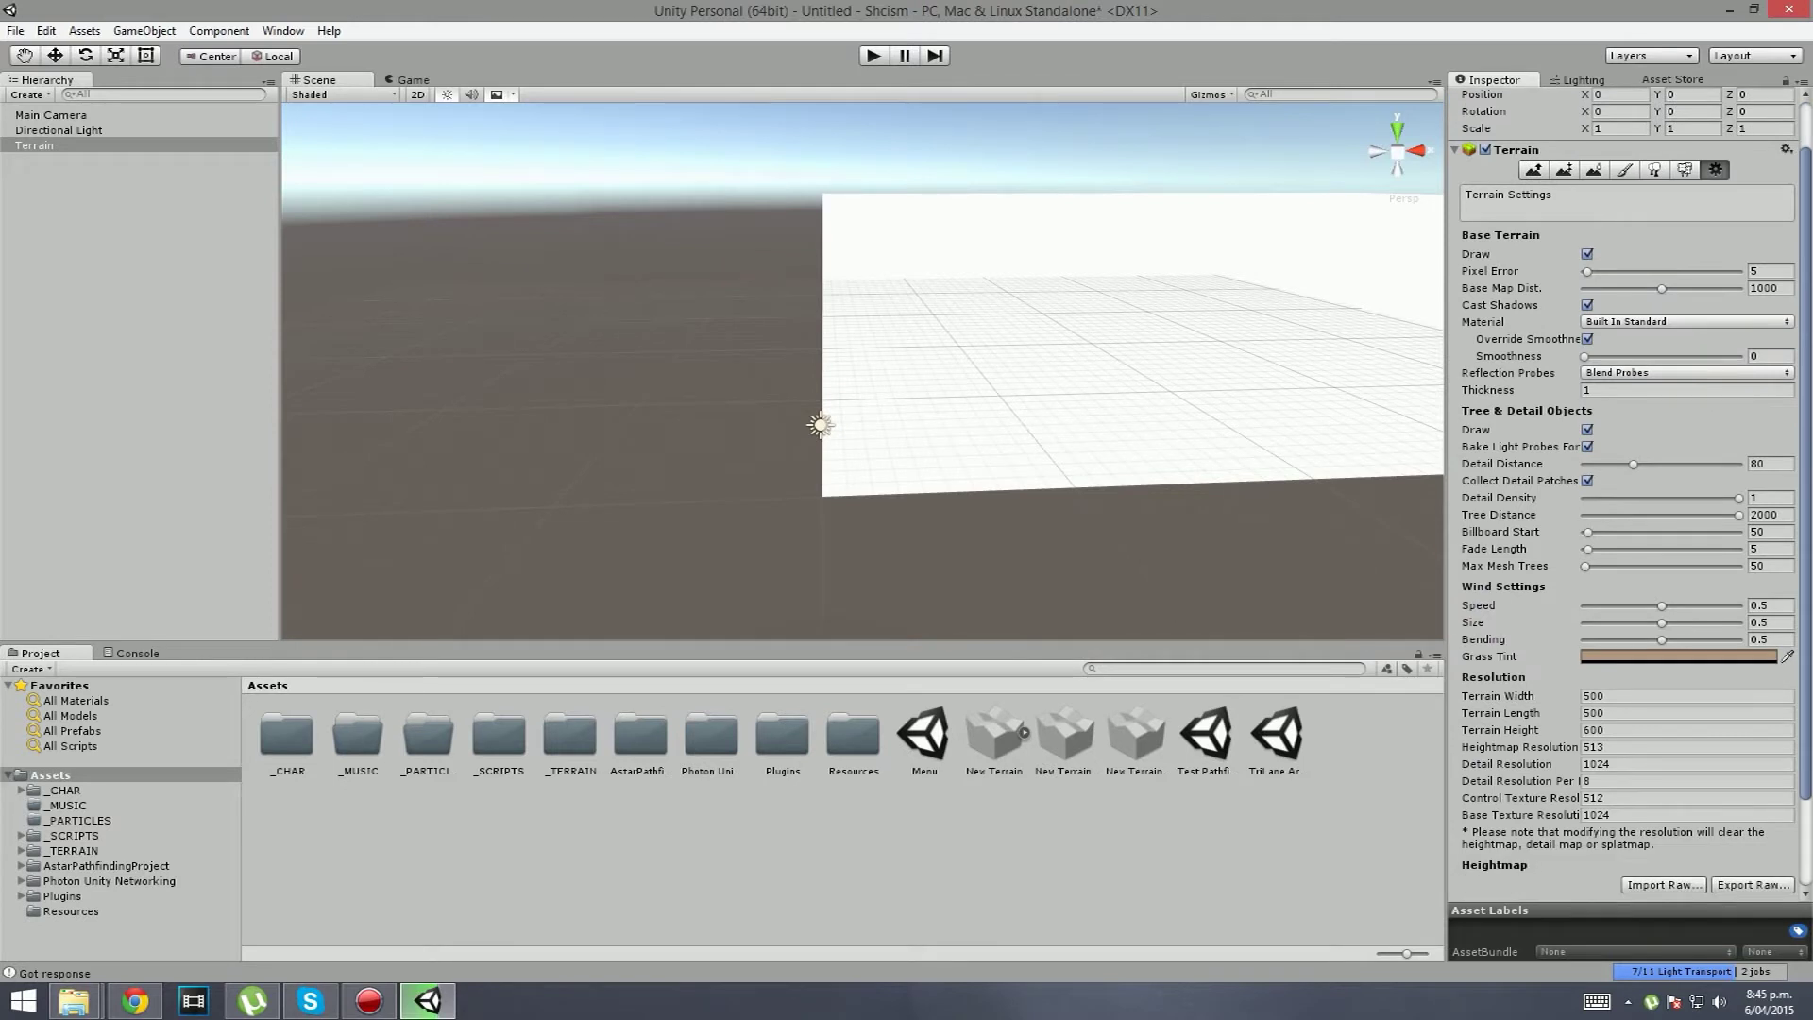
pyautogui.scroll(3, 1629, 491)
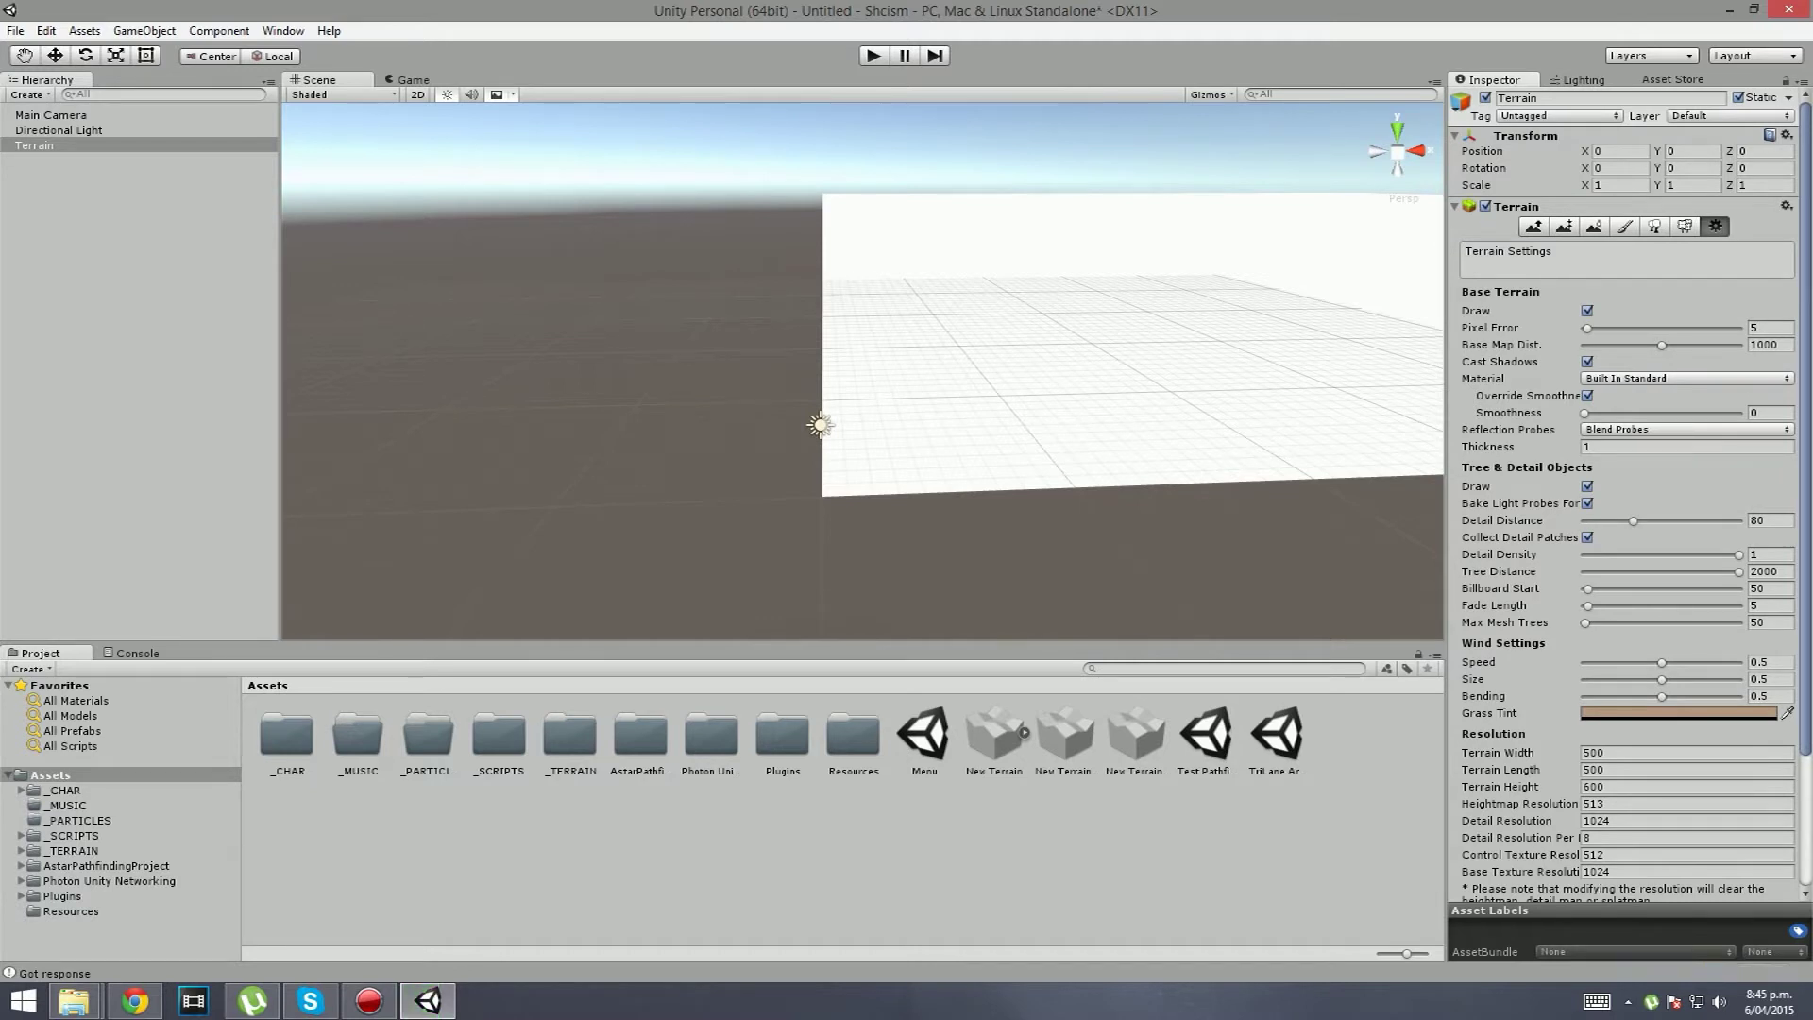
pyautogui.click(1619, 151)
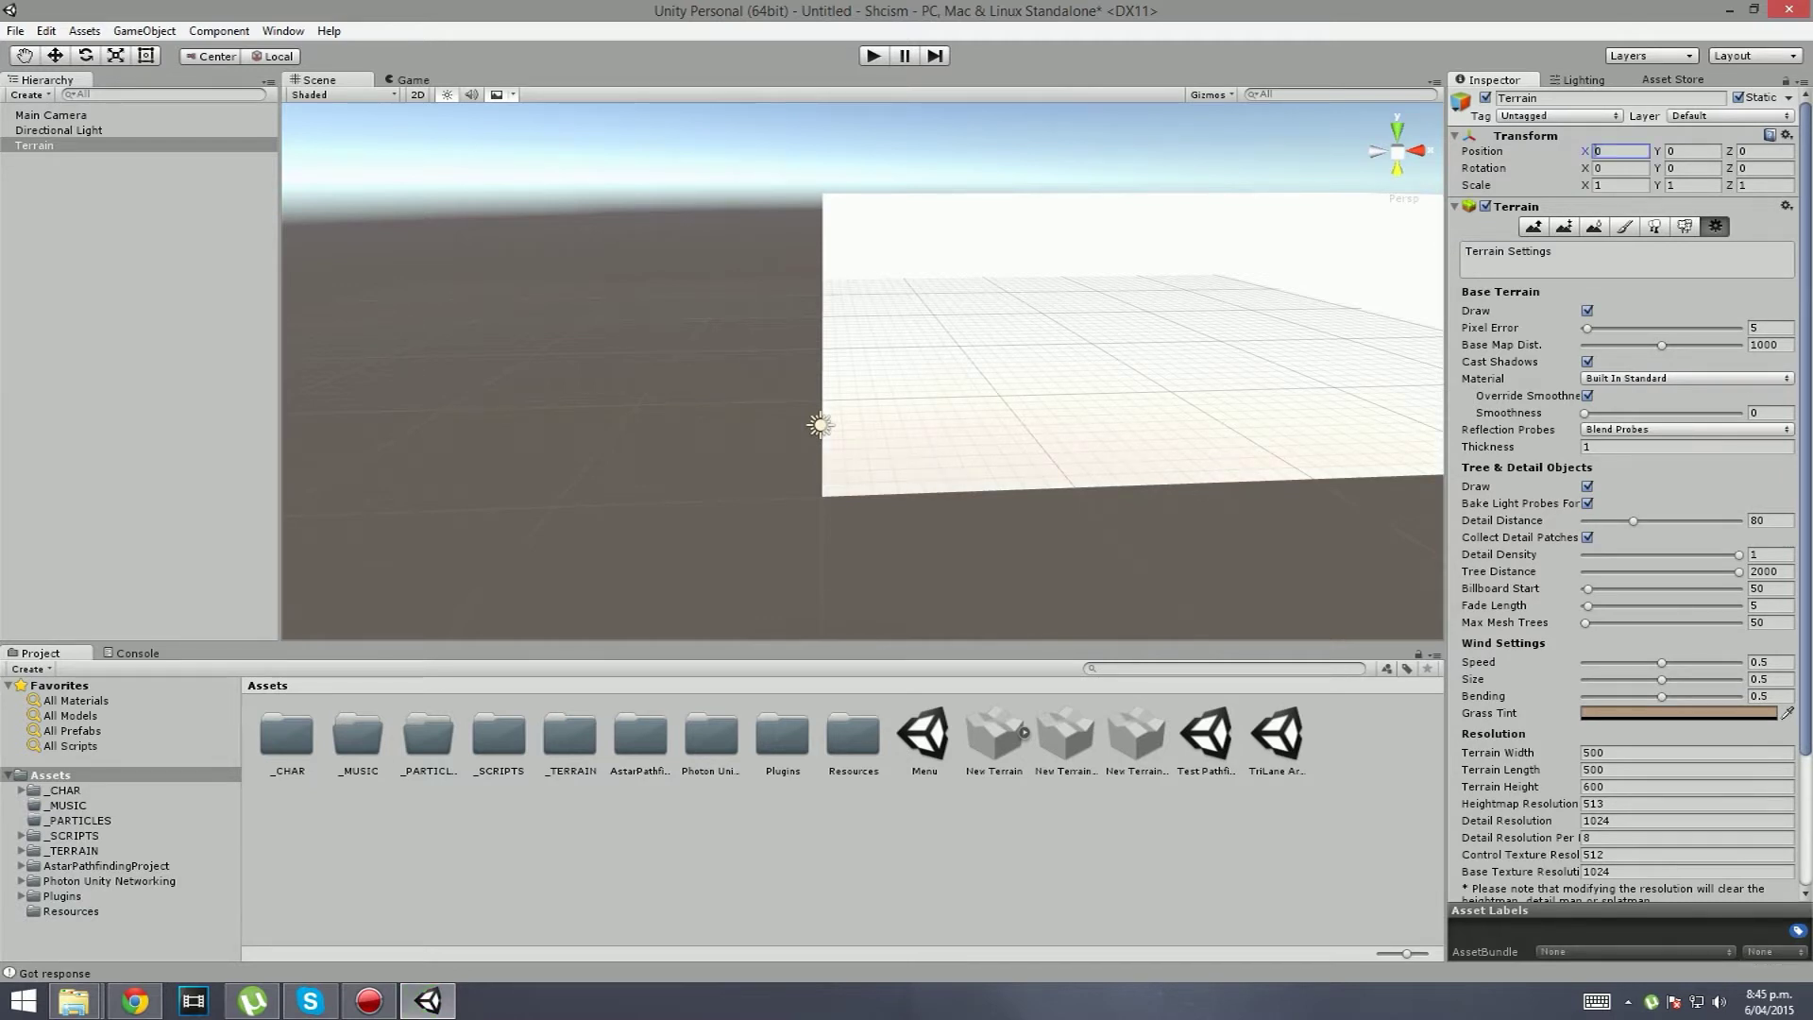
pyautogui.write('-2500')
pyautogui.press('BackSpace')
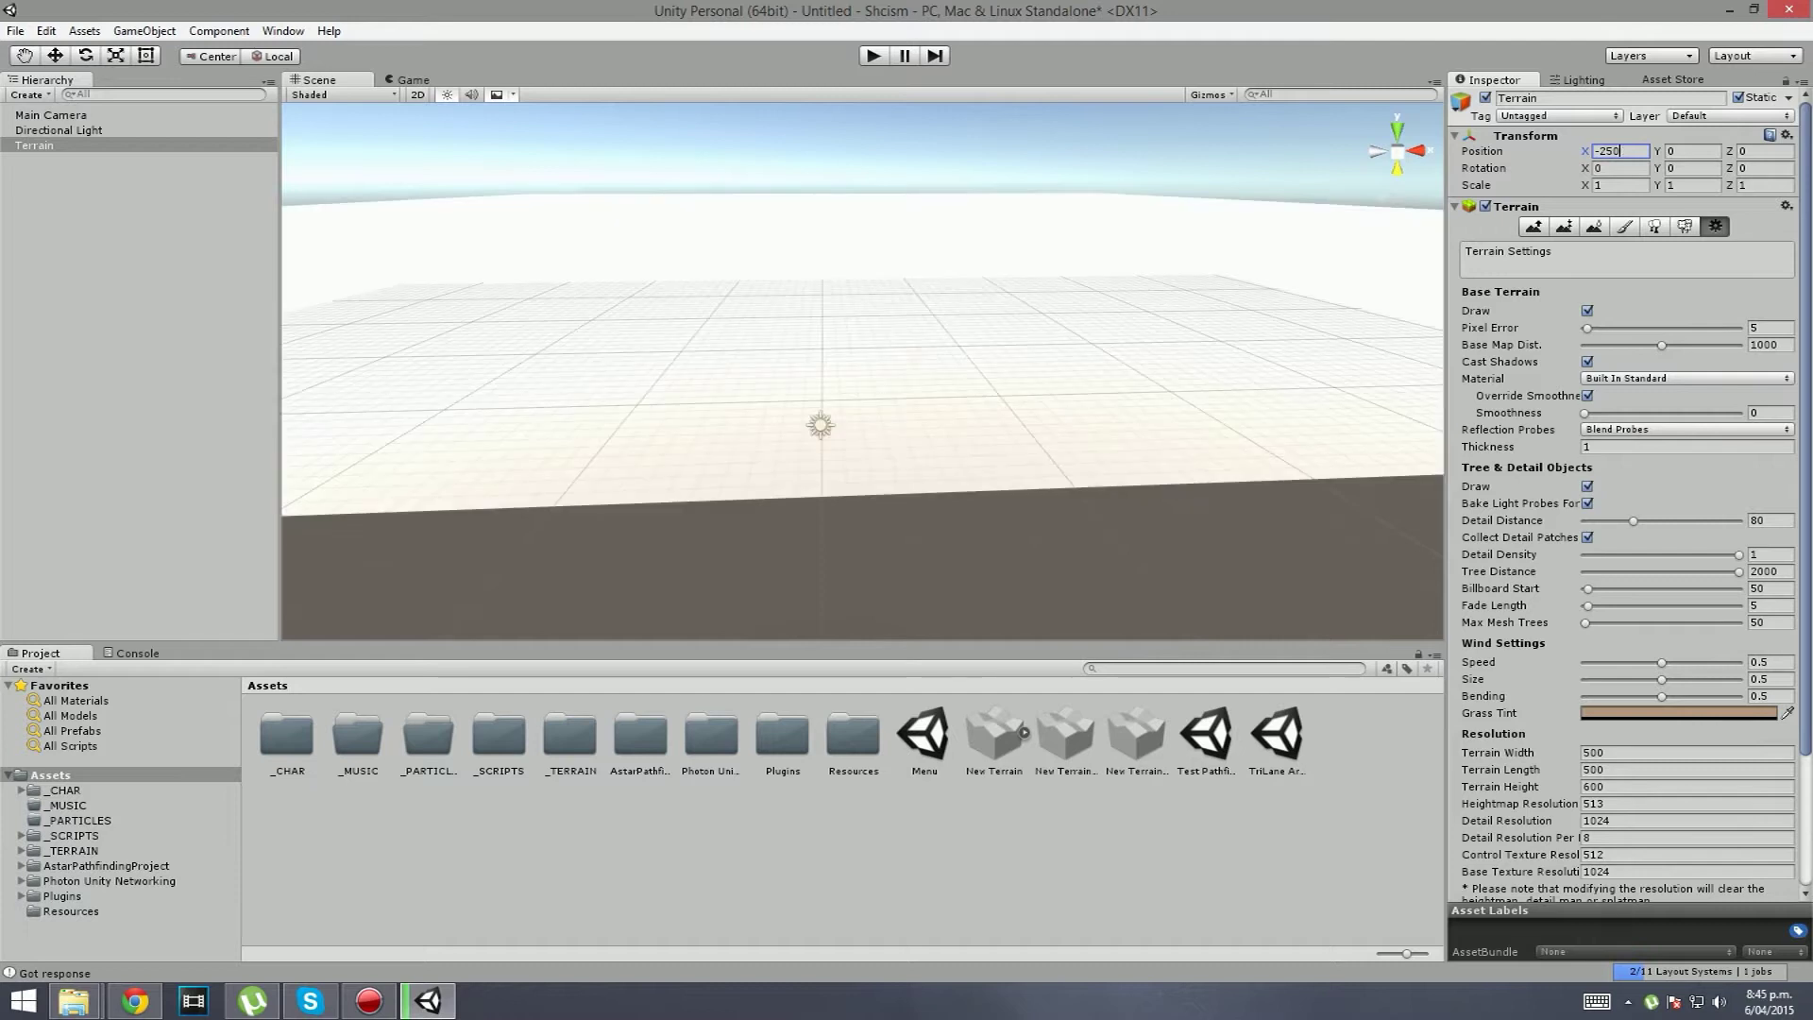
pyautogui.click(1764, 151)
pyautogui.write('-25')
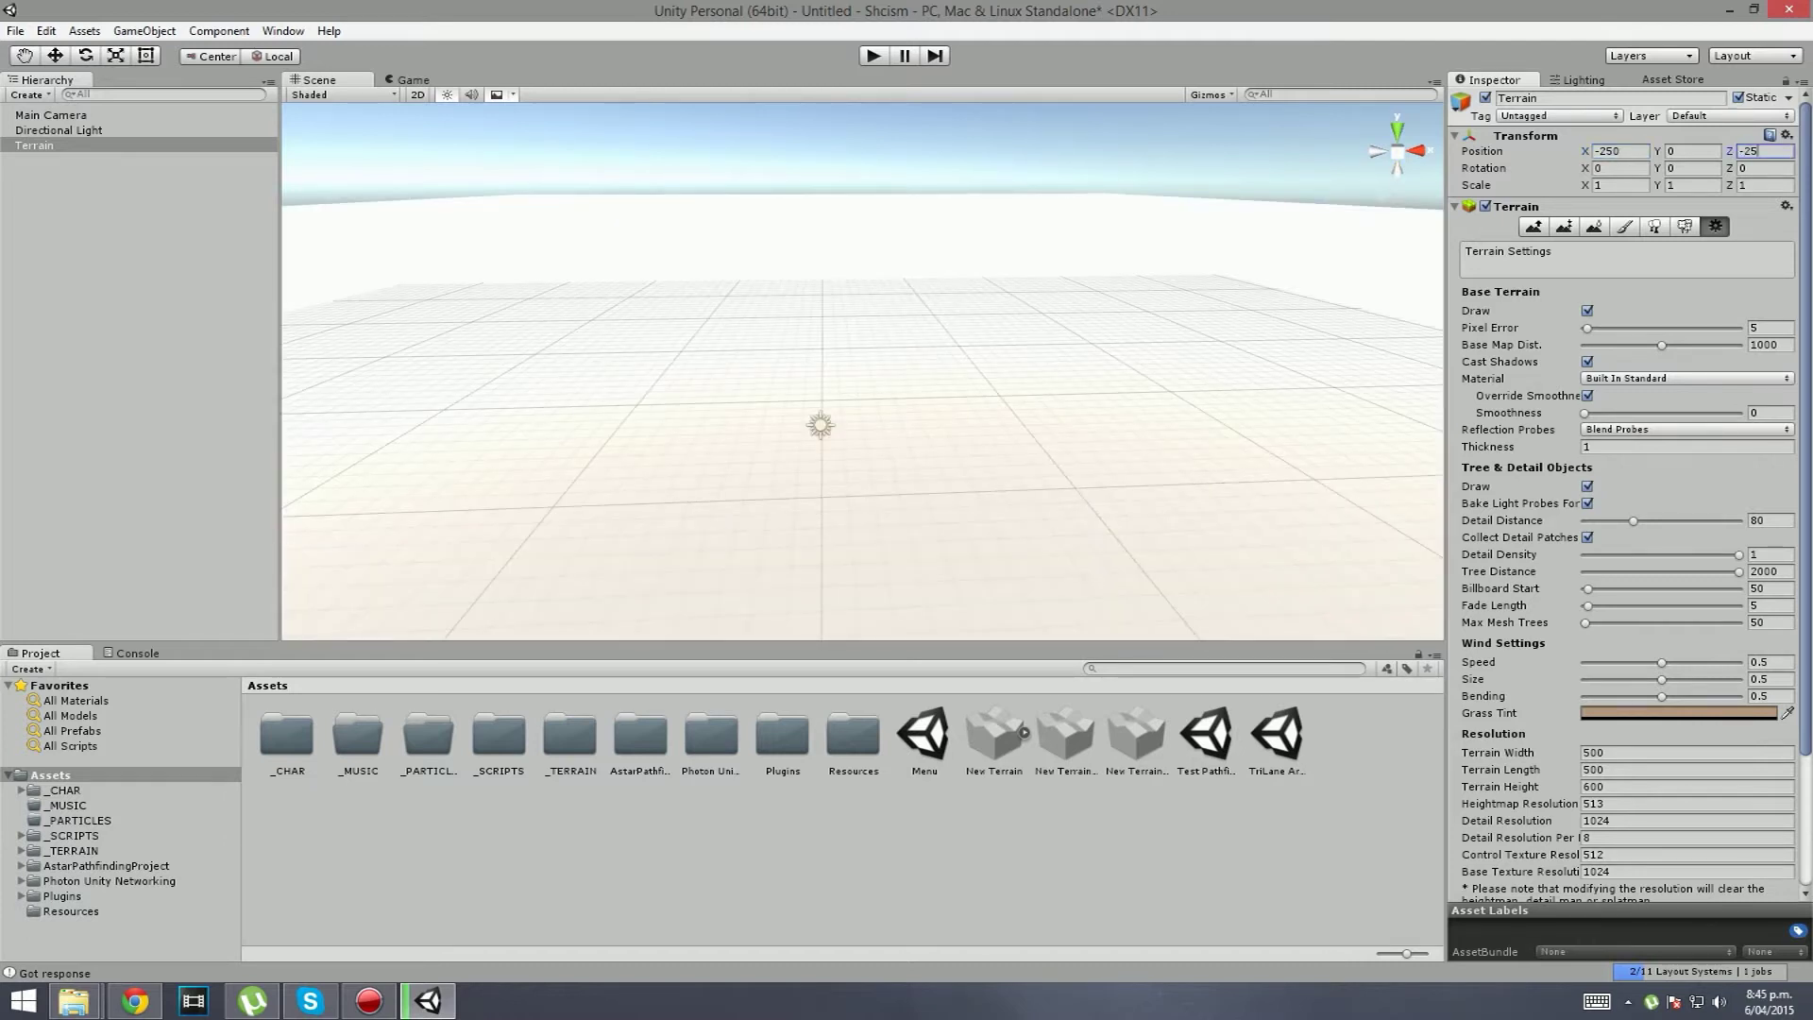
pyautogui.write('0')
# Step: Raise the Directional Light well above the terrain by increasing its Y position
pyautogui.keyDown('alt'); pyautogui.moveTo(802, 368); pyautogui.dragTo(1114, 416); pyautogui.keyUp('alt')
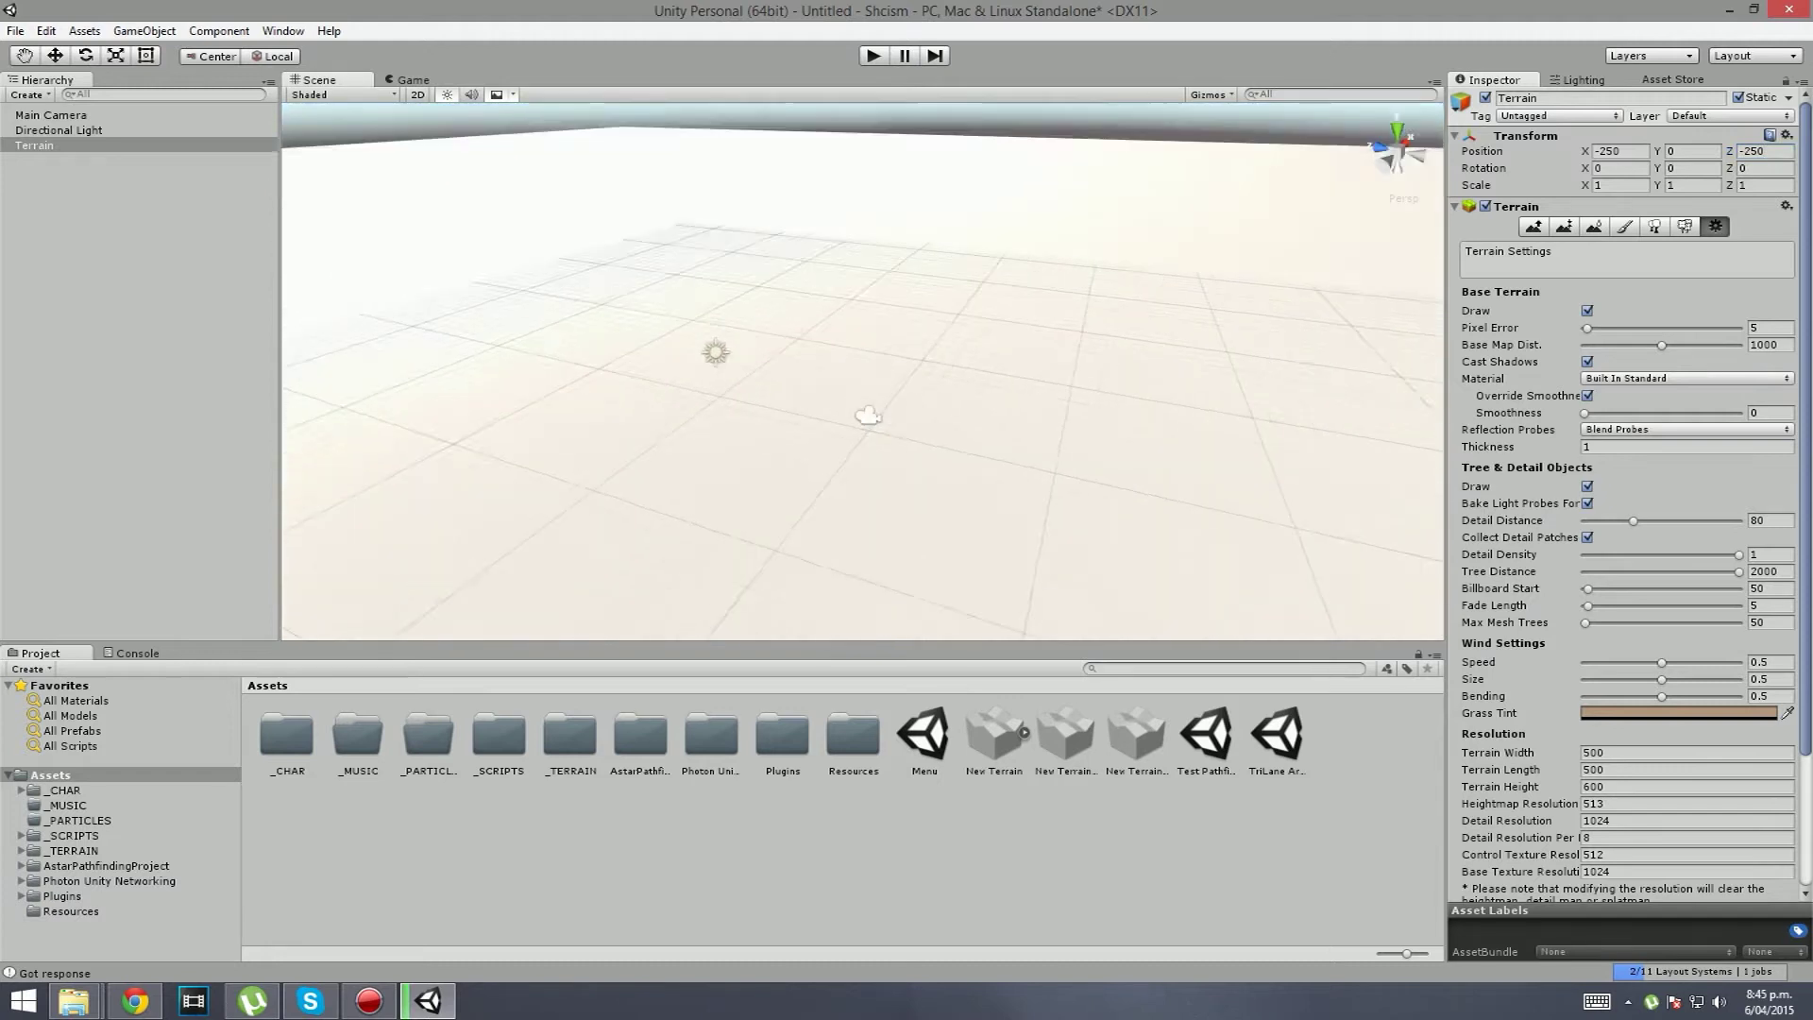
pyautogui.moveTo(907, 349)
pyautogui.mouseDown(button='right')
pyautogui.moveTo(905, 321)
pyautogui.moveTo(875, 354)
pyautogui.mouseUp(button='right')
pyautogui.click(875, 356)
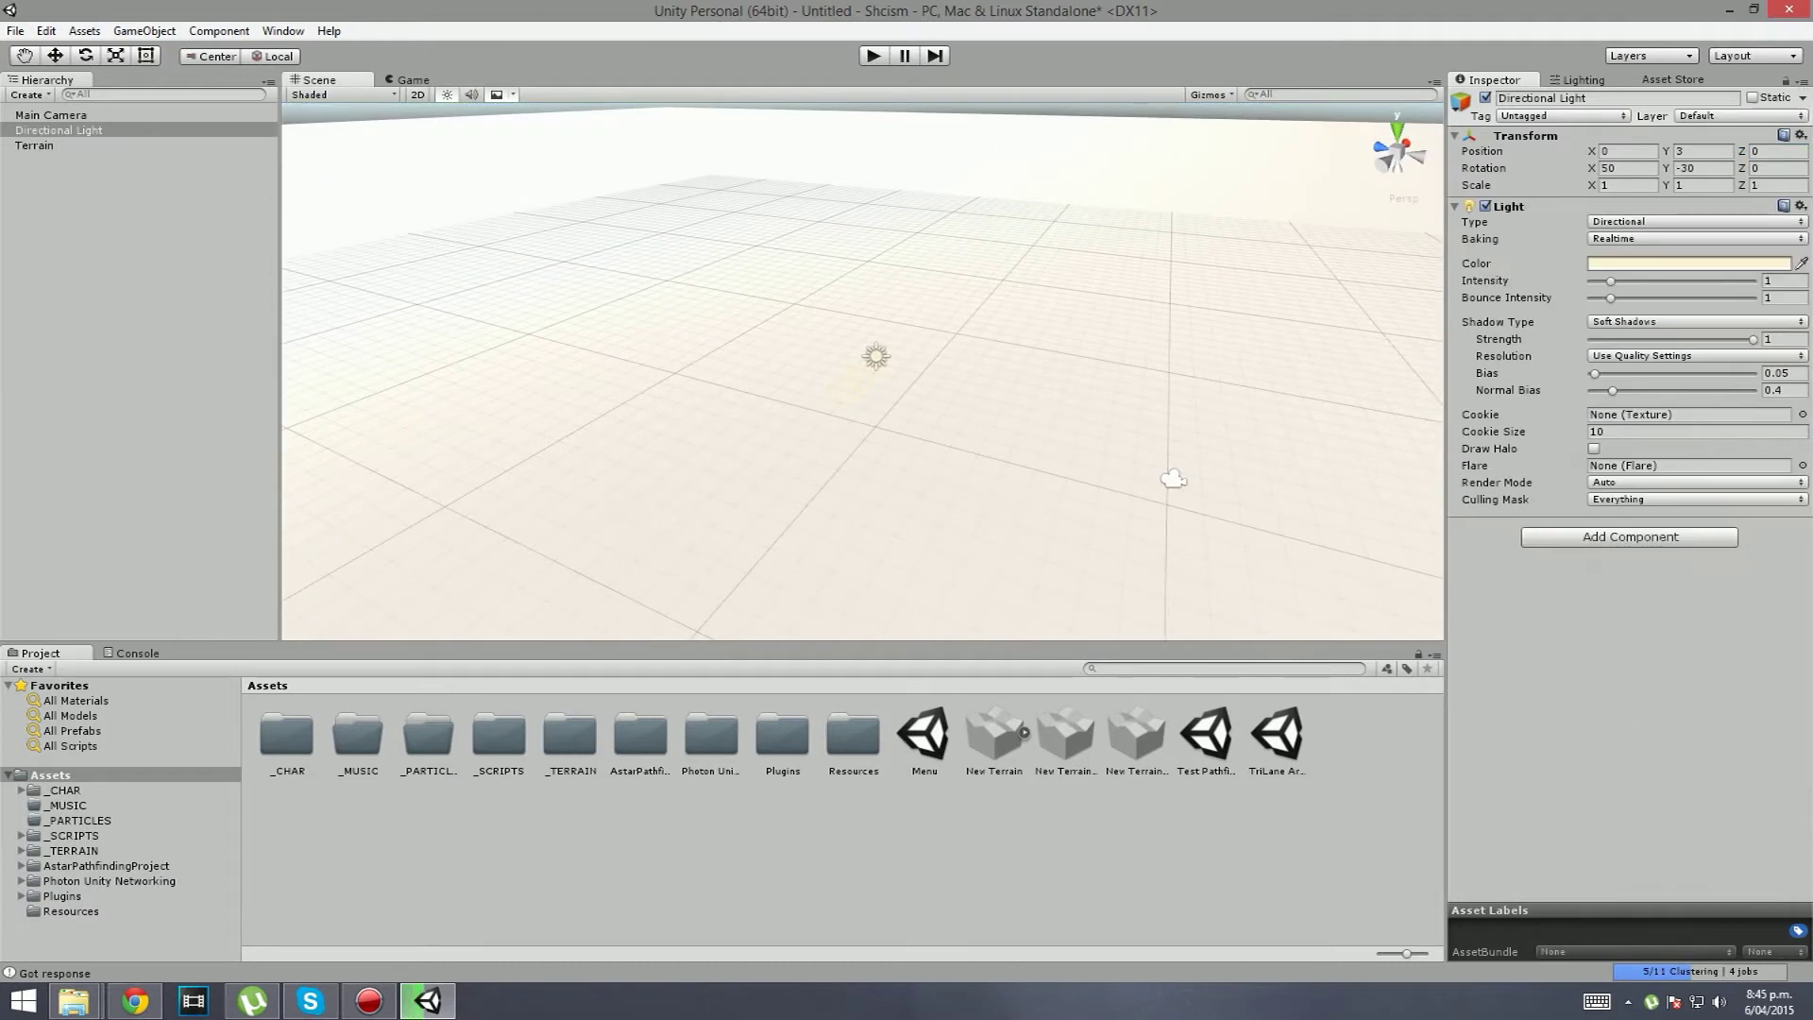
pyautogui.moveTo(1174, 478); pyautogui.dragTo(1180, 517, button='right')
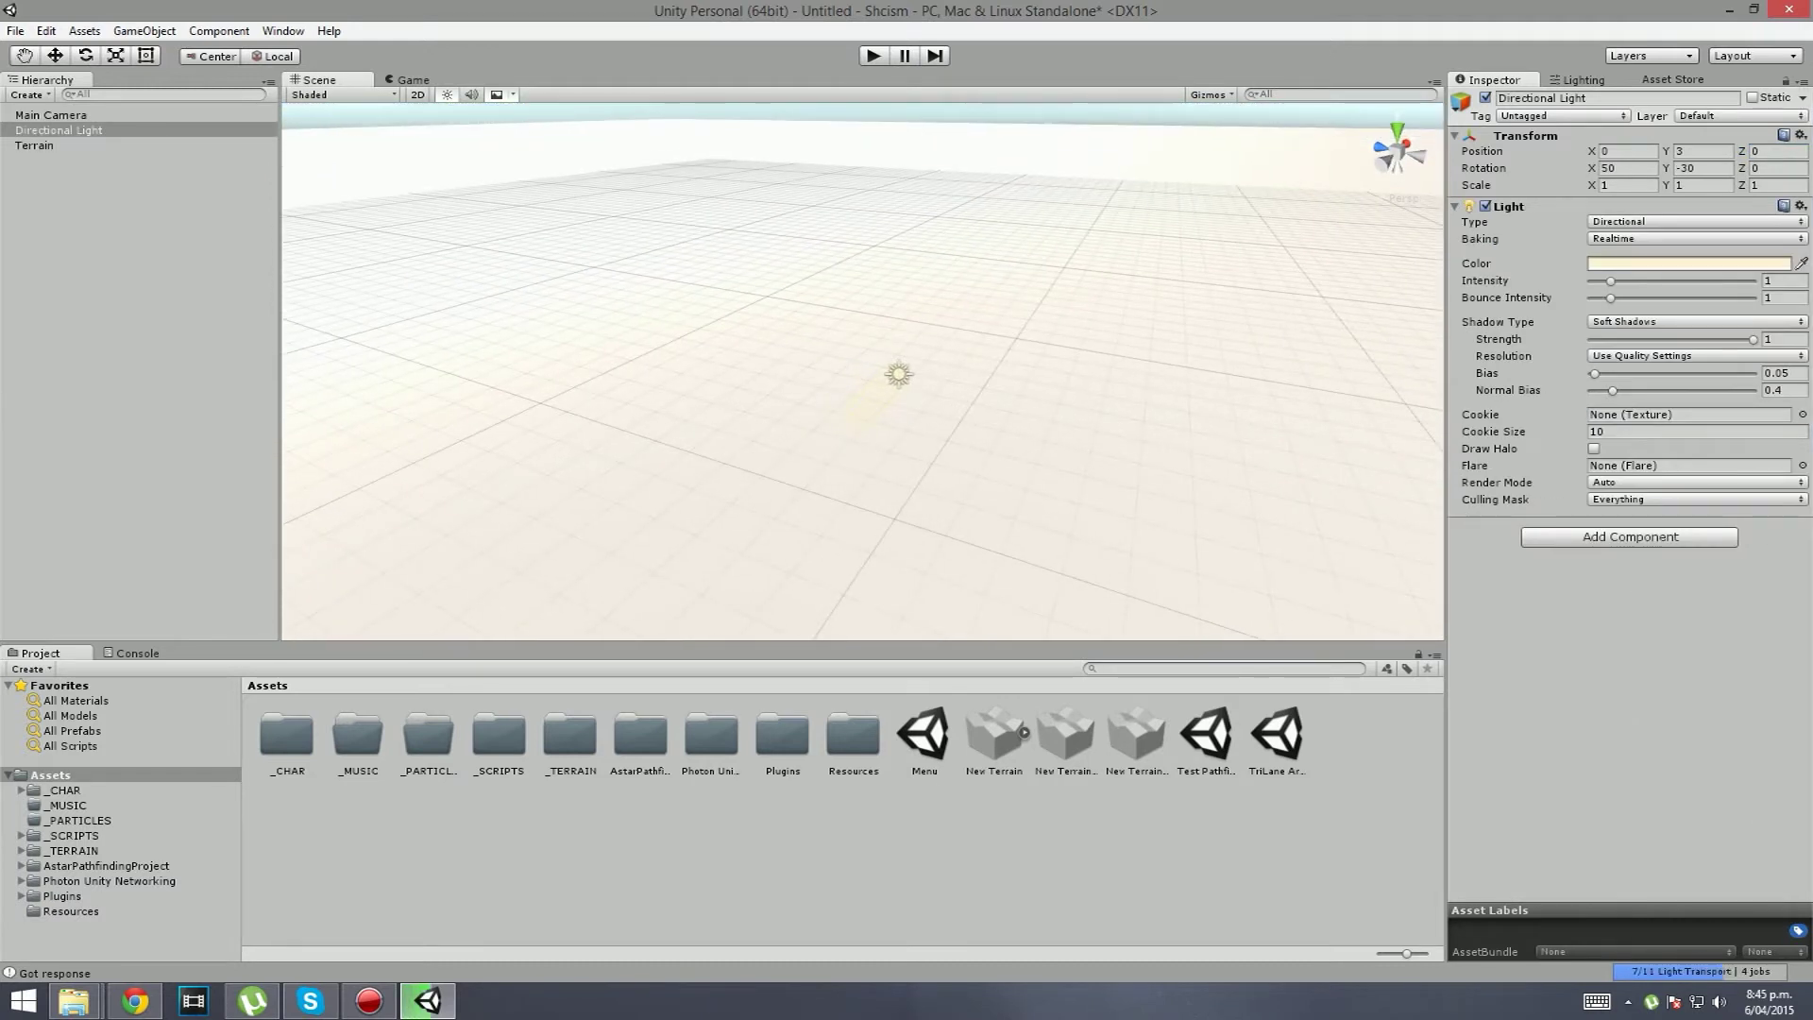
pyautogui.press('w')
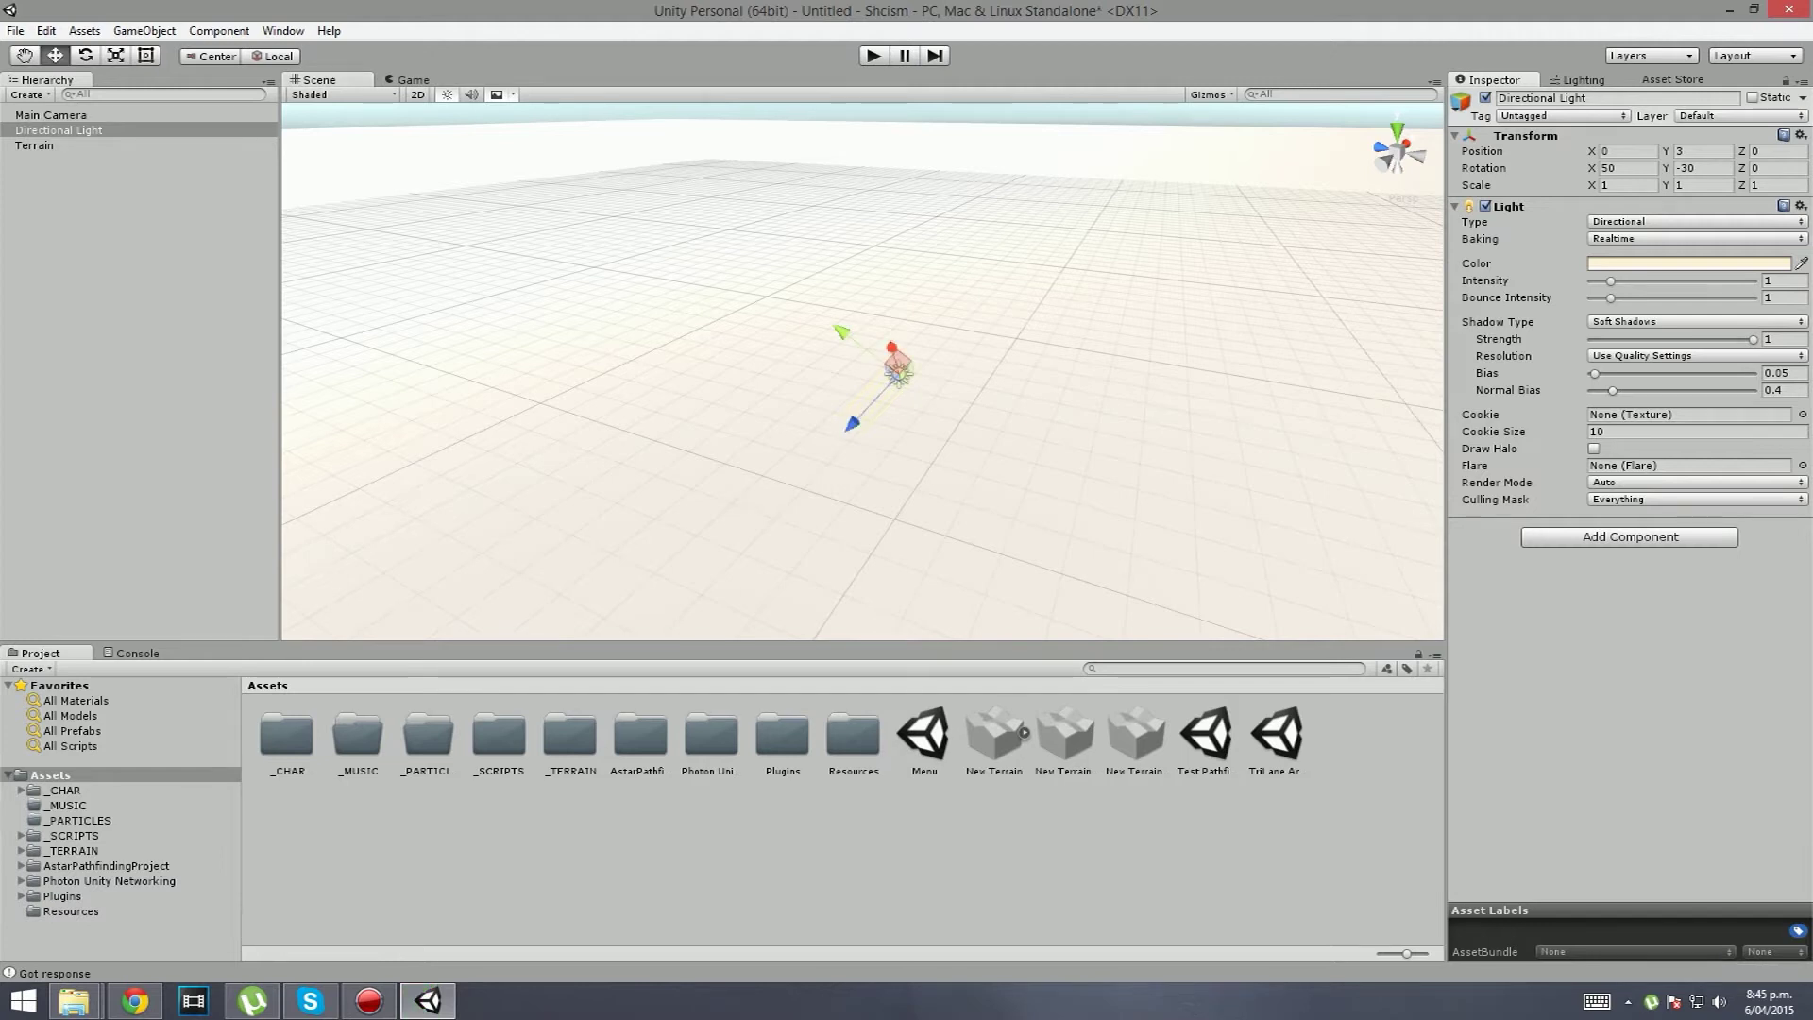
pyautogui.keyDown('alt'); pyautogui.moveTo(1039, 396); pyautogui.dragTo(751, 382); pyautogui.keyUp('alt')
pyautogui.moveTo(1667, 151); pyautogui.dragTo(1741, 151)
pyautogui.keyDown('alt'); pyautogui.moveTo(850, 368); pyautogui.dragTo(1001, 425); pyautogui.keyUp('alt')
# Step: Start a new paint texture for the terrain and assign Ground_01 as its albedo map, found by searching for "ground"
pyautogui.click(1001, 425)
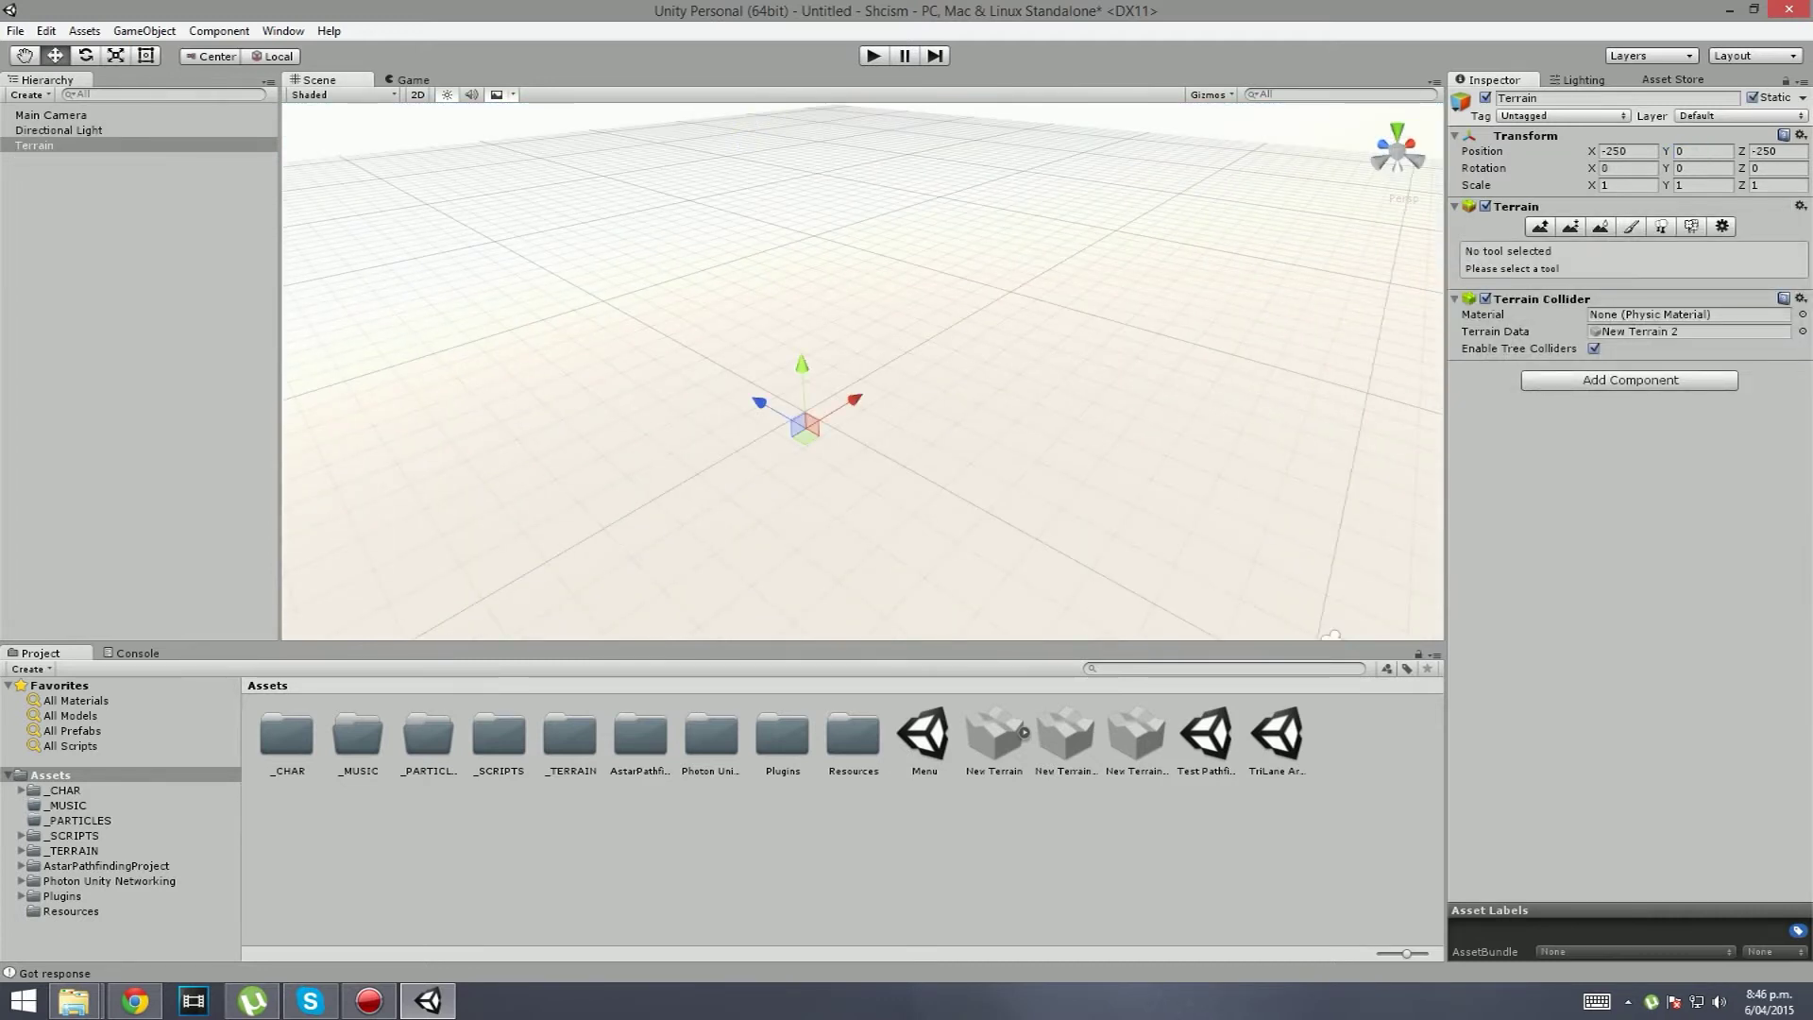
pyautogui.click(1631, 226)
pyautogui.click(1754, 429)
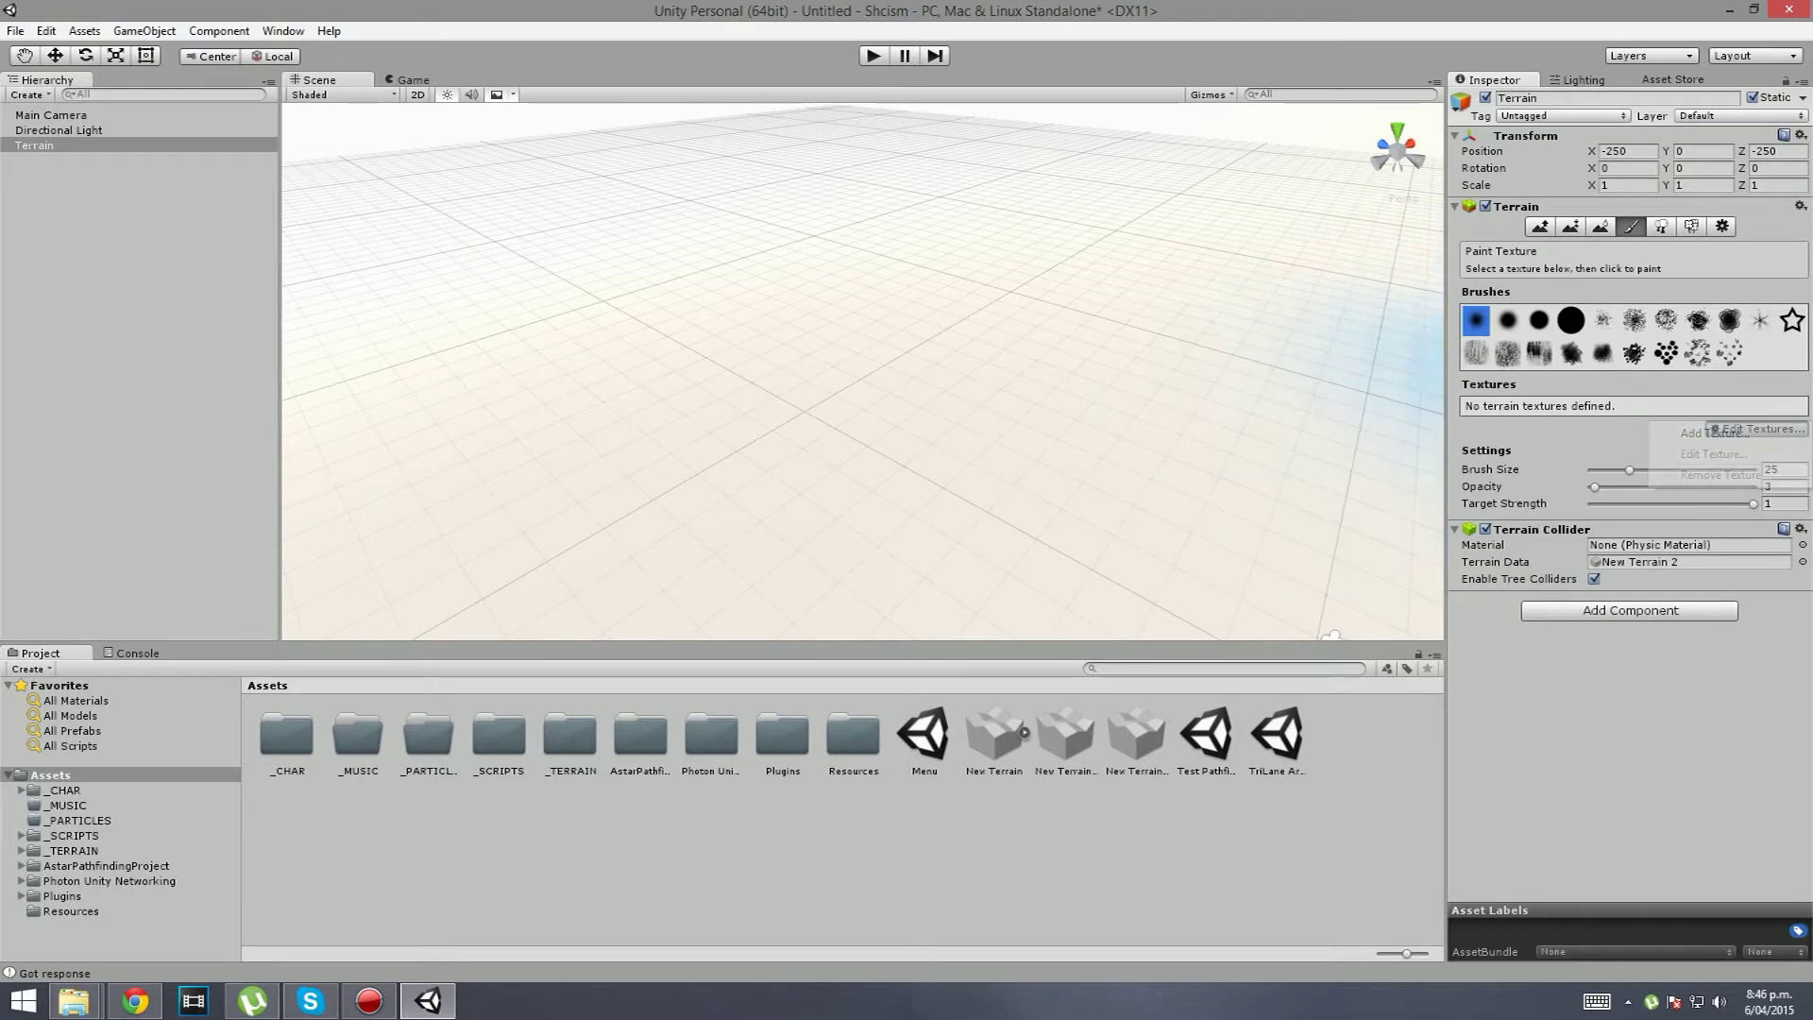
pyautogui.click(1713, 431)
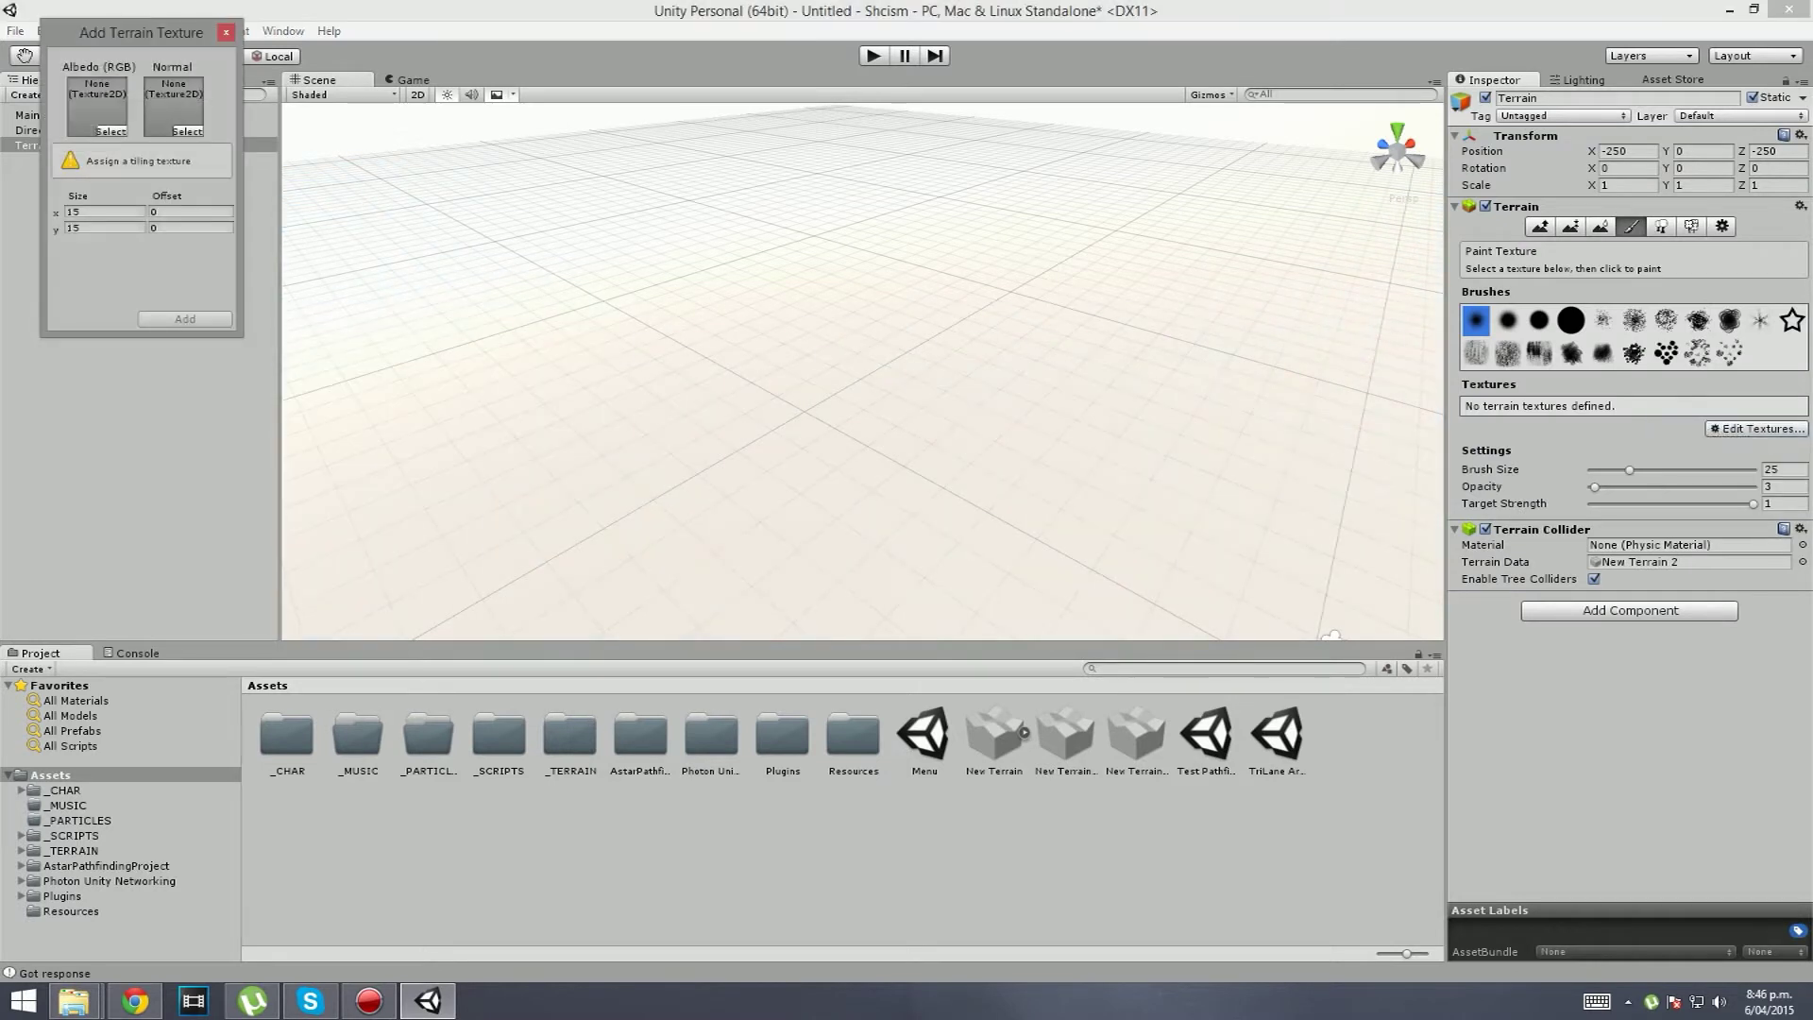
pyautogui.click(110, 132)
pyautogui.write('ground')
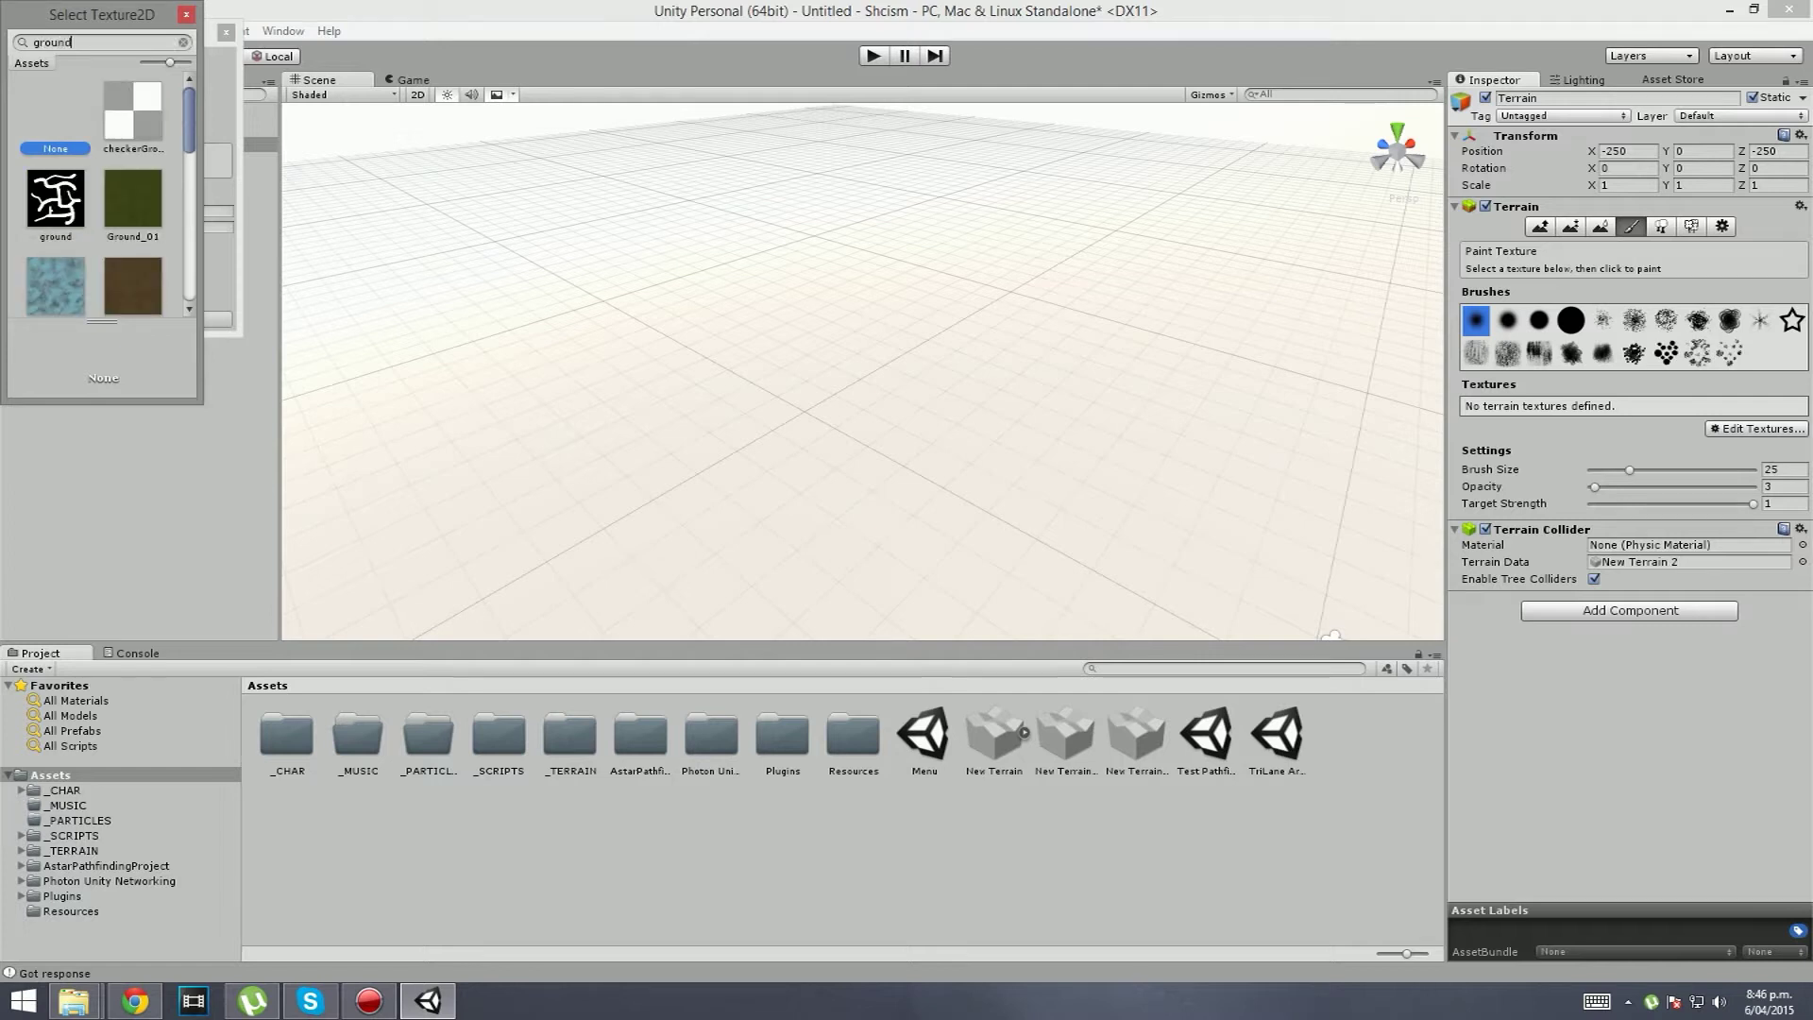
pyautogui.doubleClick(134, 200)
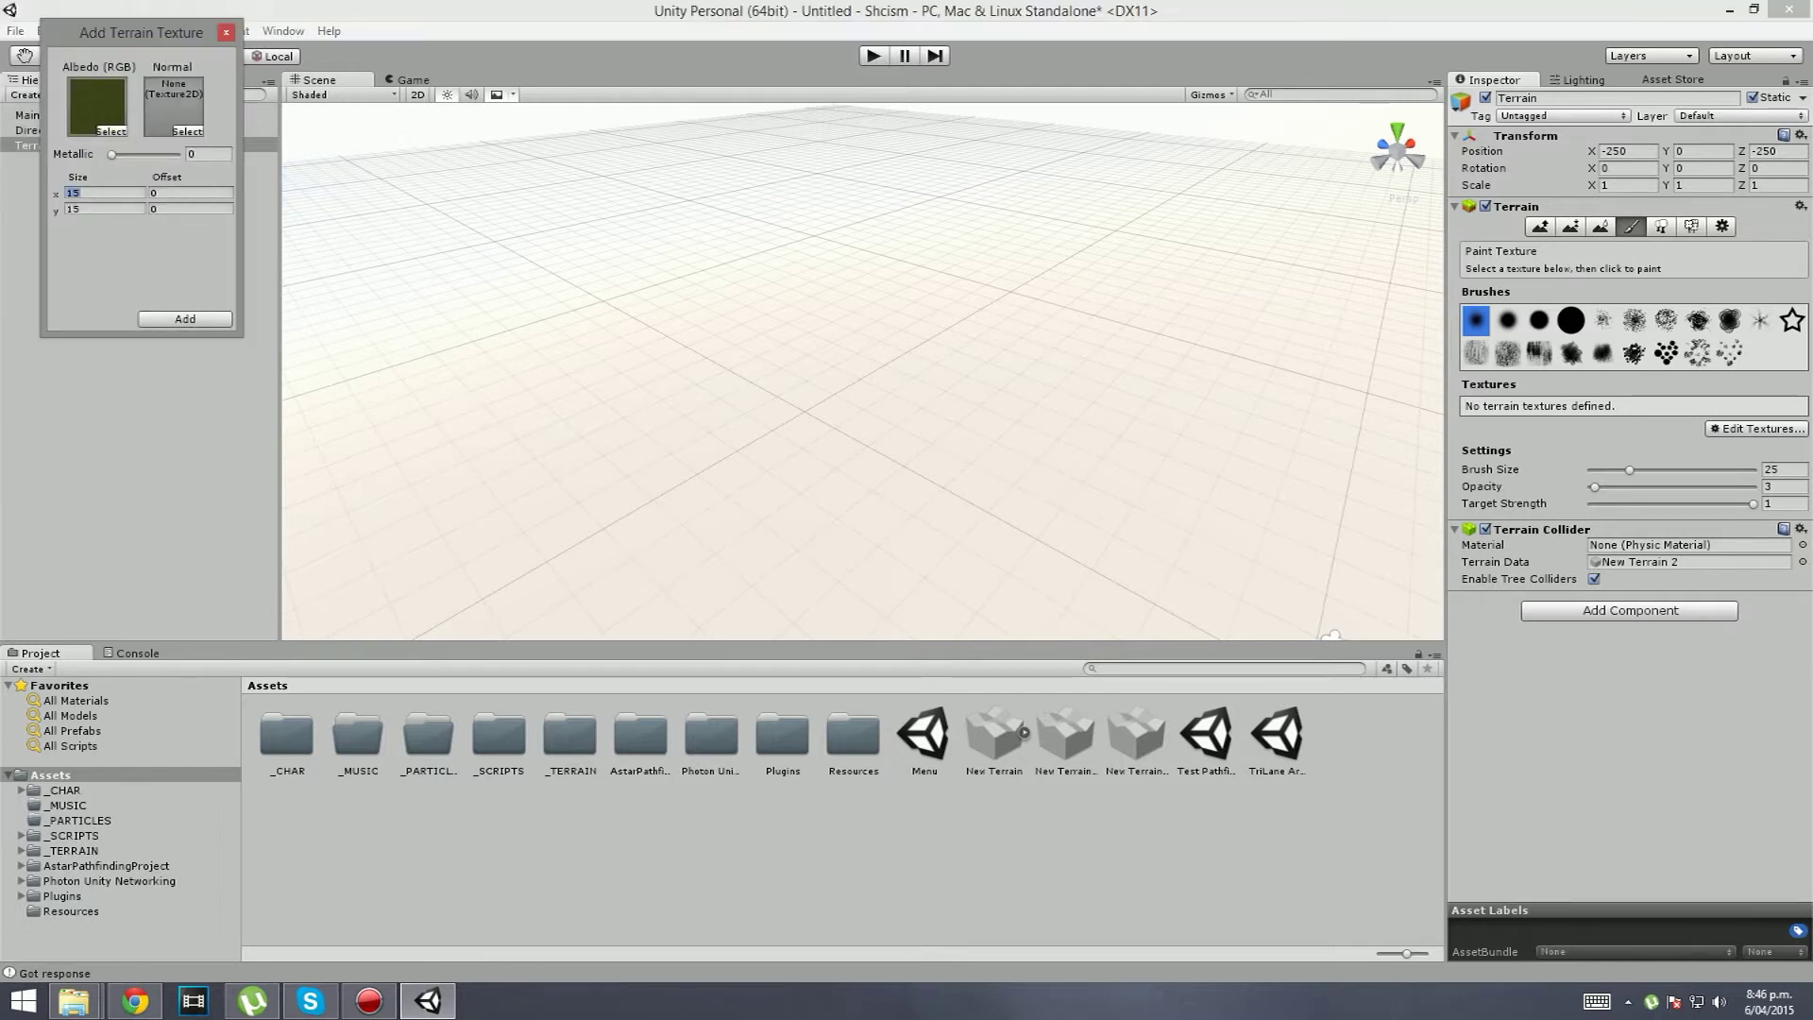
# Step: Set the Ground_01 texture's tiling size to 5 by 5 and add it to the terrain
pyautogui.write('5')
pyautogui.press('Tab')
pyautogui.write('5')
pyautogui.click(185, 319)
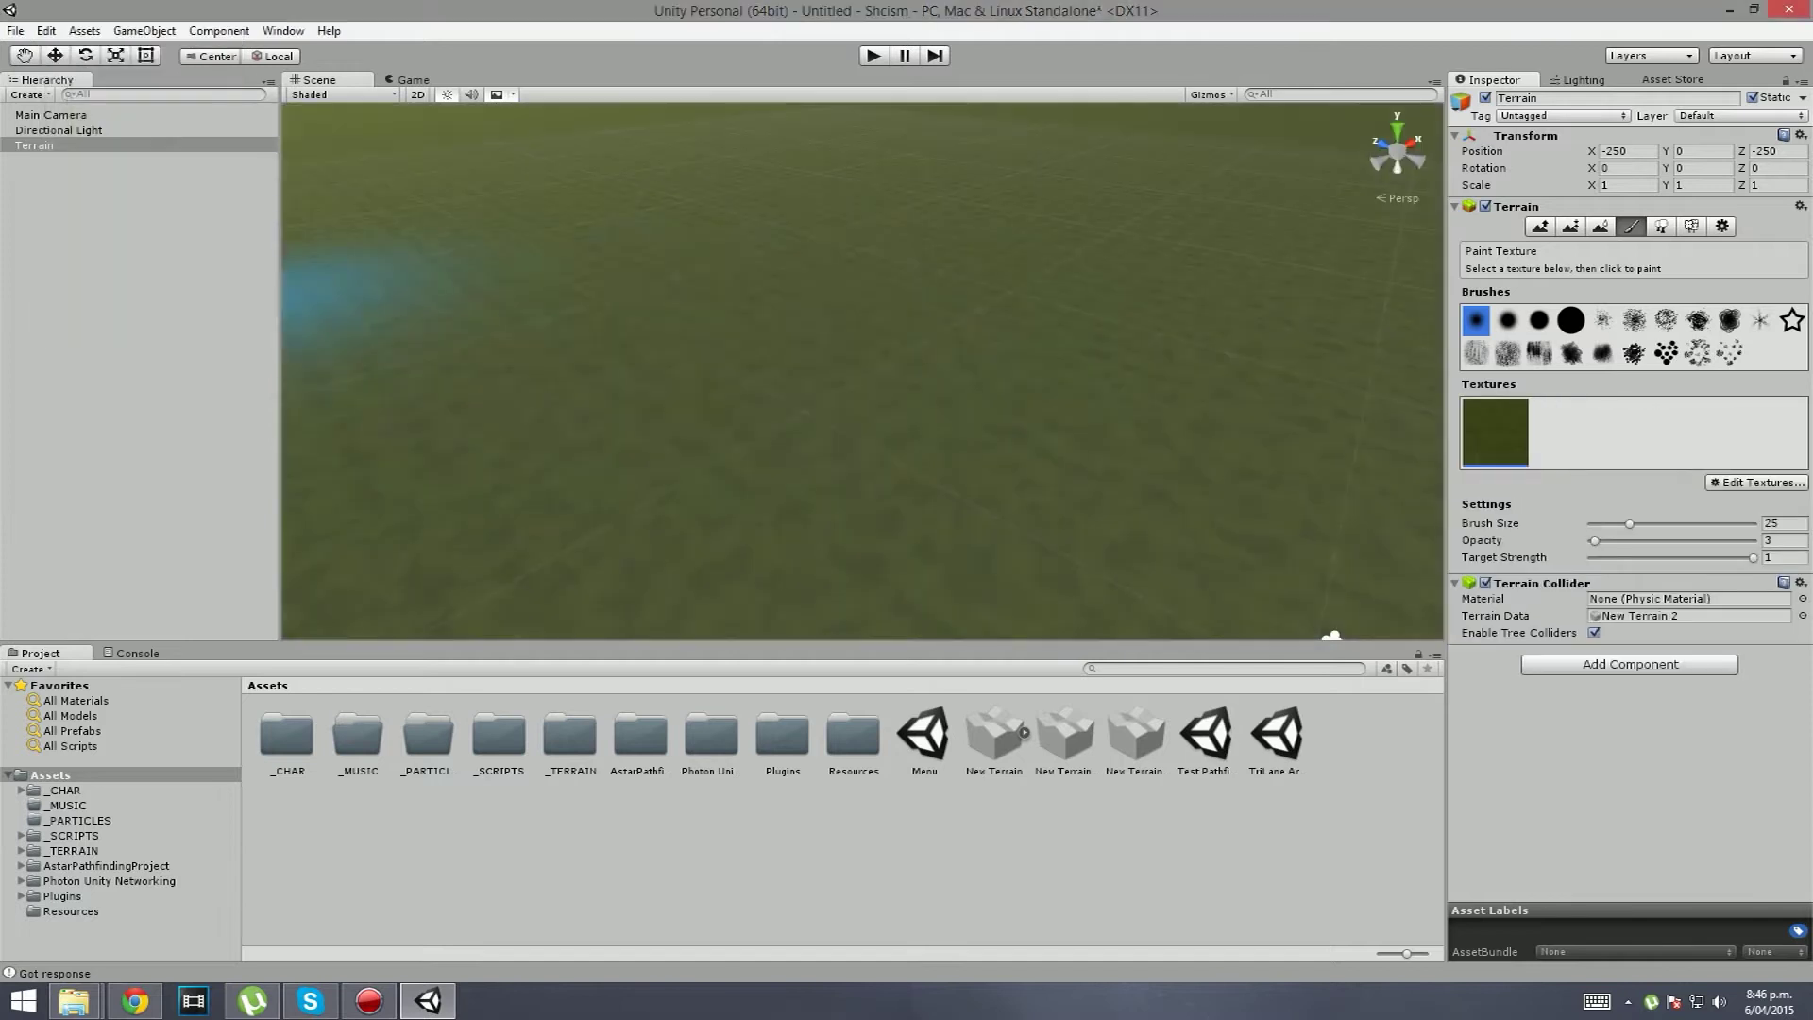
# Step: Reduce the texture brush size to 4 and check the terrain's resolution settings before returning to texture painting
pyautogui.moveTo(991, 272)
pyautogui.mouseDown(button='right')
pyautogui.moveTo(991, 242)
pyautogui.moveTo(991, 298)
pyautogui.moveTo(989, 236)
pyautogui.moveTo(1012, 373)
pyautogui.moveTo(992, 359)
pyautogui.mouseUp(button='right')
pyautogui.scroll(-5, 991, 359)
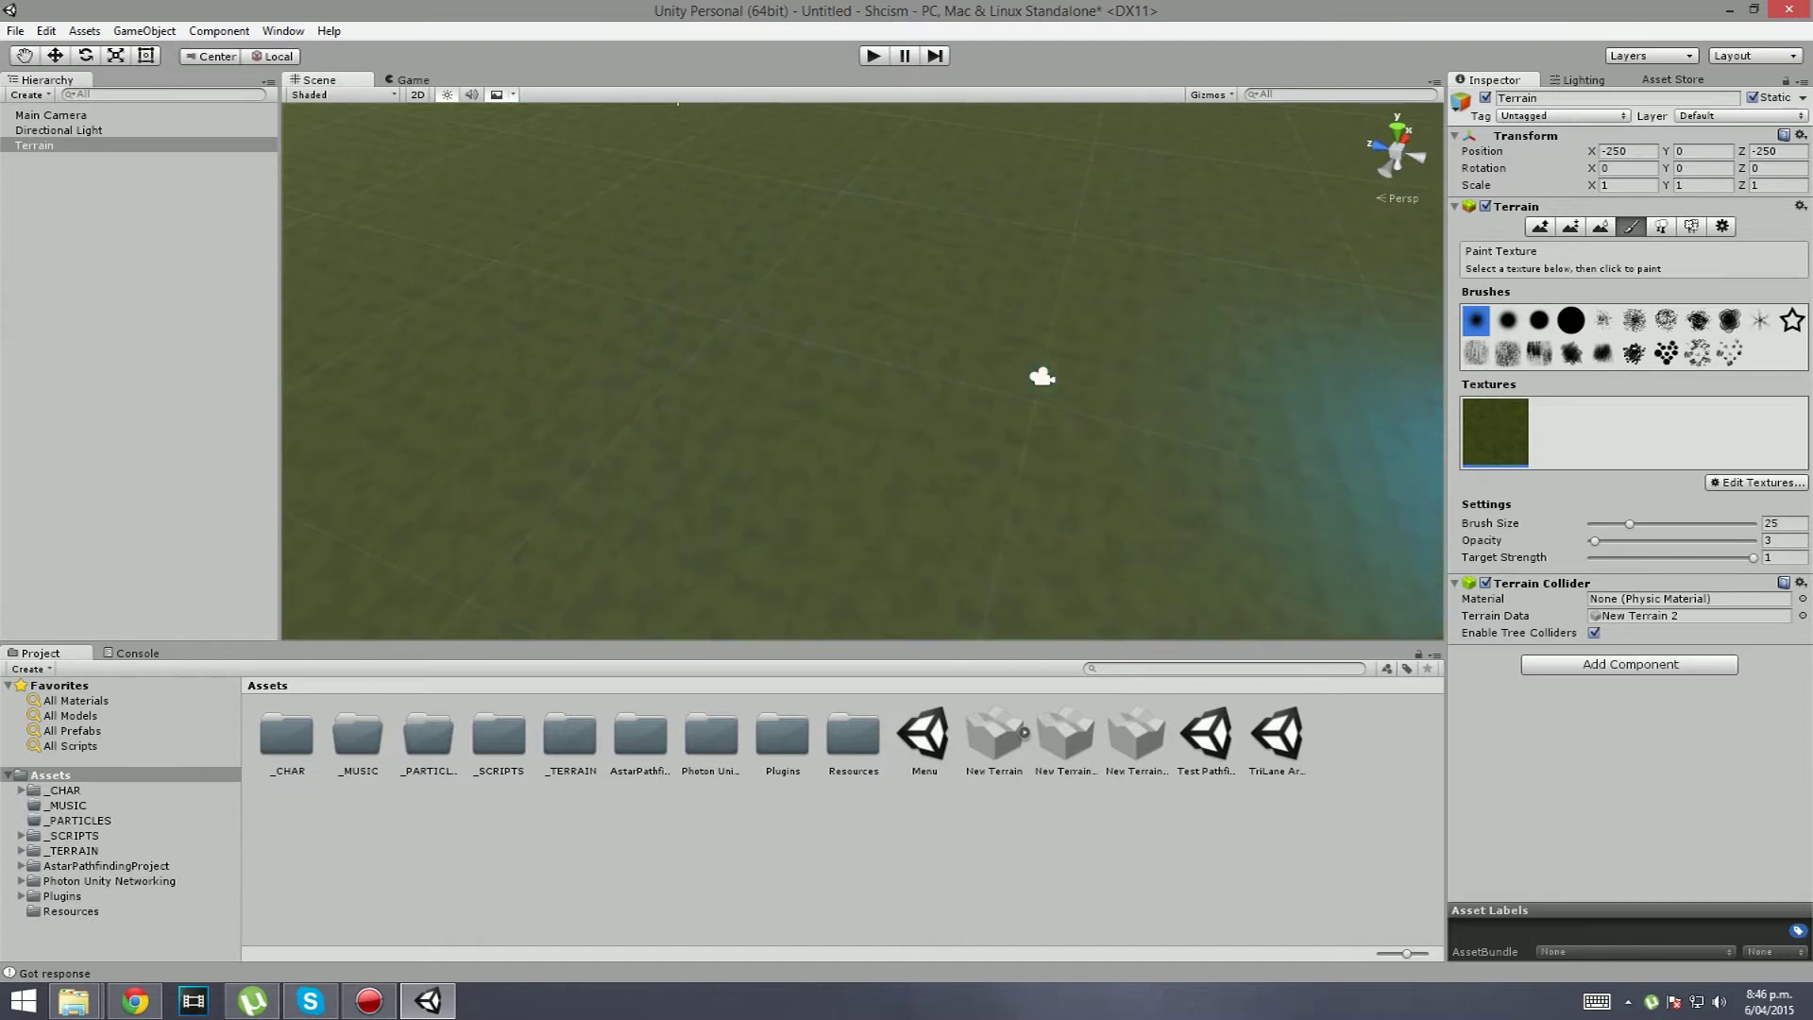
pyautogui.moveTo(1629, 524); pyautogui.dragTo(1594, 524)
pyautogui.click(1723, 227)
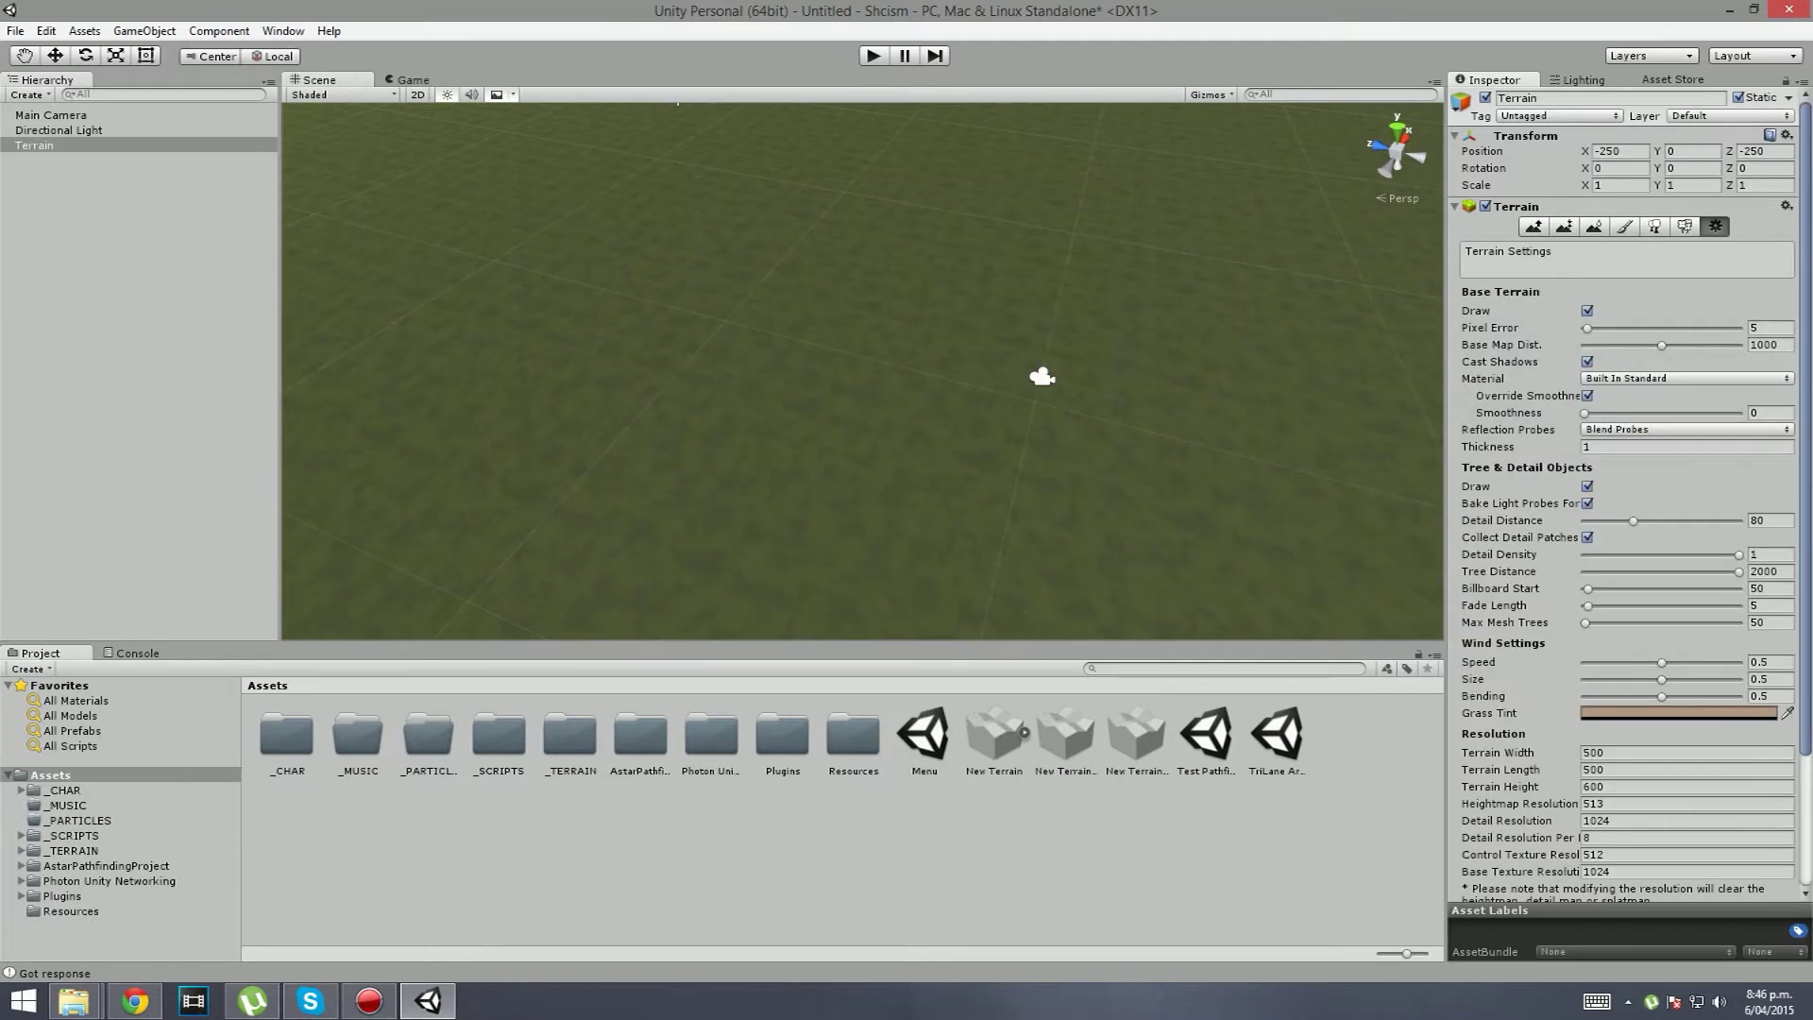
pyautogui.scroll(-2, 1630, 496)
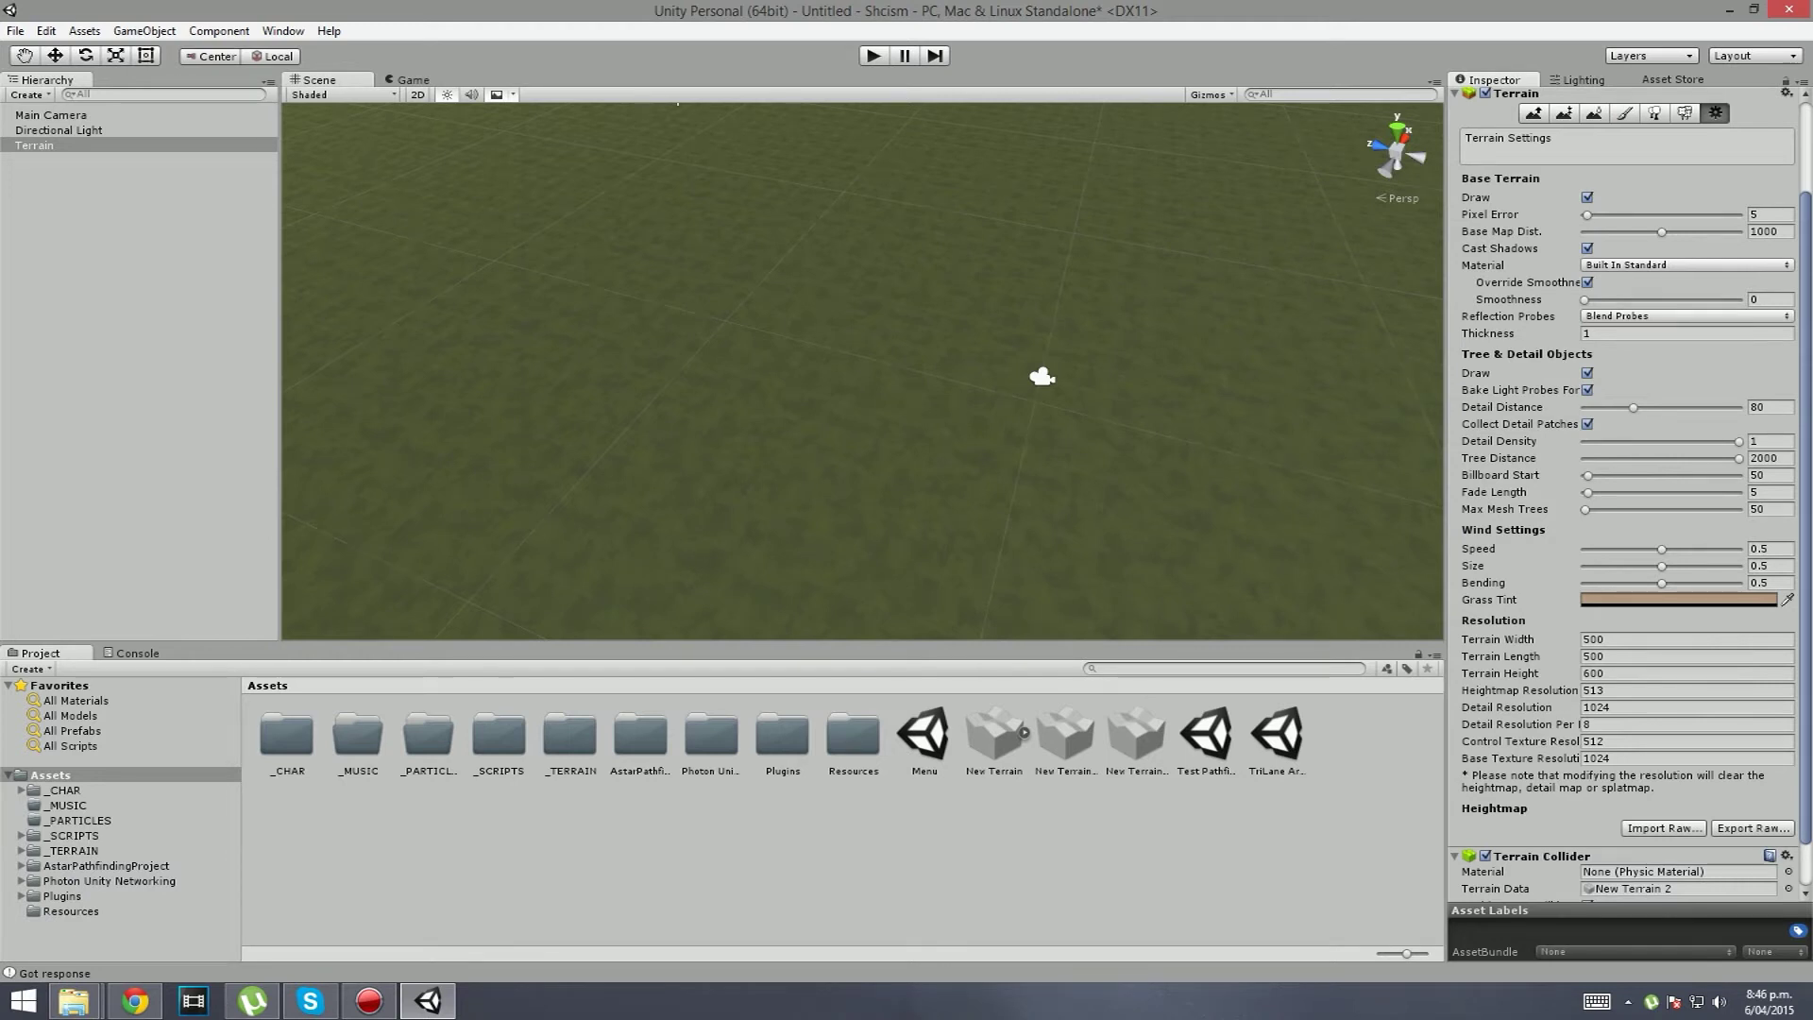
pyautogui.click(1624, 114)
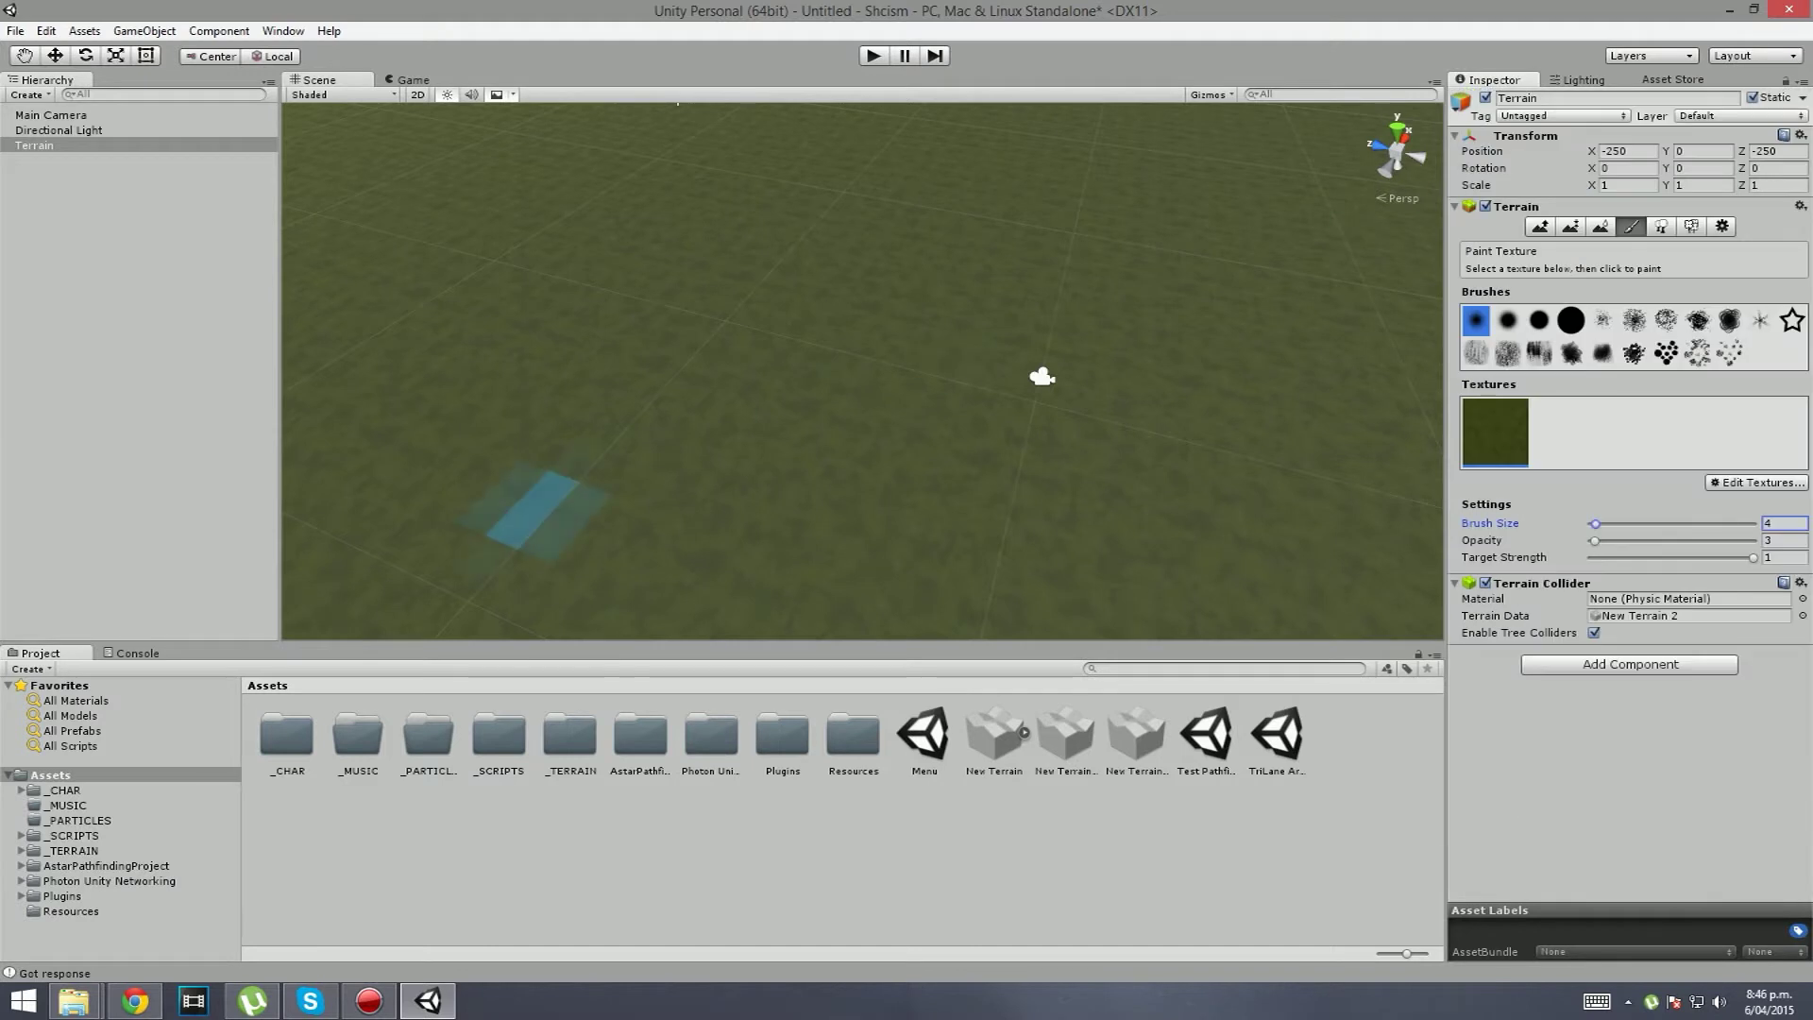
# Step: Choose the large solid round brush for texture painting and set its brush size to 1
pyautogui.moveTo(737, 375)
pyautogui.mouseDown(button='right')
pyautogui.moveTo(706, 333)
pyautogui.moveTo(682, 337)
pyautogui.mouseUp(button='right')
pyautogui.scroll(5, 680, 338)
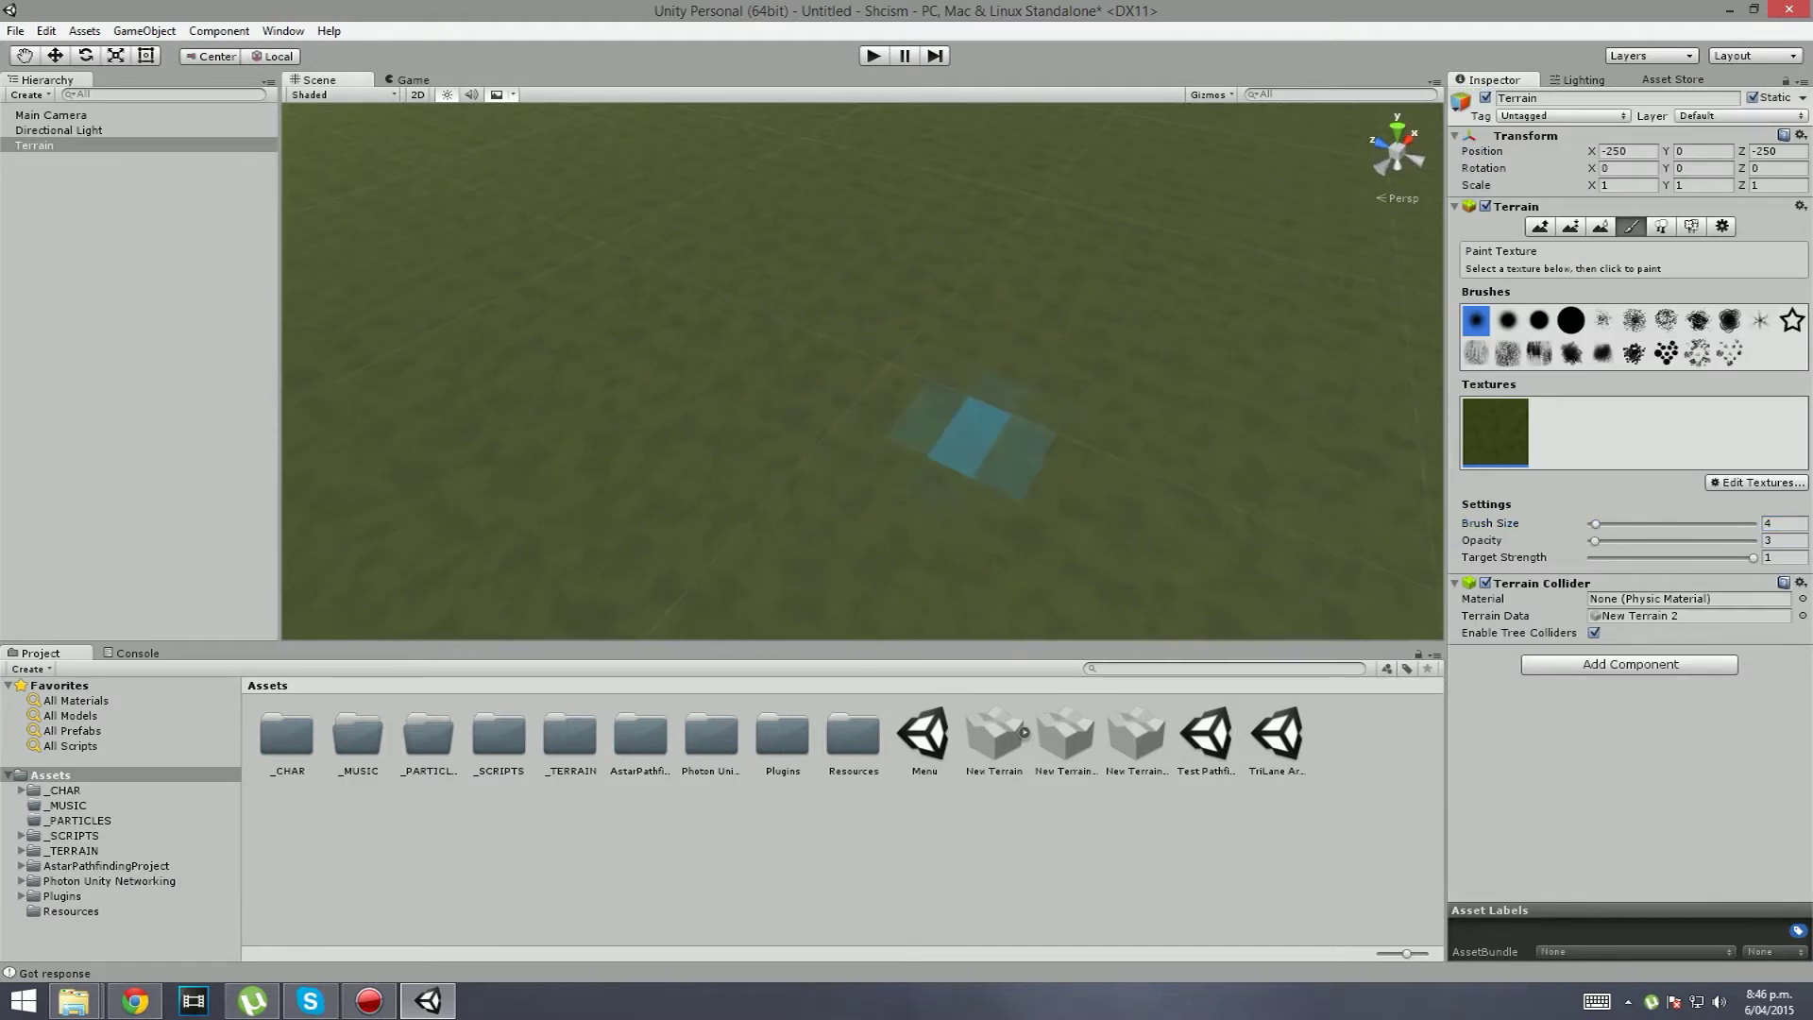
pyautogui.moveTo(906, 446); pyautogui.dragTo(895, 550, button='right')
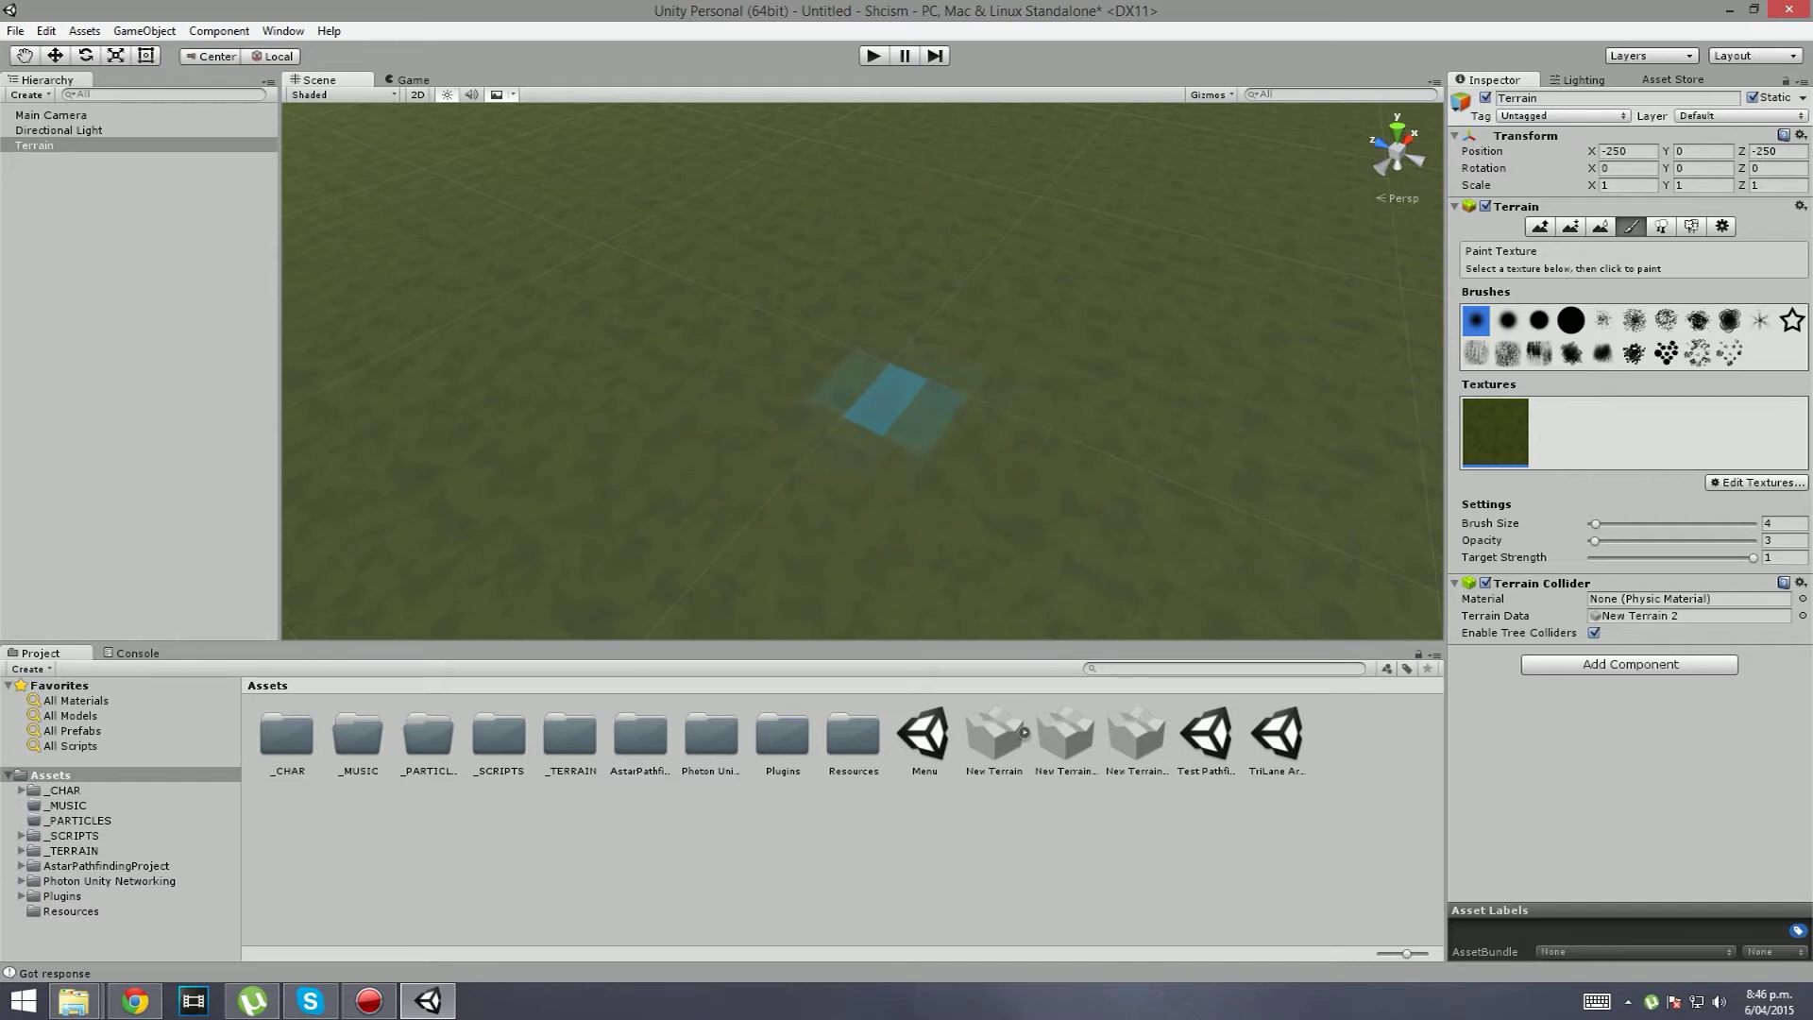
pyautogui.scroll(2, 784, 557)
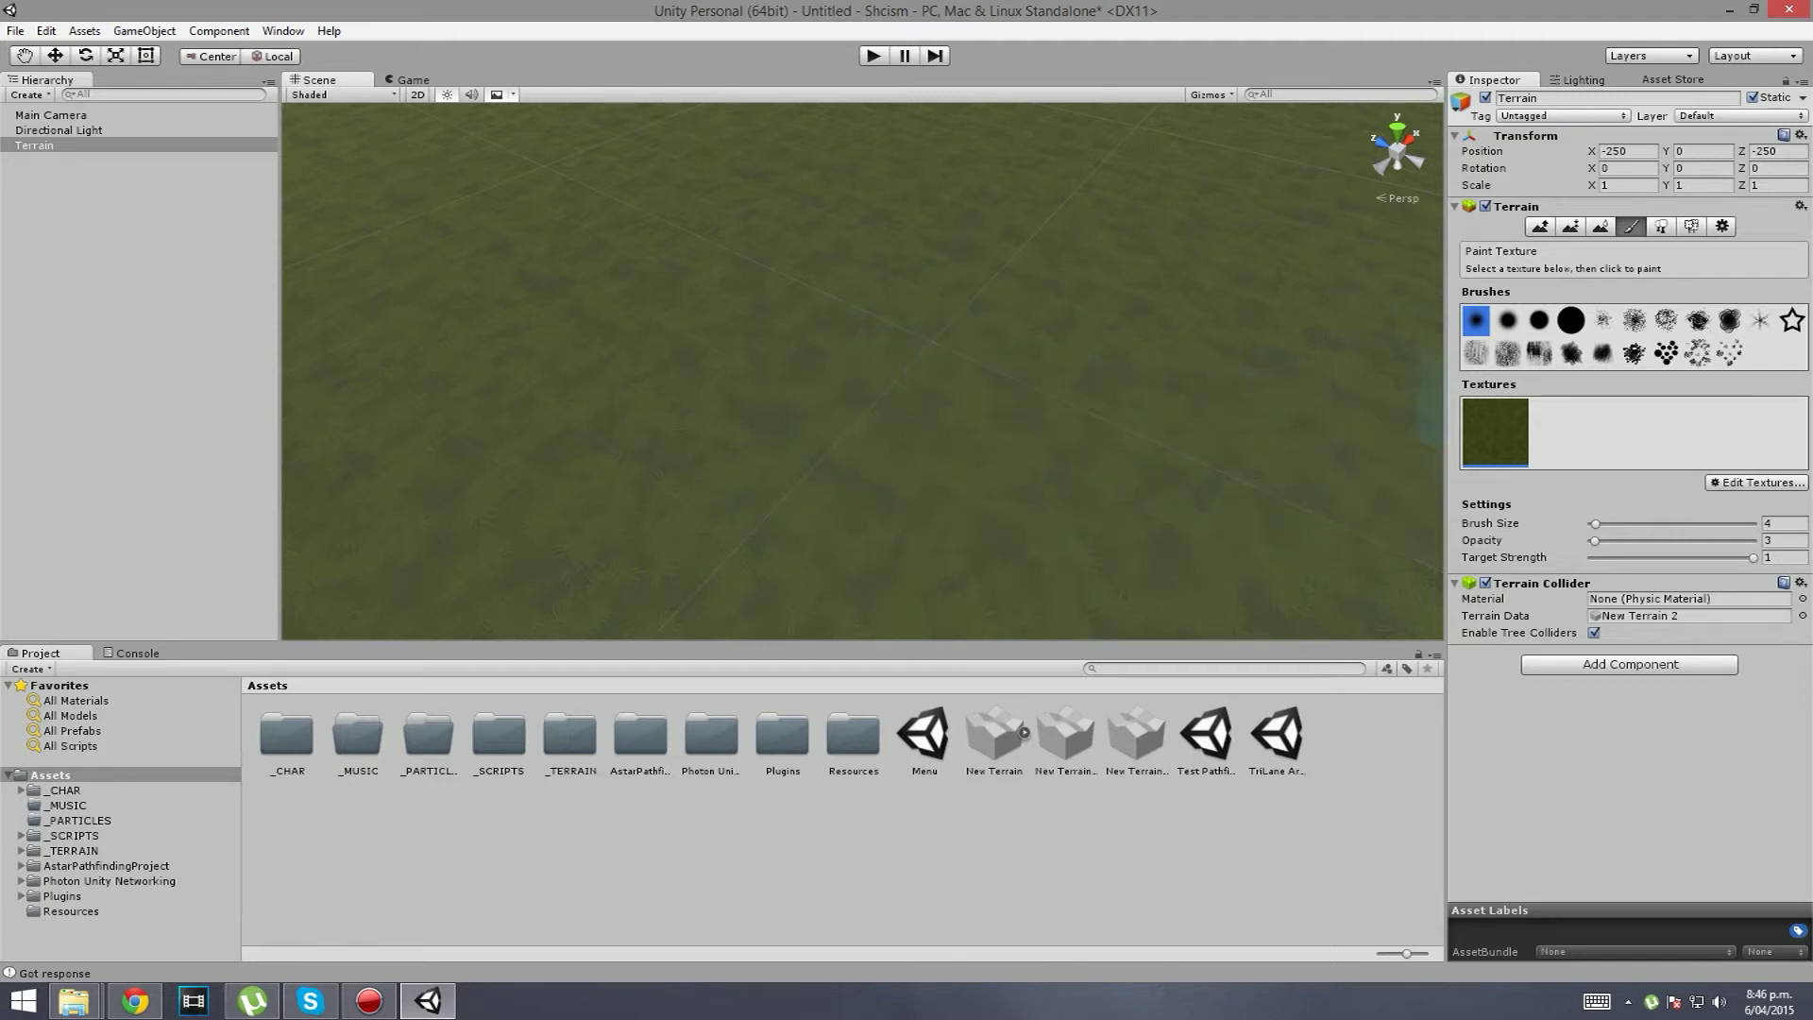
pyautogui.click(1570, 320)
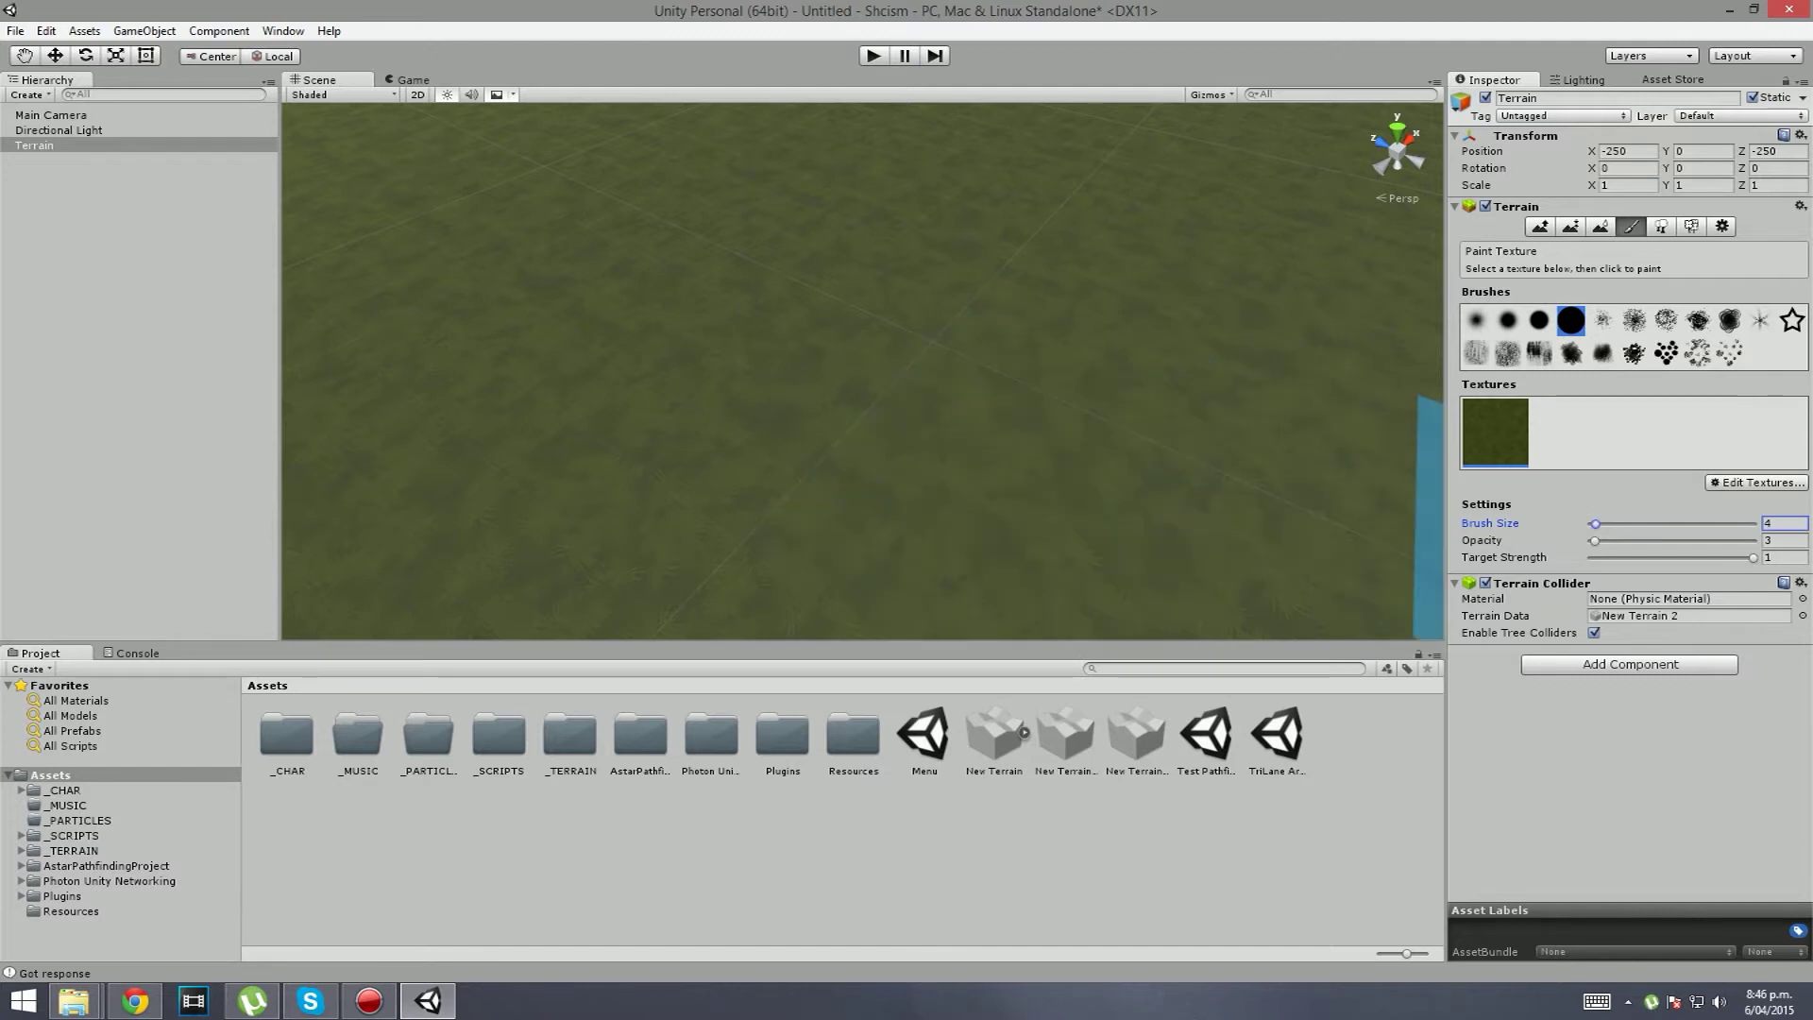
pyautogui.moveTo(1596, 524); pyautogui.dragTo(1589, 524)
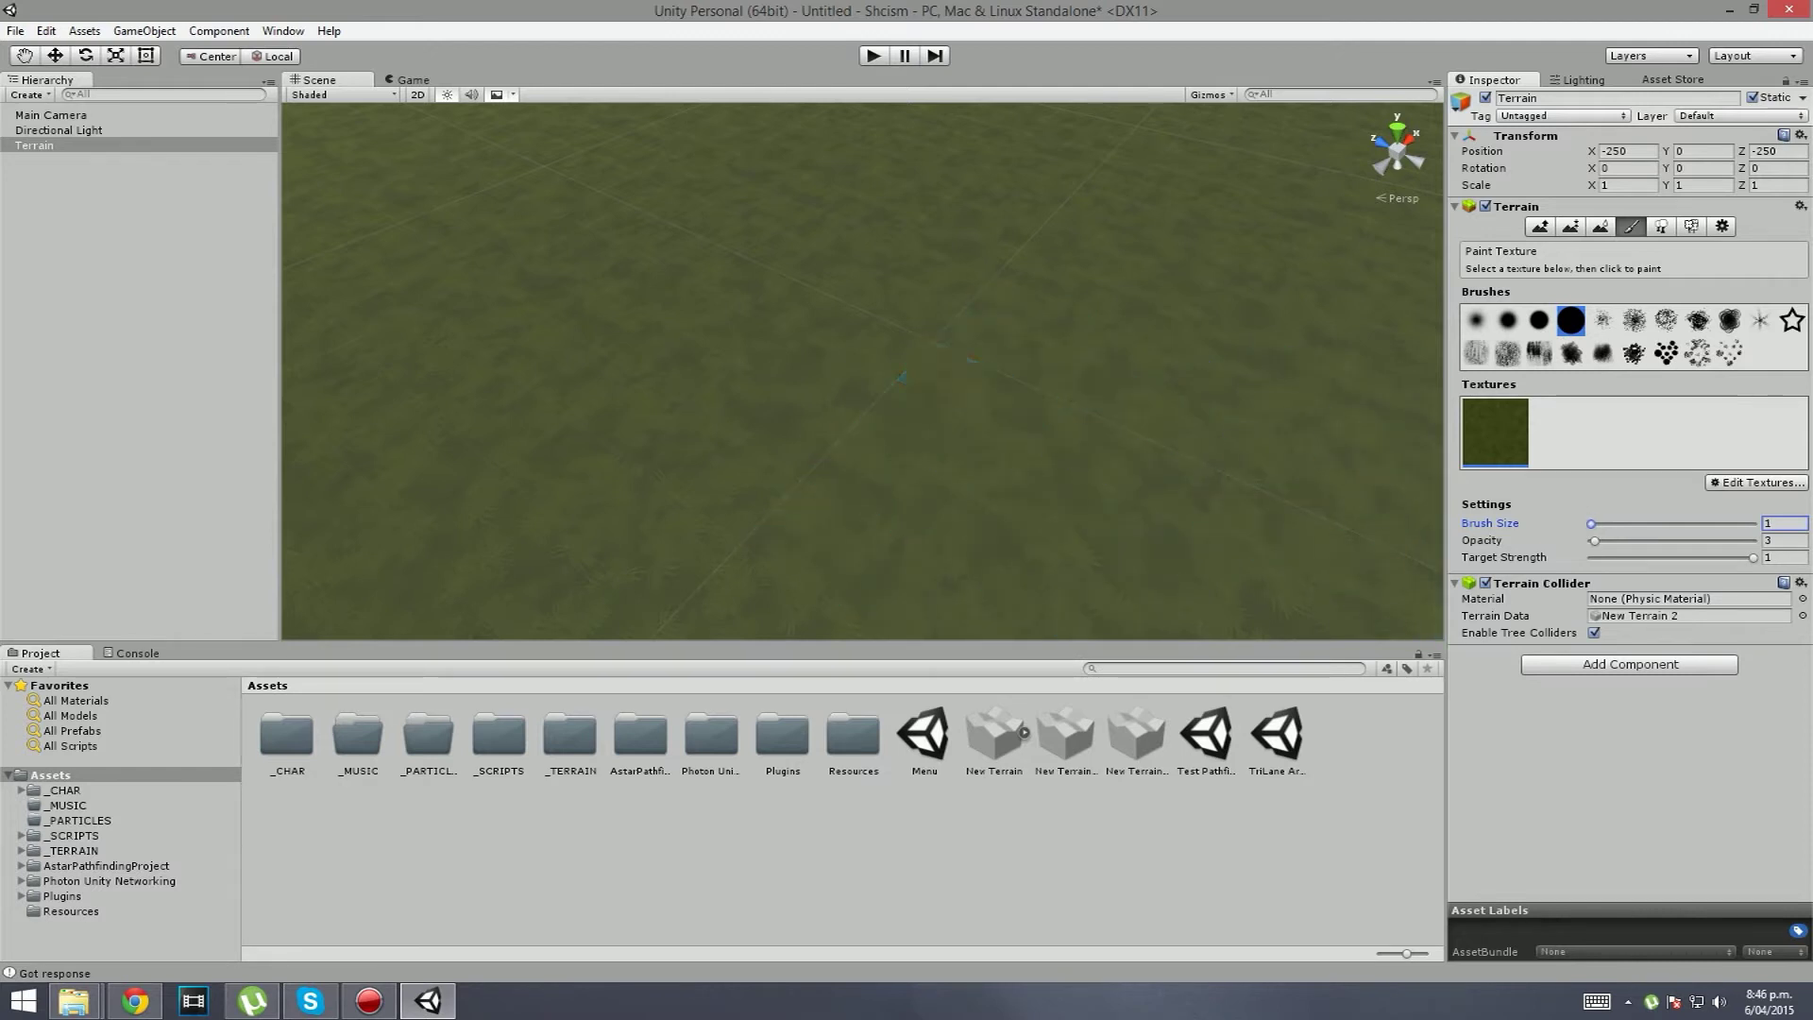
# Step: Start another paint texture for the terrain and assign the brown ground texture as its albedo map, found by searching for "grou"
pyautogui.click(1757, 482)
pyautogui.click(1746, 495)
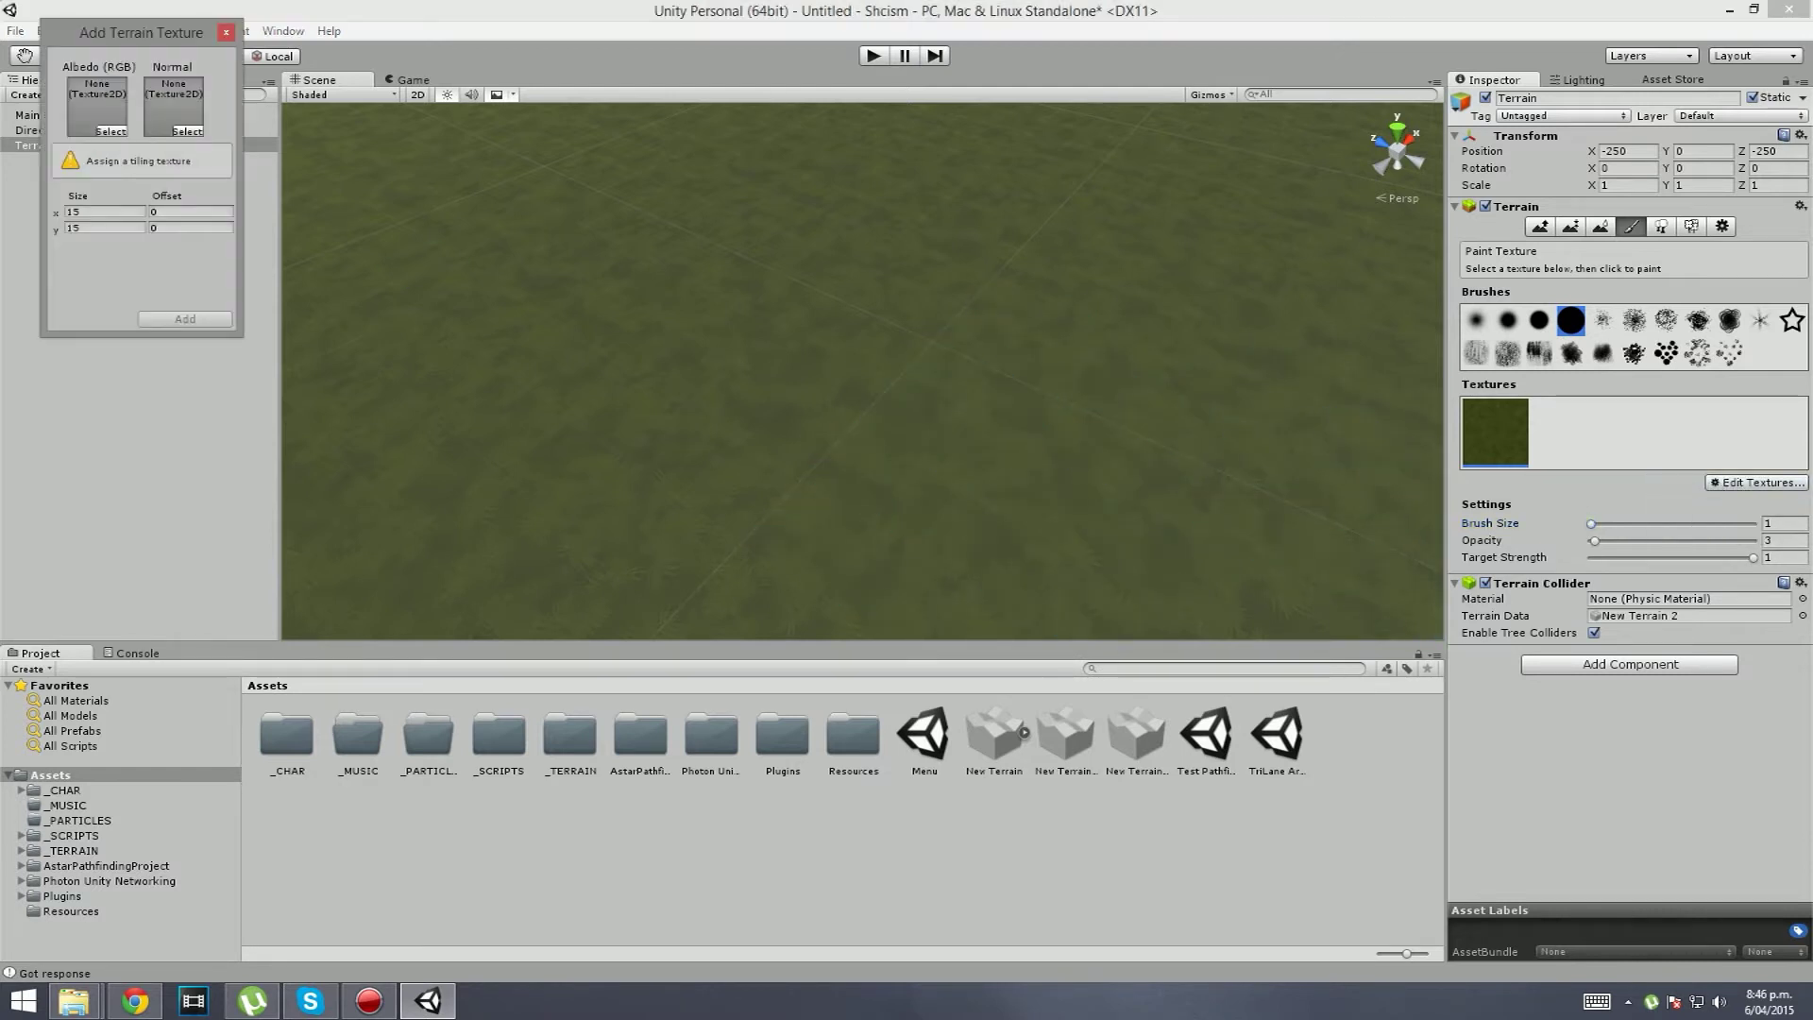
pyautogui.click(110, 131)
pyautogui.write('grou')
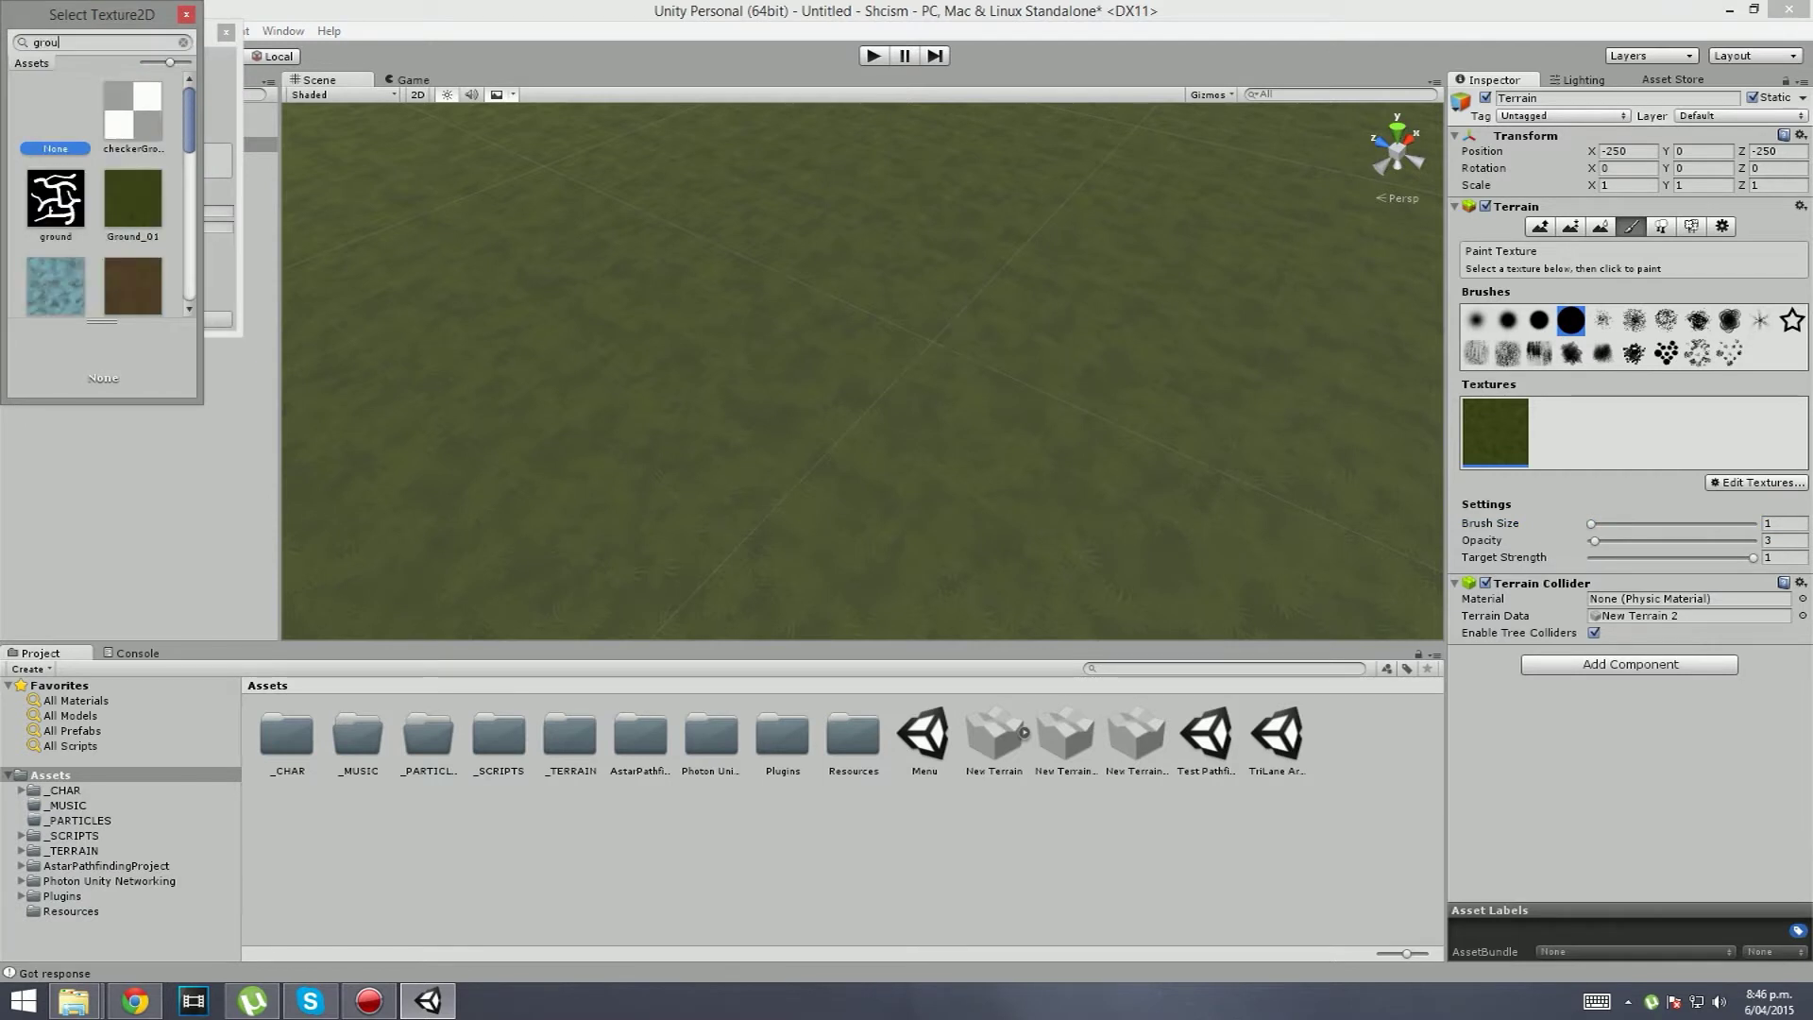
pyautogui.scroll(-1, 125, 232)
pyautogui.doubleClick(133, 260)
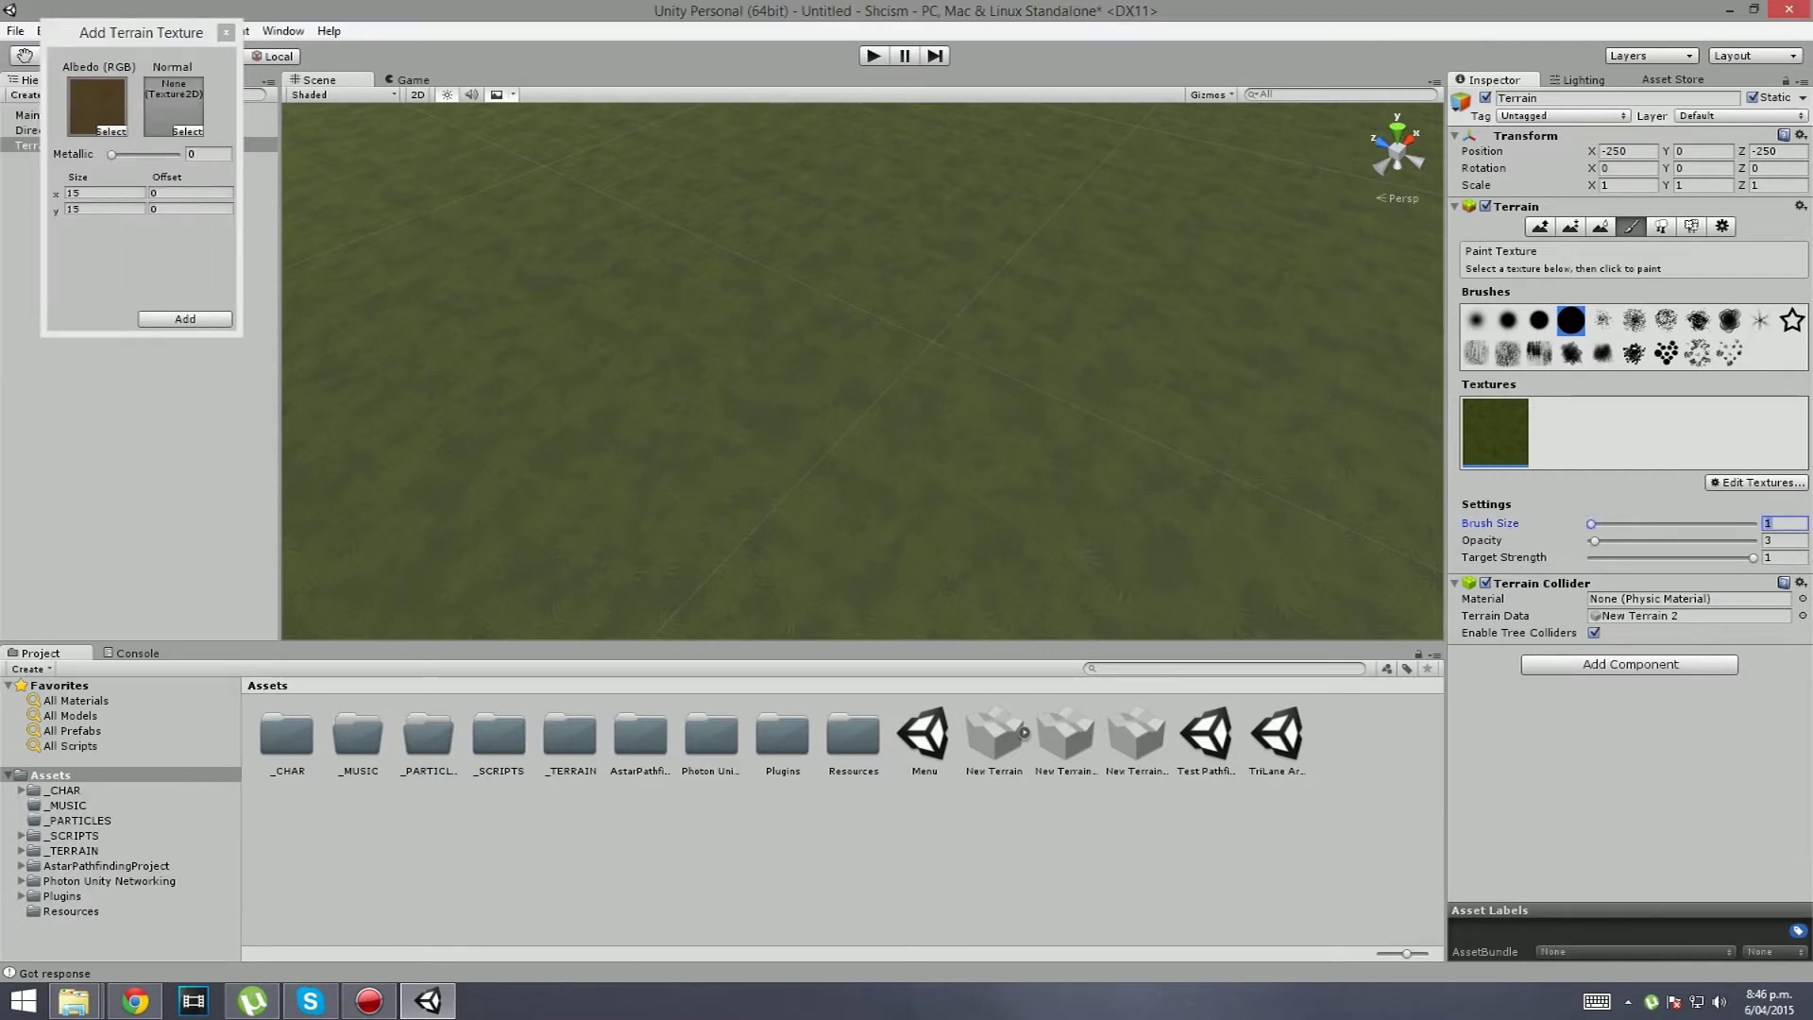
# Step: Set the brown ground texture's tiling size to 5 by 5 and add it to the terrain
pyautogui.click(103, 193)
pyautogui.write('5')
pyautogui.press('Tab')
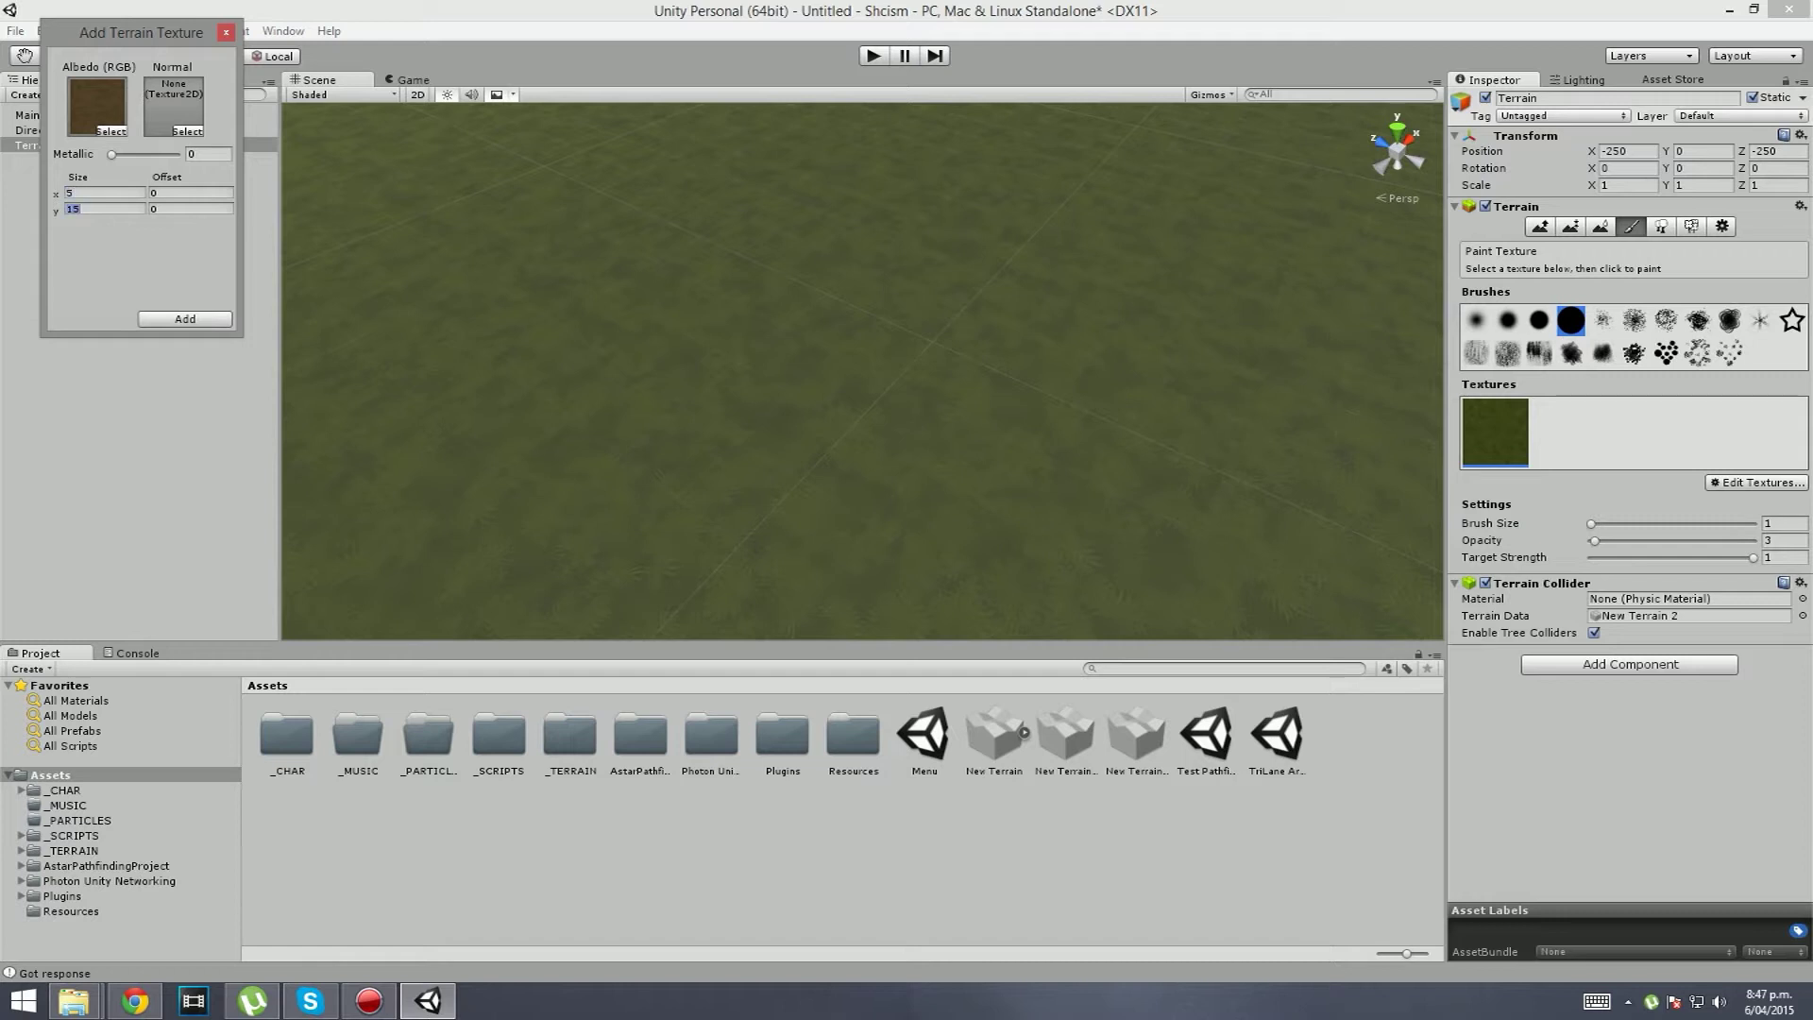
pyautogui.write('5')
pyautogui.click(185, 318)
# Step: Choose the brown ground texture for painting and set the brush opacity to 100
pyautogui.click(1565, 432)
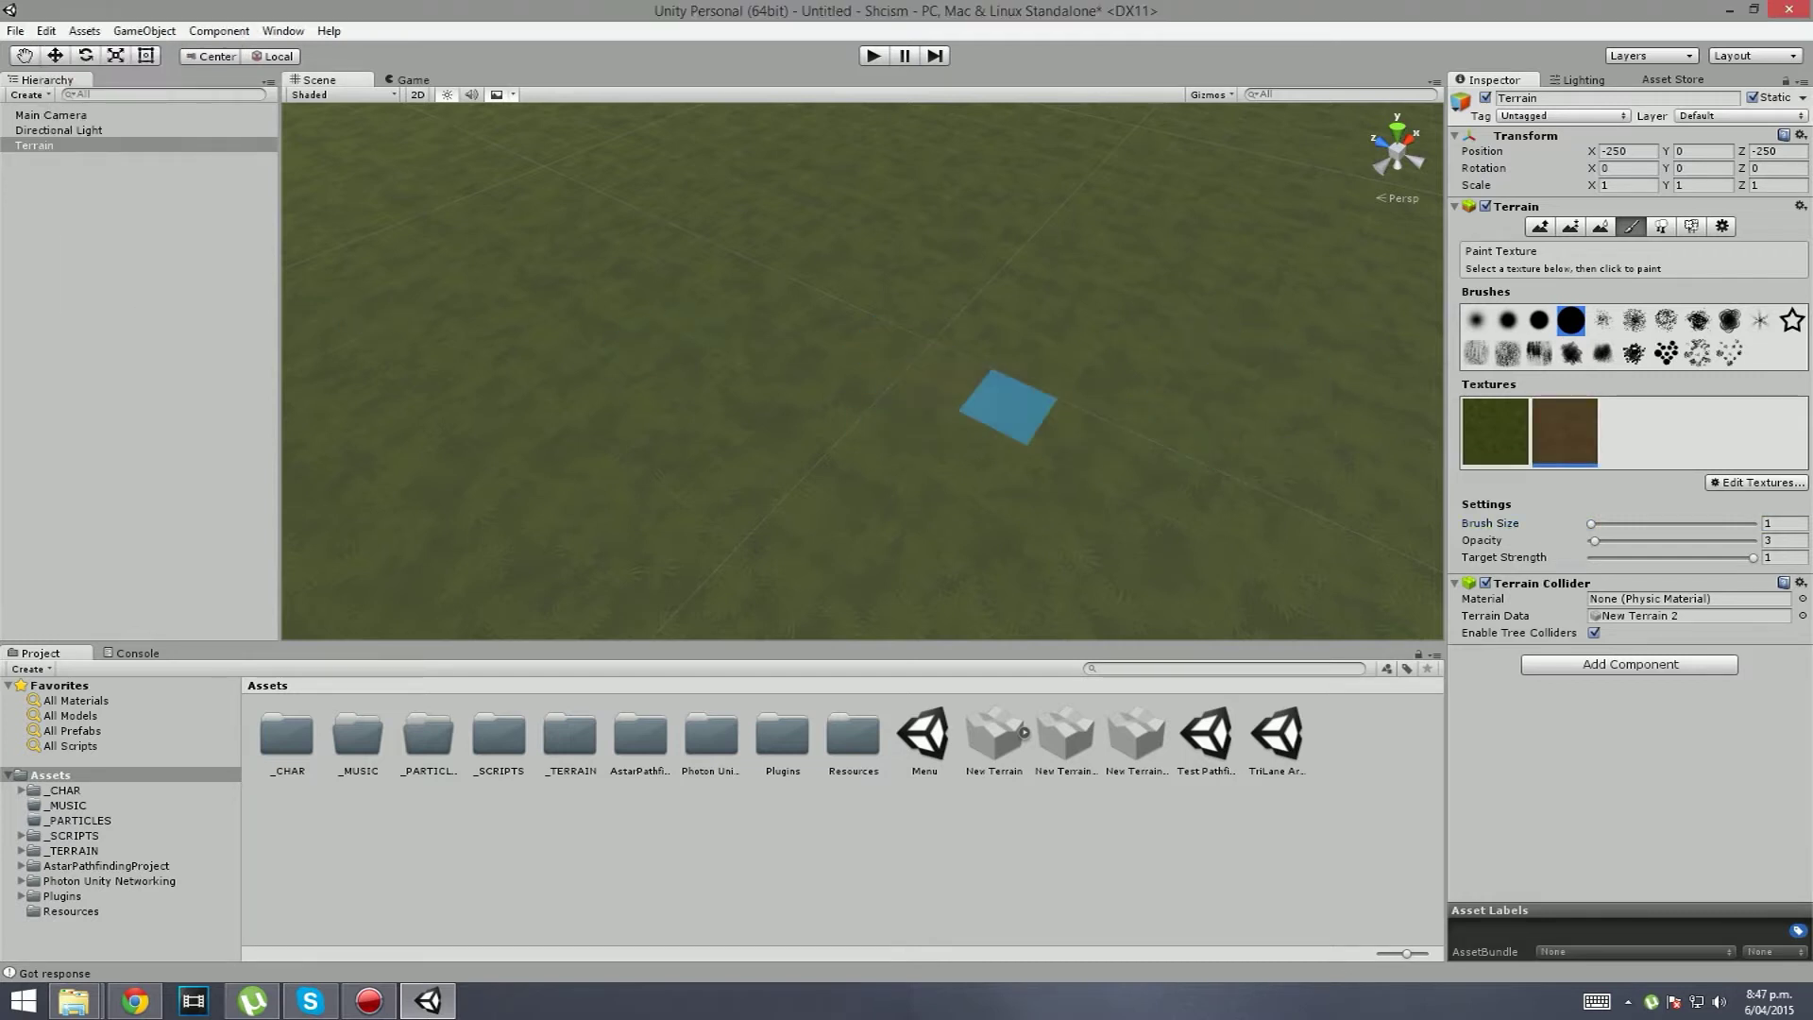
pyautogui.click(1783, 540)
pyautogui.write('100')
# Step: Paint a curved strip of the brown ground texture across the middle of the terrain
pyautogui.click(944, 376)
pyautogui.moveTo(944, 376)
pyautogui.mouseDown()
pyautogui.moveTo(955, 445)
pyautogui.moveTo(809, 531)
pyautogui.mouseUp()
pyautogui.moveTo(1073, 324)
pyautogui.keyDown('alt'); pyautogui.mouseDown()
pyautogui.moveTo(972, 344)
pyautogui.moveTo(938, 314)
pyautogui.moveTo(1000, 405)
pyautogui.moveTo(976, 340)
pyautogui.moveTo(870, 365)
pyautogui.moveTo(739, 430)
pyautogui.mouseUp(); pyautogui.keyUp('alt')
pyautogui.moveTo(777, 352)
pyautogui.keyDown('alt'); pyautogui.mouseDown()
pyautogui.moveTo(947, 485)
pyautogui.moveTo(1073, 401)
pyautogui.mouseUp(); pyautogui.keyUp('alt')
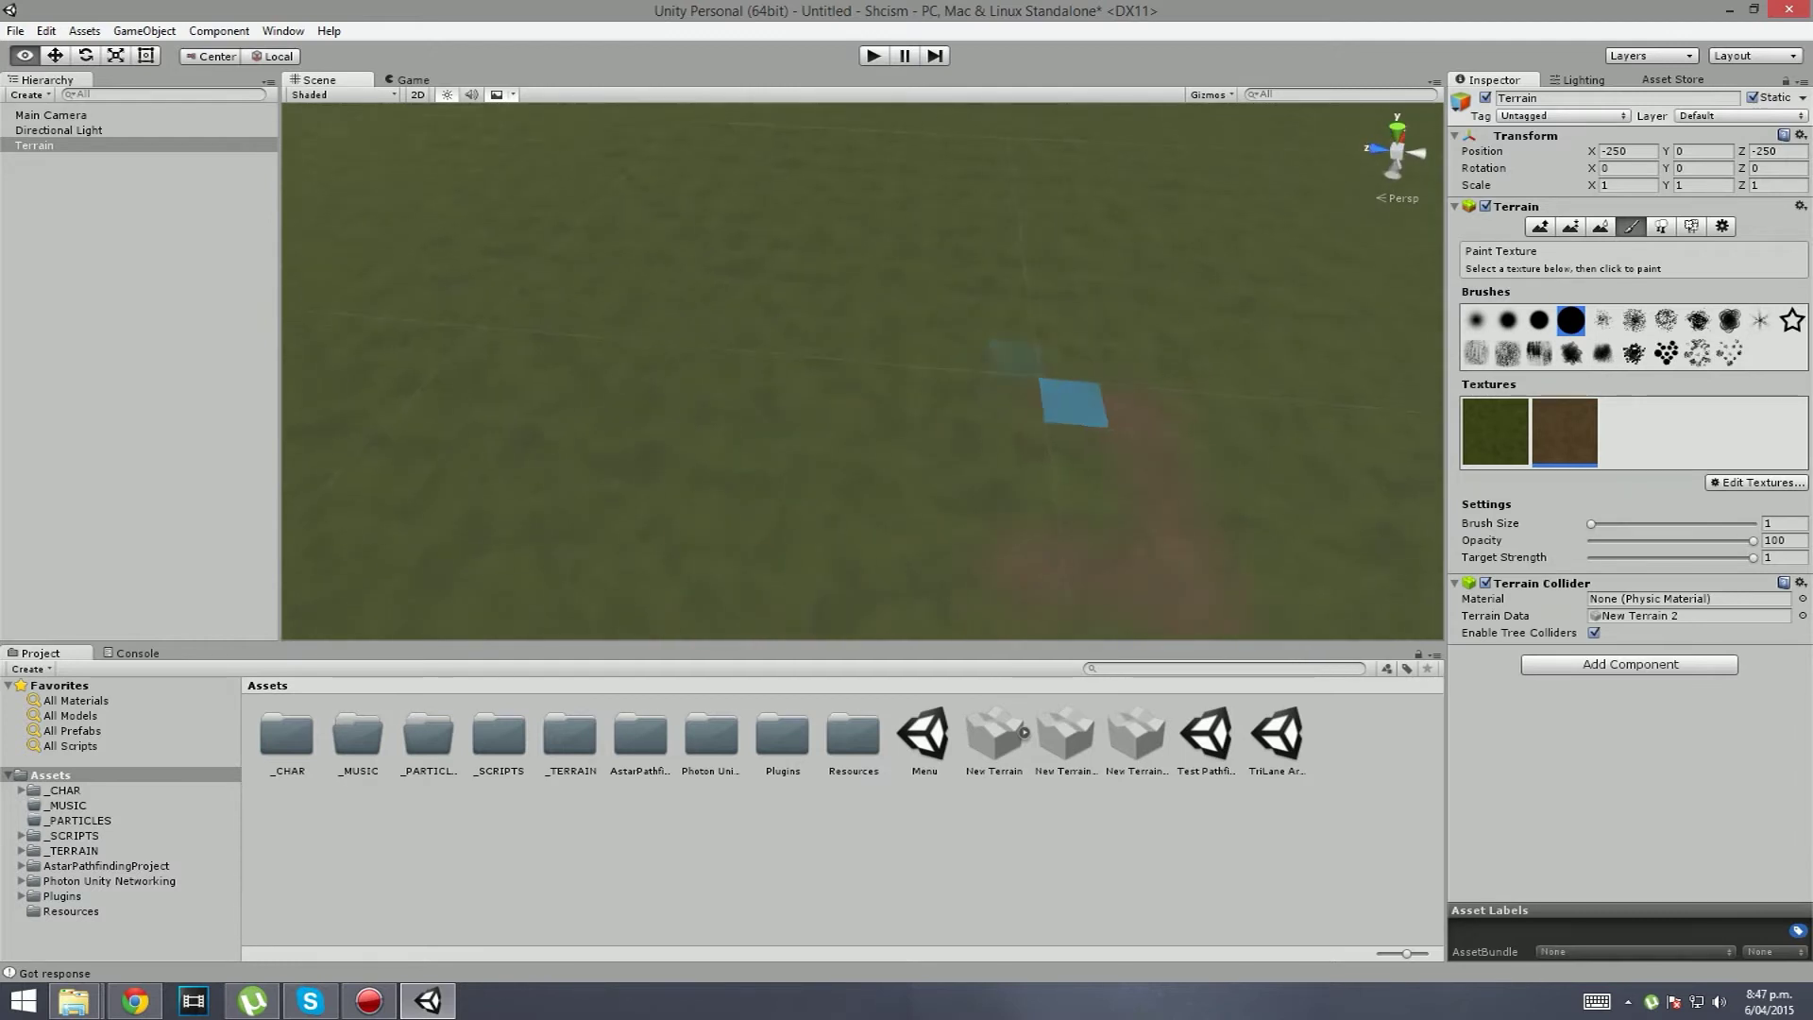
pyautogui.moveTo(963, 437)
pyautogui.keyDown('alt'); pyautogui.mouseDown()
pyautogui.moveTo(1057, 406)
pyautogui.moveTo(943, 364)
pyautogui.moveTo(810, 477)
pyautogui.moveTo(921, 413)
pyautogui.mouseUp(); pyautogui.keyUp('alt')
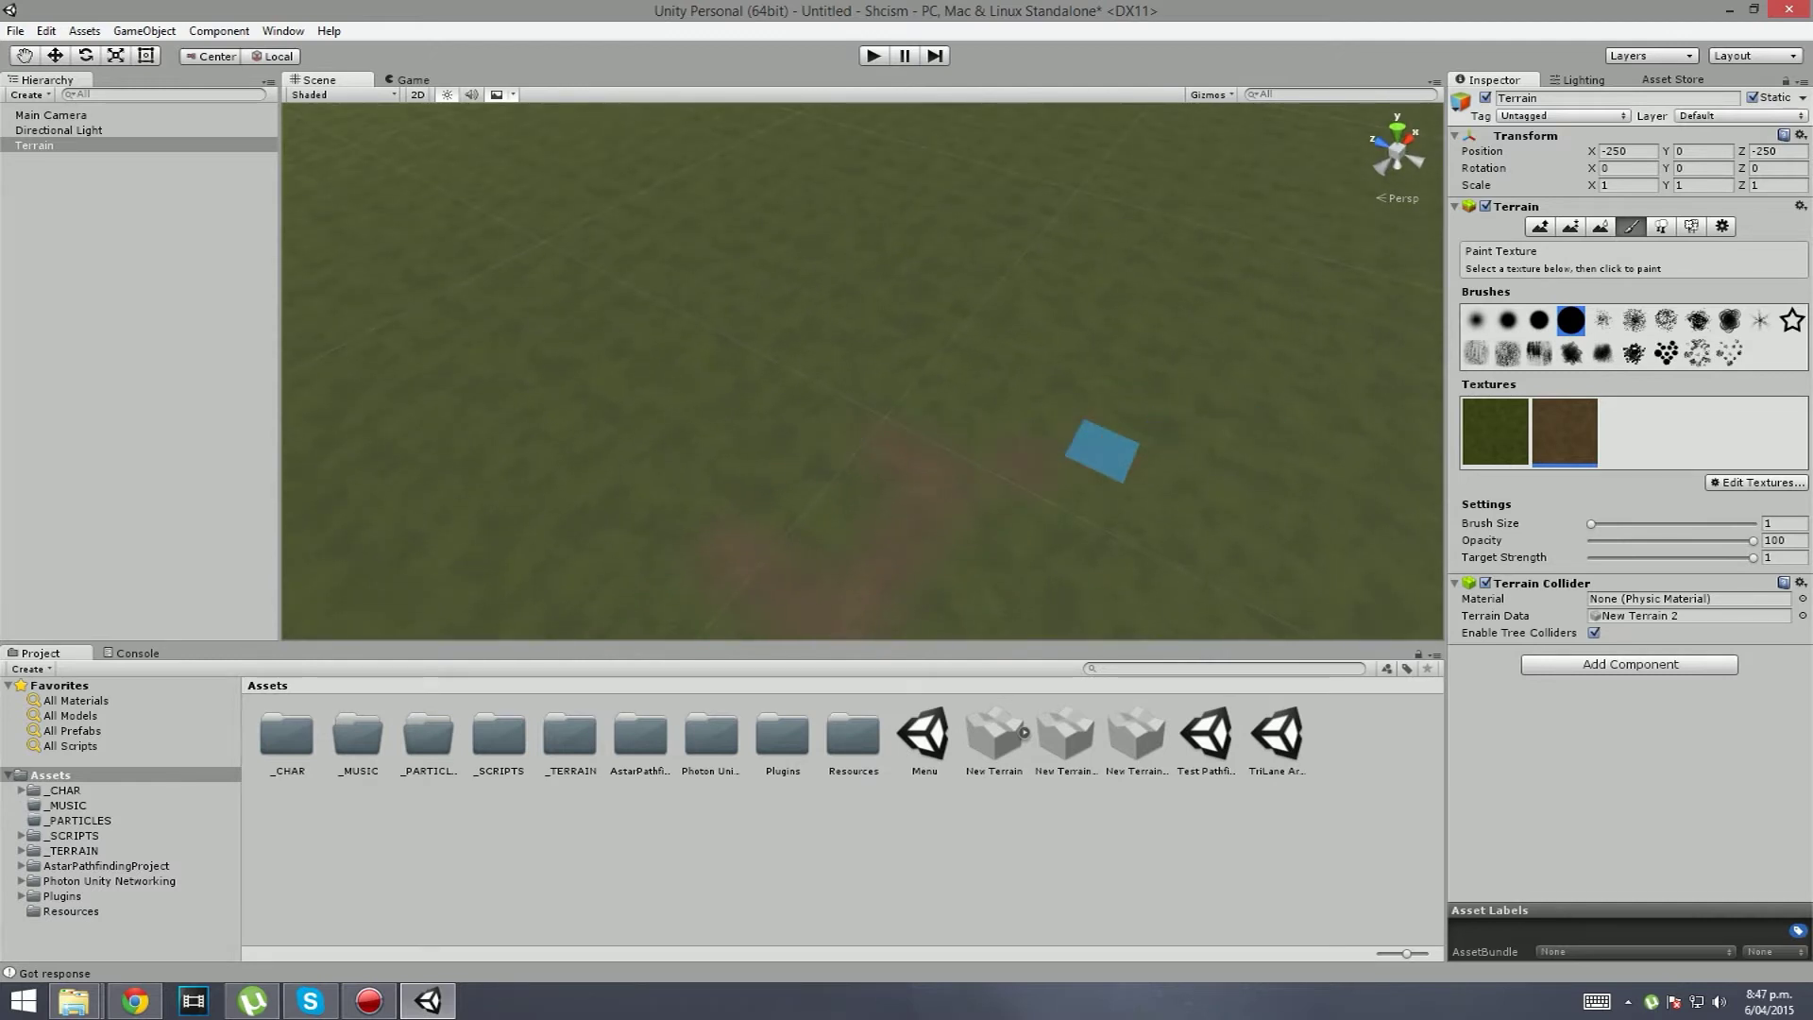
pyautogui.moveTo(1102, 451)
pyautogui.mouseDown()
pyautogui.moveTo(1250, 416)
pyautogui.moveTo(1173, 429)
pyautogui.moveTo(1238, 466)
pyautogui.moveTo(1084, 492)
pyautogui.moveTo(1106, 455)
pyautogui.moveTo(1052, 421)
pyautogui.moveTo(1001, 508)
pyautogui.moveTo(972, 433)
pyautogui.moveTo(995, 506)
pyautogui.moveTo(858, 485)
pyautogui.moveTo(772, 505)
pyautogui.mouseUp()
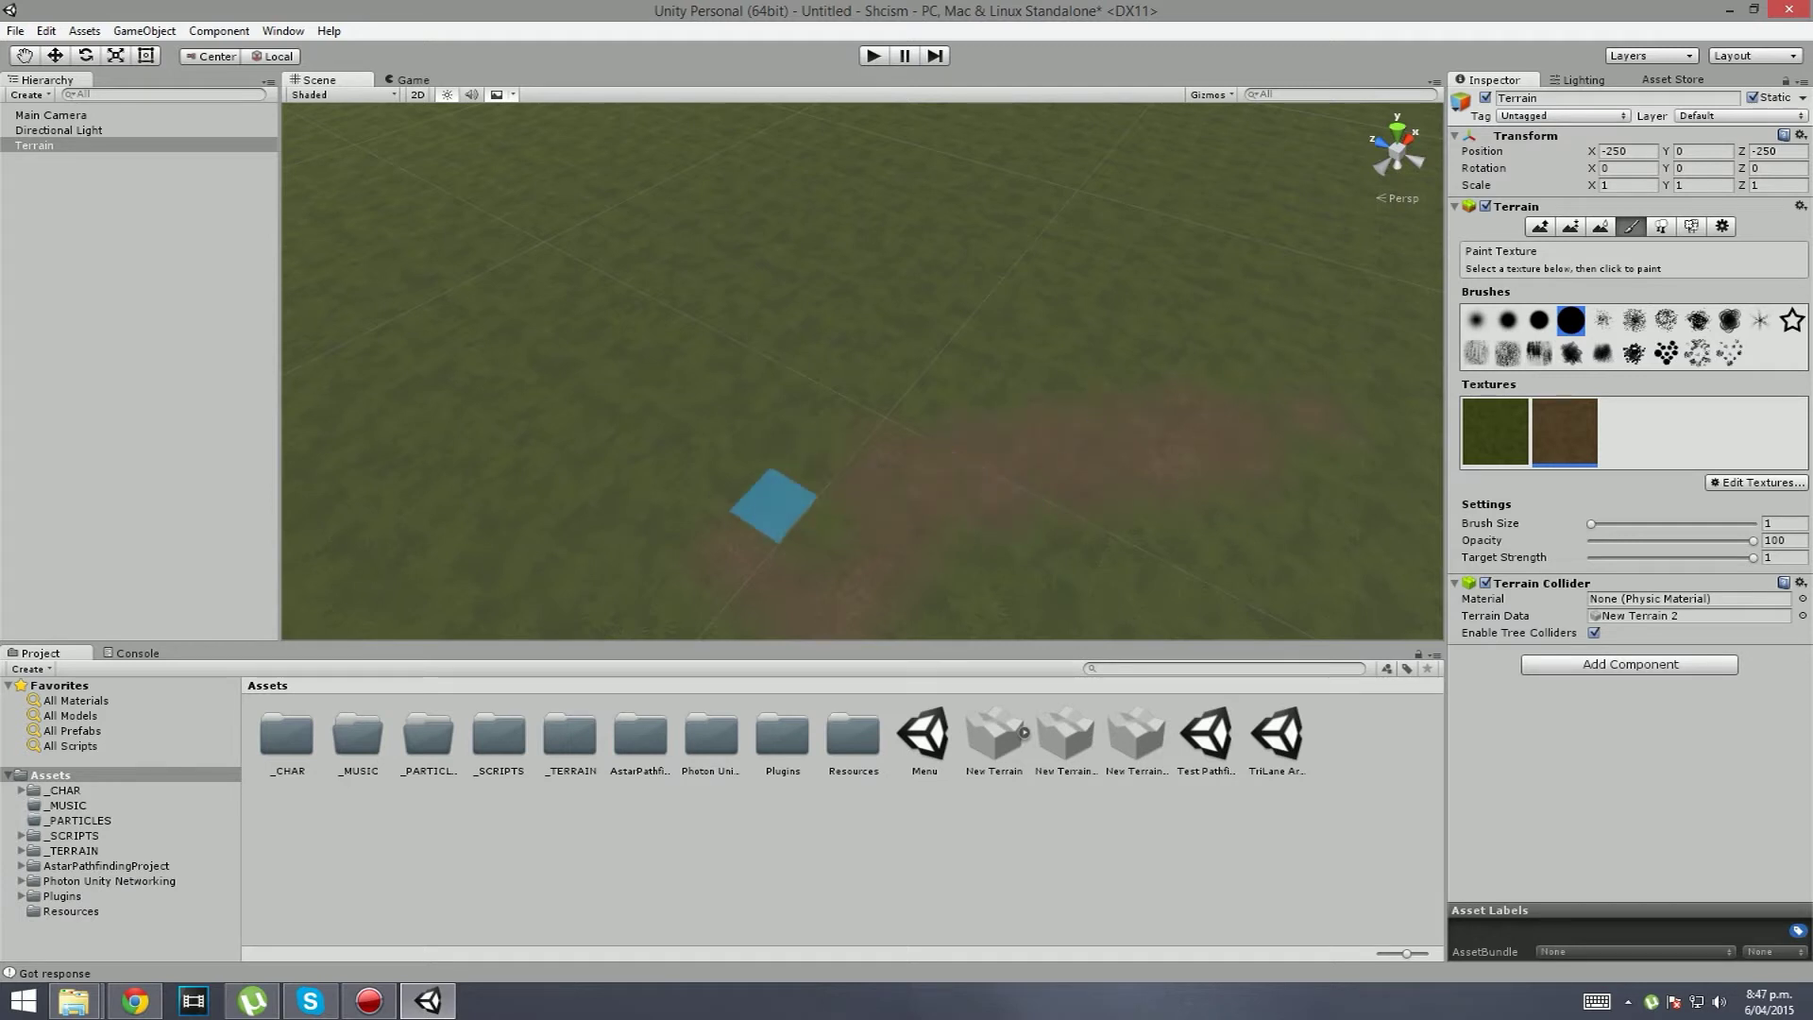
# Step: Examine the painted brown strip from several angles and distances, and check the terrain's resolution settings before returning to texture painting
pyautogui.moveTo(1146, 377)
pyautogui.keyDown('alt'); pyautogui.mouseDown()
pyautogui.moveTo(861, 276)
pyautogui.moveTo(749, 444)
pyautogui.moveTo(1355, 457)
pyautogui.mouseUp(); pyautogui.keyUp('alt')
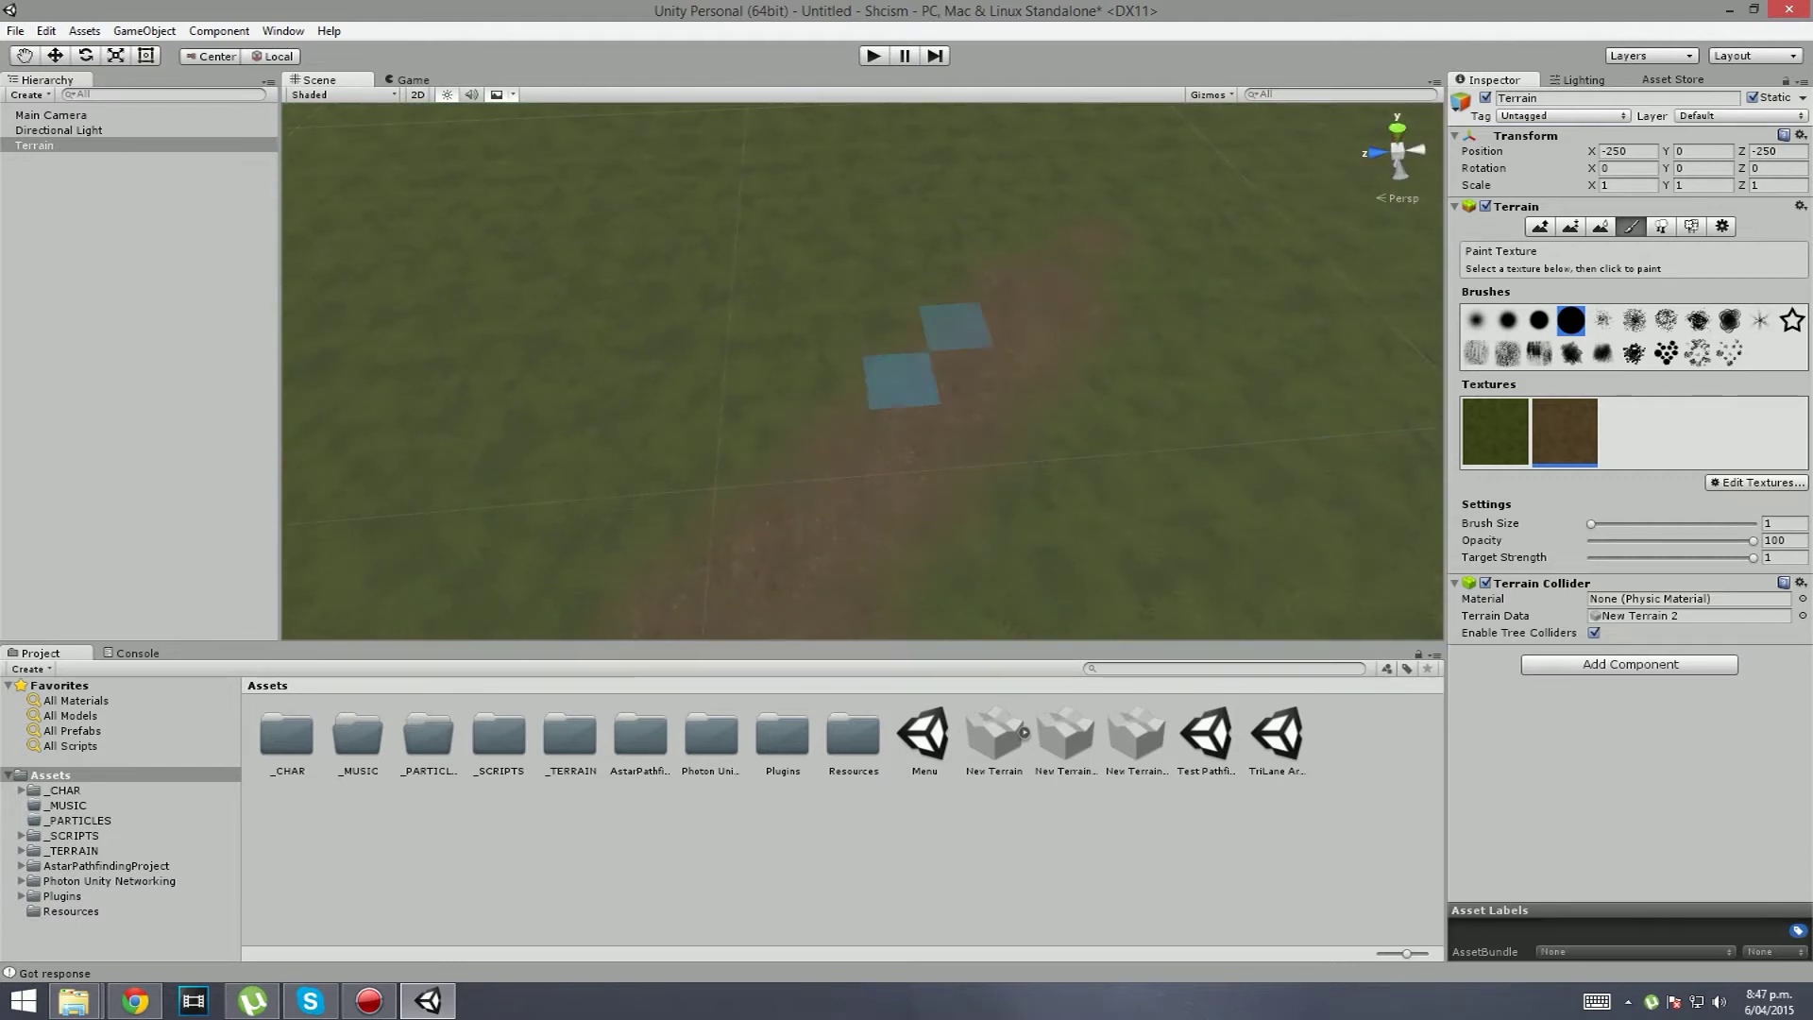
pyautogui.moveTo(891, 384)
pyautogui.keyDown('alt'); pyautogui.mouseDown()
pyautogui.moveTo(761, 381)
pyautogui.moveTo(907, 354)
pyautogui.mouseUp(); pyautogui.keyUp('alt')
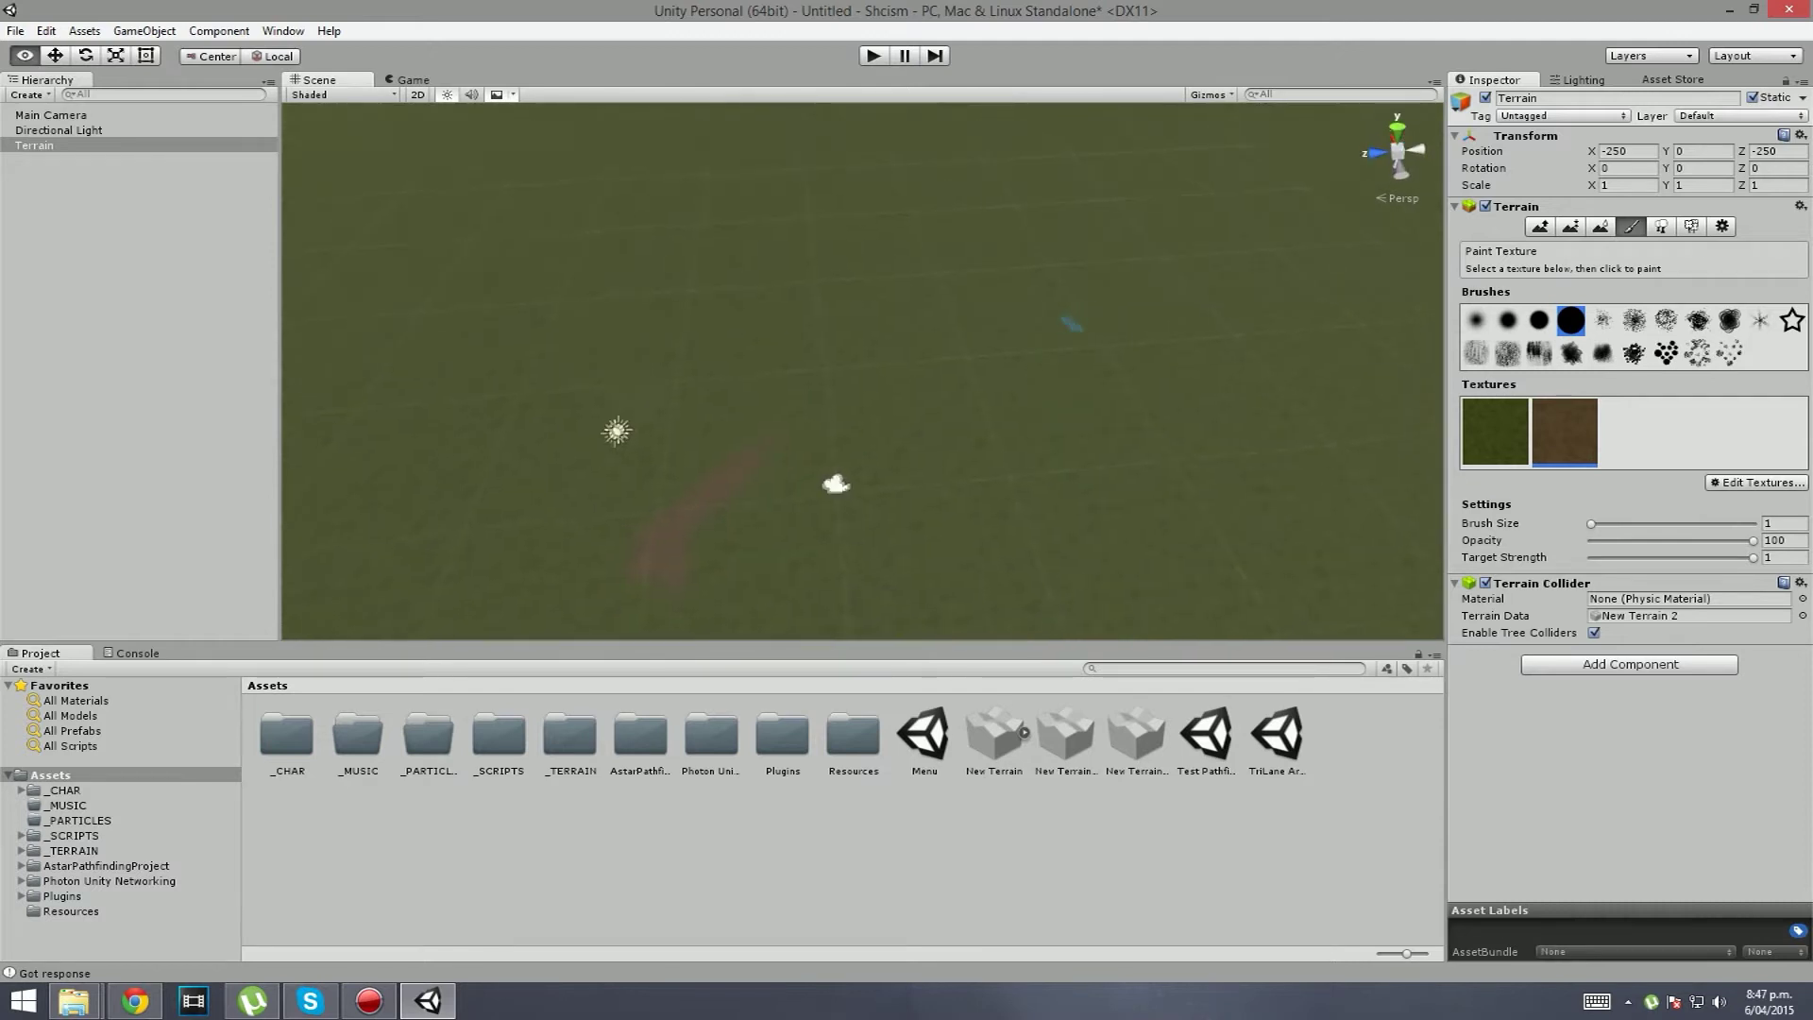
pyautogui.moveTo(813, 401)
pyautogui.mouseDown(button='right')
pyautogui.moveTo(724, 389)
pyautogui.moveTo(962, 357)
pyautogui.mouseUp(button='right')
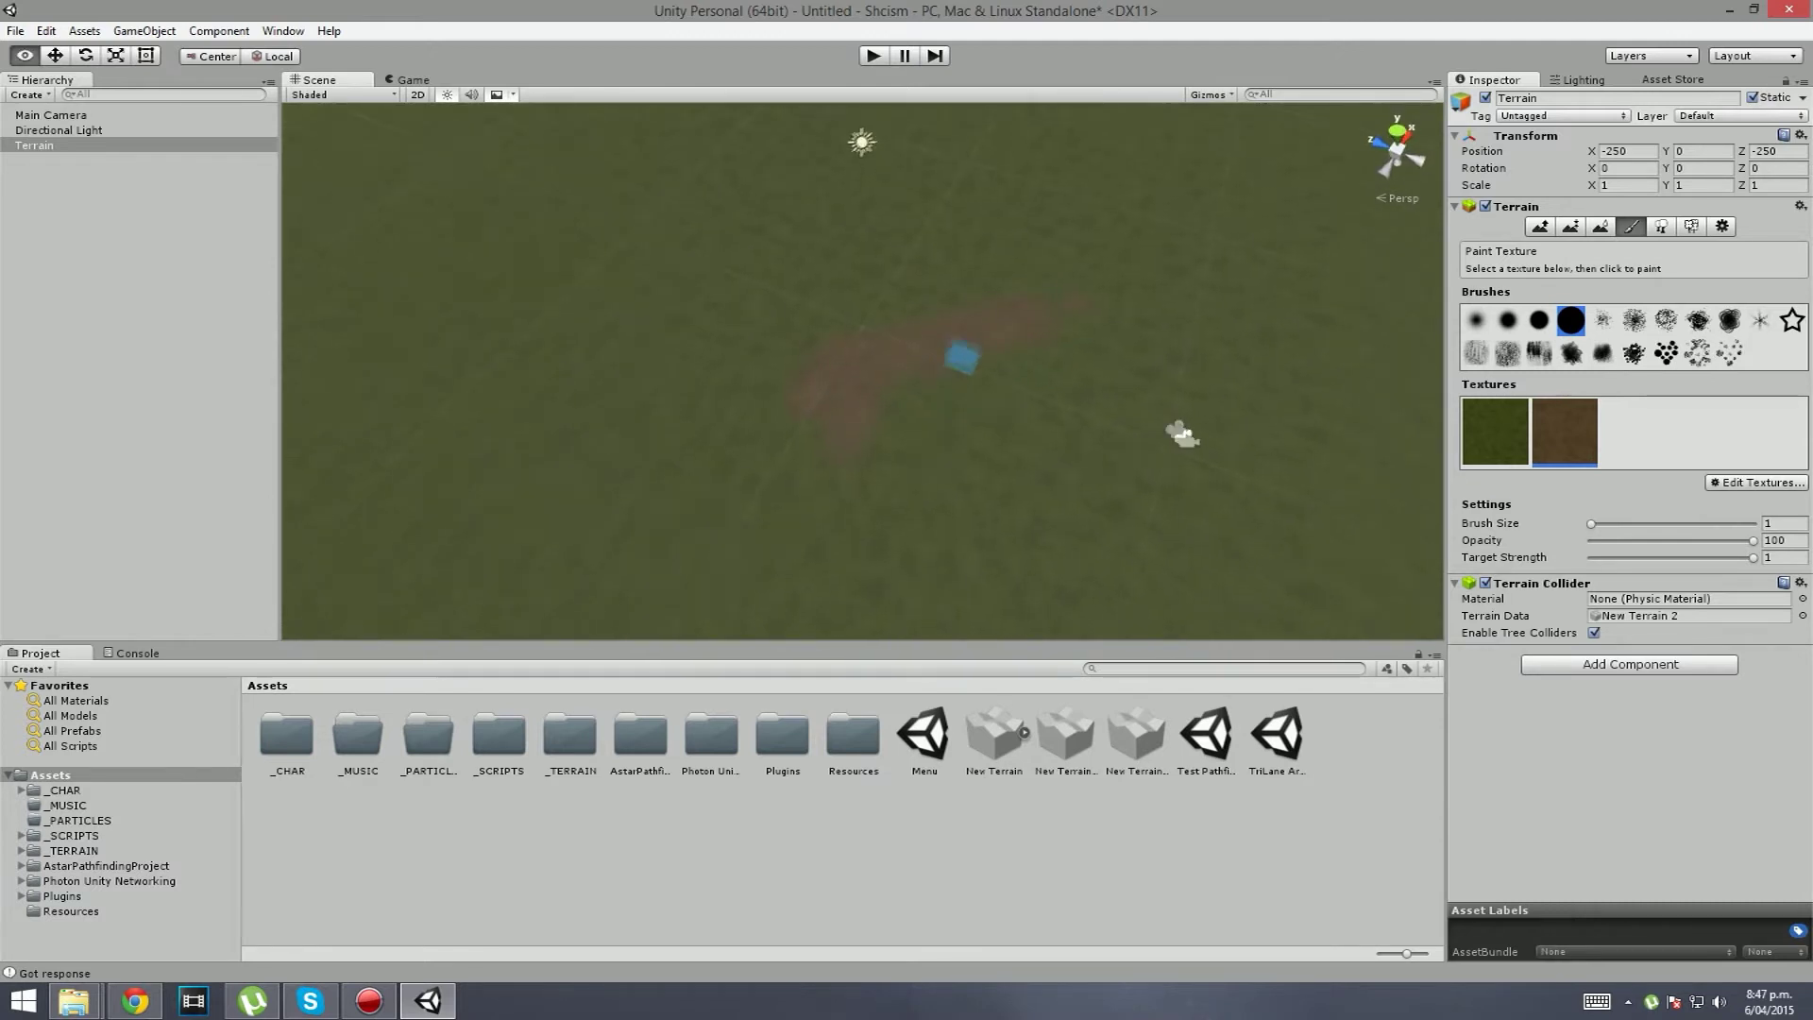
pyautogui.moveTo(961, 357)
pyautogui.keyDown('alt'); pyautogui.mouseDown()
pyautogui.moveTo(898, 415)
pyautogui.moveTo(923, 357)
pyautogui.mouseUp(); pyautogui.keyUp('alt')
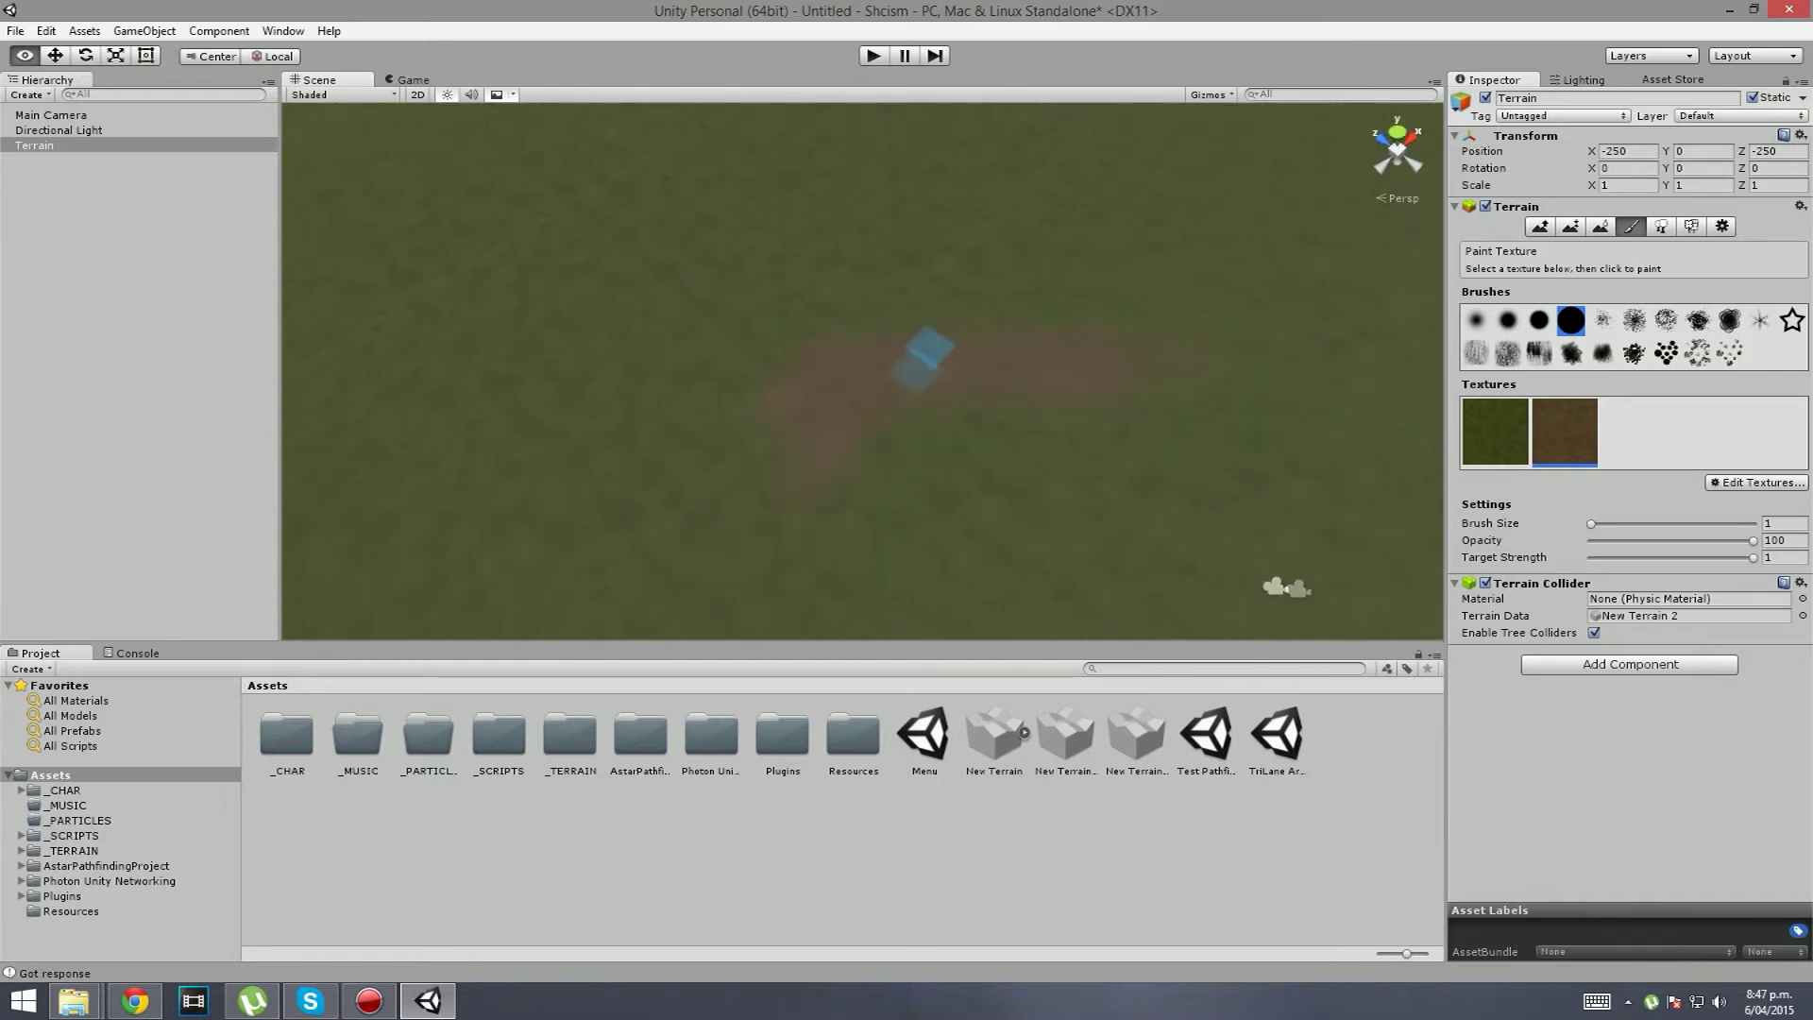
pyautogui.scroll(-2, 916, 359)
pyautogui.scroll(8, 920, 363)
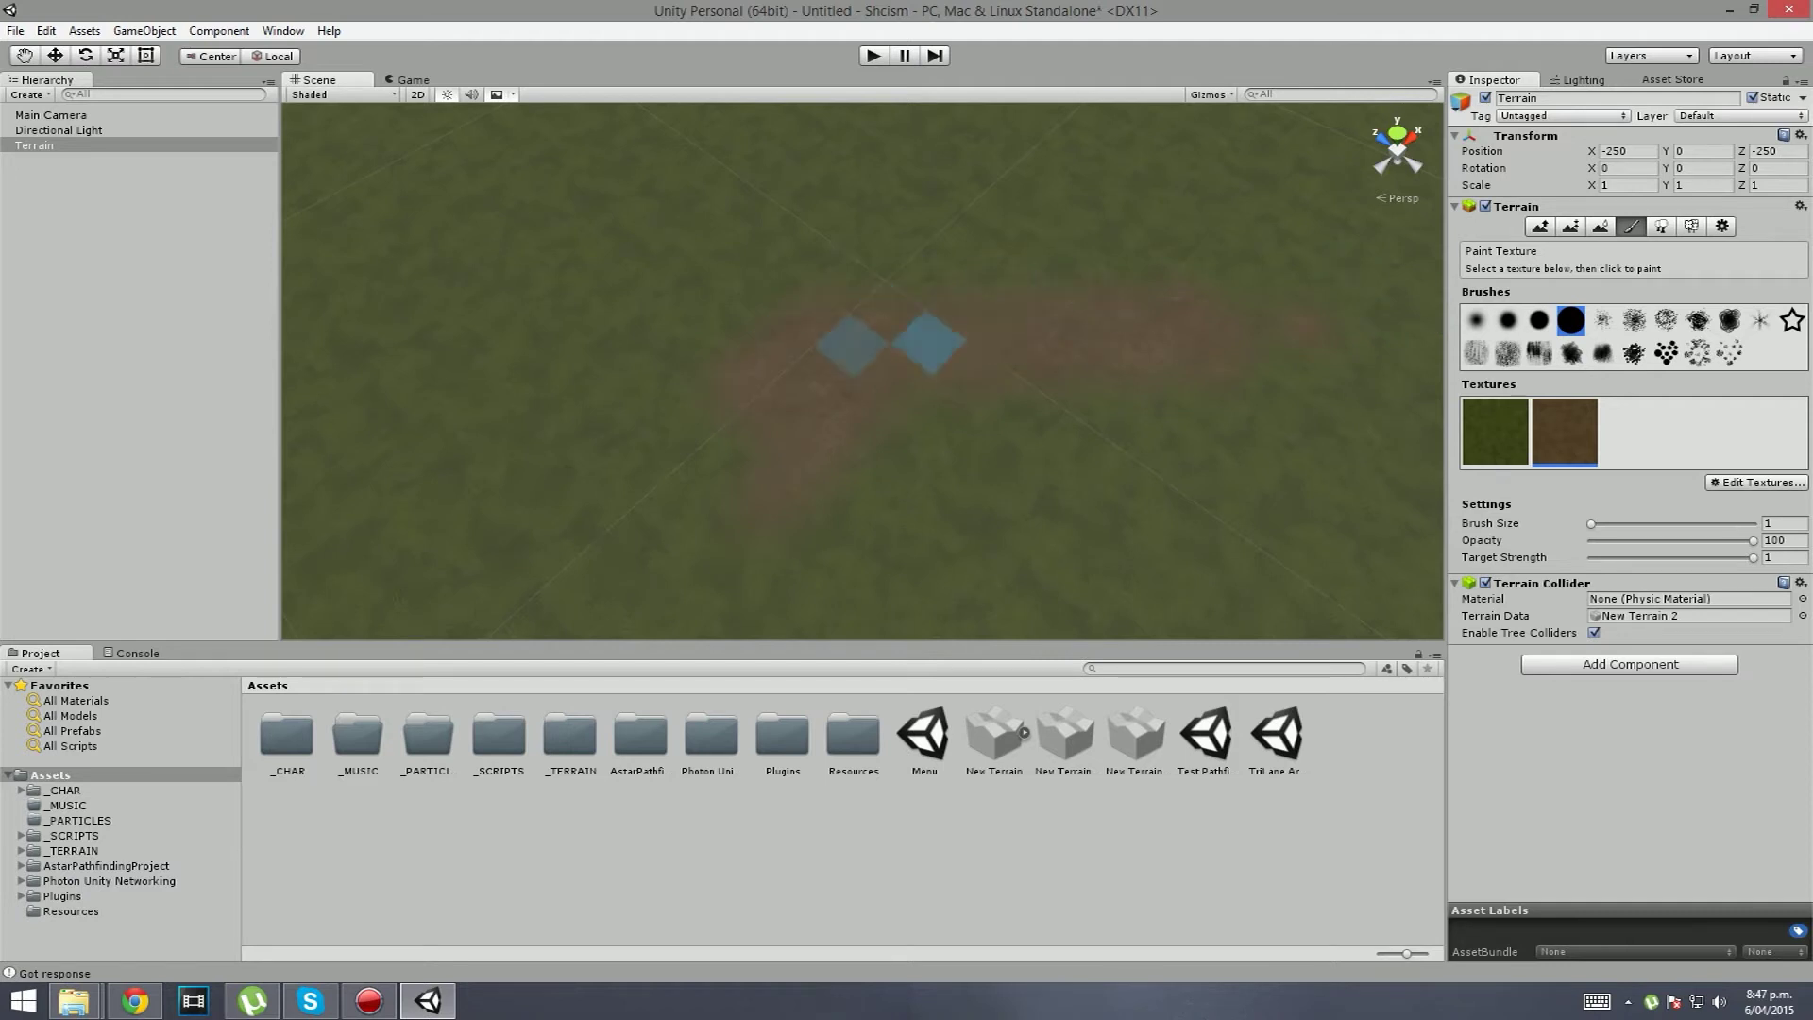
pyautogui.click(1722, 225)
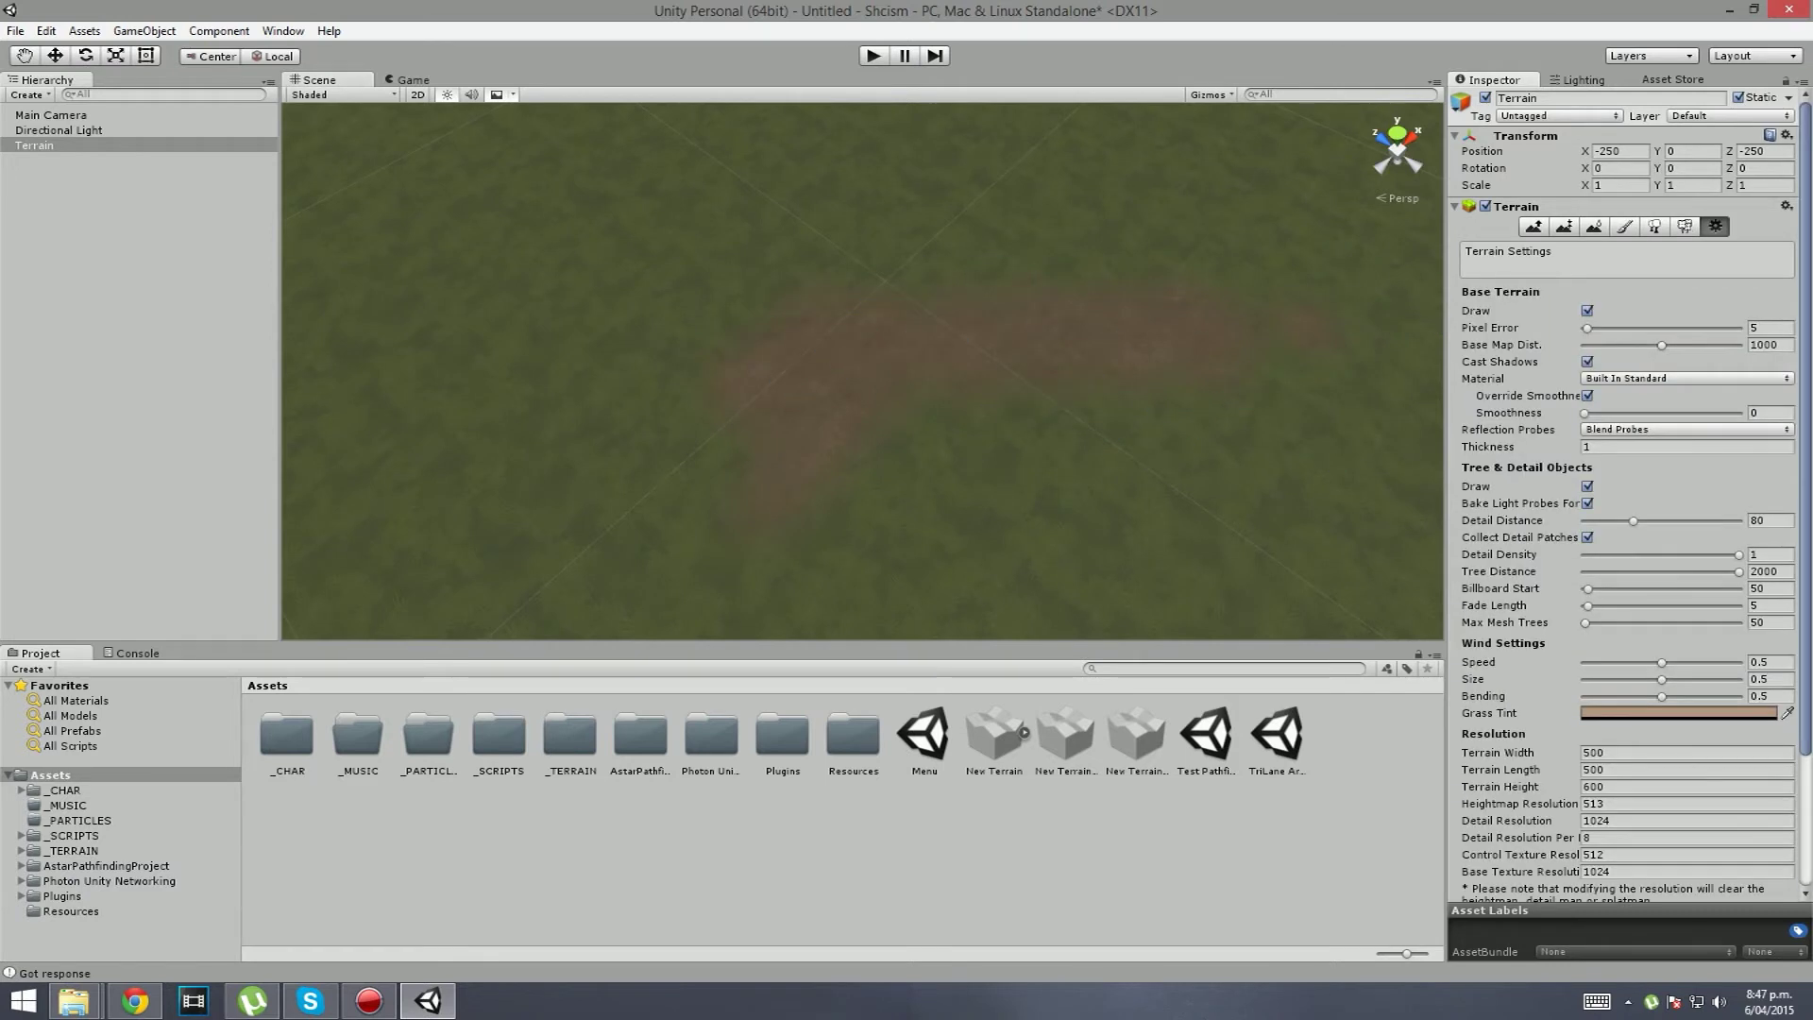
pyautogui.scroll(-2, 1630, 494)
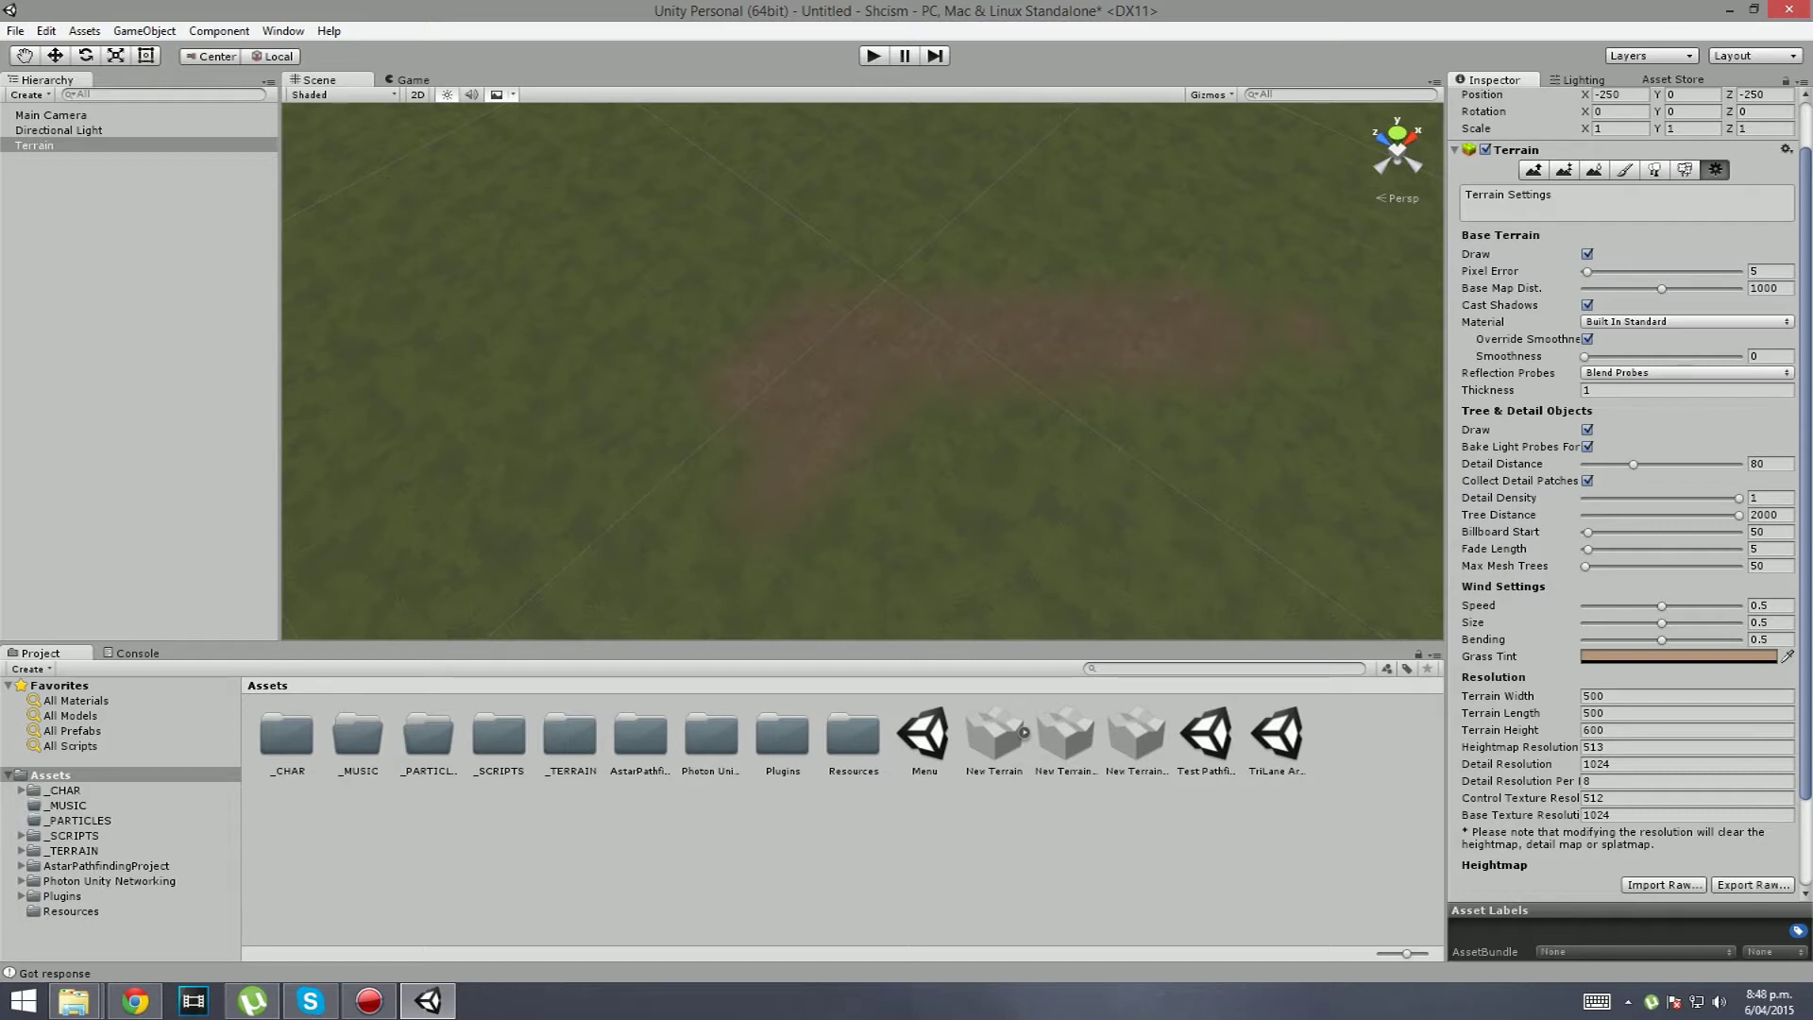
pyautogui.click(1585, 764)
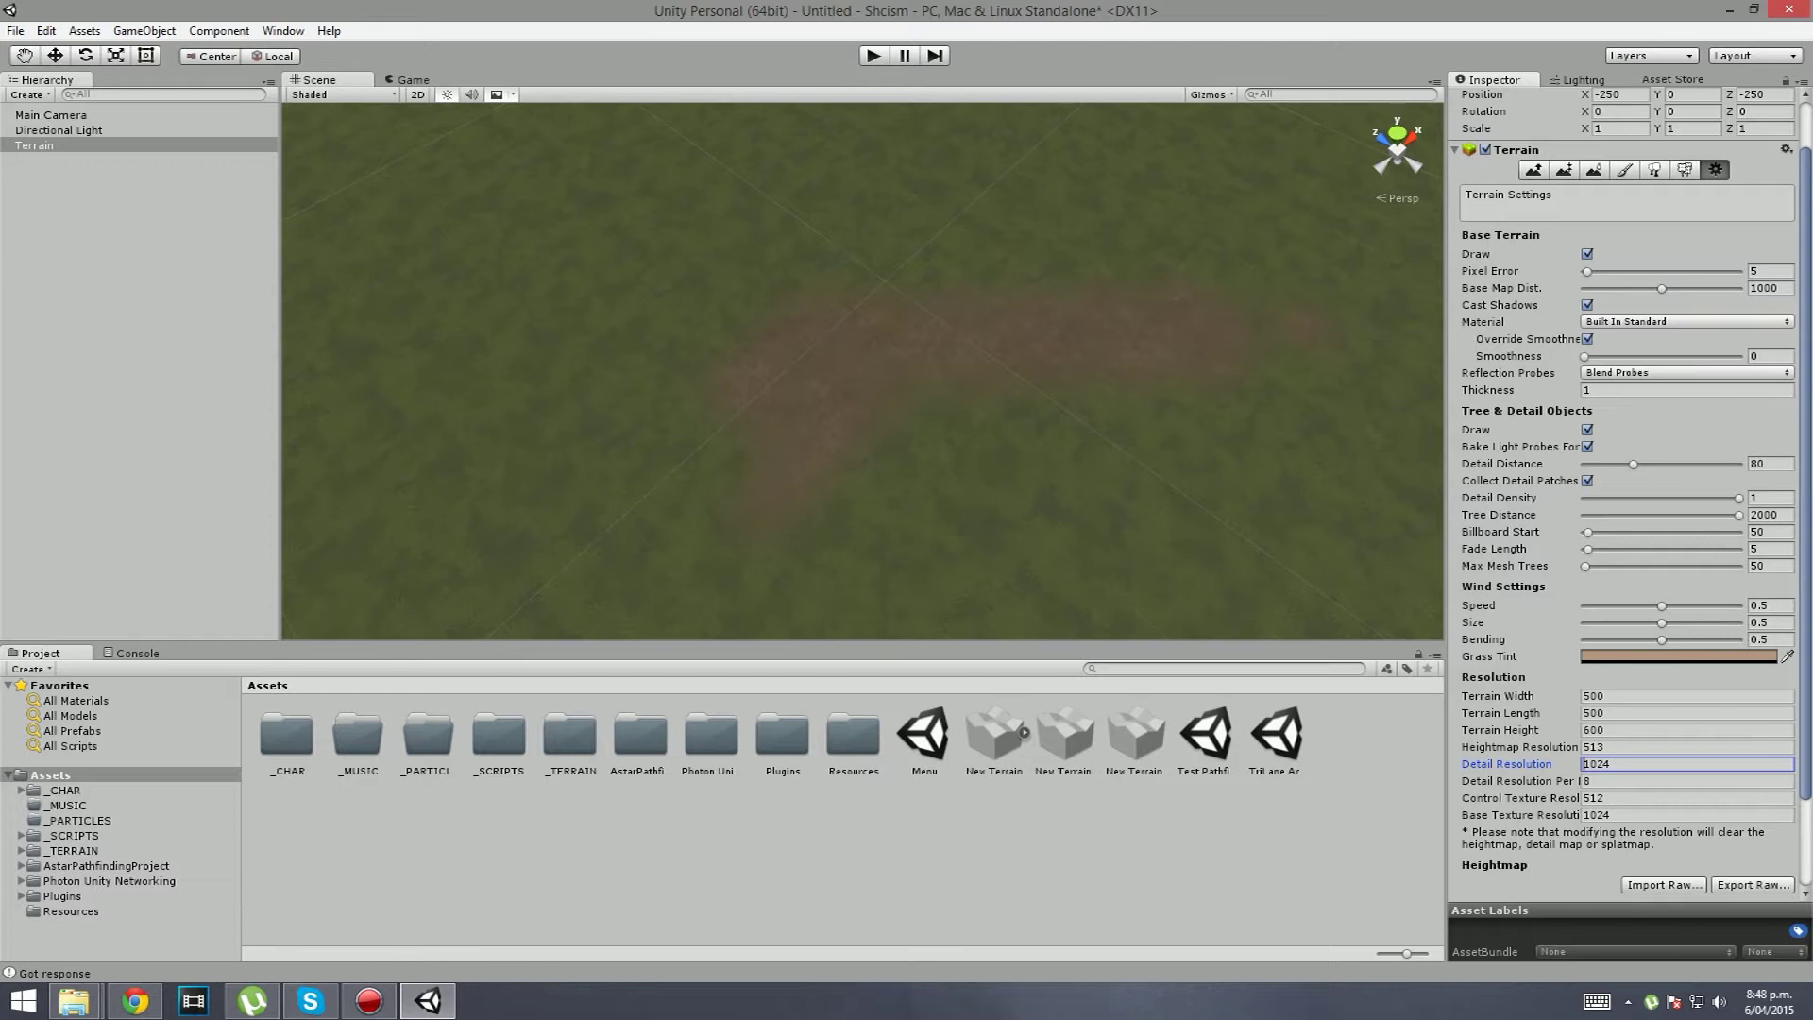
pyautogui.click(1624, 170)
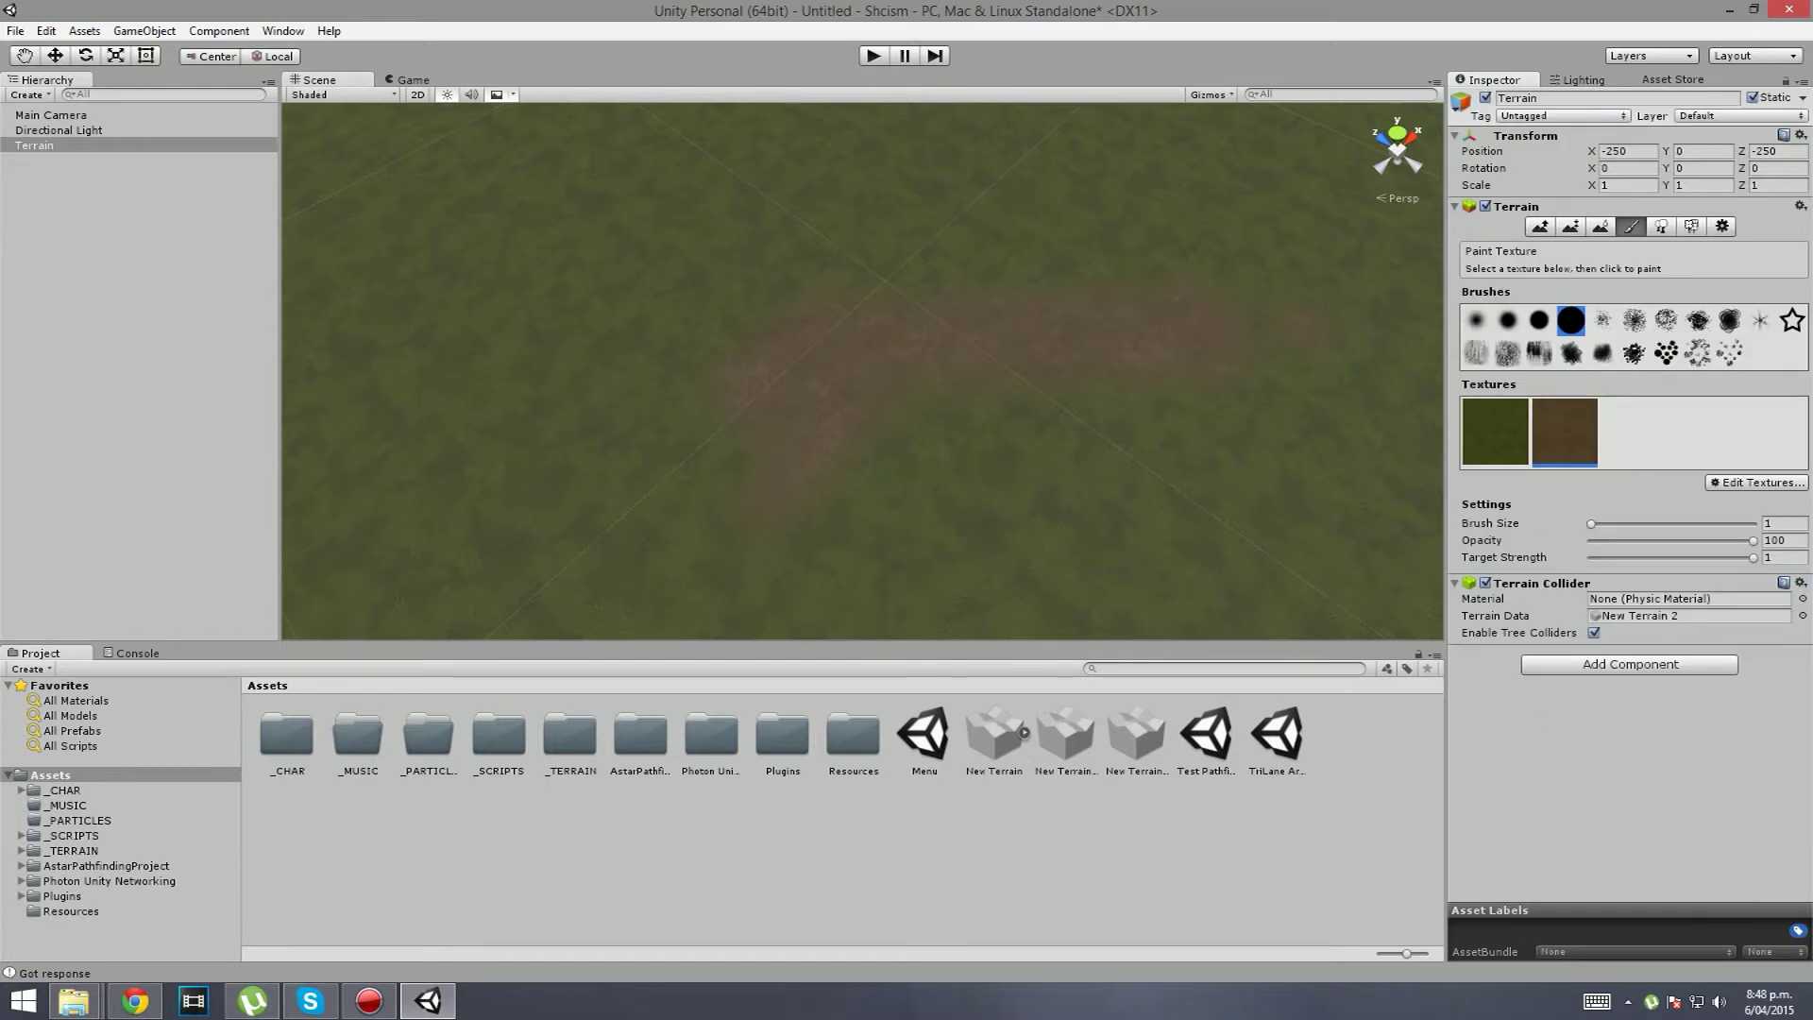
# Step: Paint further brown branches extending from the strip across the grass
pyautogui.moveTo(899, 455)
pyautogui.mouseDown(button='right')
pyautogui.moveTo(822, 356)
pyautogui.moveTo(942, 400)
pyautogui.mouseUp(button='right')
pyautogui.moveTo(918, 436)
pyautogui.mouseDown()
pyautogui.moveTo(948, 327)
pyautogui.moveTo(689, 453)
pyautogui.moveTo(948, 326)
pyautogui.mouseUp()
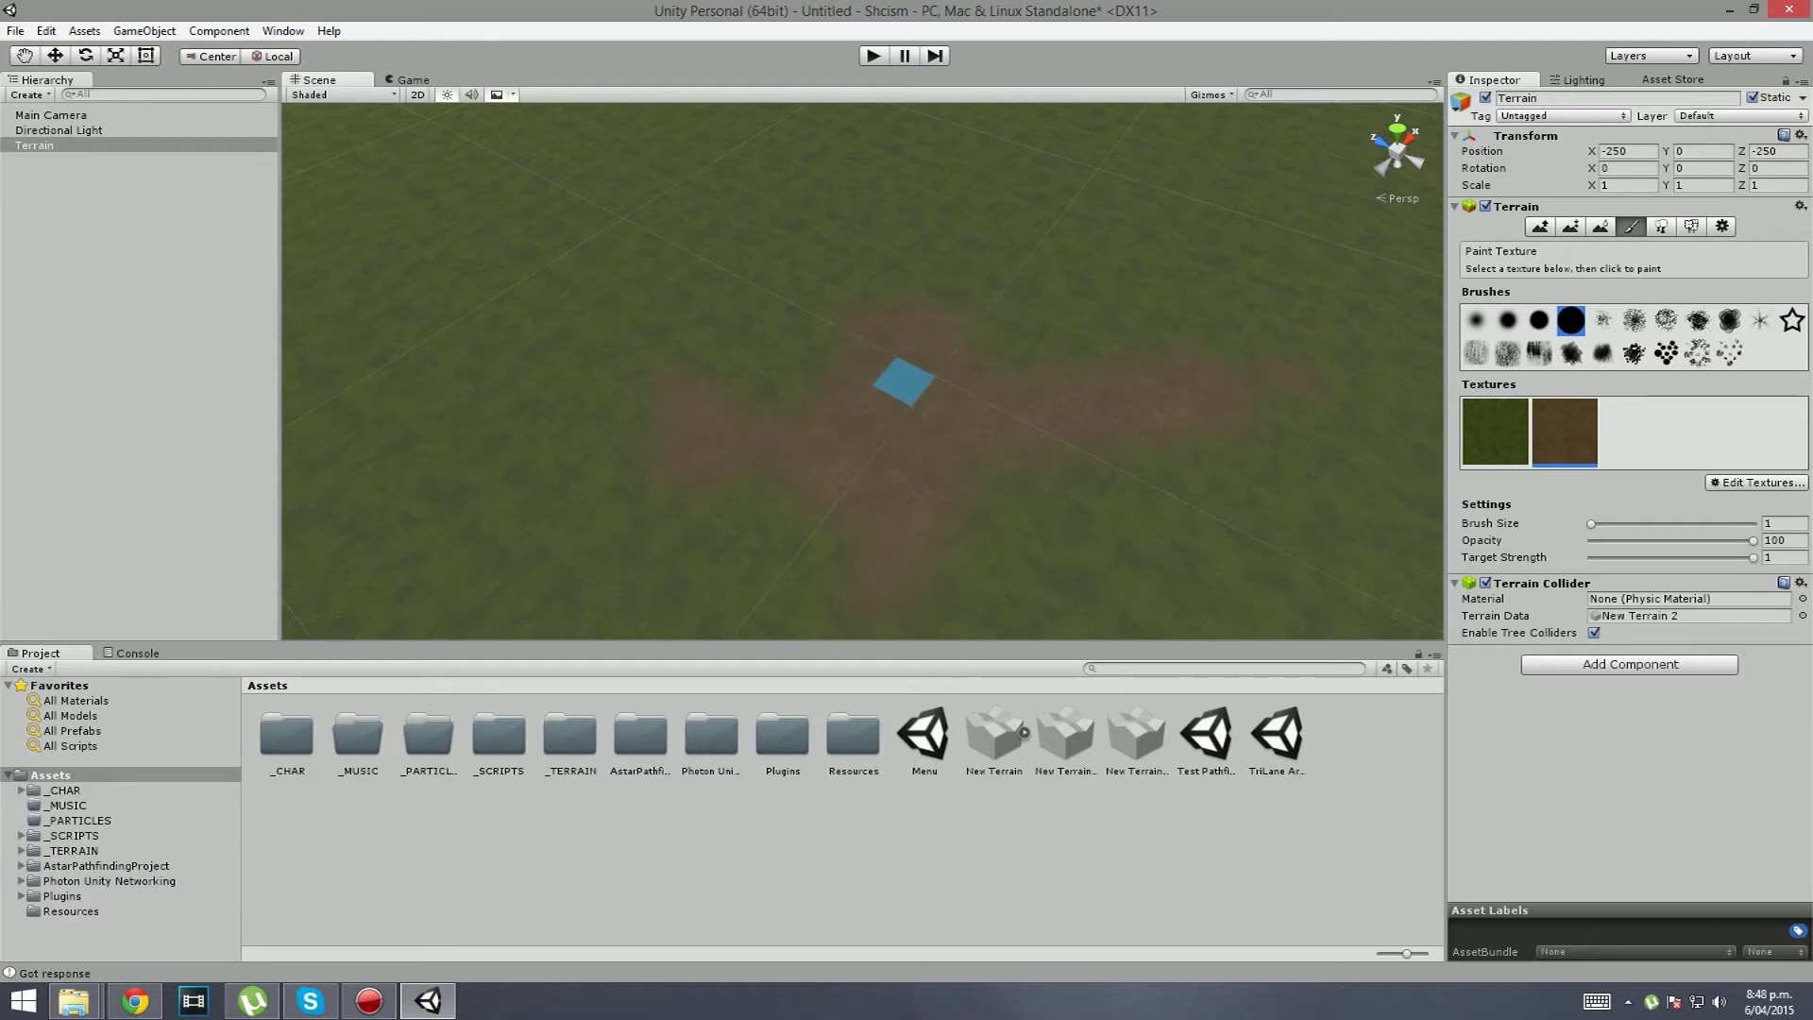
pyautogui.moveTo(1105, 267)
pyautogui.mouseDown(button='right')
pyautogui.moveTo(994, 378)
pyautogui.moveTo(932, 345)
pyautogui.moveTo(982, 395)
pyautogui.moveTo(930, 491)
pyautogui.mouseUp(button='right')
pyautogui.scroll(3, 1112, 363)
pyautogui.moveTo(1100, 345); pyautogui.dragTo(1147, 236, button='right')
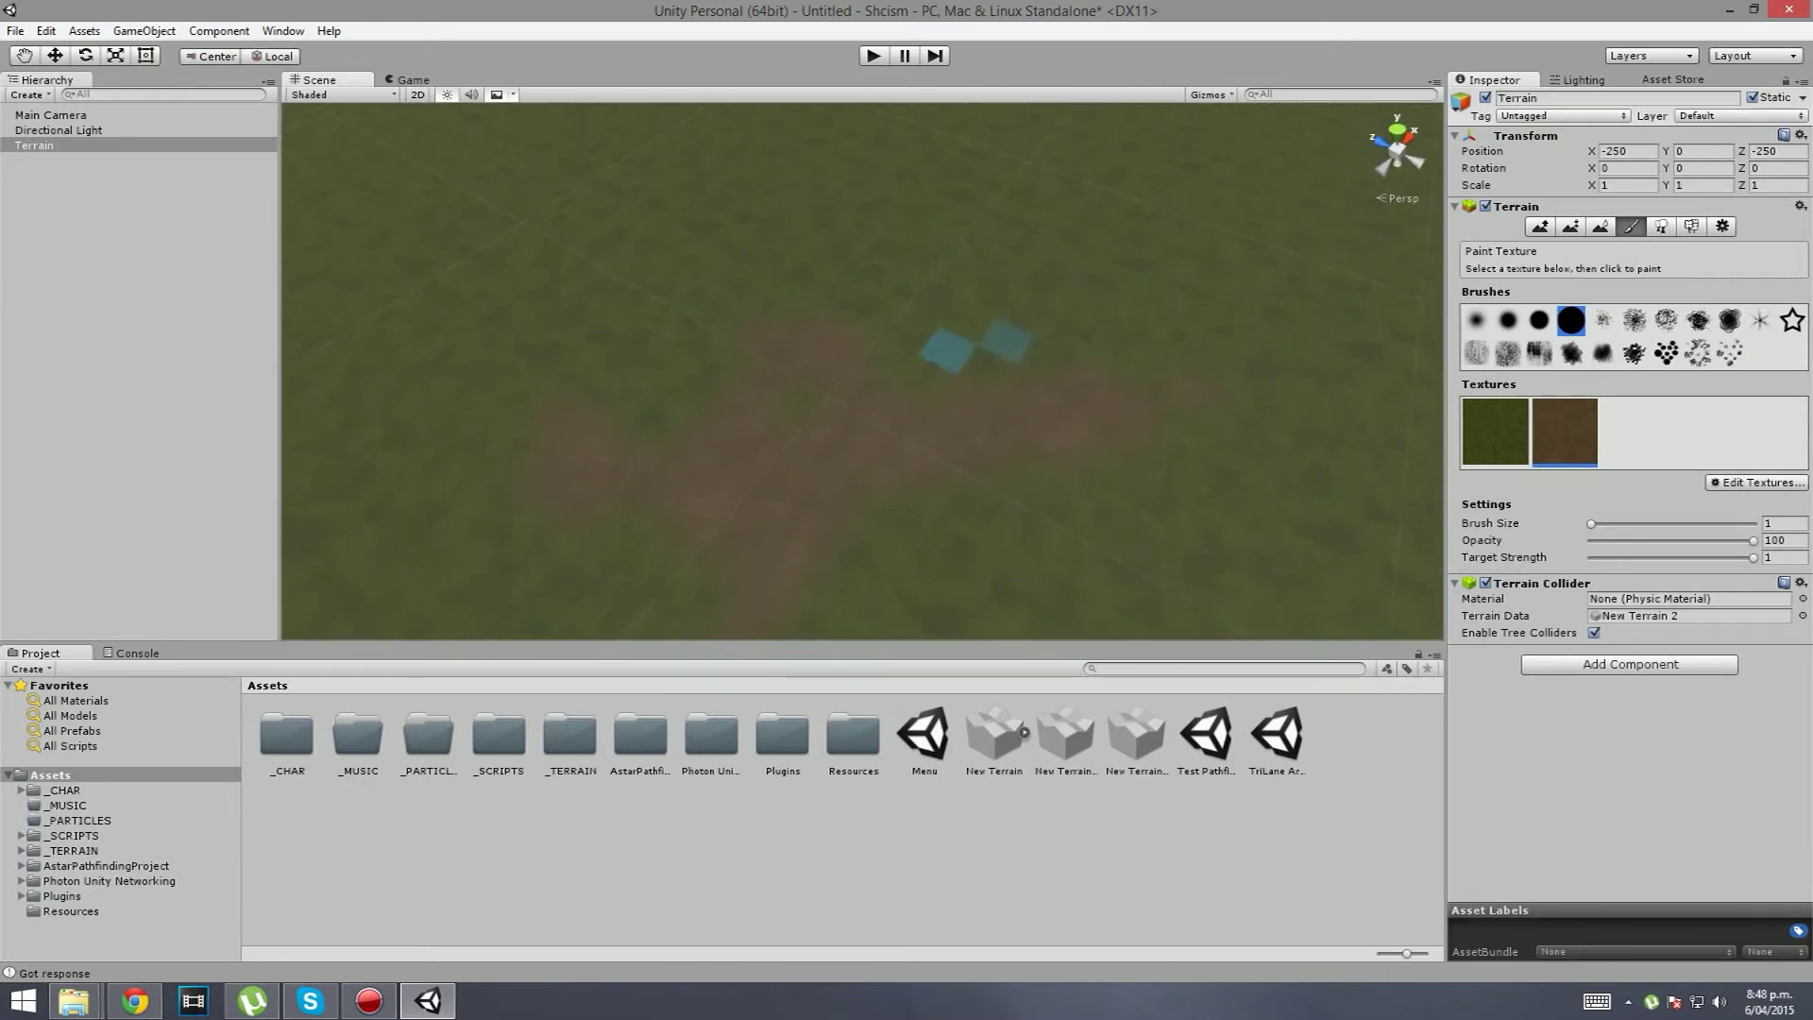
pyautogui.moveTo(718, 274)
pyautogui.mouseDown(button='right')
pyautogui.moveTo(858, 345)
pyautogui.moveTo(790, 194)
pyautogui.moveTo(830, 364)
pyautogui.moveTo(935, 368)
pyautogui.moveTo(980, 345)
pyautogui.moveTo(1209, 383)
pyautogui.mouseUp(button='right')
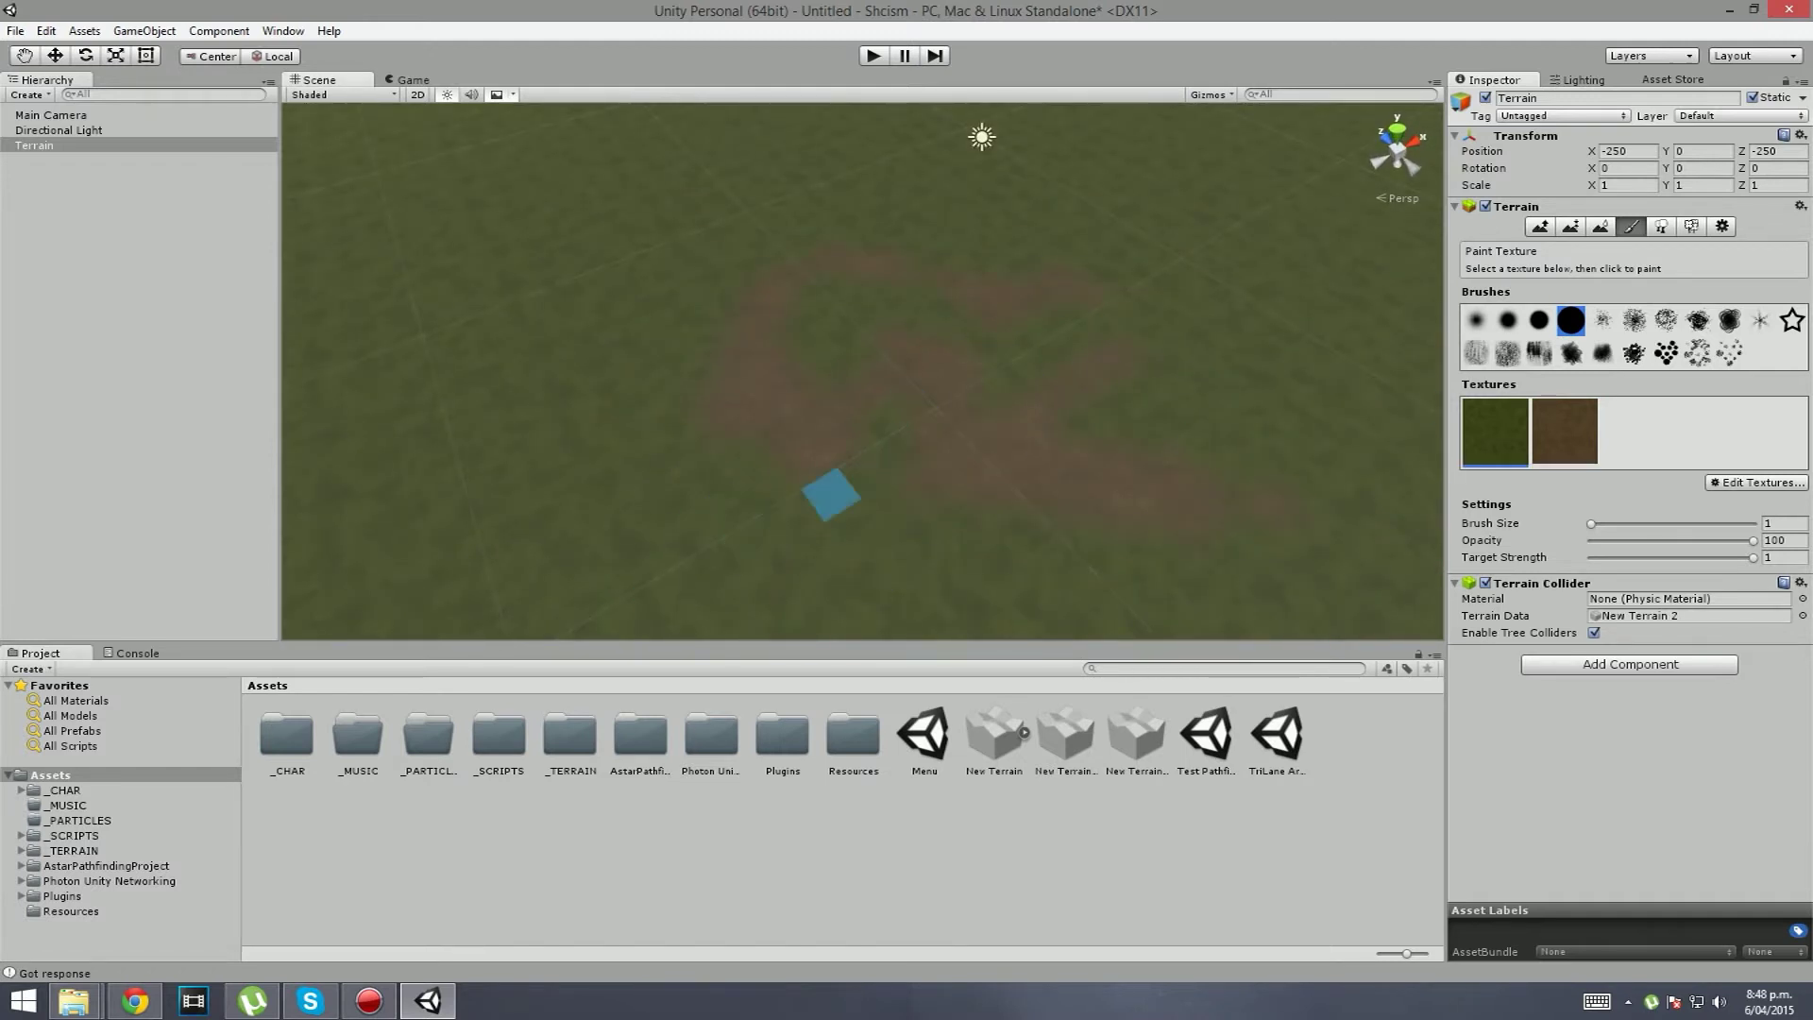
# Step: Paint the green Ground_01 texture over all the brown strokes on the terrain
pyautogui.moveTo(831, 495)
pyautogui.mouseDown()
pyautogui.moveTo(781, 422)
pyautogui.moveTo(716, 400)
pyautogui.moveTo(722, 453)
pyautogui.moveTo(787, 253)
pyautogui.mouseUp()
pyautogui.moveTo(904, 275)
pyautogui.mouseDown()
pyautogui.moveTo(858, 275)
pyautogui.moveTo(972, 296)
pyautogui.moveTo(971, 268)
pyautogui.moveTo(1056, 284)
pyautogui.moveTo(907, 408)
pyautogui.moveTo(821, 408)
pyautogui.moveTo(902, 452)
pyautogui.moveTo(964, 409)
pyautogui.moveTo(954, 510)
pyautogui.moveTo(1038, 499)
pyautogui.moveTo(1249, 531)
pyautogui.moveTo(1052, 501)
pyautogui.moveTo(1206, 493)
pyautogui.moveTo(1125, 393)
pyautogui.moveTo(537, 575)
pyautogui.mouseUp()
pyautogui.scroll(2, 540, 578)
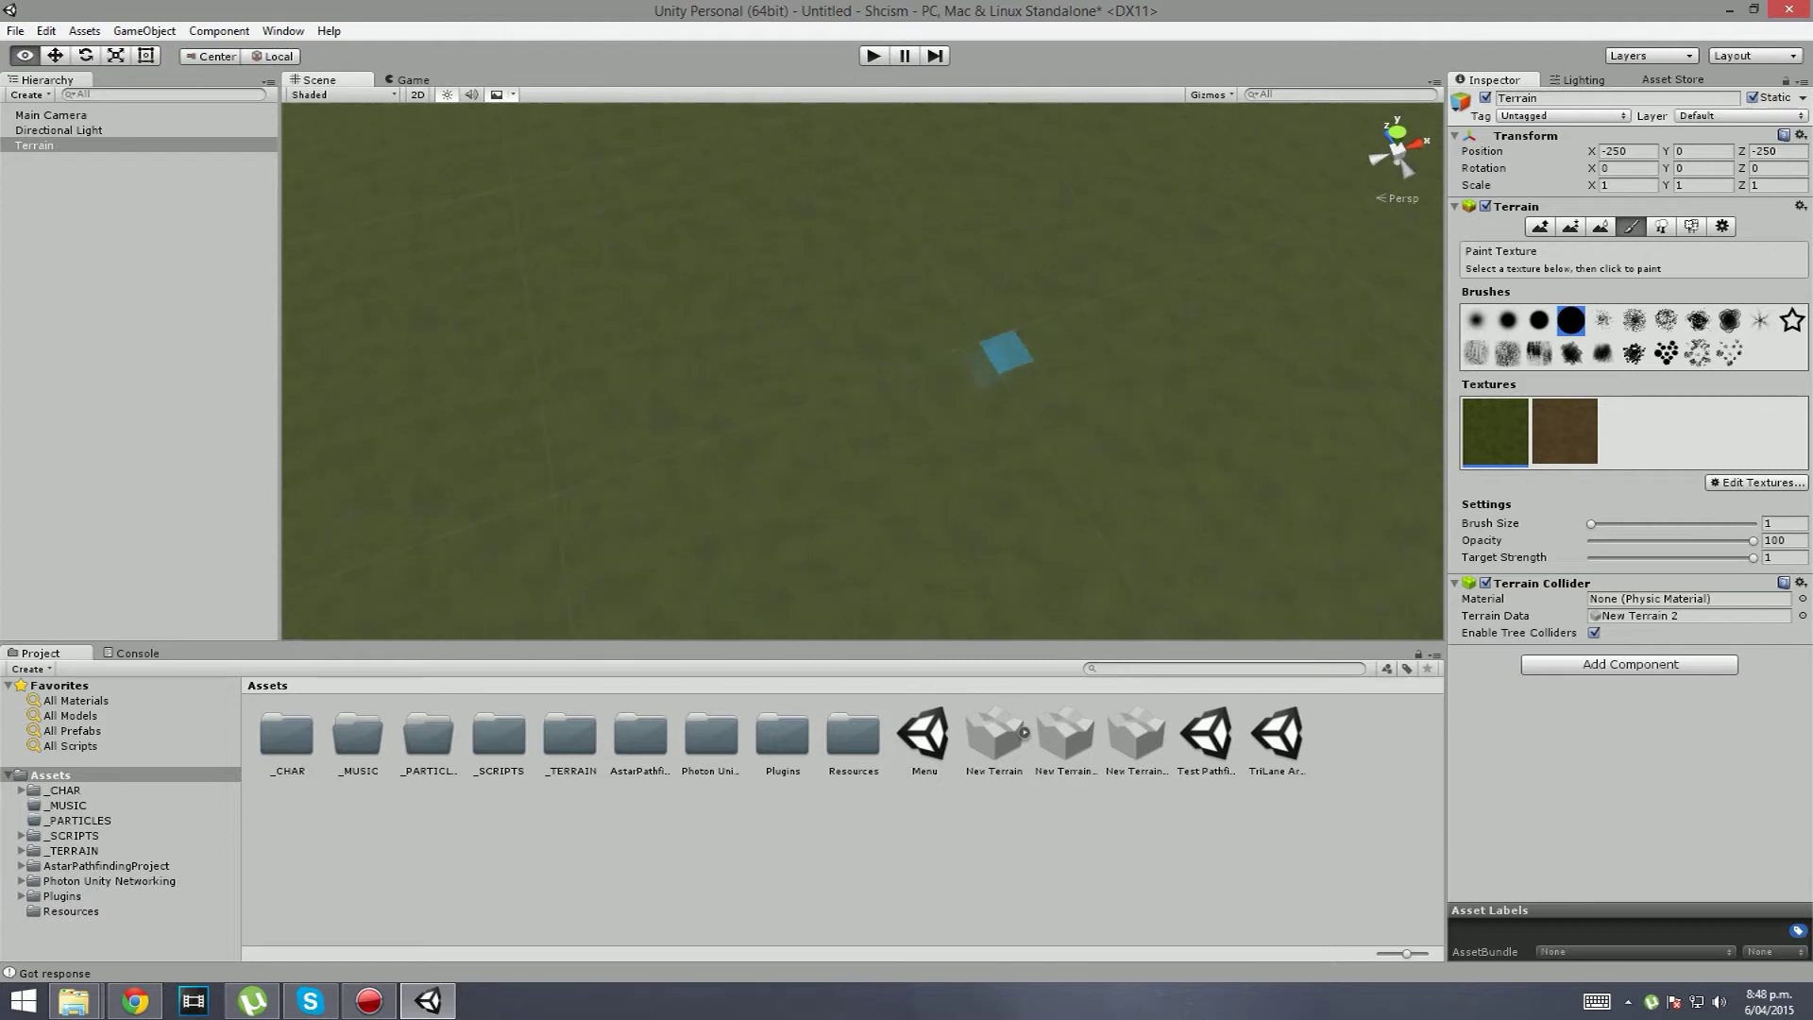
# Step: Select the Main Camera with the Move tool and raise it to a Y position of about 14.83
pyautogui.scroll(-10, 1077, 341)
pyautogui.press('w')
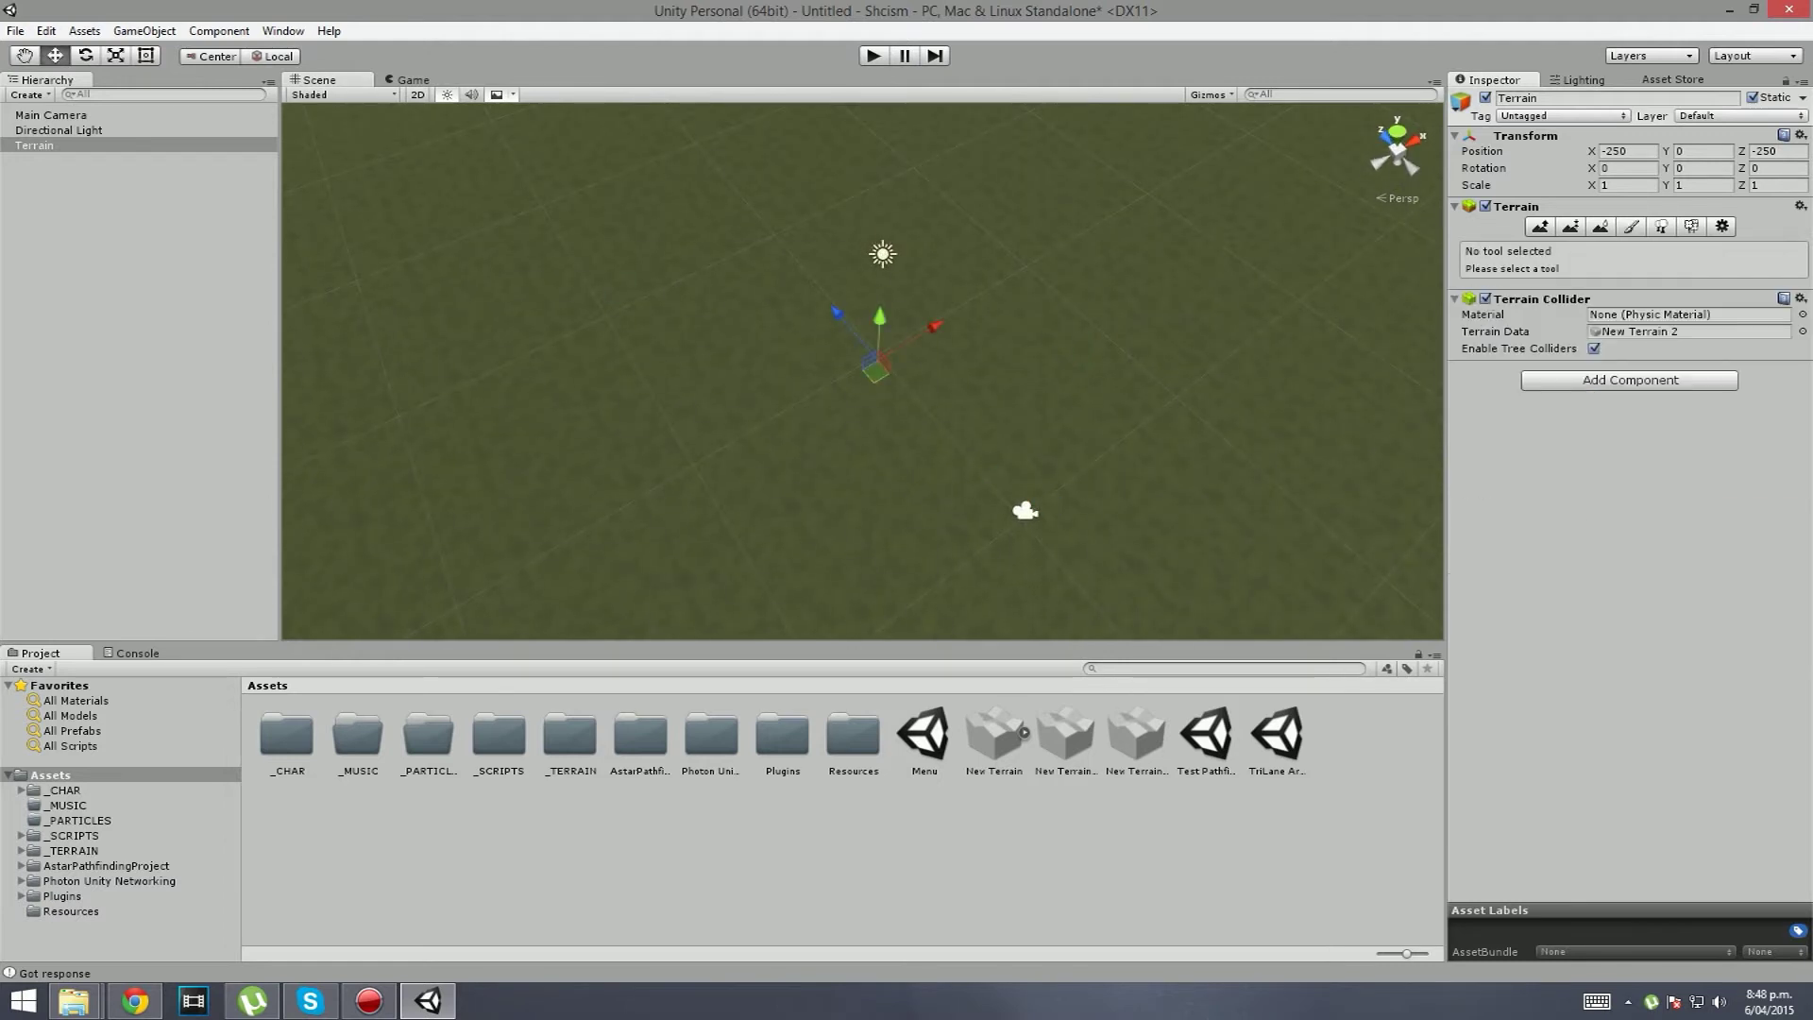
pyautogui.click(1025, 511)
pyautogui.moveTo(1024, 511); pyautogui.dragTo(1147, 524, button='right')
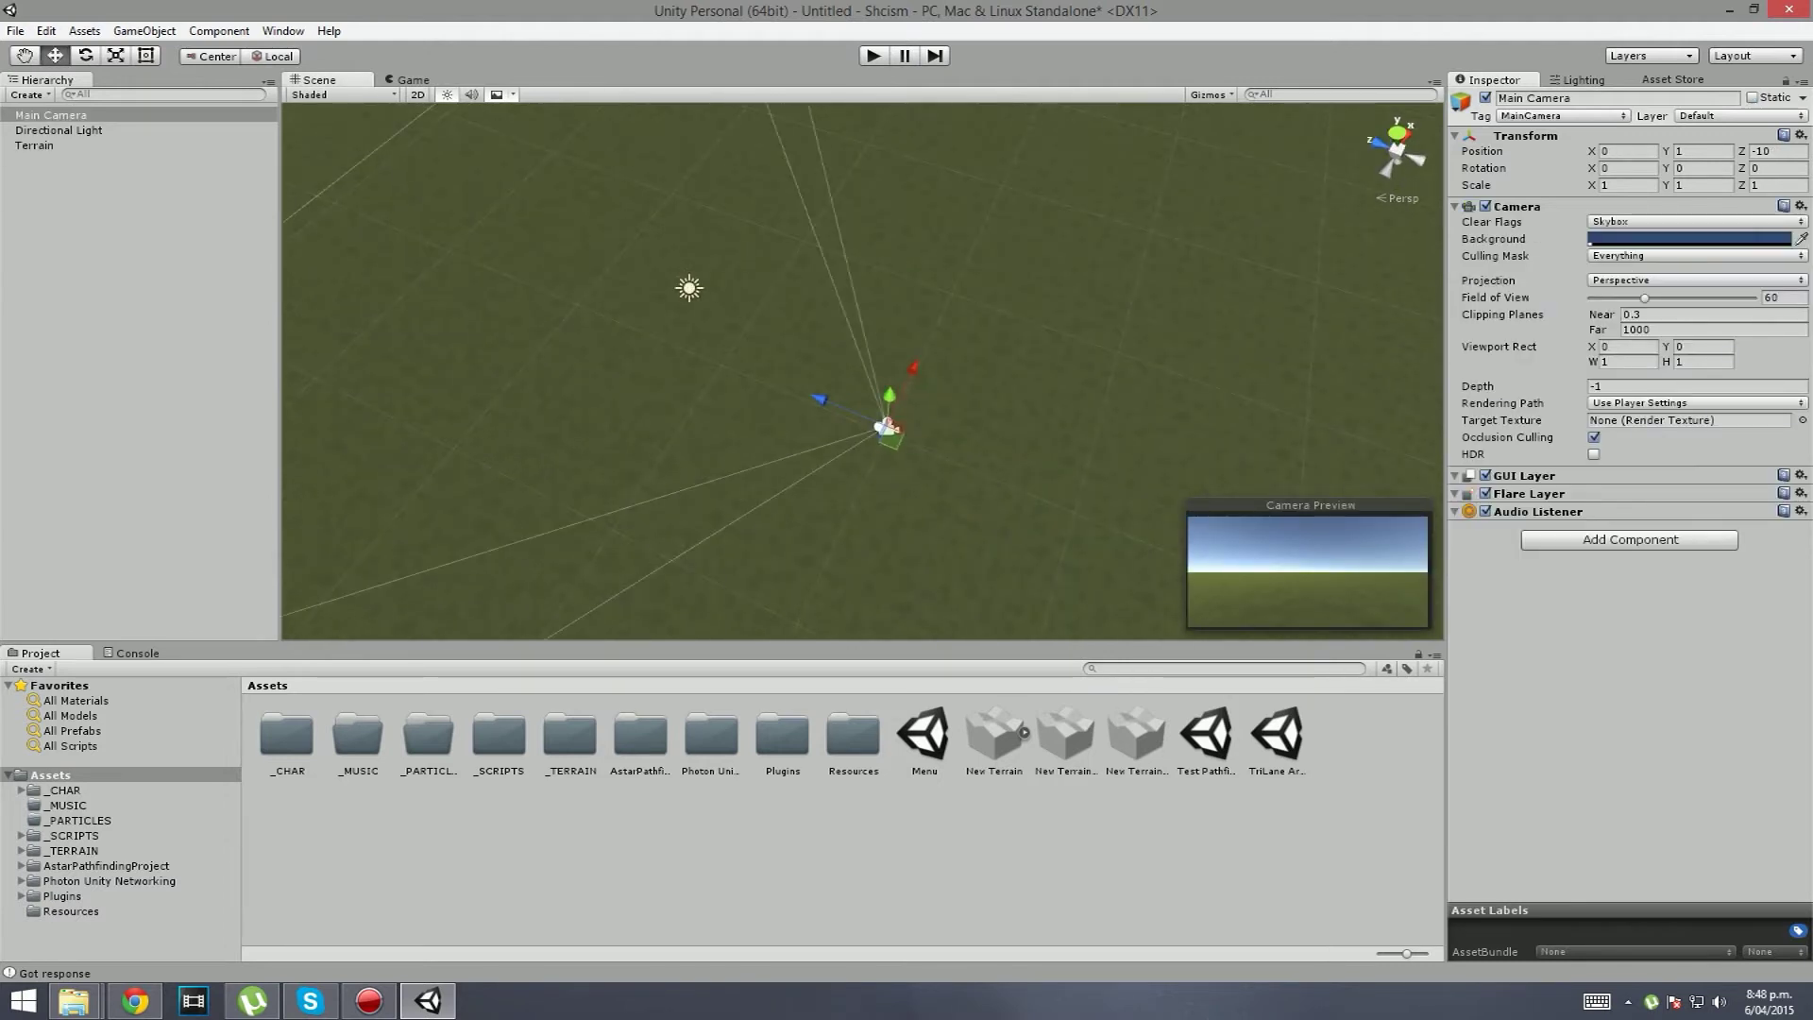
pyautogui.moveTo(890, 395); pyautogui.dragTo(909, 182)
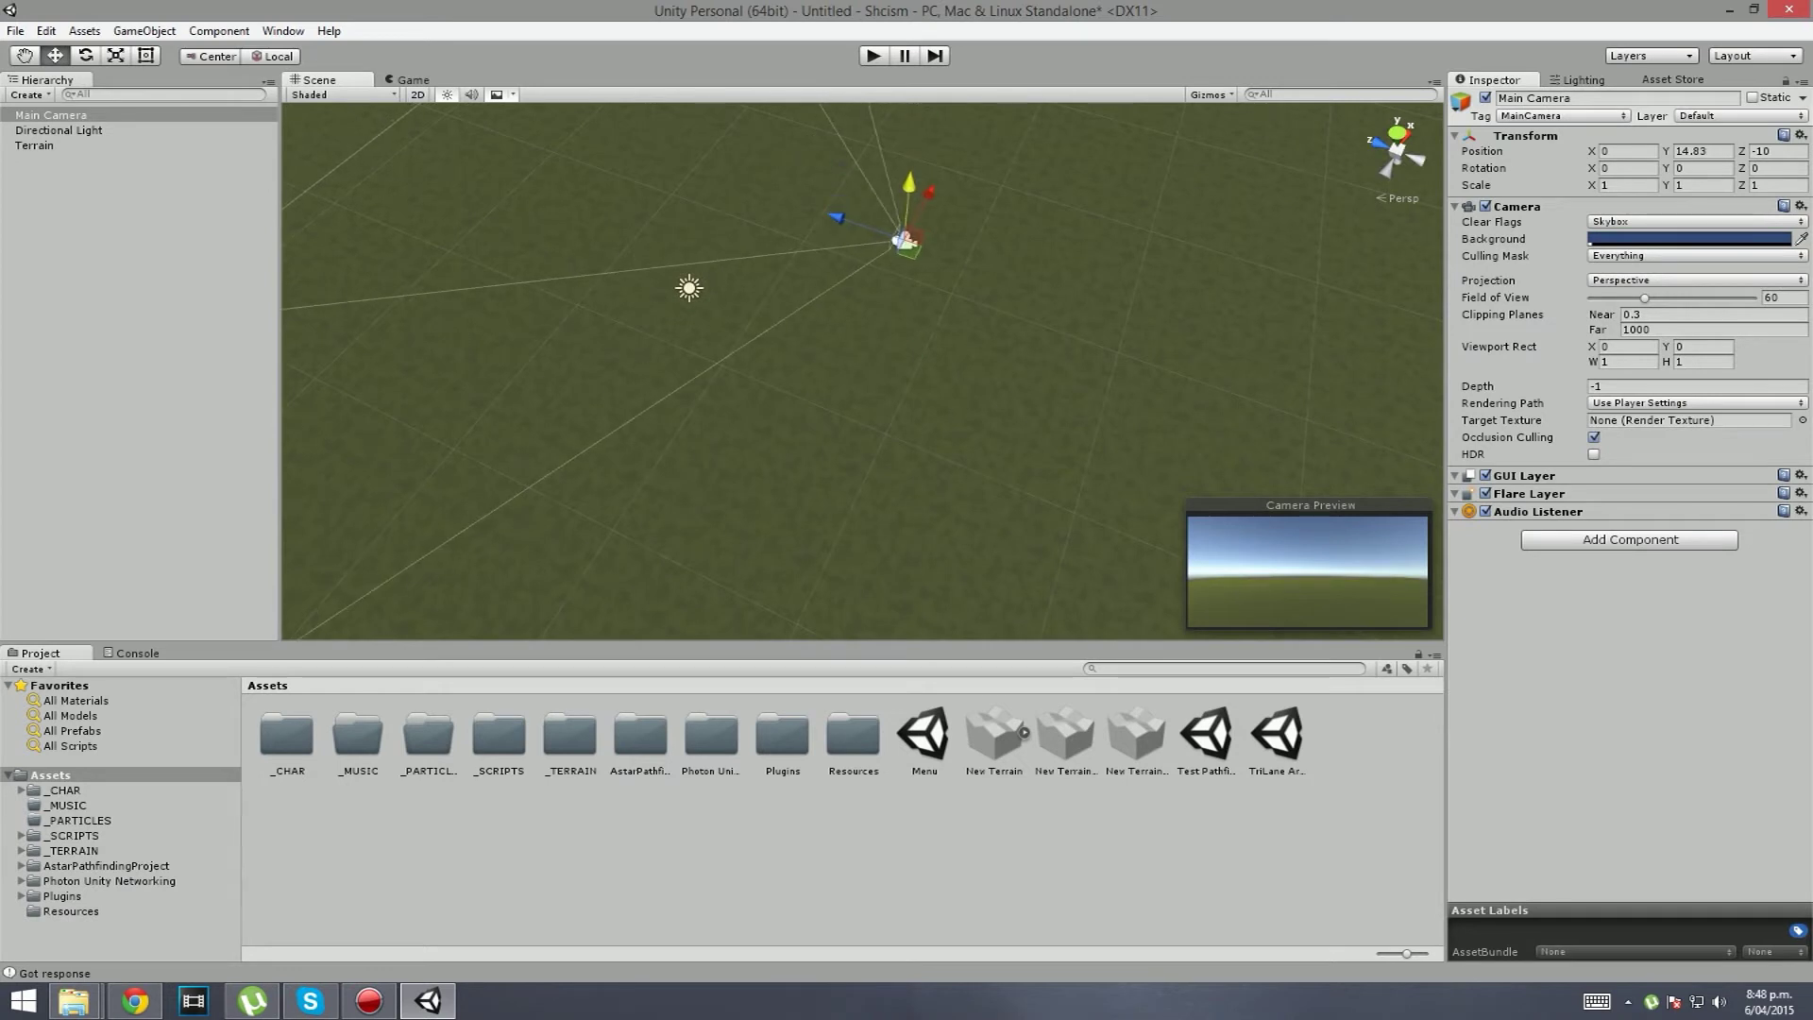
# Step: Set the Main Camera's X rotation to 60 and preview the result in the Game view
pyautogui.write('-60')
pyautogui.press('BackSpace')
pyautogui.press('BackSpace')
pyautogui.press('BackSpace')
pyautogui.write('60')
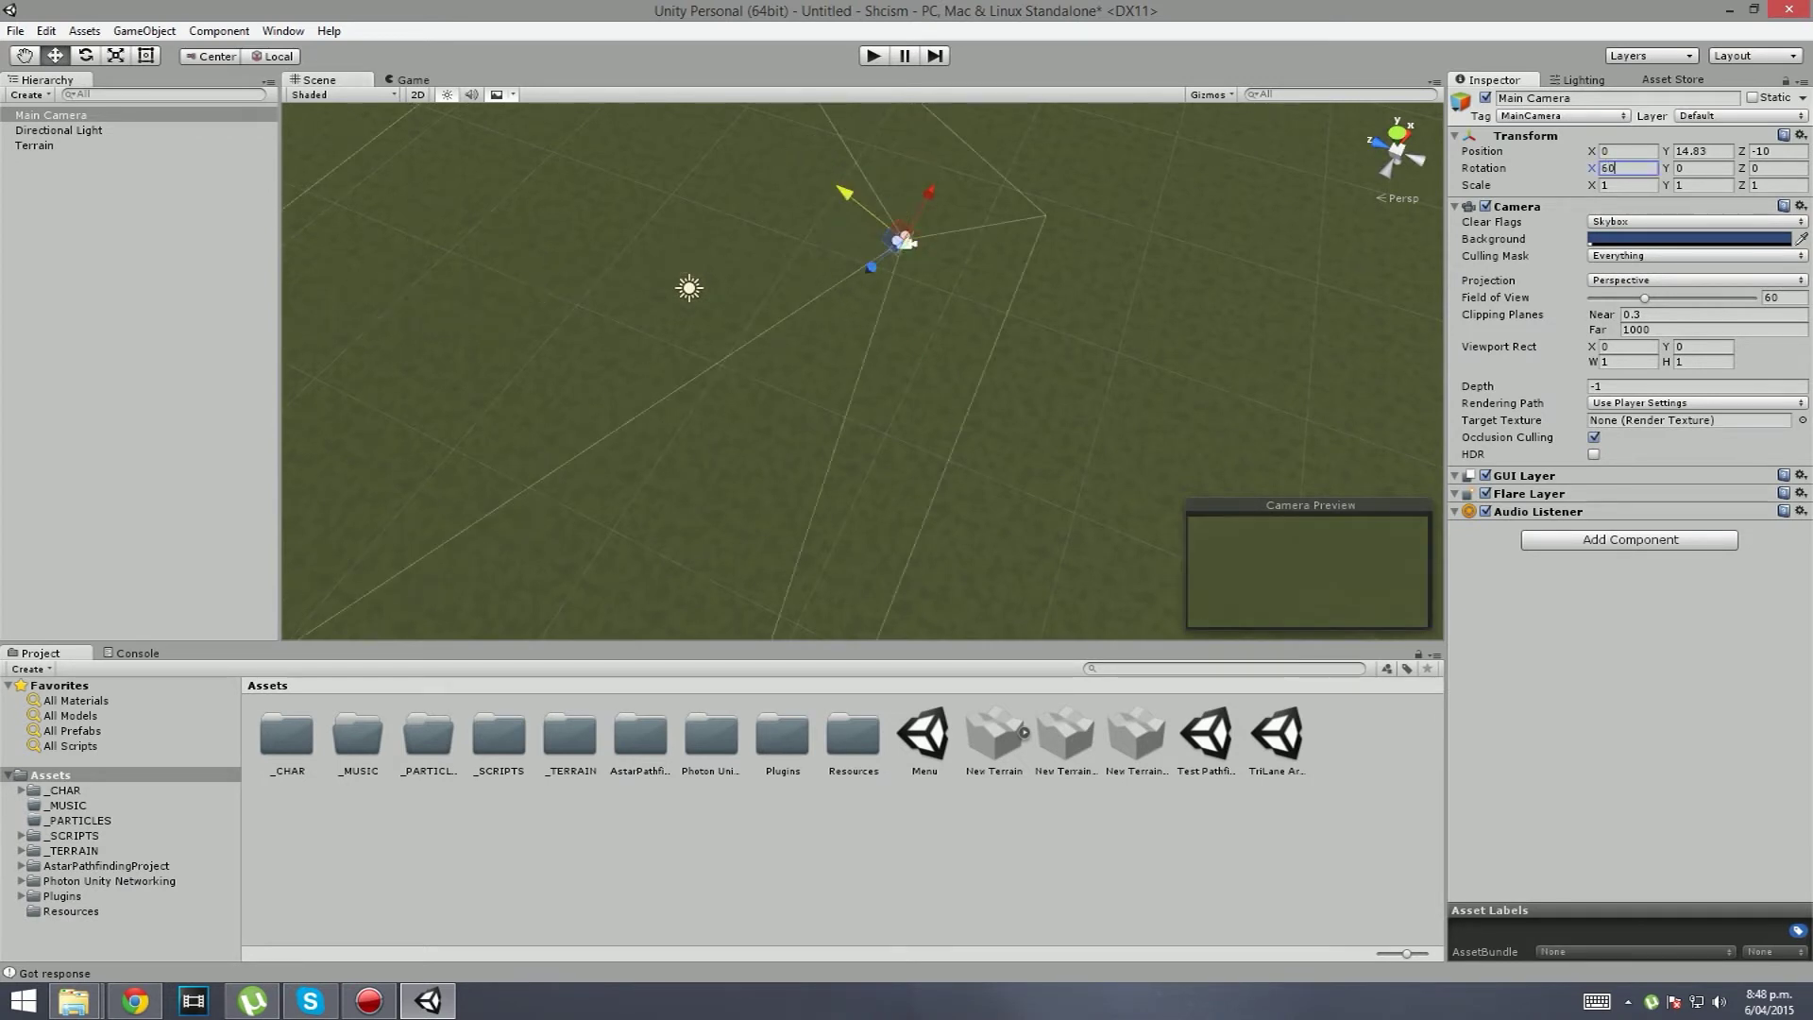
pyautogui.moveTo(860, 378); pyautogui.dragTo(766, 328, button='right')
pyautogui.click(412, 80)
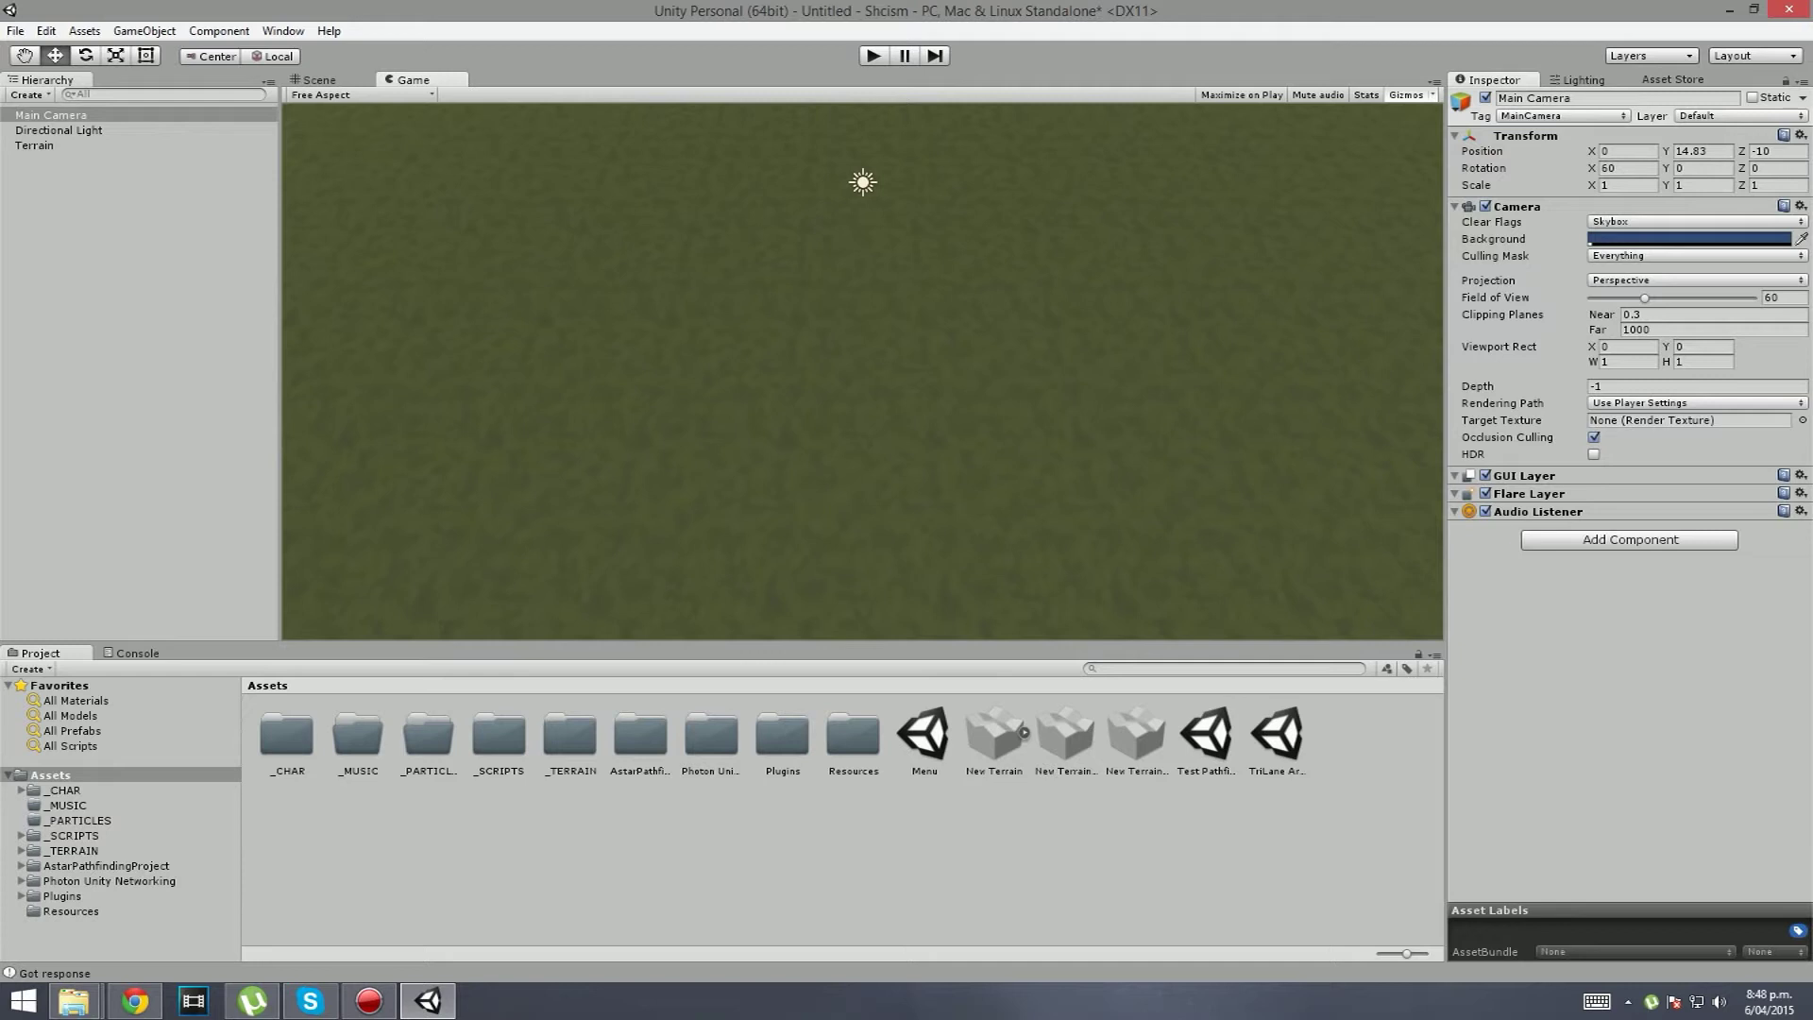
# Step: Move the Main Camera along its viewing direction to about Y 8.03, Z -6.08 and preview it in the Game view
pyautogui.click(320, 80)
pyautogui.keyDown('alt'); pyautogui.moveTo(755, 330); pyautogui.dragTo(944, 349); pyautogui.keyUp('alt')
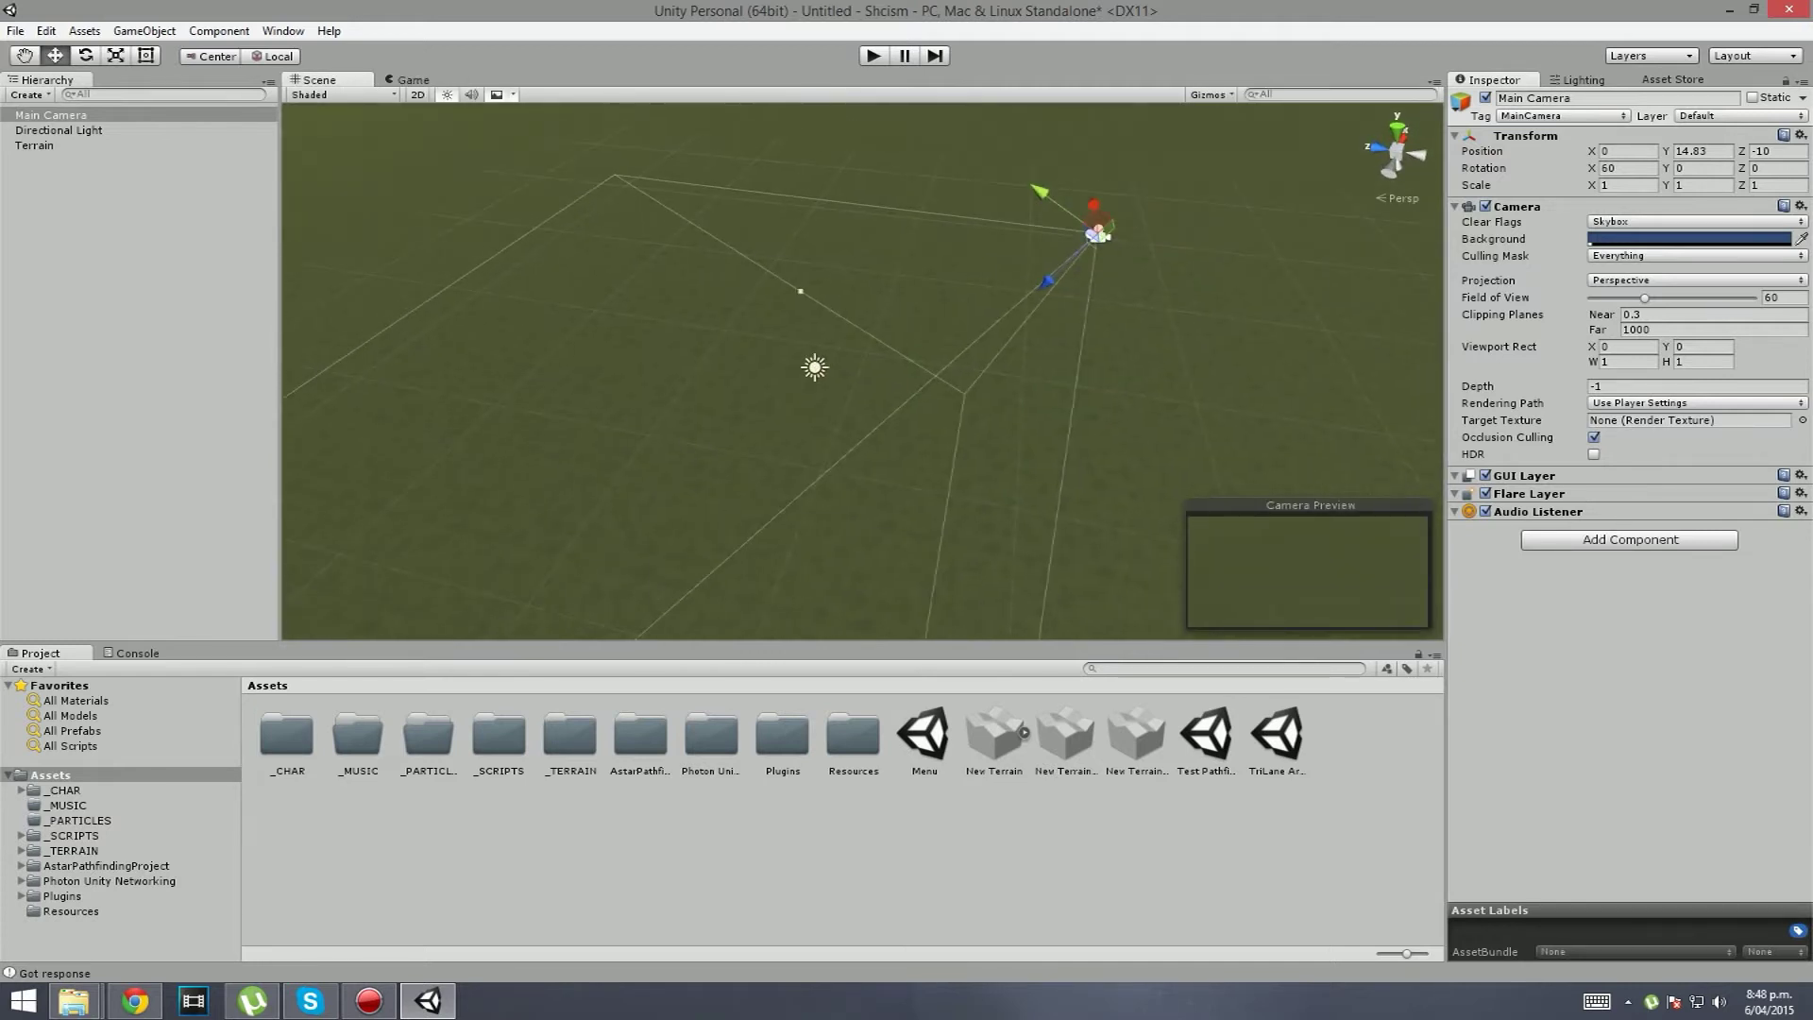
pyautogui.moveTo(1046, 282); pyautogui.dragTo(914, 409)
pyautogui.hotkey('ctrl', '2')
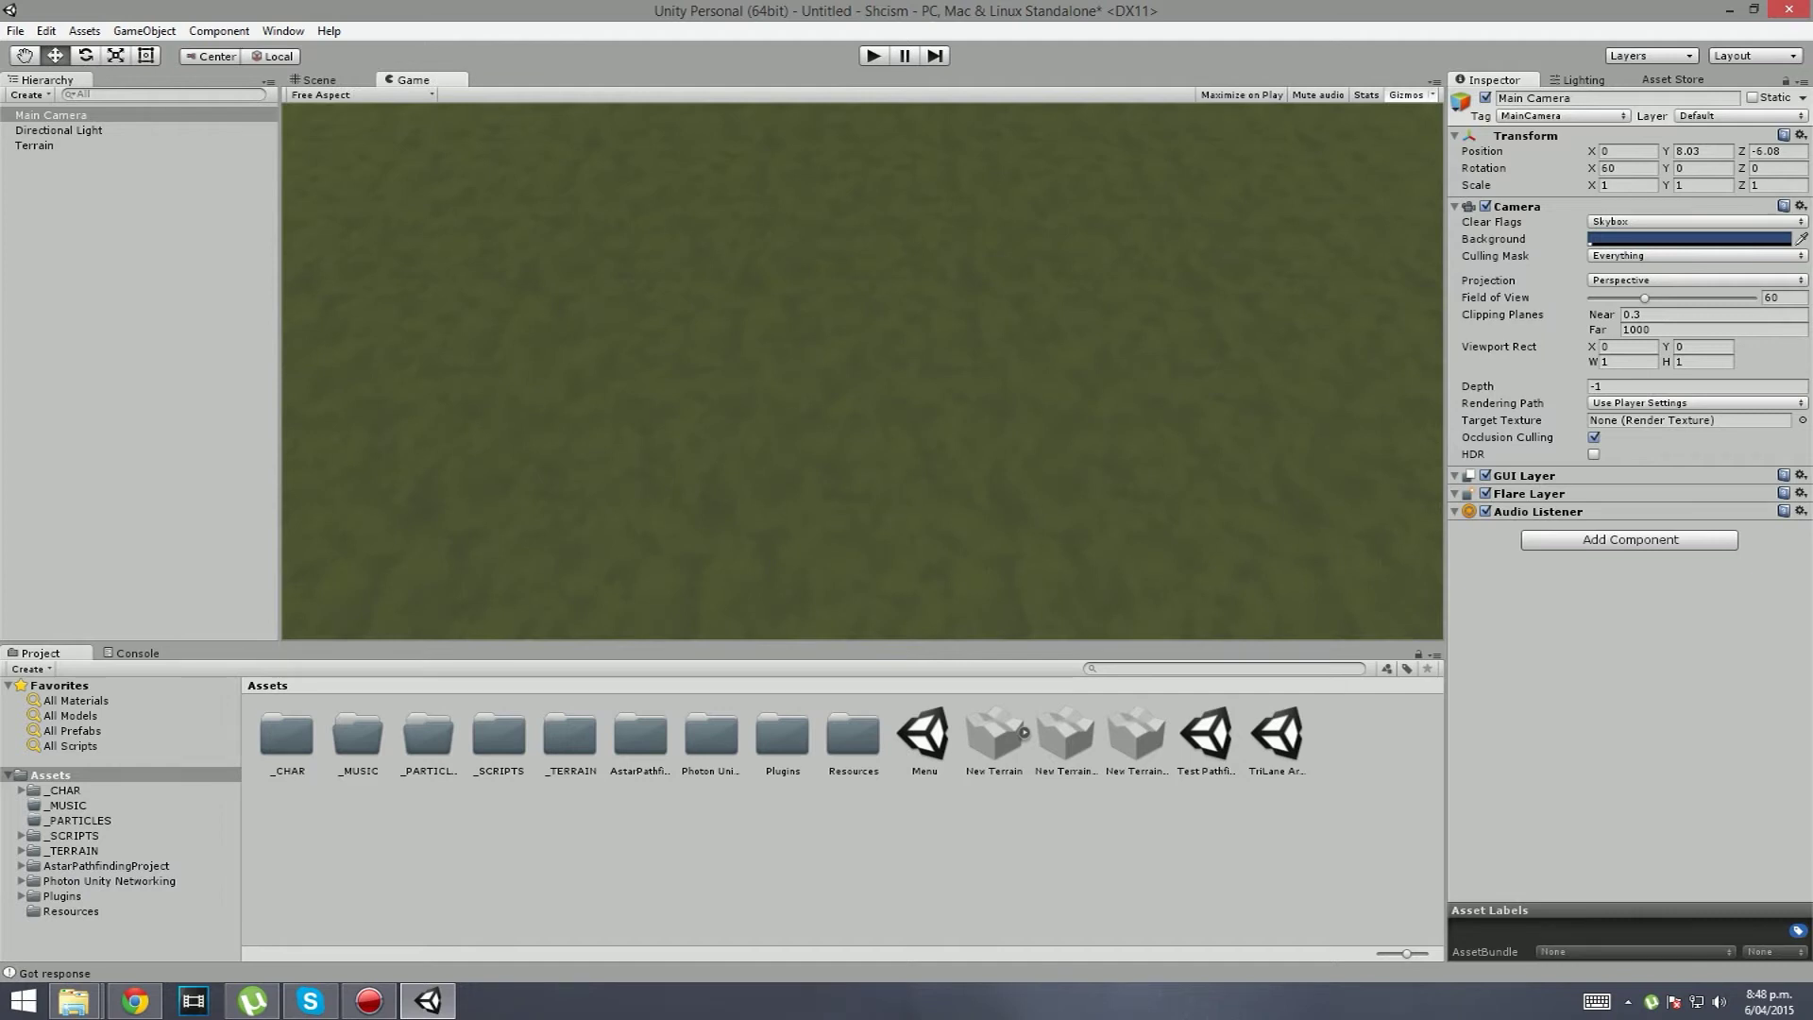
# Step: Paint a small brown spot near the terrain's centre with the first soft round brush and preview it in the Game view
pyautogui.click(319, 81)
pyautogui.keyDown('alt'); pyautogui.moveTo(802, 378); pyautogui.dragTo(906, 179); pyautogui.keyUp('alt')
pyautogui.click(907, 180)
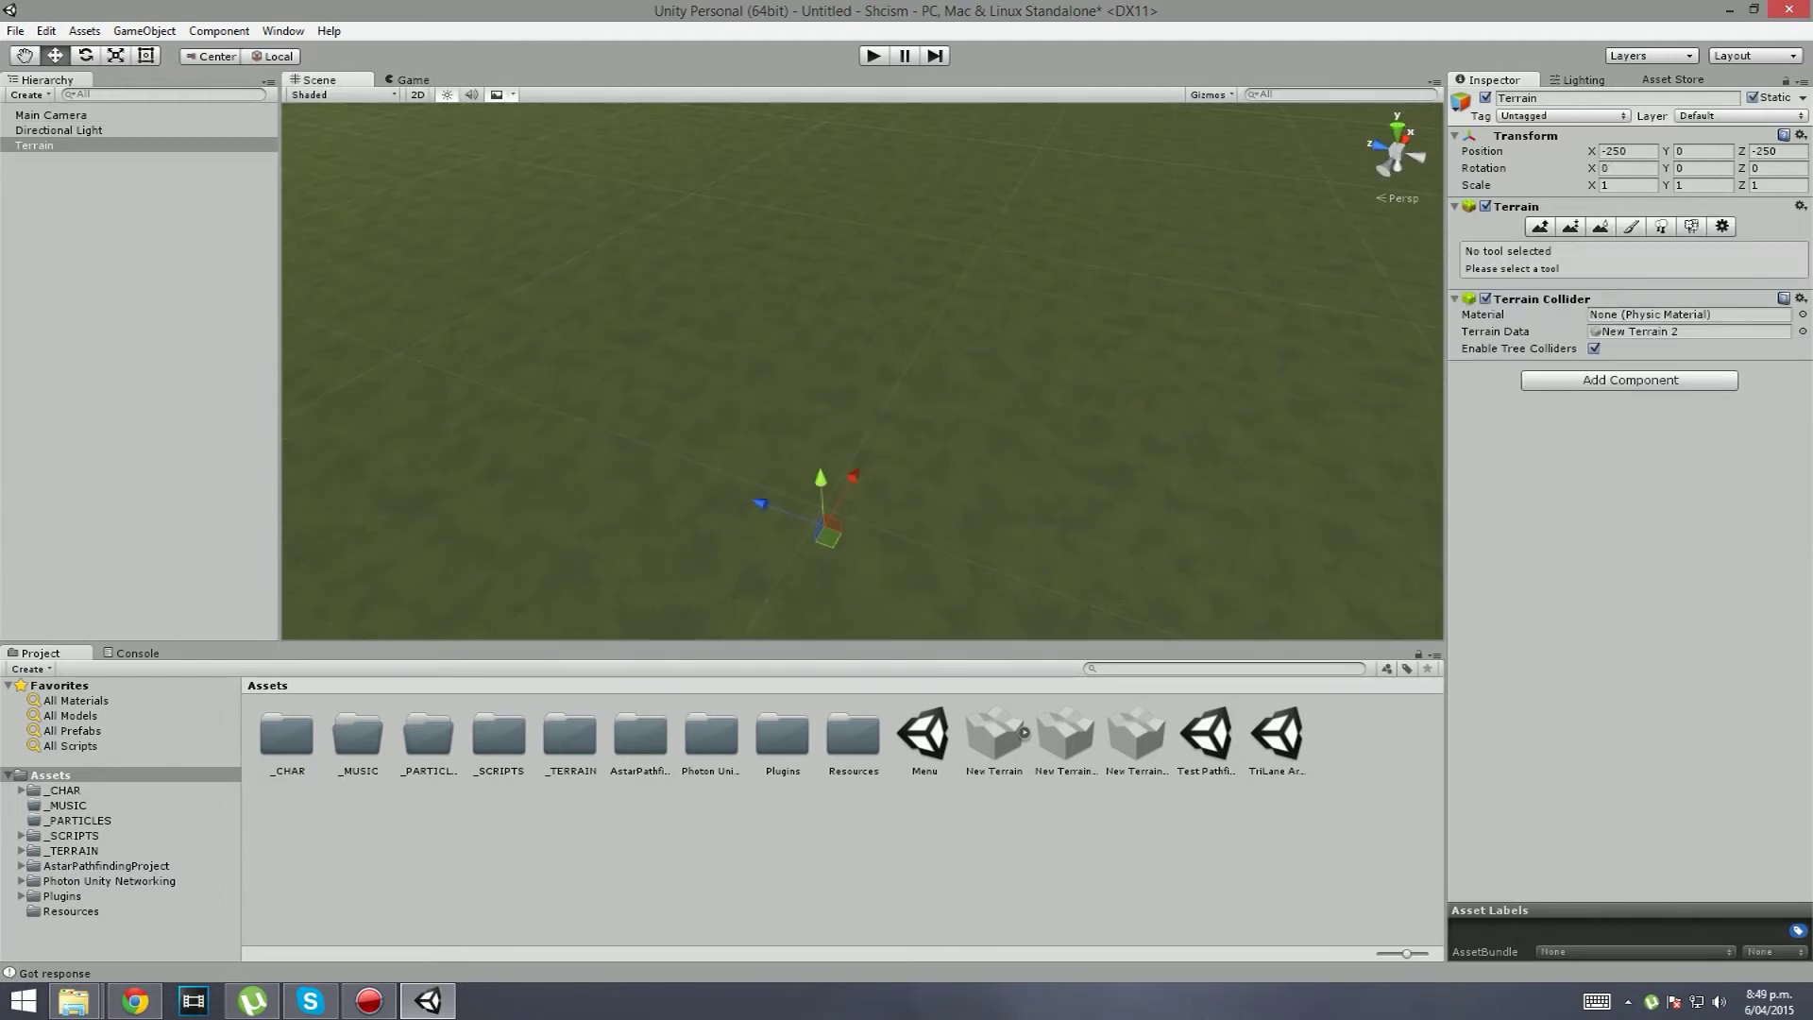
pyautogui.click(1631, 227)
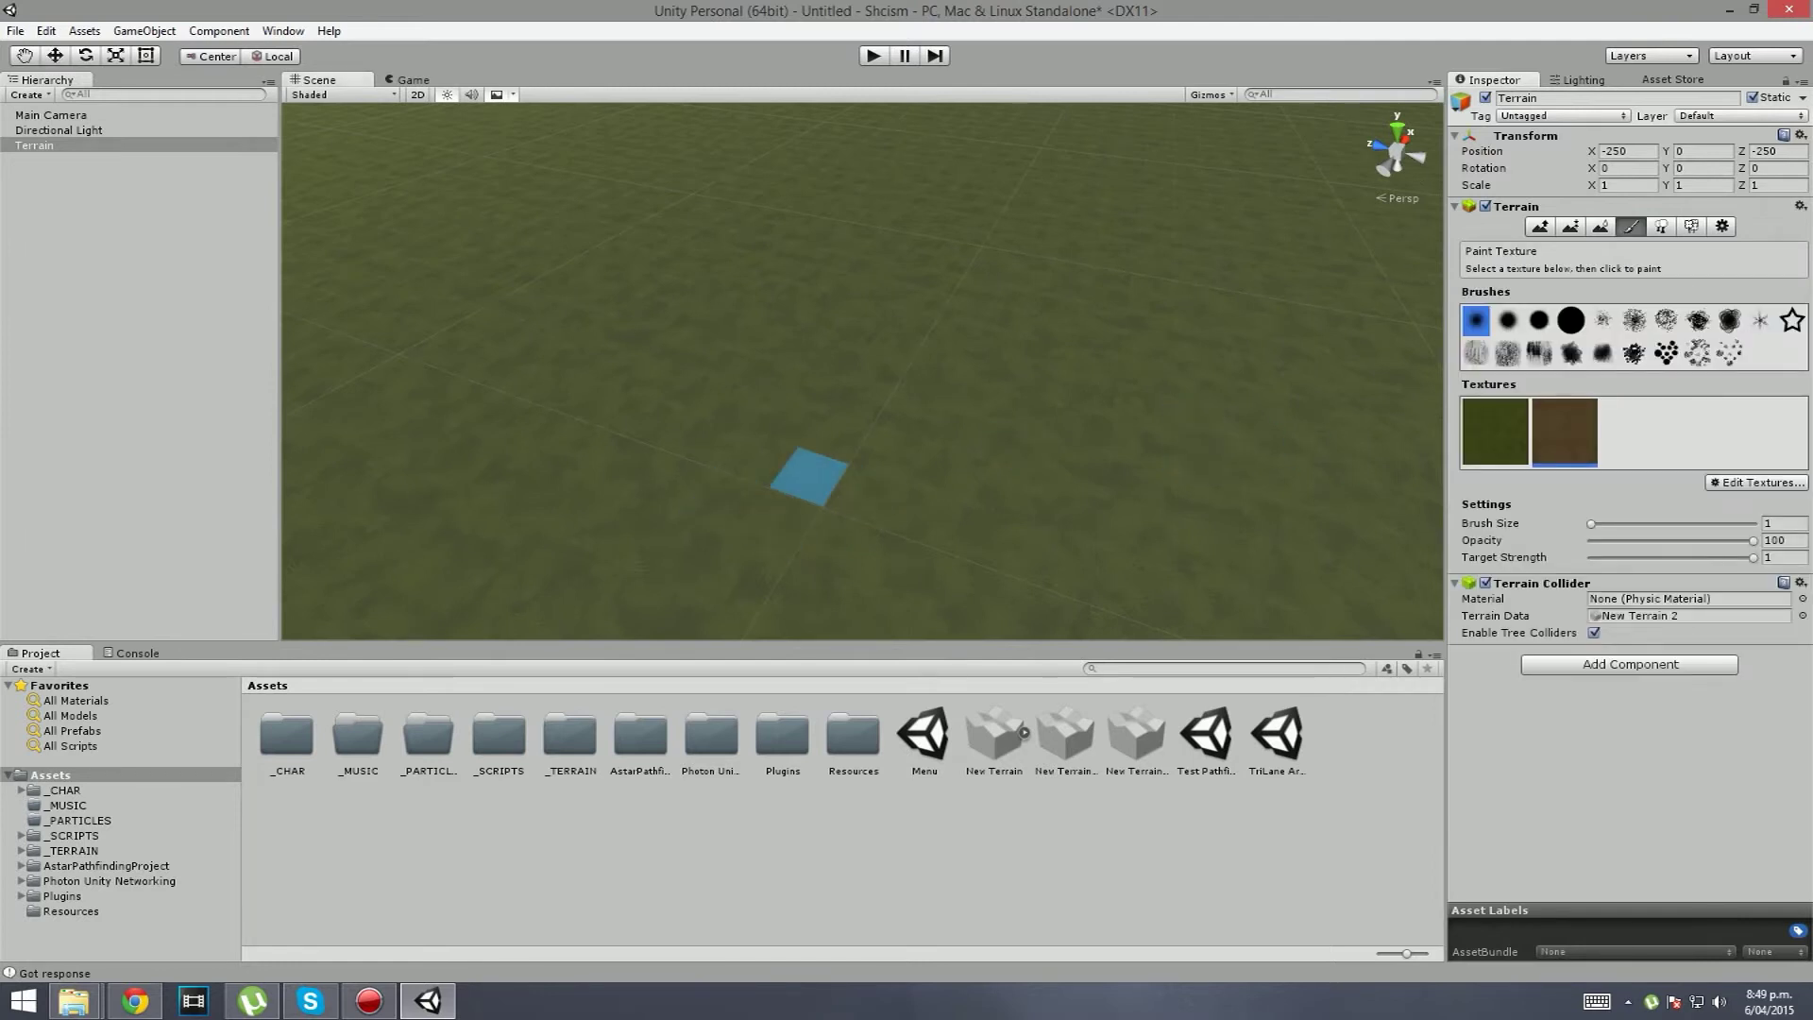
pyautogui.moveTo(810, 478); pyautogui.dragTo(837, 544)
pyautogui.hotkey('ctrl', '2')
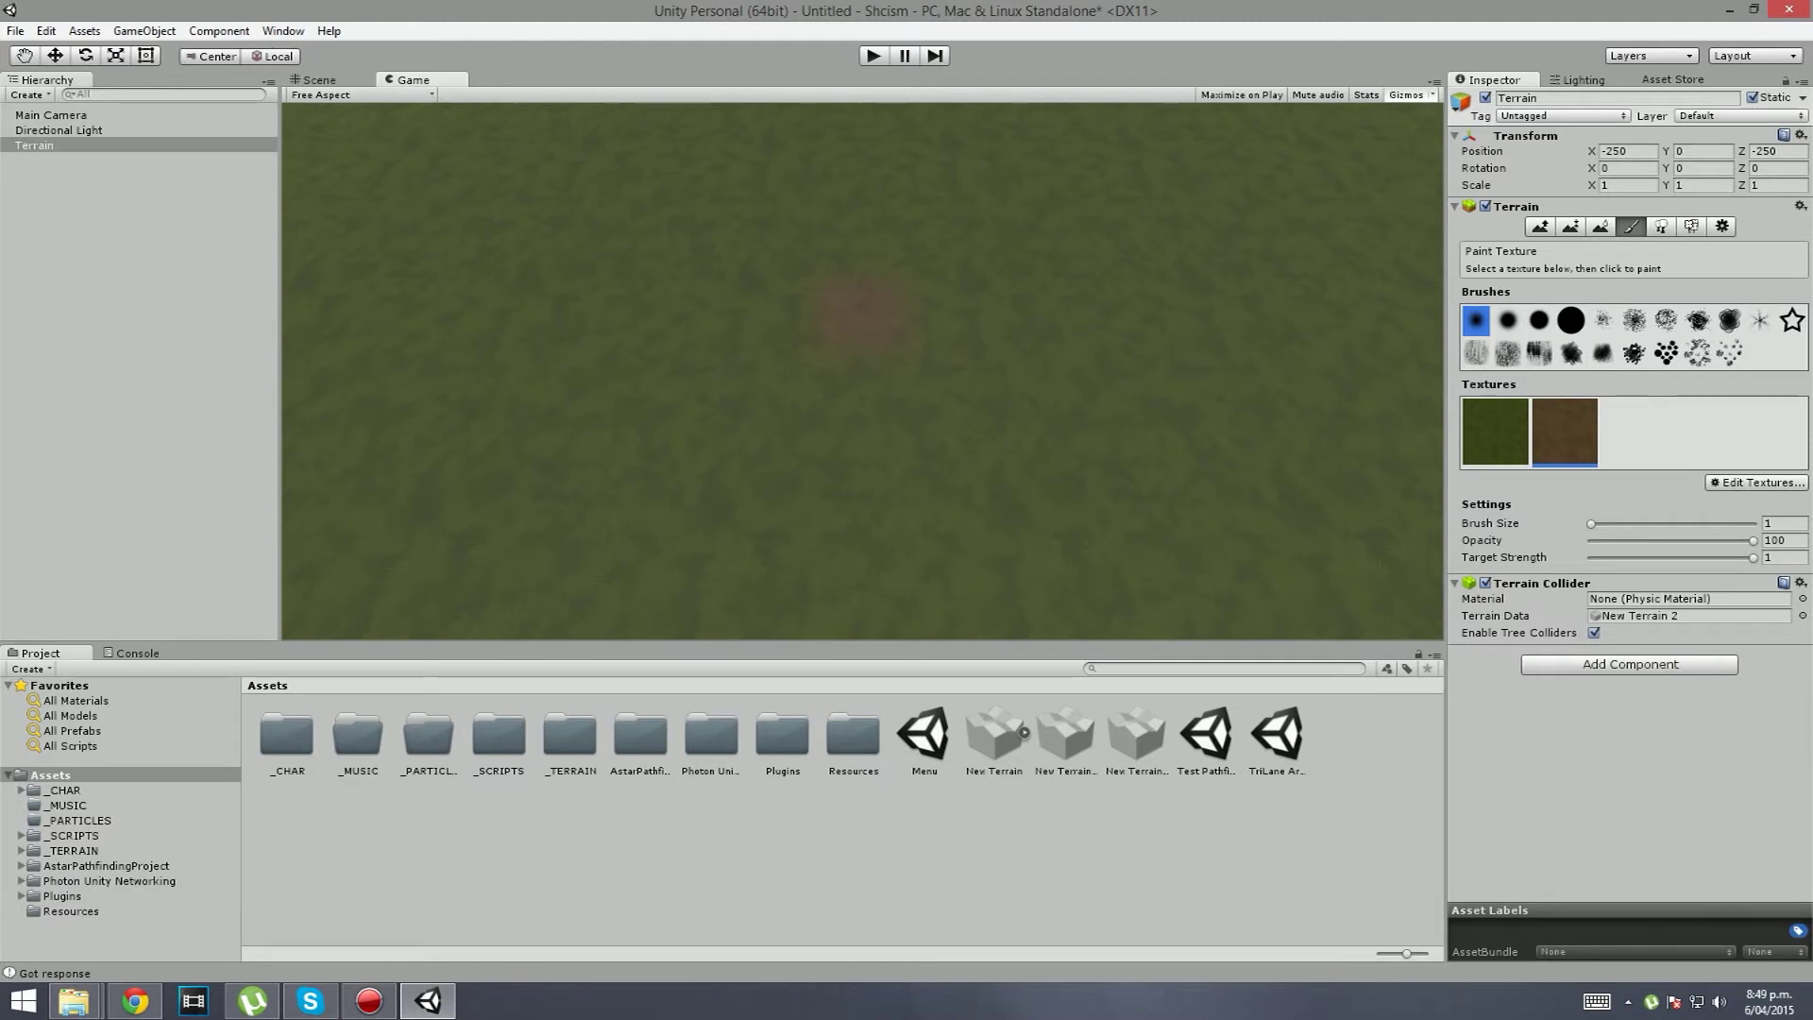
# Step: Examine the brown spot from different angles and distances in the Scene view, and compare it with the Game view
pyautogui.hotkey('ctrl', '1')
pyautogui.moveTo(797, 514); pyautogui.dragTo(883, 462, button='right')
pyautogui.moveTo(905, 269); pyautogui.dragTo(859, 284, button='right')
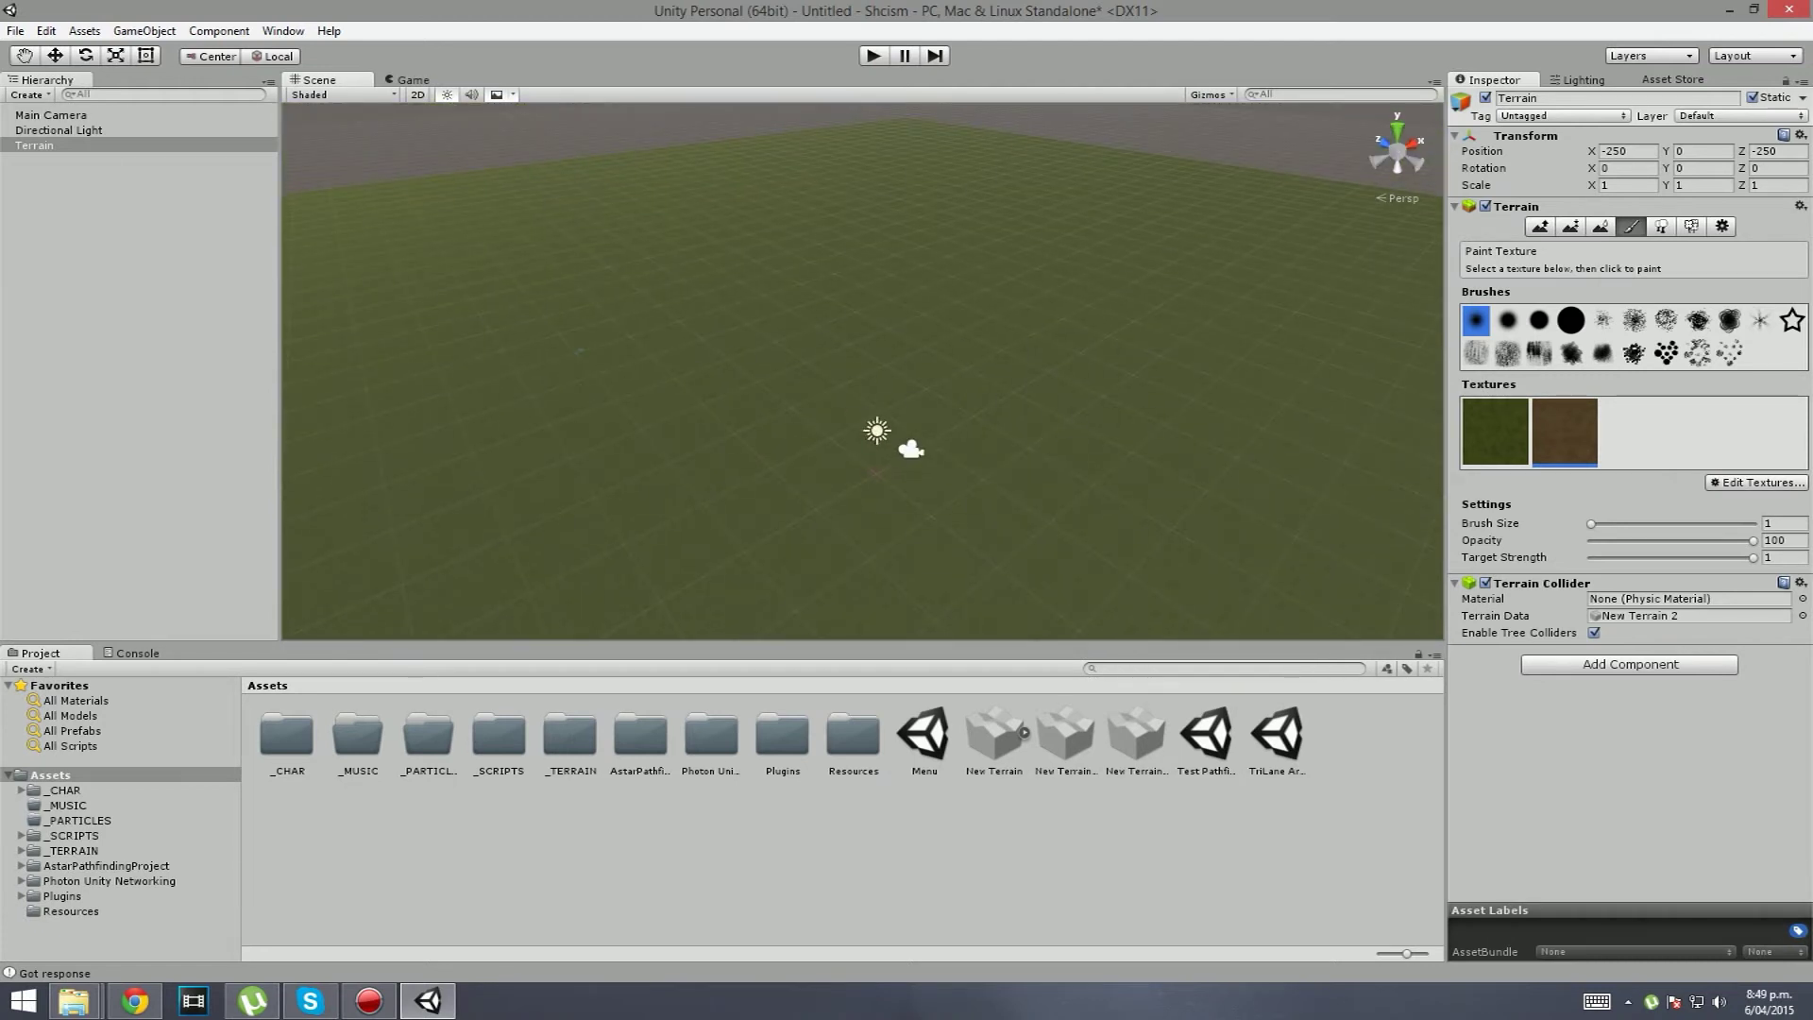
pyautogui.moveTo(1385, 572); pyautogui.dragTo(931, 474, button='right')
pyautogui.moveTo(935, 274); pyautogui.dragTo(973, 265, button='right')
pyautogui.moveTo(988, 451); pyautogui.dragTo(977, 527, button='right')
pyautogui.moveTo(949, 392)
pyautogui.mouseDown(button='right')
pyautogui.moveTo(959, 372)
pyautogui.moveTo(966, 403)
pyautogui.mouseUp(button='right')
pyautogui.press('w')
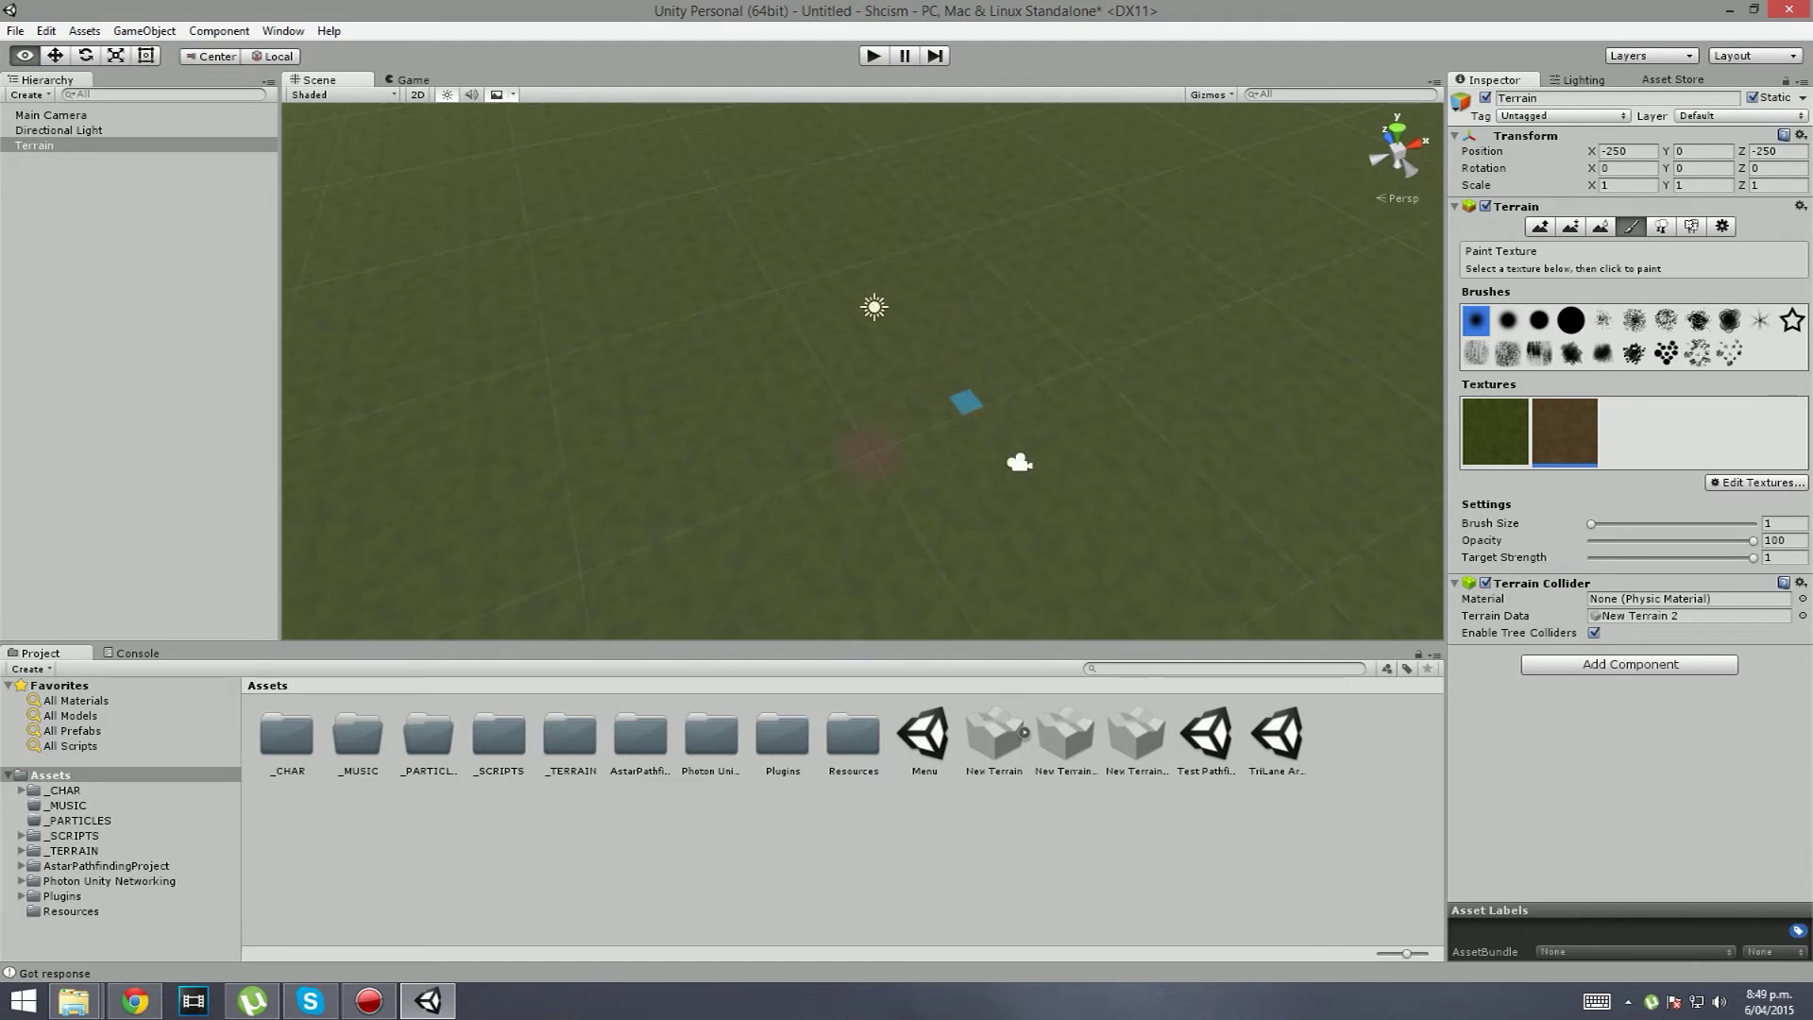
pyautogui.moveTo(966, 403); pyautogui.dragTo(831, 410, button='right')
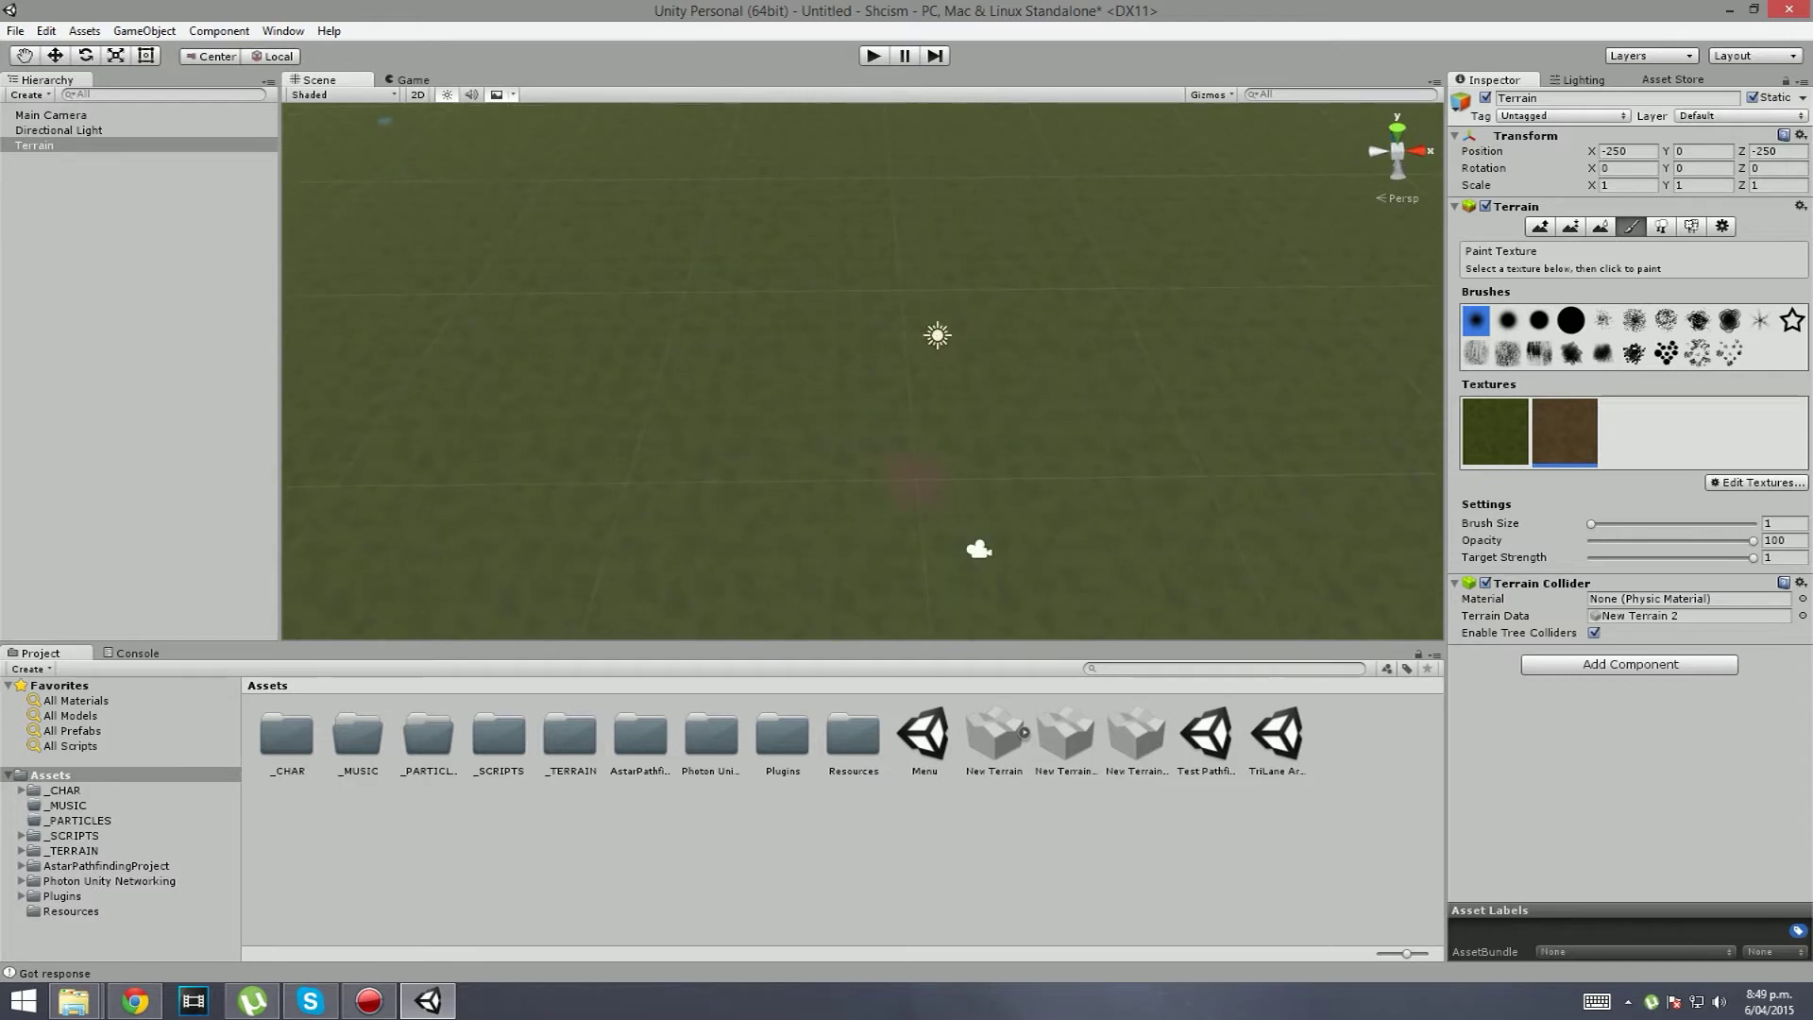
pyautogui.click(412, 80)
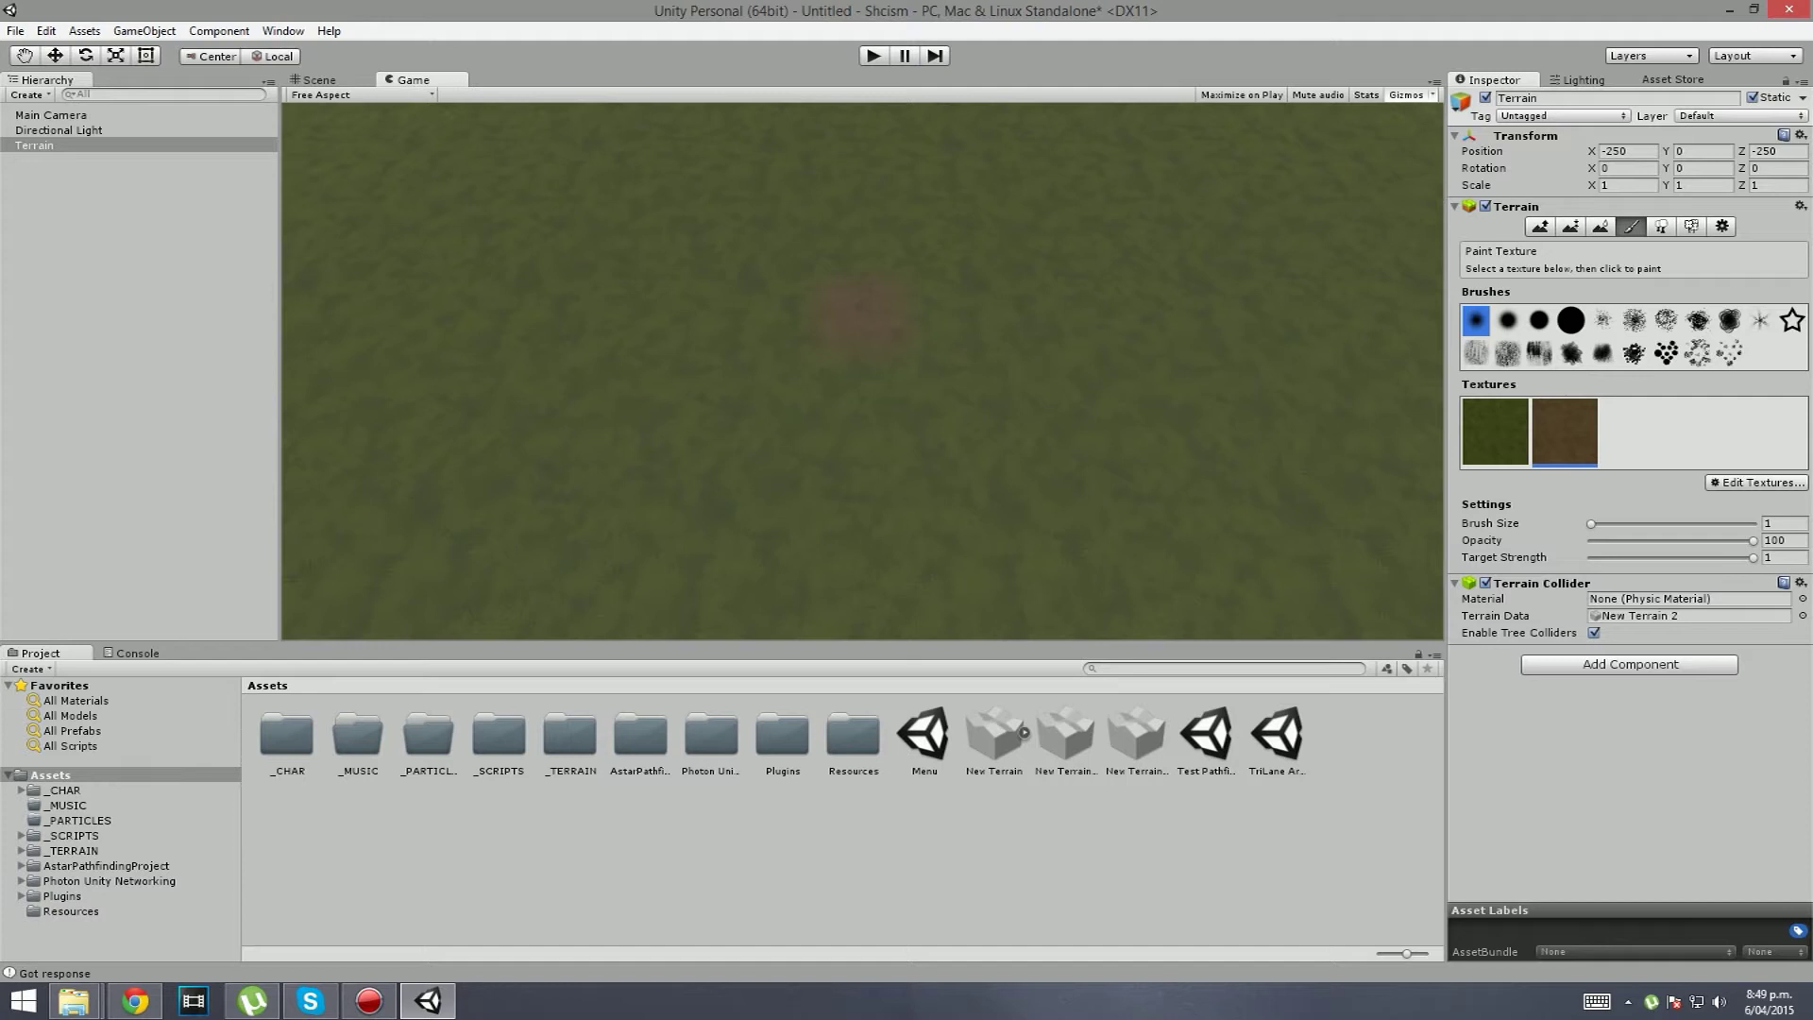
# Step: Paint a straight thin brown path from the centre spot diagonally towards positive X and negative Z, with a wider spot at its far end
pyautogui.click(320, 80)
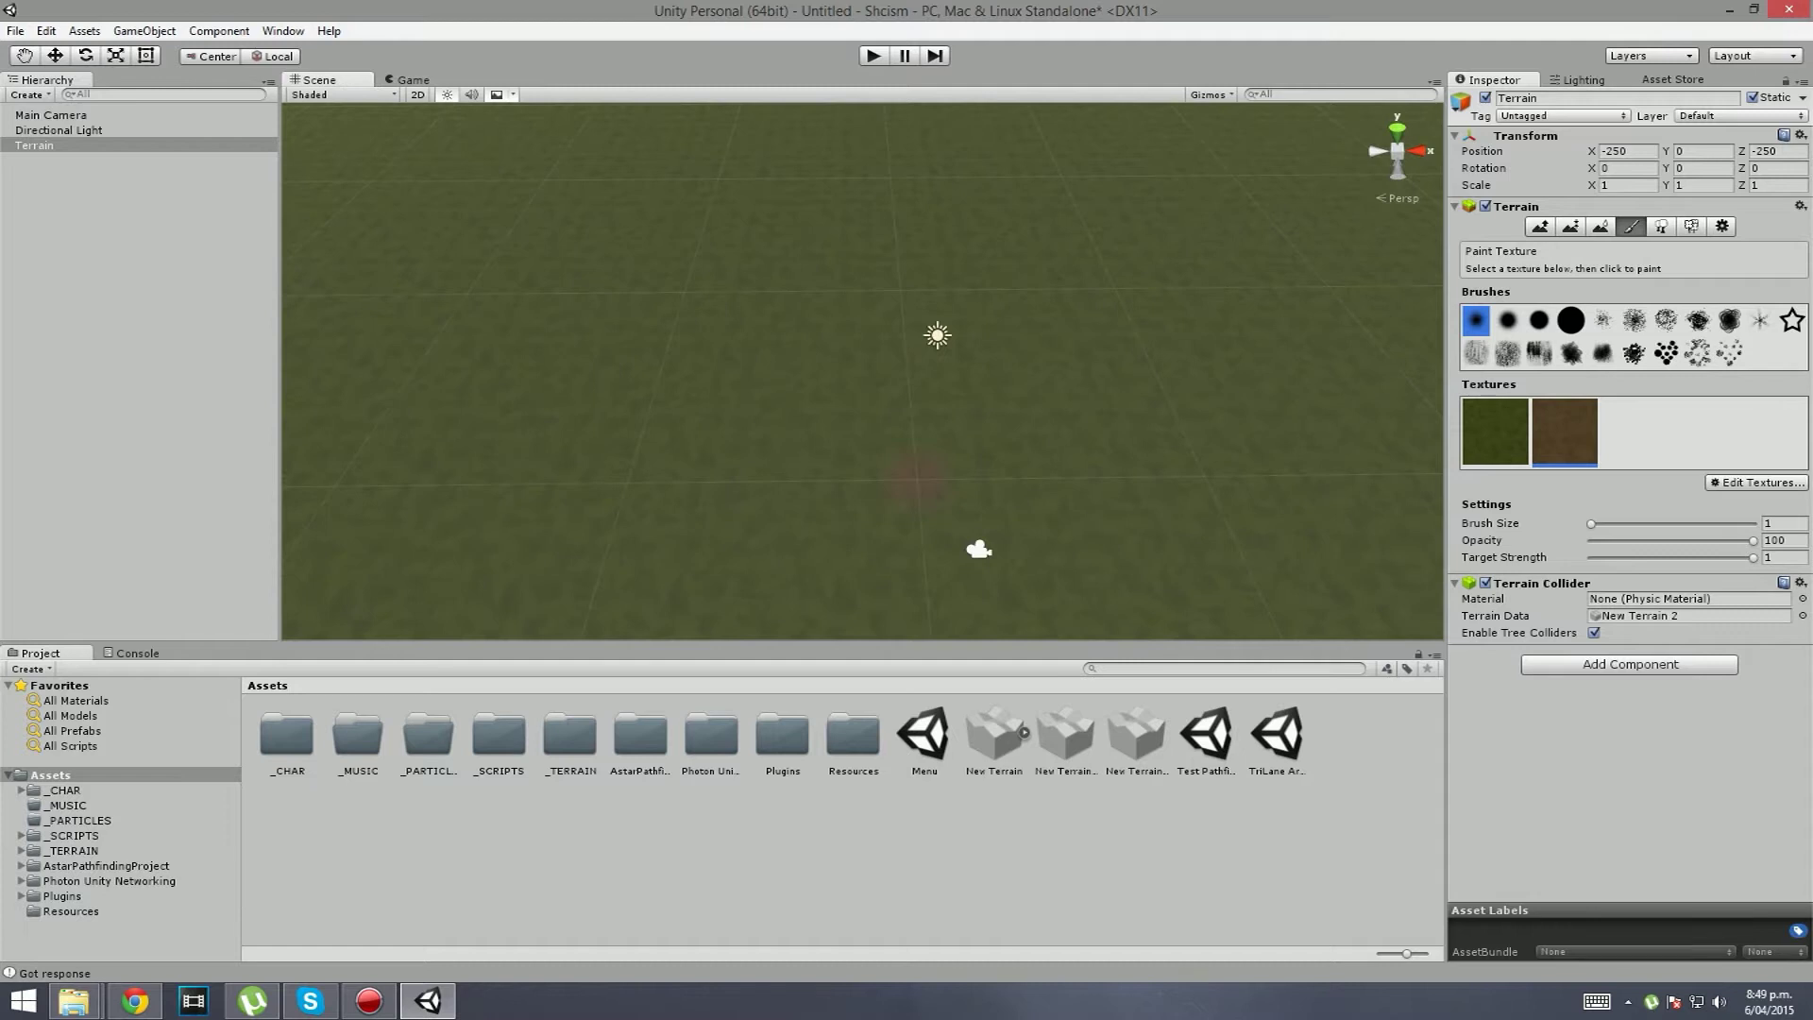
pyautogui.moveTo(966, 364)
pyautogui.mouseDown(button='right')
pyautogui.moveTo(939, 391)
pyautogui.moveTo(970, 413)
pyautogui.moveTo(965, 436)
pyautogui.moveTo(1112, 398)
pyautogui.moveTo(963, 398)
pyautogui.moveTo(968, 431)
pyautogui.moveTo(971, 405)
pyautogui.moveTo(1143, 421)
pyautogui.moveTo(1130, 411)
pyautogui.mouseUp(button='right')
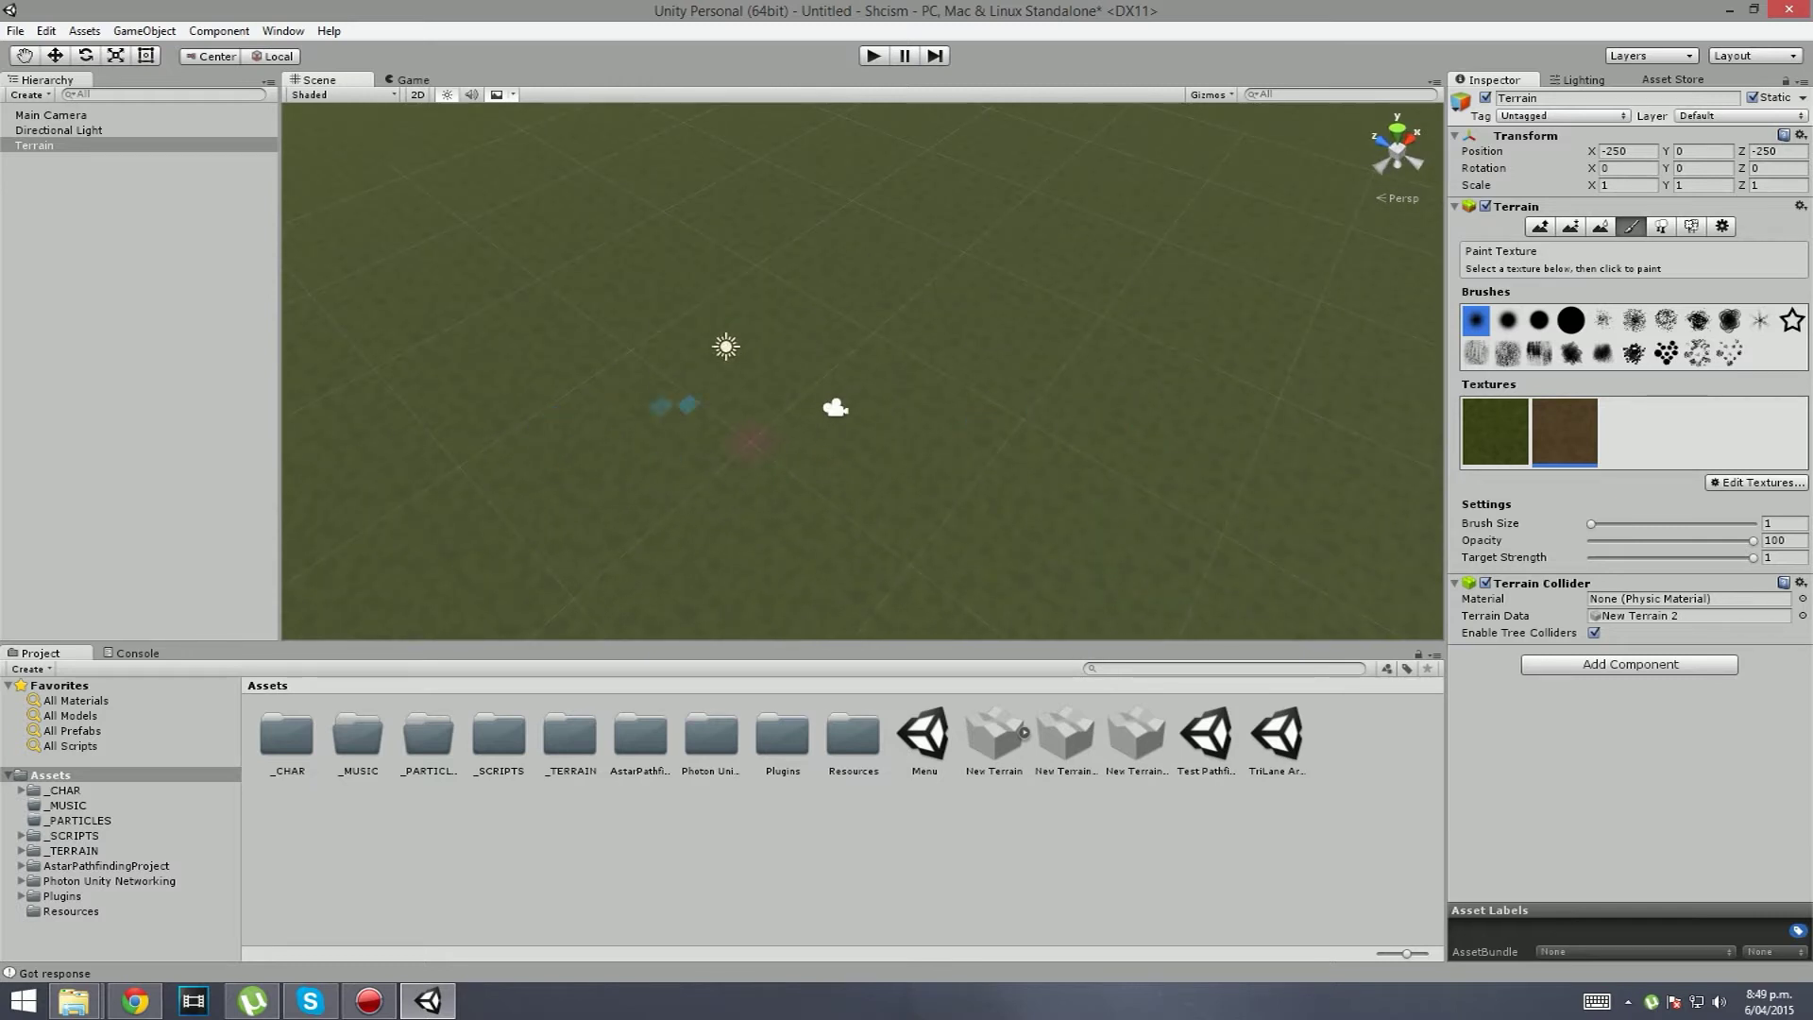
pyautogui.moveTo(765, 464); pyautogui.dragTo(803, 526, button='right')
pyautogui.press('w')
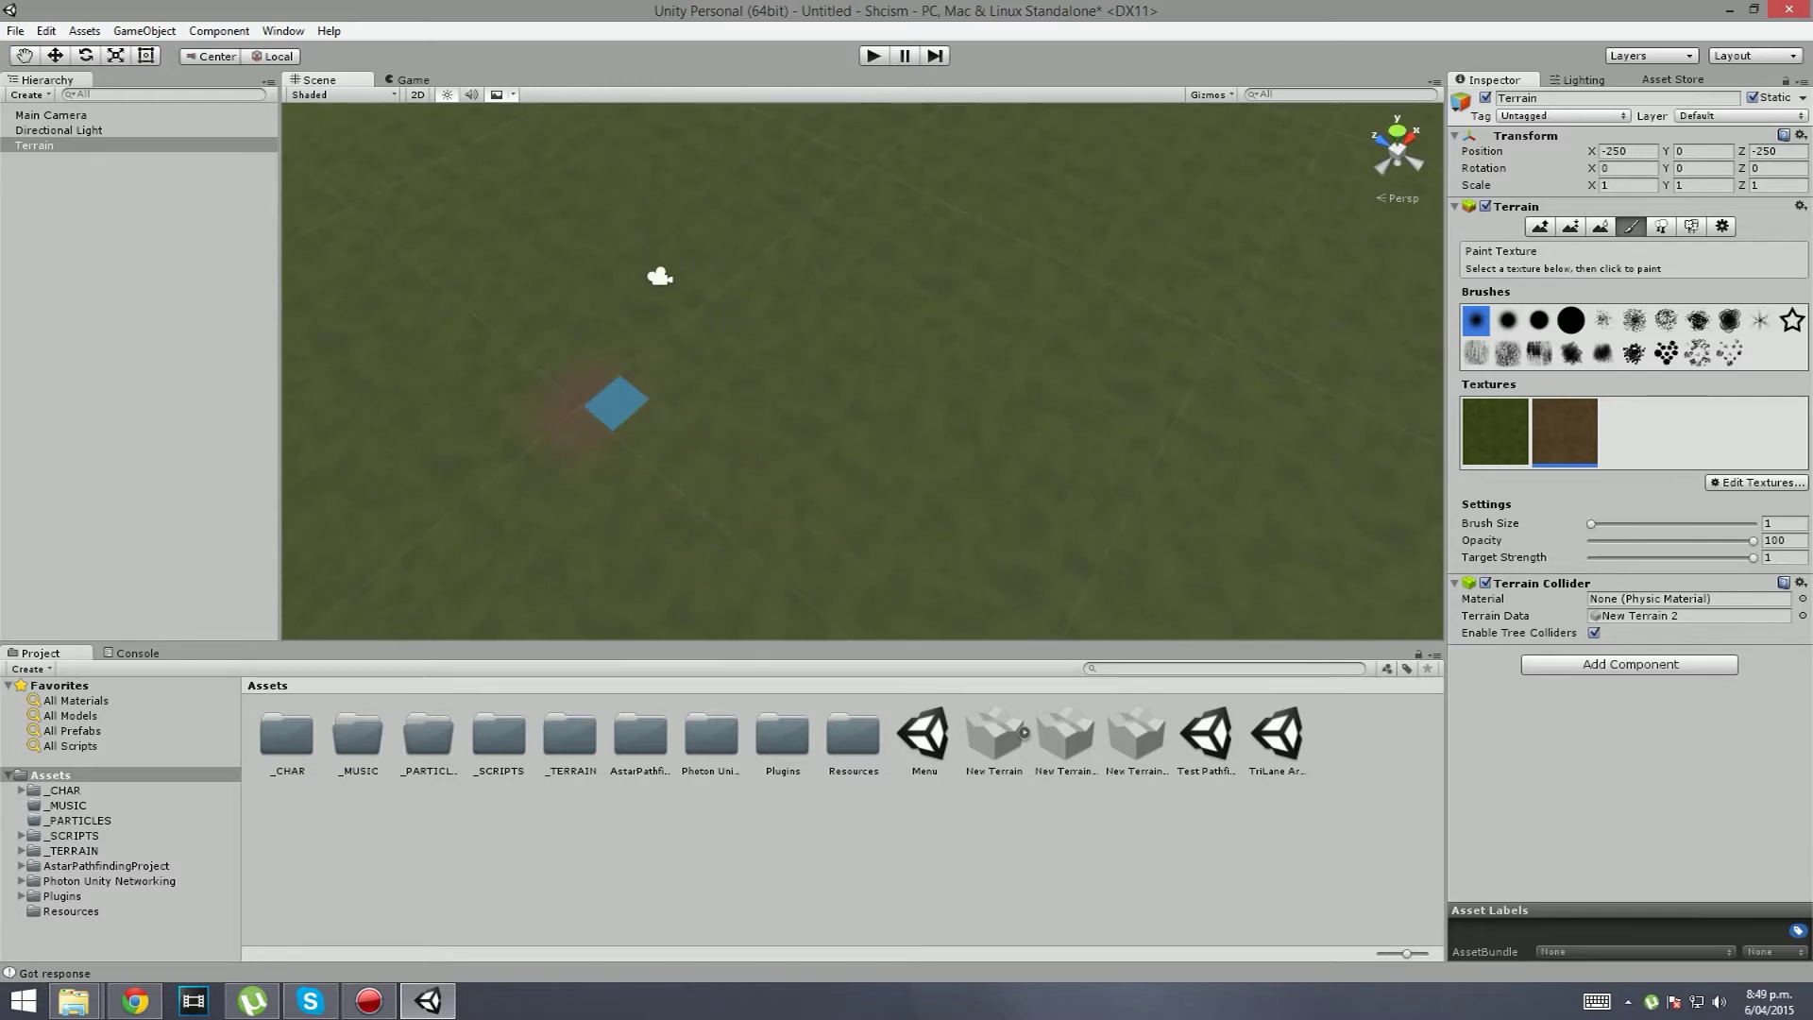
pyautogui.keyDown('alt'); pyautogui.moveTo(1007, 542); pyautogui.dragTo(971, 561); pyautogui.keyUp('alt')
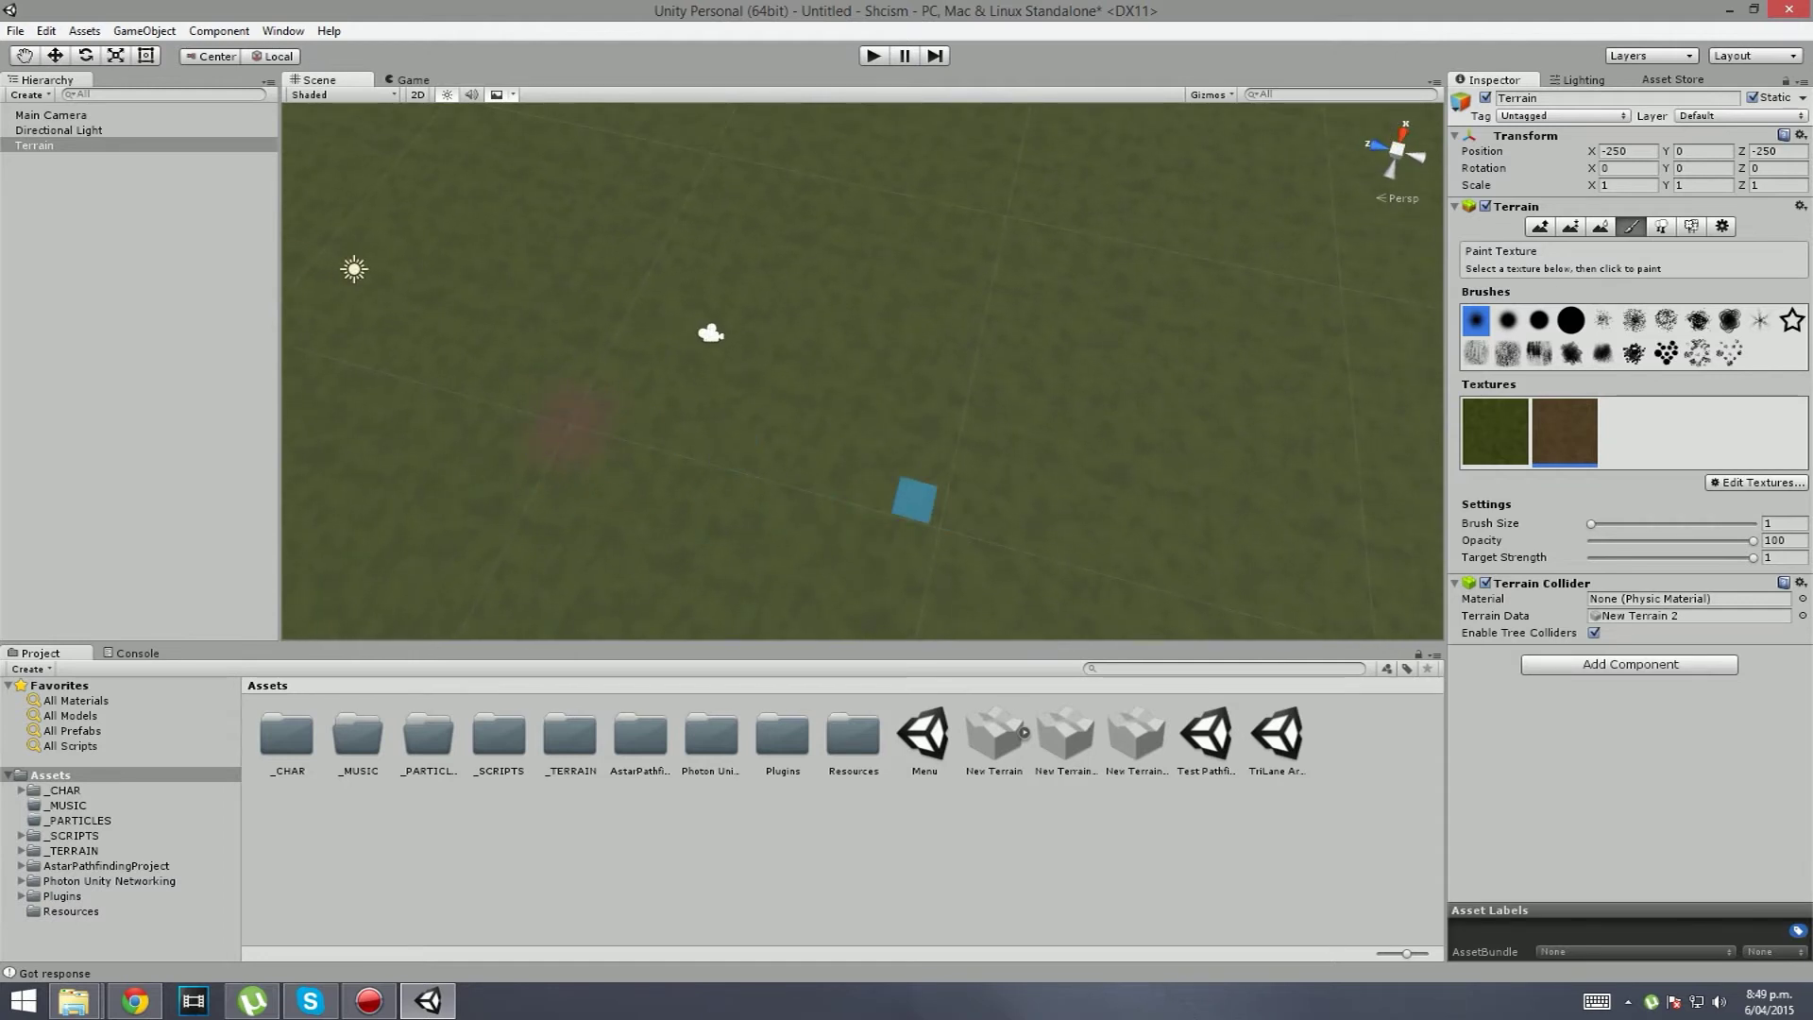
pyautogui.moveTo(915, 500)
pyautogui.keyDown('alt'); pyautogui.mouseDown()
pyautogui.moveTo(984, 531)
pyautogui.moveTo(918, 526)
pyautogui.mouseUp(); pyautogui.keyUp('alt')
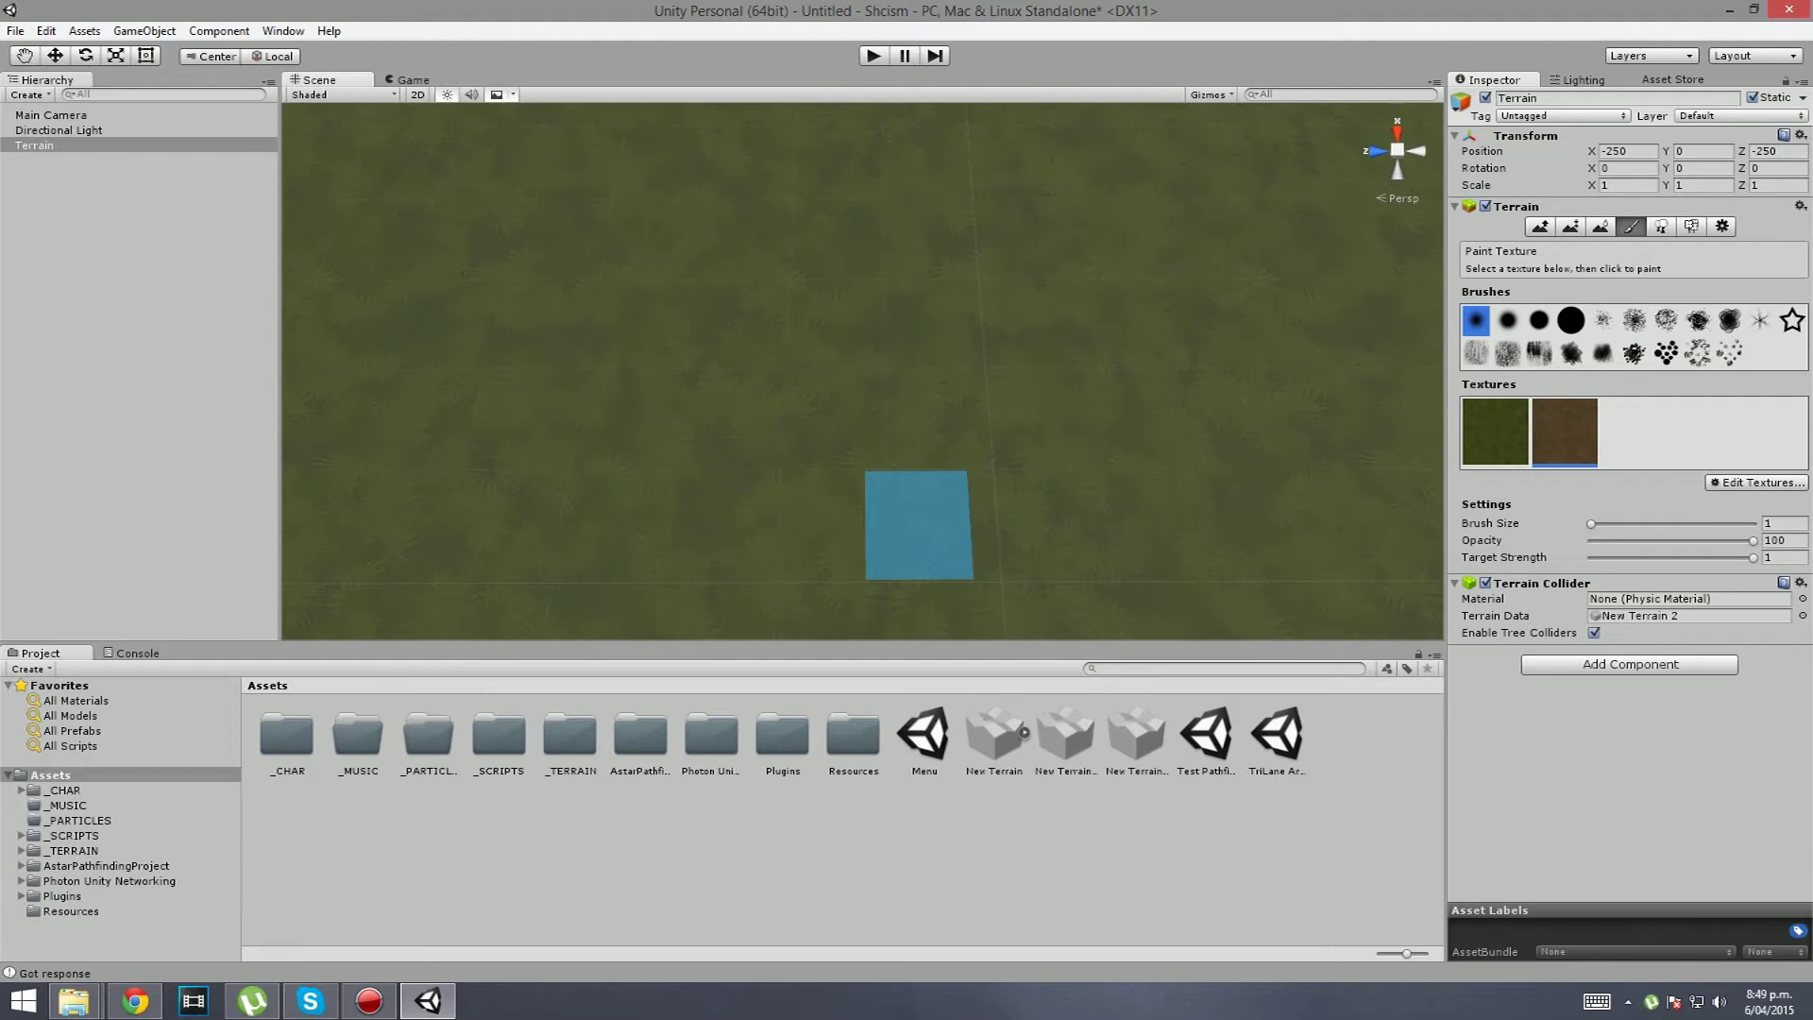
pyautogui.moveTo(1003, 389); pyautogui.dragTo(969, 394, button='right')
pyautogui.press('s')
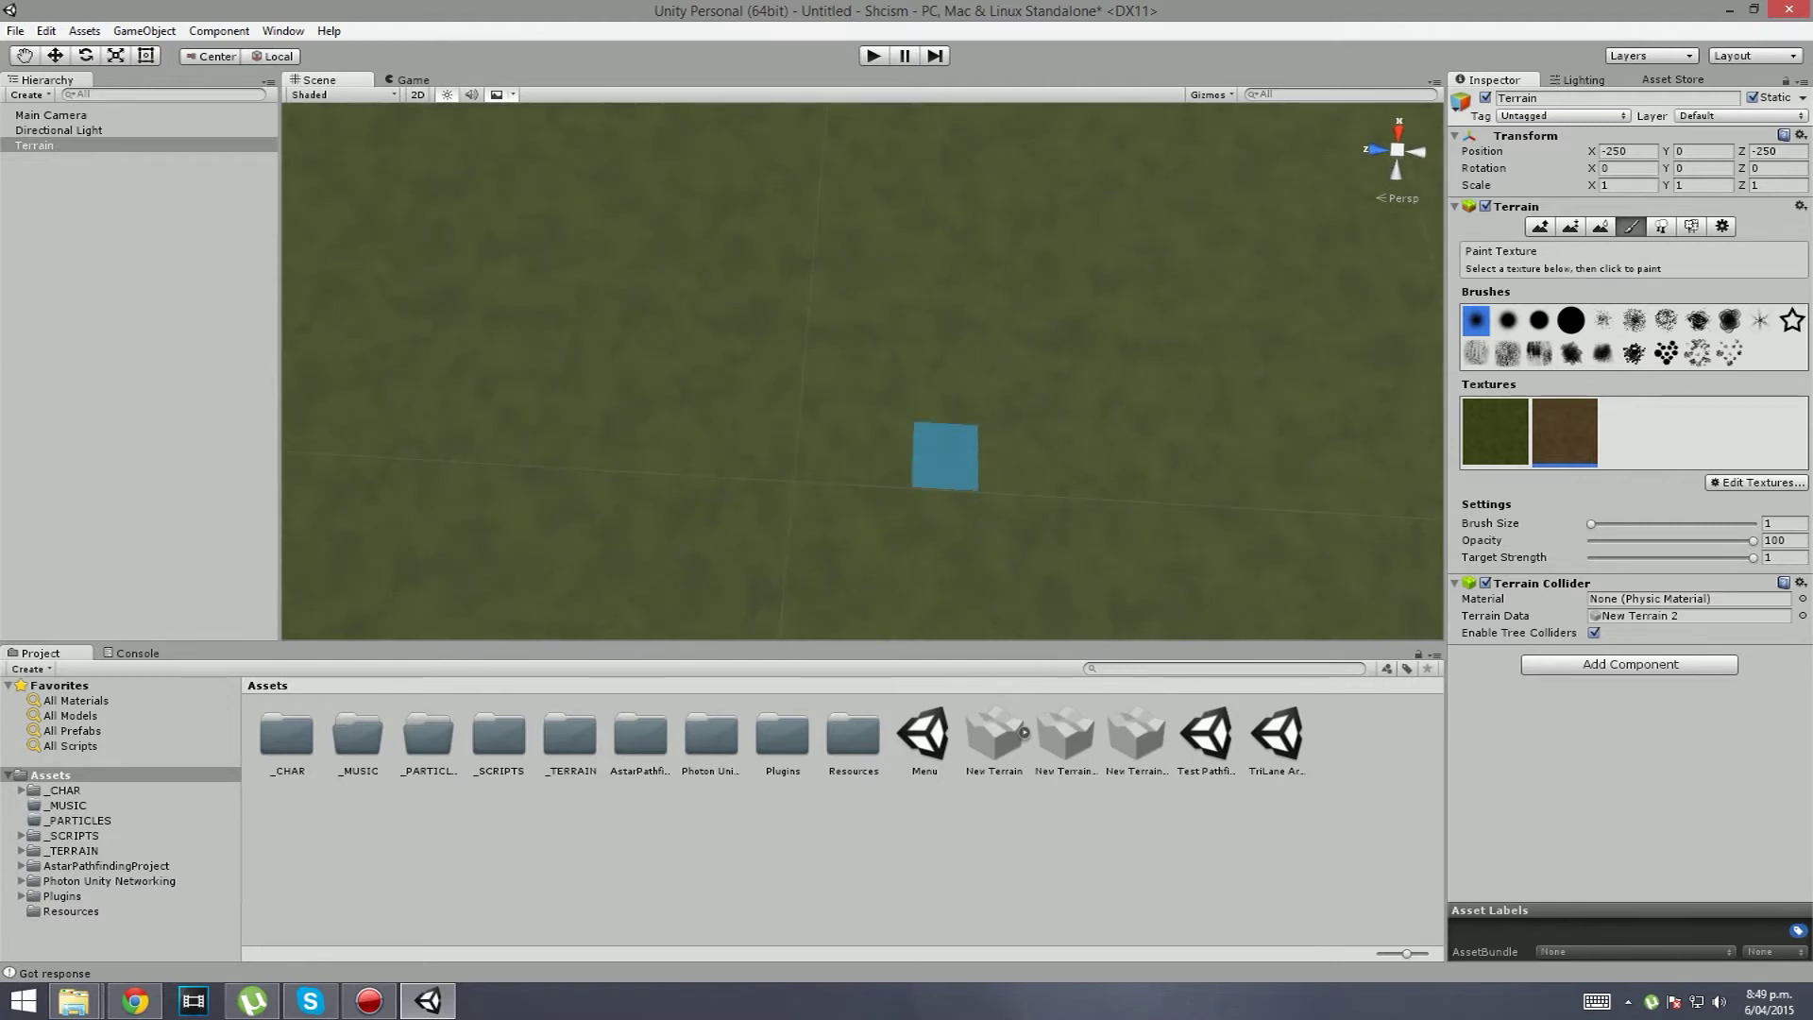
pyautogui.moveTo(945, 457)
pyautogui.mouseDown(button='right')
pyautogui.moveTo(768, 405)
pyautogui.moveTo(765, 340)
pyautogui.mouseUp(button='right')
pyautogui.moveTo(878, 396); pyautogui.dragTo(944, 376, button='right')
pyautogui.press('s')
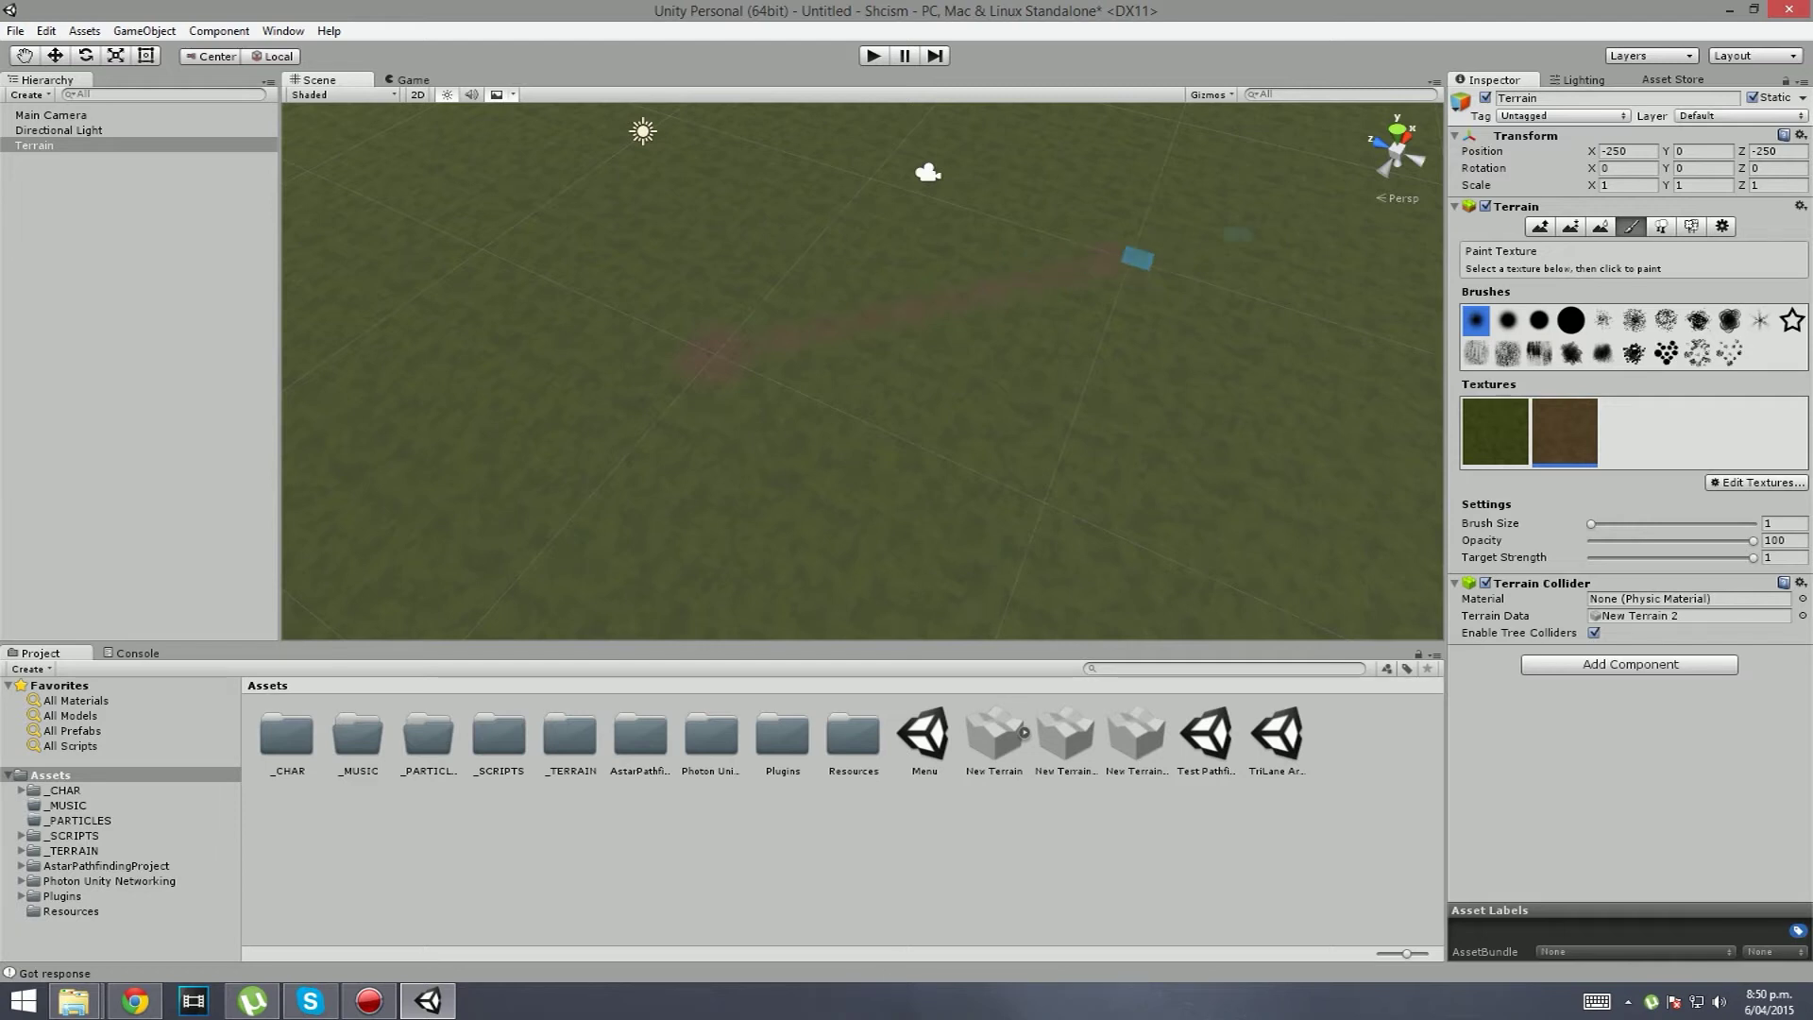
pyautogui.hotkey('shift', 'w')
pyautogui.moveTo(1138, 258)
pyautogui.mouseDown(button='right')
pyautogui.moveTo(1165, 211)
pyautogui.moveTo(1074, 148)
pyautogui.moveTo(1155, 172)
pyautogui.moveTo(1164, 136)
pyautogui.moveTo(1130, 283)
pyautogui.mouseUp(button='right')
pyautogui.click(947, 335)
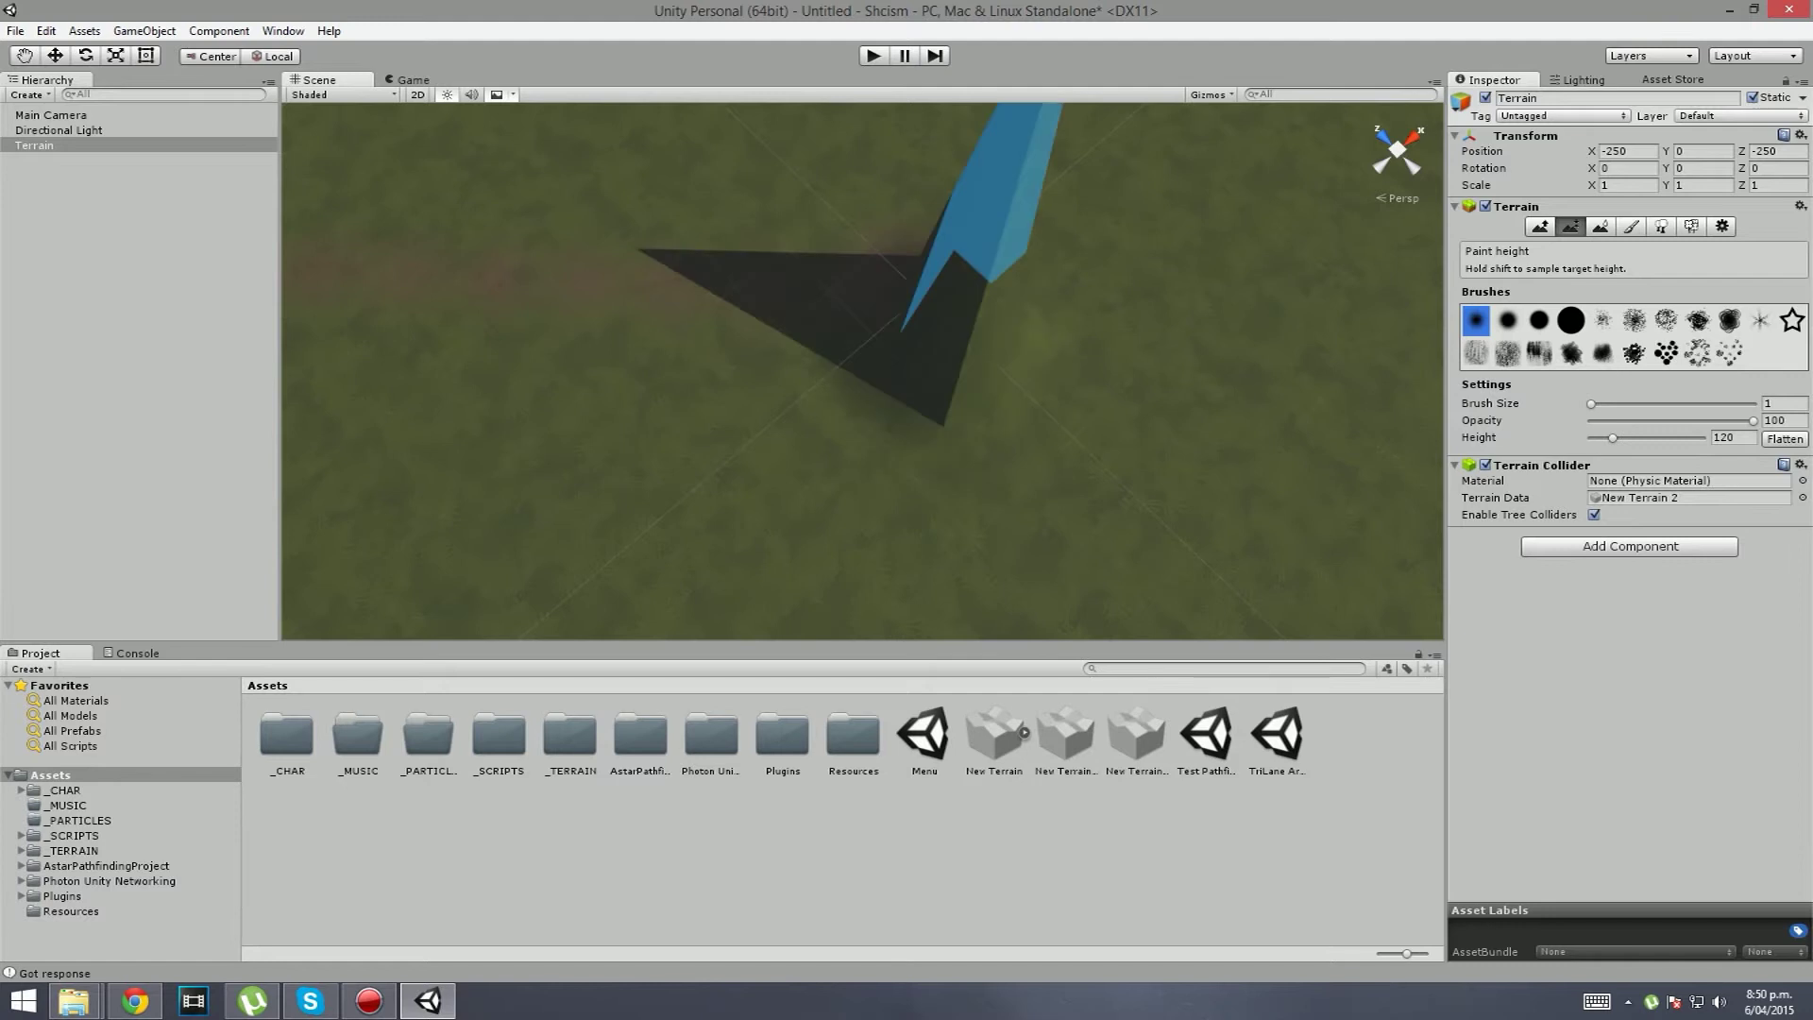
pyautogui.hotkey('ctrl', 'z')
pyautogui.click(1631, 227)
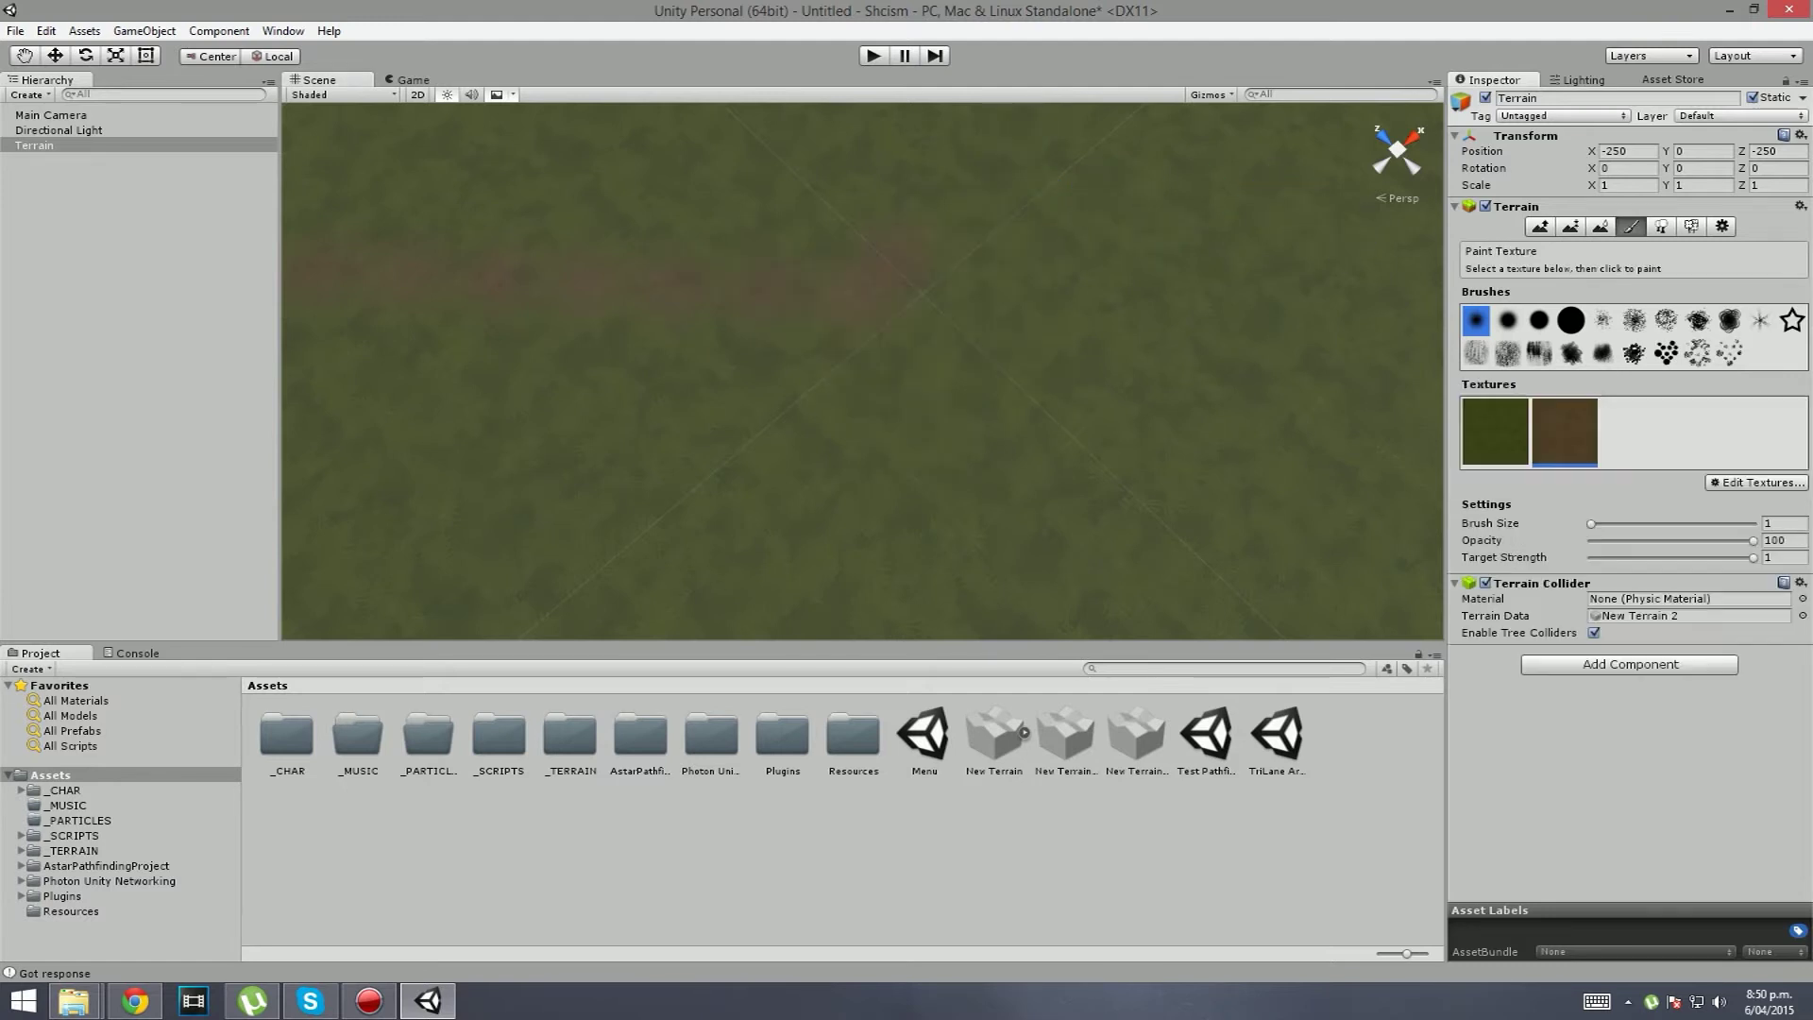
# Step: Preview the painted diagonal brown path in the Game view and return to the Scene view
pyautogui.keyDown('alt'); pyautogui.moveTo(1206, 230); pyautogui.dragTo(1045, 253); pyautogui.keyUp('alt')
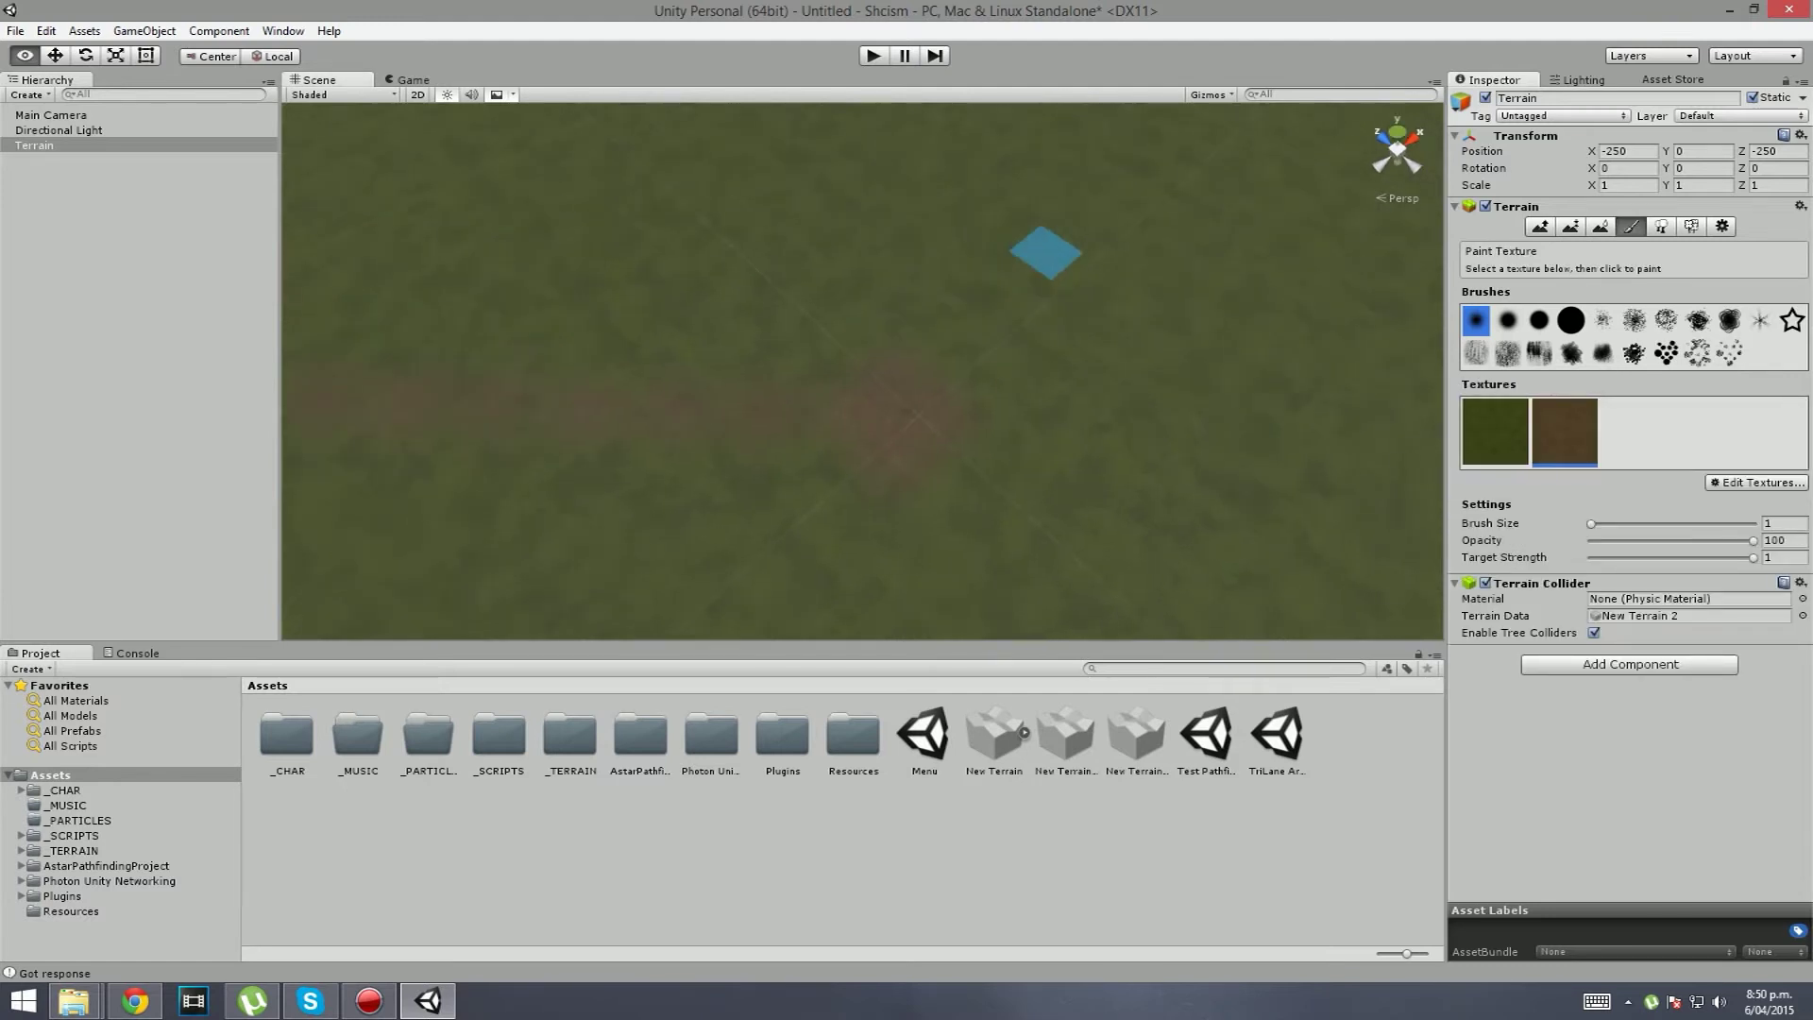
pyautogui.scroll(-5, 1030, 250)
pyautogui.click(413, 80)
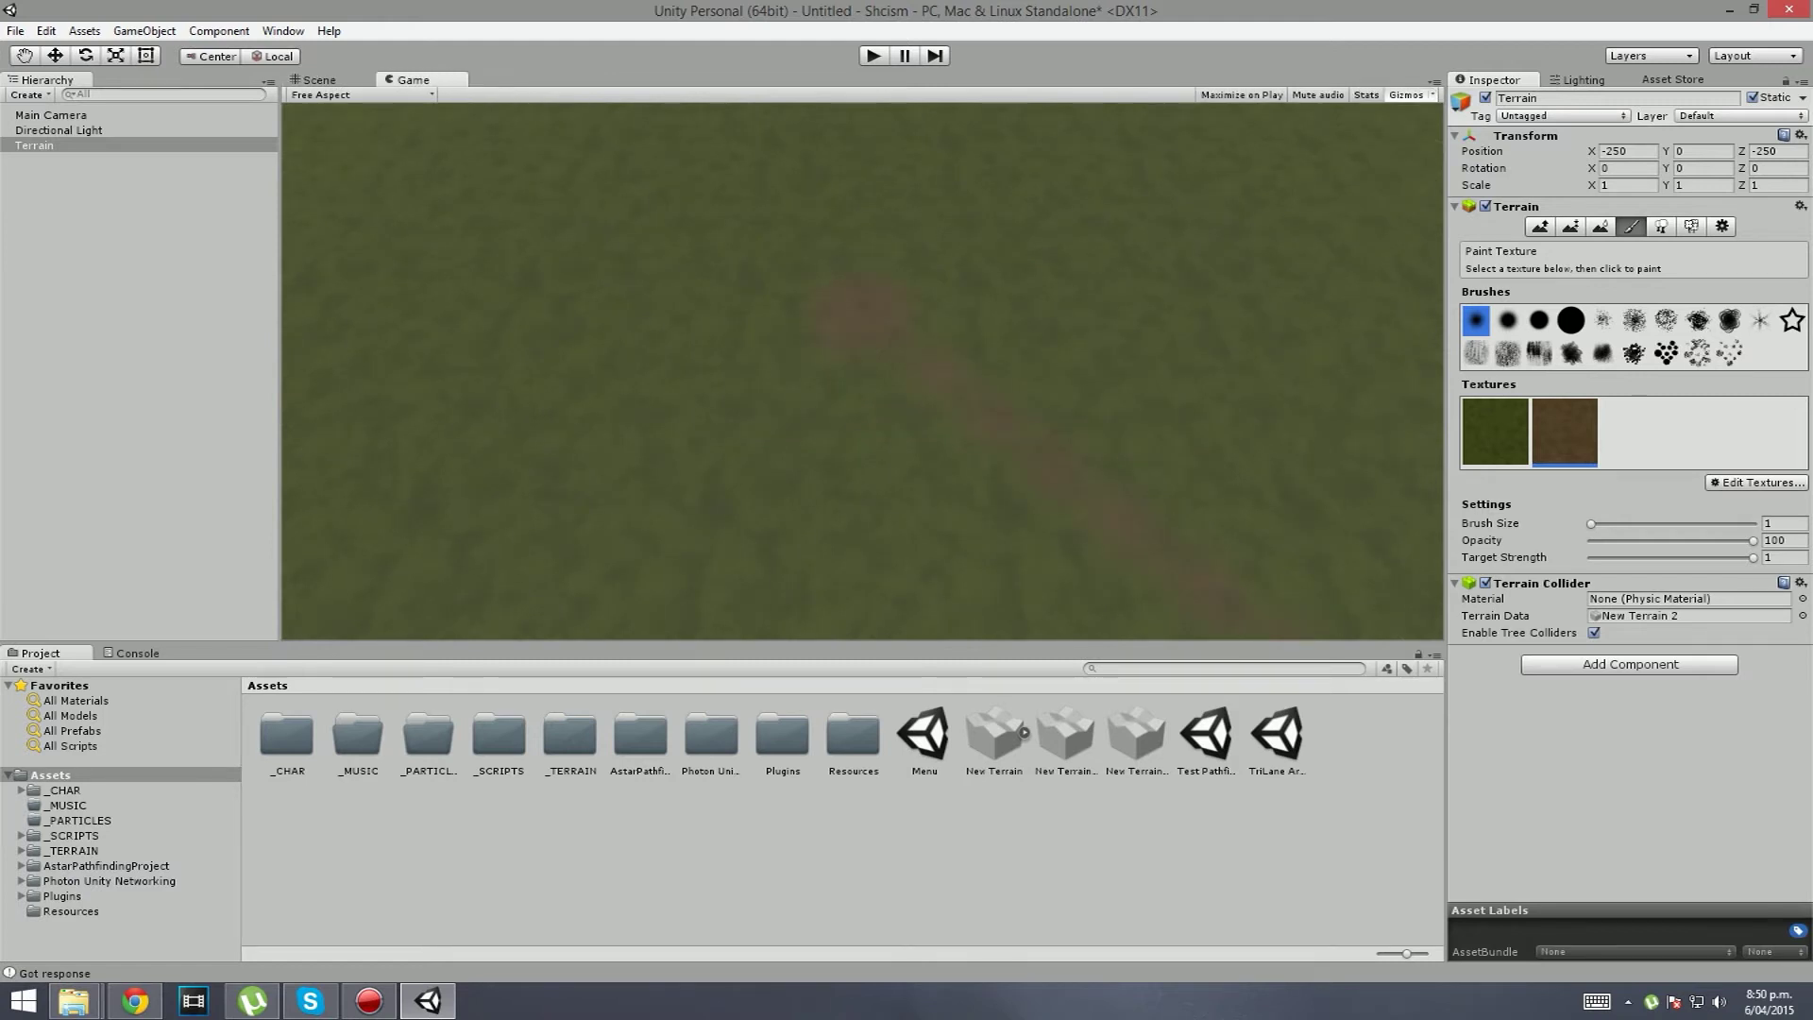
pyautogui.click(320, 81)
# Step: Extend the brown path from the centre spot in the opposite diagonal direction with the texture brush, widening its far end into a spot
pyautogui.keyDown('alt'); pyautogui.moveTo(906, 243); pyautogui.dragTo(981, 358); pyautogui.keyUp('alt')
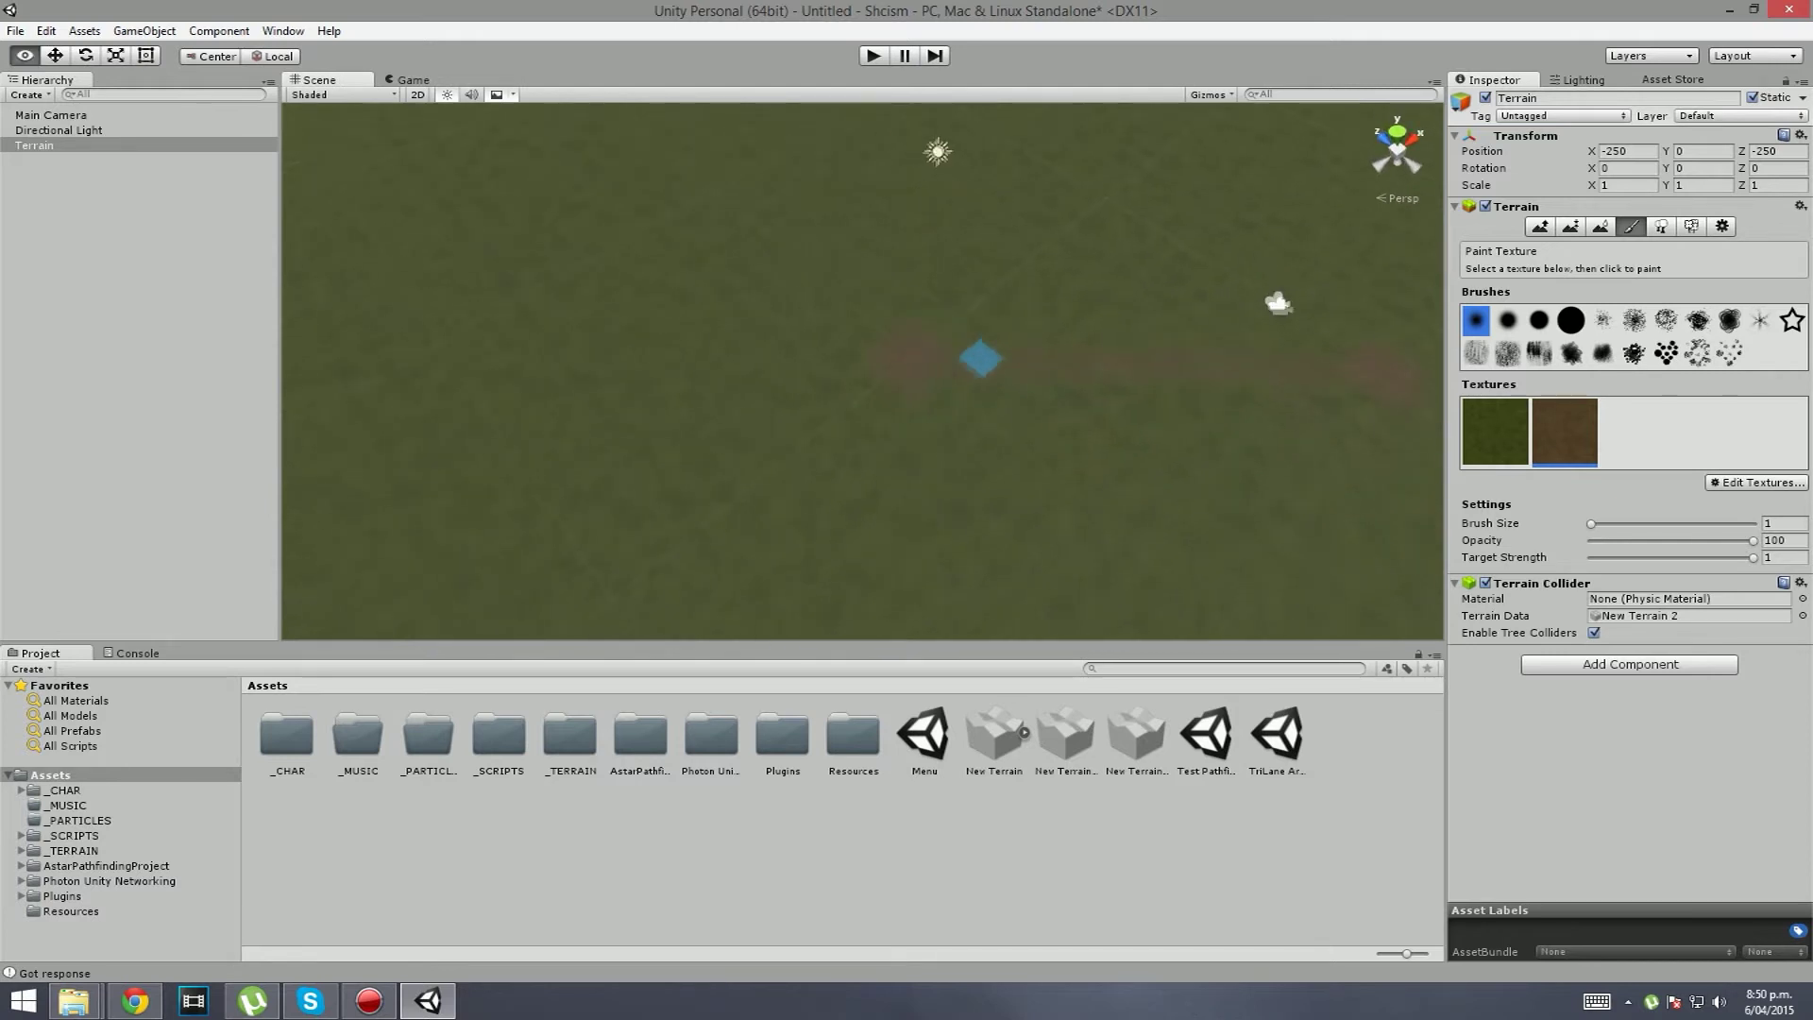
pyautogui.press('w')
pyautogui.moveTo(978, 357)
pyautogui.mouseDown(button='right')
pyautogui.moveTo(944, 355)
pyautogui.moveTo(973, 364)
pyautogui.mouseUp(button='right')
pyautogui.scroll(3, 973, 364)
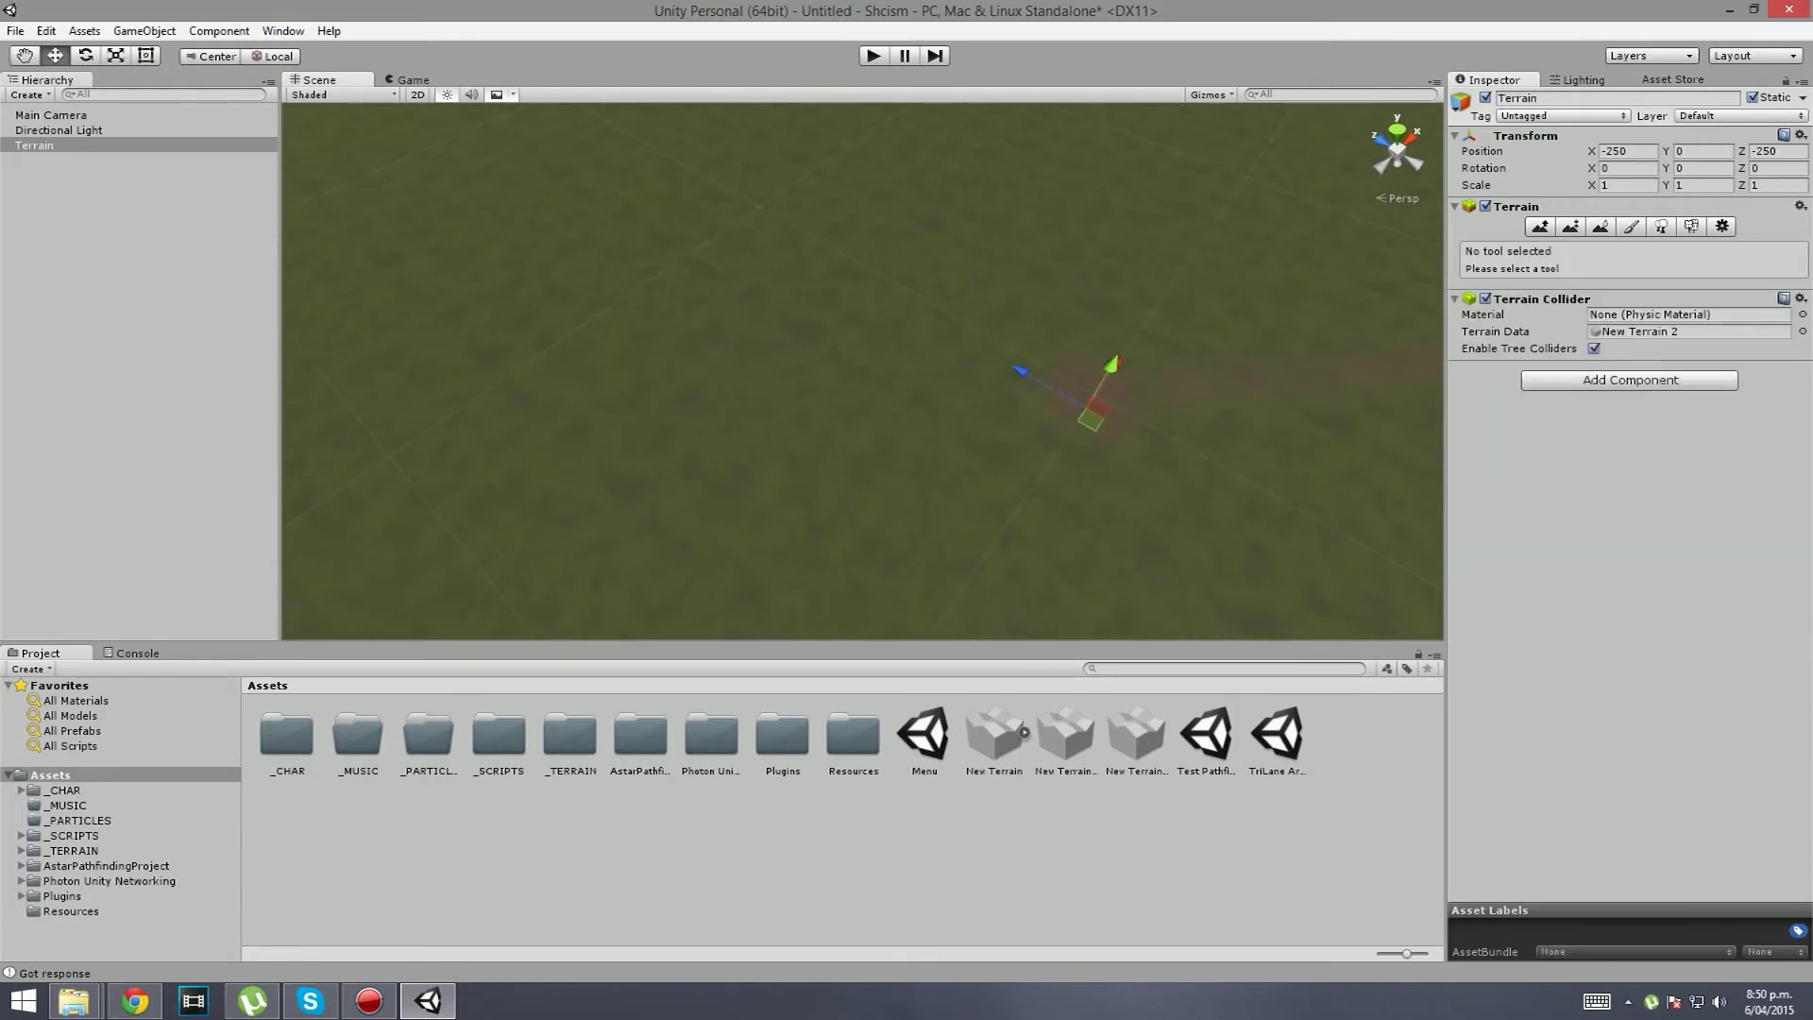
pyautogui.click(1631, 227)
pyautogui.moveTo(998, 405)
pyautogui.mouseDown()
pyautogui.moveTo(933, 408)
pyautogui.moveTo(893, 385)
pyautogui.moveTo(933, 409)
pyautogui.moveTo(642, 434)
pyautogui.mouseUp()
pyautogui.click(591, 438)
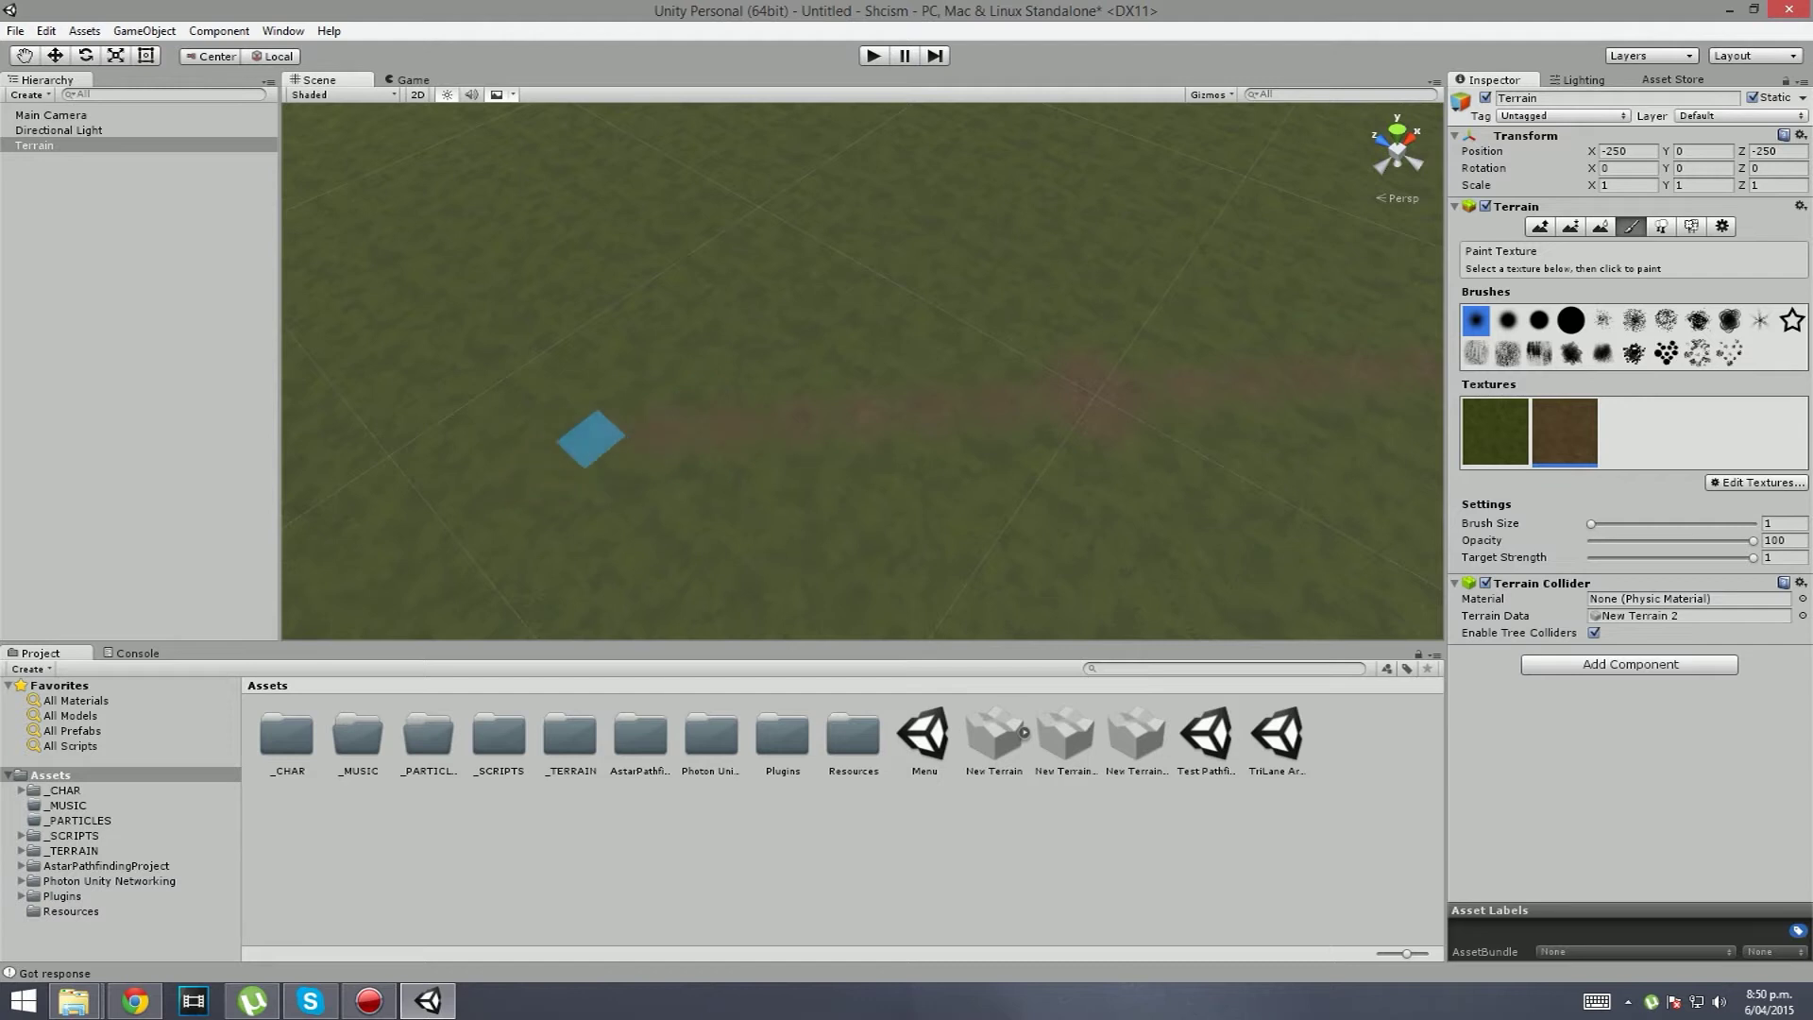
pyautogui.moveTo(499, 413)
pyautogui.mouseDown()
pyautogui.moveTo(518, 445)
pyautogui.moveTo(448, 451)
pyautogui.moveTo(494, 419)
pyautogui.mouseUp()
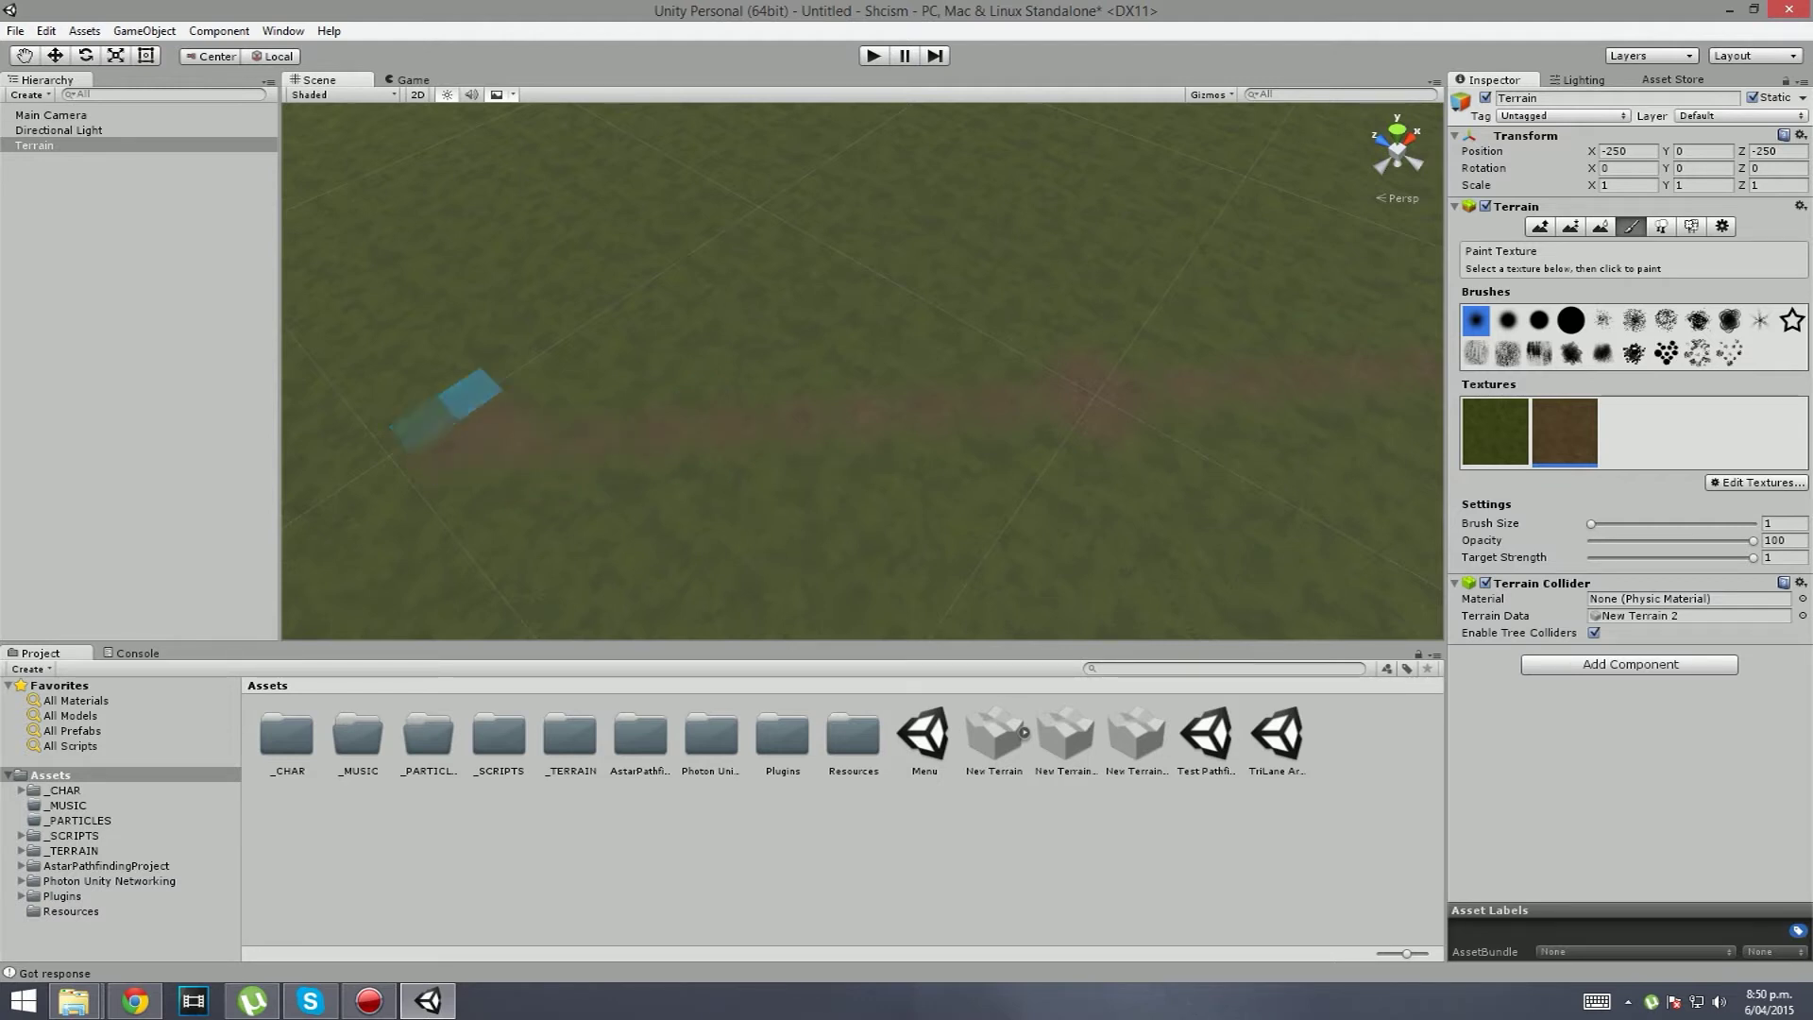
pyautogui.moveTo(469, 393)
pyautogui.mouseDown()
pyautogui.moveTo(421, 421)
pyautogui.moveTo(393, 485)
pyautogui.moveTo(372, 457)
pyautogui.moveTo(397, 444)
pyautogui.mouseUp()
# Step: Find the angelStatue among the project's models and place it at the far end of the newly extended path
pyautogui.scroll(-12, 982, 330)
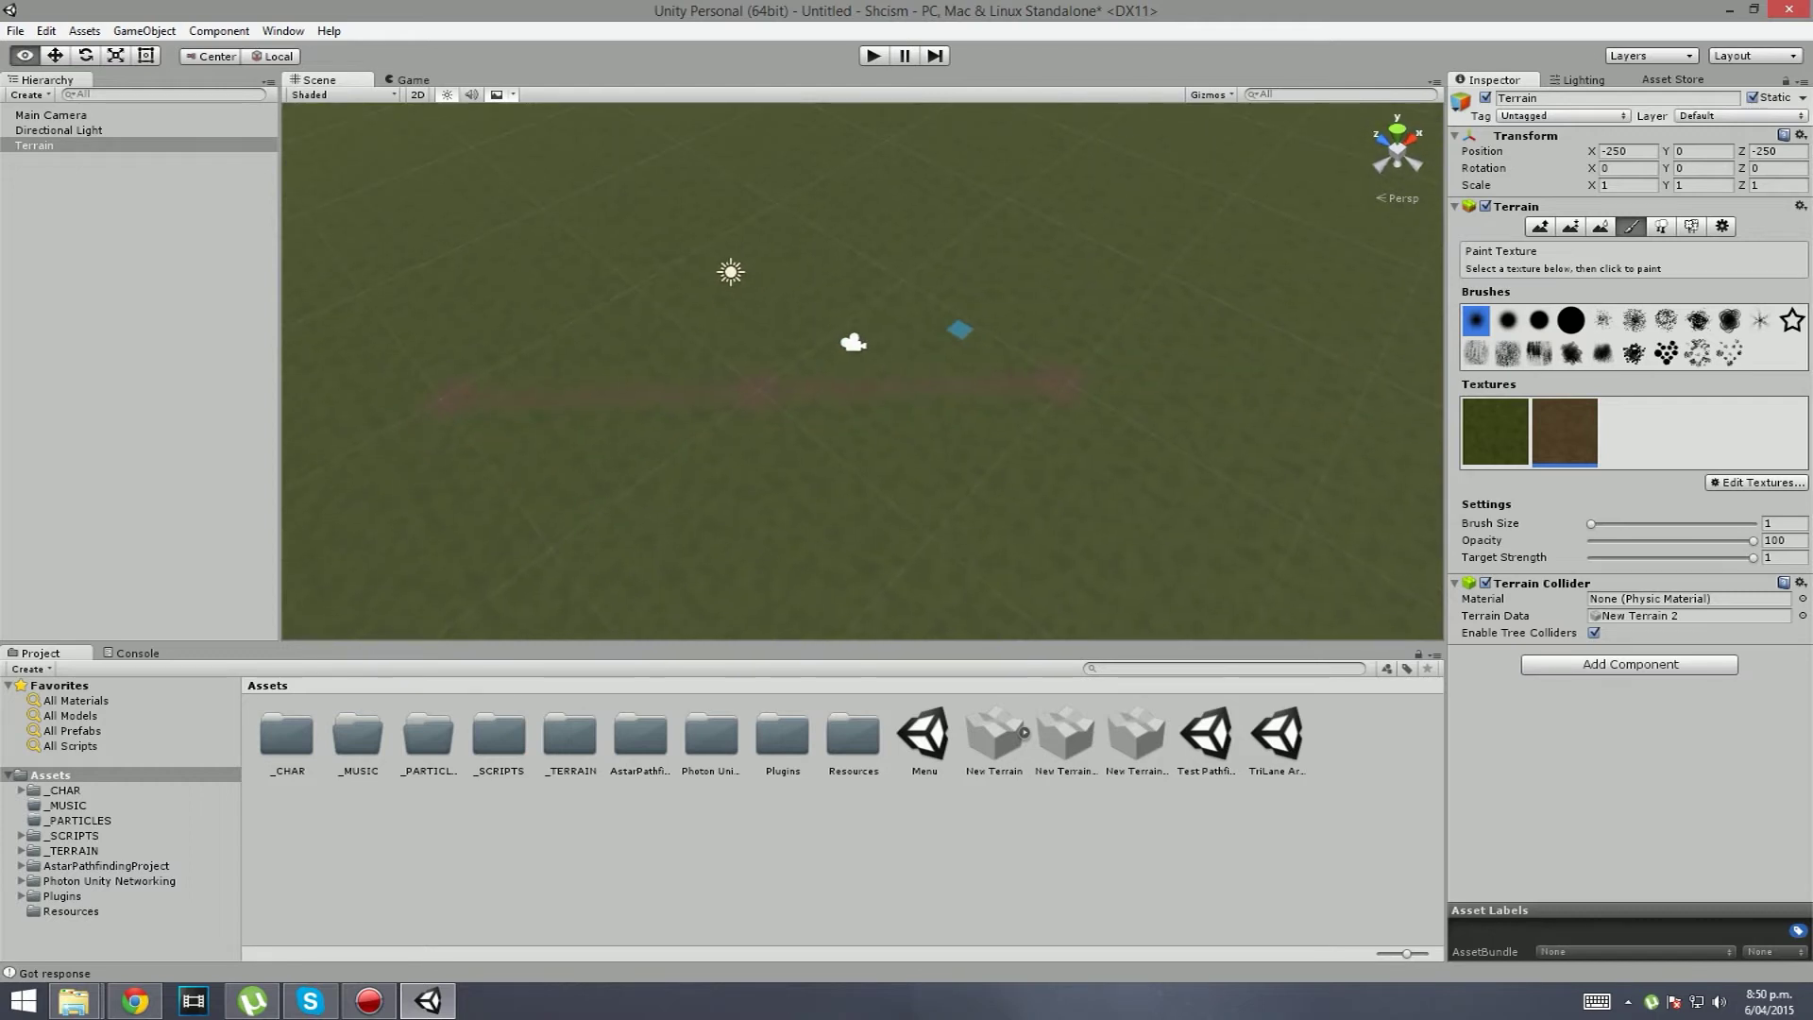
pyautogui.keyDown('alt'); pyautogui.moveTo(959, 328); pyautogui.dragTo(891, 253); pyautogui.keyUp('alt')
pyautogui.scroll(5, 746, 275)
pyautogui.click(71, 715)
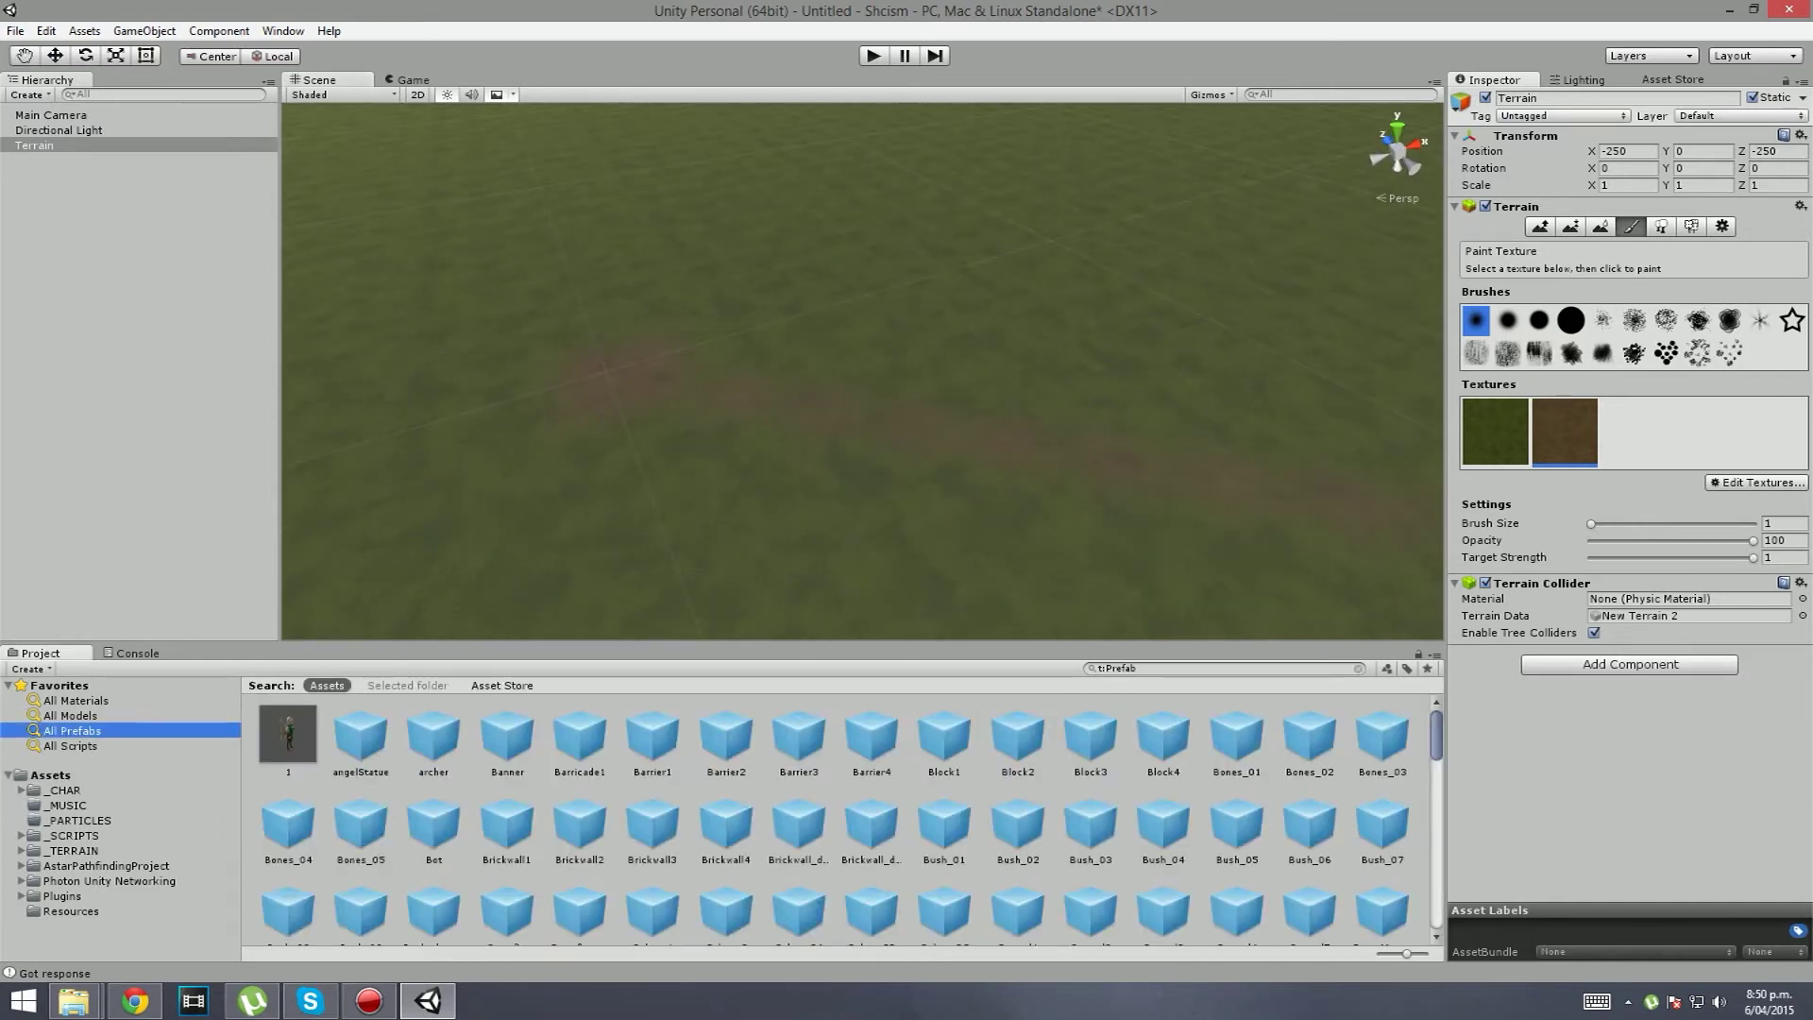
pyautogui.moveTo(288, 735); pyautogui.dragTo(613, 370)
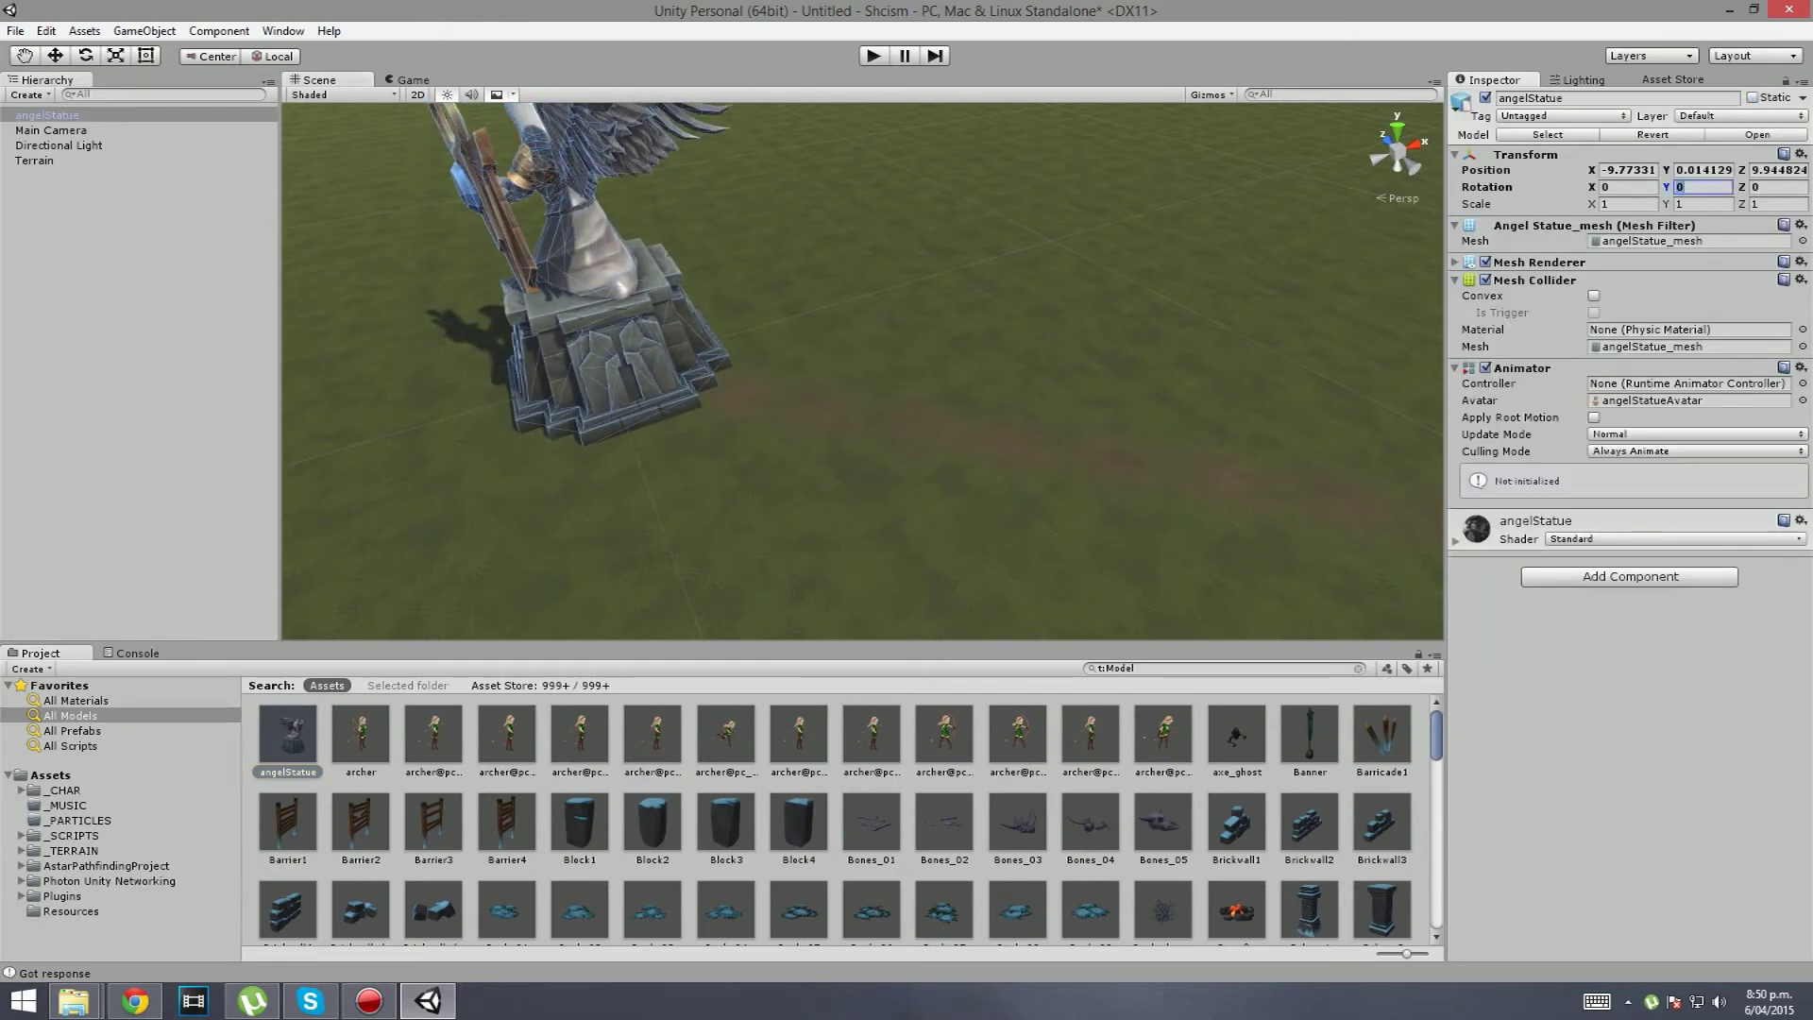
# Step: Try several Y rotations on the angel statue and settle on 180
pyautogui.write('-45')
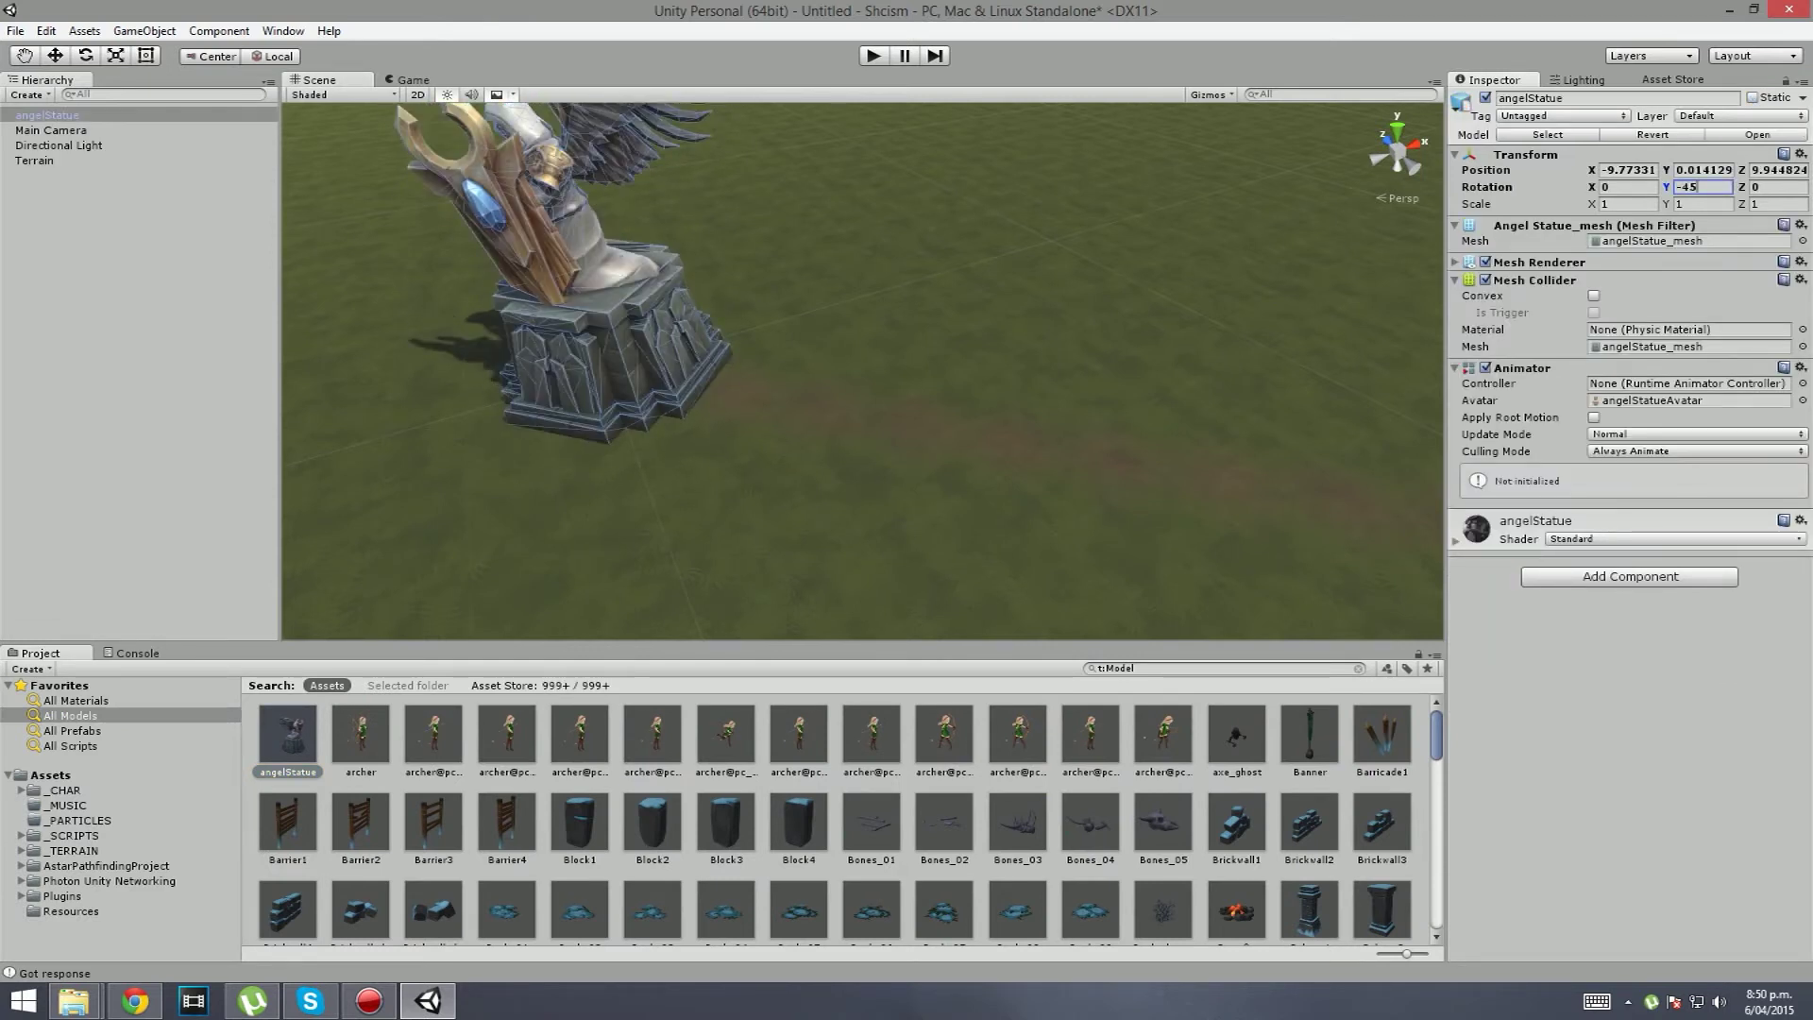
pyautogui.write('90')
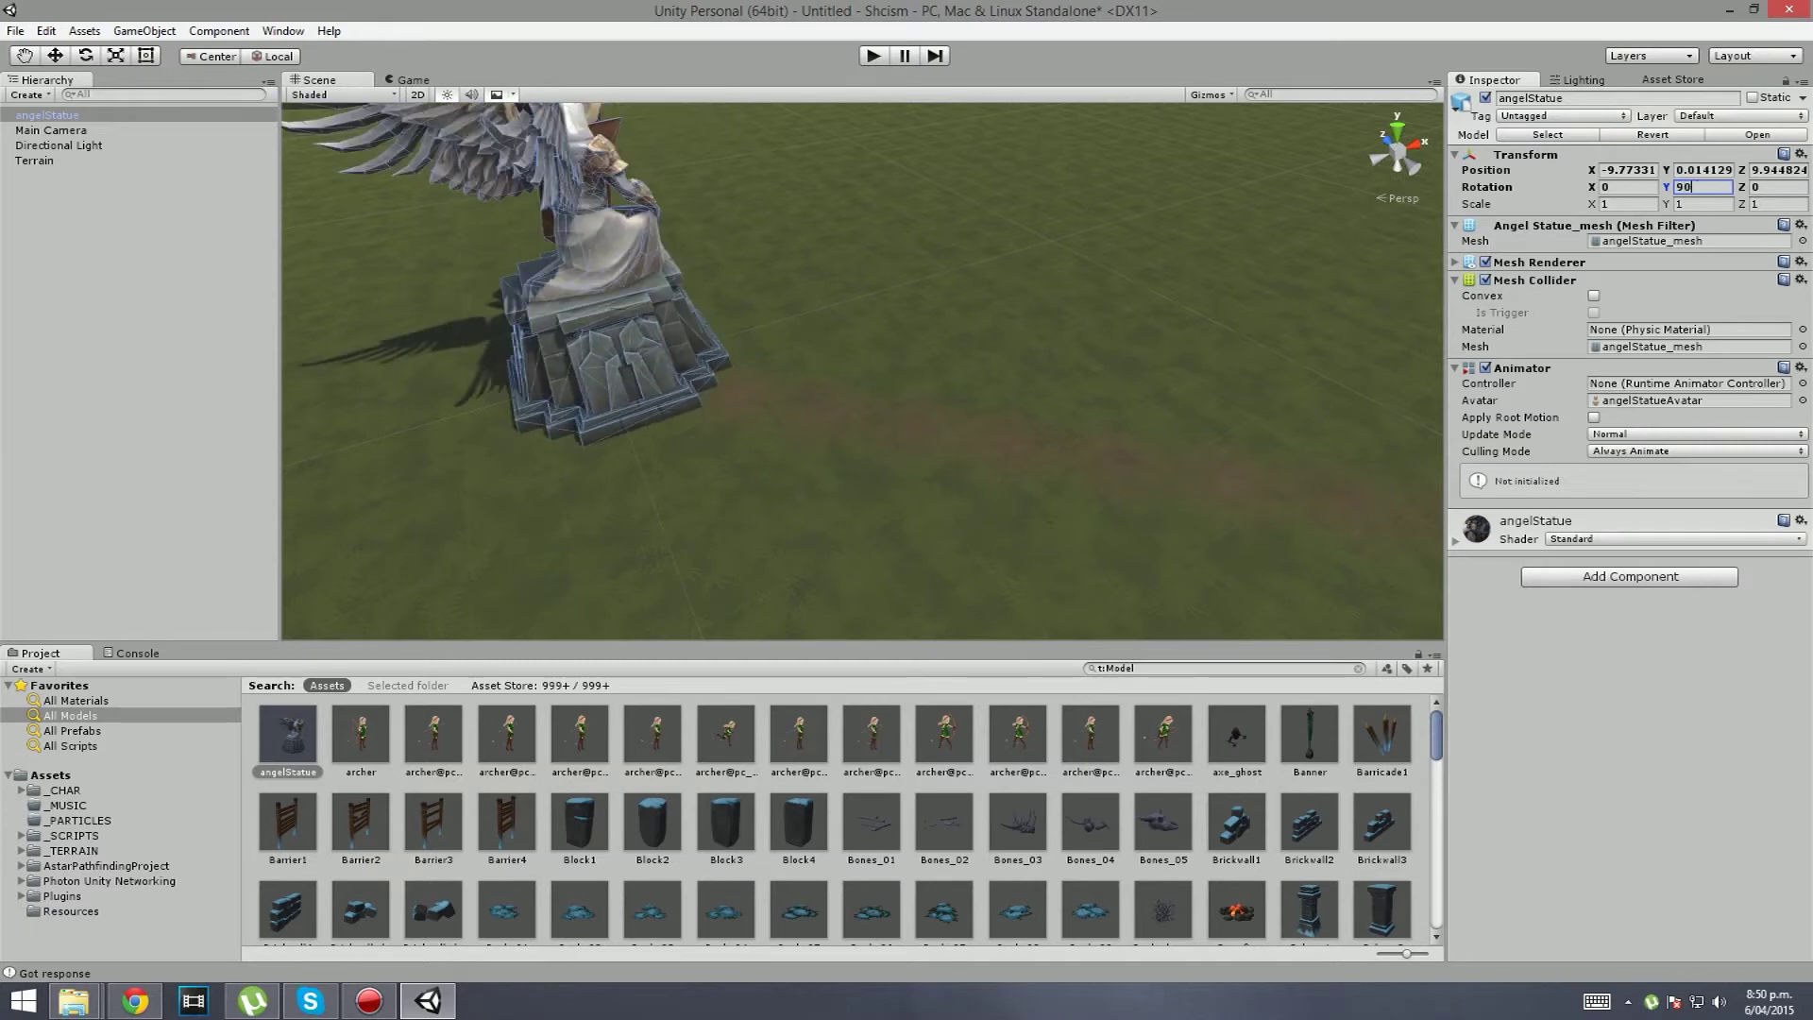
pyautogui.moveTo(1667, 187); pyautogui.dragTo(1784, 187)
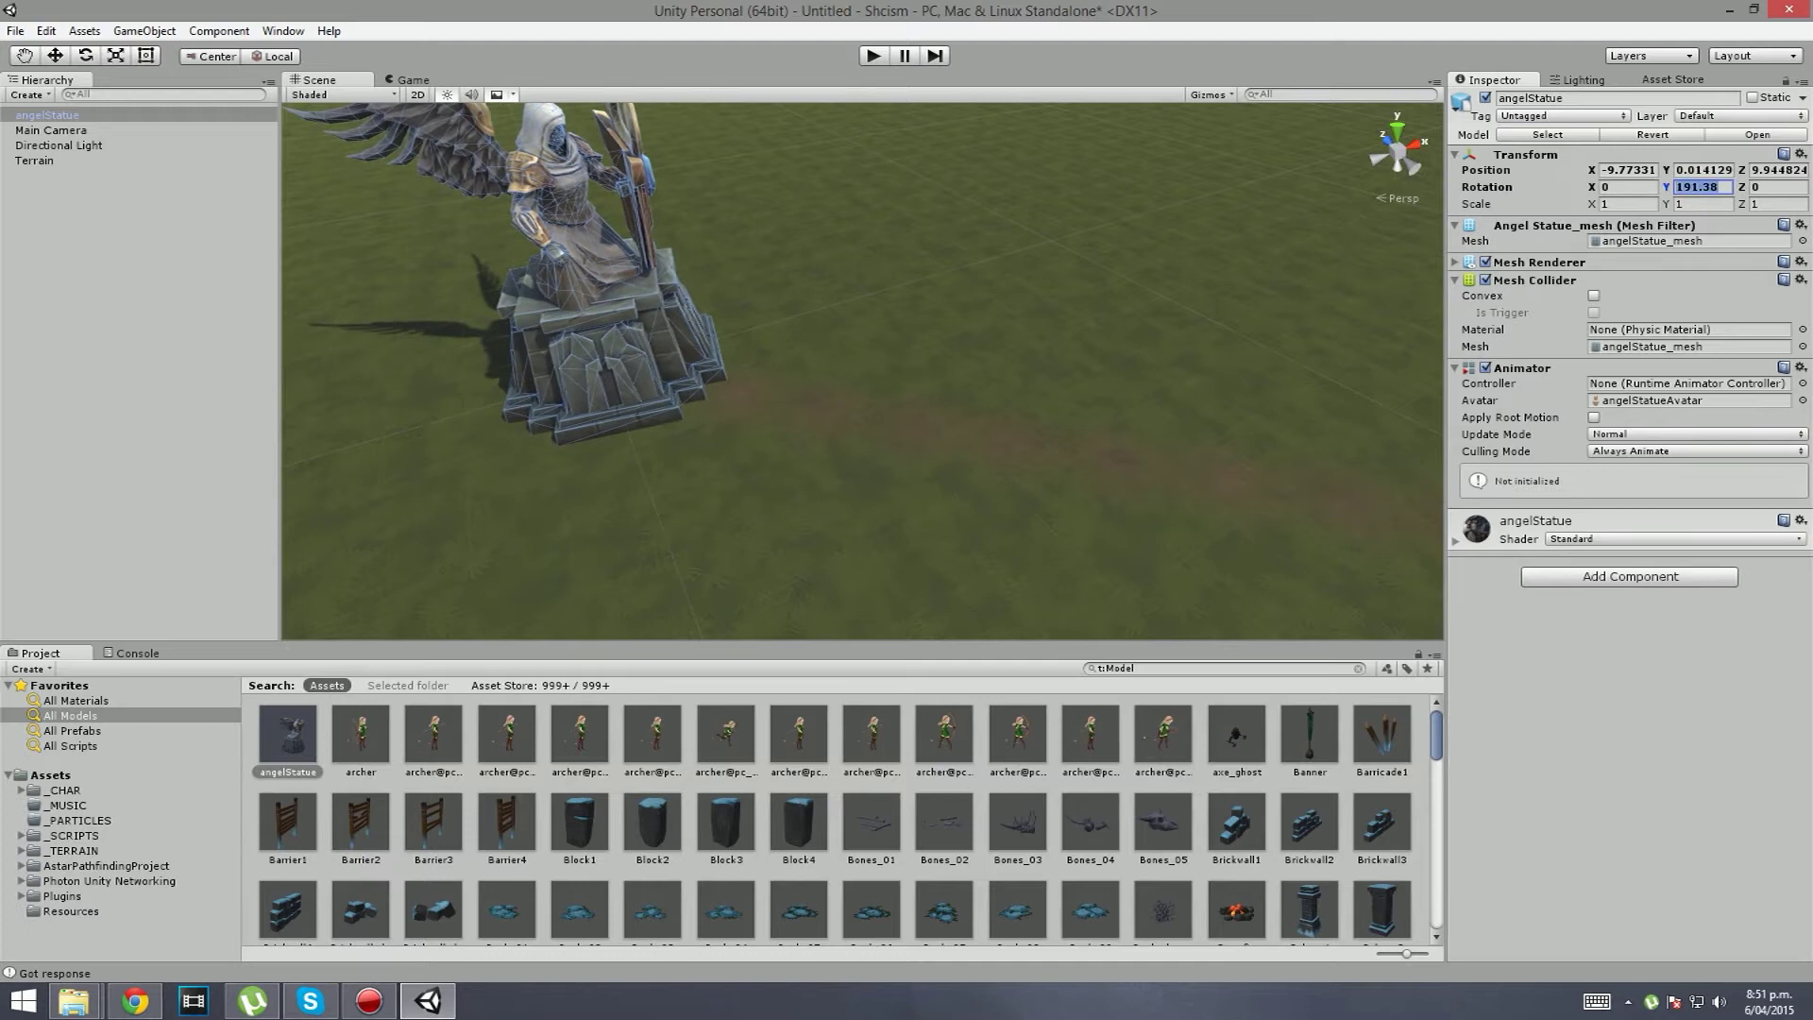
pyautogui.write('180')
pyautogui.press('s')
pyautogui.moveTo(863, 378); pyautogui.dragTo(821, 307, button='right')
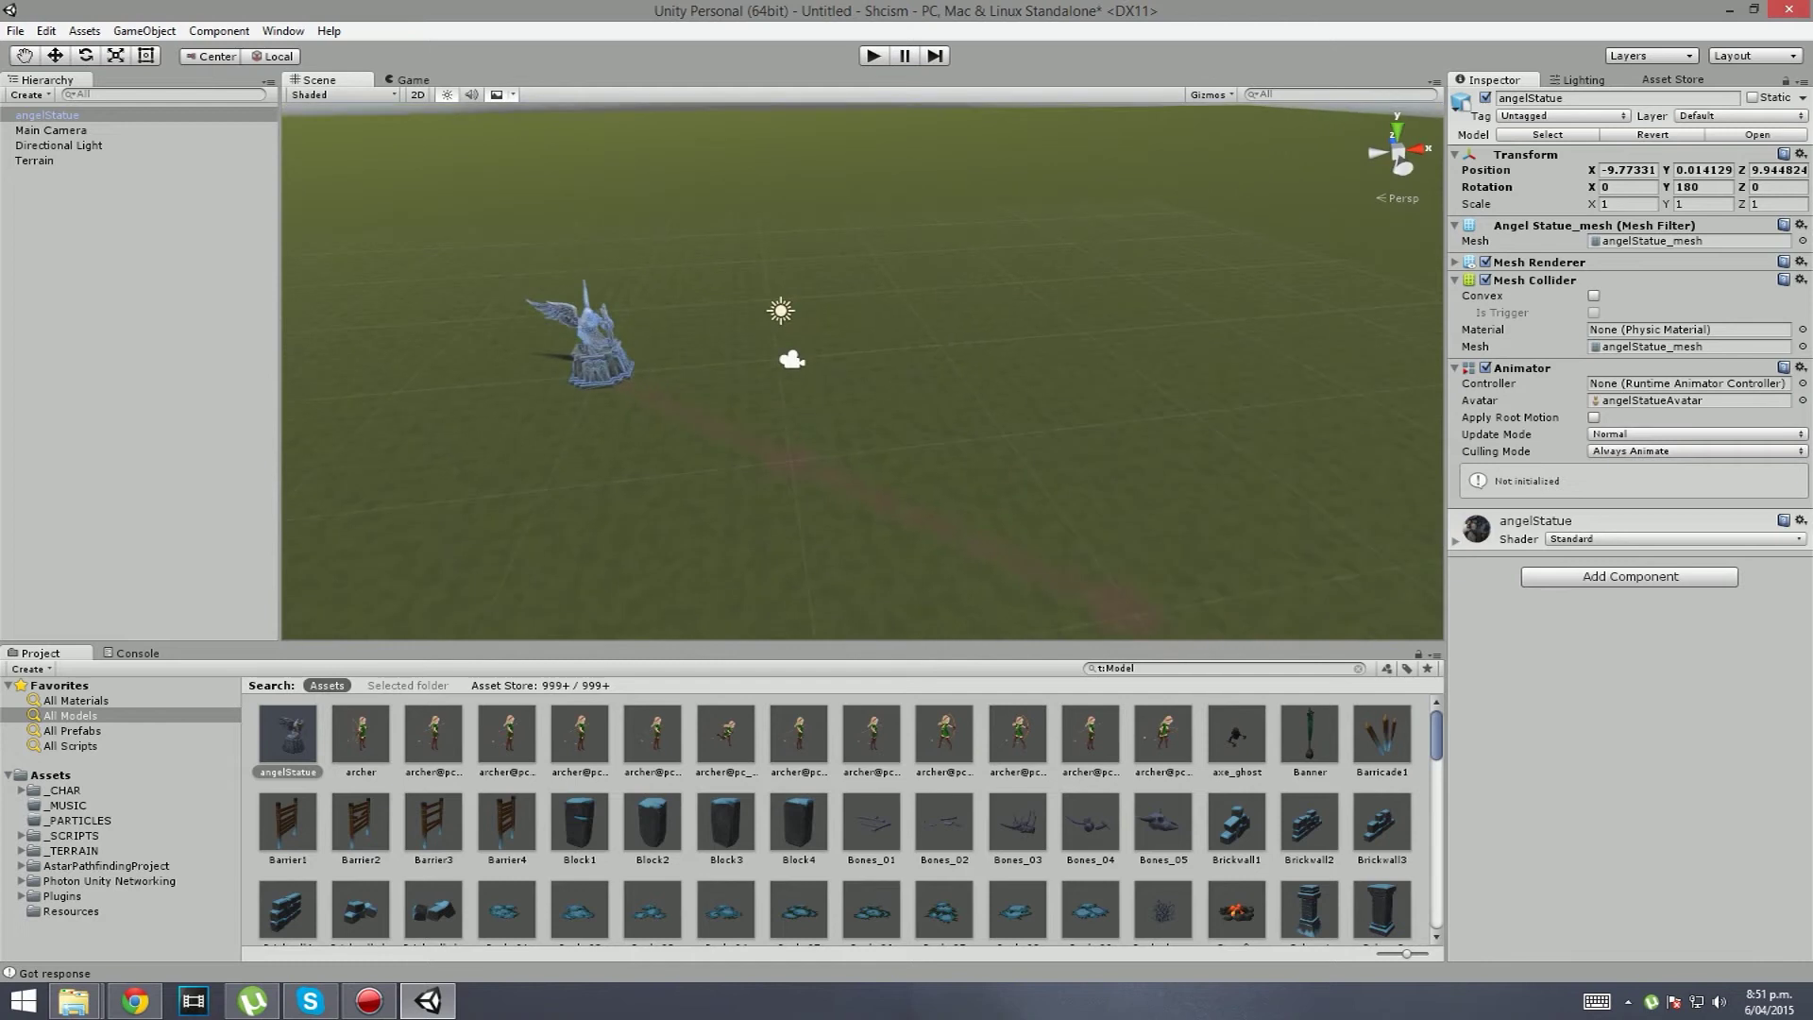
pyautogui.click(47, 115)
pyautogui.click(1628, 171)
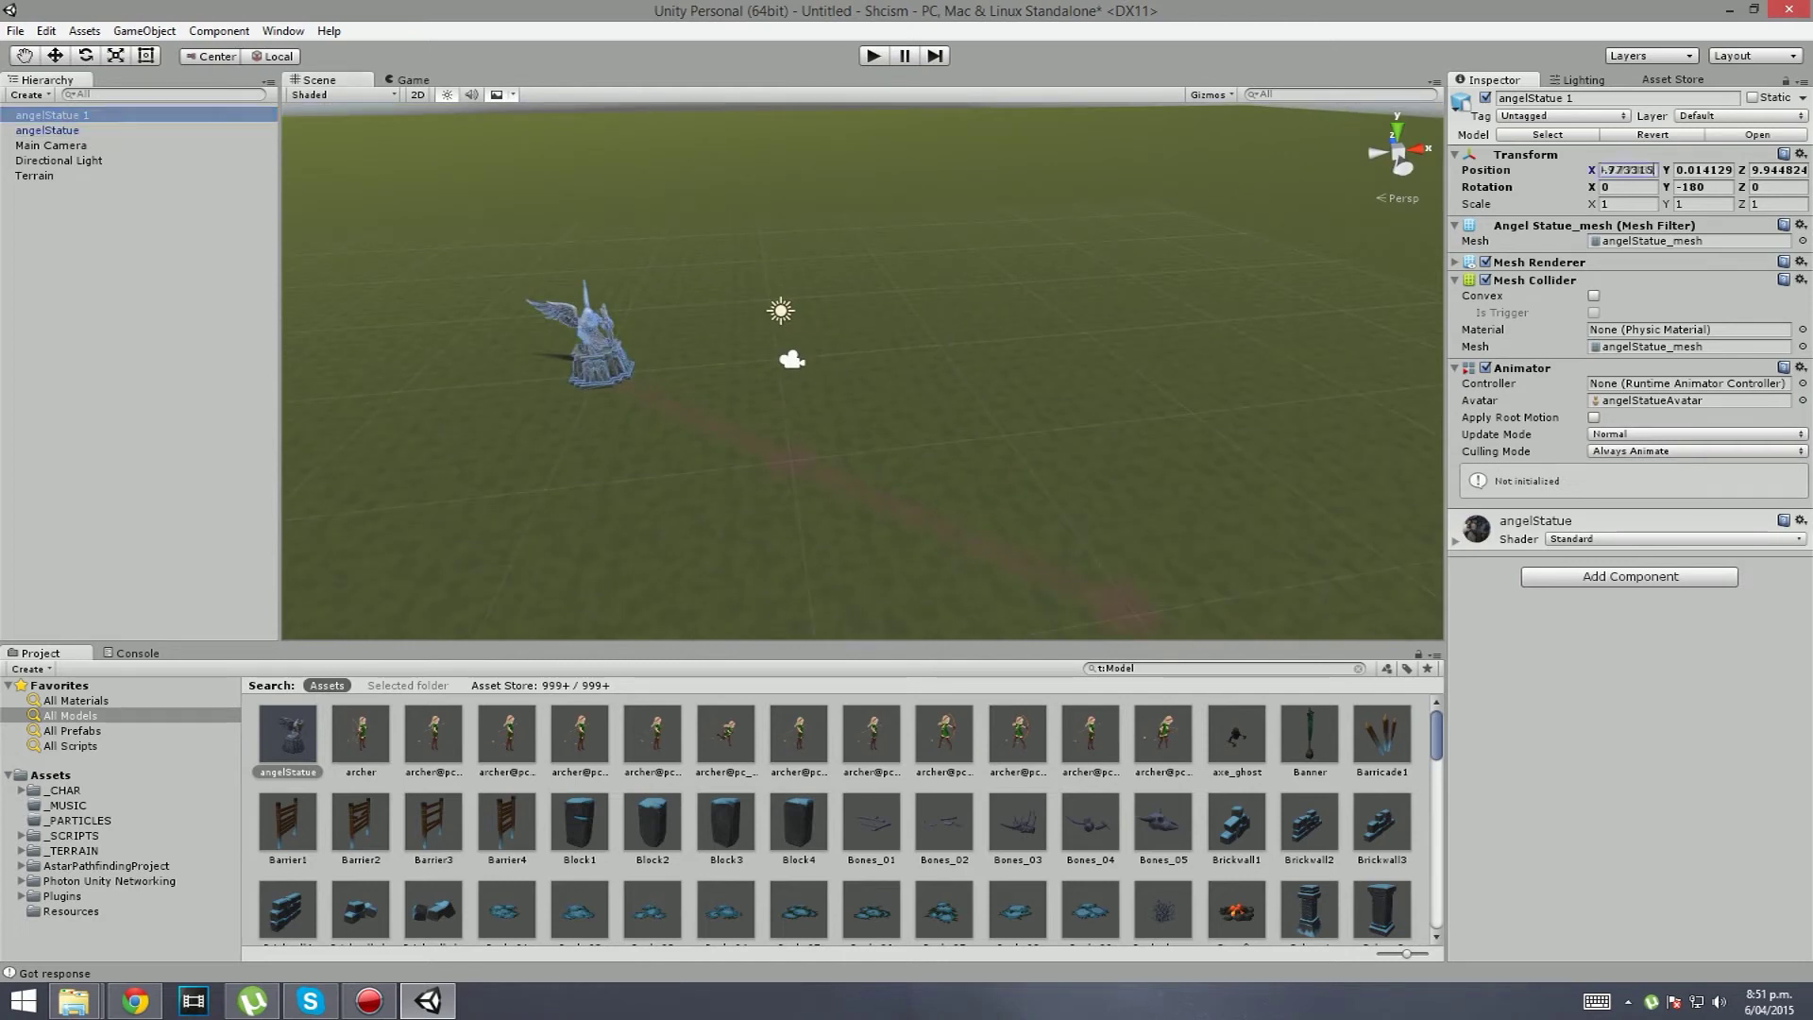
pyautogui.write('-10')
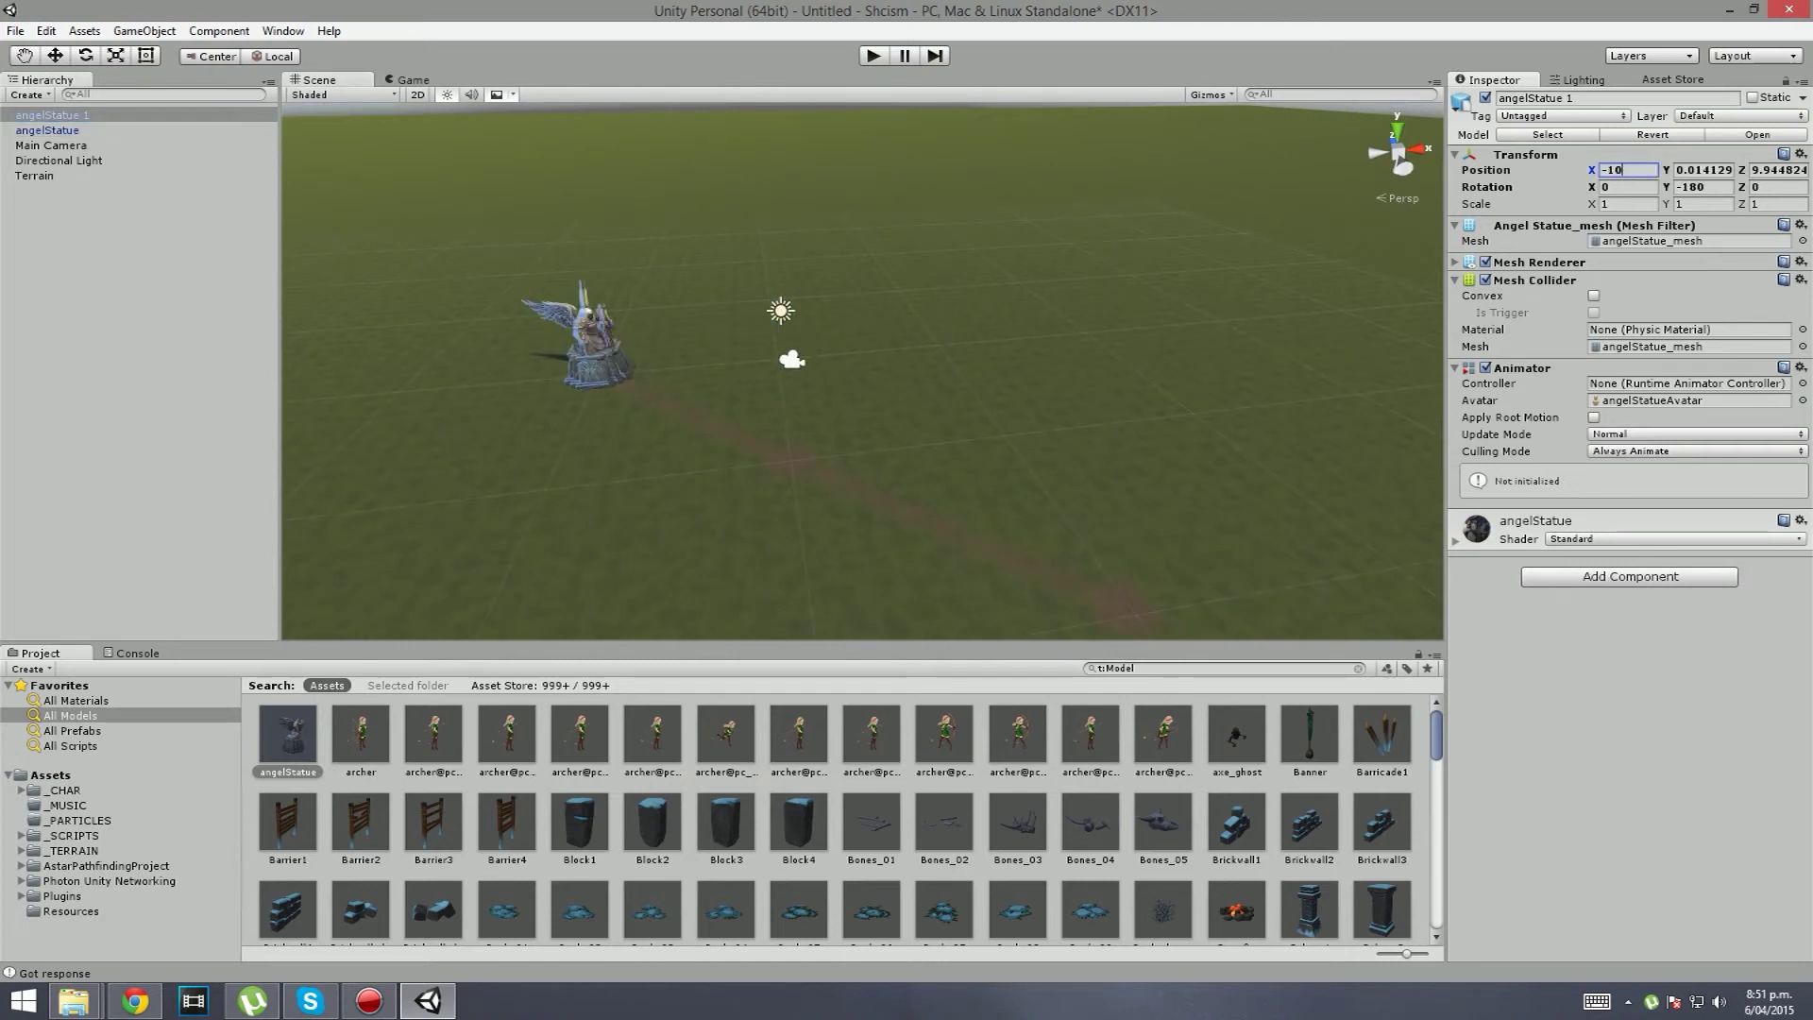
pyautogui.moveTo(850, 378); pyautogui.dragTo(835, 353, button='right')
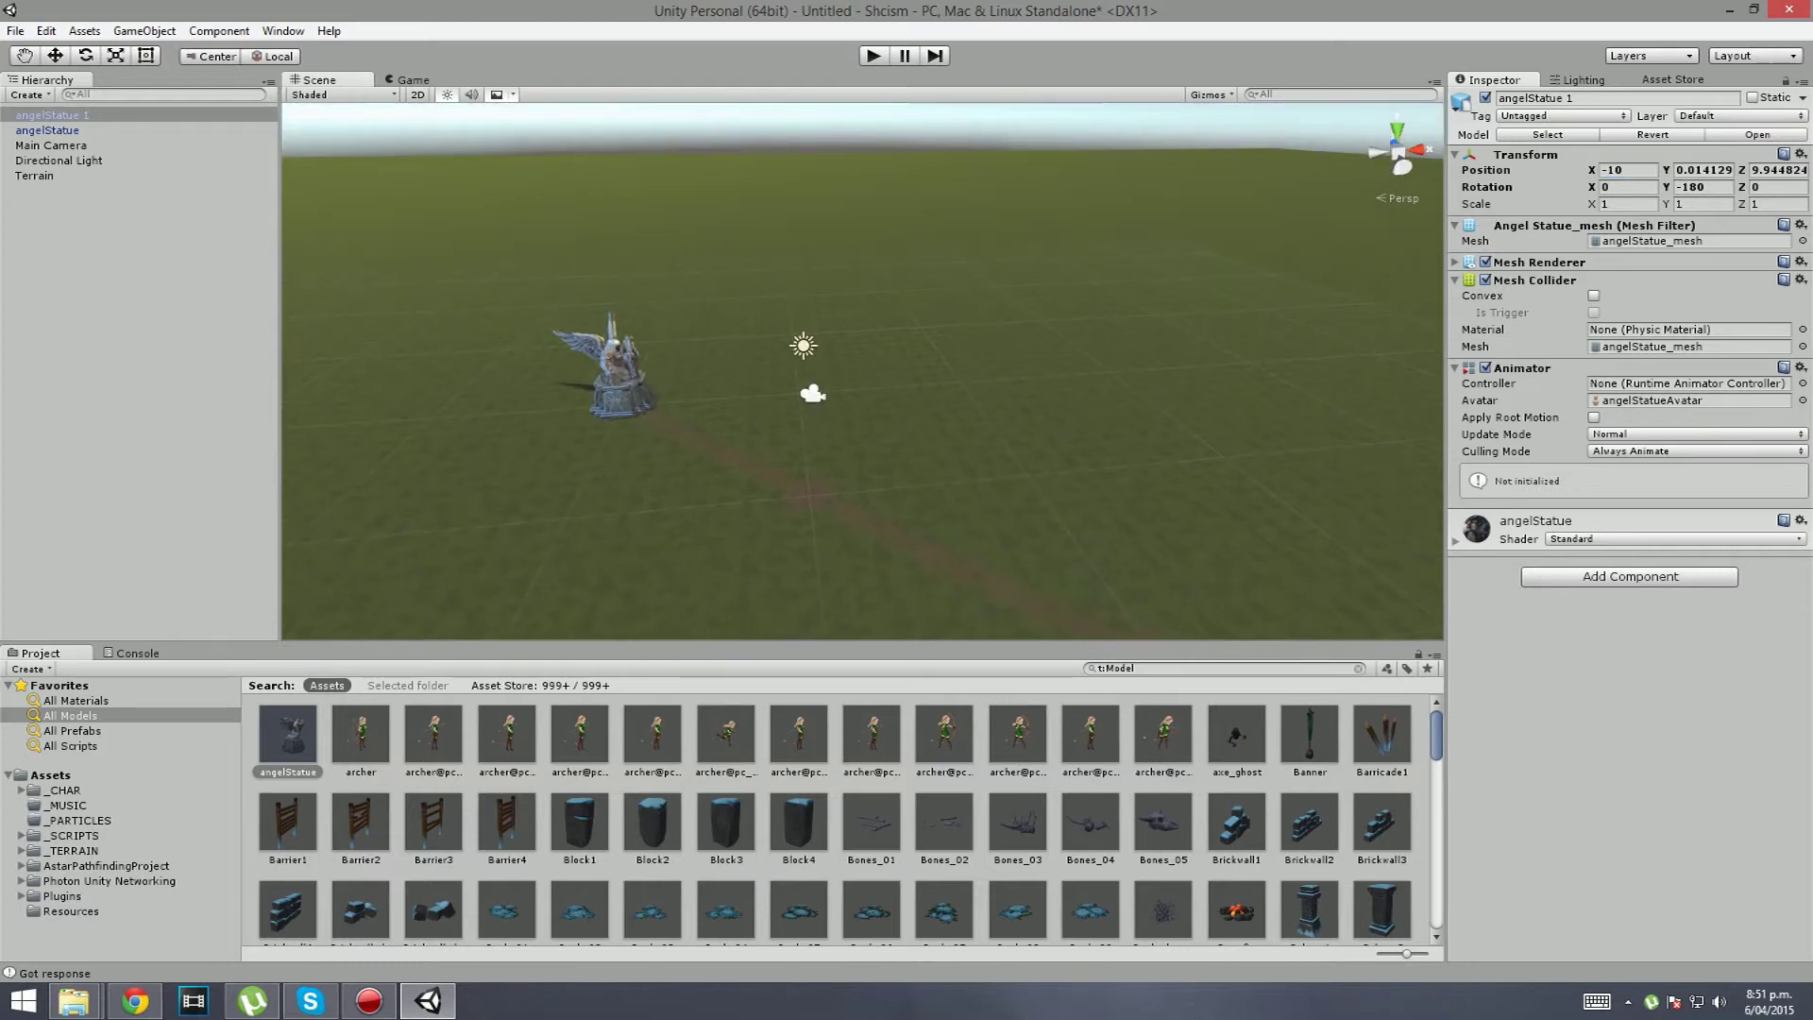
pyautogui.click(52, 115)
pyautogui.press('Delete')
# Step: Set the angel statue's position to X -10, Y 0, Z 10 and check its placement at the path's end
pyautogui.click(52, 116)
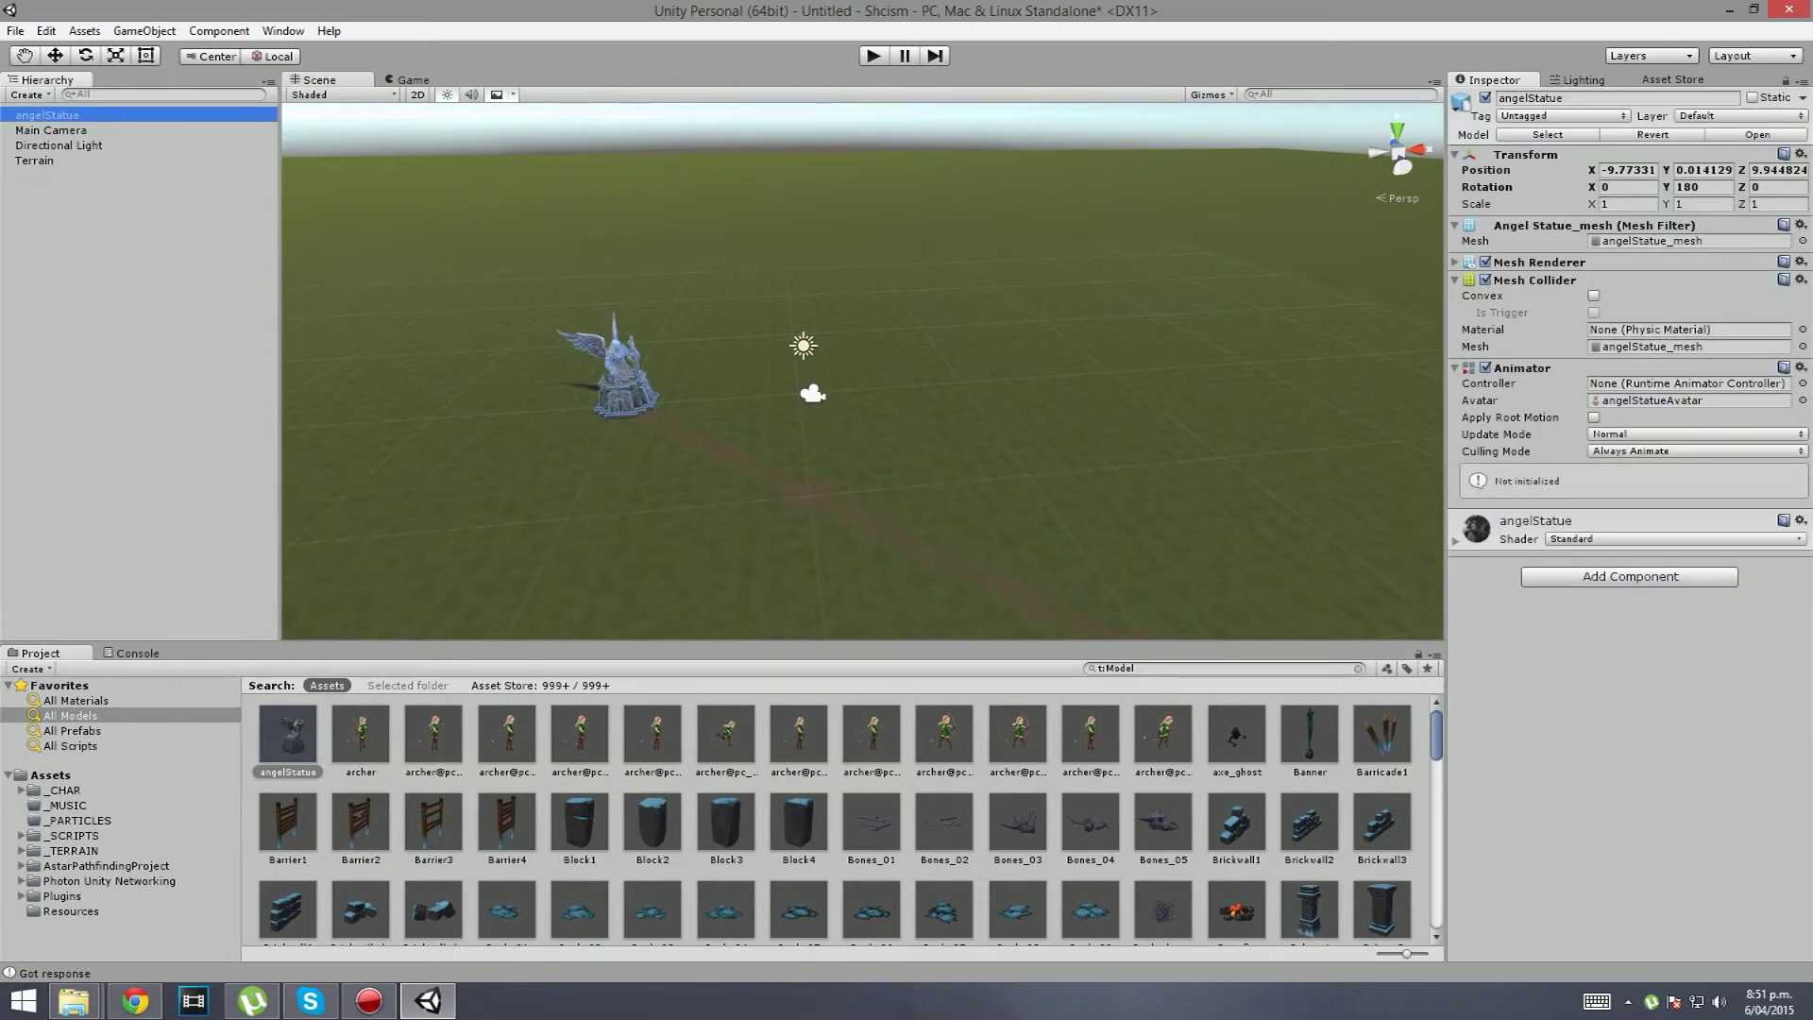
pyautogui.click(1628, 171)
pyautogui.write('-10')
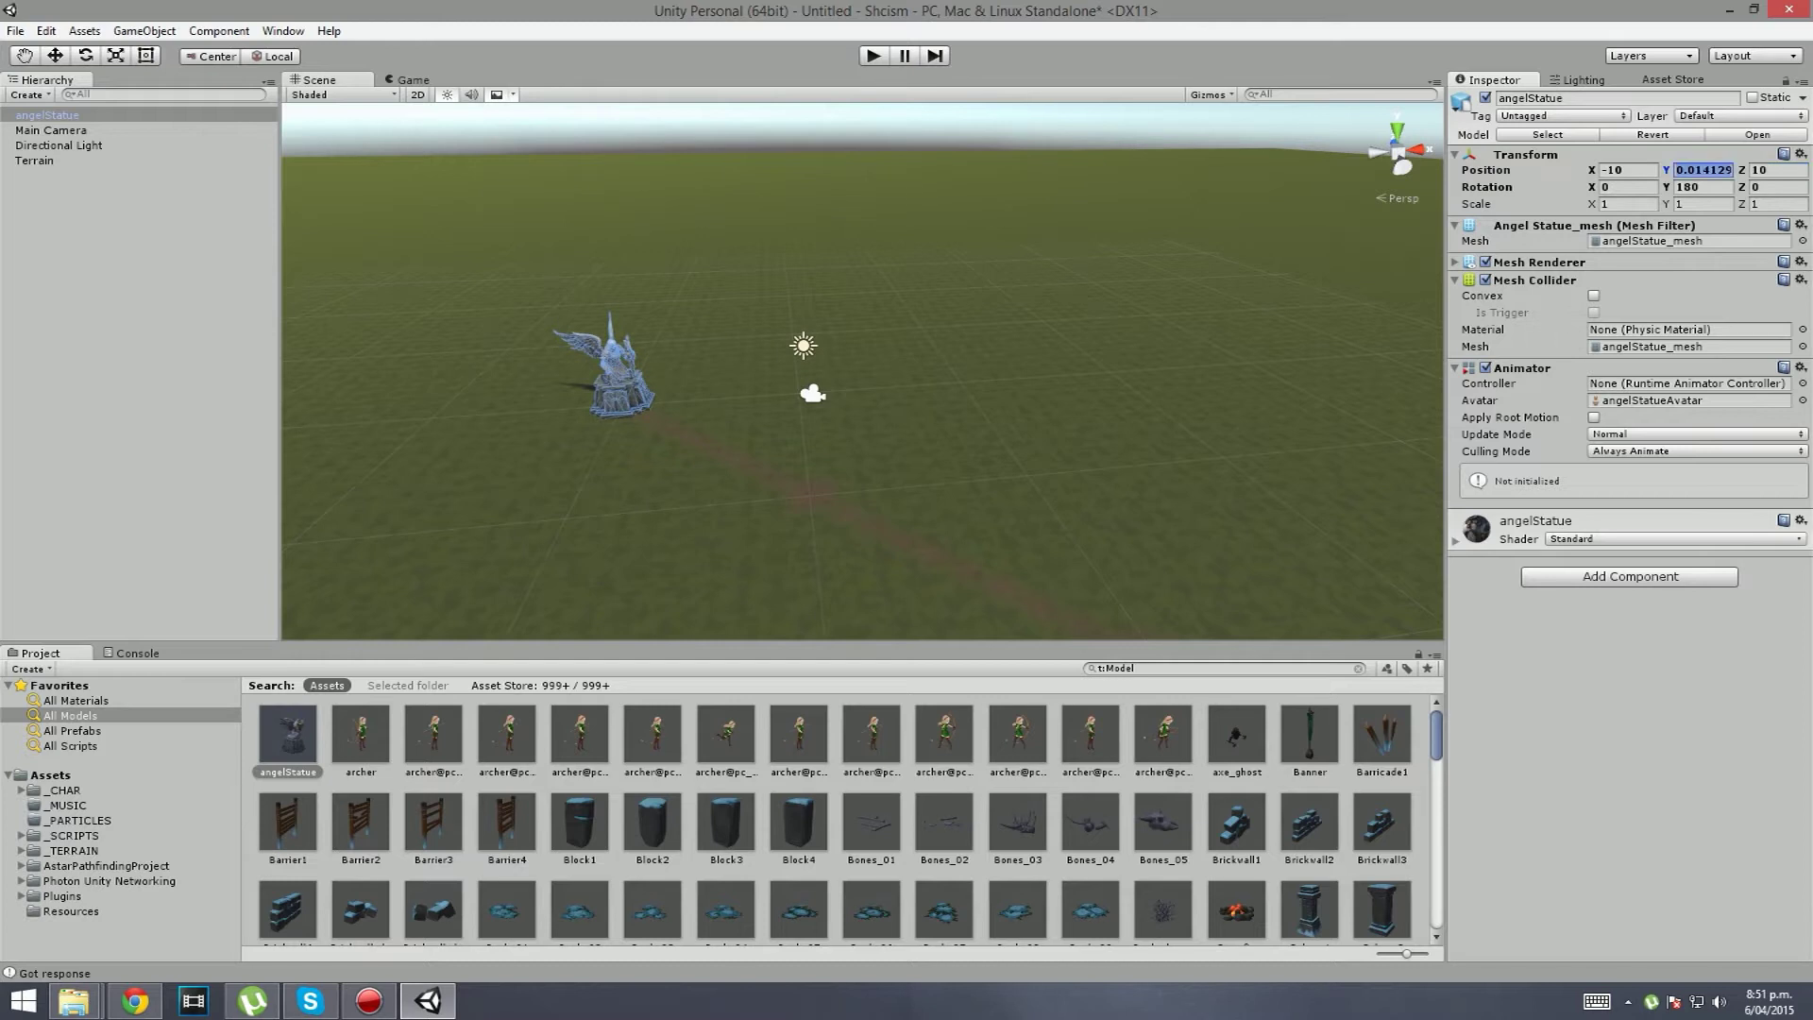
pyautogui.moveTo(897, 311); pyautogui.dragTo(968, 300, button='right')
pyautogui.press('w')
pyautogui.click(864, 222)
pyautogui.press('w')
pyautogui.press('s')
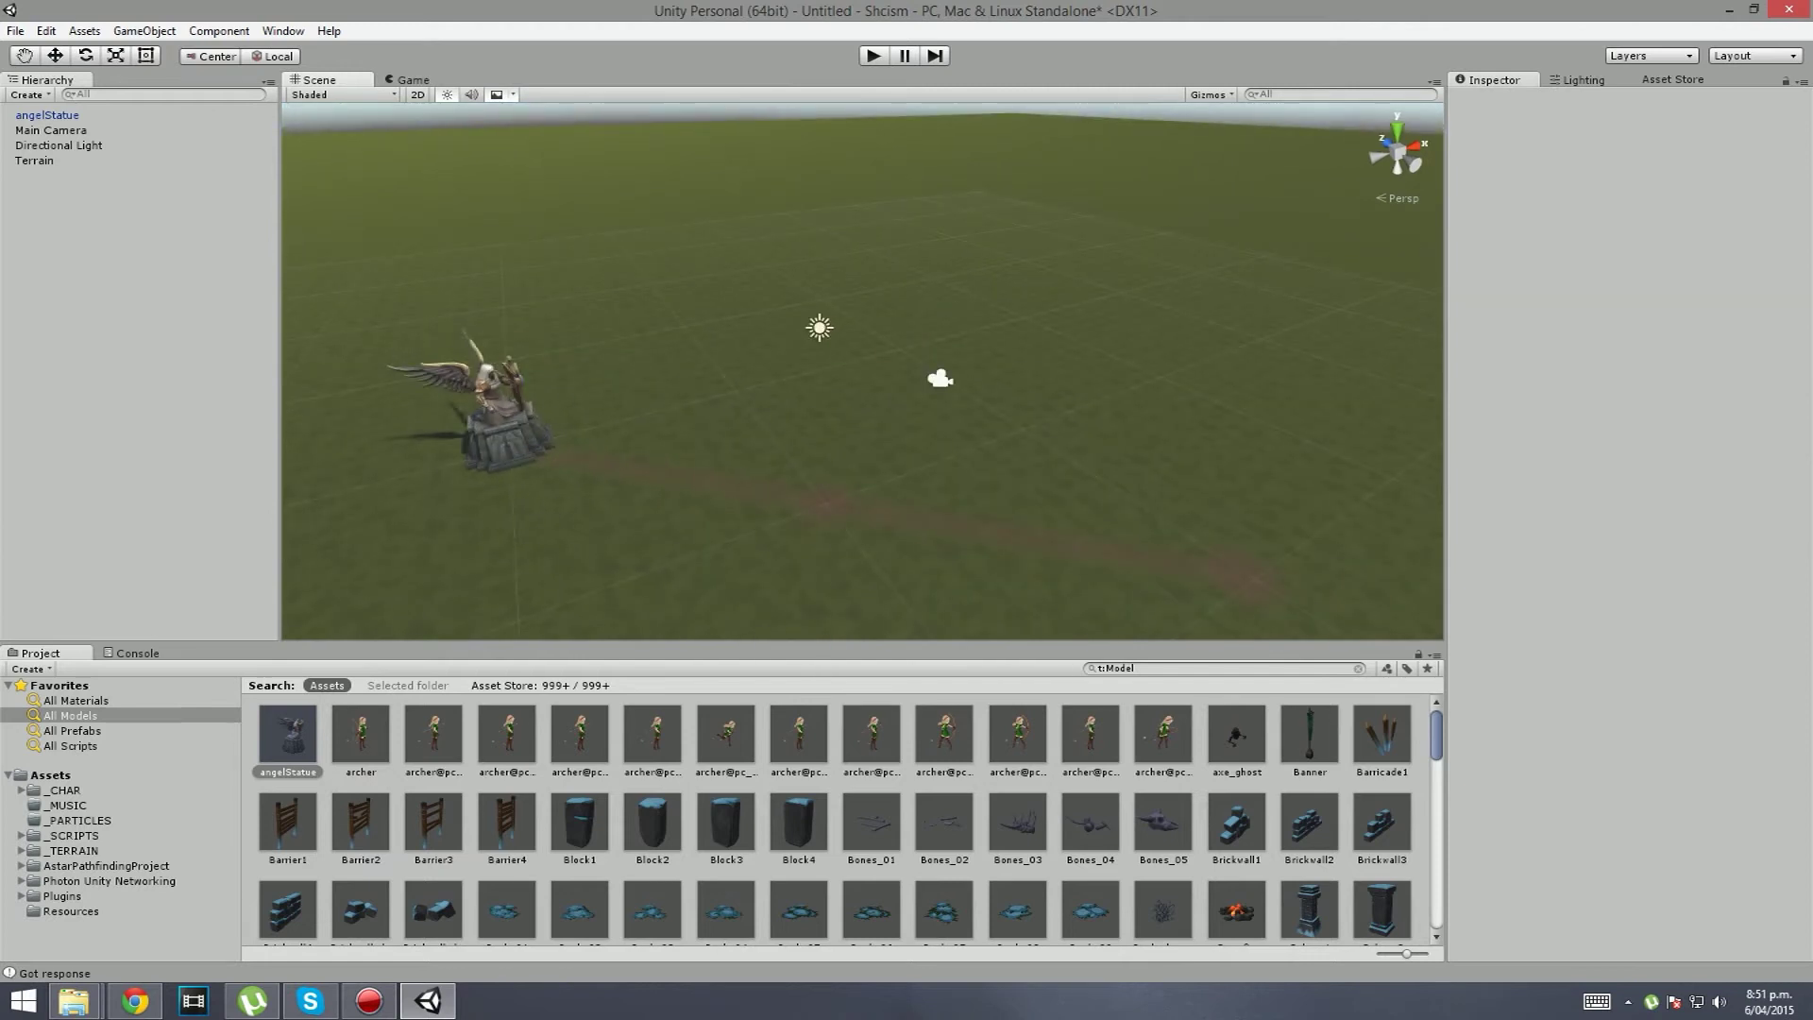
# Step: Duplicate the angel statue and move the copy to X 10, Z -10 at the opposite end of the path
pyautogui.click(51, 131)
pyautogui.click(47, 115)
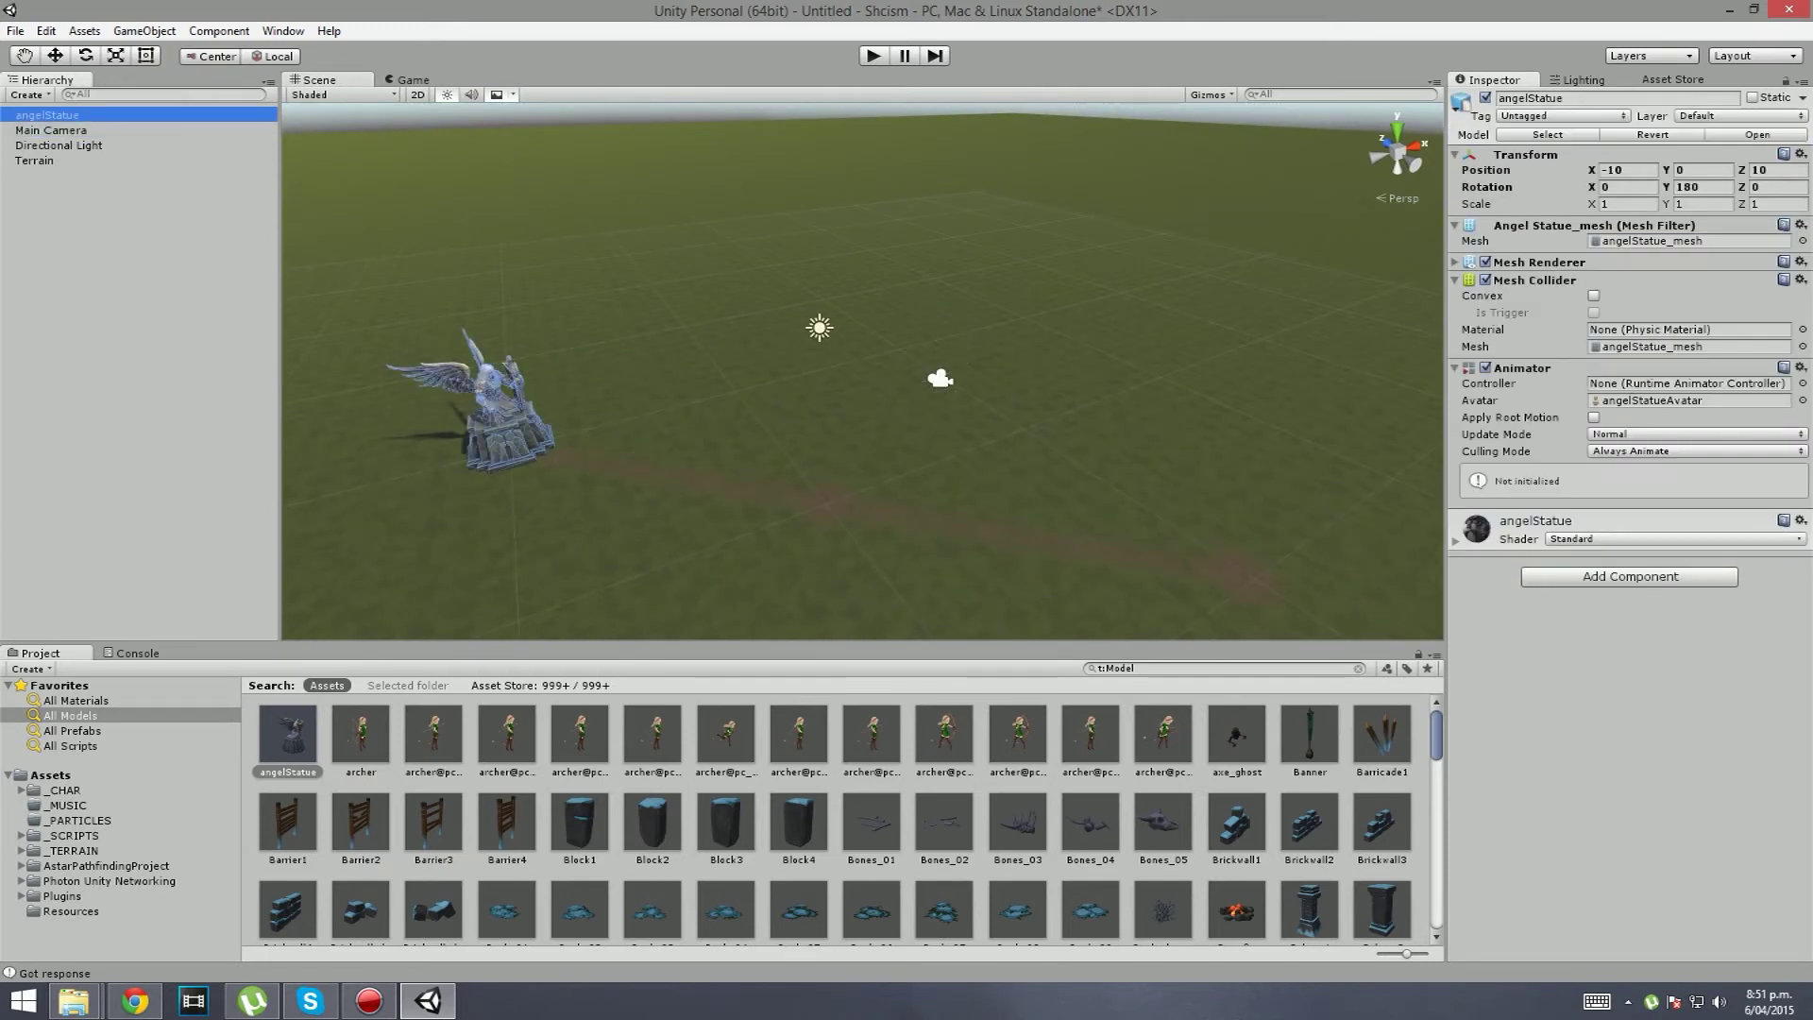
pyautogui.moveTo(699, 321); pyautogui.dragTo(789, 319, button='right')
pyautogui.hotkey('ctrl', 'd')
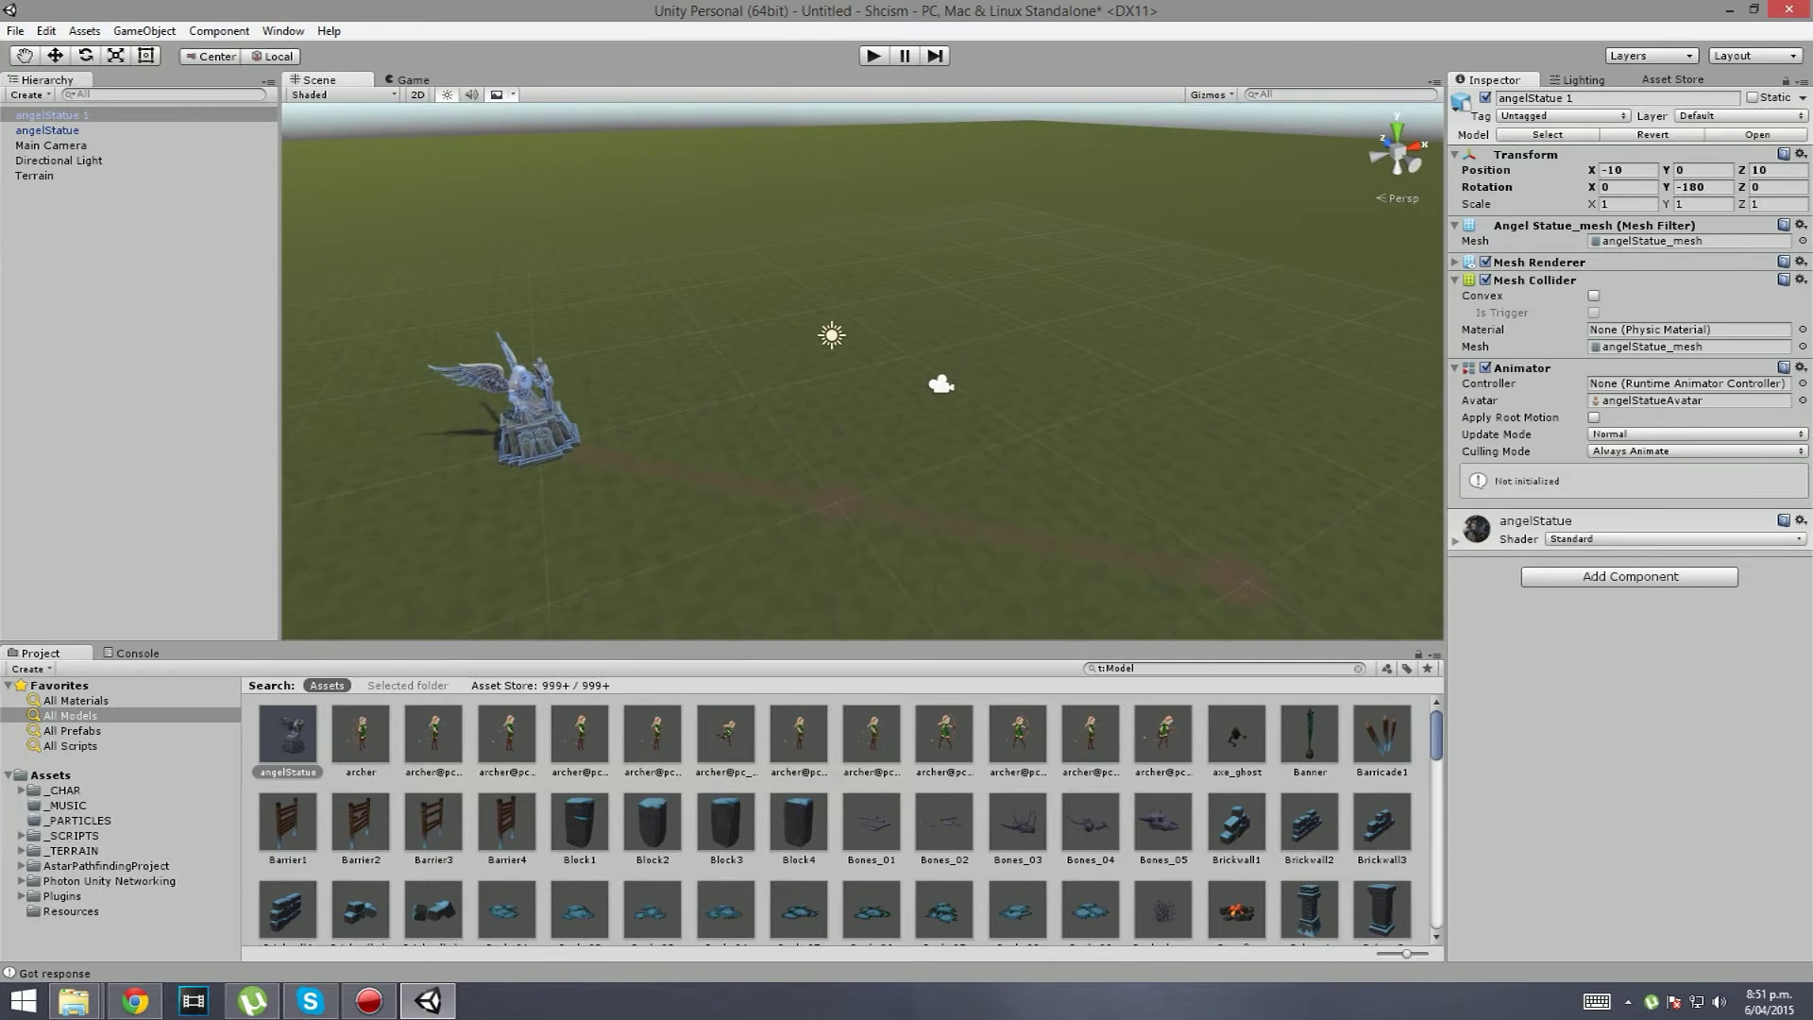
pyautogui.press('Delete')
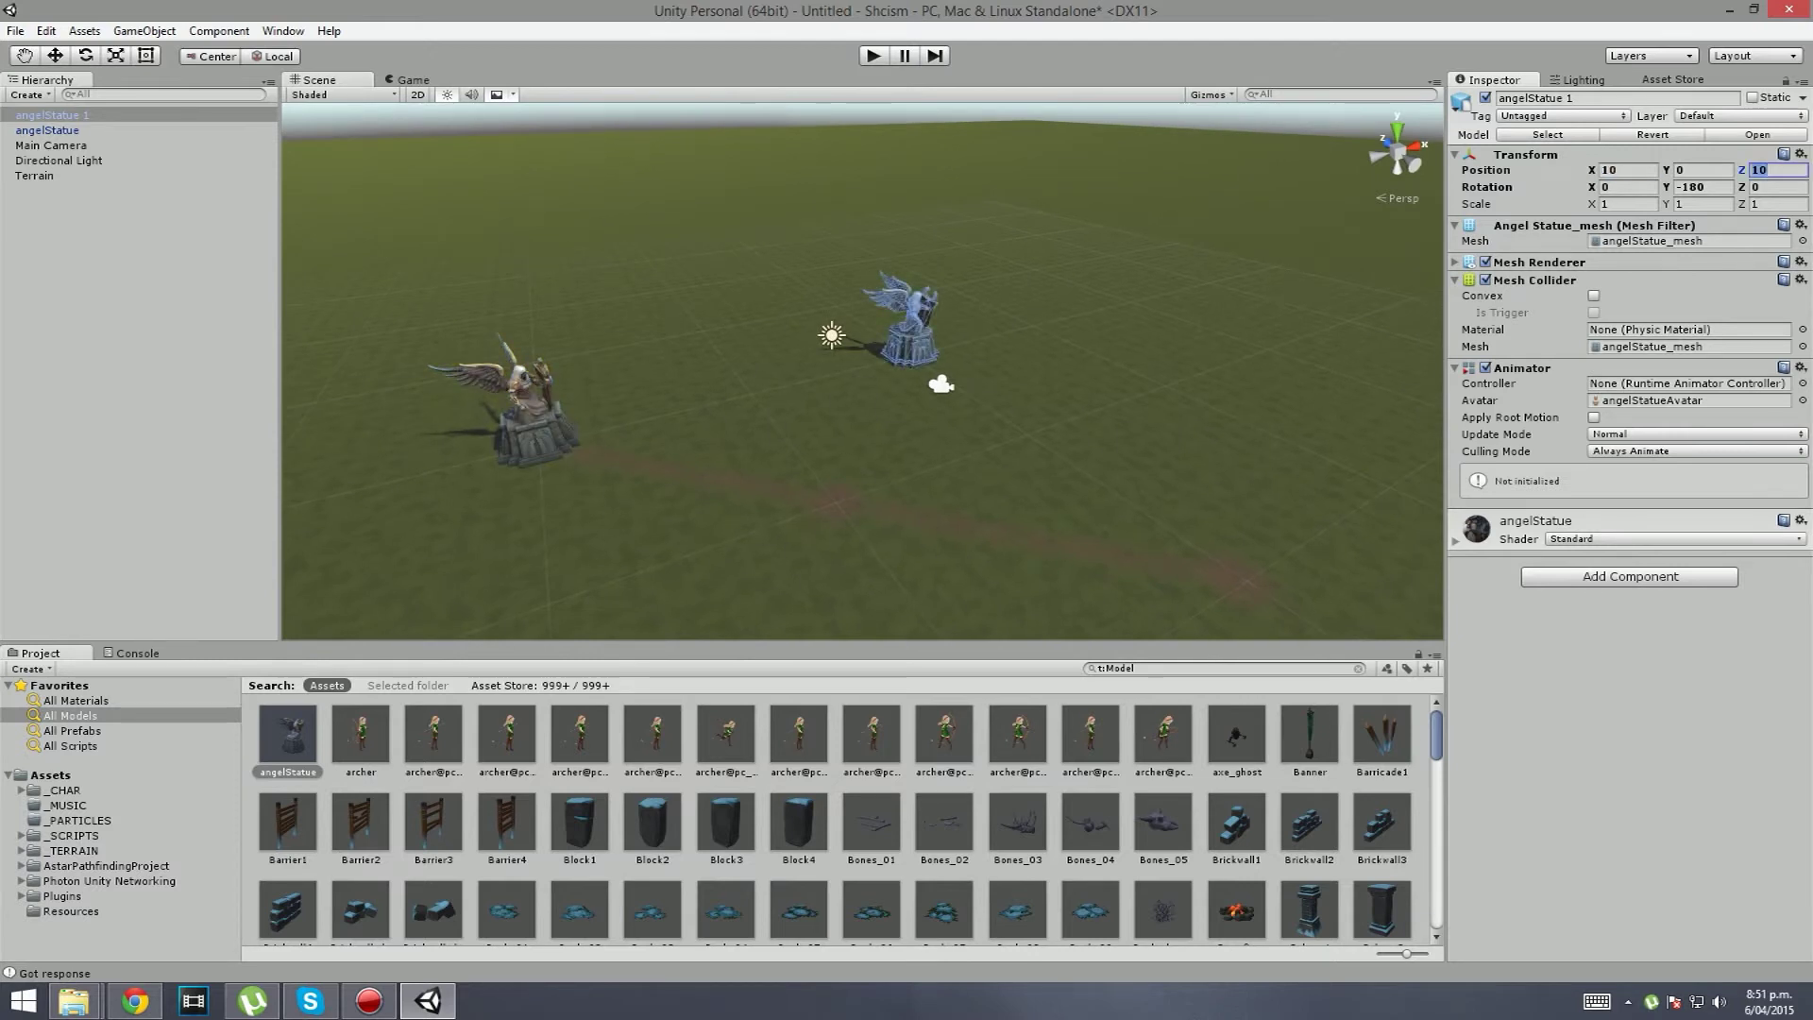
pyautogui.write('-10')
# Step: Set the duplicated statue's Y rotation to 0
pyautogui.moveTo(850, 368); pyautogui.dragTo(977, 404, button='right')
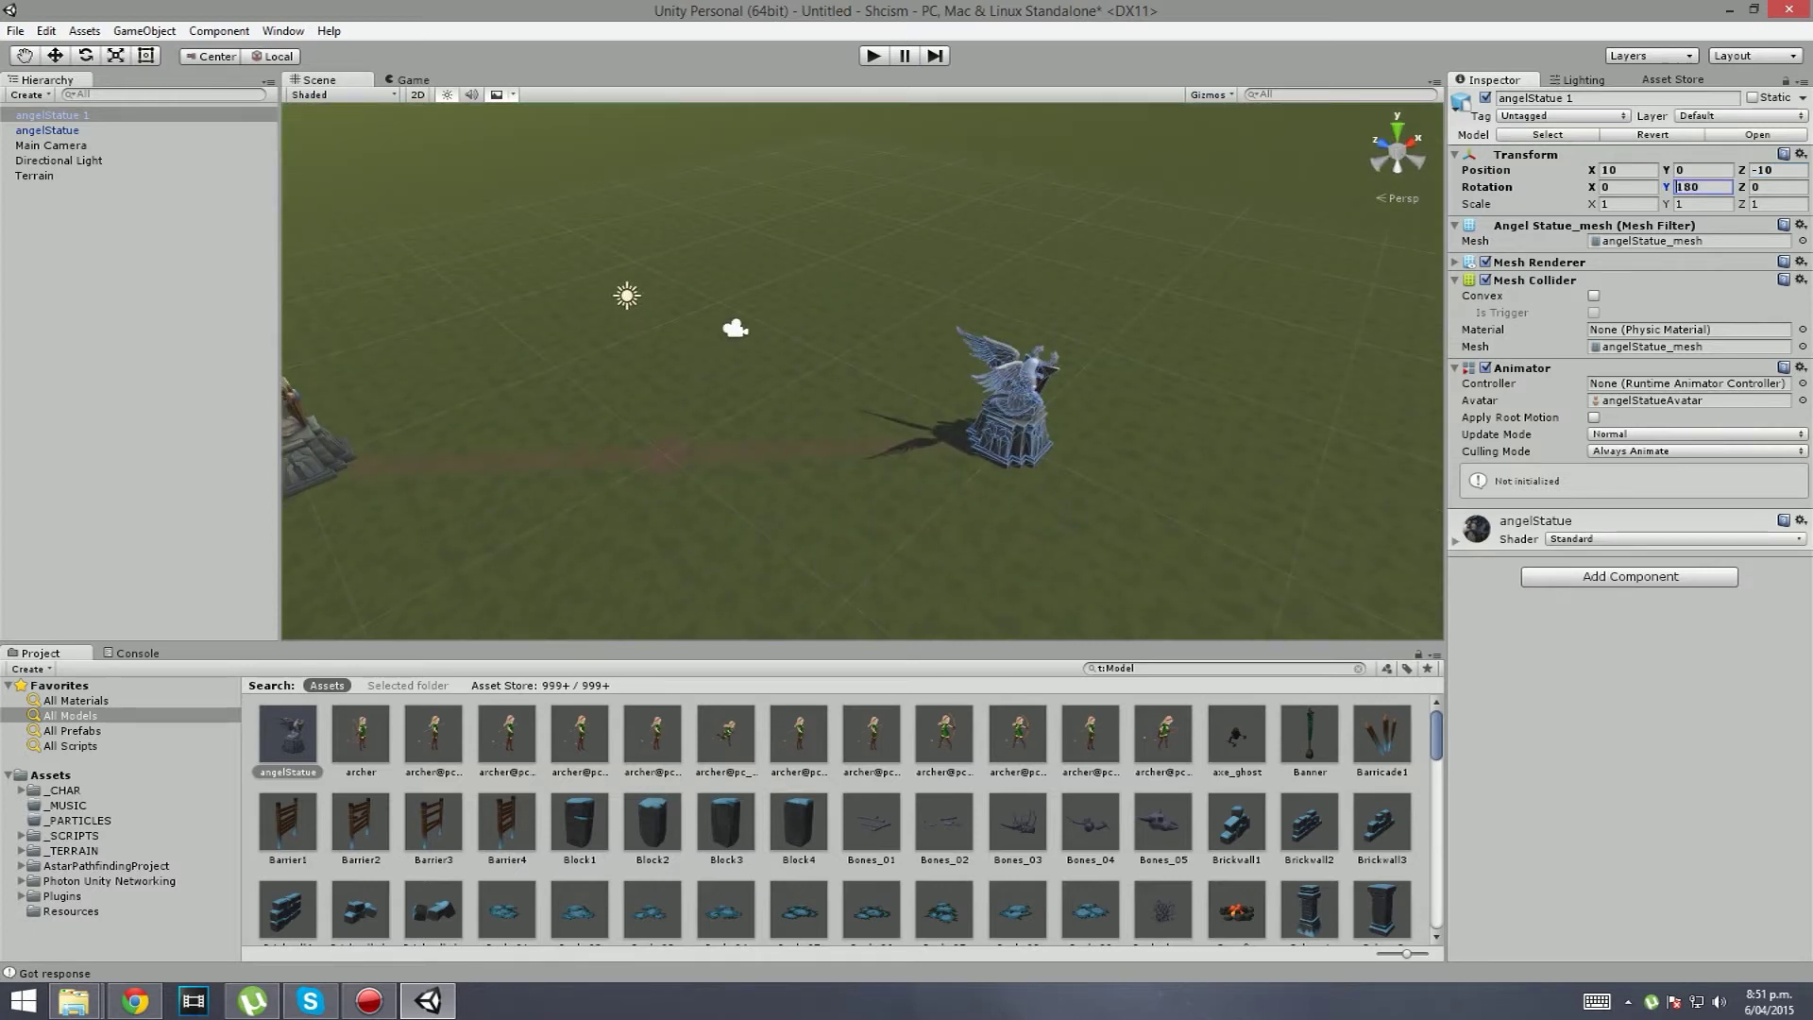
pyautogui.moveTo(863, 378); pyautogui.dragTo(945, 342, button='right')
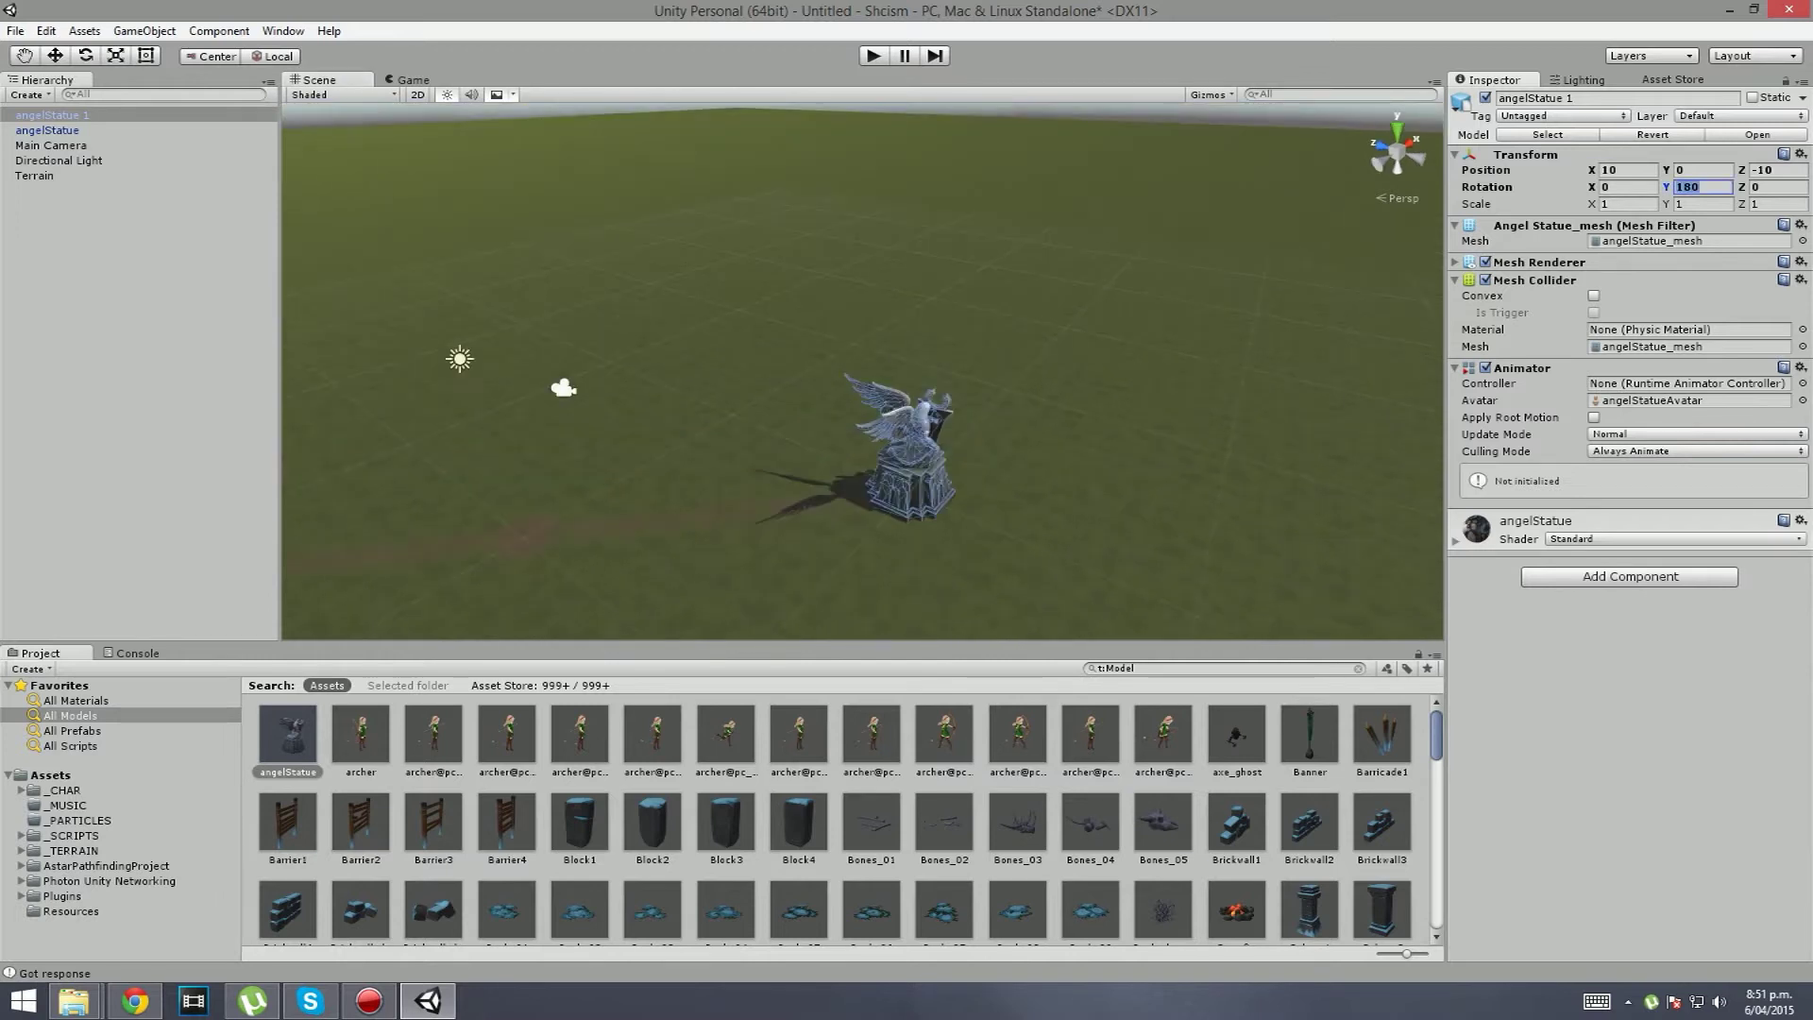
pyautogui.write('0')
# Step: Check the duplicated angel statue's facing direction and placement from several angles
pyautogui.moveTo(923, 406); pyautogui.dragTo(725, 347, button='right')
pyautogui.click(774, 156)
pyautogui.moveTo(774, 155); pyautogui.dragTo(1023, 176, button='right')
pyautogui.press('w')
pyautogui.press('s')
pyautogui.press('w')
pyautogui.click(1003, 463)
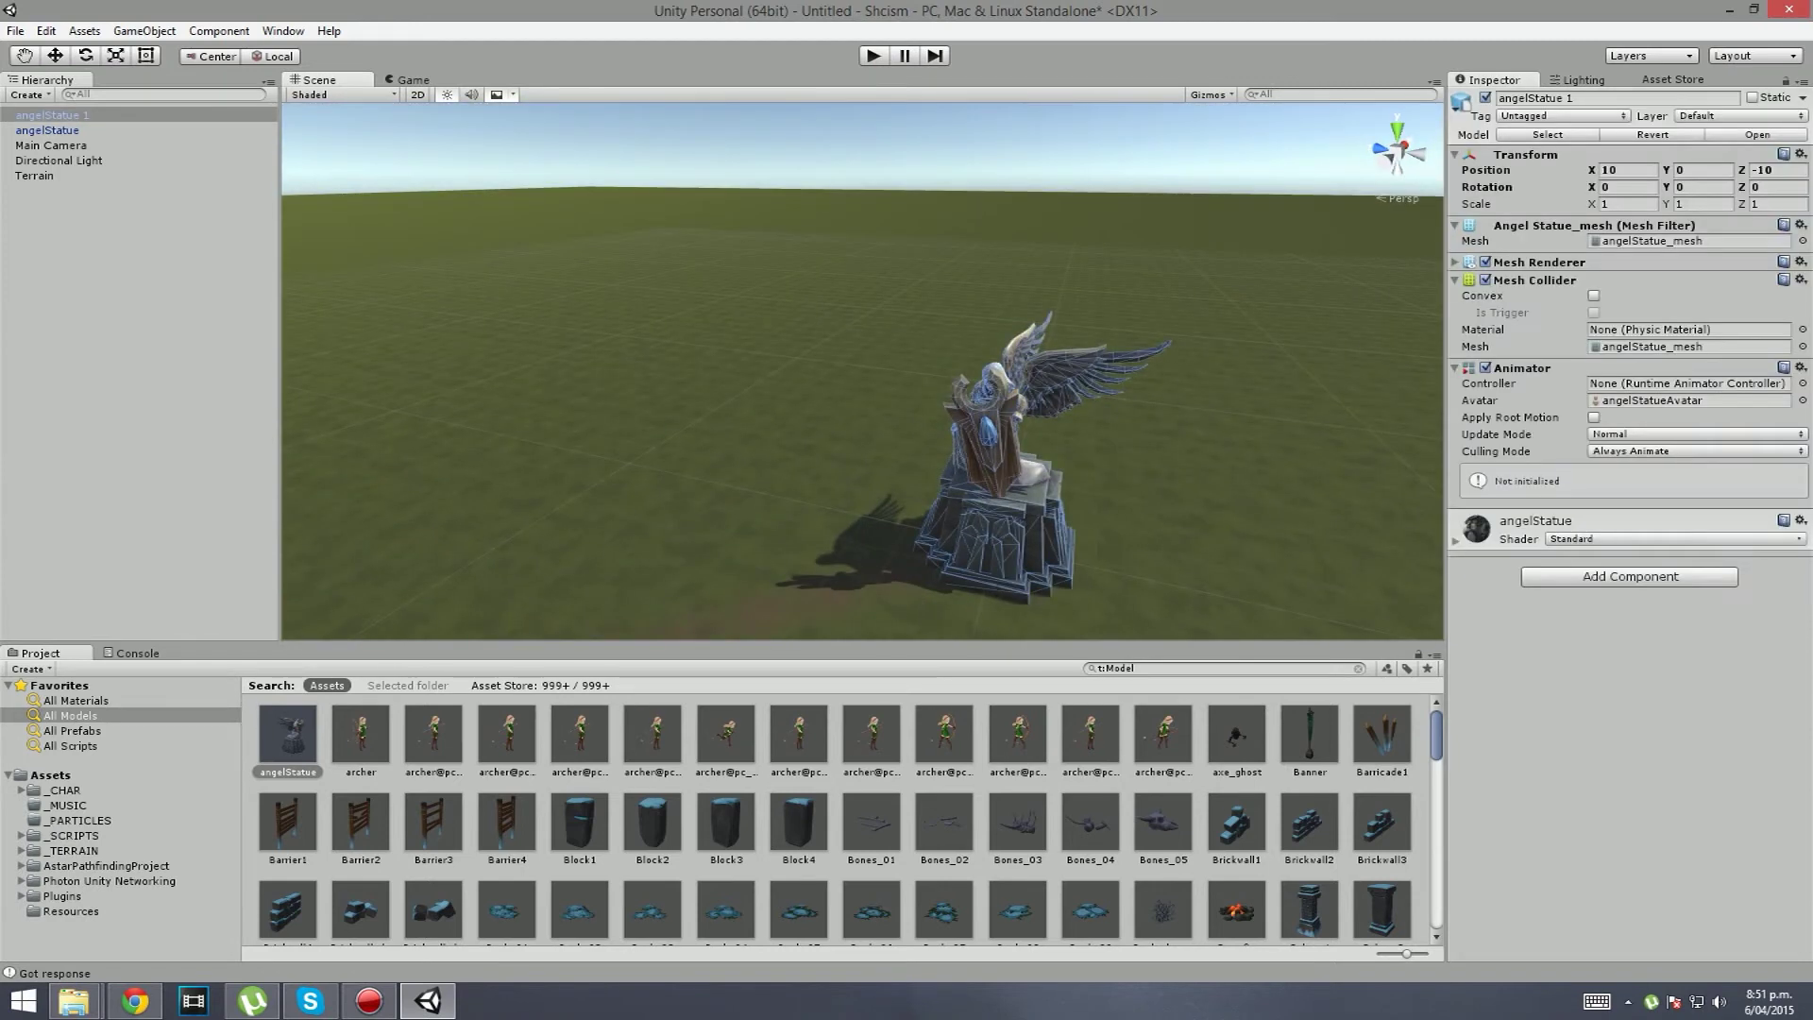
# Step: Locate the statue material's Albedo texture in the project and apply the angelStatuered texture to the duplicated statue
pyautogui.click(1456, 541)
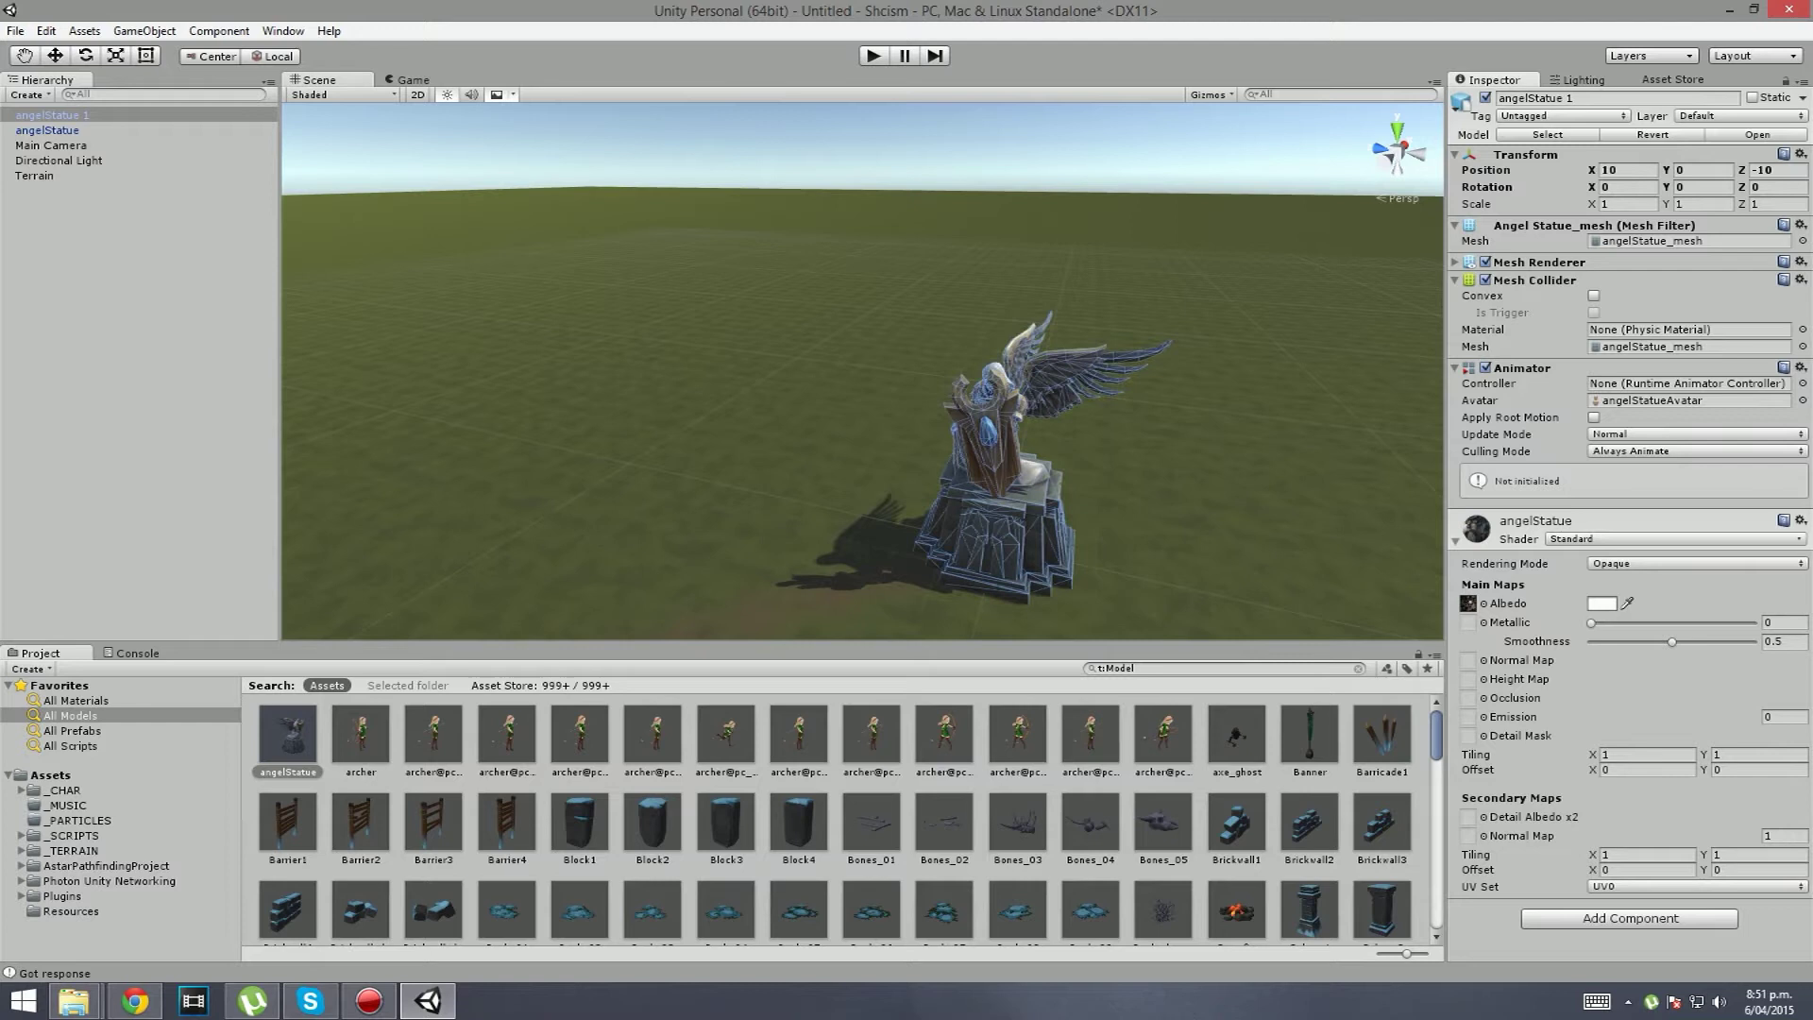
pyautogui.click(1469, 603)
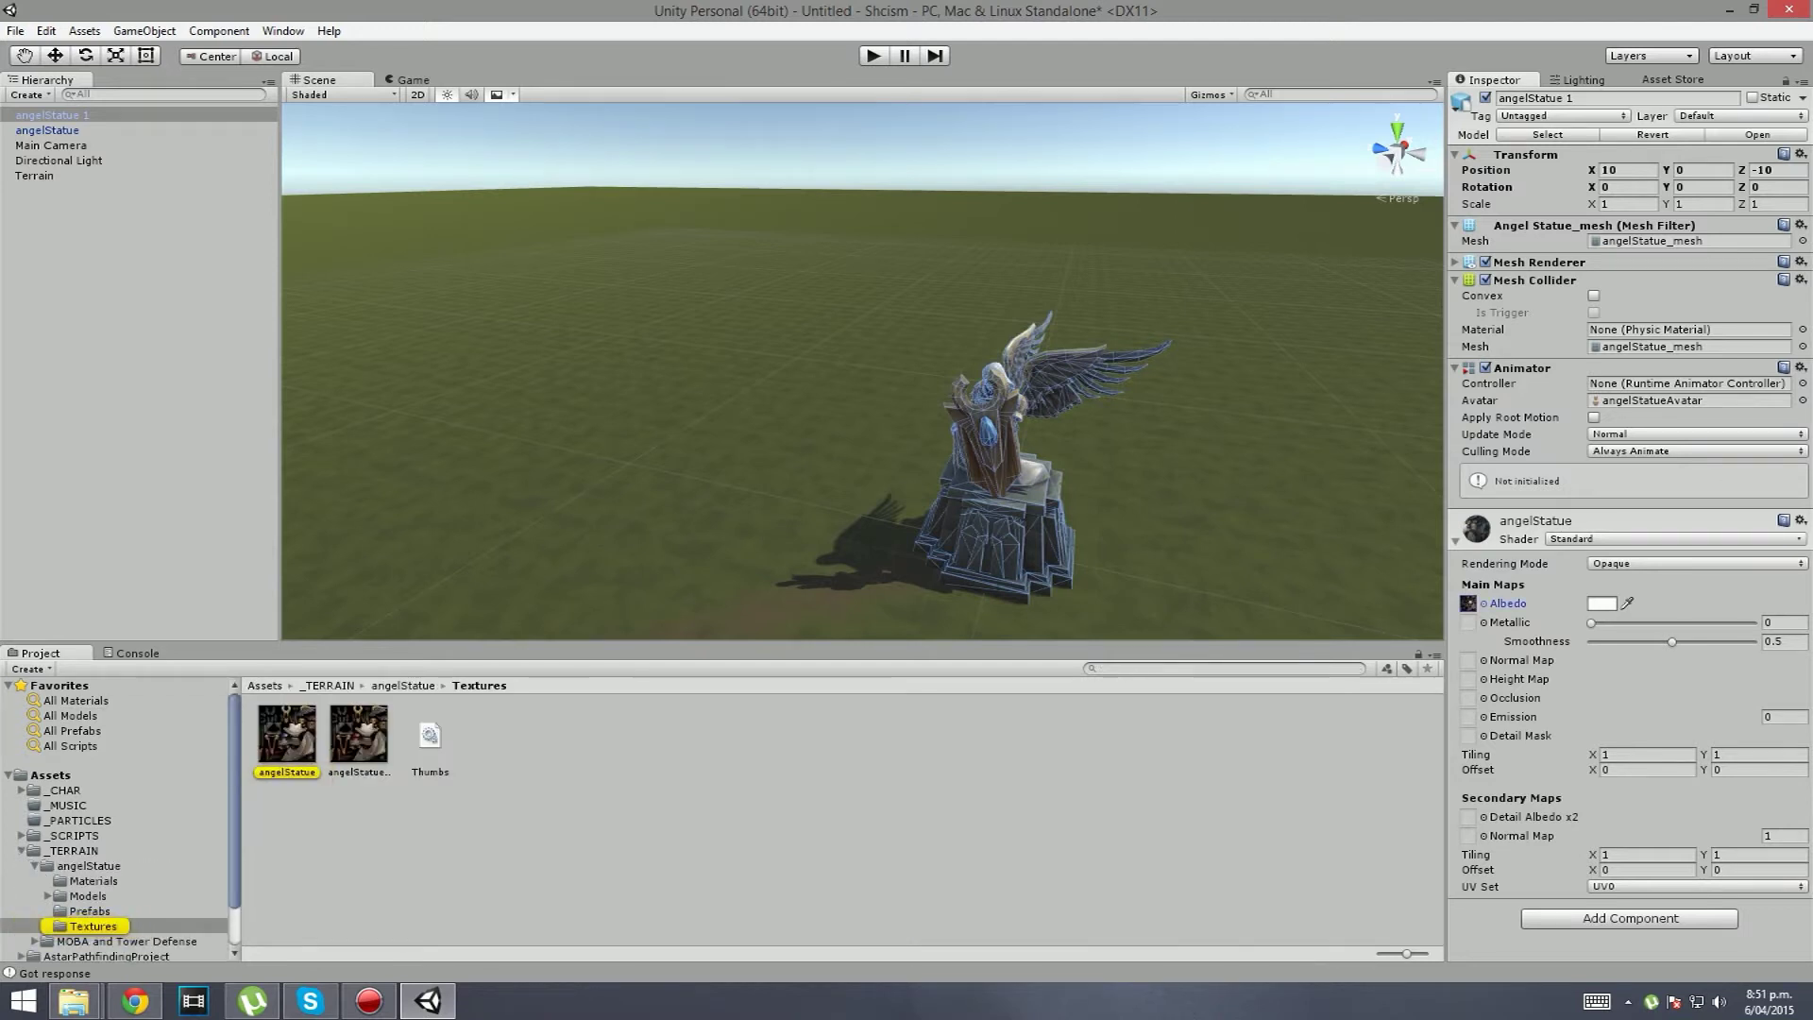
pyautogui.click(359, 735)
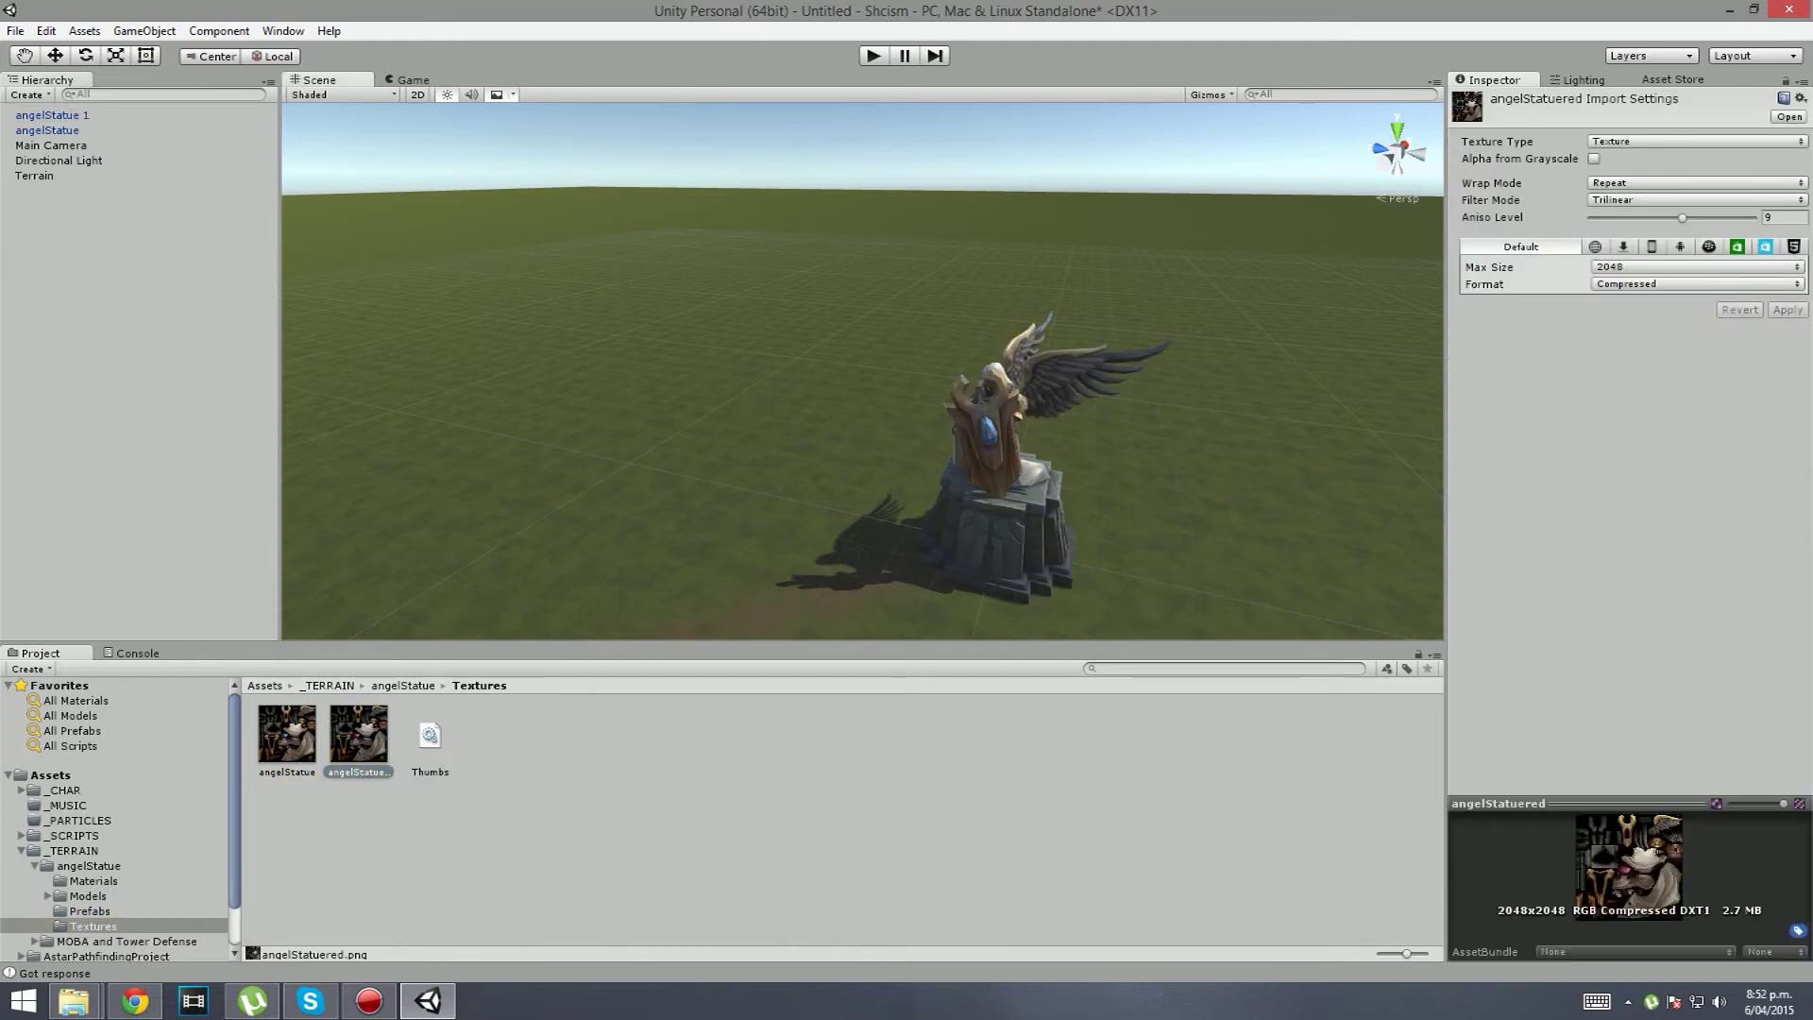
# Step: Compare the textures on the two angel statues close up and from a distance
pyautogui.keyDown('alt'); pyautogui.moveTo(529, 378); pyautogui.dragTo(1341, 373); pyautogui.keyUp('alt')
pyautogui.keyDown('alt'); pyautogui.moveTo(718, 396); pyautogui.dragTo(756, 377); pyautogui.keyUp('alt')
pyautogui.moveTo(756, 378); pyautogui.dragTo(803, 444, button='middle')
pyautogui.scroll(2, 803, 415)
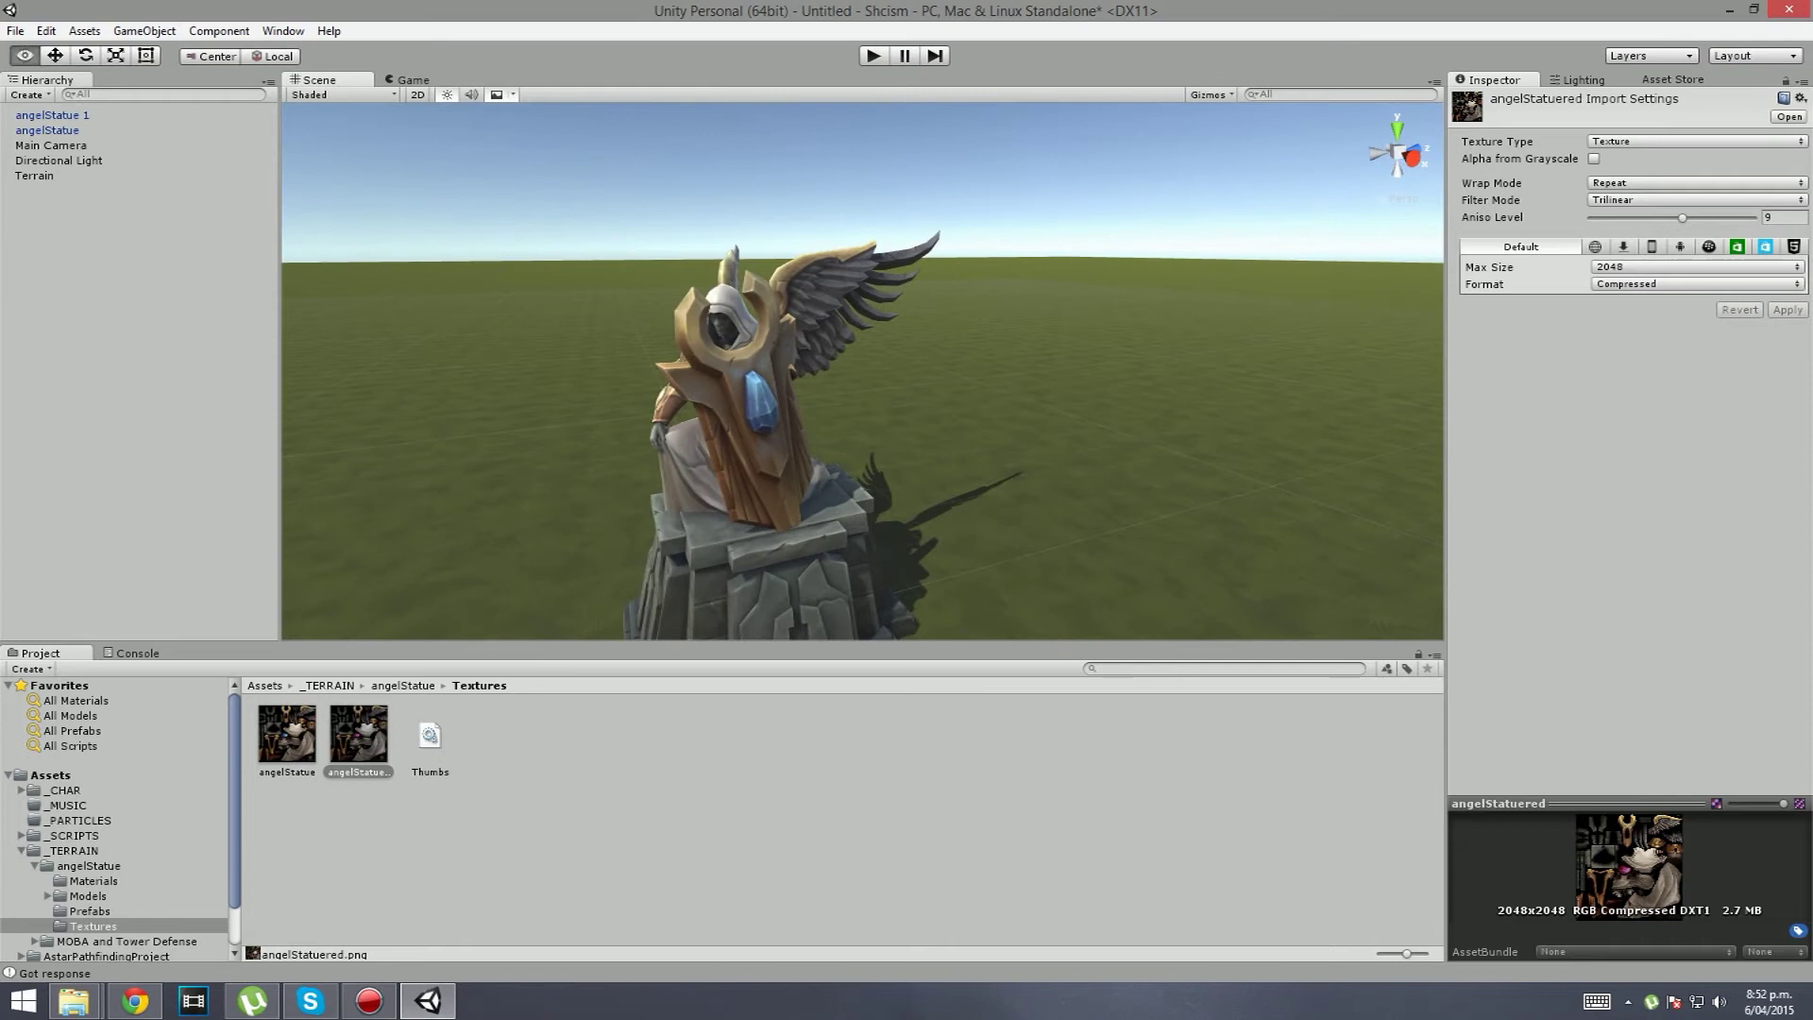
pyautogui.keyDown('alt'); pyautogui.moveTo(756, 416); pyautogui.dragTo(1029, 369); pyautogui.keyUp('alt')
pyautogui.moveTo(850, 378); pyautogui.dragTo(848, 427, button='right')
pyautogui.press('w')
pyautogui.press('s')
# Step: Reposition the Main Camera along X and Z while checking its framing in the Game view
pyautogui.click(412, 80)
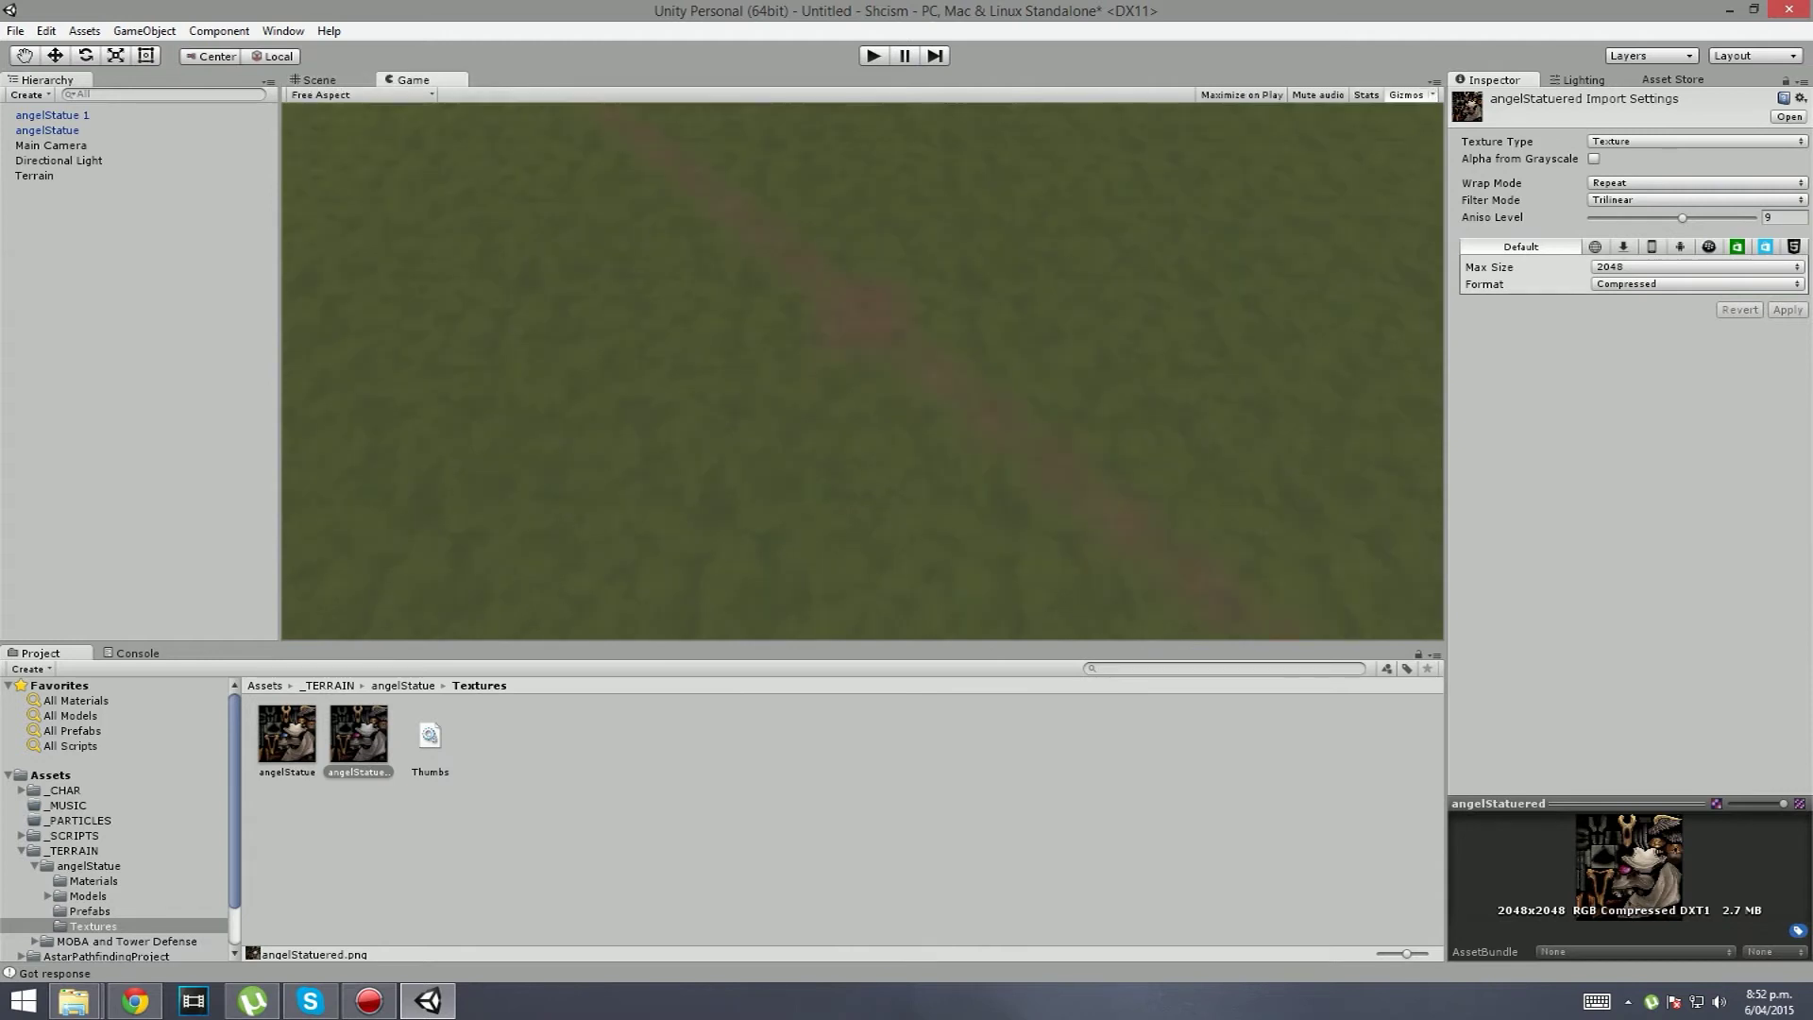
pyautogui.click(319, 80)
pyautogui.click(51, 146)
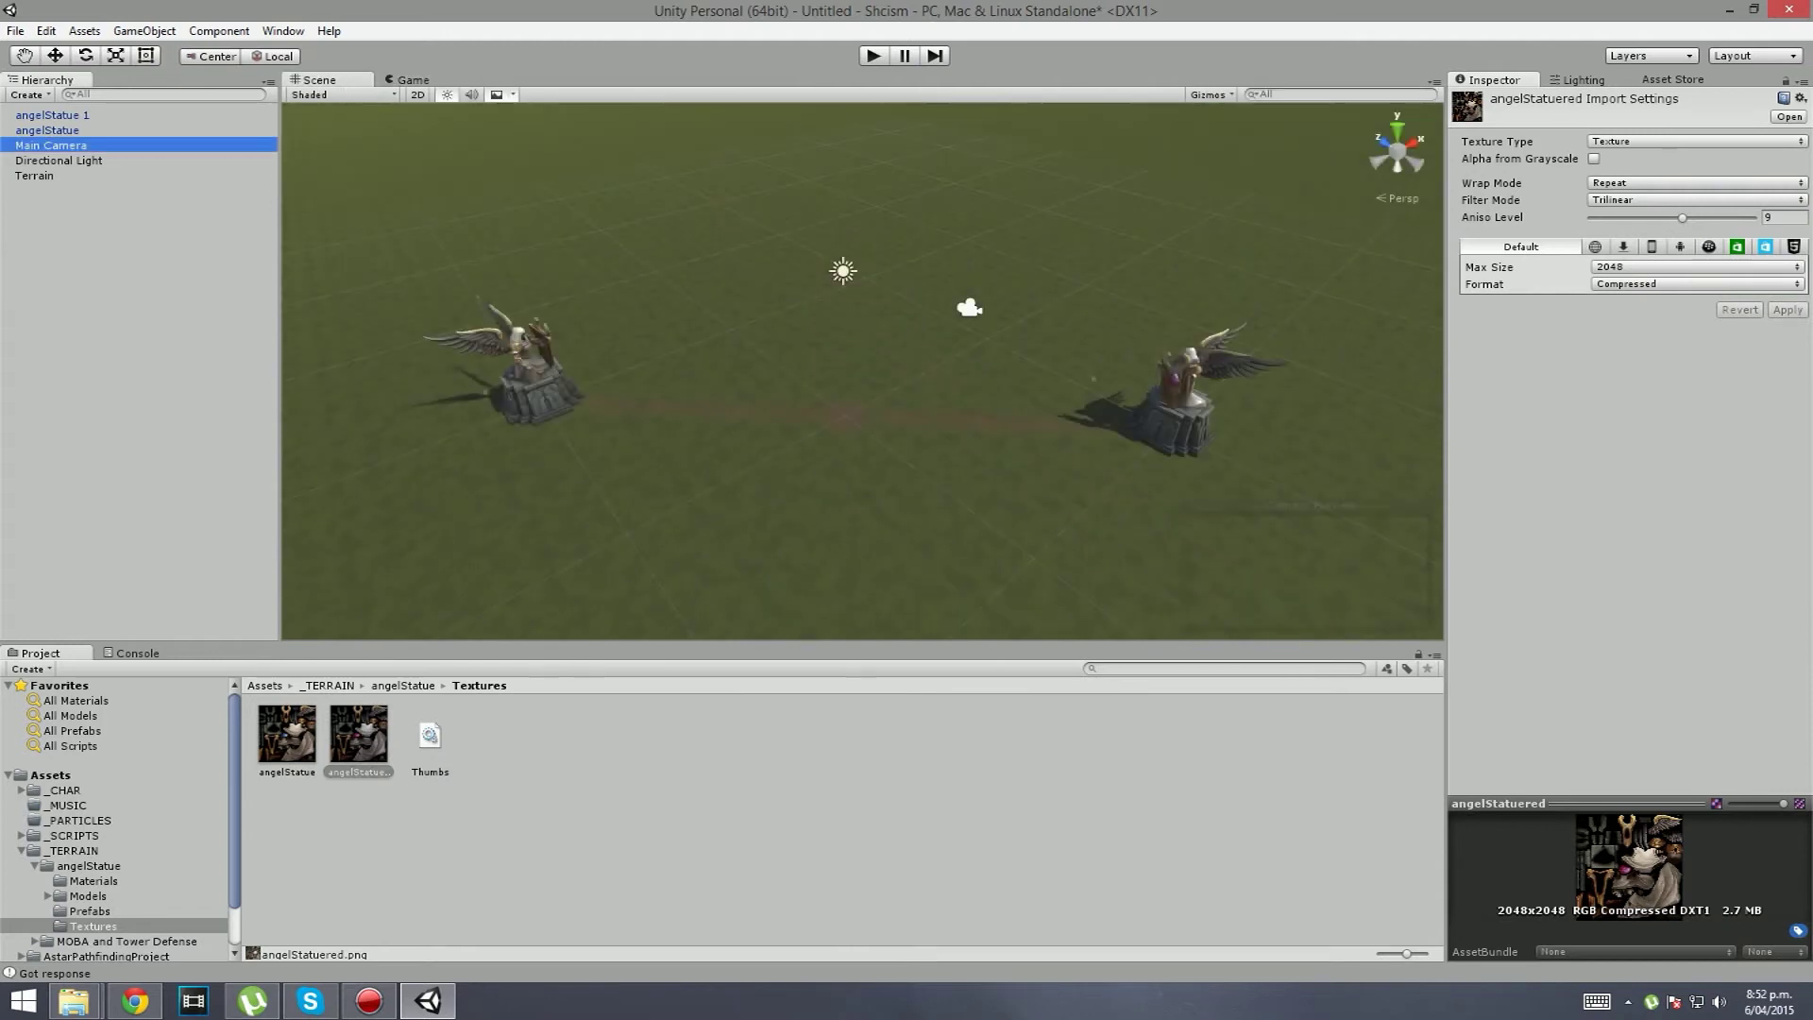
pyautogui.hotkey('ctrl', '2')
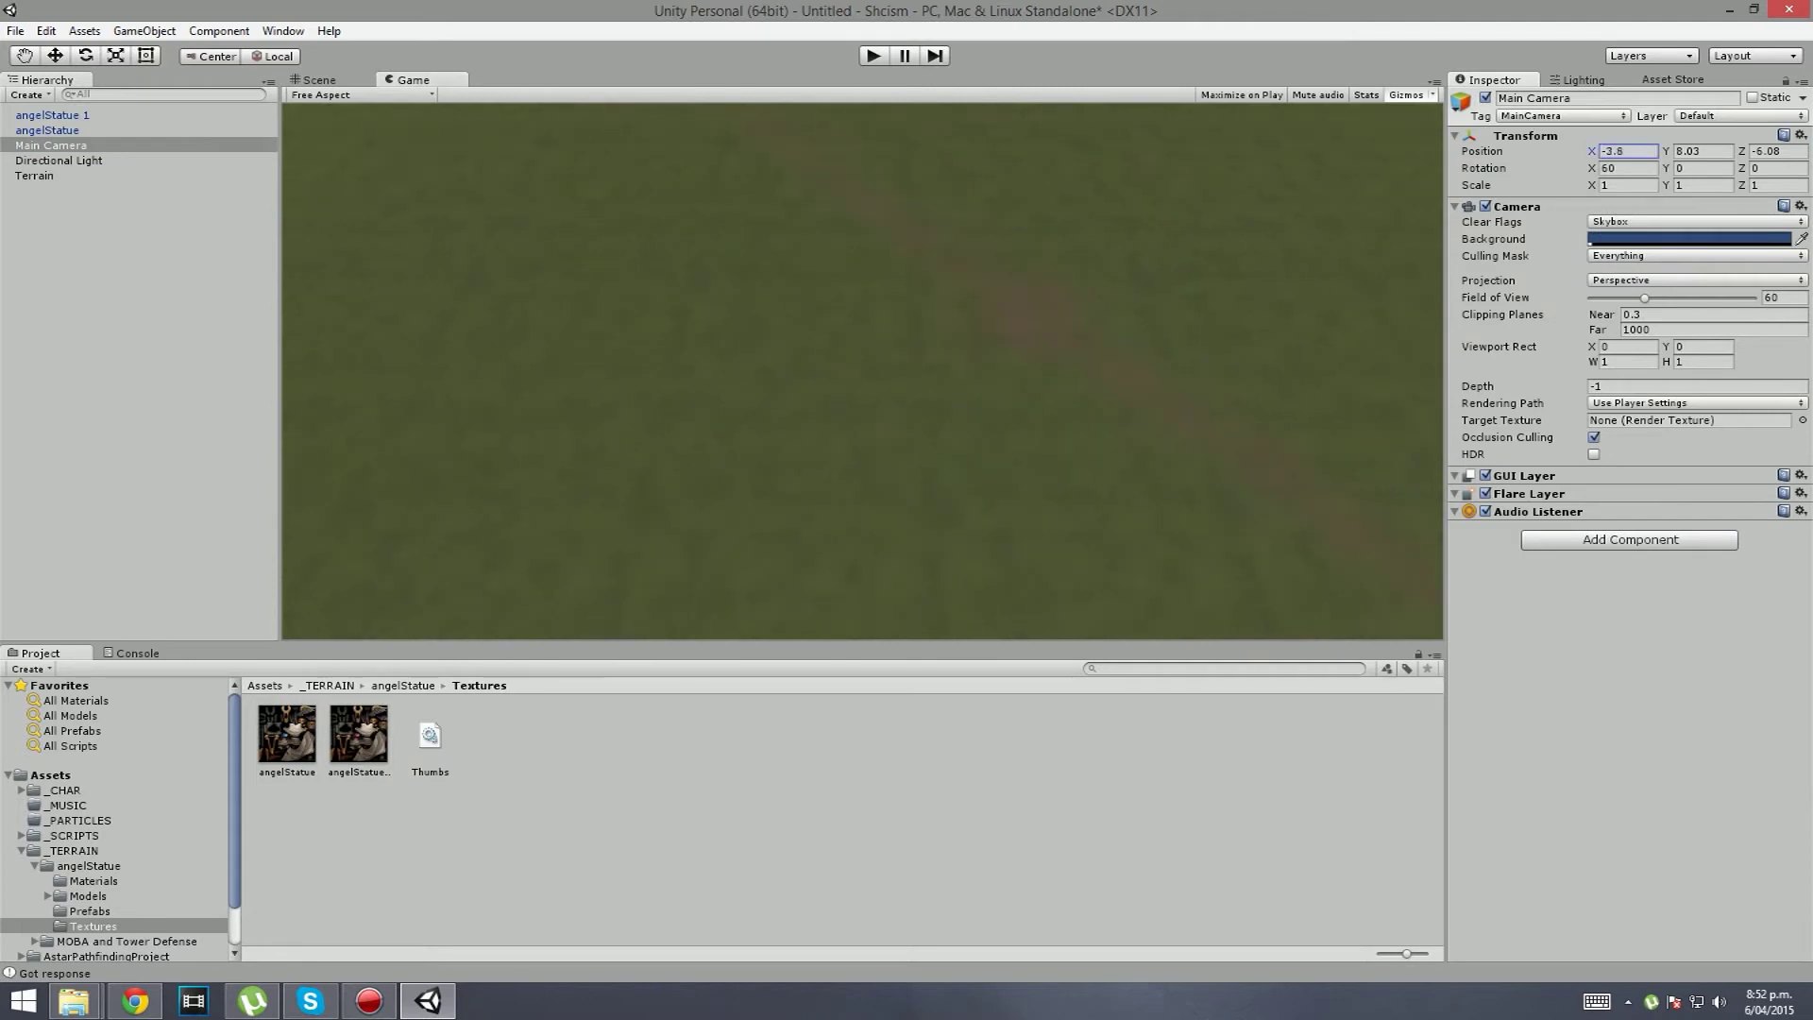
pyautogui.moveTo(1778, 152)
pyautogui.mouseDown()
pyautogui.moveTo(1696, 151)
pyautogui.moveTo(1783, 151)
pyautogui.mouseUp()
pyautogui.moveTo(1784, 151)
pyautogui.mouseDown()
pyautogui.moveTo(1808, 151)
pyautogui.moveTo(1793, 151)
pyautogui.mouseUp()
# Step: Paint the terrain with the brown texture at brush size 1 to widen the path up to the duplicated statue
pyautogui.click(319, 80)
pyautogui.keyDown('alt'); pyautogui.moveTo(850, 378); pyautogui.dragTo(647, 288); pyautogui.keyUp('alt')
pyautogui.click(840, 151)
pyautogui.moveTo(841, 189); pyautogui.dragTo(897, 434, button='right')
pyautogui.click(897, 434)
pyautogui.keyDown('alt'); pyautogui.moveTo(897, 434); pyautogui.dragTo(978, 383); pyautogui.keyUp('alt')
pyautogui.click(1565, 432)
pyautogui.moveTo(845, 430); pyautogui.dragTo(1067, 408, button='right')
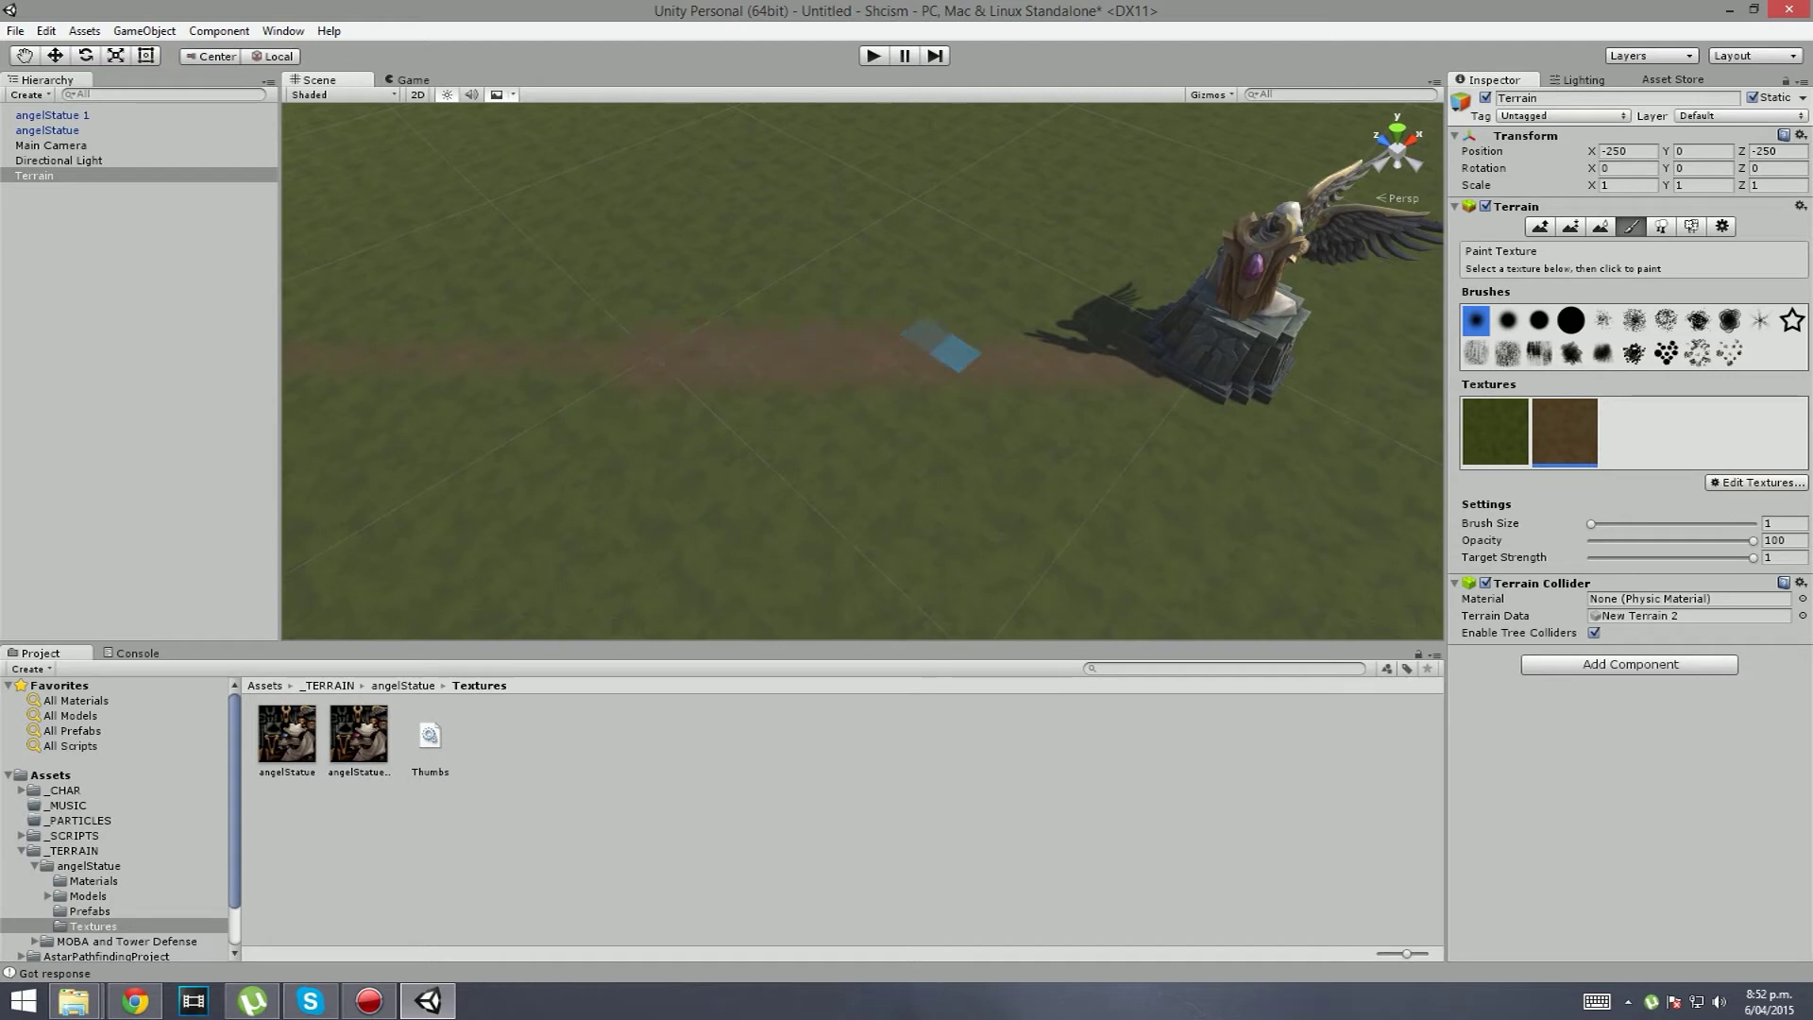
pyautogui.moveTo(1119, 351)
pyautogui.mouseDown(button='right')
pyautogui.moveTo(971, 356)
pyautogui.moveTo(1048, 413)
pyautogui.moveTo(947, 338)
pyautogui.moveTo(972, 372)
pyautogui.moveTo(922, 292)
pyautogui.moveTo(745, 316)
pyautogui.moveTo(706, 351)
pyautogui.moveTo(797, 447)
pyautogui.mouseUp(button='right')
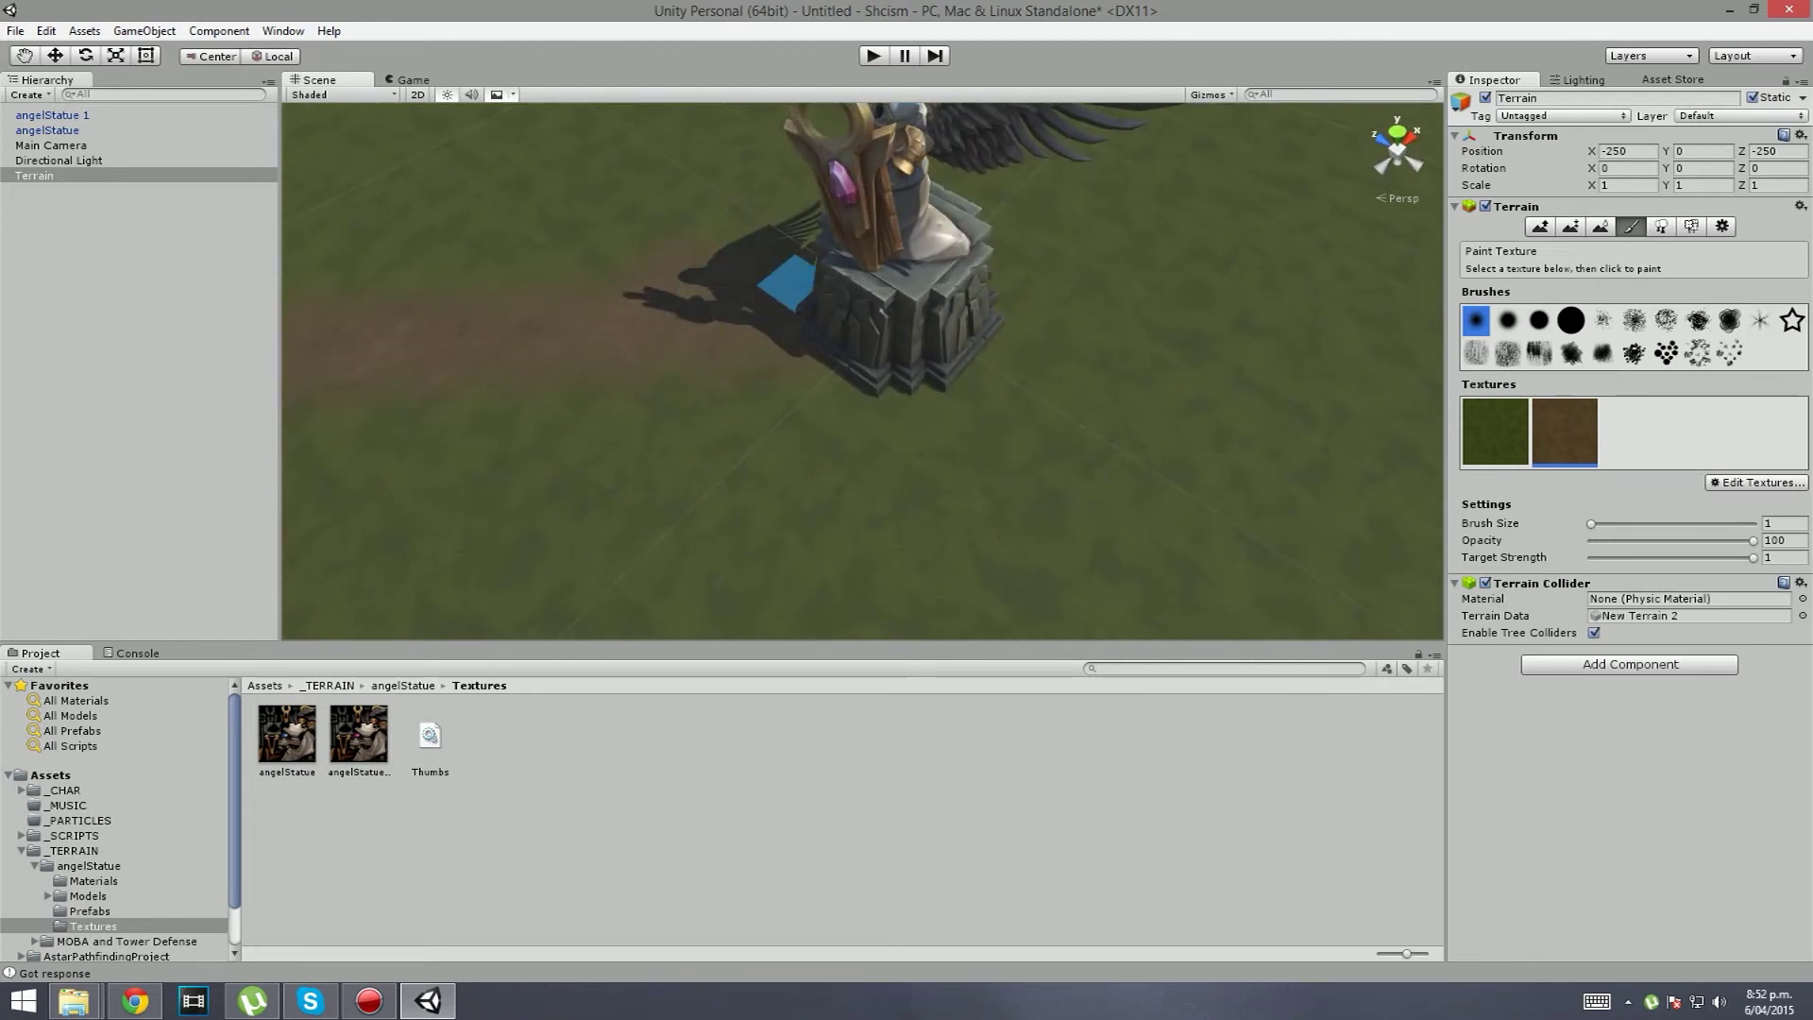
# Step: Paint brown ground around the duplicated statue's base, trimming its edges with the green texture
pyautogui.moveTo(791, 282); pyautogui.dragTo(566, 249, button='right')
pyautogui.moveTo(732, 269)
pyautogui.mouseDown(button='right')
pyautogui.moveTo(767, 383)
pyautogui.moveTo(812, 425)
pyautogui.mouseUp(button='right')
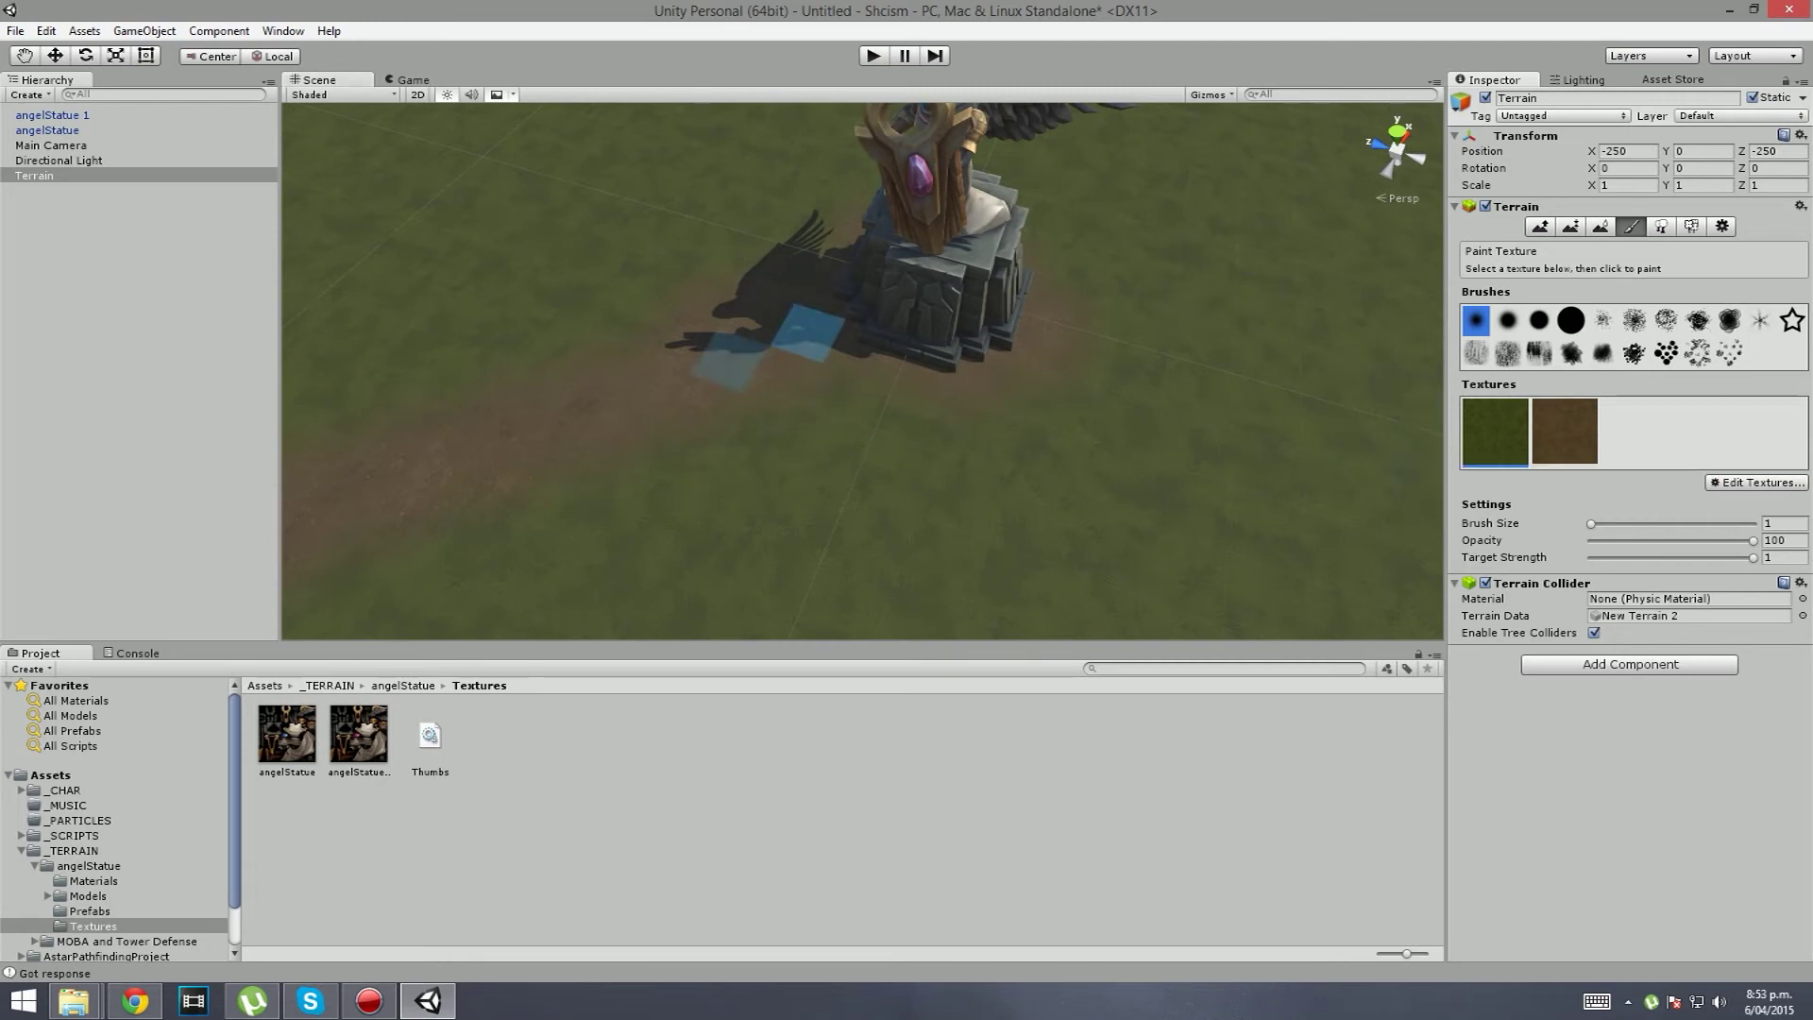
pyautogui.moveTo(812, 451); pyautogui.dragTo(826, 373, button='right')
pyautogui.keyDown('alt'); pyautogui.moveTo(826, 373); pyautogui.dragTo(597, 445); pyautogui.keyUp('alt')
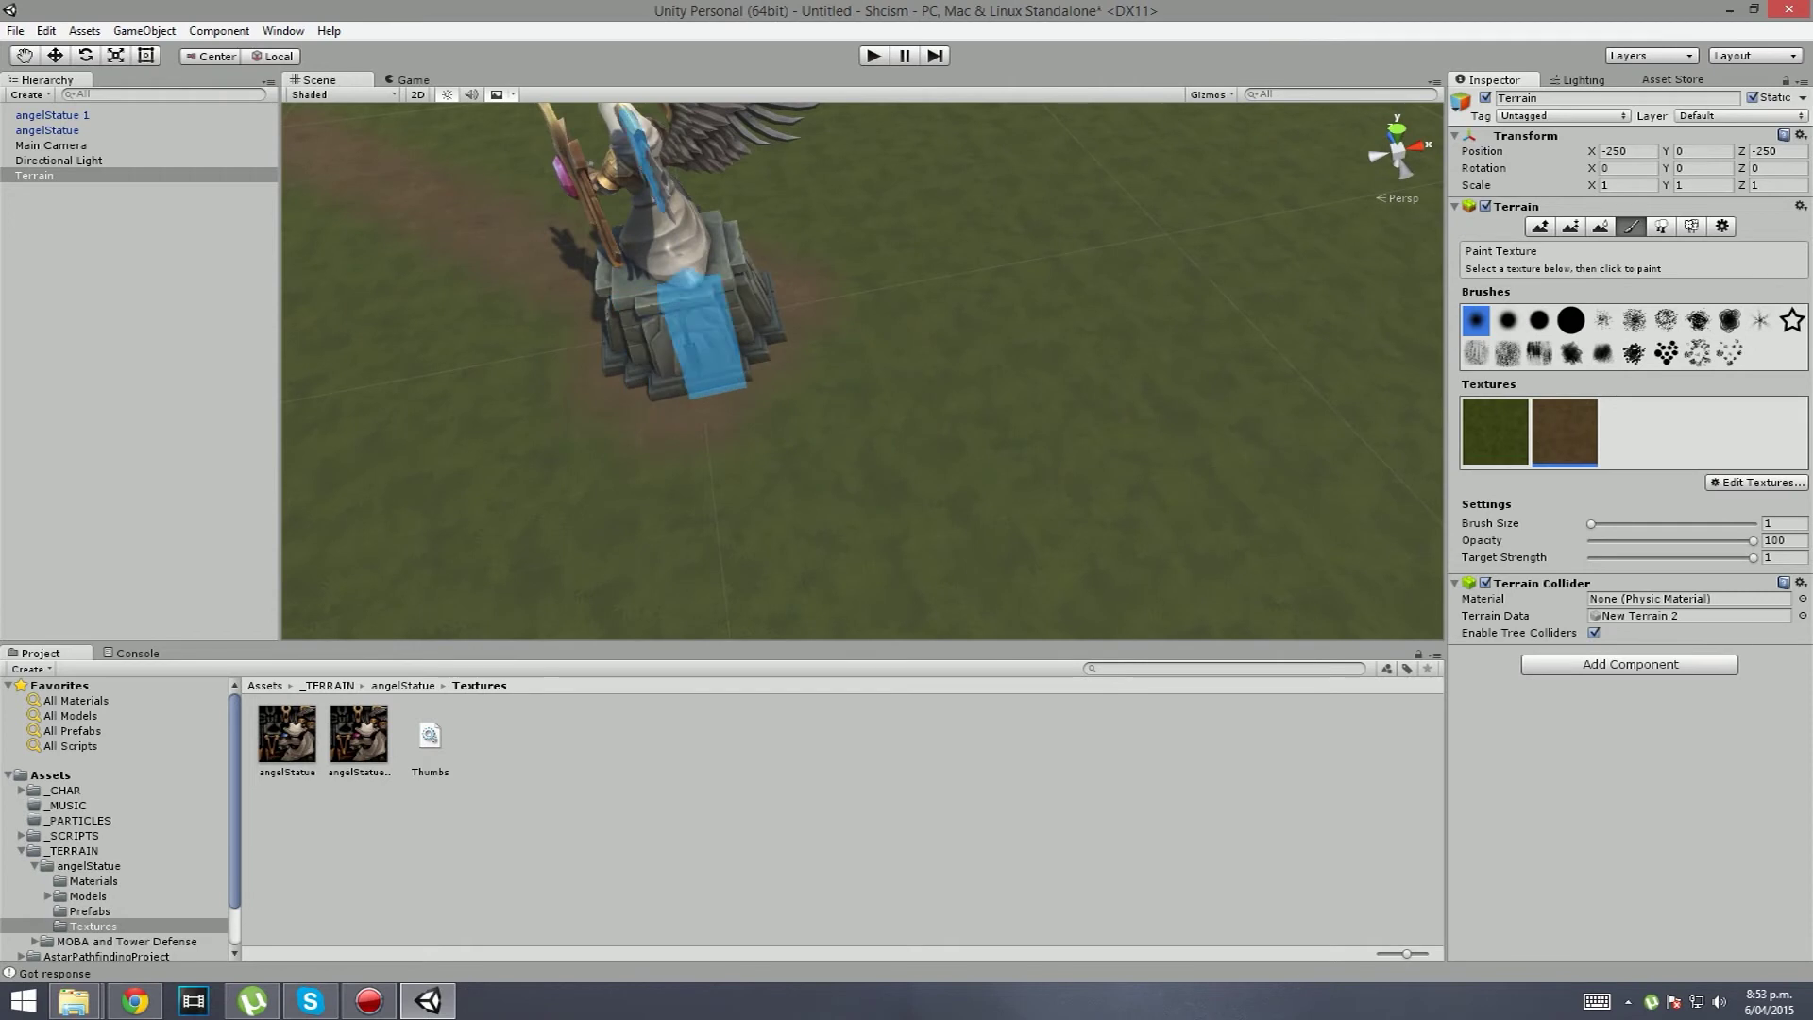
pyautogui.moveTo(1023, 404)
pyautogui.mouseDown(button='right')
pyautogui.moveTo(1039, 477)
pyautogui.moveTo(985, 377)
pyautogui.moveTo(1128, 342)
pyautogui.moveTo(1072, 410)
pyautogui.moveTo(831, 387)
pyautogui.moveTo(869, 321)
pyautogui.moveTo(793, 529)
pyautogui.moveTo(1011, 484)
pyautogui.moveTo(954, 462)
pyautogui.mouseUp(button='right')
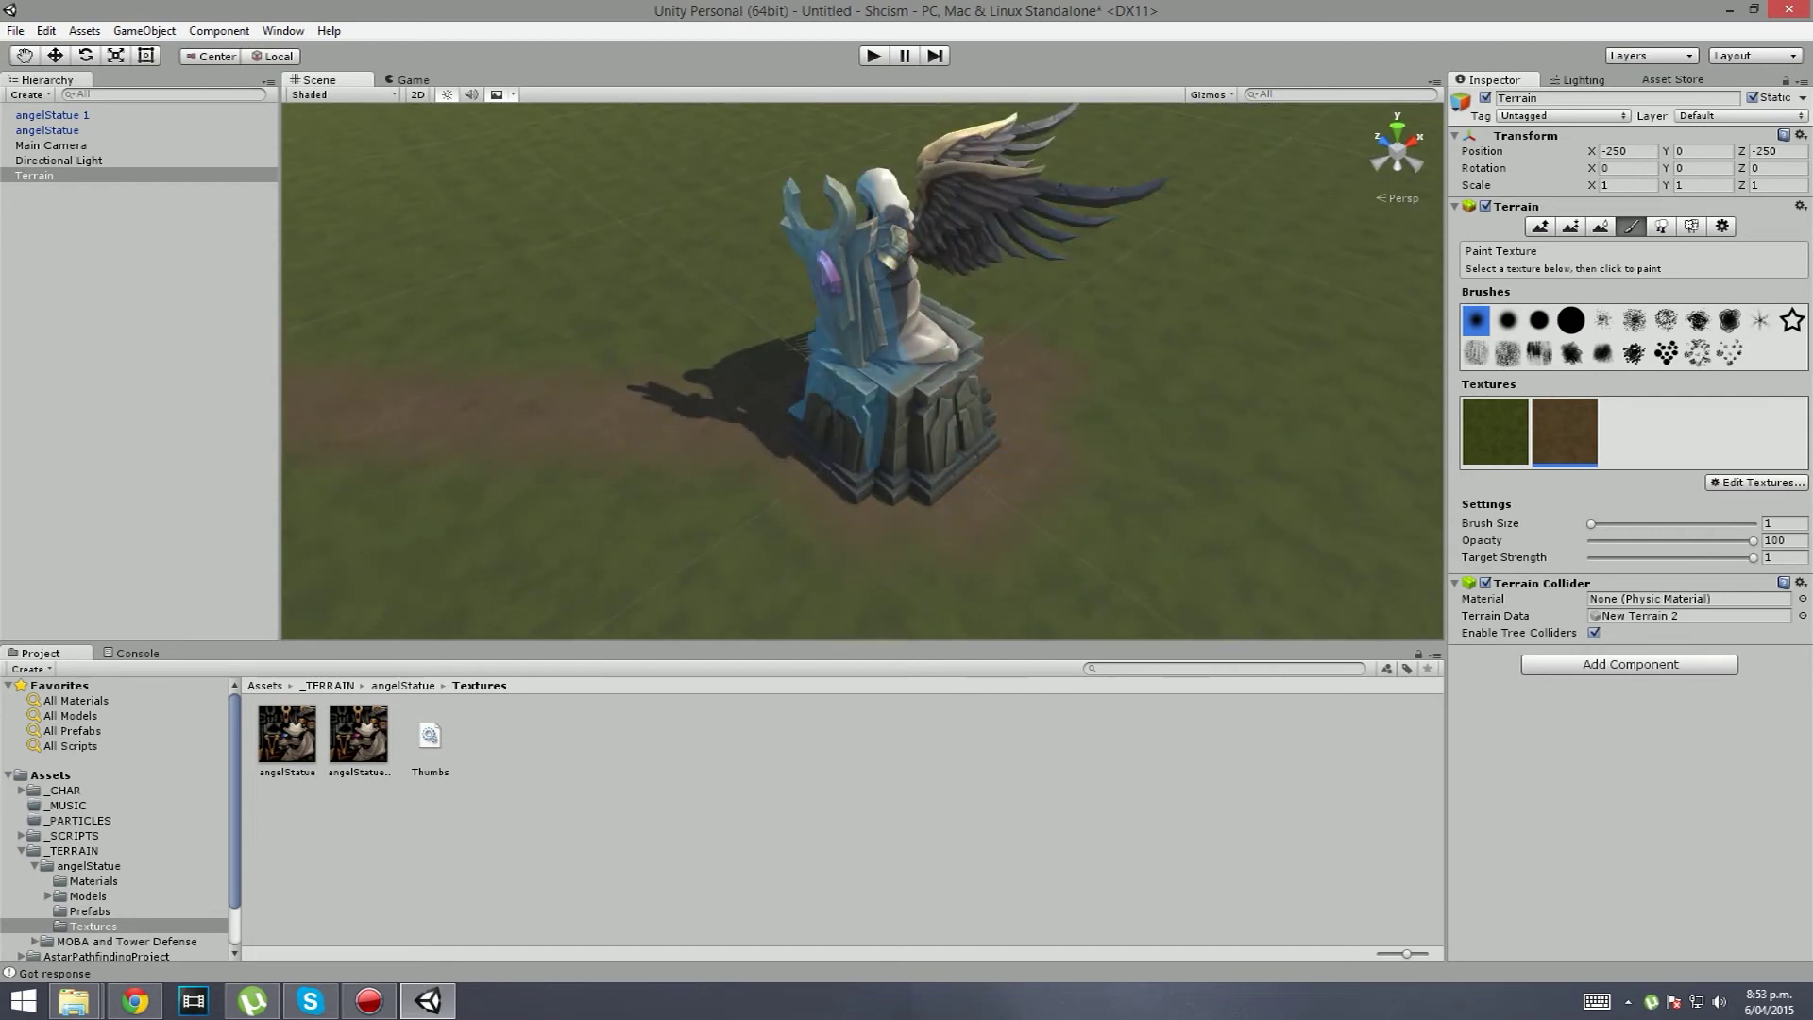
# Step: Extend the brown path past the duplicated statue and join it to the brown patch around the base
pyautogui.scroll(3, 802, 397)
pyautogui.moveTo(906, 443)
pyautogui.mouseDown(button='right')
pyautogui.moveTo(854, 411)
pyautogui.moveTo(953, 538)
pyautogui.moveTo(1198, 433)
pyautogui.moveTo(497, 554)
pyautogui.moveTo(890, 444)
pyautogui.moveTo(623, 524)
pyautogui.moveTo(830, 388)
pyautogui.moveTo(1057, 518)
pyautogui.moveTo(802, 529)
pyautogui.moveTo(779, 430)
pyautogui.moveTo(797, 450)
pyautogui.moveTo(850, 427)
pyautogui.moveTo(855, 473)
pyautogui.moveTo(869, 409)
pyautogui.moveTo(850, 445)
pyautogui.moveTo(821, 437)
pyautogui.moveTo(902, 434)
pyautogui.moveTo(870, 400)
pyautogui.moveTo(943, 409)
pyautogui.moveTo(1029, 526)
pyautogui.moveTo(923, 405)
pyautogui.moveTo(1022, 430)
pyautogui.moveTo(902, 429)
pyautogui.moveTo(963, 448)
pyautogui.mouseUp(button='right')
pyautogui.scroll(6, 869, 412)
pyautogui.scroll(-3, 845, 406)
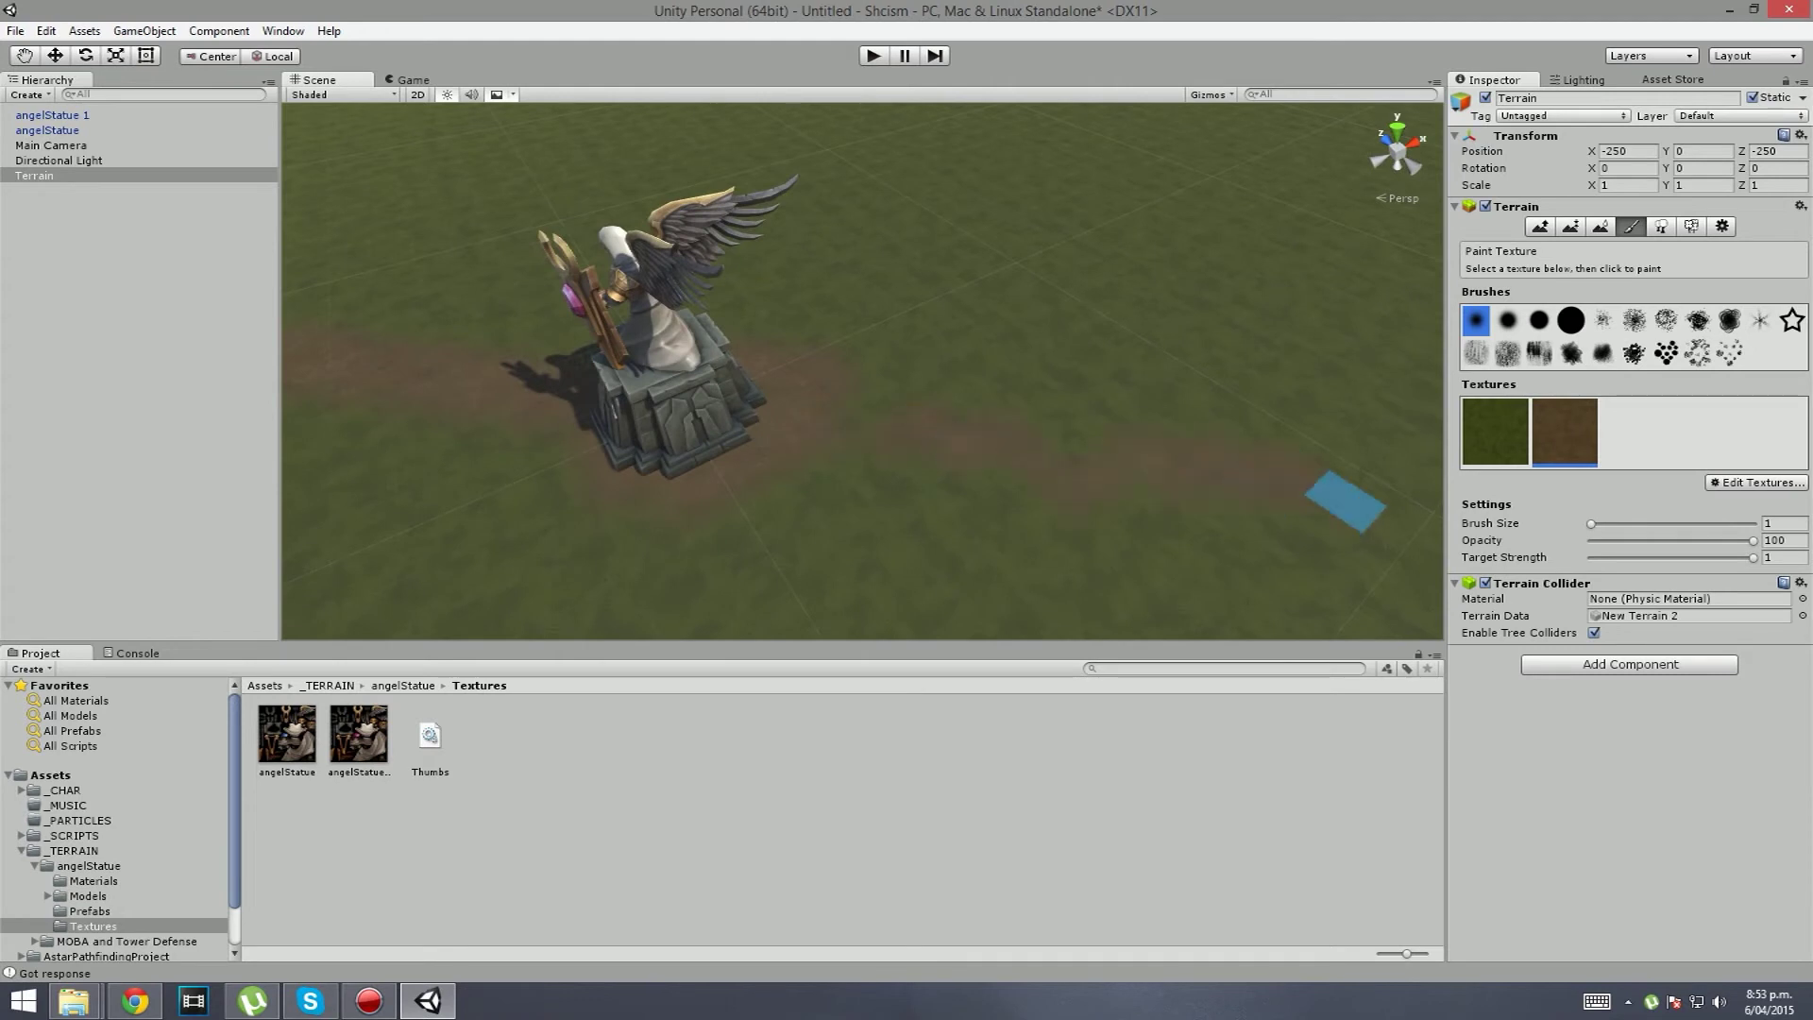
pyautogui.moveTo(784, 451); pyautogui.dragTo(635, 514, button='right')
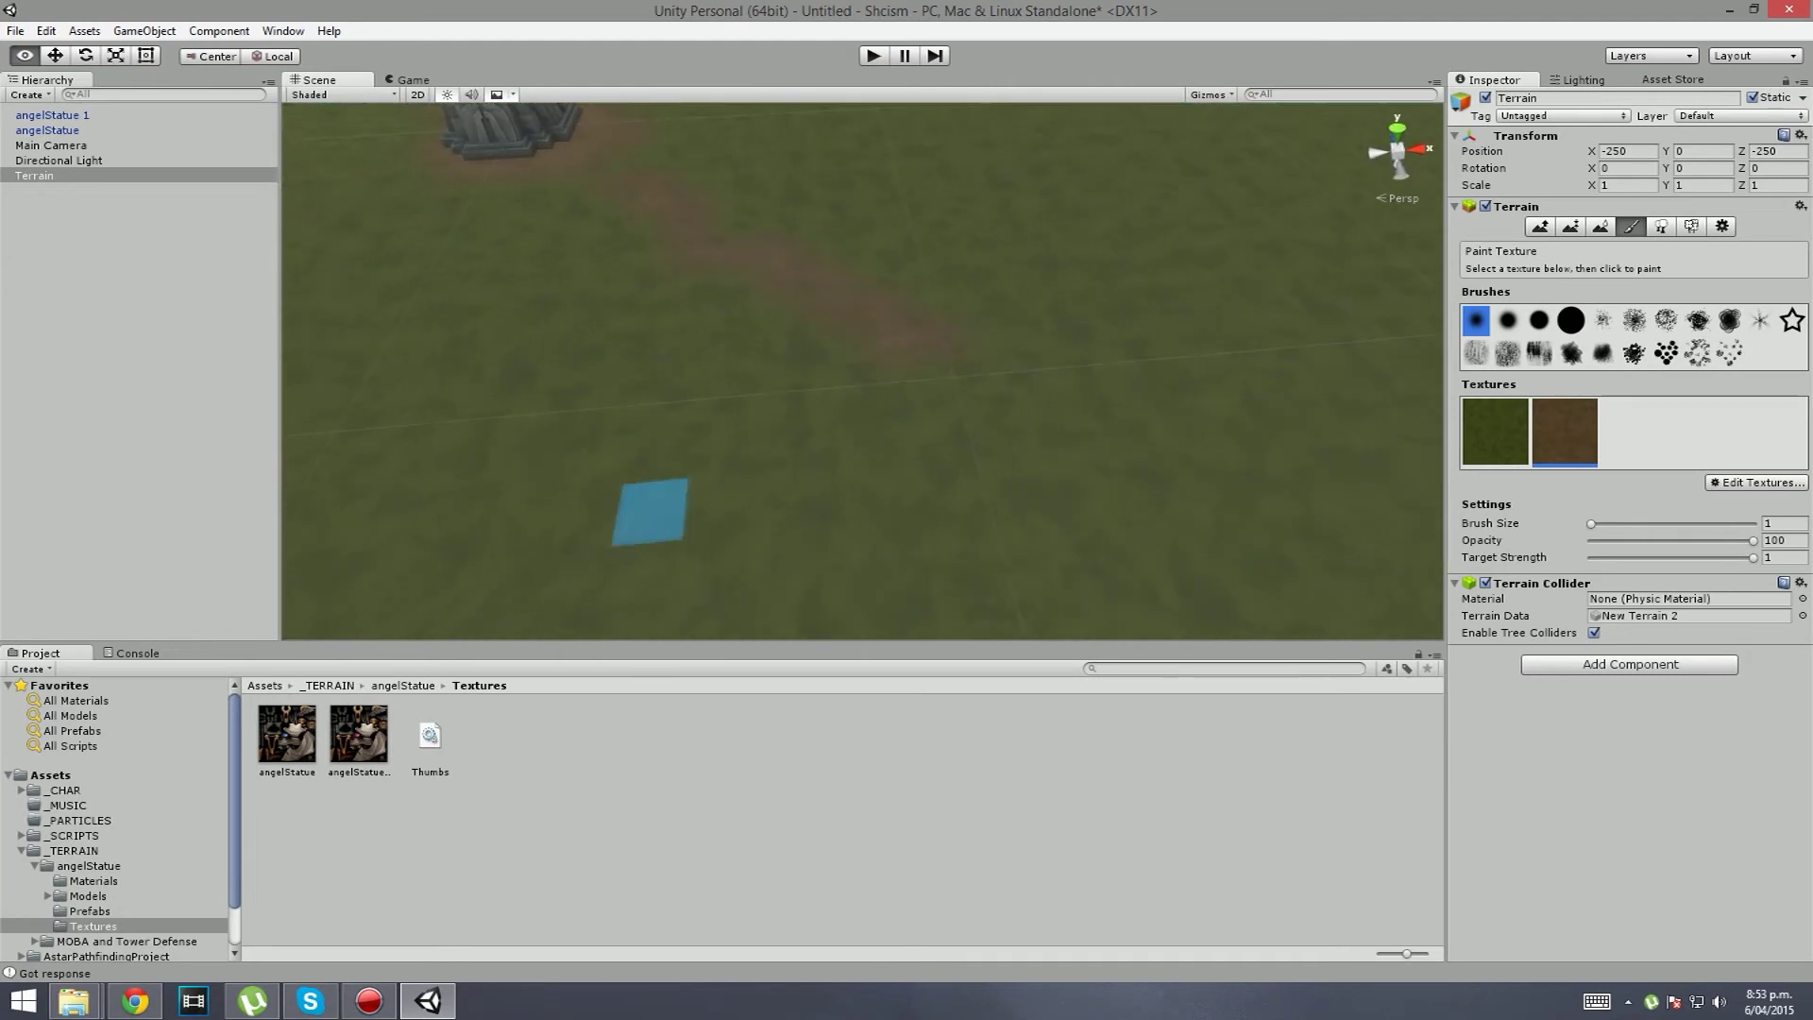
pyautogui.moveTo(735, 227); pyautogui.dragTo(896, 356, button='right')
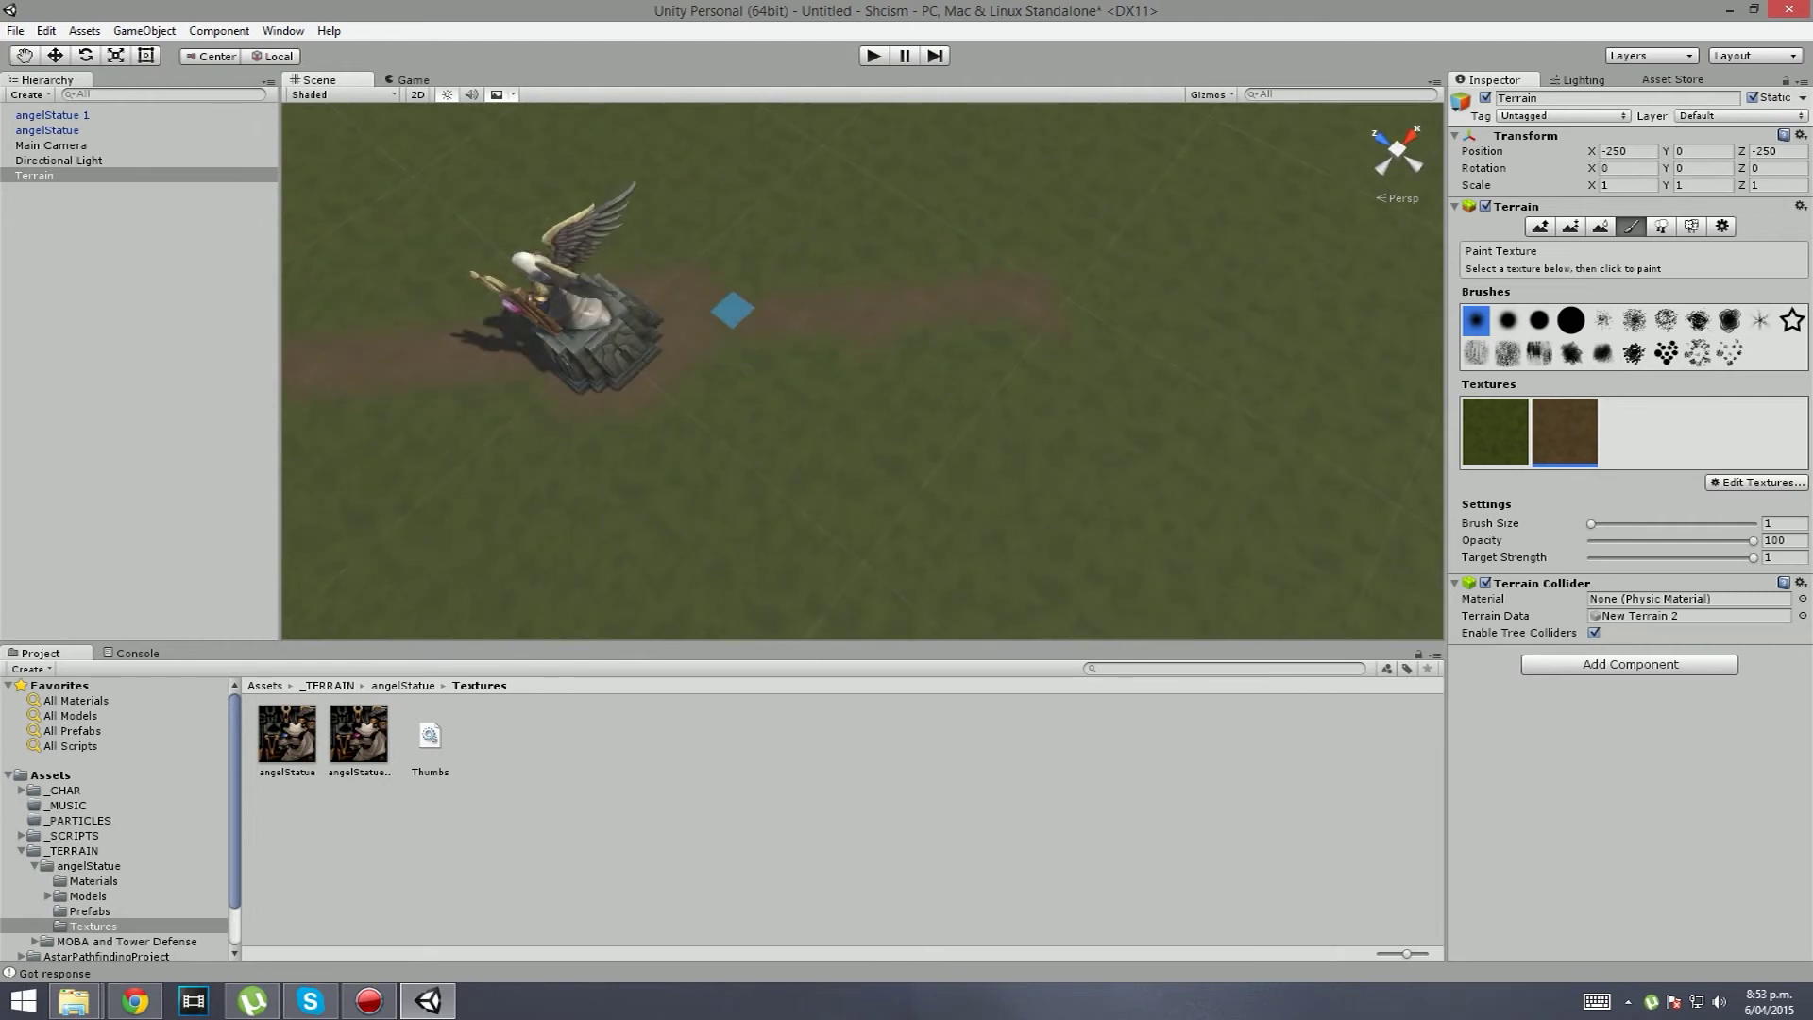
pyautogui.moveTo(944, 352); pyautogui.dragTo(890, 293, button='right')
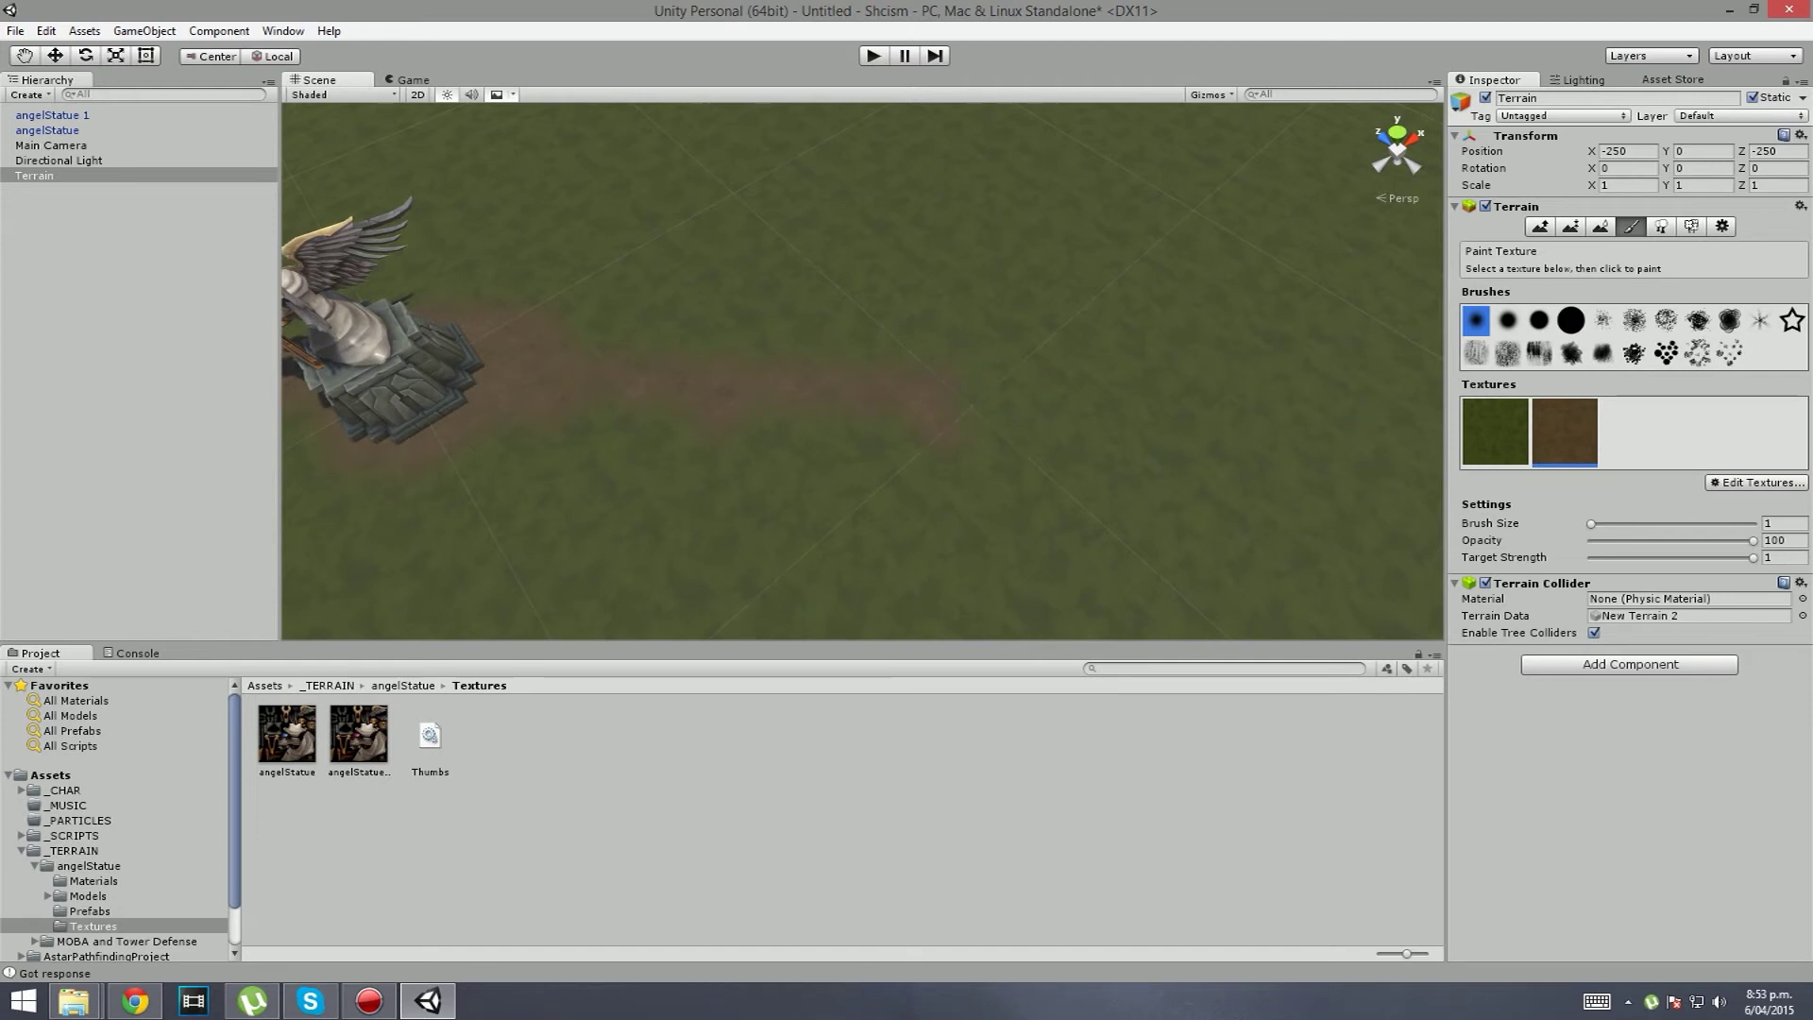
# Step: Set up the Raise / Lower Terrain tool with brush size 17 and opacity 8
pyautogui.click(1570, 227)
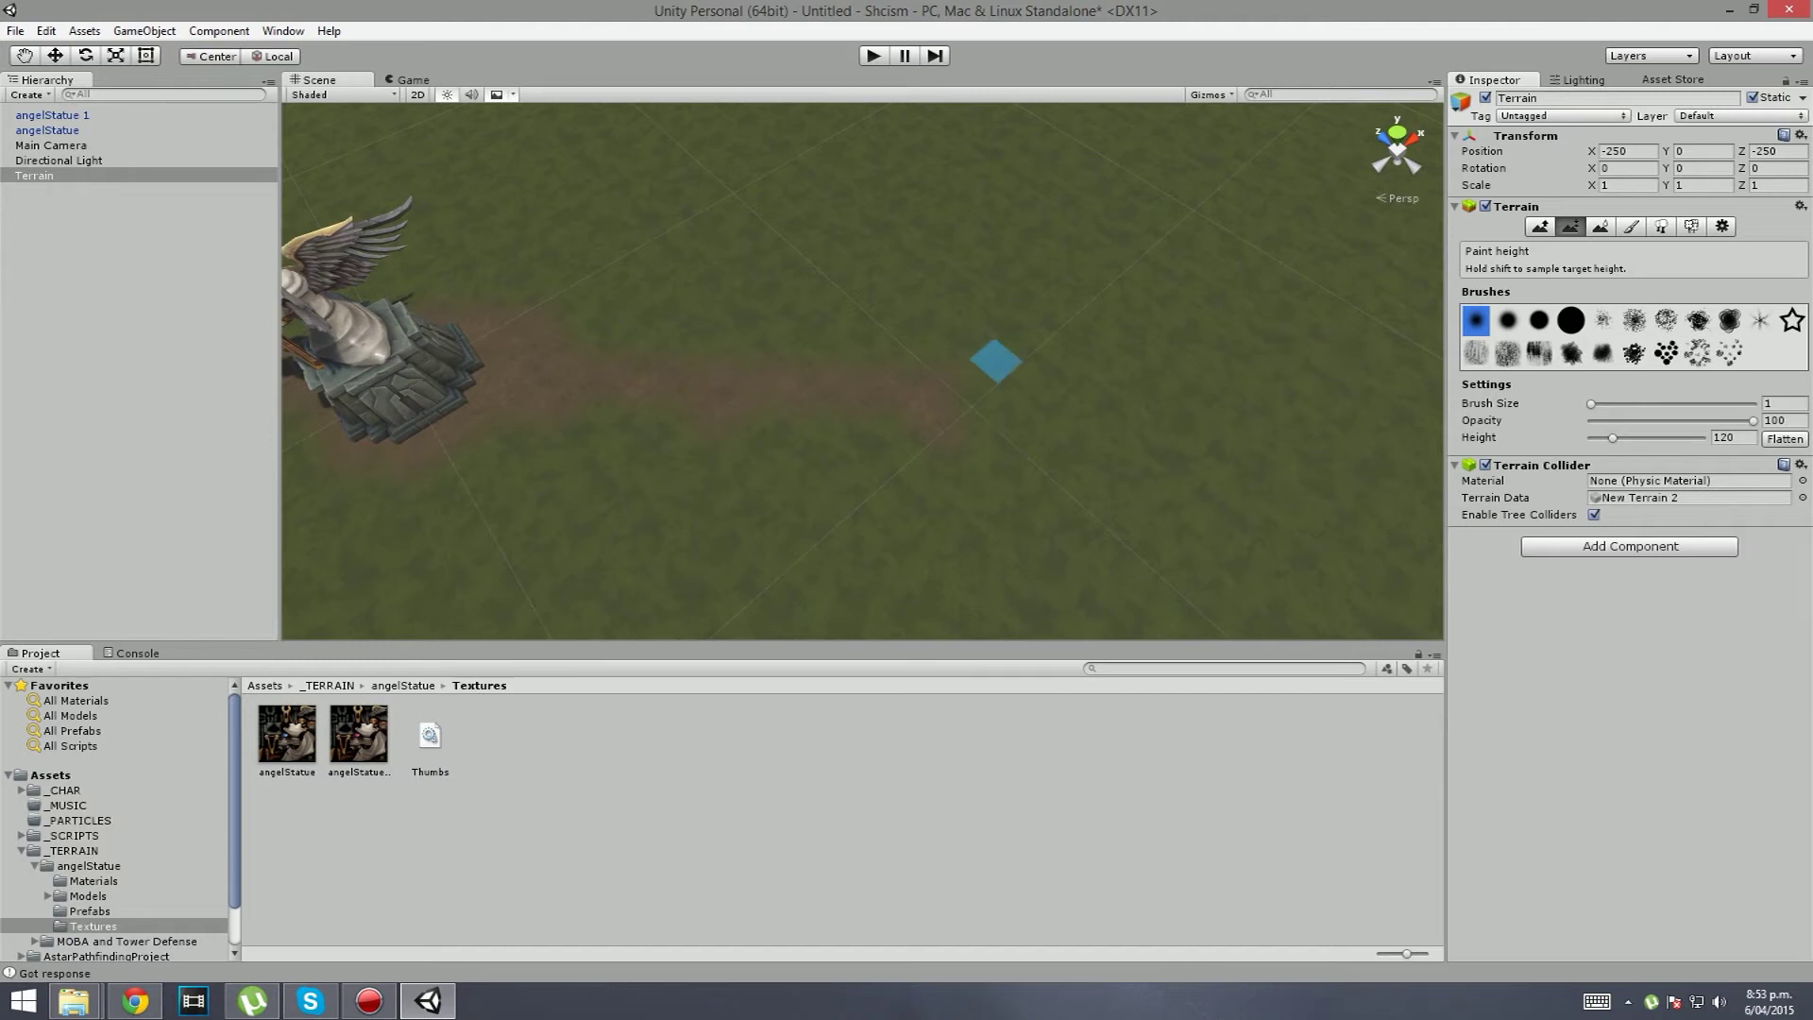
pyautogui.keyDown('alt'); pyautogui.moveTo(930, 384); pyautogui.dragTo(1280, 408); pyautogui.keyUp('alt')
pyautogui.scroll(5, 1171, 406)
pyautogui.moveTo(1280, 408)
pyautogui.mouseDown(button='right')
pyautogui.moveTo(995, 243)
pyautogui.moveTo(859, 246)
pyautogui.moveTo(1005, 243)
pyautogui.moveTo(878, 227)
pyautogui.moveTo(788, 253)
pyautogui.moveTo(902, 295)
pyautogui.moveTo(812, 203)
pyautogui.mouseUp(button='right')
pyautogui.scroll(-5, 944, 245)
pyautogui.press('w')
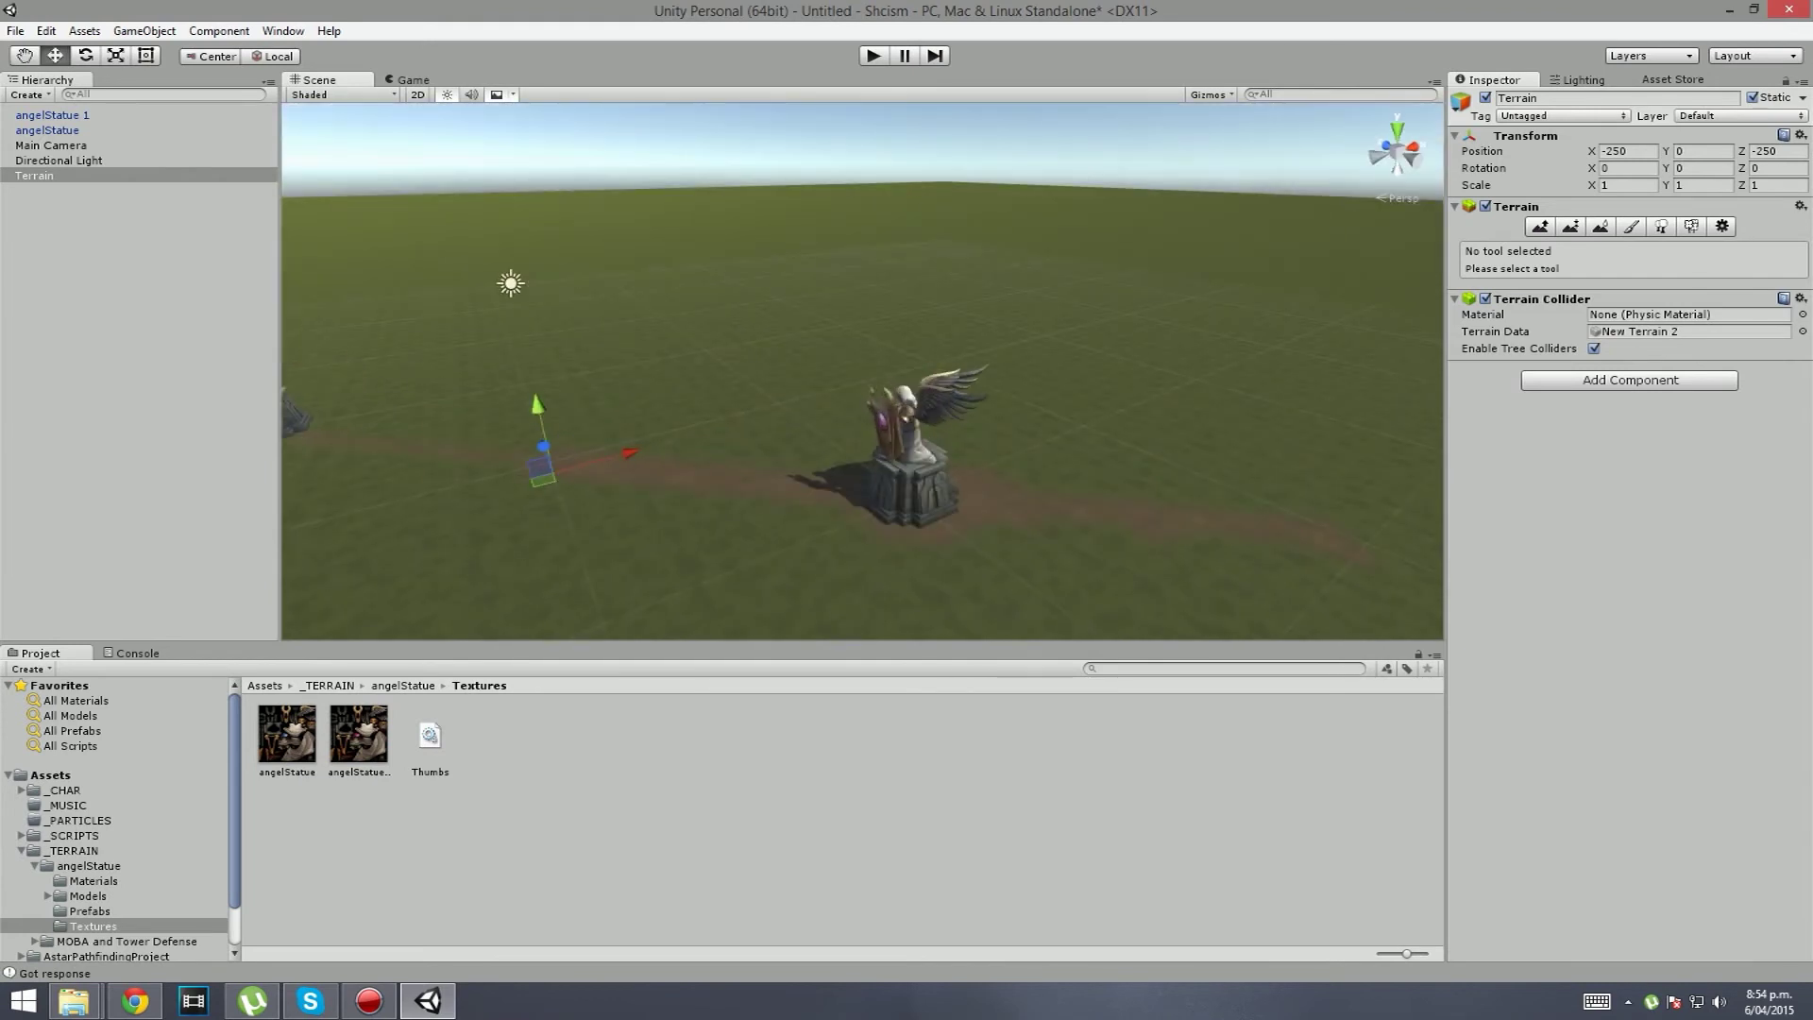
pyautogui.click(1540, 226)
pyautogui.moveTo(1103, 406); pyautogui.dragTo(1100, 480, button='right')
pyautogui.scroll(-3, 1100, 480)
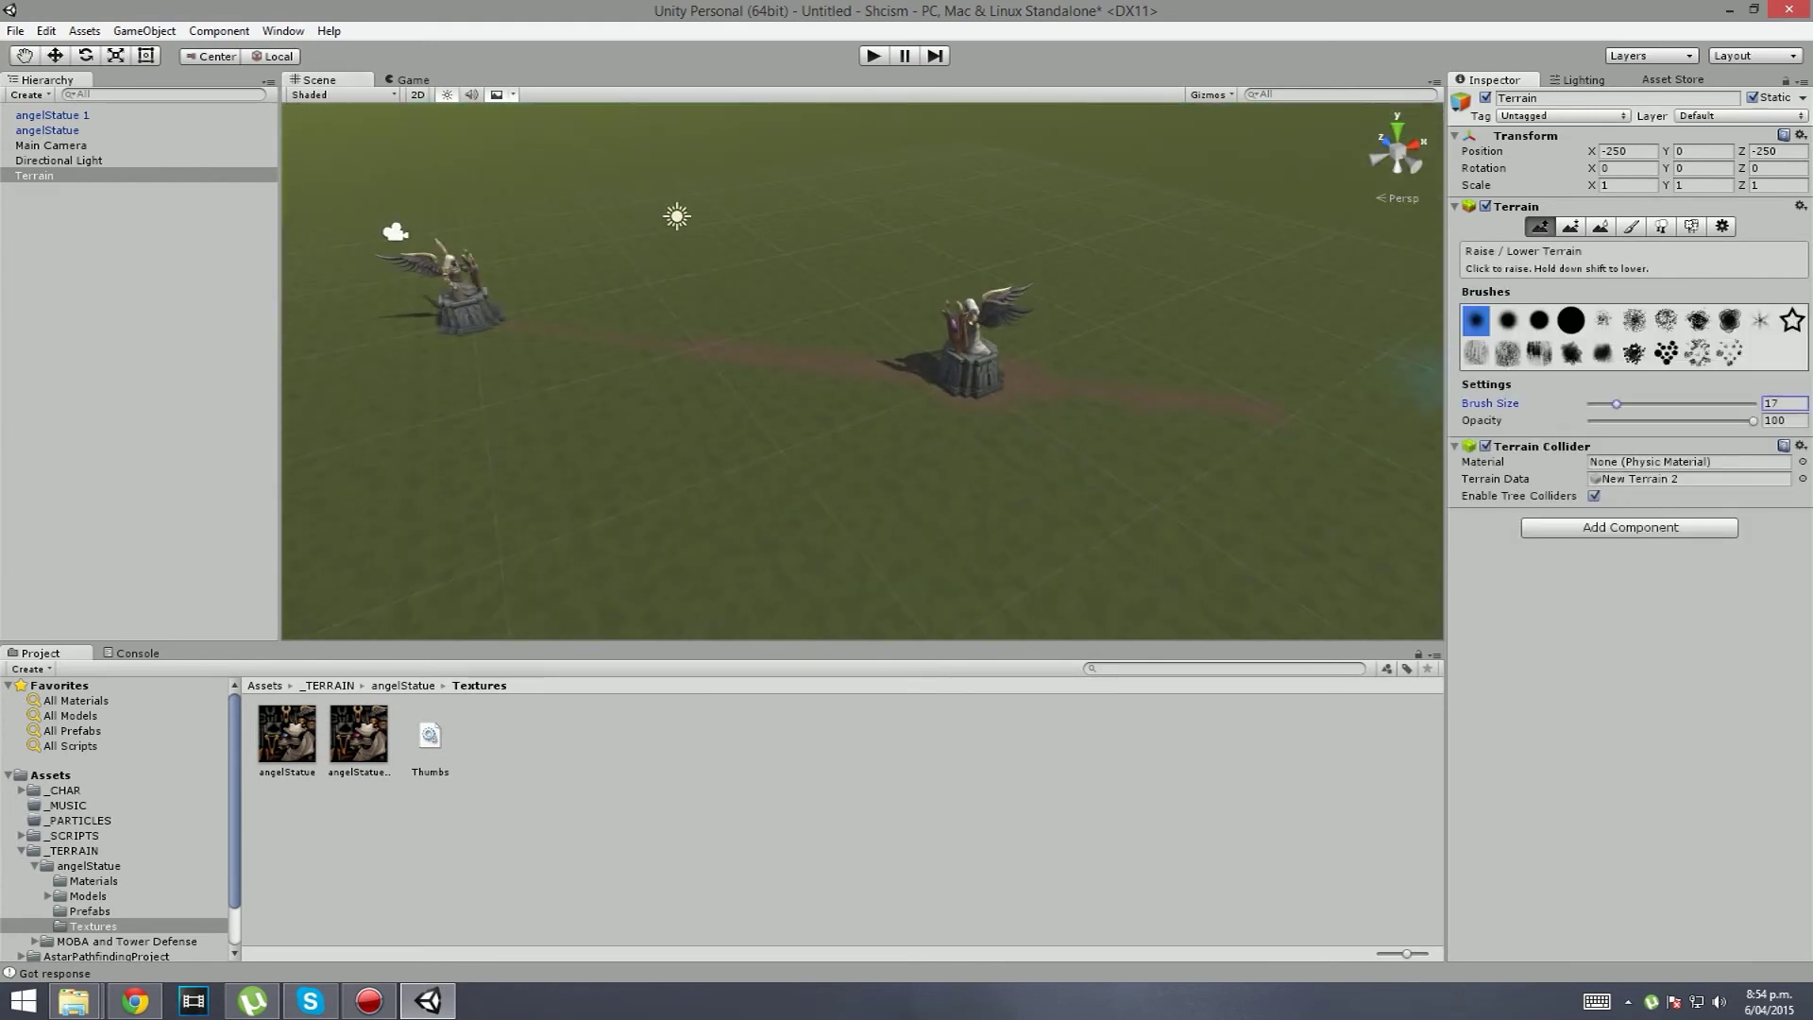
pyautogui.click(1602, 421)
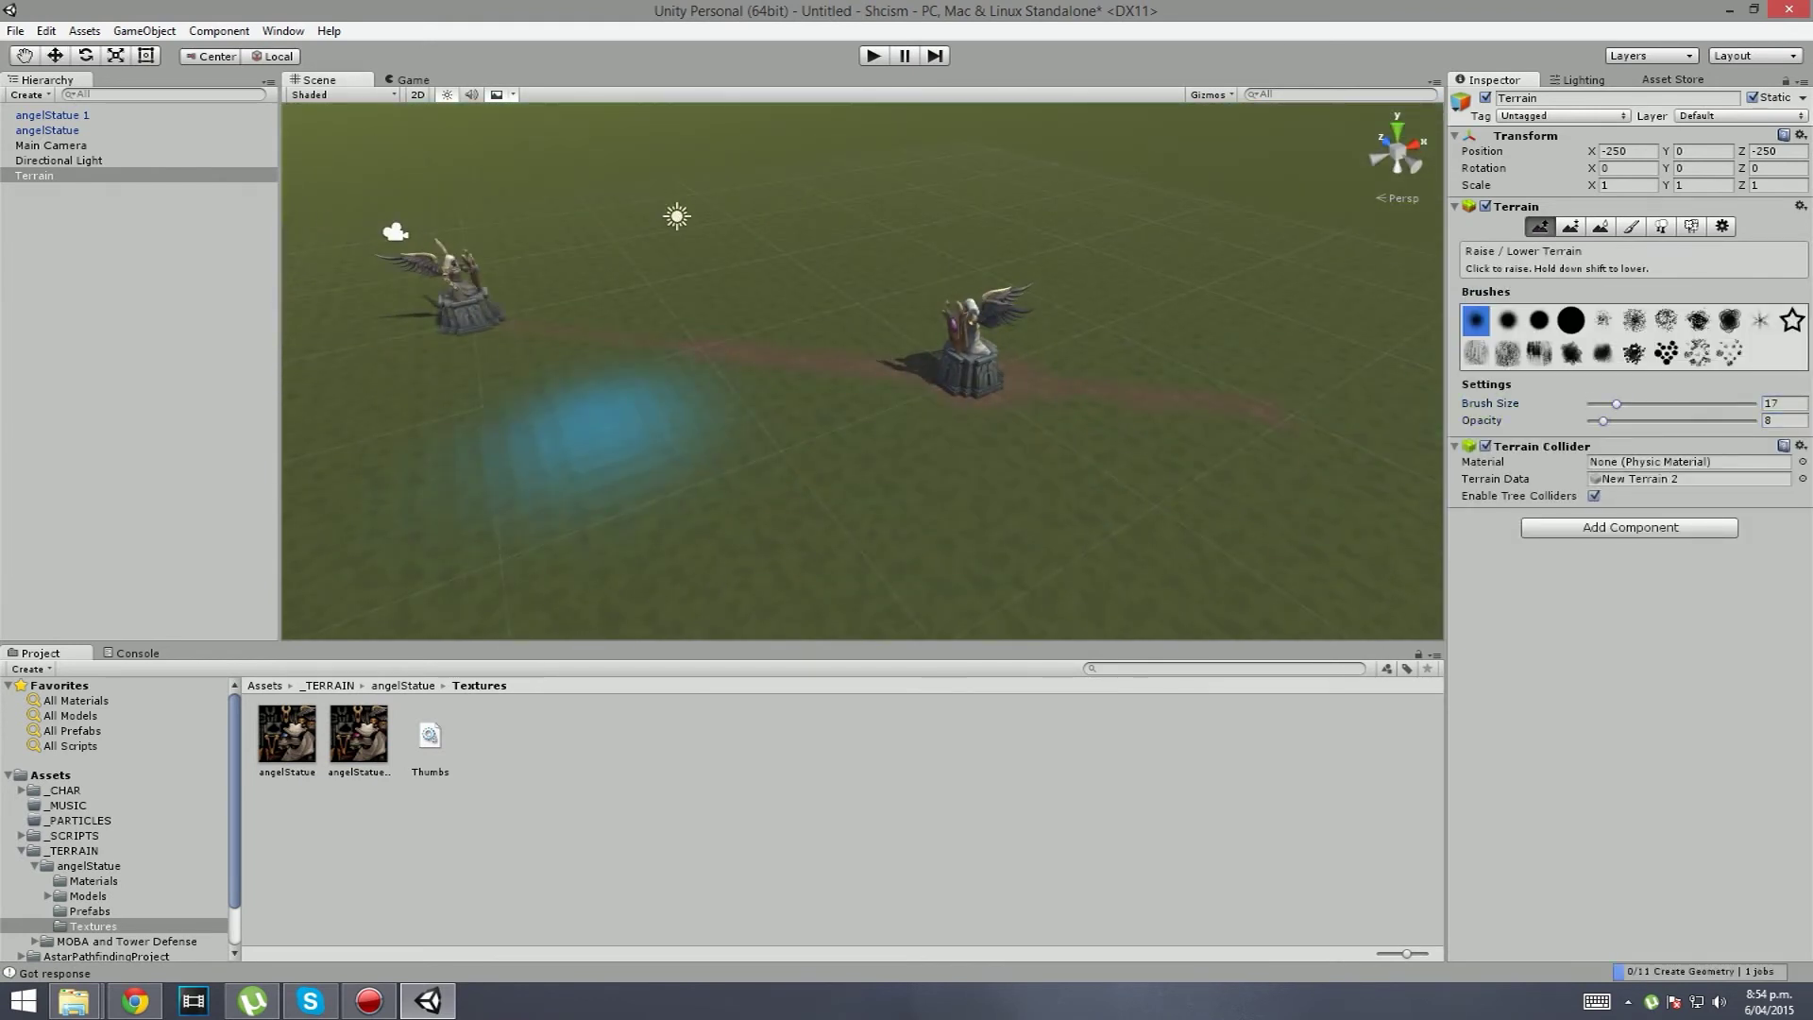
# Step: Raise a trial hill beside the path between the two statues and undo it
pyautogui.moveTo(627, 372); pyautogui.dragTo(638, 368)
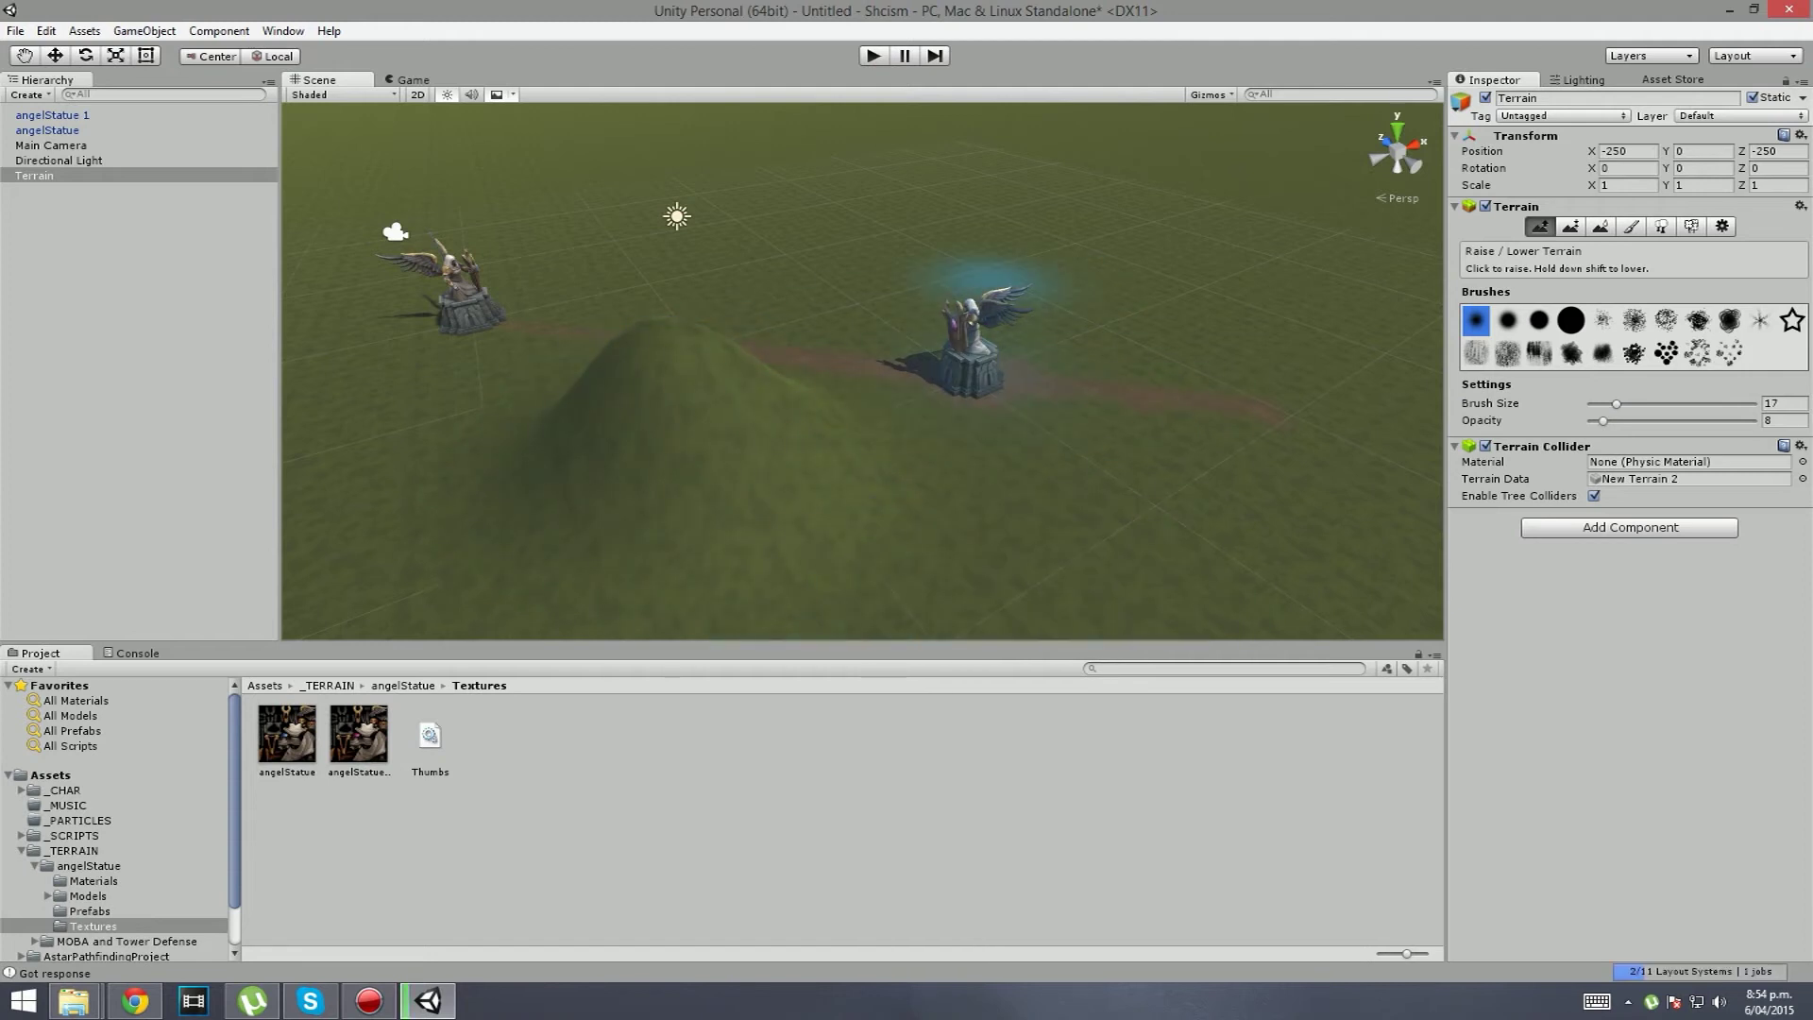
pyautogui.moveTo(972, 274); pyautogui.dragTo(1105, 293, button='right')
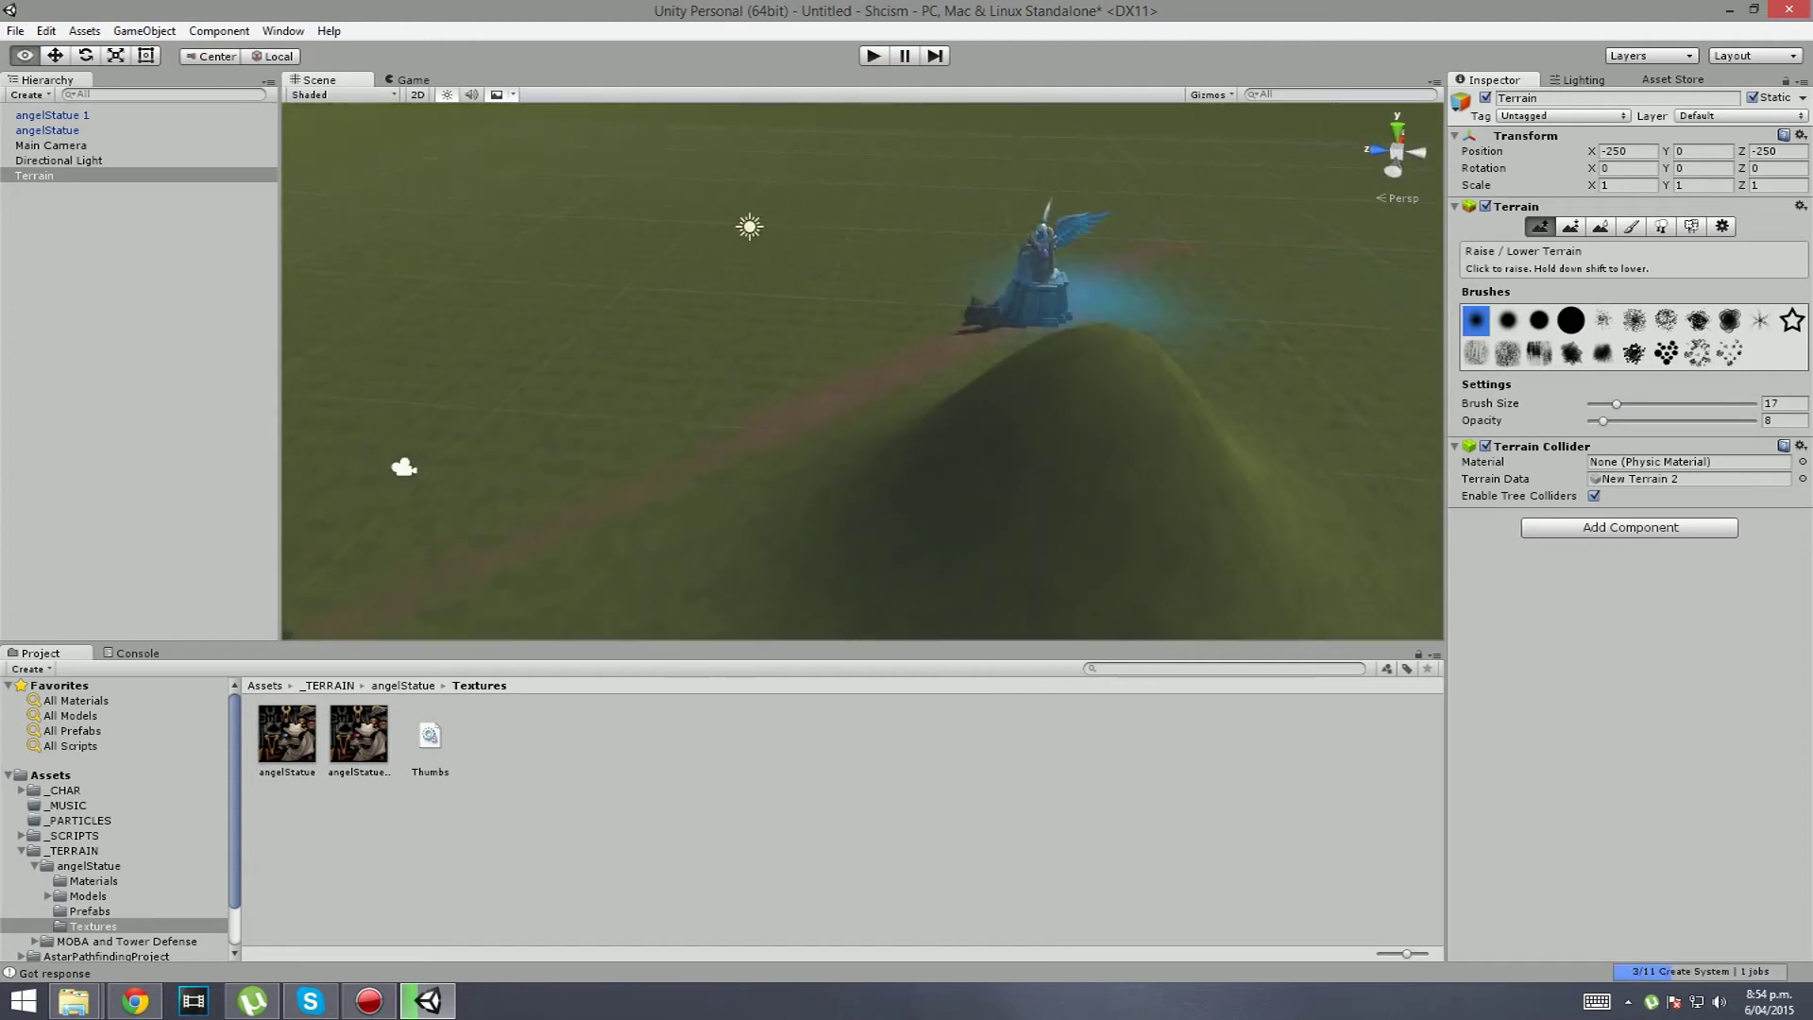
pyautogui.keyDown('alt'); pyautogui.moveTo(1105, 293); pyautogui.dragTo(1431, 142); pyautogui.keyUp('alt')
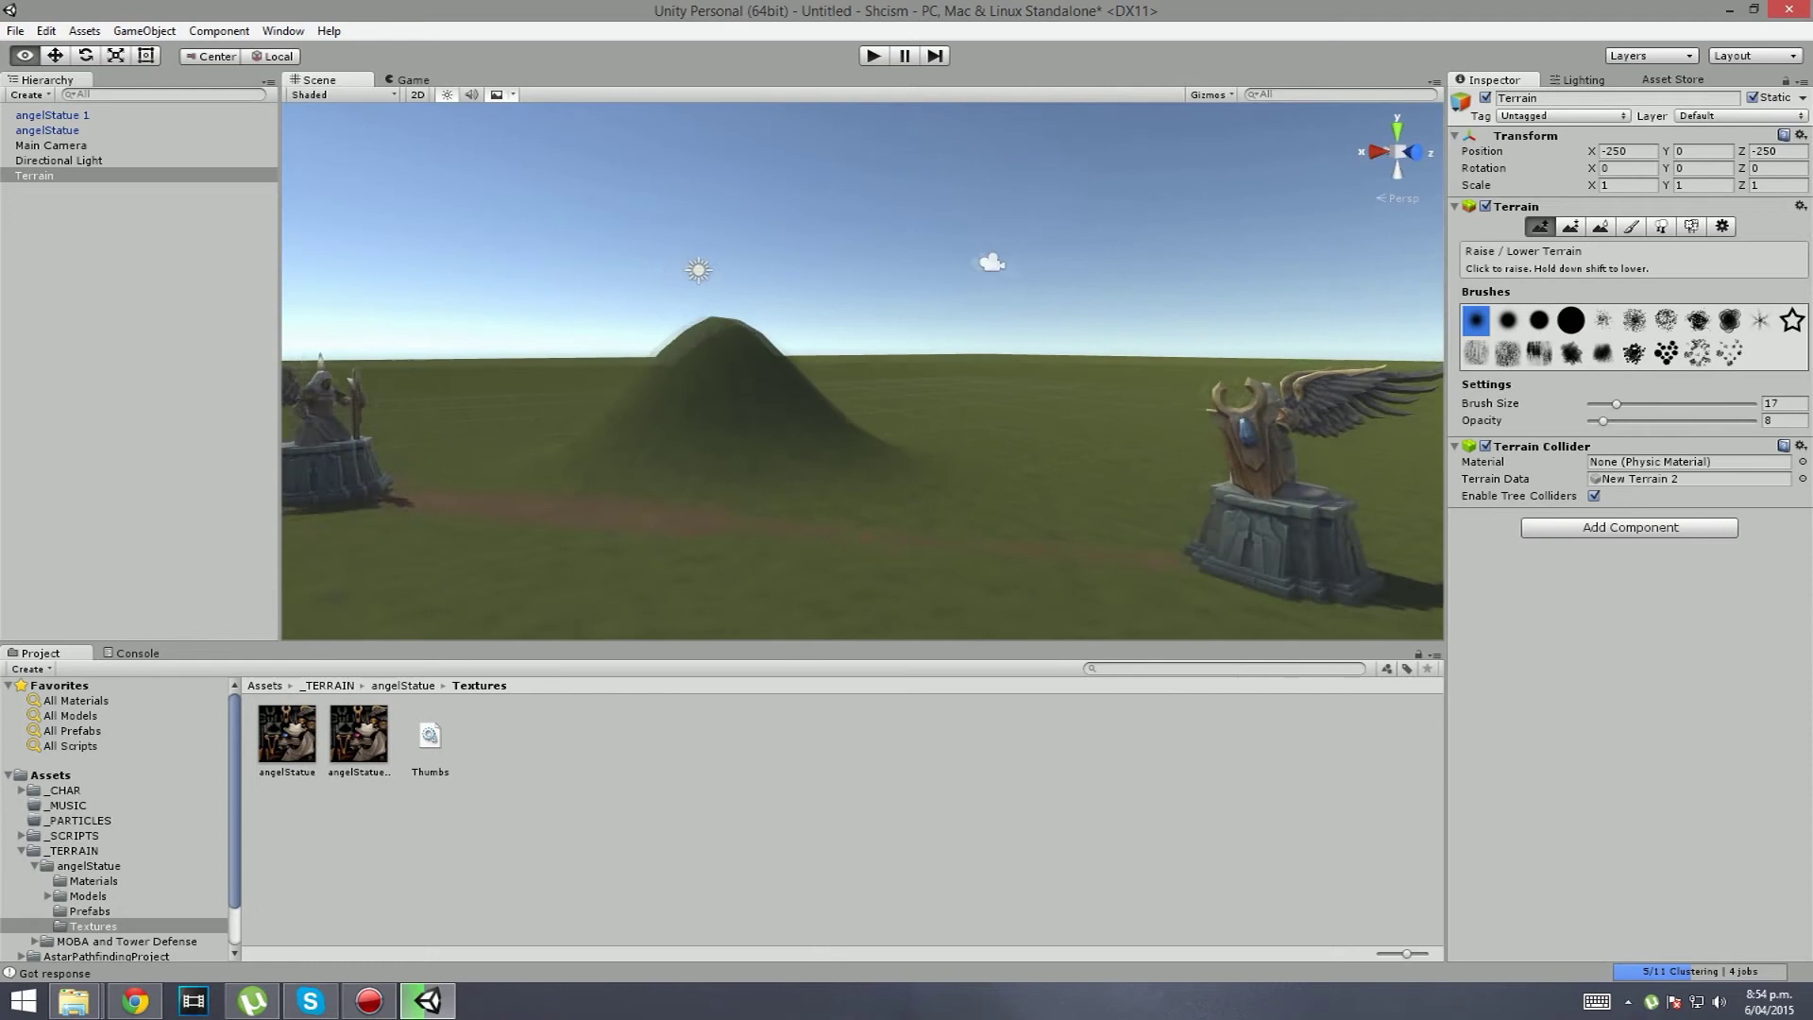
pyautogui.press('w')
pyautogui.moveTo(1067, 349)
pyautogui.mouseDown(button='right')
pyautogui.moveTo(1010, 297)
pyautogui.moveTo(330, 501)
pyautogui.mouseUp(button='right')
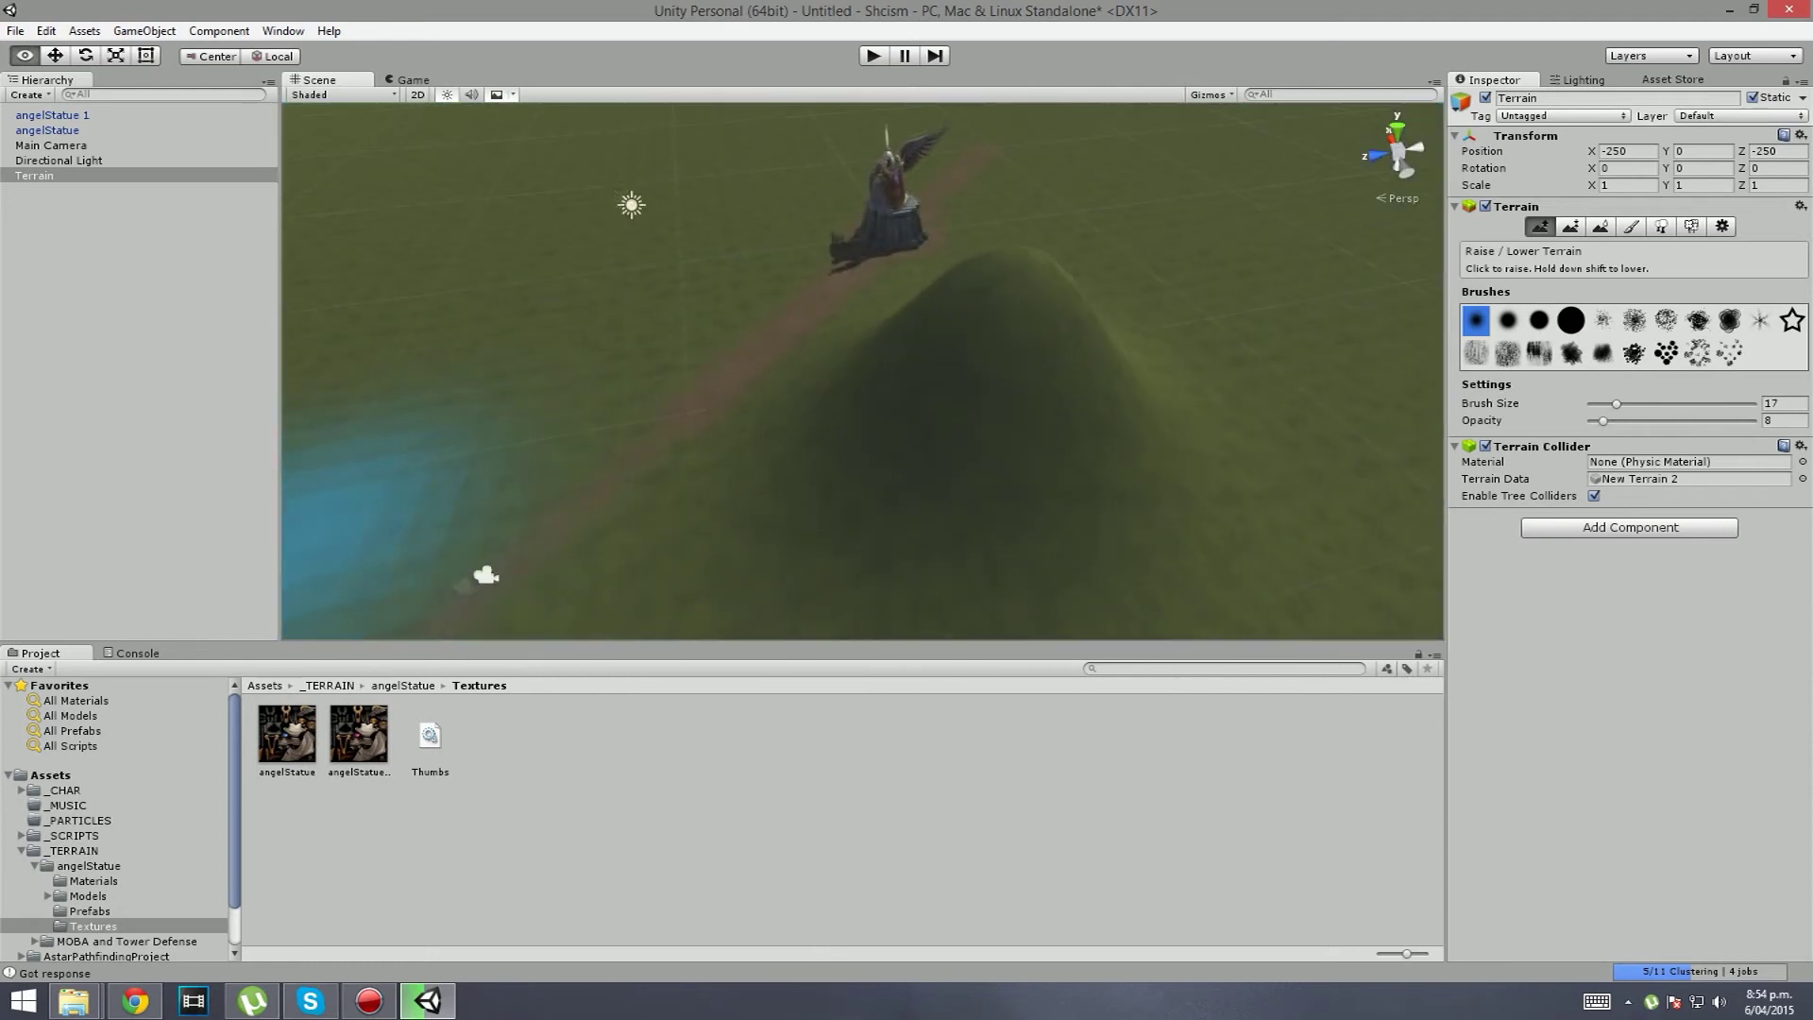
pyautogui.hotkey('ctrl', 'z')
# Step: Flatten the terrain to height 2 with Paint Height and set its Y position to -2
pyautogui.press('d')
pyautogui.moveTo(1065, 380)
pyautogui.mouseDown(button='right')
pyautogui.moveTo(670, 382)
pyautogui.moveTo(661, 416)
pyautogui.moveTo(944, 303)
pyautogui.moveTo(783, 335)
pyautogui.moveTo(765, 364)
pyautogui.moveTo(831, 396)
pyautogui.moveTo(826, 373)
pyautogui.moveTo(827, 401)
pyautogui.moveTo(528, 406)
pyautogui.mouseUp(button='right')
pyautogui.press('w')
pyautogui.press('w')
pyautogui.press('s')
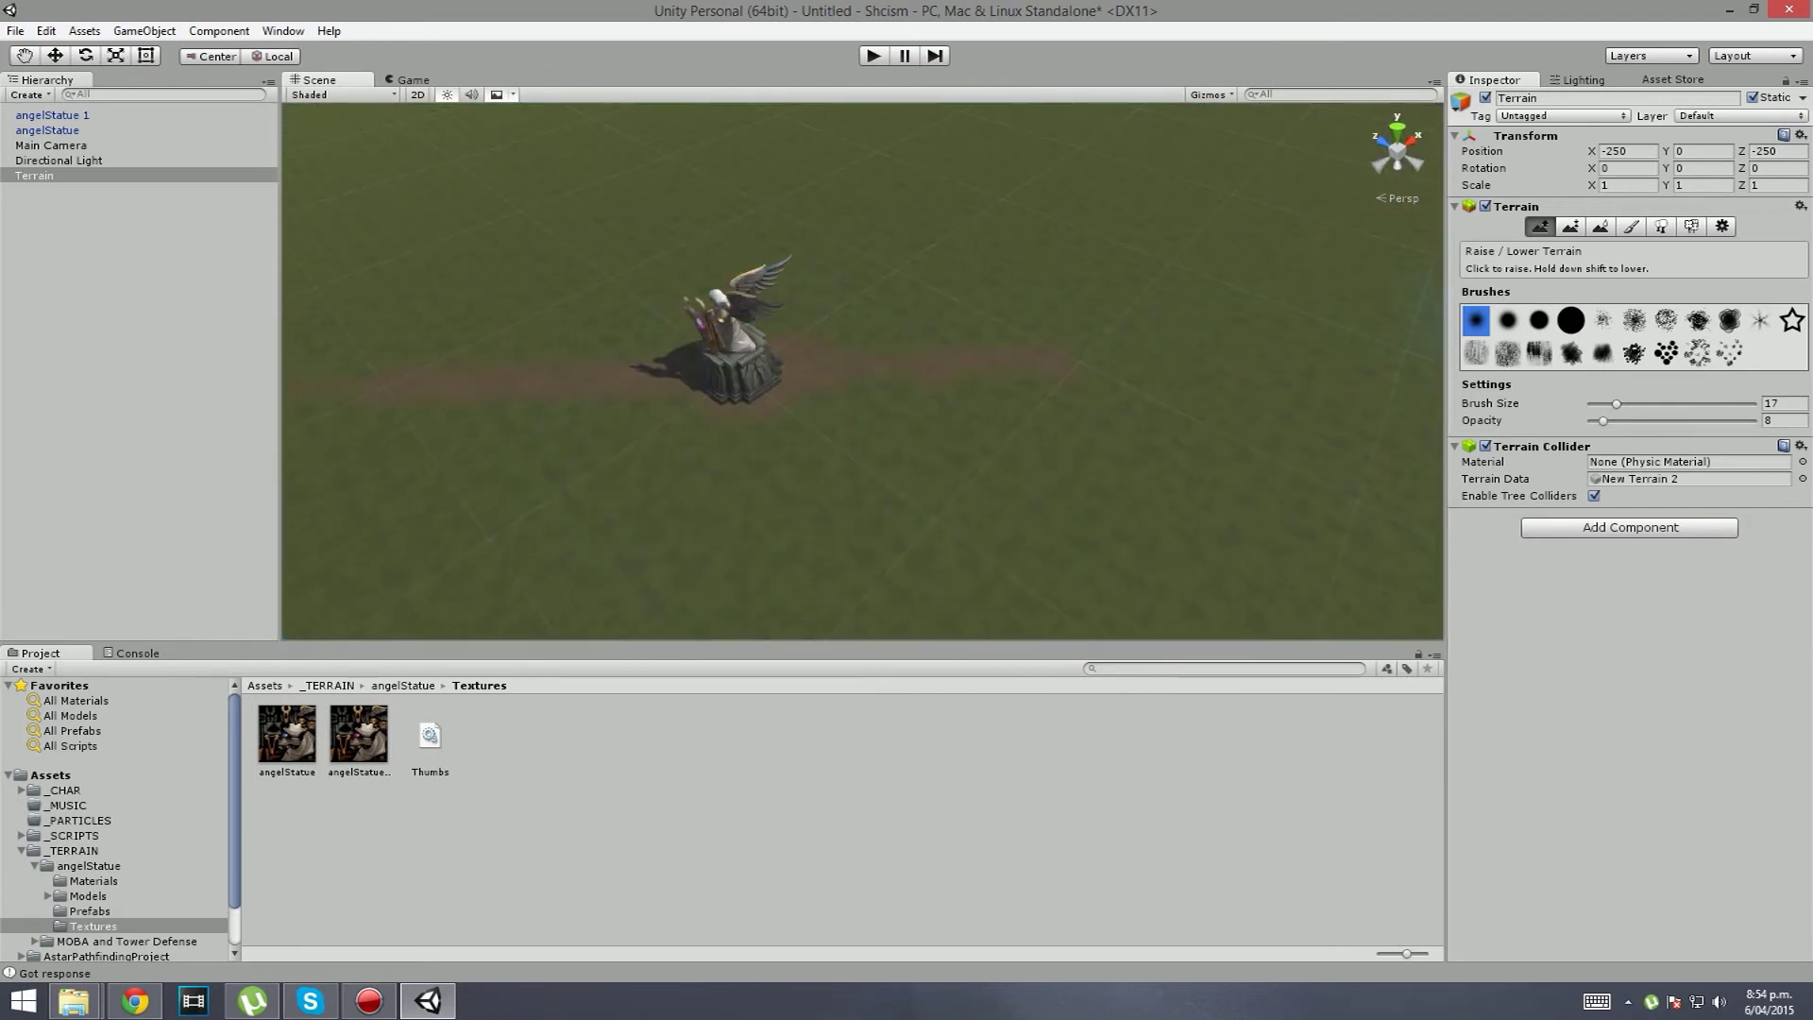
pyautogui.click(1570, 226)
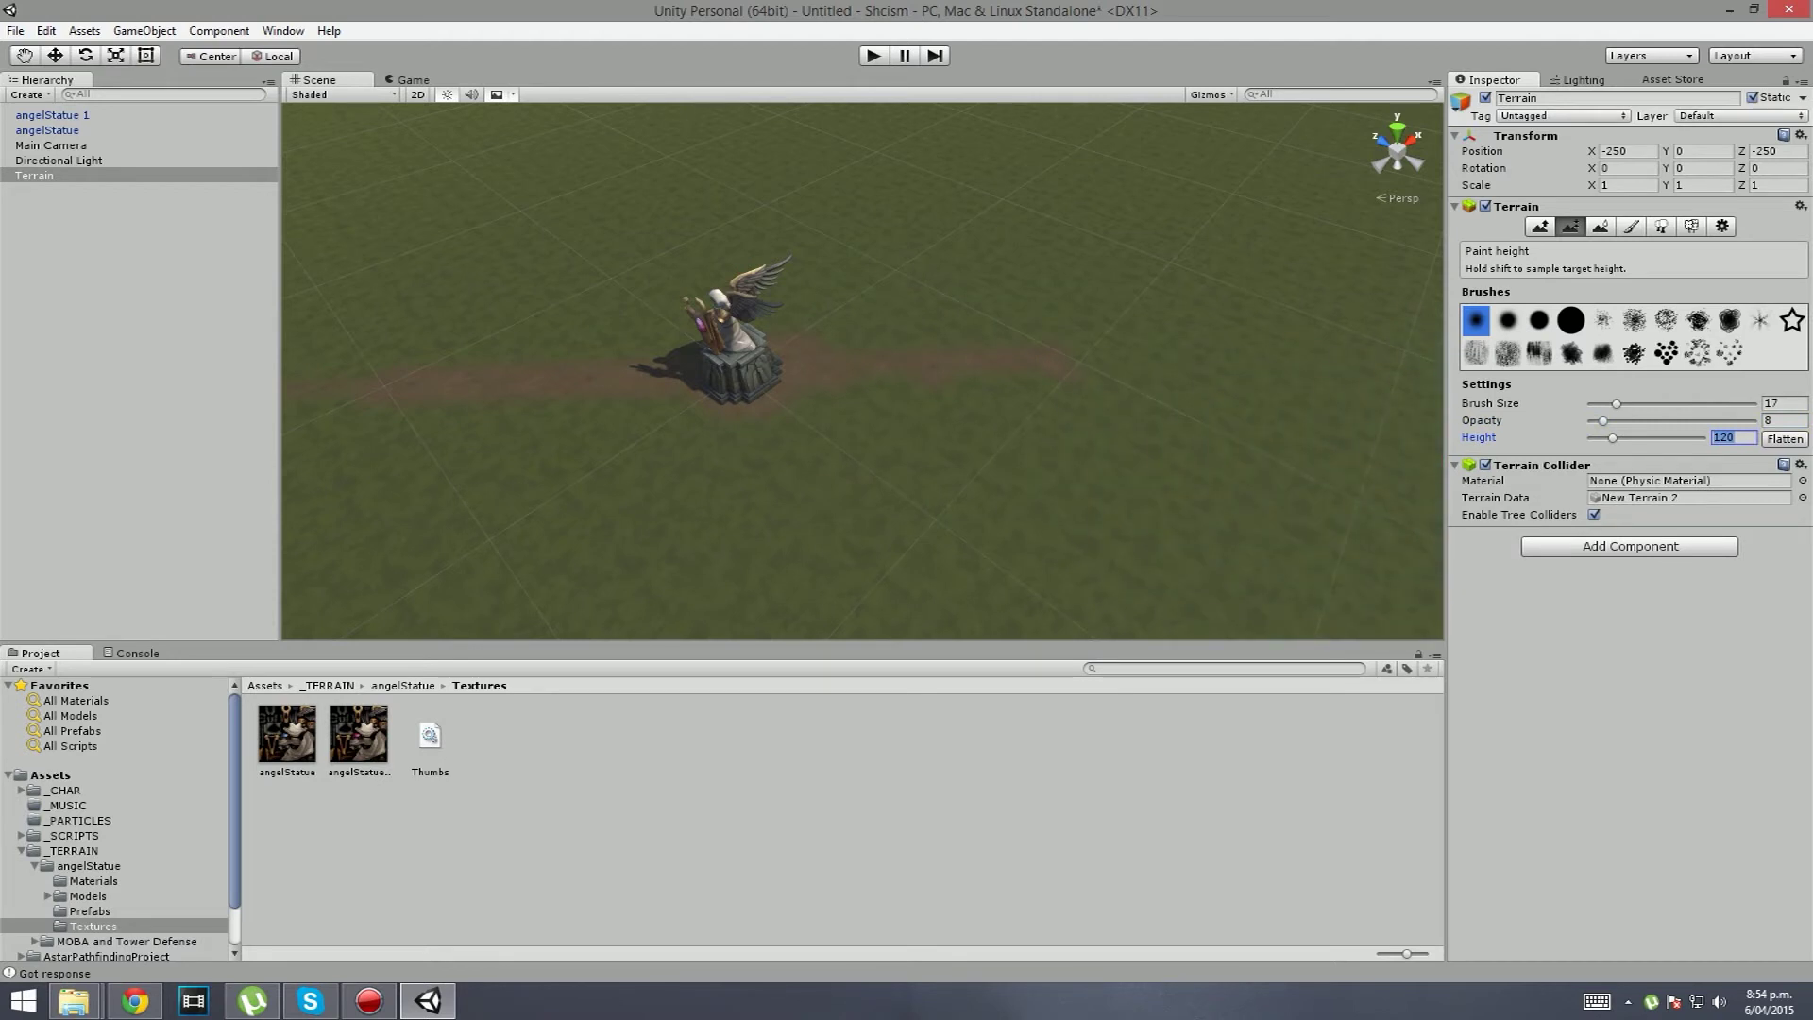
pyautogui.moveTo(722, 344)
pyautogui.mouseDown()
pyautogui.moveTo(947, 329)
pyautogui.moveTo(1056, 283)
pyautogui.moveTo(505, 132)
pyautogui.mouseUp()
pyautogui.press('w')
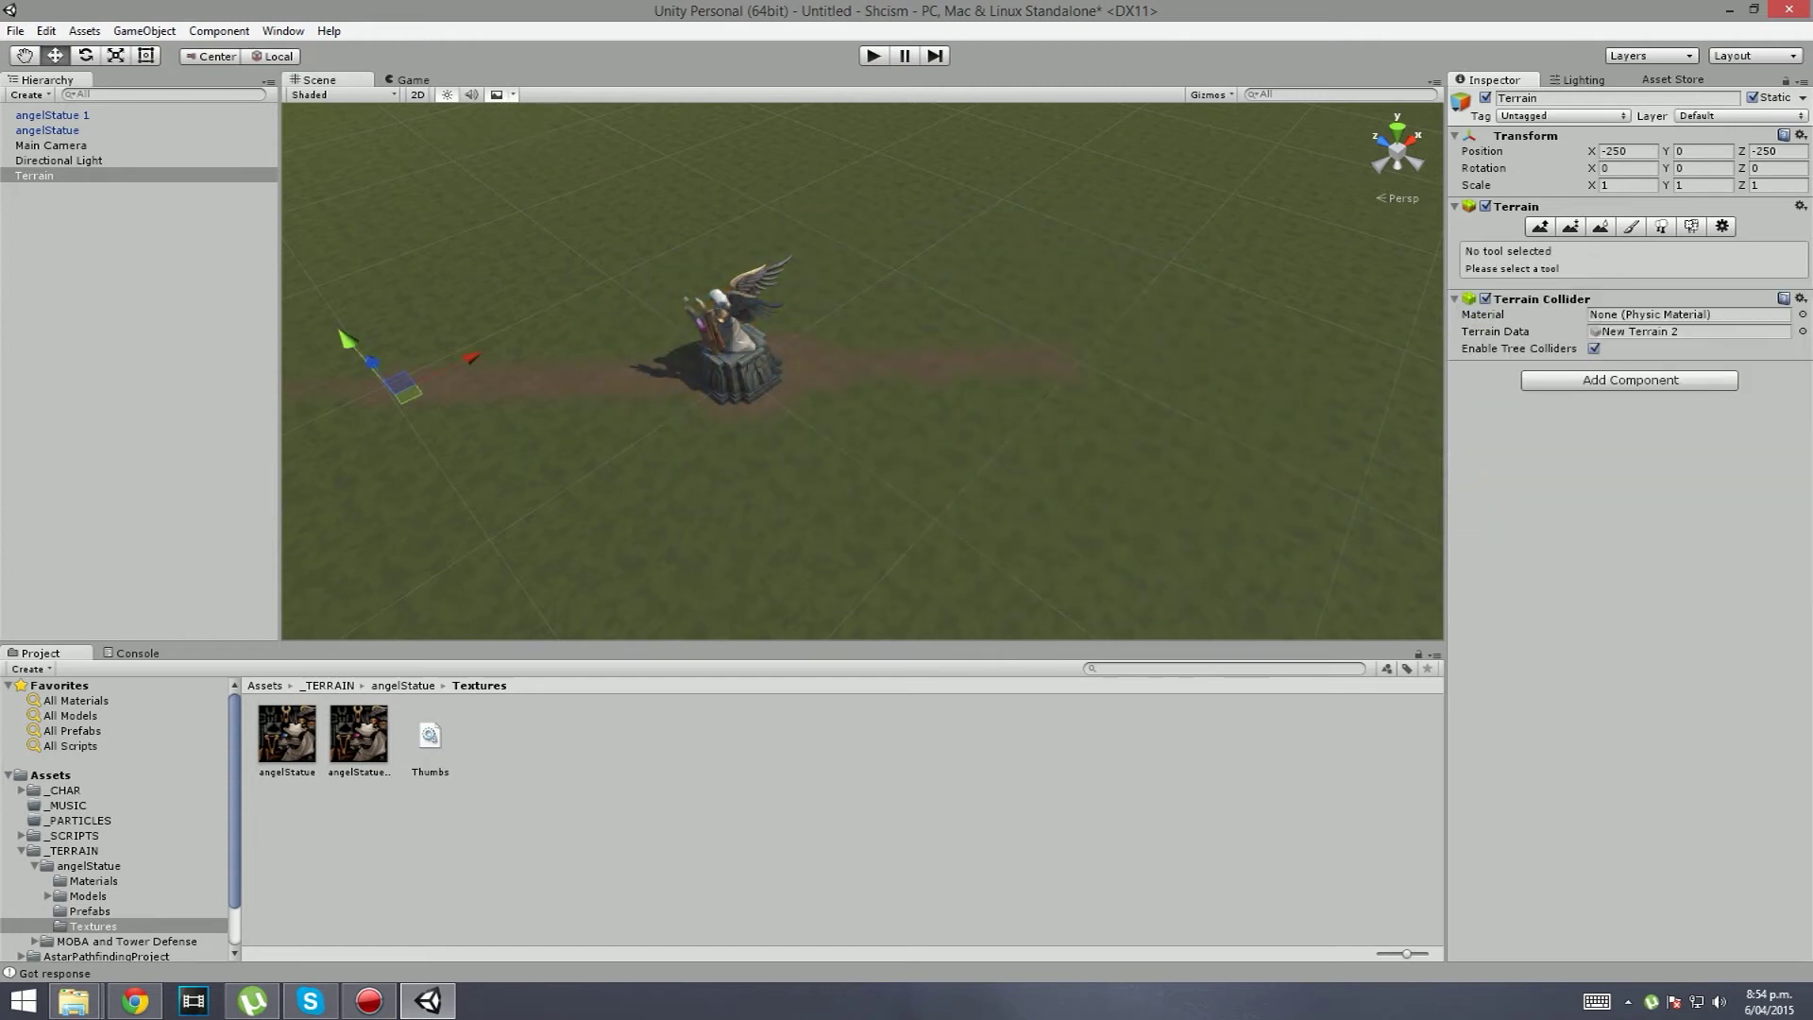
pyautogui.moveTo(850, 378); pyautogui.dragTo(656, 335, button='right')
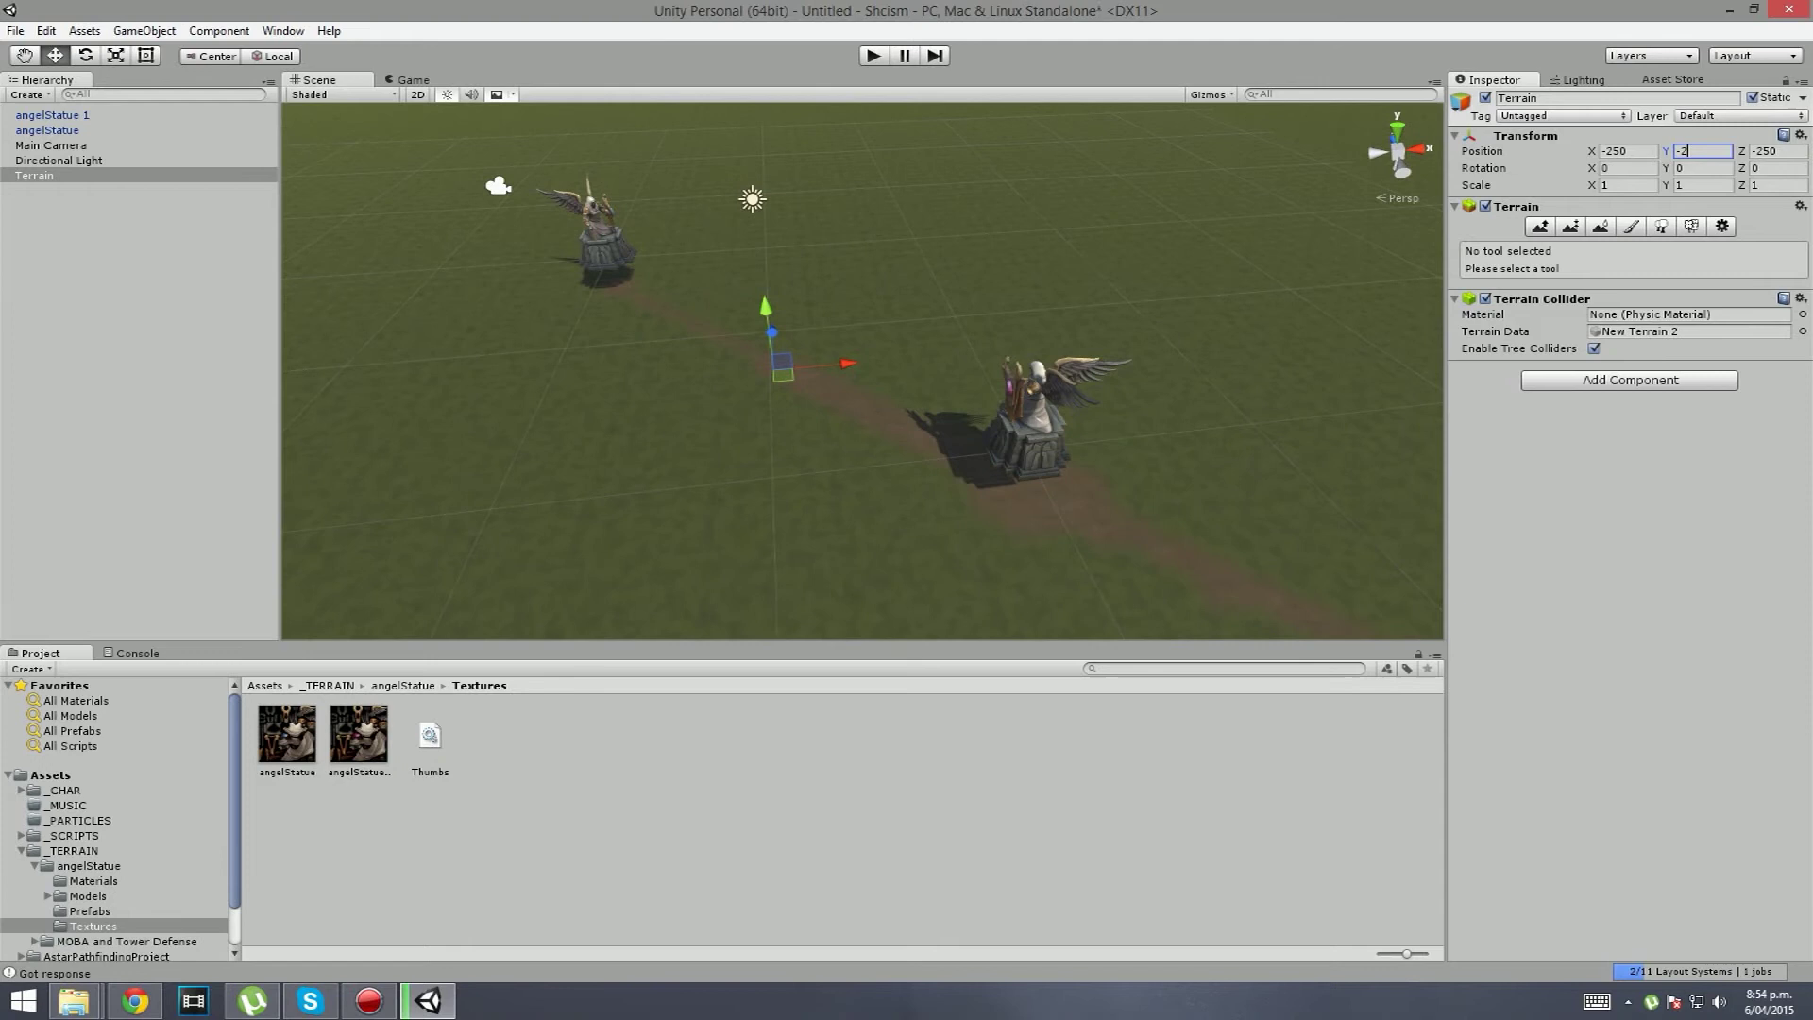
pyautogui.press('w')
pyautogui.moveTo(850, 378); pyautogui.dragTo(973, 312, button='right')
pyautogui.press('s')
pyautogui.click(1570, 226)
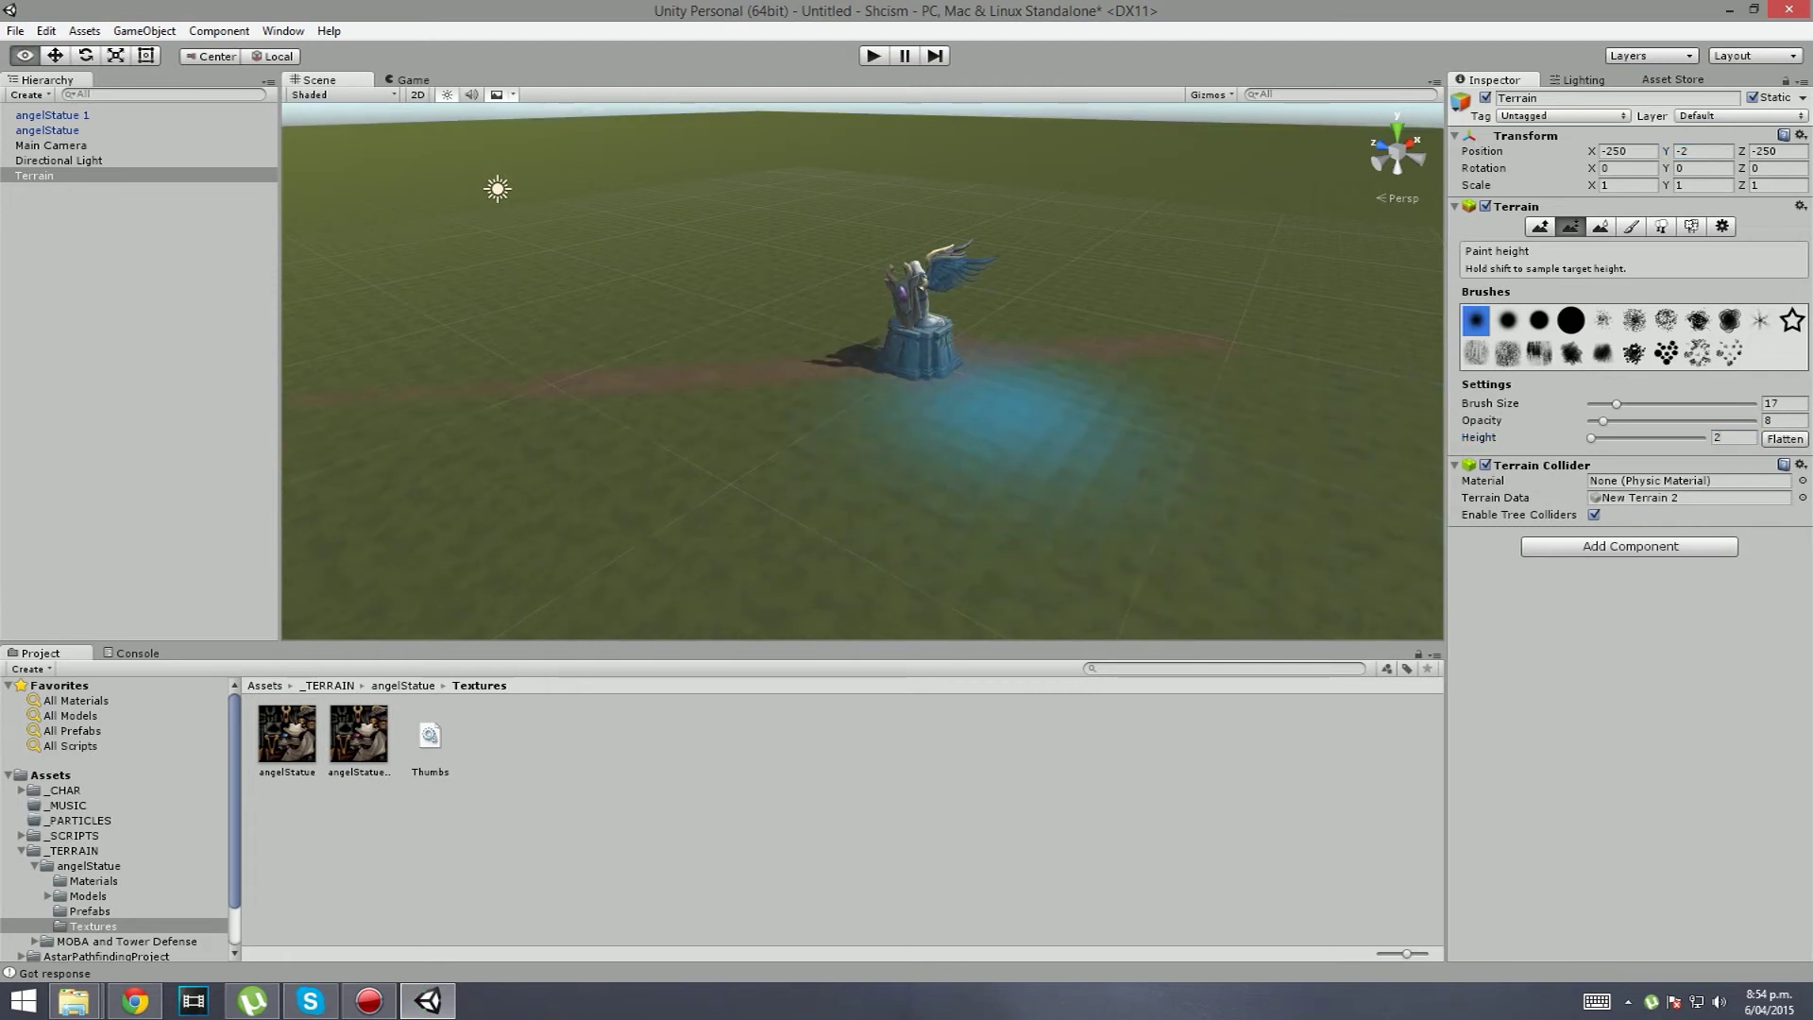
# Step: Set the Paint Height target to 0 and lower a channel across the path between the statues
pyautogui.press('w')
pyautogui.moveTo(1032, 376)
pyautogui.mouseDown(button='right')
pyautogui.moveTo(997, 416)
pyautogui.moveTo(1020, 359)
pyautogui.moveTo(1079, 328)
pyautogui.moveTo(983, 416)
pyautogui.moveTo(906, 360)
pyautogui.moveTo(935, 387)
pyautogui.moveTo(930, 434)
pyautogui.mouseUp(button='right')
pyautogui.press('s')
pyautogui.press('w')
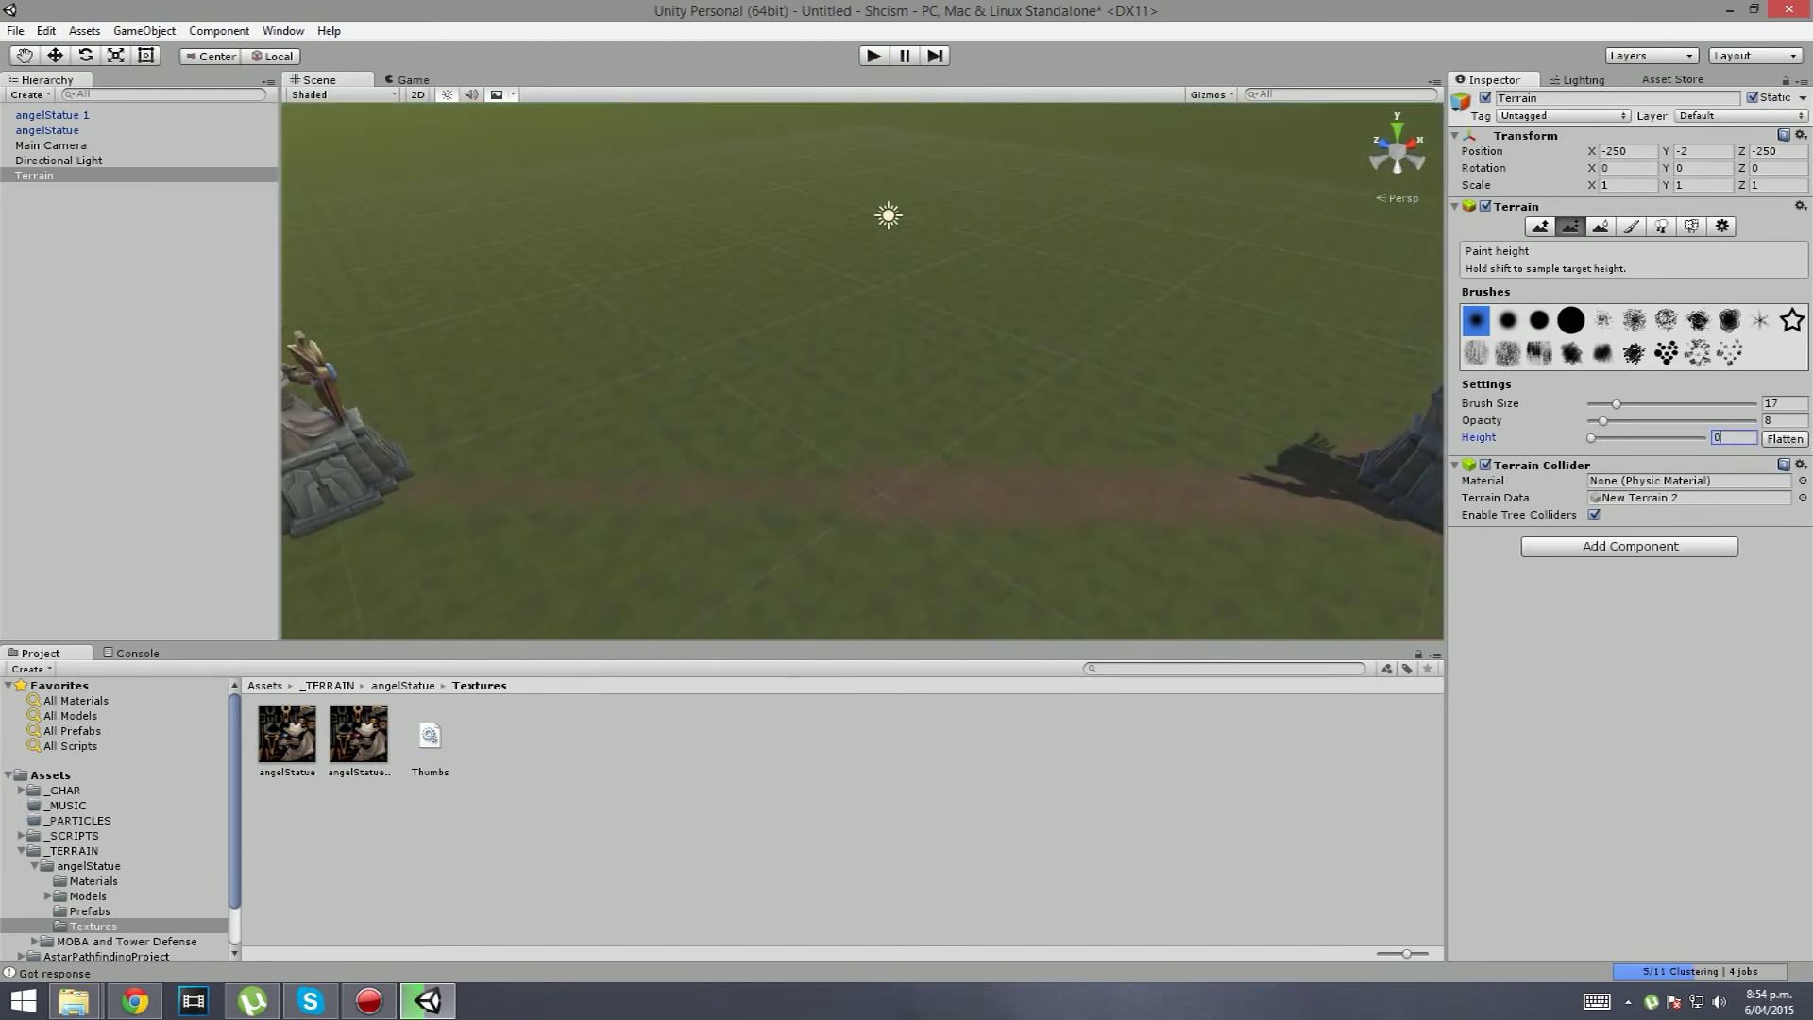
pyautogui.scroll(-5, 1152, 406)
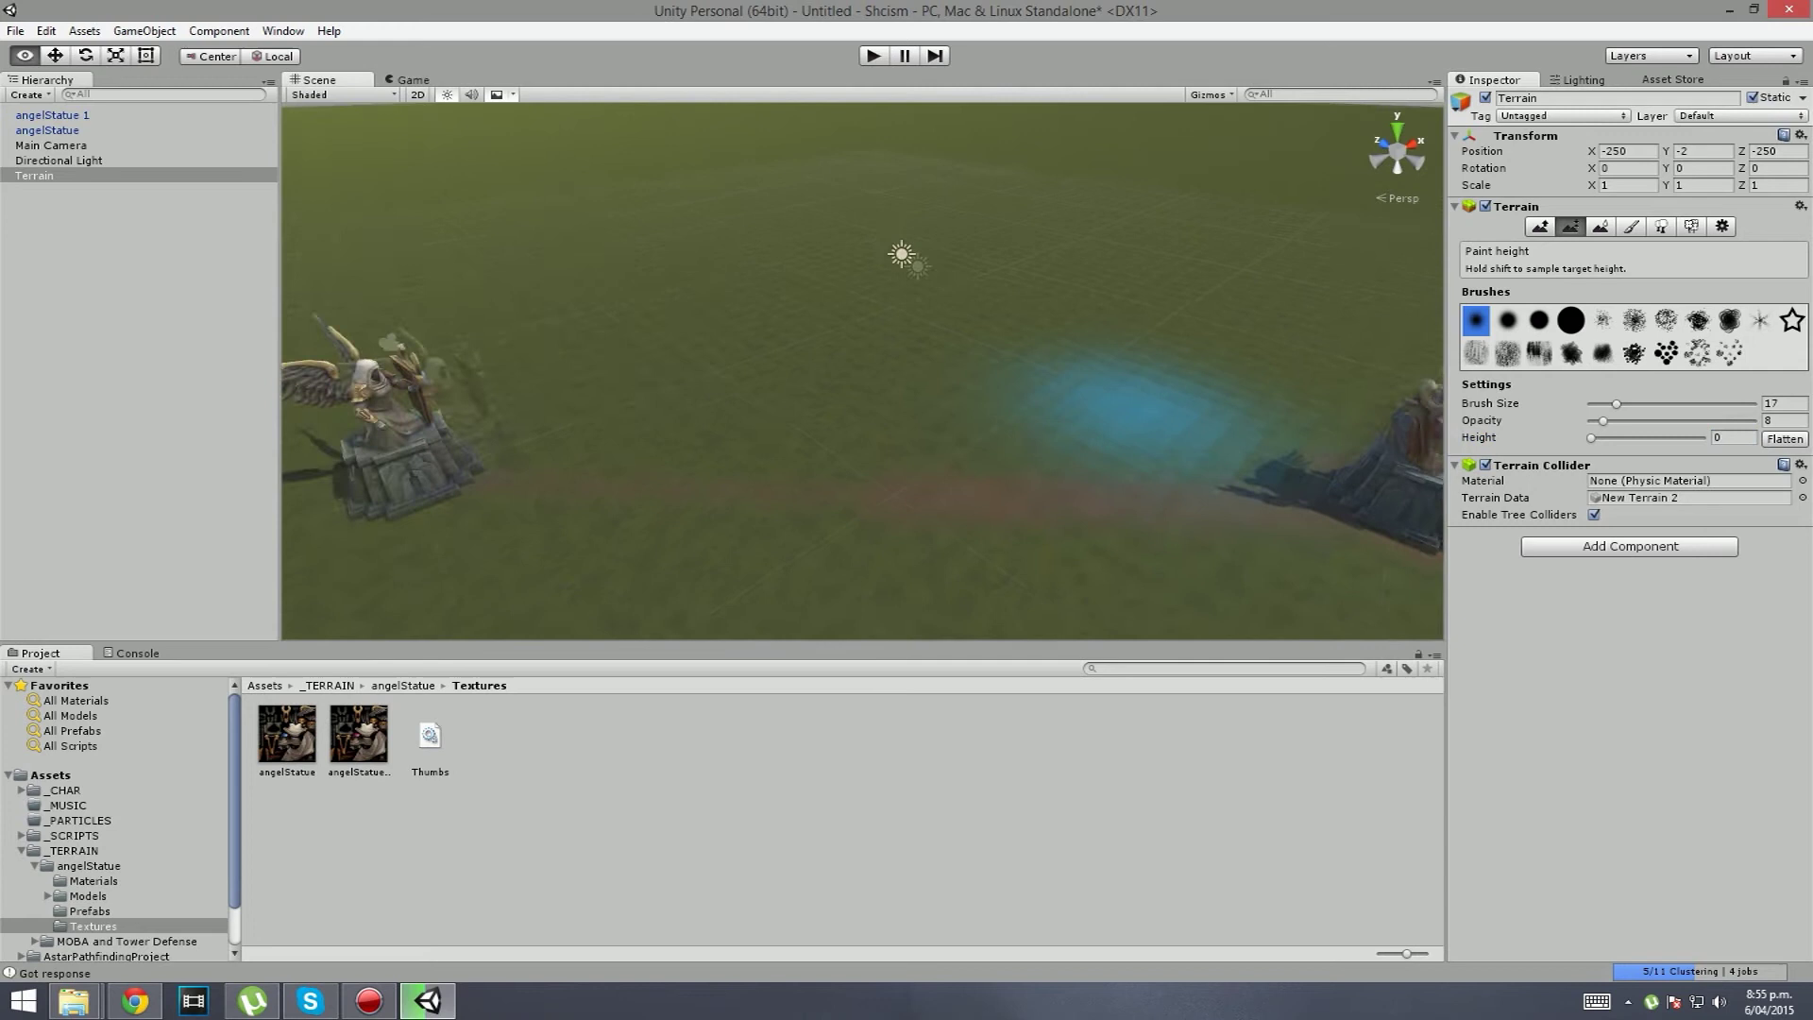
pyautogui.moveTo(920, 367)
pyautogui.mouseDown()
pyautogui.moveTo(901, 456)
pyautogui.moveTo(911, 566)
pyautogui.moveTo(1100, 271)
pyautogui.mouseUp()
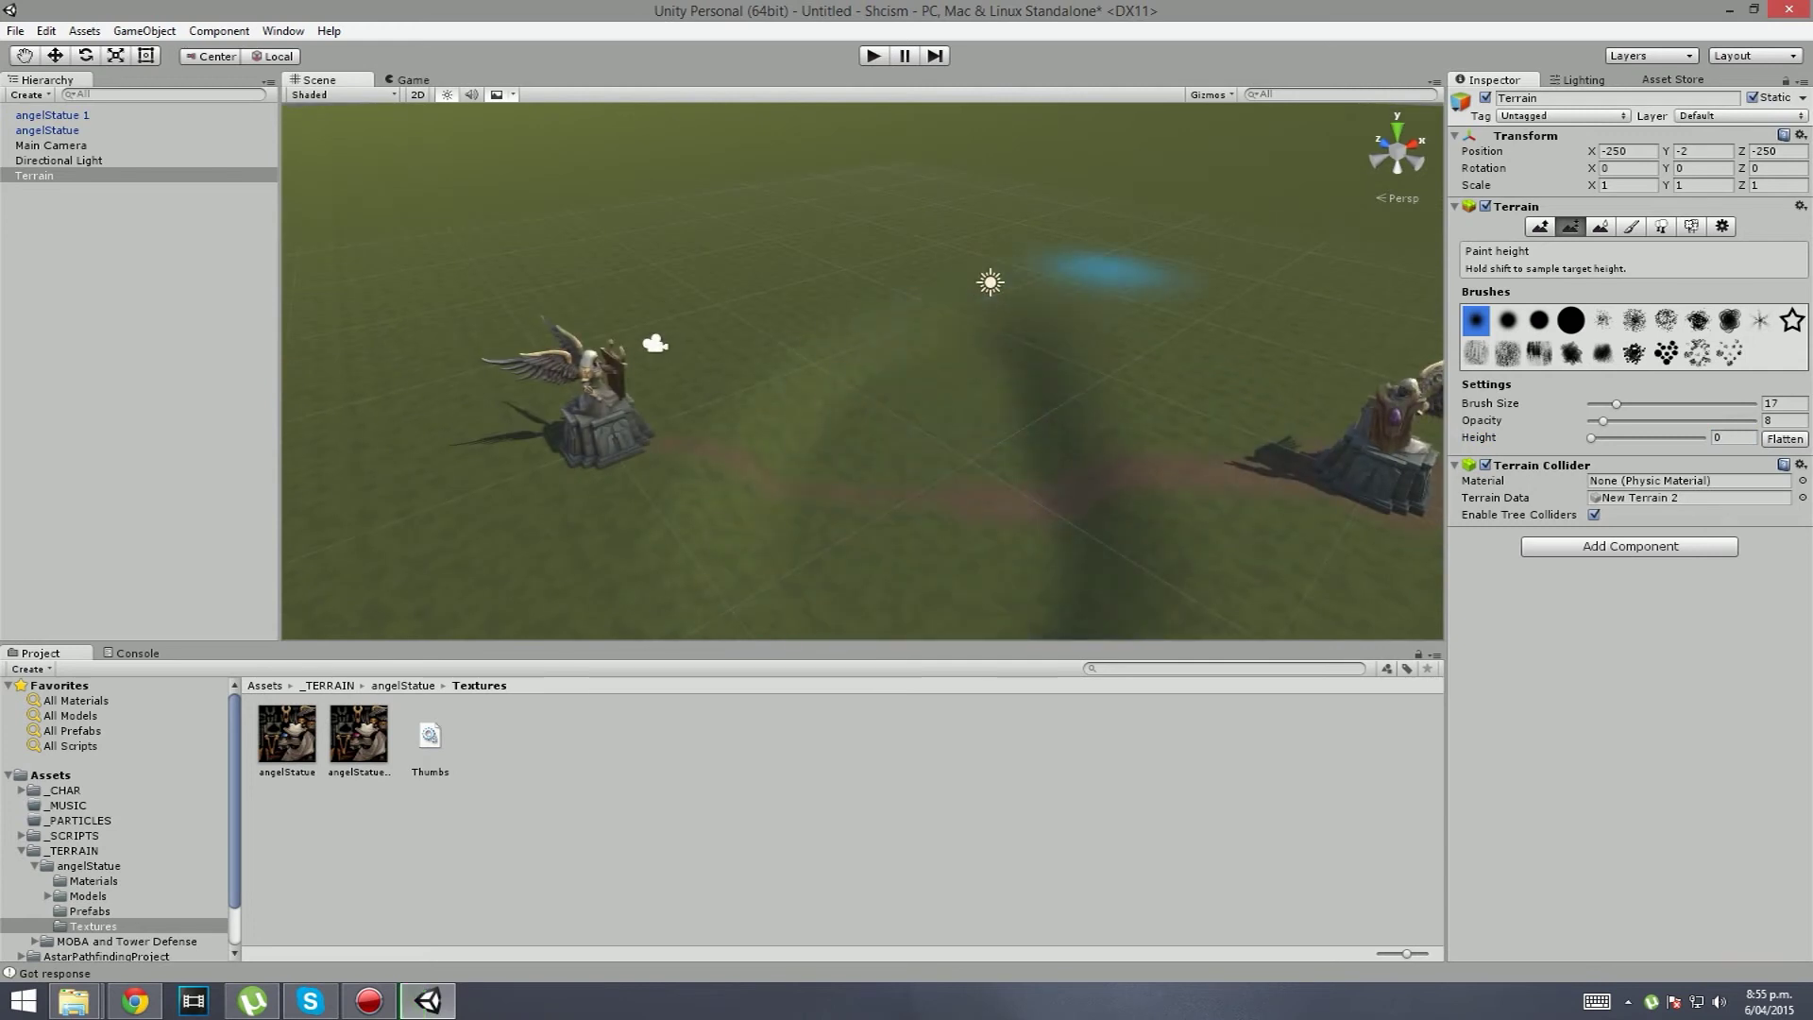
# Step: Examine the lowered channel between the statues from closer angles and undo it
pyautogui.press('w')
pyautogui.moveTo(1100, 271)
pyautogui.mouseDown(button='right')
pyautogui.moveTo(1086, 444)
pyautogui.moveTo(1312, 236)
pyautogui.mouseUp(button='right')
pyautogui.moveTo(945, 236); pyautogui.dragTo(651, 416, button='right')
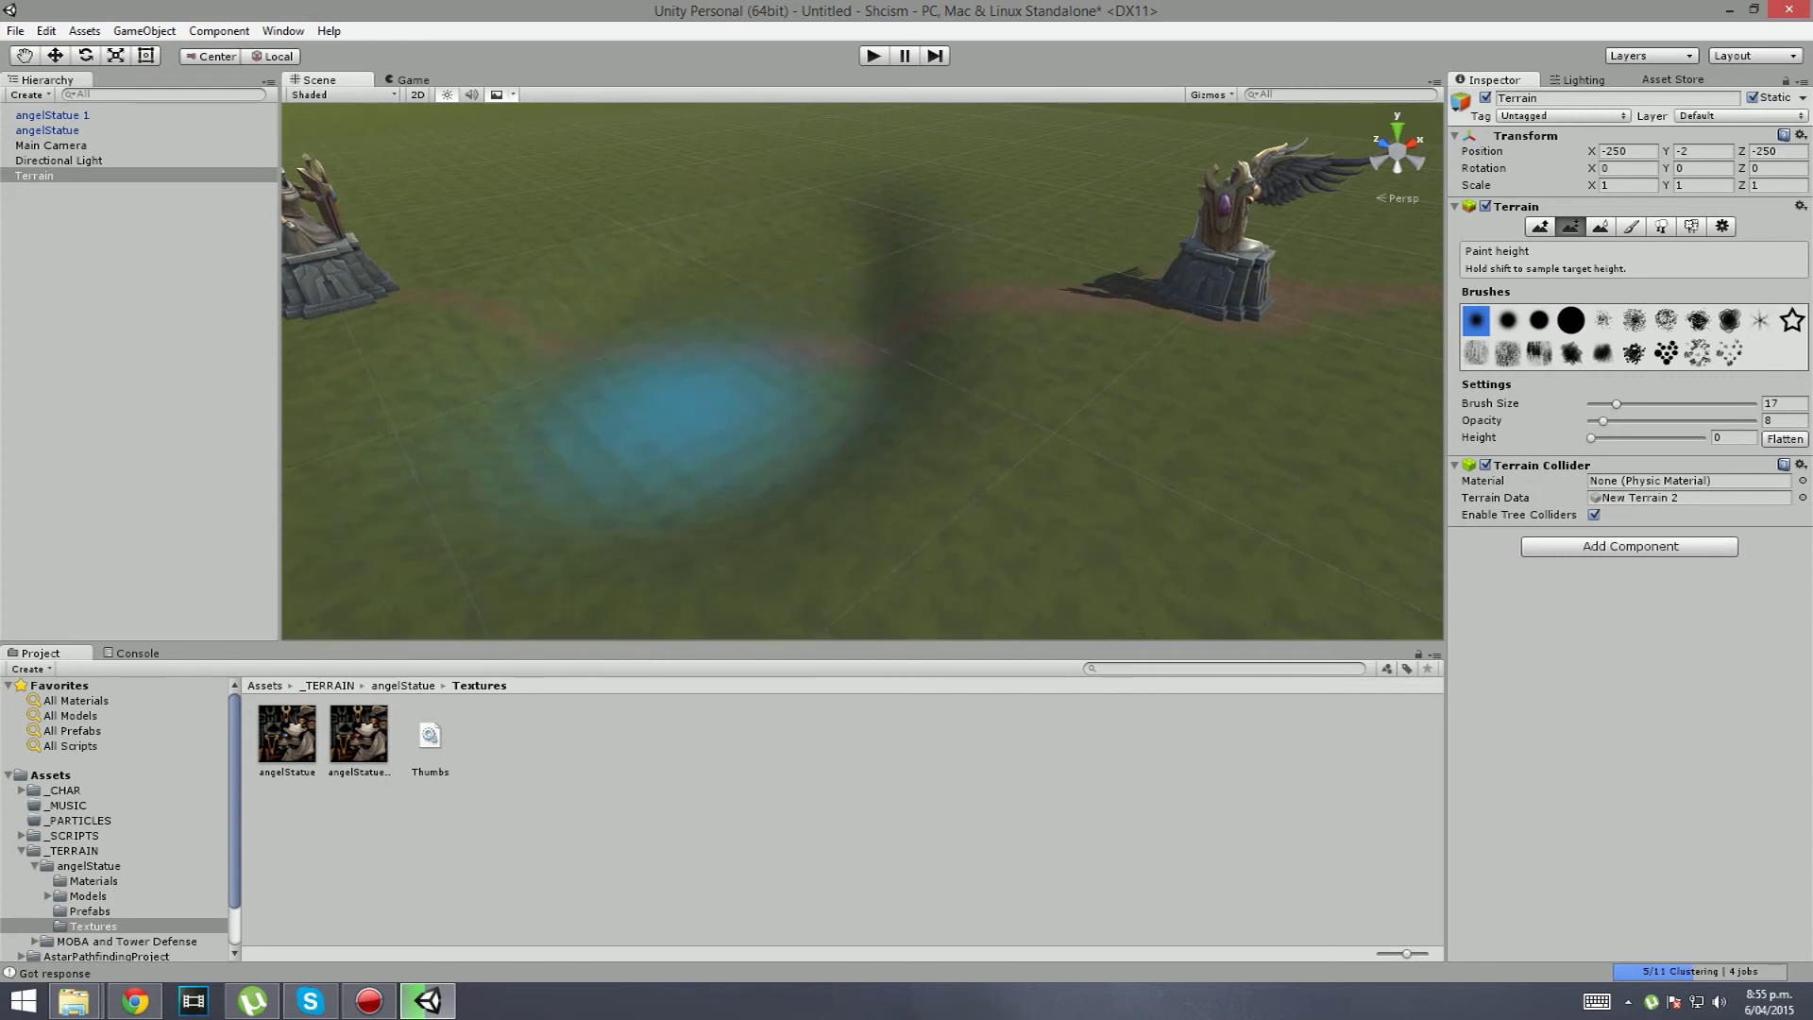
pyautogui.scroll(-3, 897, 283)
pyautogui.moveTo(897, 283)
pyautogui.mouseDown(button='right')
pyautogui.moveTo(850, 255)
pyautogui.moveTo(939, 251)
pyautogui.mouseUp(button='right')
pyautogui.hotkey('ctrl', 'z')
# Step: Set the Paint Height target to 1 and lower a channel across the path between the two statues
pyautogui.moveTo(876, 416); pyautogui.dragTo(852, 376, button='right')
pyautogui.scroll(5, 852, 376)
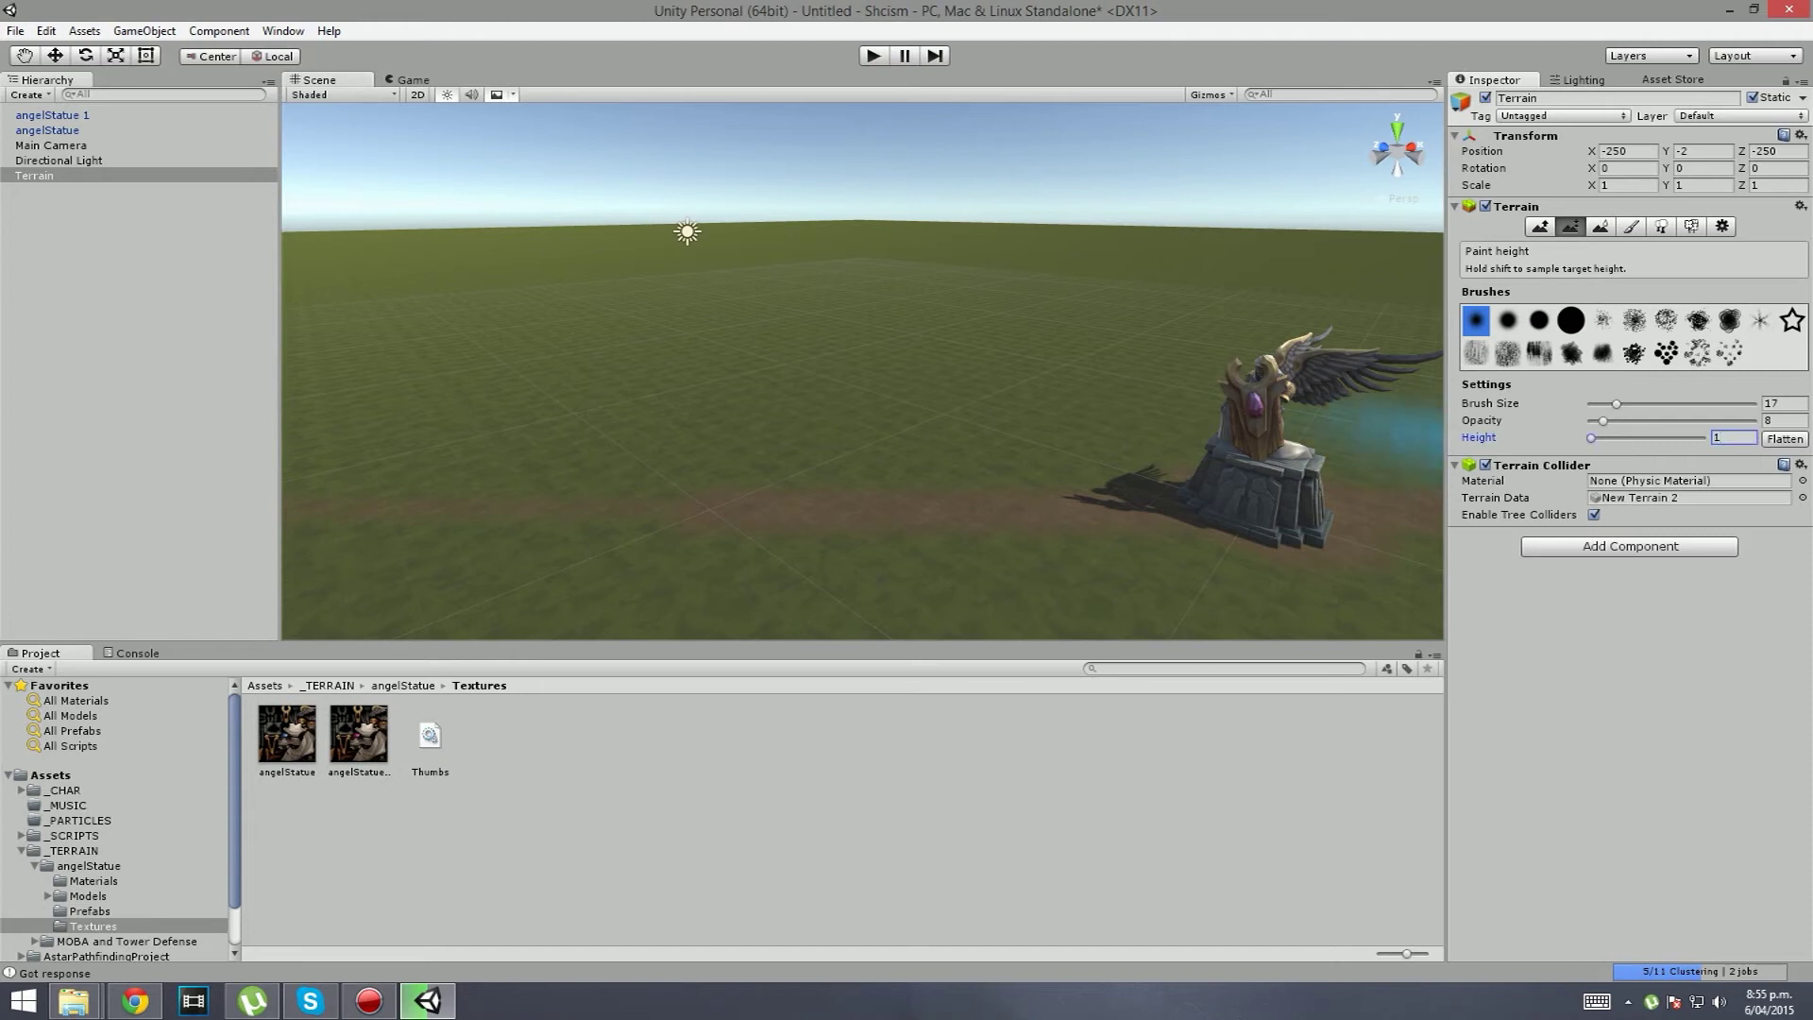
pyautogui.scroll(-4, 661, 472)
pyautogui.moveTo(618, 367)
pyautogui.keyDown('alt'); pyautogui.mouseDown()
pyautogui.moveTo(651, 491)
pyautogui.moveTo(769, 543)
pyautogui.moveTo(836, 520)
pyautogui.mouseUp(); pyautogui.keyUp('alt')
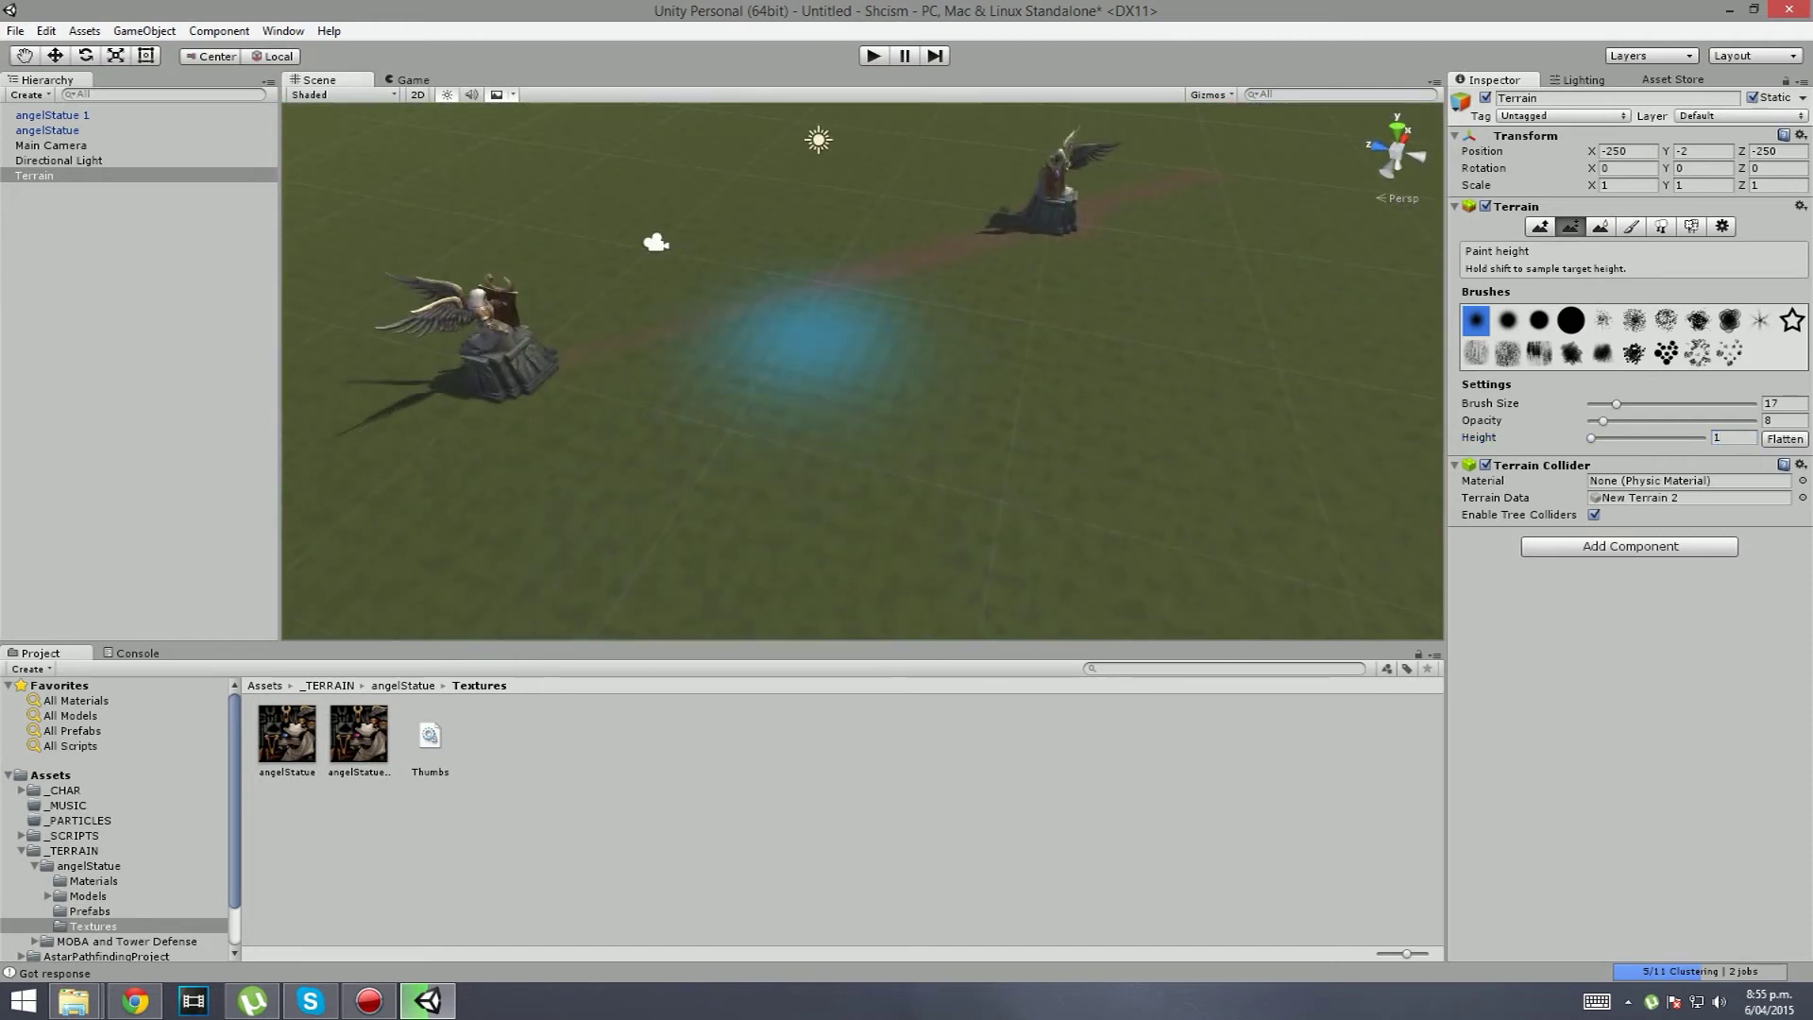
pyautogui.moveTo(793, 194); pyautogui.dragTo(954, 496)
# Step: Set the Paint Height target to 3 and raise a broad mound on the grass beside the purple-gem statue
pyautogui.scroll(4, 956, 499)
pyautogui.moveTo(956, 499); pyautogui.dragTo(959, 502, button='right')
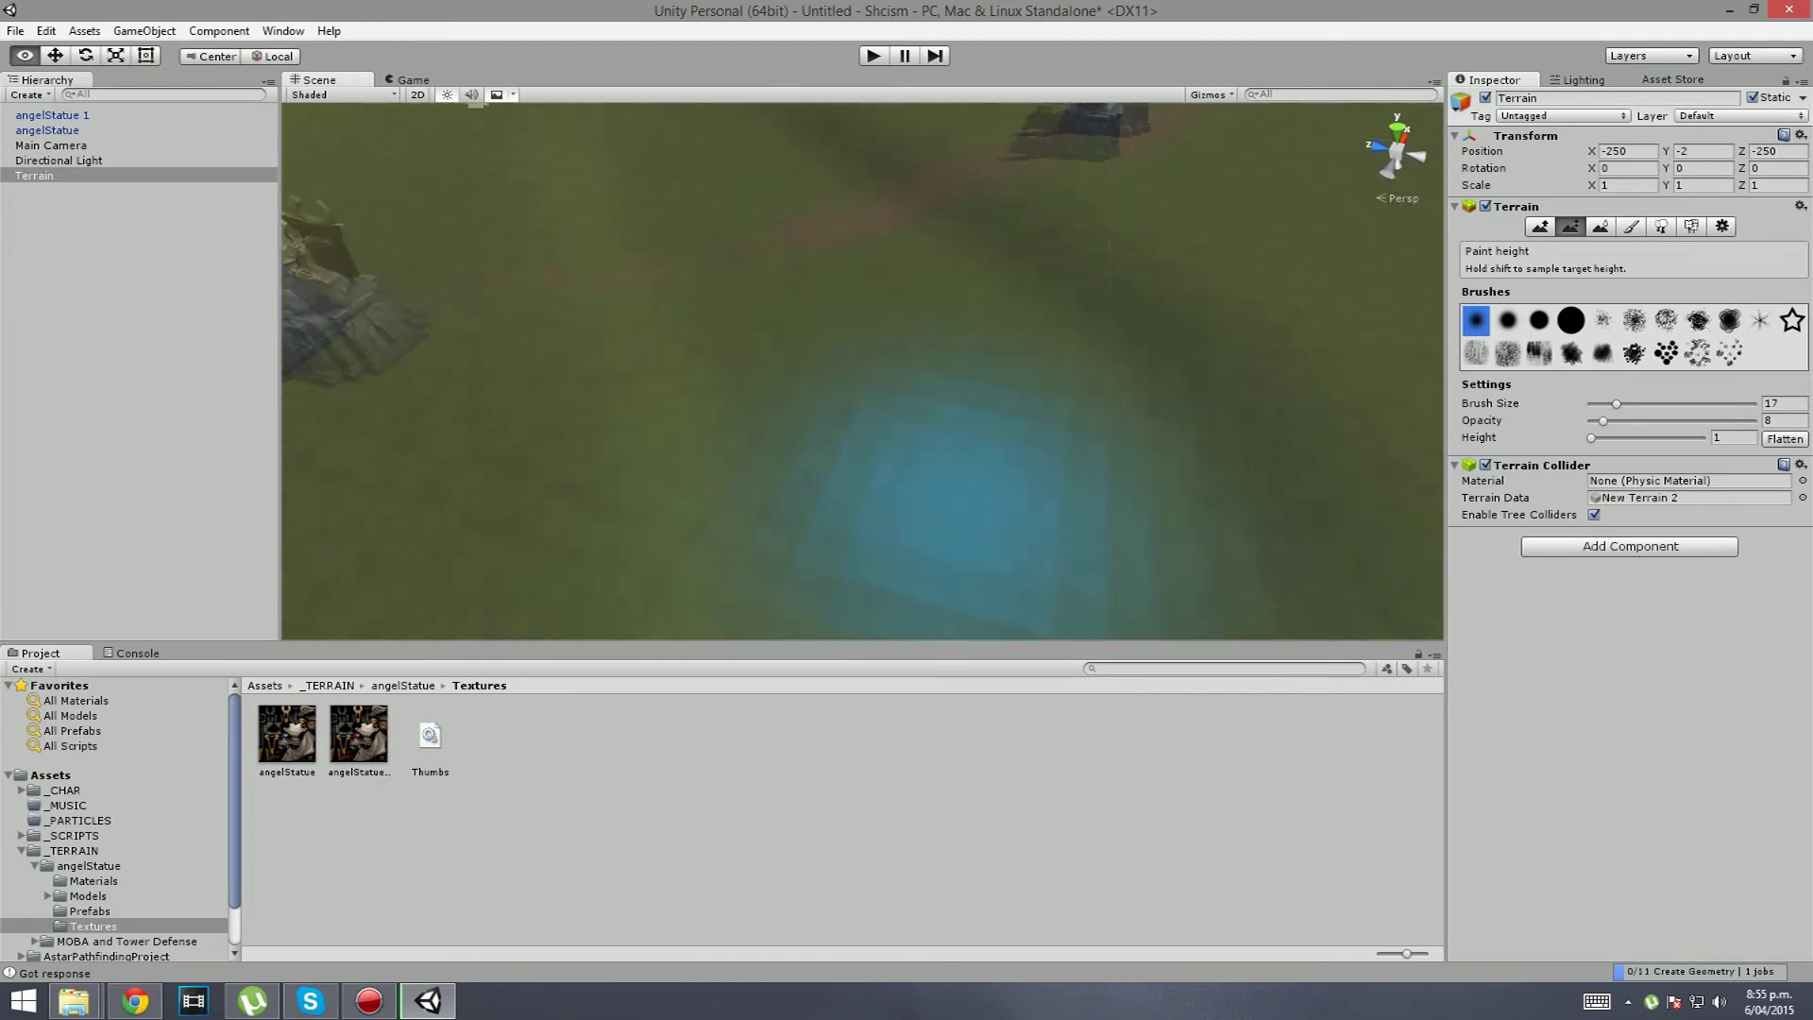
pyautogui.moveTo(945, 510)
pyautogui.keyDown('alt'); pyautogui.mouseDown()
pyautogui.moveTo(768, 353)
pyautogui.moveTo(485, 519)
pyautogui.moveTo(812, 416)
pyautogui.moveTo(845, 388)
pyautogui.moveTo(878, 416)
pyautogui.moveTo(1213, 425)
pyautogui.mouseUp(); pyautogui.keyUp('alt')
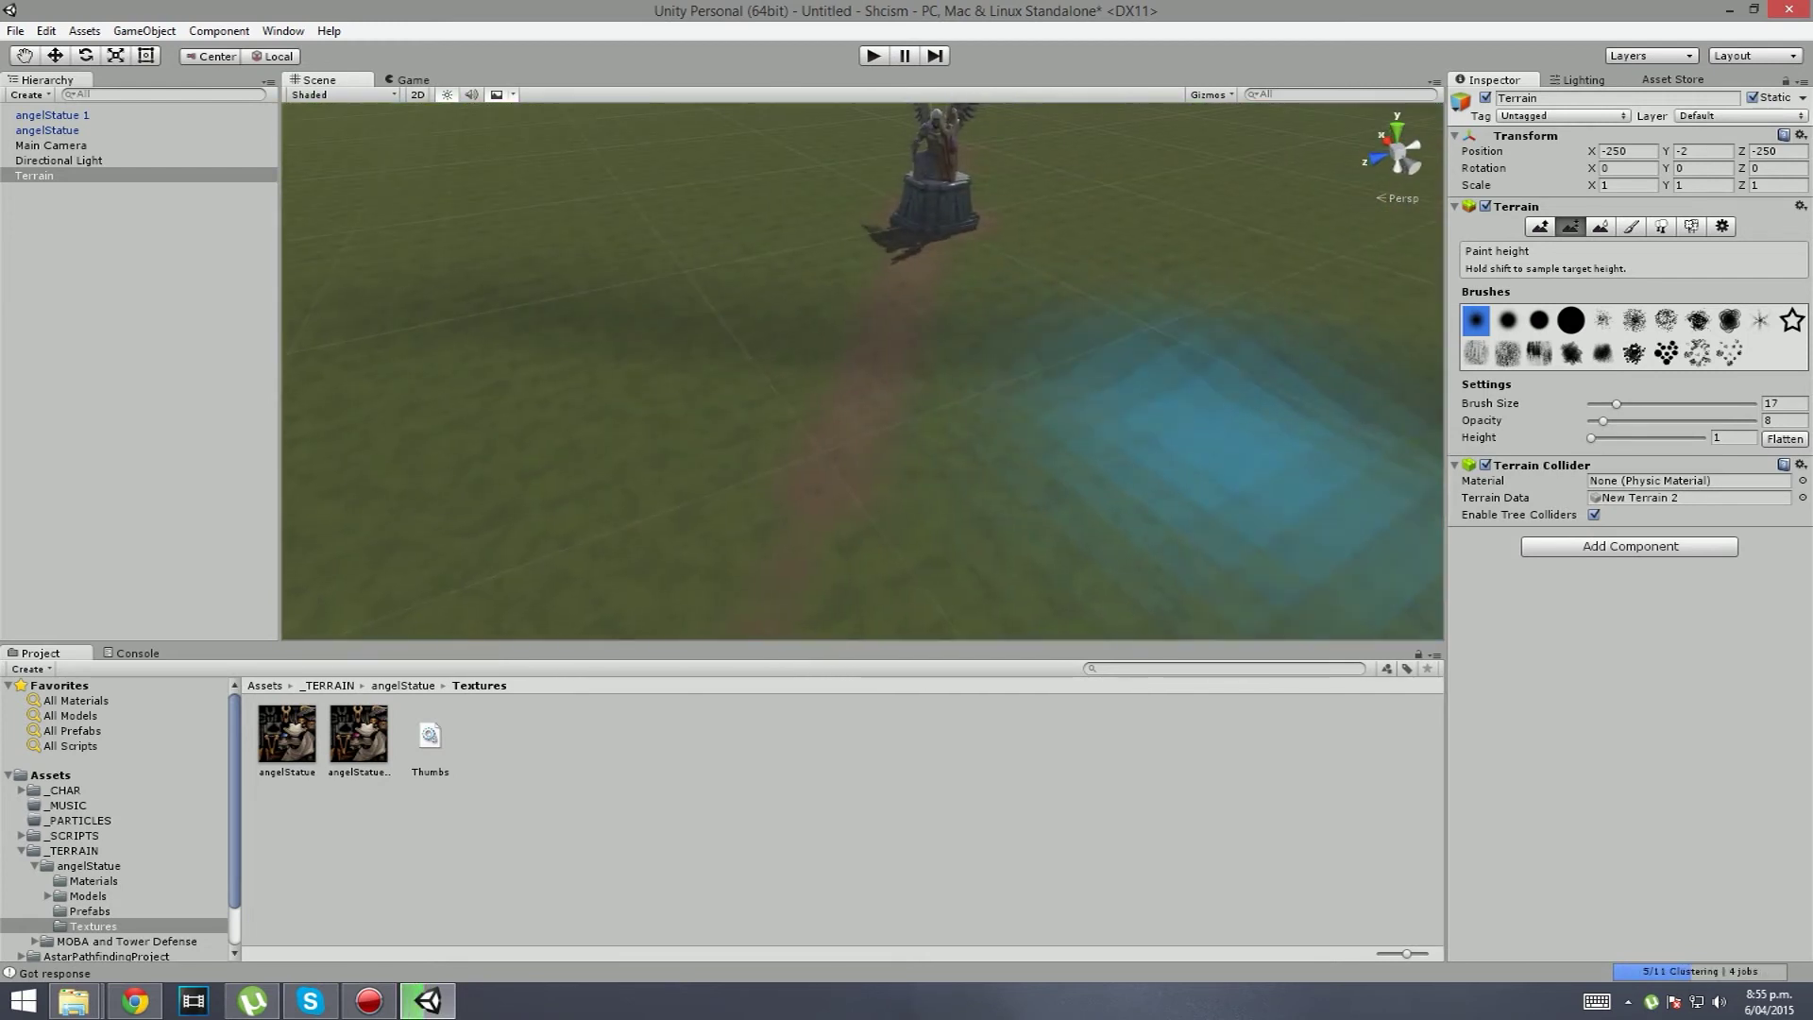
pyautogui.keyDown('alt'); pyautogui.moveTo(1032, 406); pyautogui.dragTo(588, 377); pyautogui.keyUp('alt')
pyautogui.scroll(-4, 604, 382)
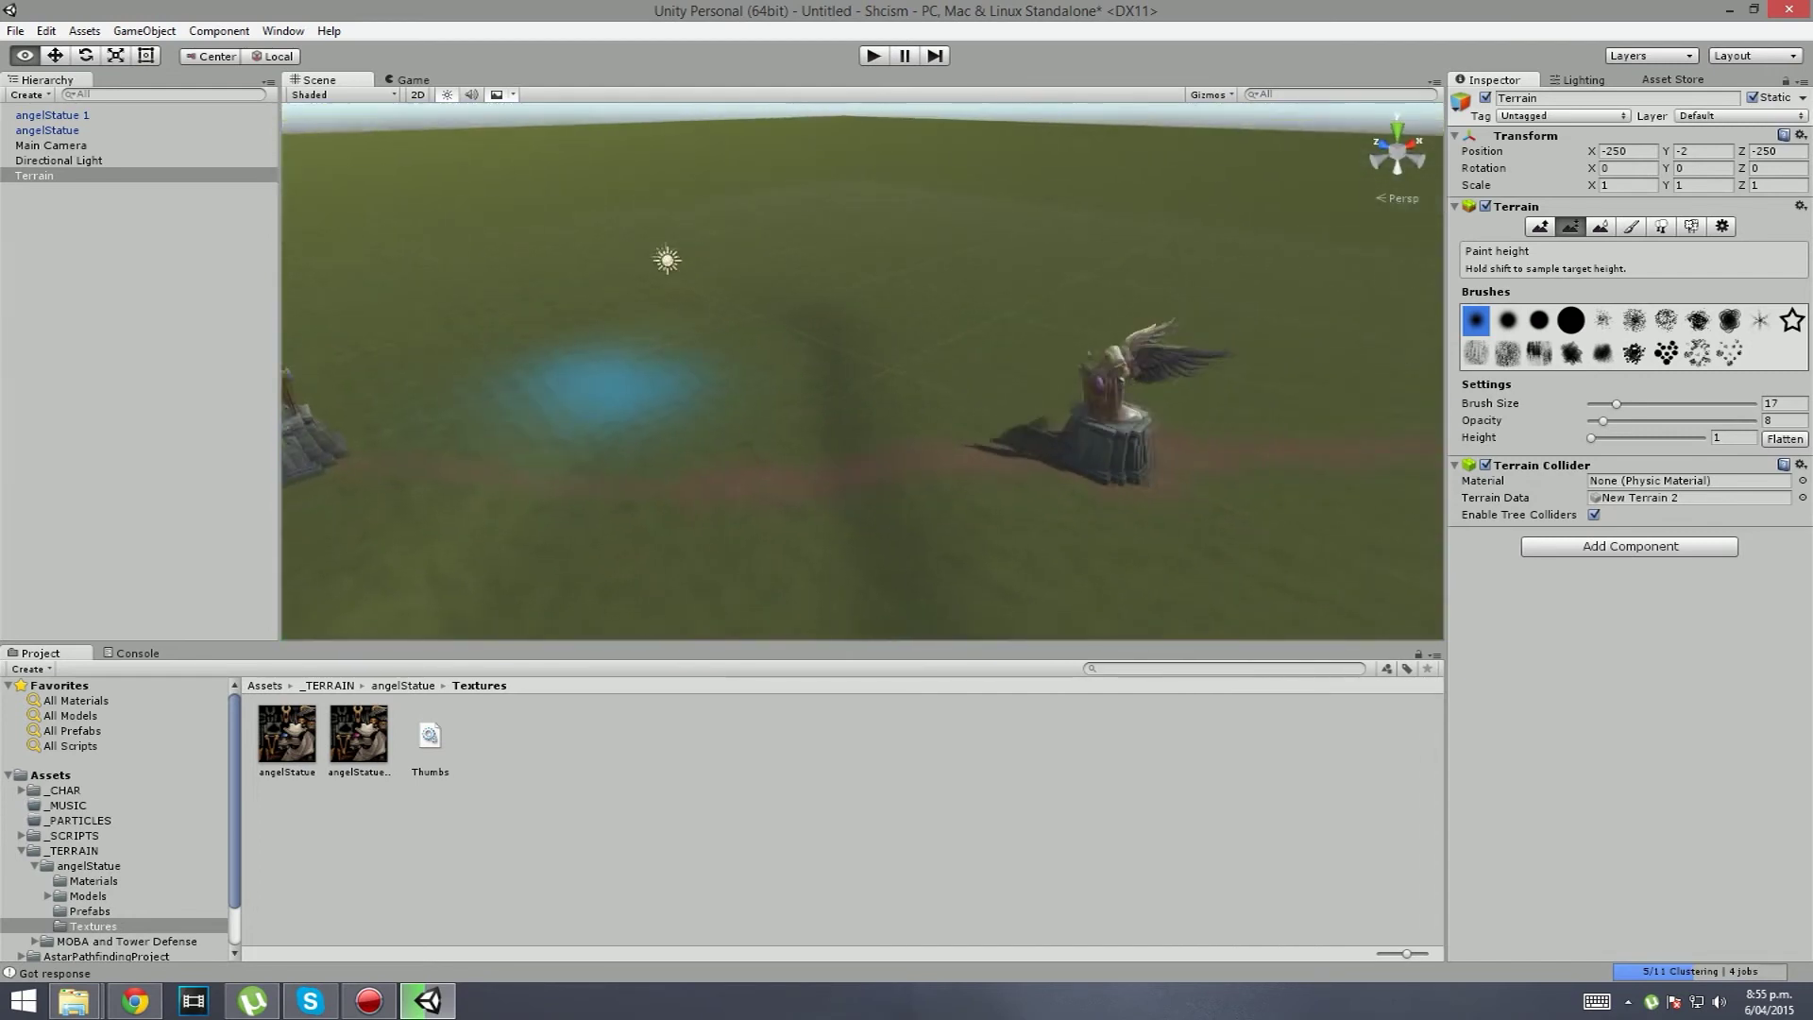
pyautogui.moveTo(606, 383); pyautogui.dragTo(625, 382, button='right')
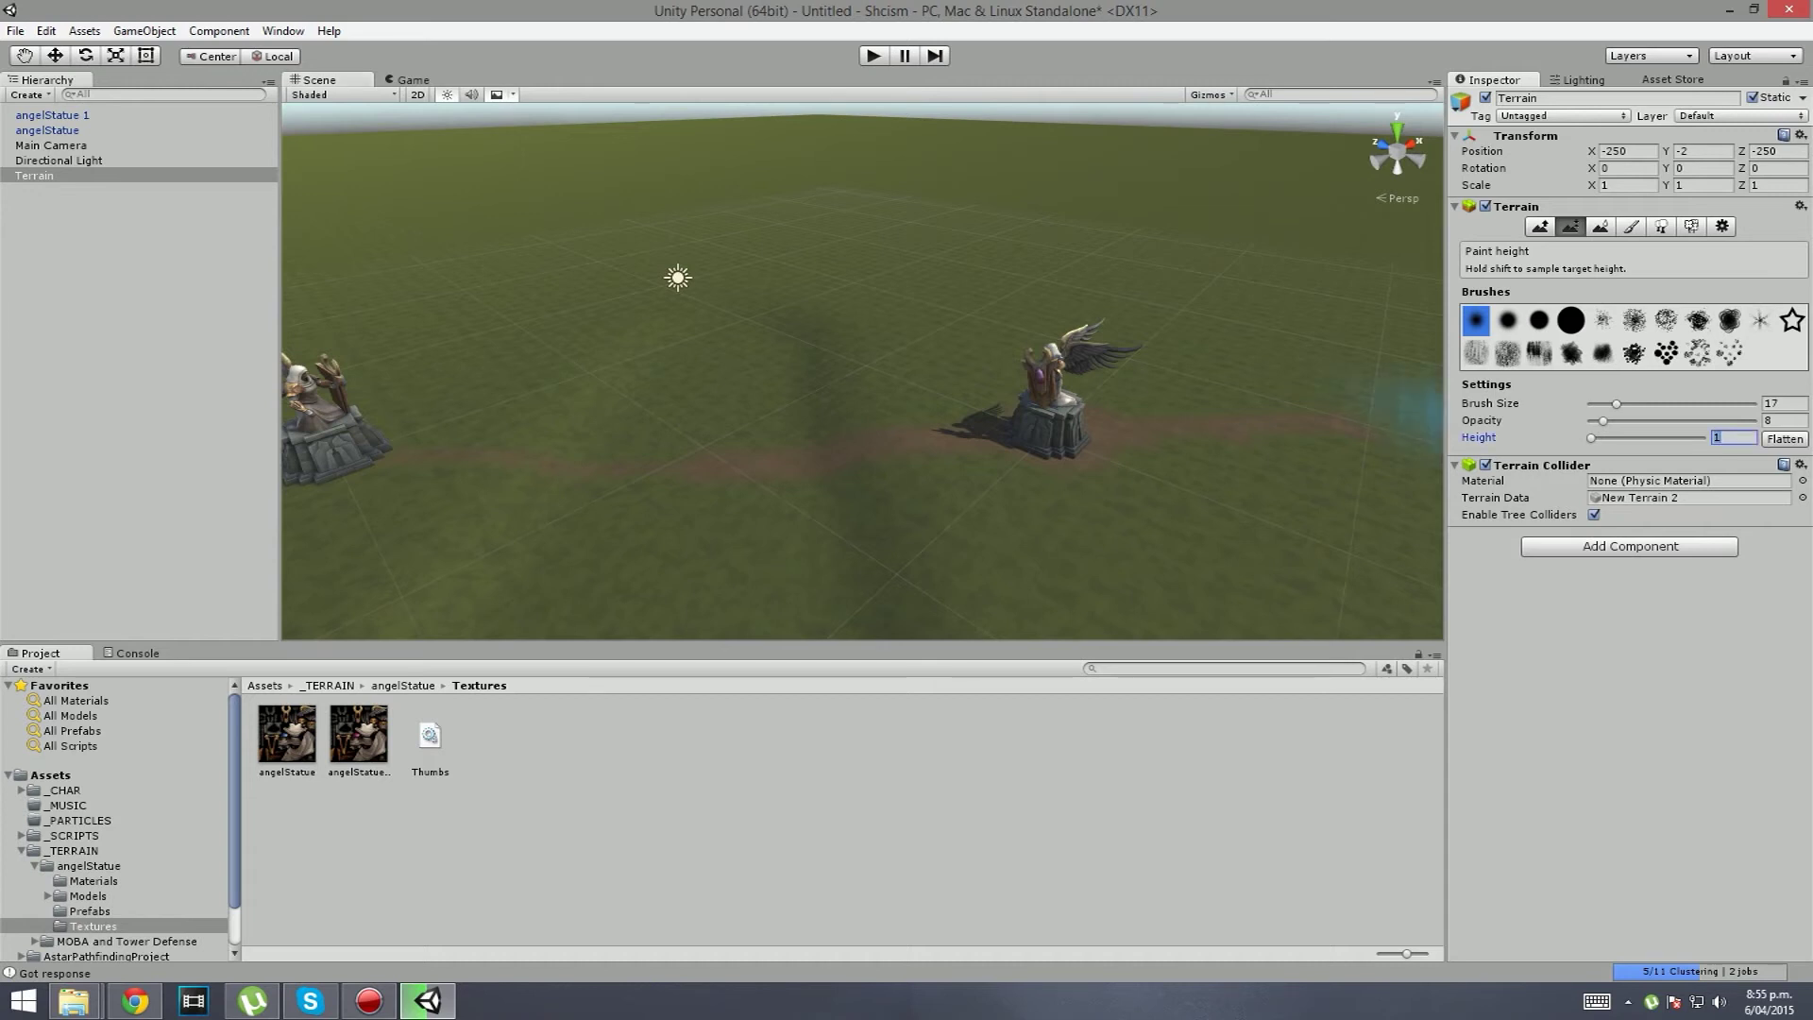
pyautogui.moveTo(1369, 434)
pyautogui.keyDown('alt'); pyautogui.mouseDown()
pyautogui.moveTo(1011, 302)
pyautogui.moveTo(1166, 363)
pyautogui.moveTo(1317, 499)
pyautogui.moveTo(1124, 436)
pyautogui.mouseUp(); pyautogui.keyUp('alt')
pyautogui.moveTo(1124, 436)
pyautogui.mouseDown(button='right')
pyautogui.moveTo(1339, 501)
pyautogui.moveTo(1322, 429)
pyautogui.mouseUp(button='right')
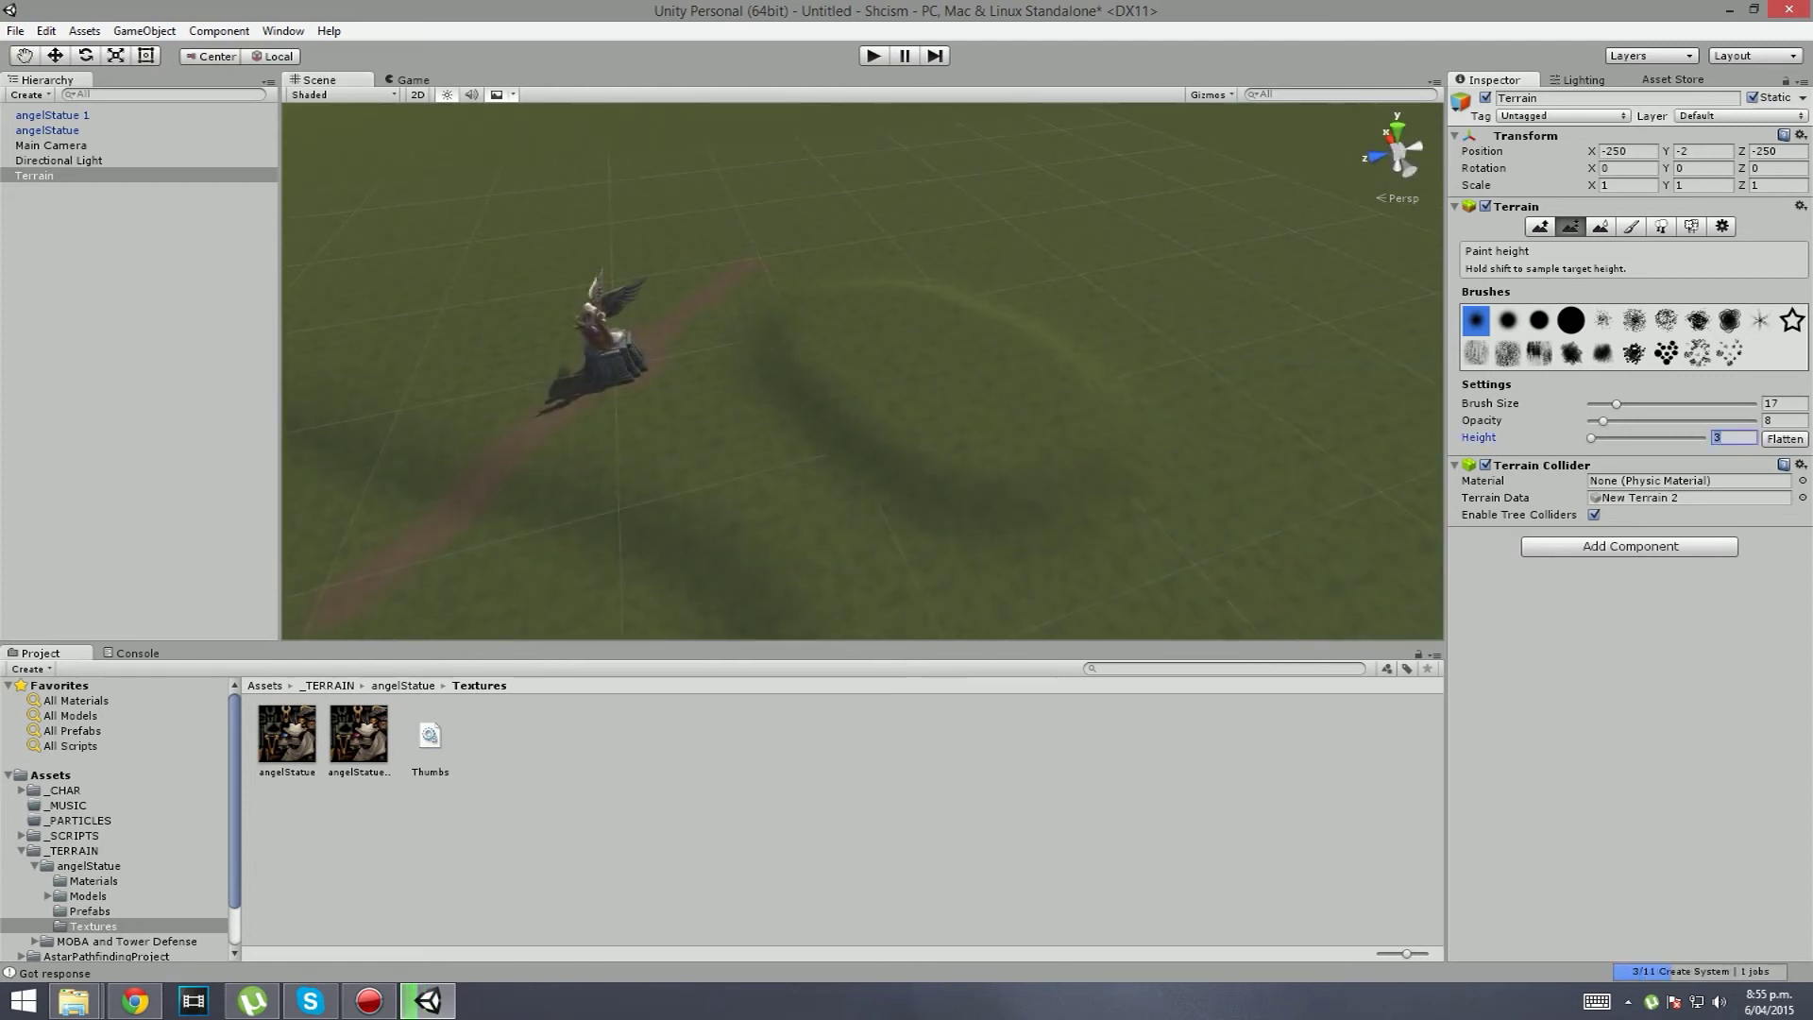
# Step: Paint two higher terraces on top of the mound at target heights 4 and 5
pyautogui.write('4')
pyautogui.moveTo(1058, 383)
pyautogui.mouseDown()
pyautogui.moveTo(926, 336)
pyautogui.moveTo(1015, 352)
pyautogui.mouseUp()
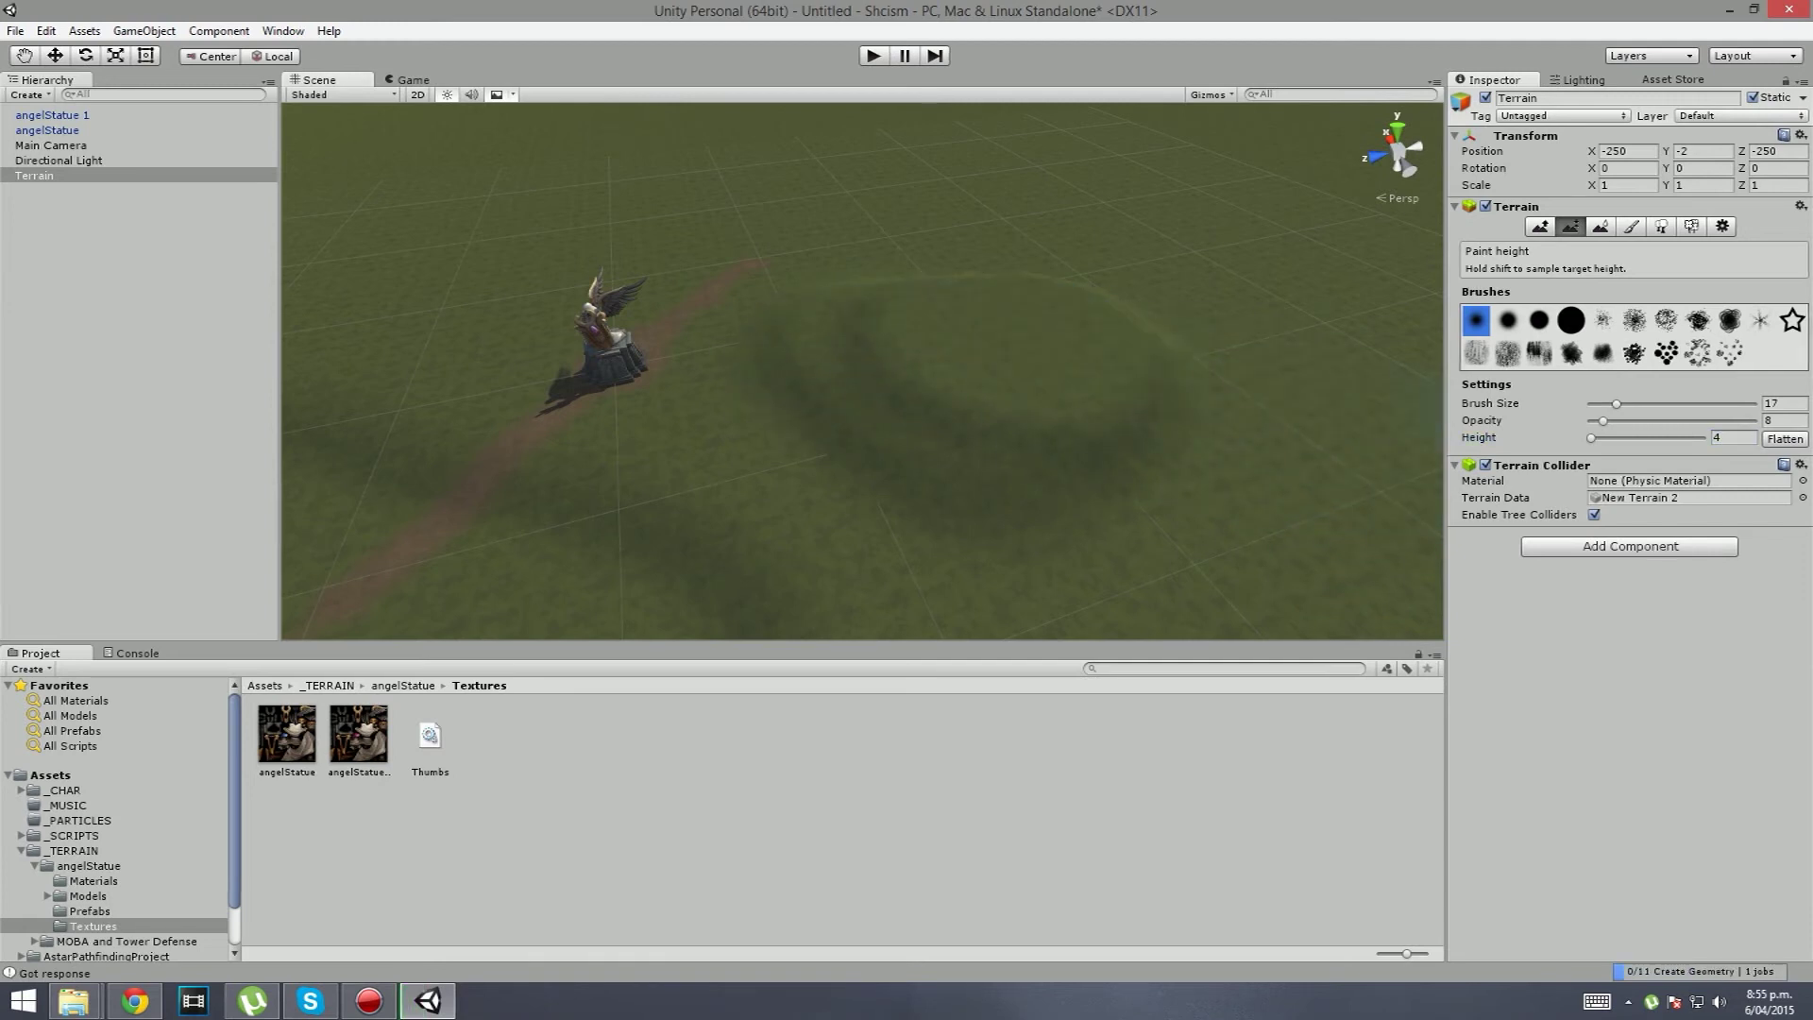
pyautogui.write('5')
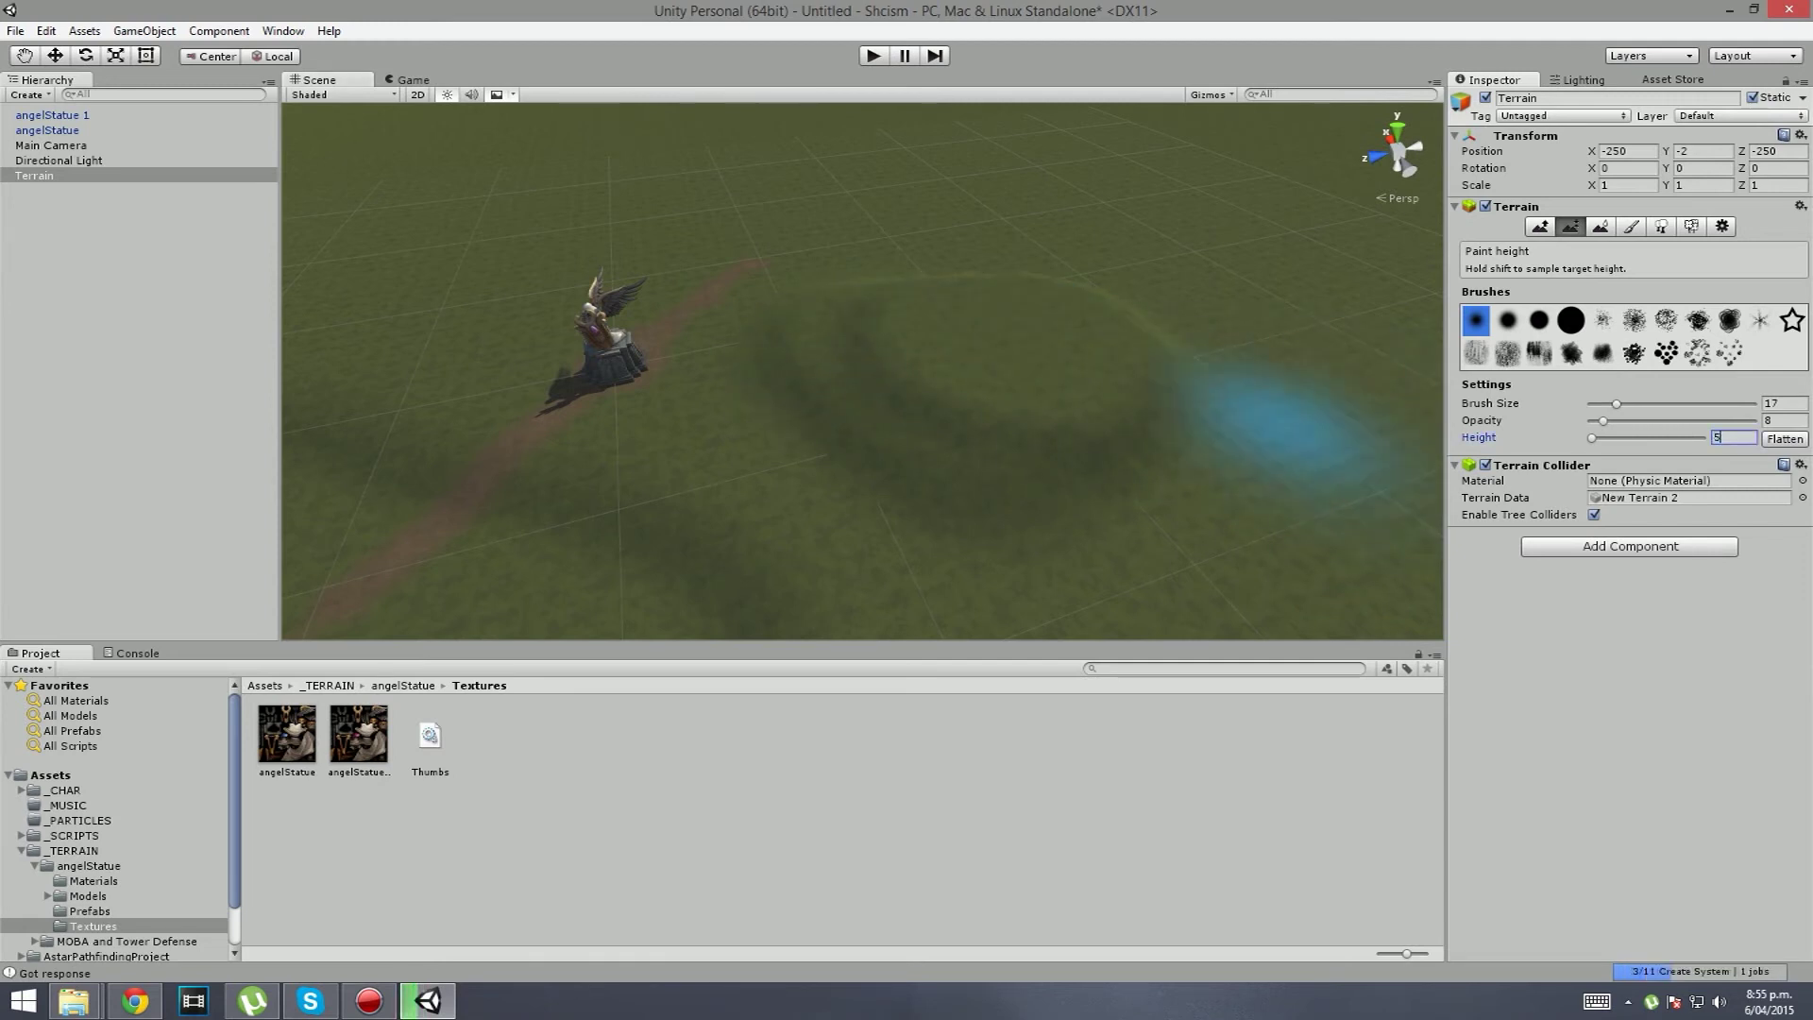
pyautogui.moveTo(1020, 315); pyautogui.dragTo(1078, 307)
# Step: Check the map in the Game view and reposition the Main Camera to X -4.48, Y 14.53, Z -7.93
pyautogui.moveTo(1034, 415); pyautogui.dragTo(840, 435, button='right')
pyautogui.press('w')
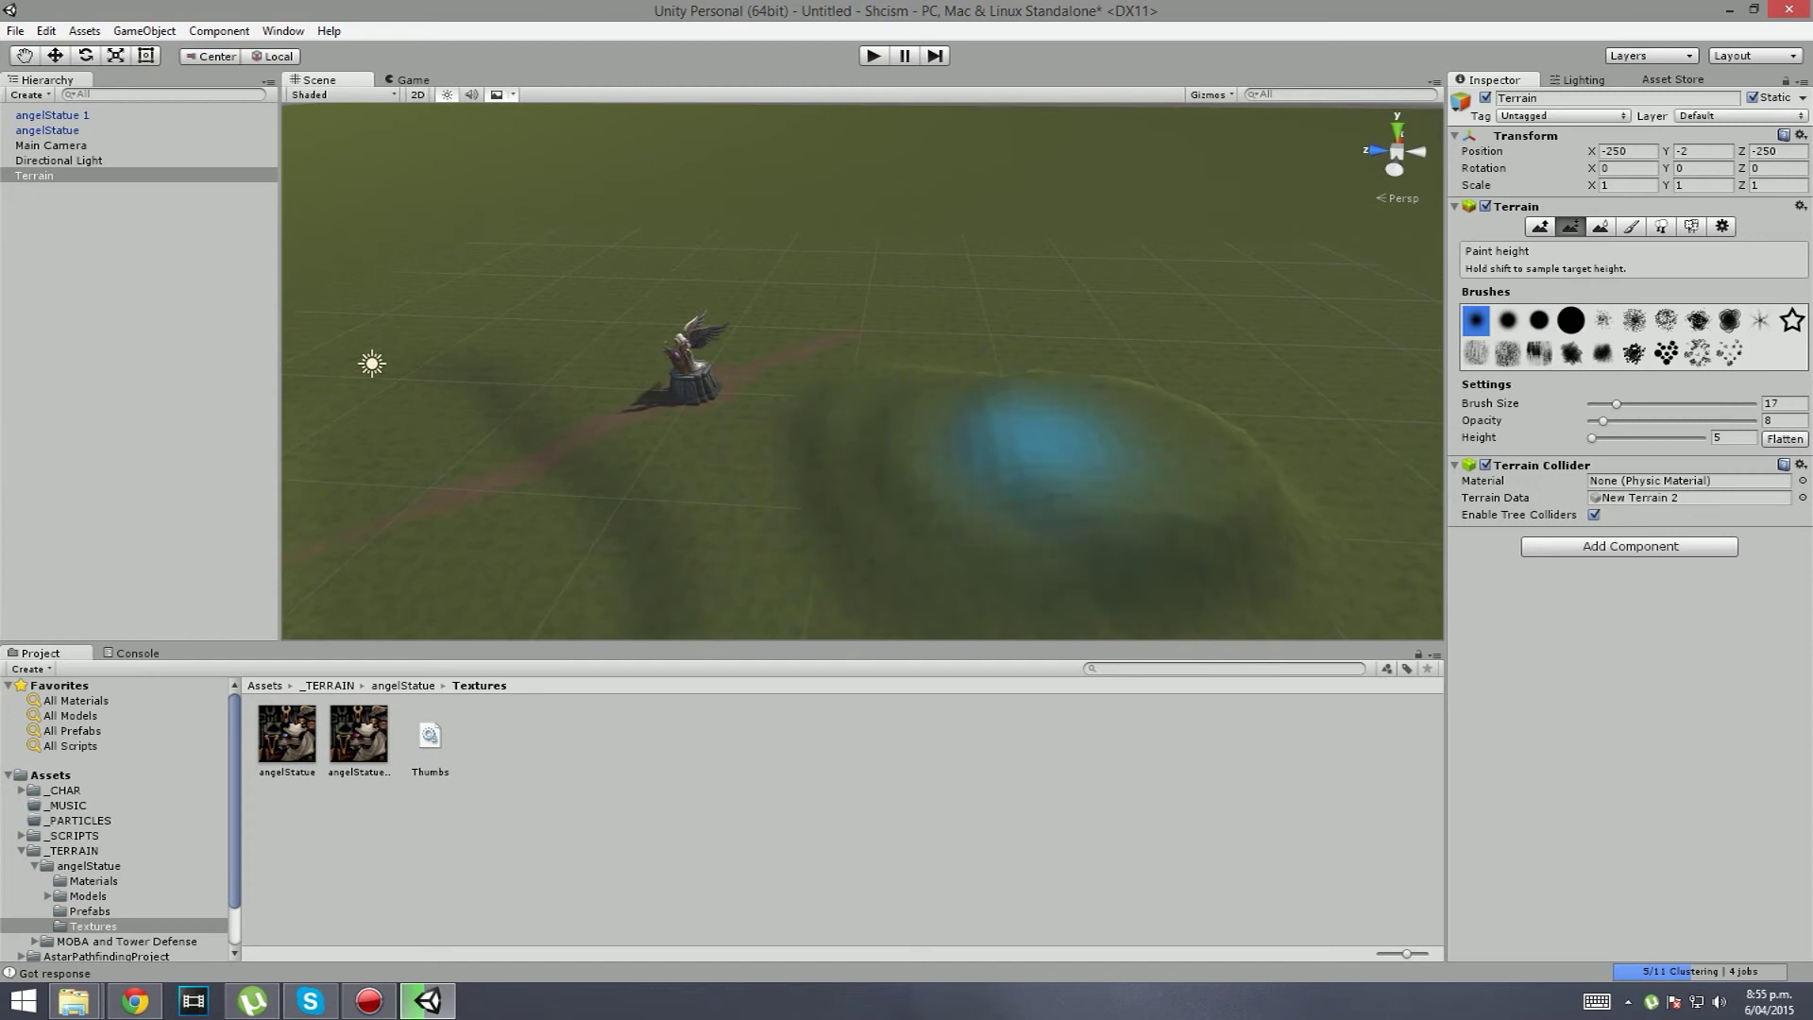
pyautogui.moveTo(991, 425)
pyautogui.mouseDown(button='right')
pyautogui.moveTo(891, 485)
pyautogui.moveTo(689, 454)
pyautogui.moveTo(931, 425)
pyautogui.moveTo(977, 518)
pyautogui.moveTo(1048, 396)
pyautogui.moveTo(850, 425)
pyautogui.moveTo(607, 547)
pyautogui.moveTo(728, 477)
pyautogui.moveTo(789, 406)
pyautogui.moveTo(620, 257)
pyautogui.mouseUp(button='right')
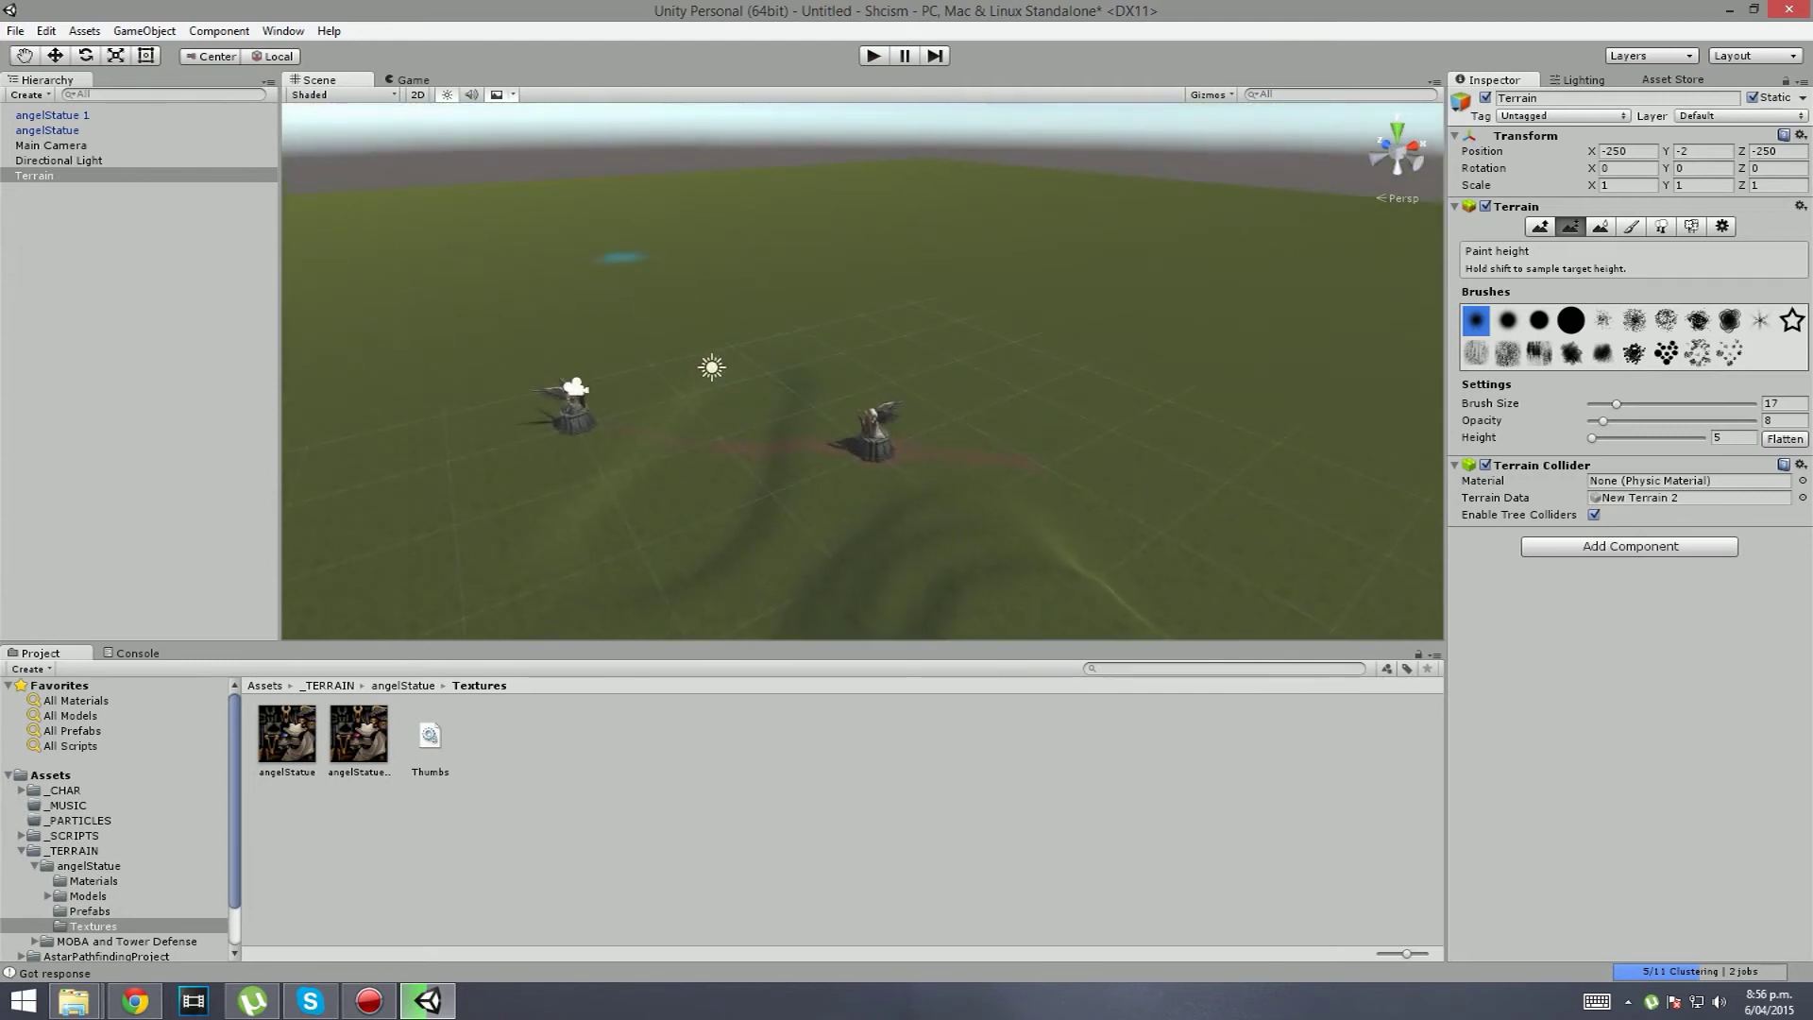
pyautogui.click(413, 81)
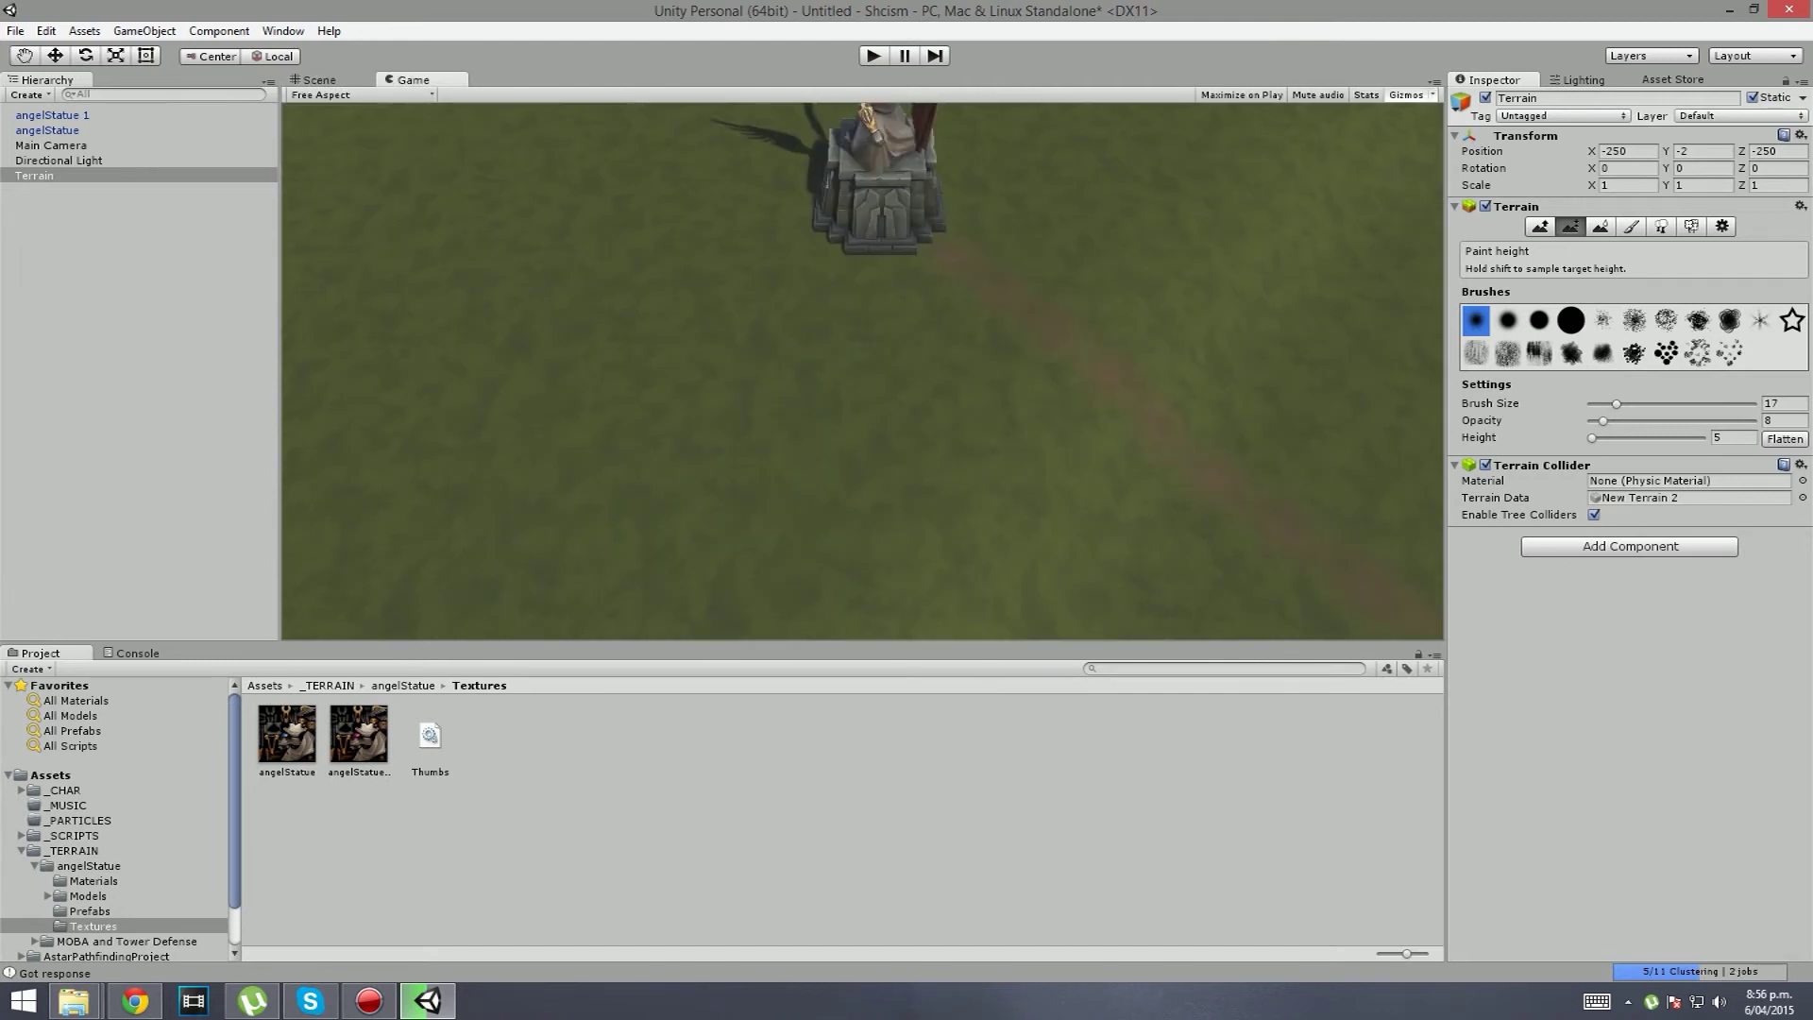
pyautogui.click(51, 146)
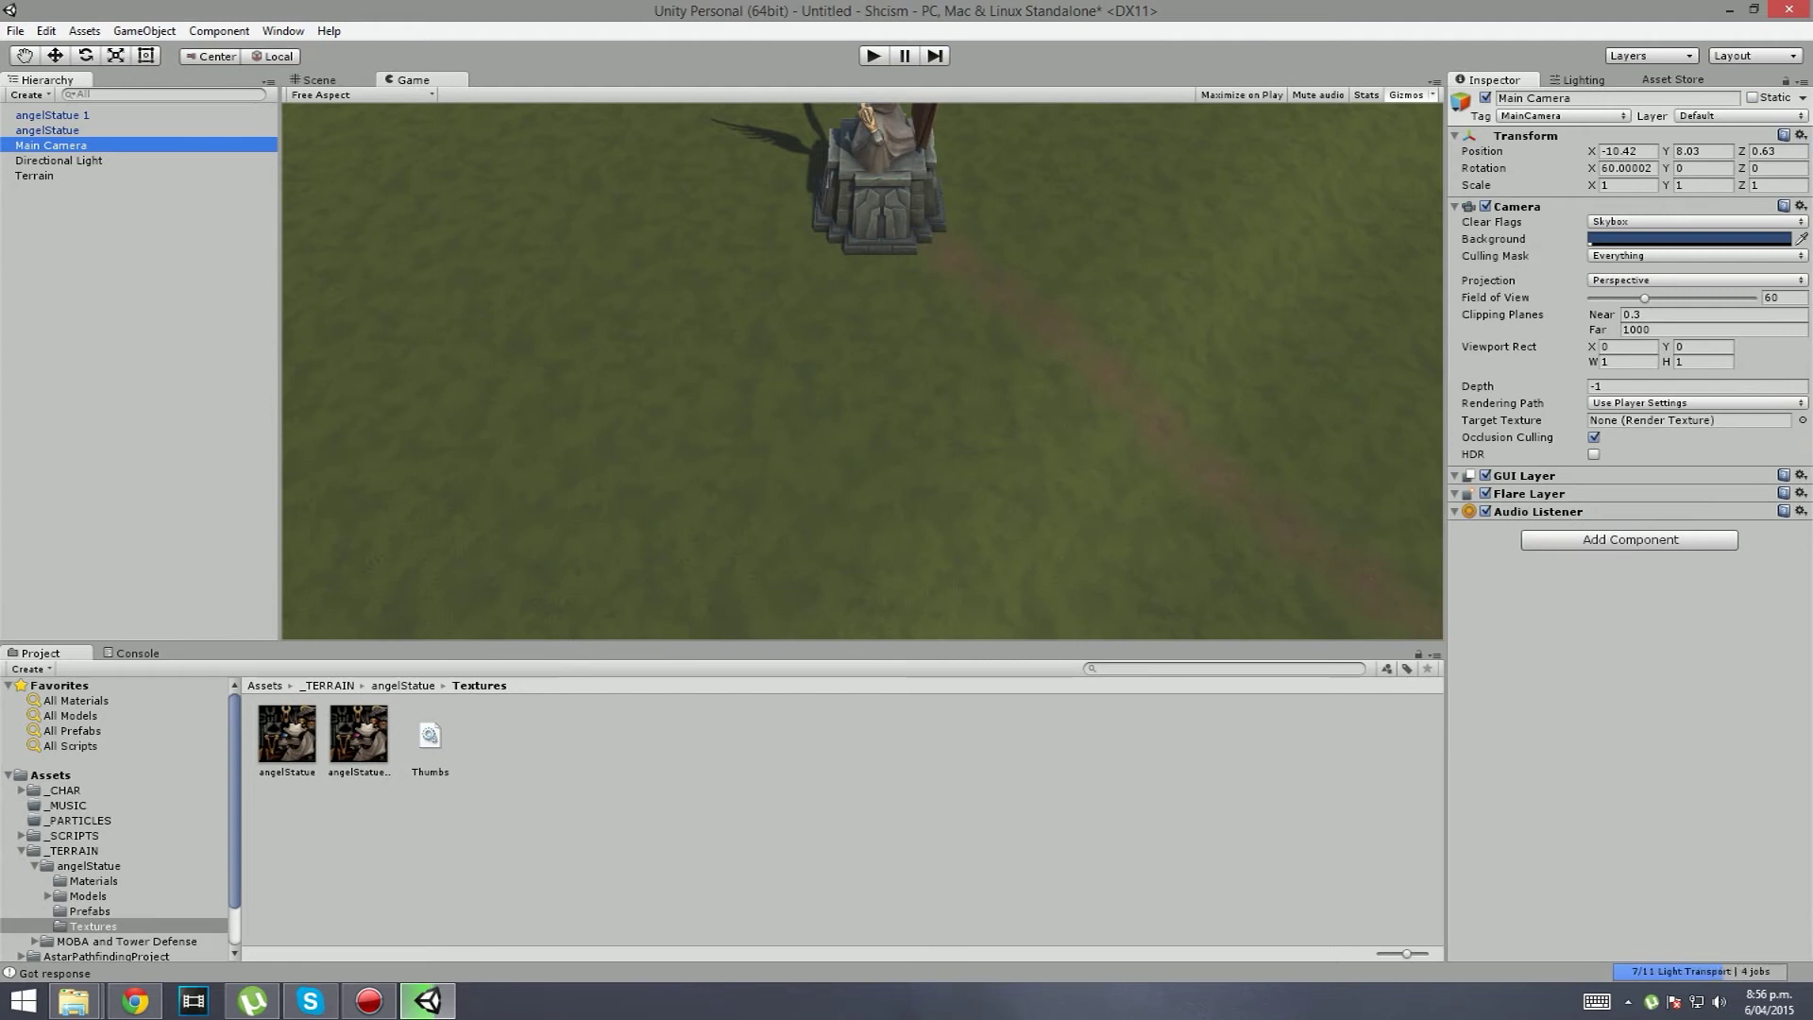
pyautogui.moveTo(1665, 151); pyautogui.dragTo(1739, 151)
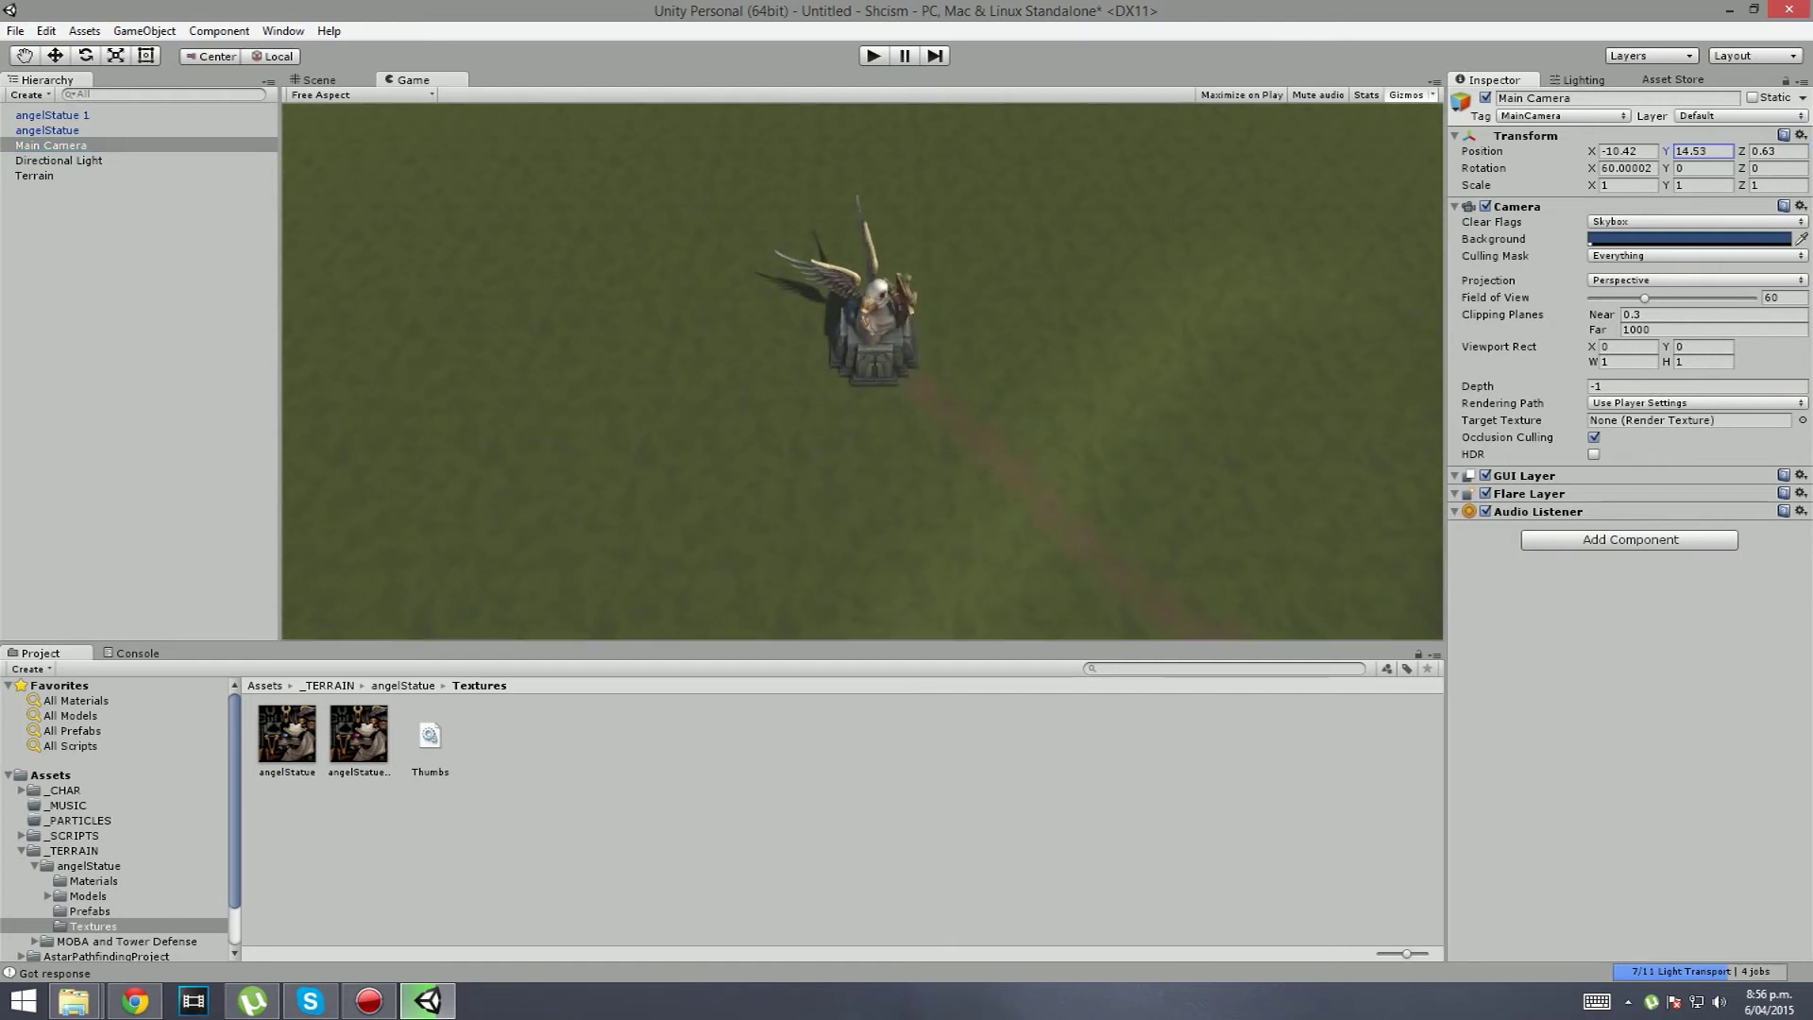
pyautogui.moveTo(1592, 152); pyautogui.dragTo(636, 151)
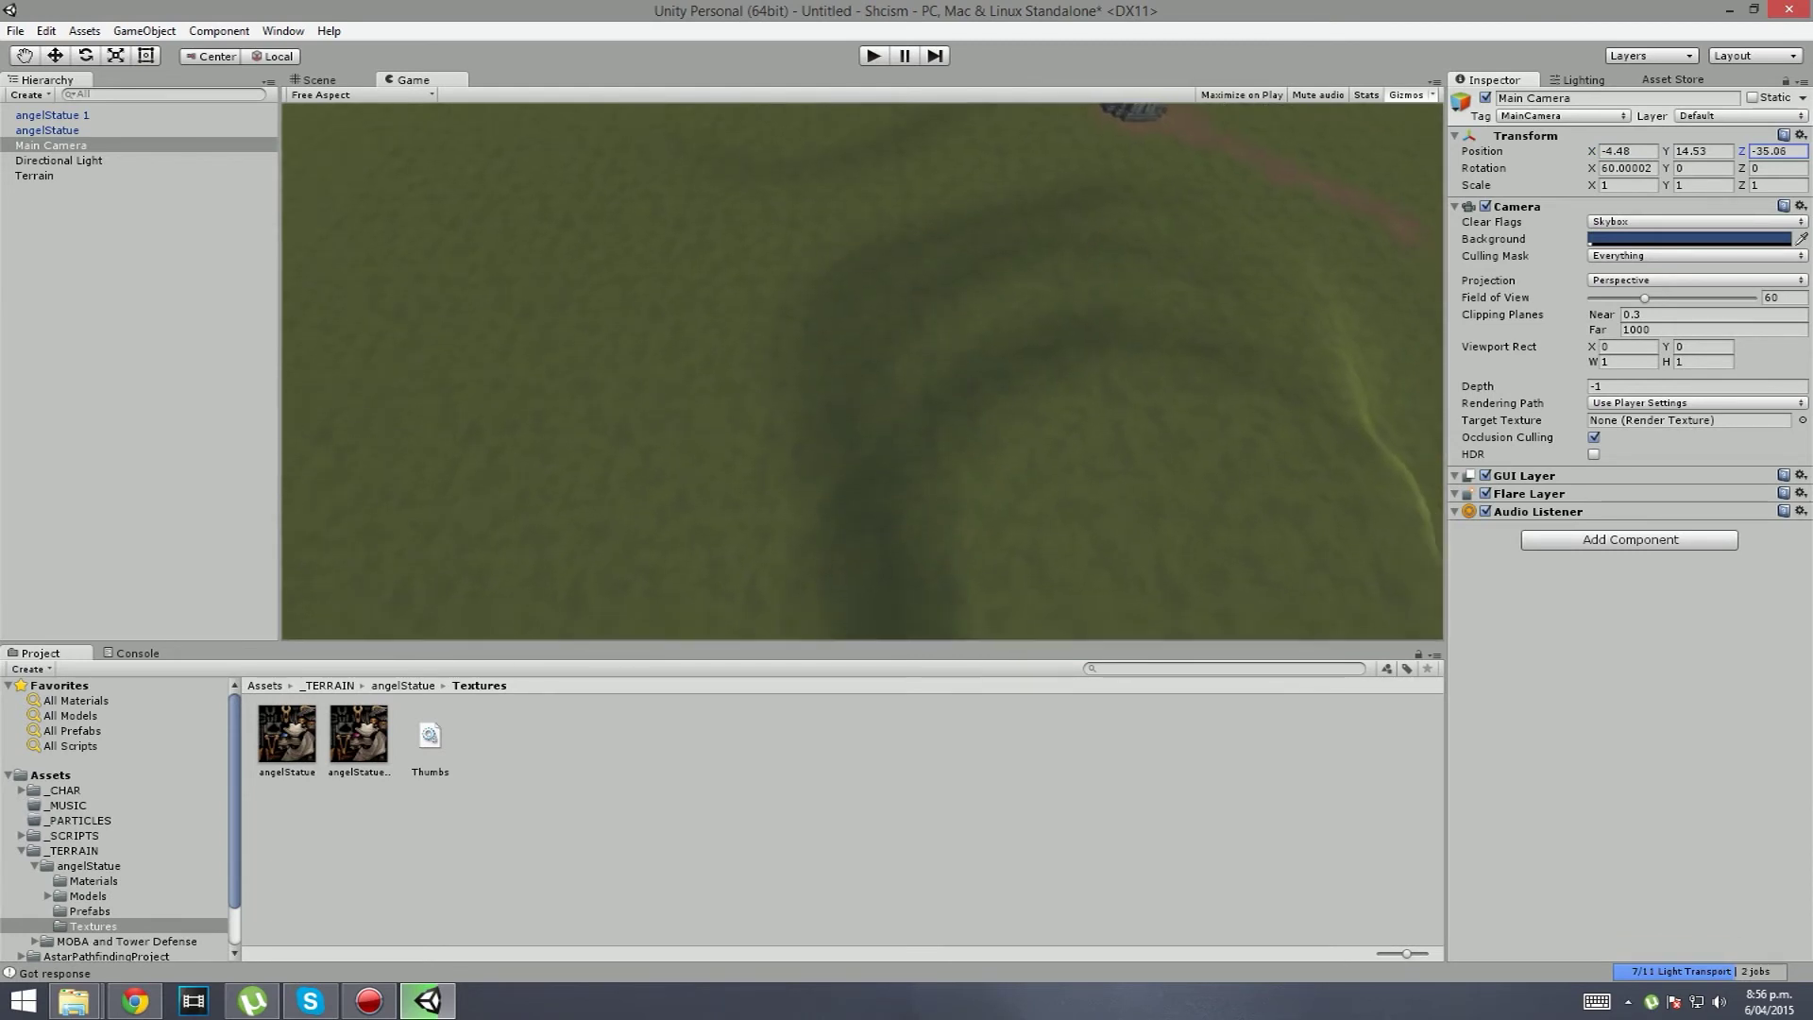
pyautogui.moveTo(1418, 152); pyautogui.dragTo(1671, 151)
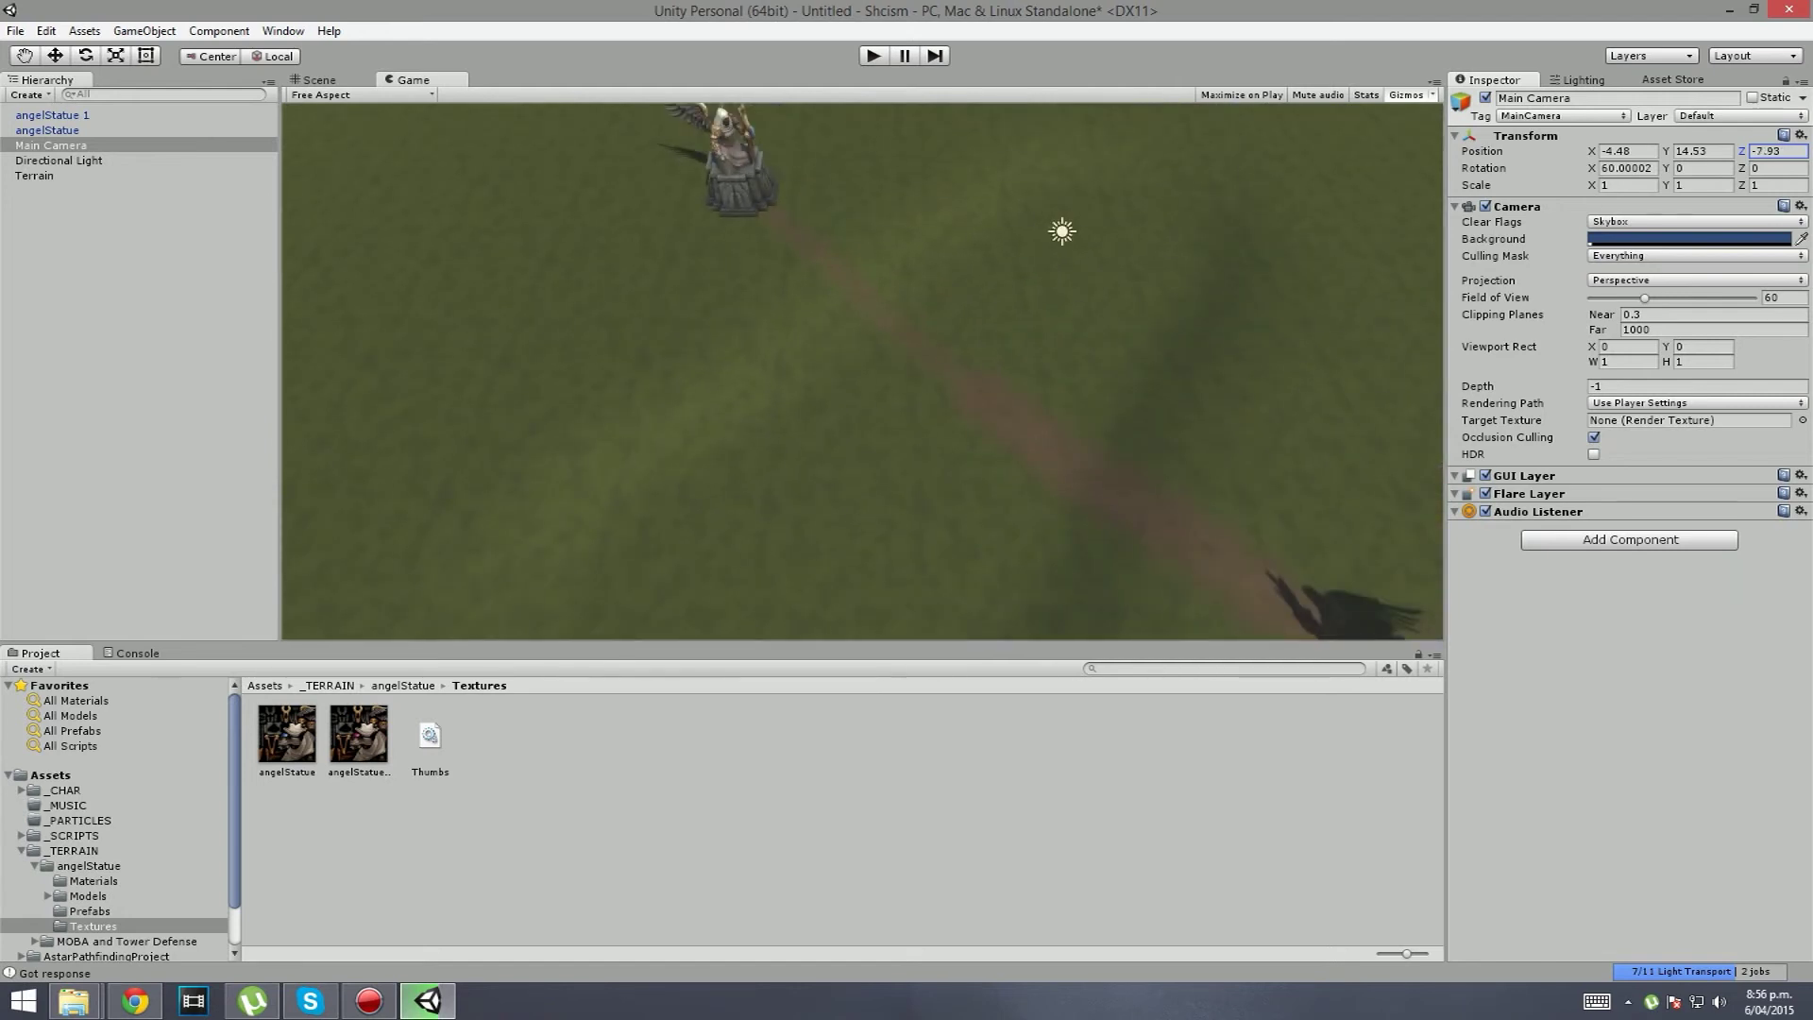
# Step: Reselect the terrain in the Scene view and set up Paint Height with opacity 100 and a small brush
pyautogui.click(319, 80)
pyautogui.press('w')
pyautogui.moveTo(1067, 179)
pyautogui.mouseDown(button='right')
pyautogui.moveTo(1170, 284)
pyautogui.moveTo(991, 269)
pyautogui.moveTo(1086, 300)
pyautogui.mouseUp(button='right')
pyautogui.click(1086, 301)
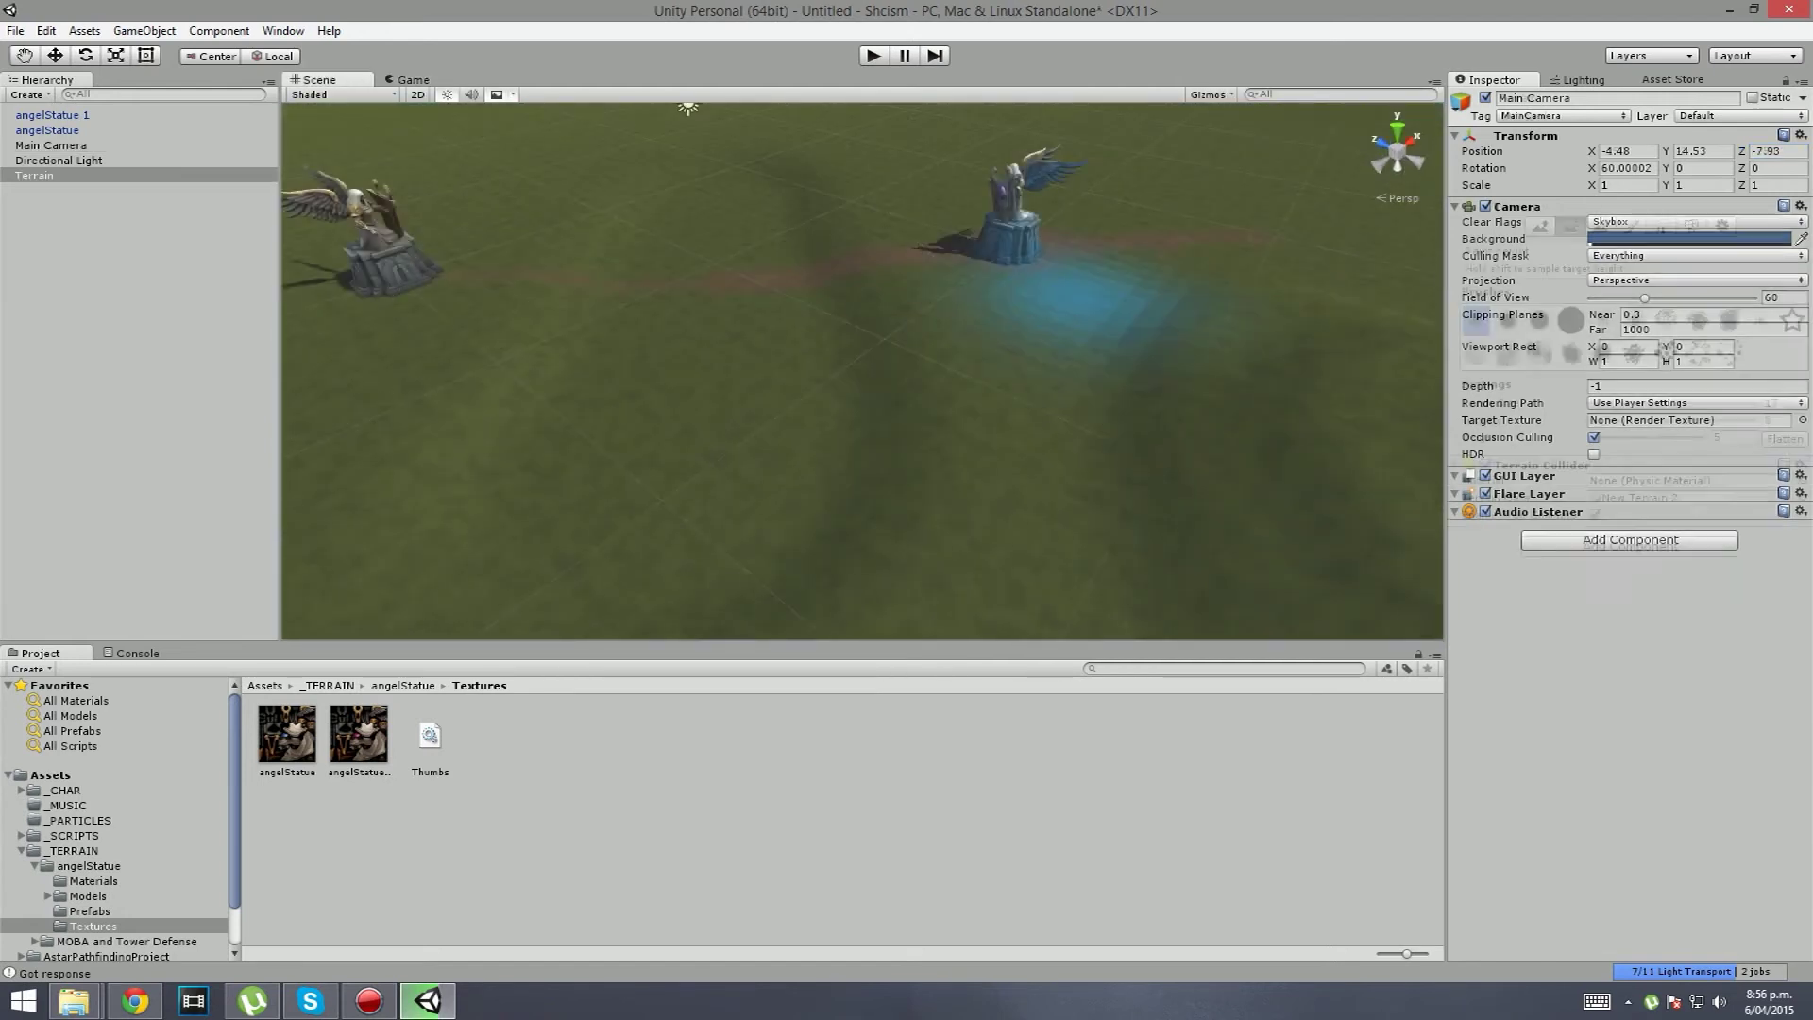
pyautogui.click(1600, 227)
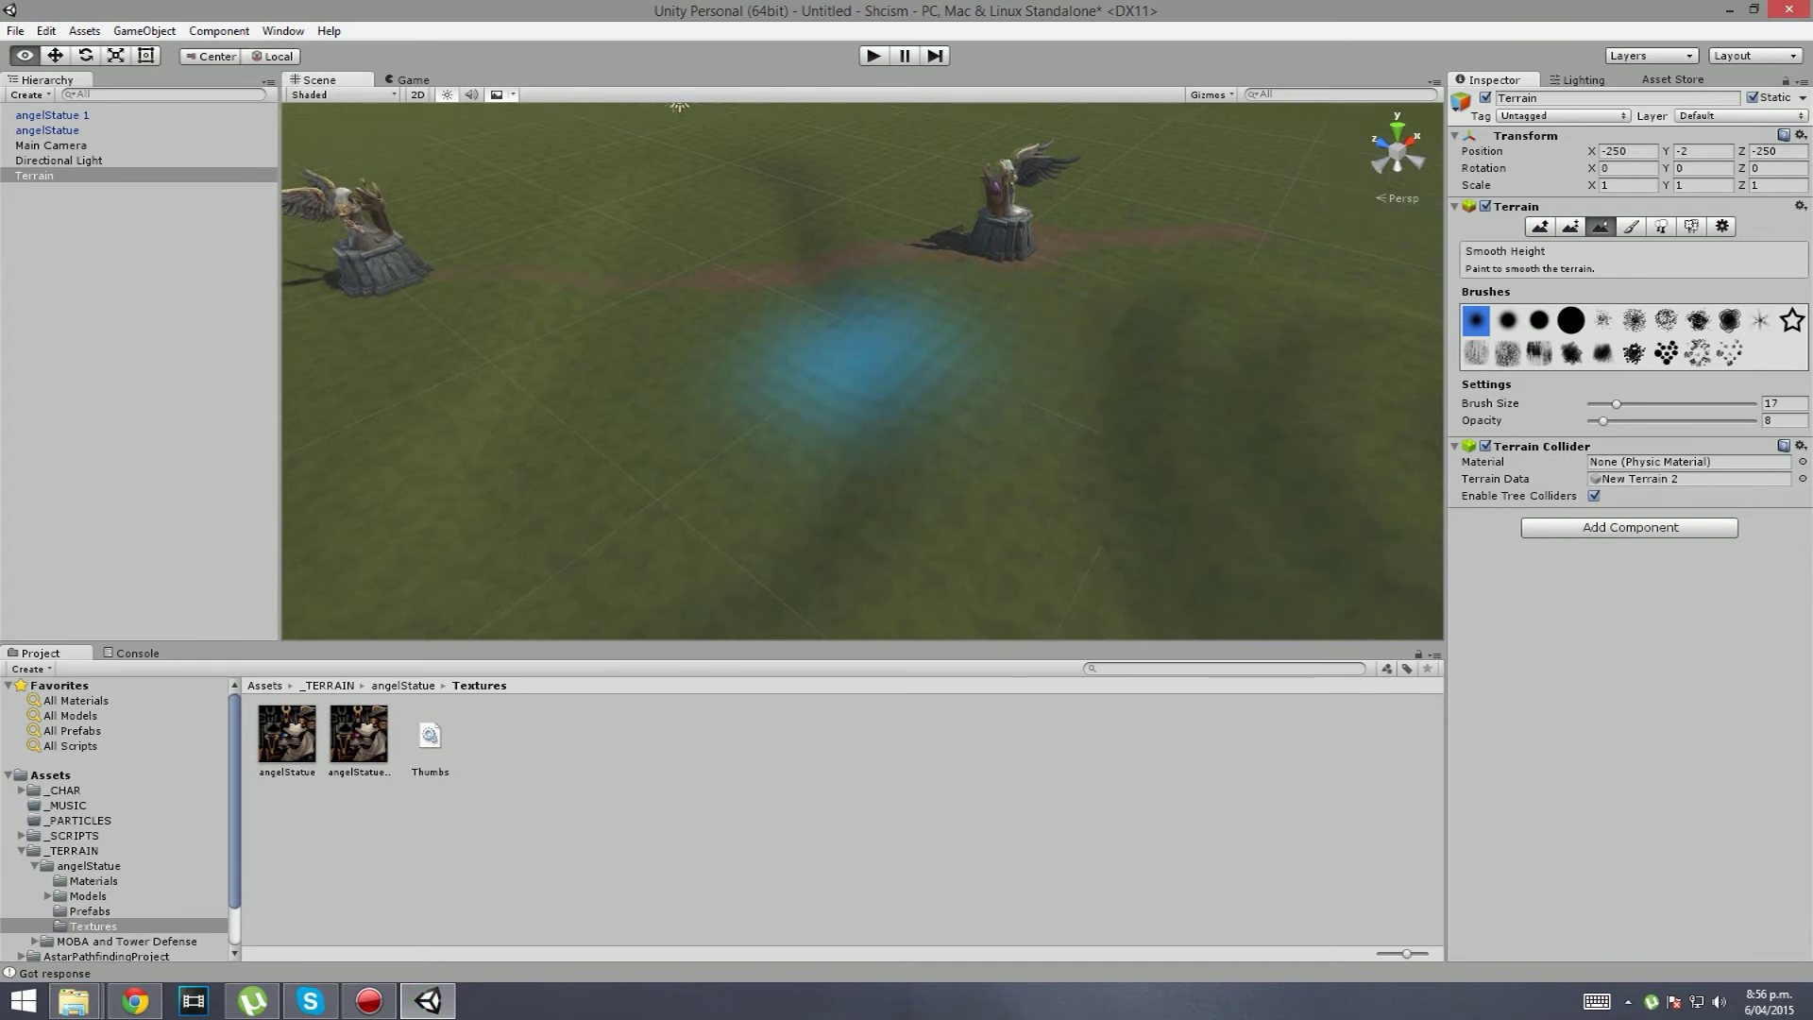
pyautogui.press('w')
pyautogui.moveTo(812, 274); pyautogui.dragTo(907, 141, button='right')
pyautogui.moveTo(812, 236); pyautogui.dragTo(1001, 274, button='right')
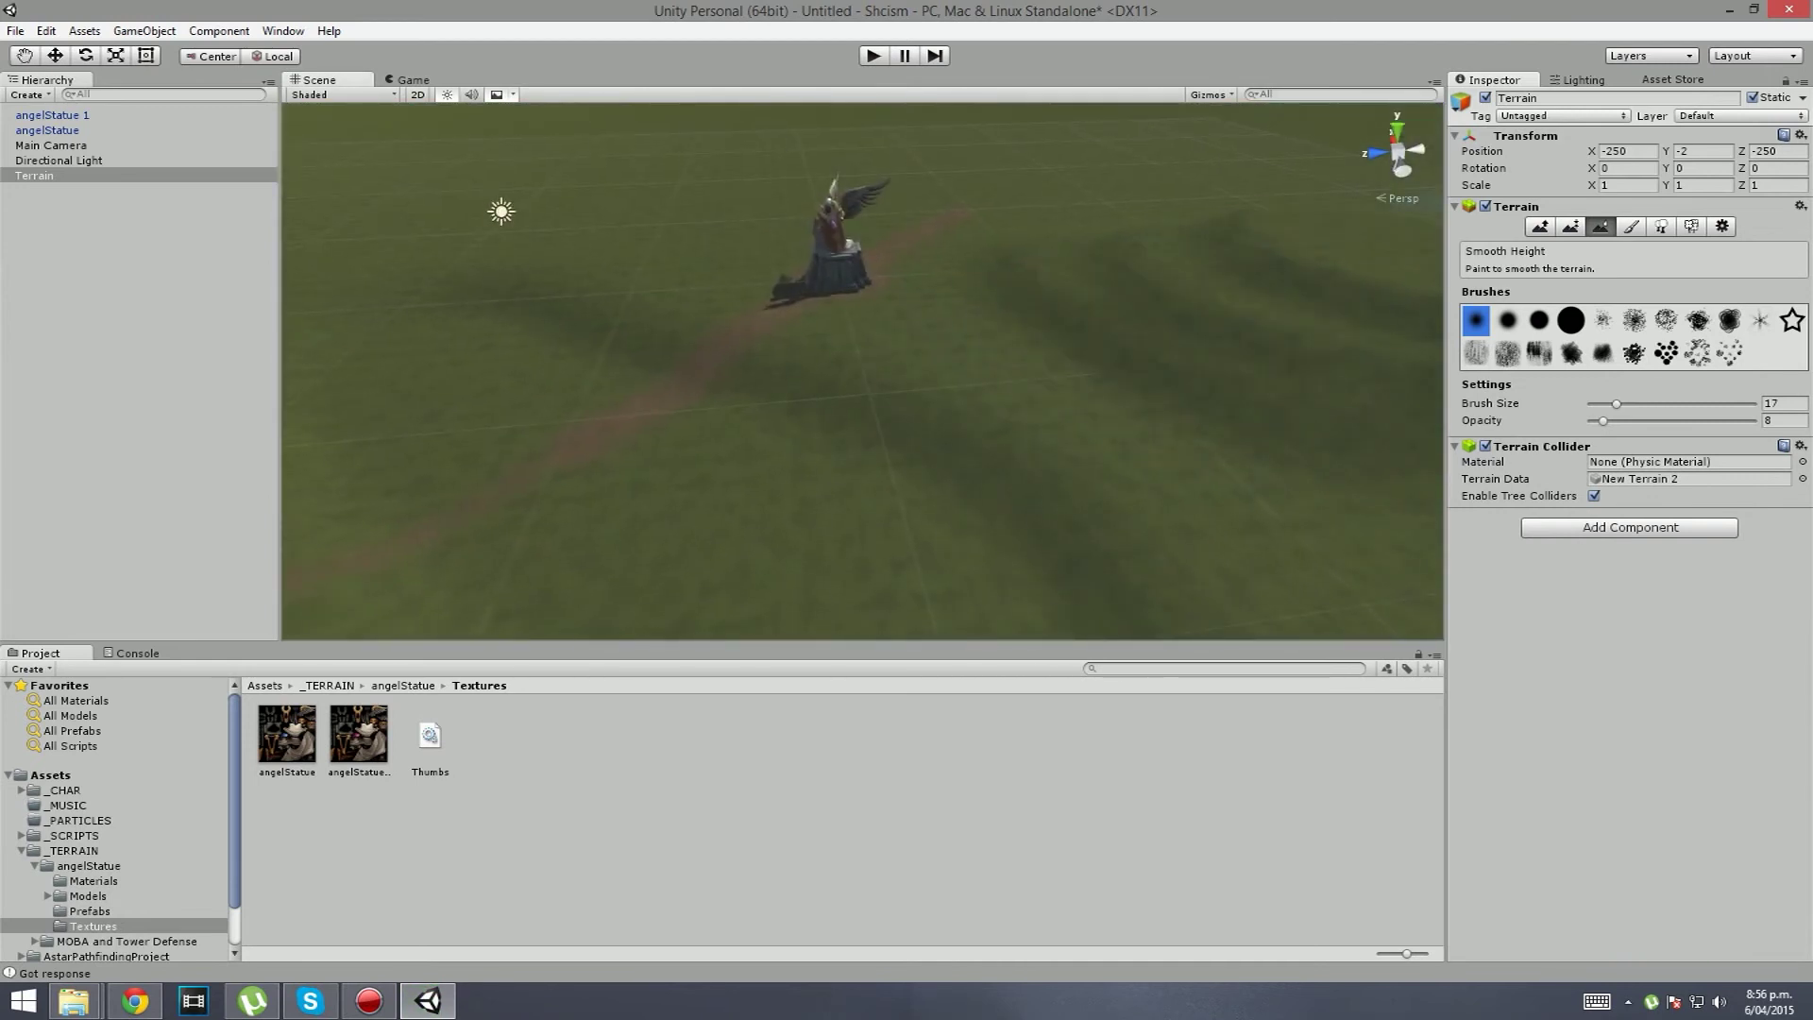
pyautogui.click(1569, 227)
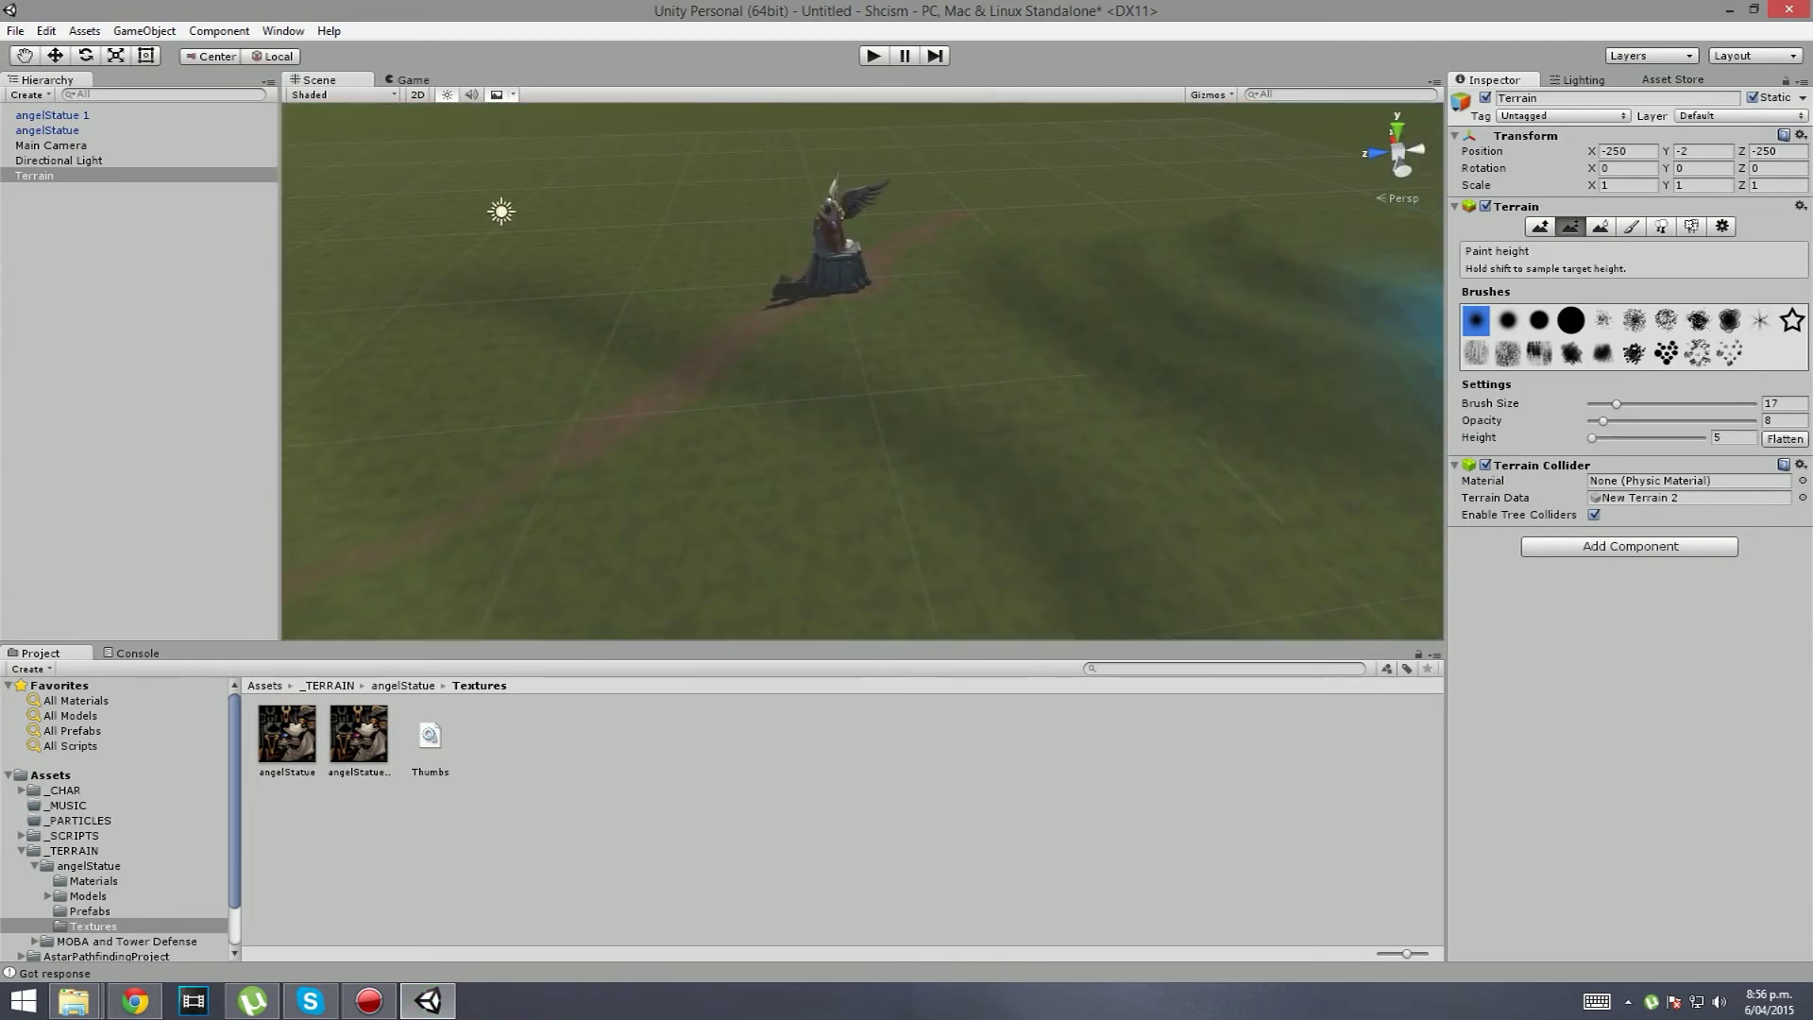
pyautogui.moveTo(1602, 421); pyautogui.dragTo(1756, 421)
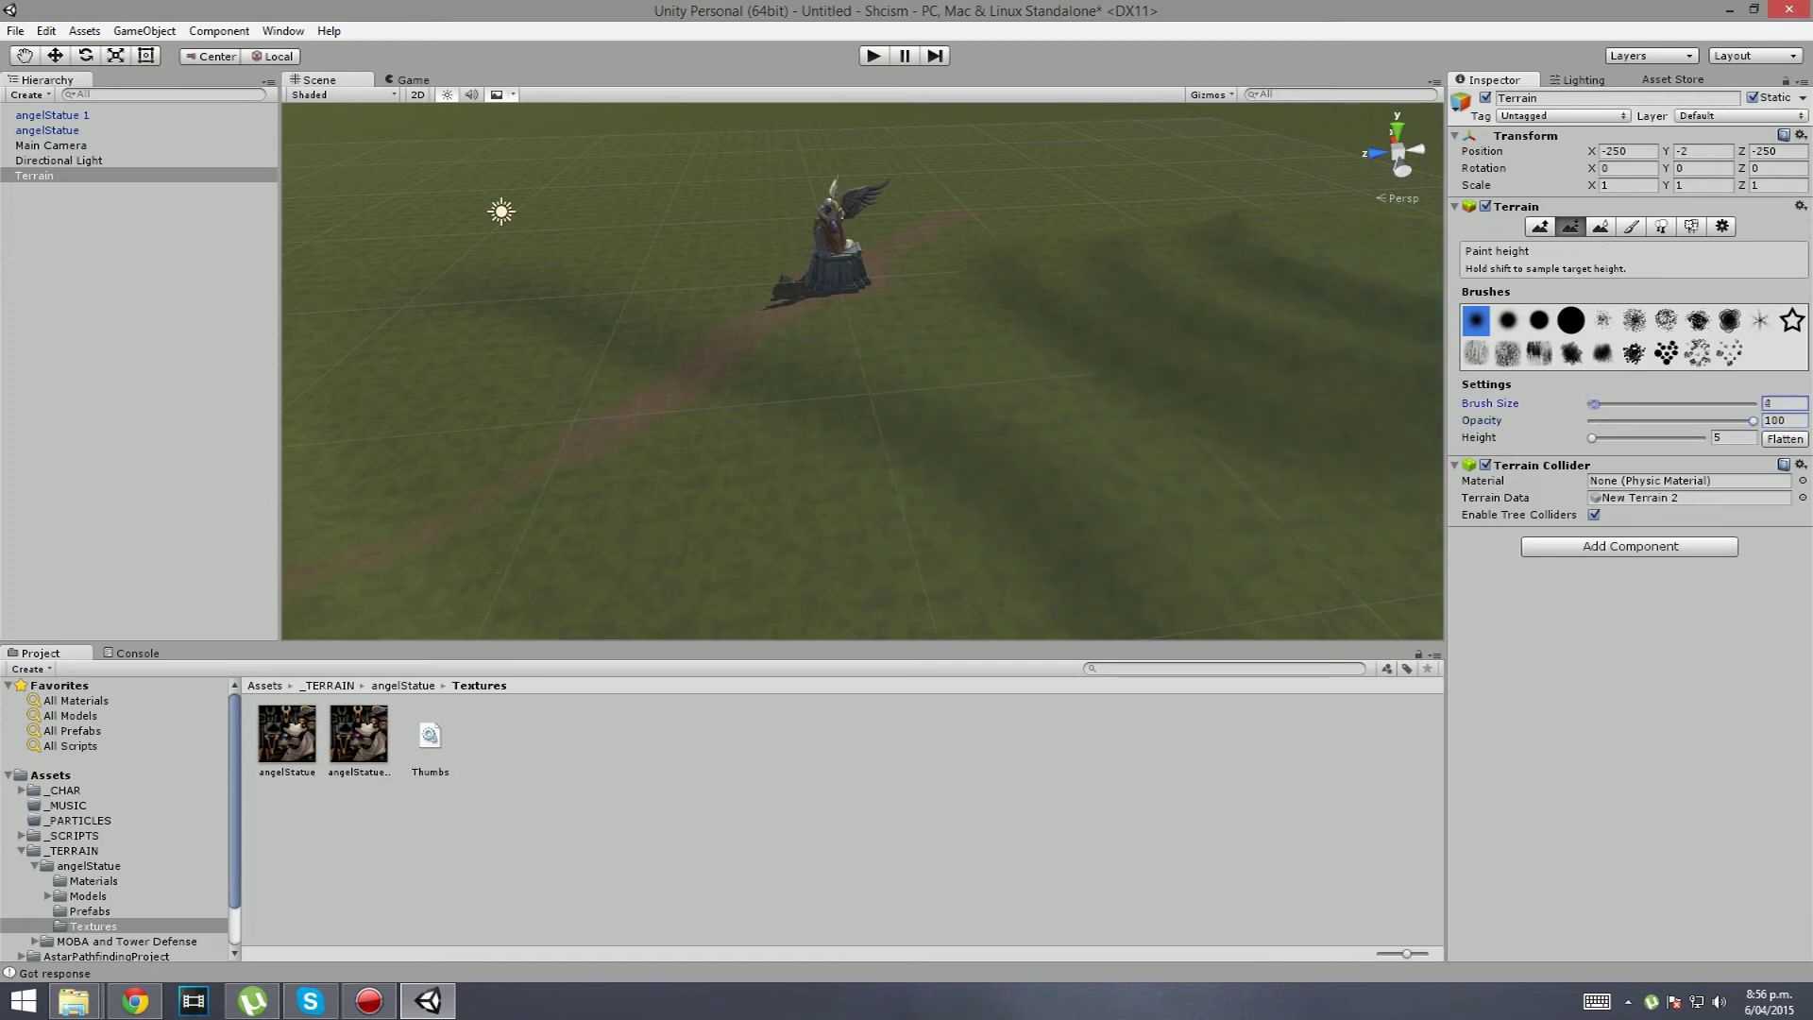
# Step: Paint a trial full-opacity height stroke with the small brush near the terraced mound and undo it
pyautogui.moveTo(740, 472); pyautogui.dragTo(715, 460, button='right')
pyautogui.scroll(3, 742, 453)
pyautogui.moveTo(1093, 367)
pyautogui.mouseDown()
pyautogui.moveTo(1114, 344)
pyautogui.moveTo(1331, 406)
pyautogui.mouseUp()
pyautogui.moveTo(814, 416)
pyautogui.mouseDown(button='right')
pyautogui.moveTo(878, 433)
pyautogui.moveTo(745, 393)
pyautogui.moveTo(526, 421)
pyautogui.moveTo(513, 446)
pyautogui.mouseUp(button='right')
pyautogui.keyDown('alt'); pyautogui.moveTo(515, 445); pyautogui.dragTo(1048, 342); pyautogui.keyUp('alt')
pyautogui.hotkey('ctrl', 'z')
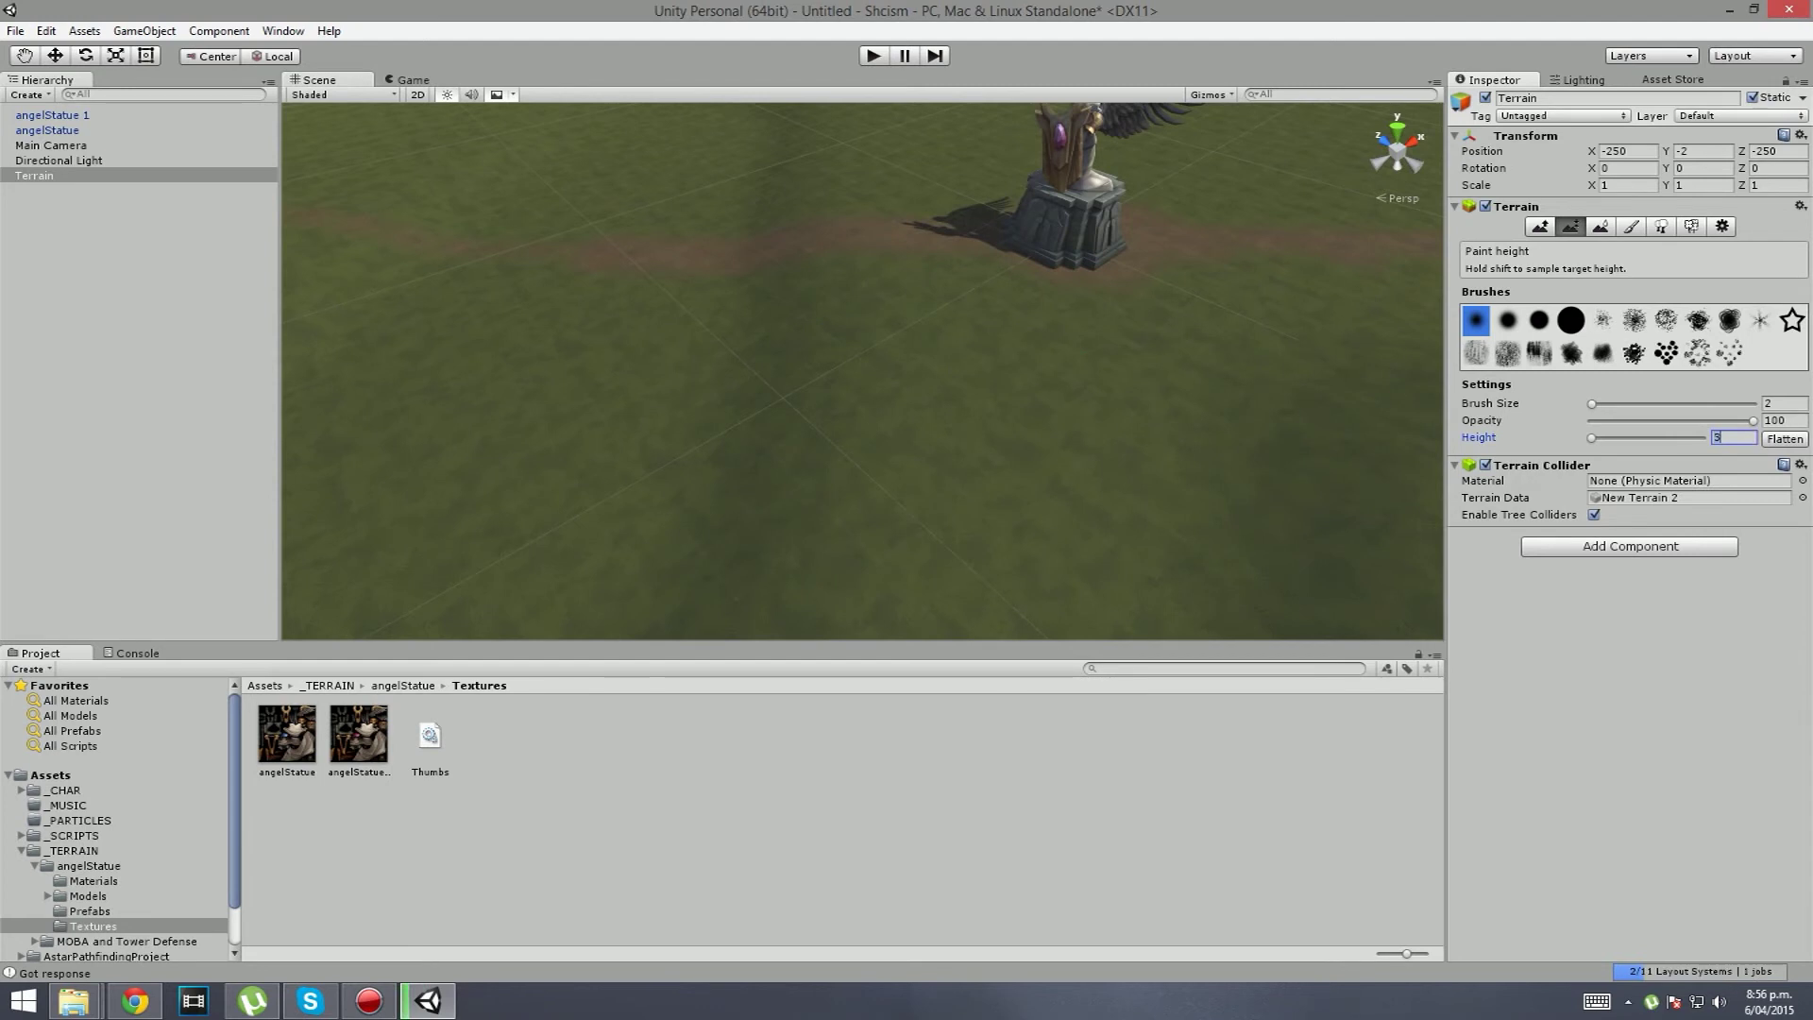
# Step: Paint a sharp-edged ridge beside the terraced mound with Paint Height at brush size 2 and target height 3
pyautogui.moveTo(944, 416)
pyautogui.keyDown('alt'); pyautogui.mouseDown()
pyautogui.moveTo(939, 478)
pyautogui.moveTo(1000, 502)
pyautogui.moveTo(1378, 349)
pyautogui.mouseUp(); pyautogui.keyUp('alt')
pyautogui.moveTo(862, 375); pyautogui.dragTo(944, 348)
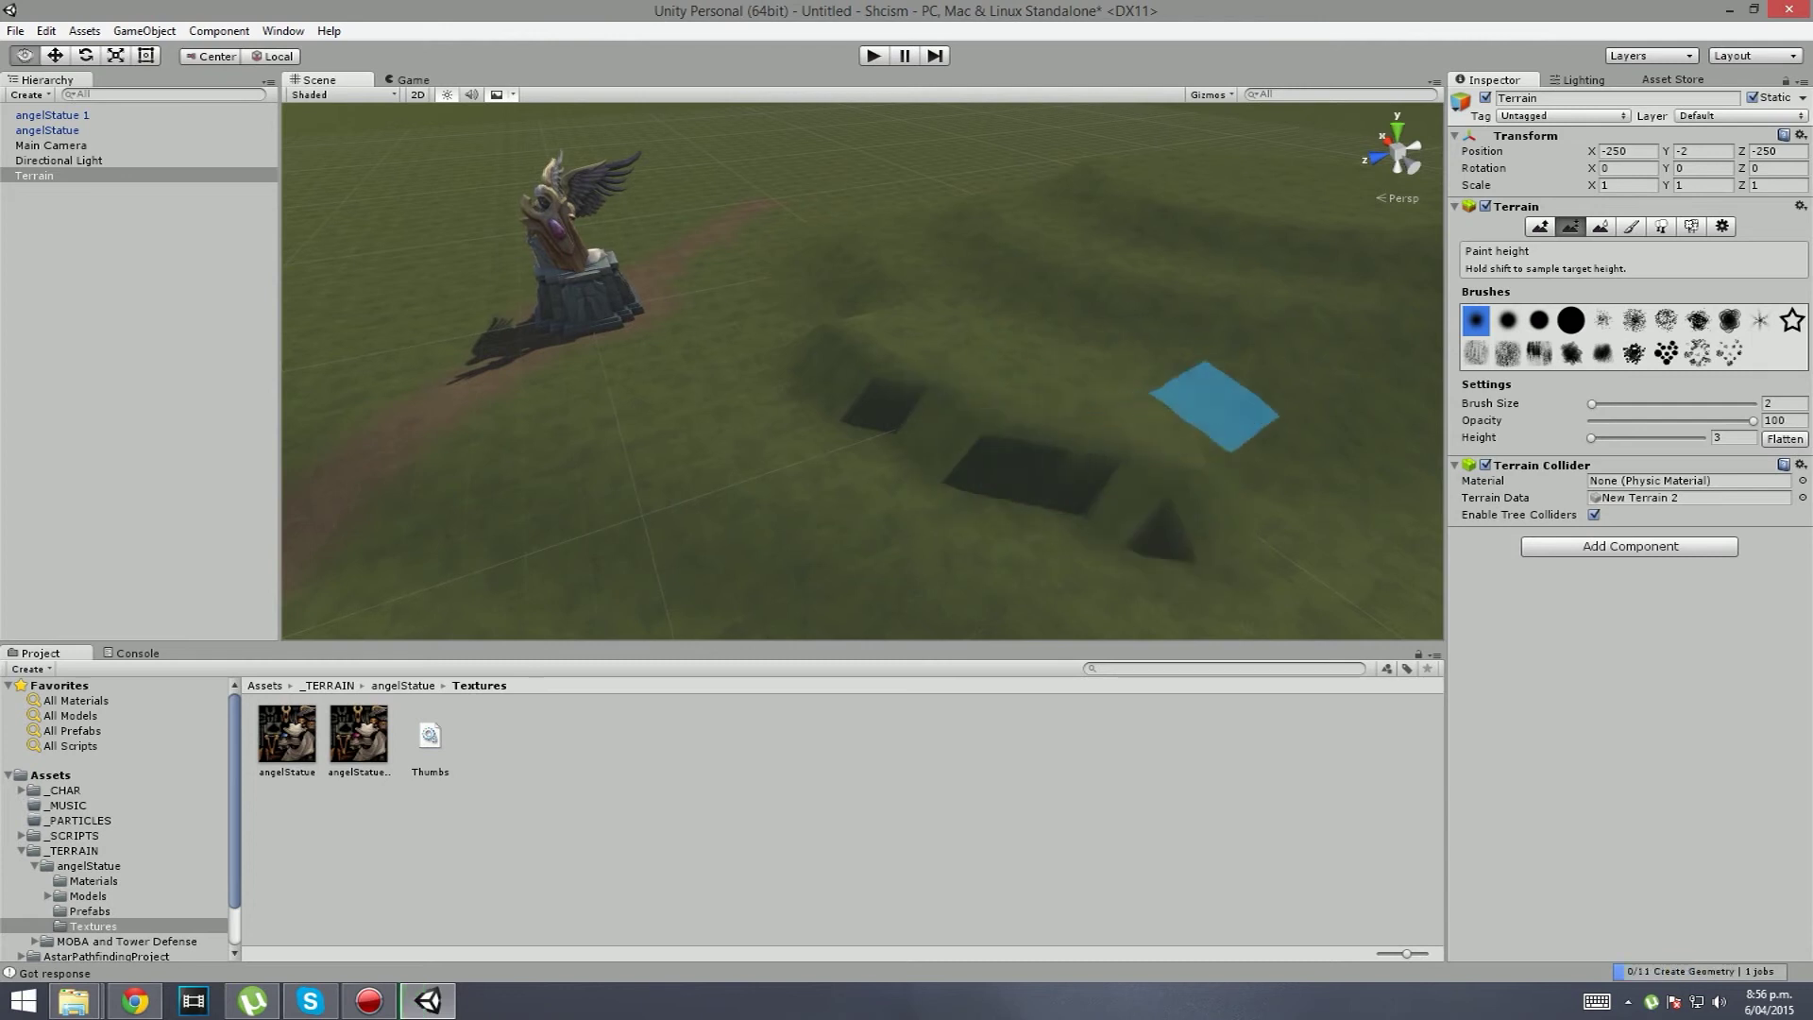
pyautogui.moveTo(1235, 404)
pyautogui.keyDown('alt'); pyautogui.mouseDown()
pyautogui.moveTo(970, 425)
pyautogui.moveTo(850, 478)
pyautogui.moveTo(879, 482)
pyautogui.moveTo(809, 479)
pyautogui.moveTo(1369, 463)
pyautogui.moveTo(1322, 283)
pyautogui.moveTo(1096, 221)
pyautogui.moveTo(849, 449)
pyautogui.mouseUp(); pyautogui.keyUp('alt')
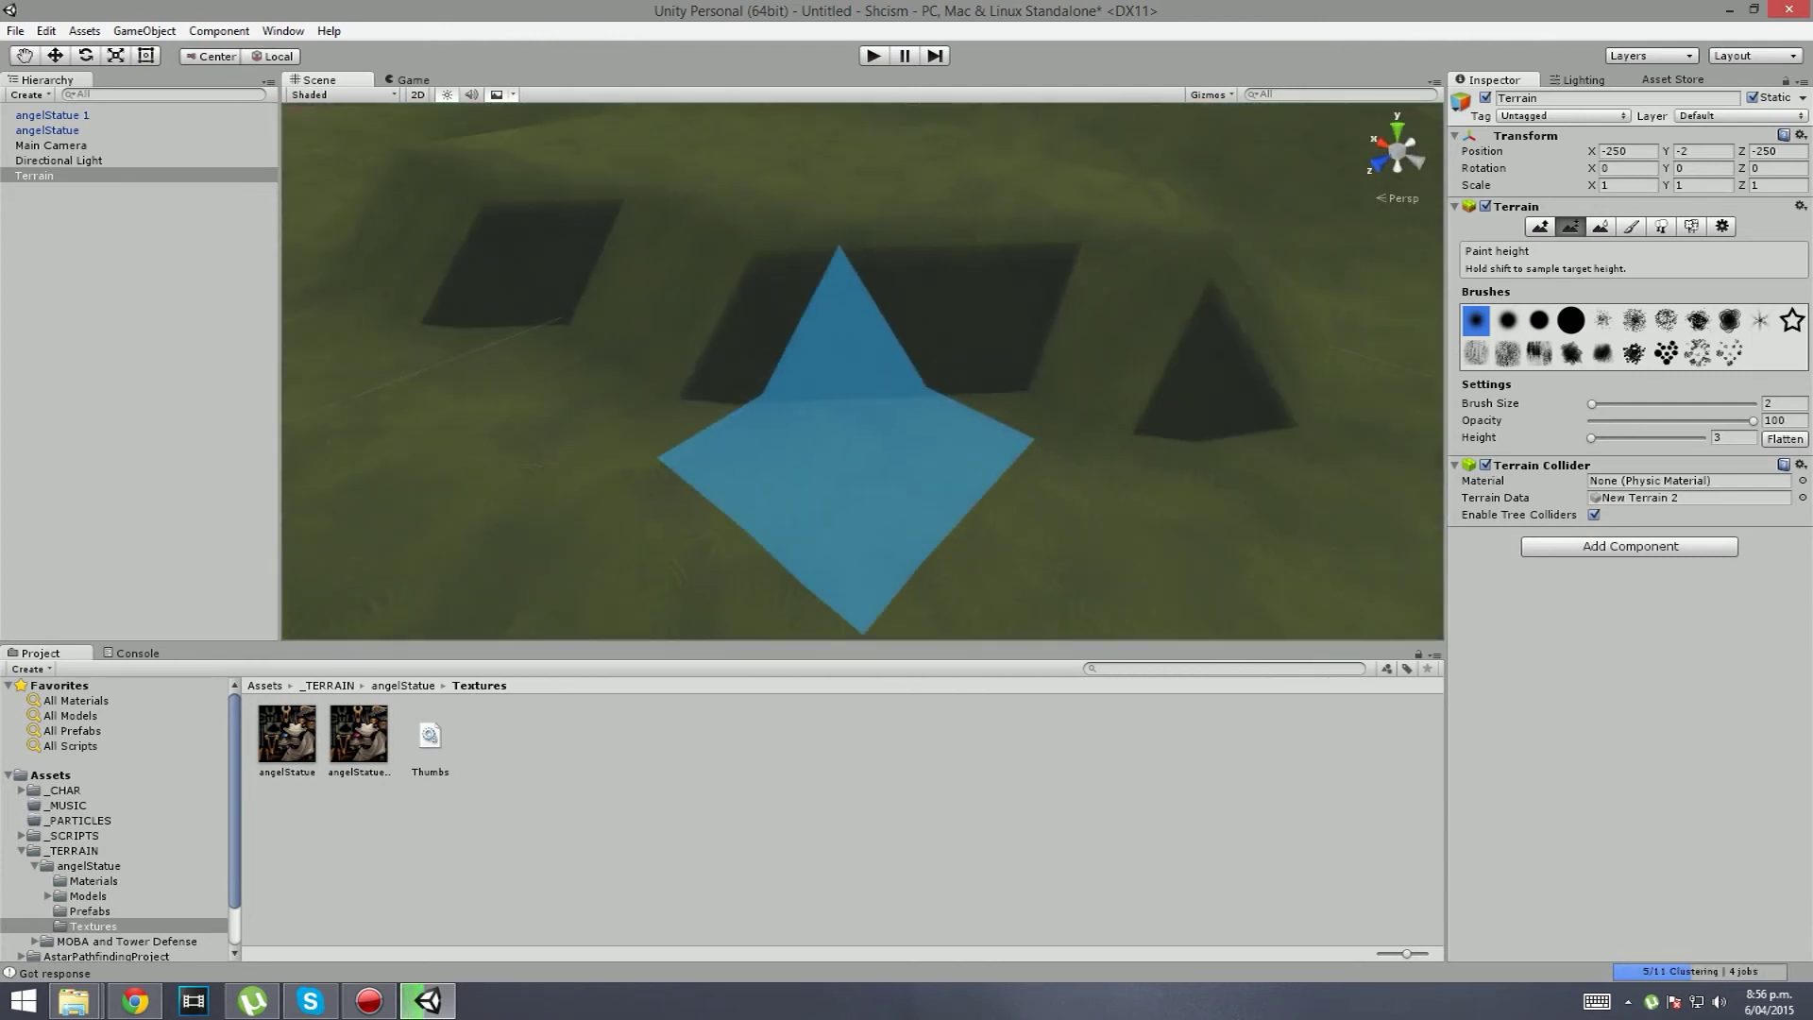
pyautogui.scroll(-6, 848, 434)
# Step: Soften the sharp-edged ridge beside the mound with the Smooth Height brush at full opacity
pyautogui.click(1601, 226)
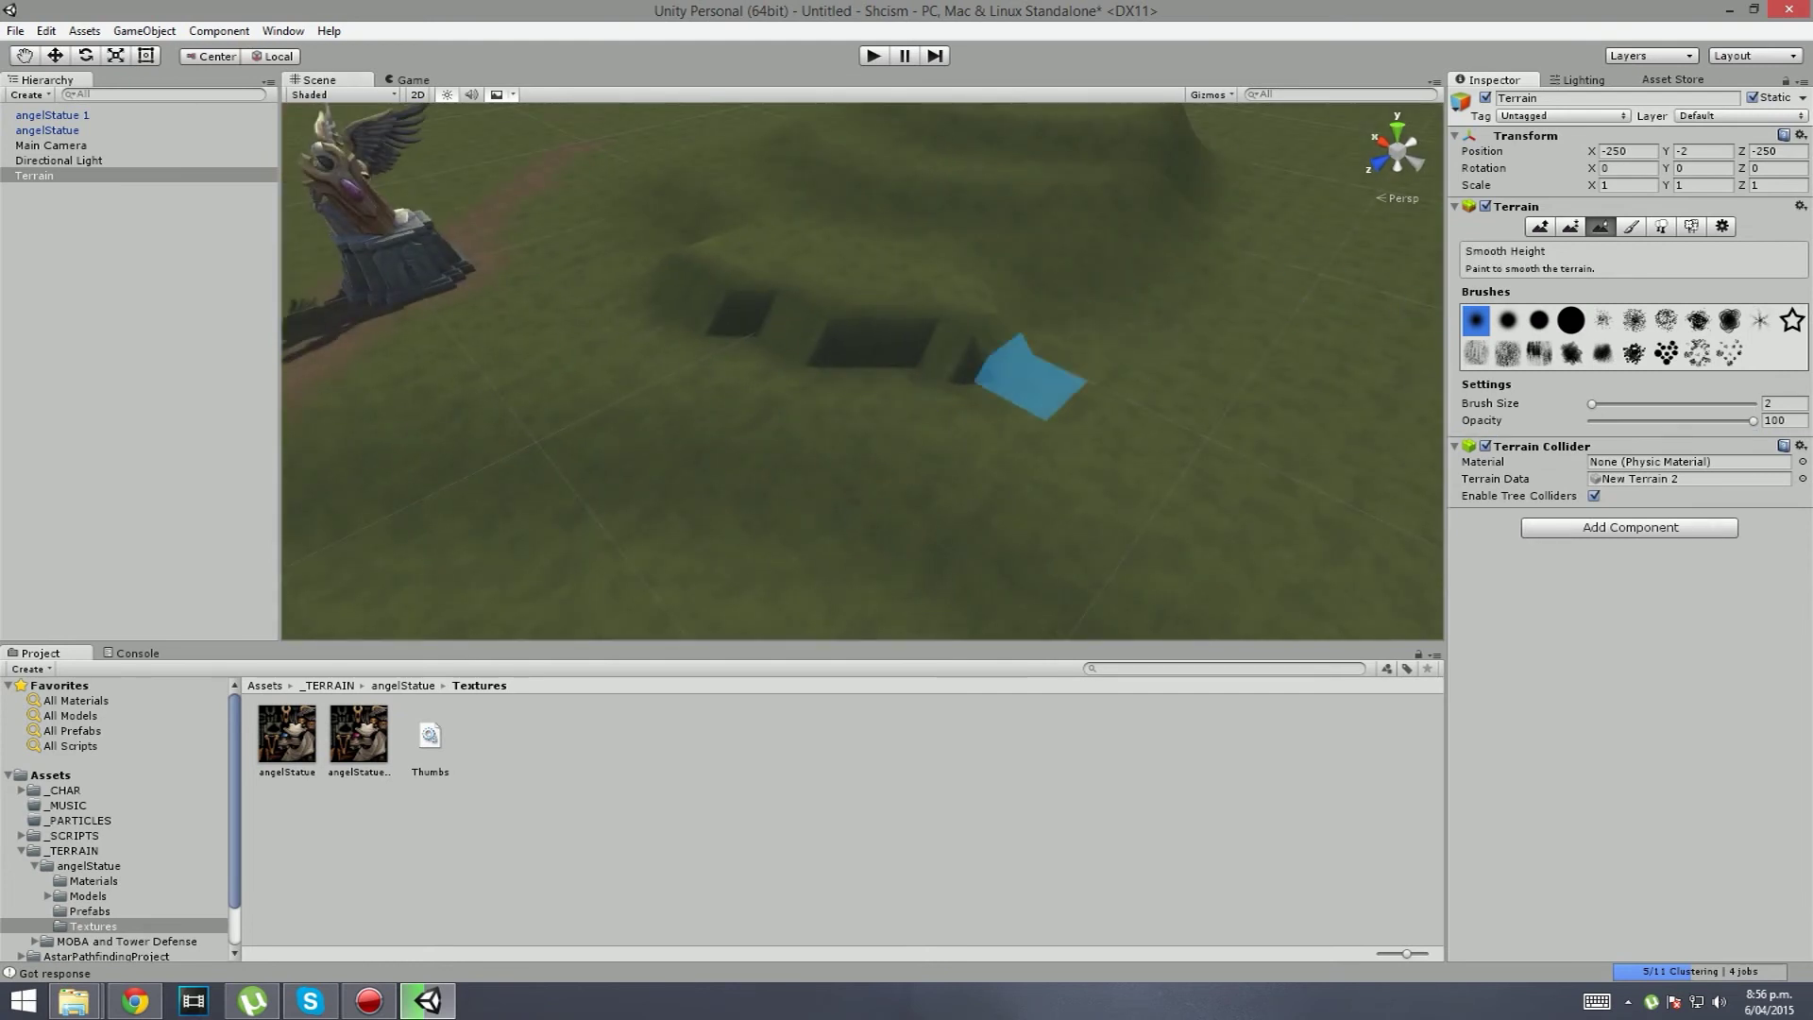
pyautogui.moveTo(1030, 378)
pyautogui.mouseDown()
pyautogui.moveTo(684, 335)
pyautogui.moveTo(1000, 344)
pyautogui.moveTo(830, 295)
pyautogui.moveTo(770, 526)
pyautogui.moveTo(640, 273)
pyautogui.moveTo(472, 109)
pyautogui.moveTo(746, 472)
pyautogui.moveTo(1046, 359)
pyautogui.moveTo(887, 316)
pyautogui.moveTo(755, 345)
pyautogui.mouseUp()
pyautogui.scroll(-10, 954, 393)
pyautogui.scroll(5, 971, 374)
pyautogui.scroll(4, 971, 374)
pyautogui.scroll(-4, 722, 354)
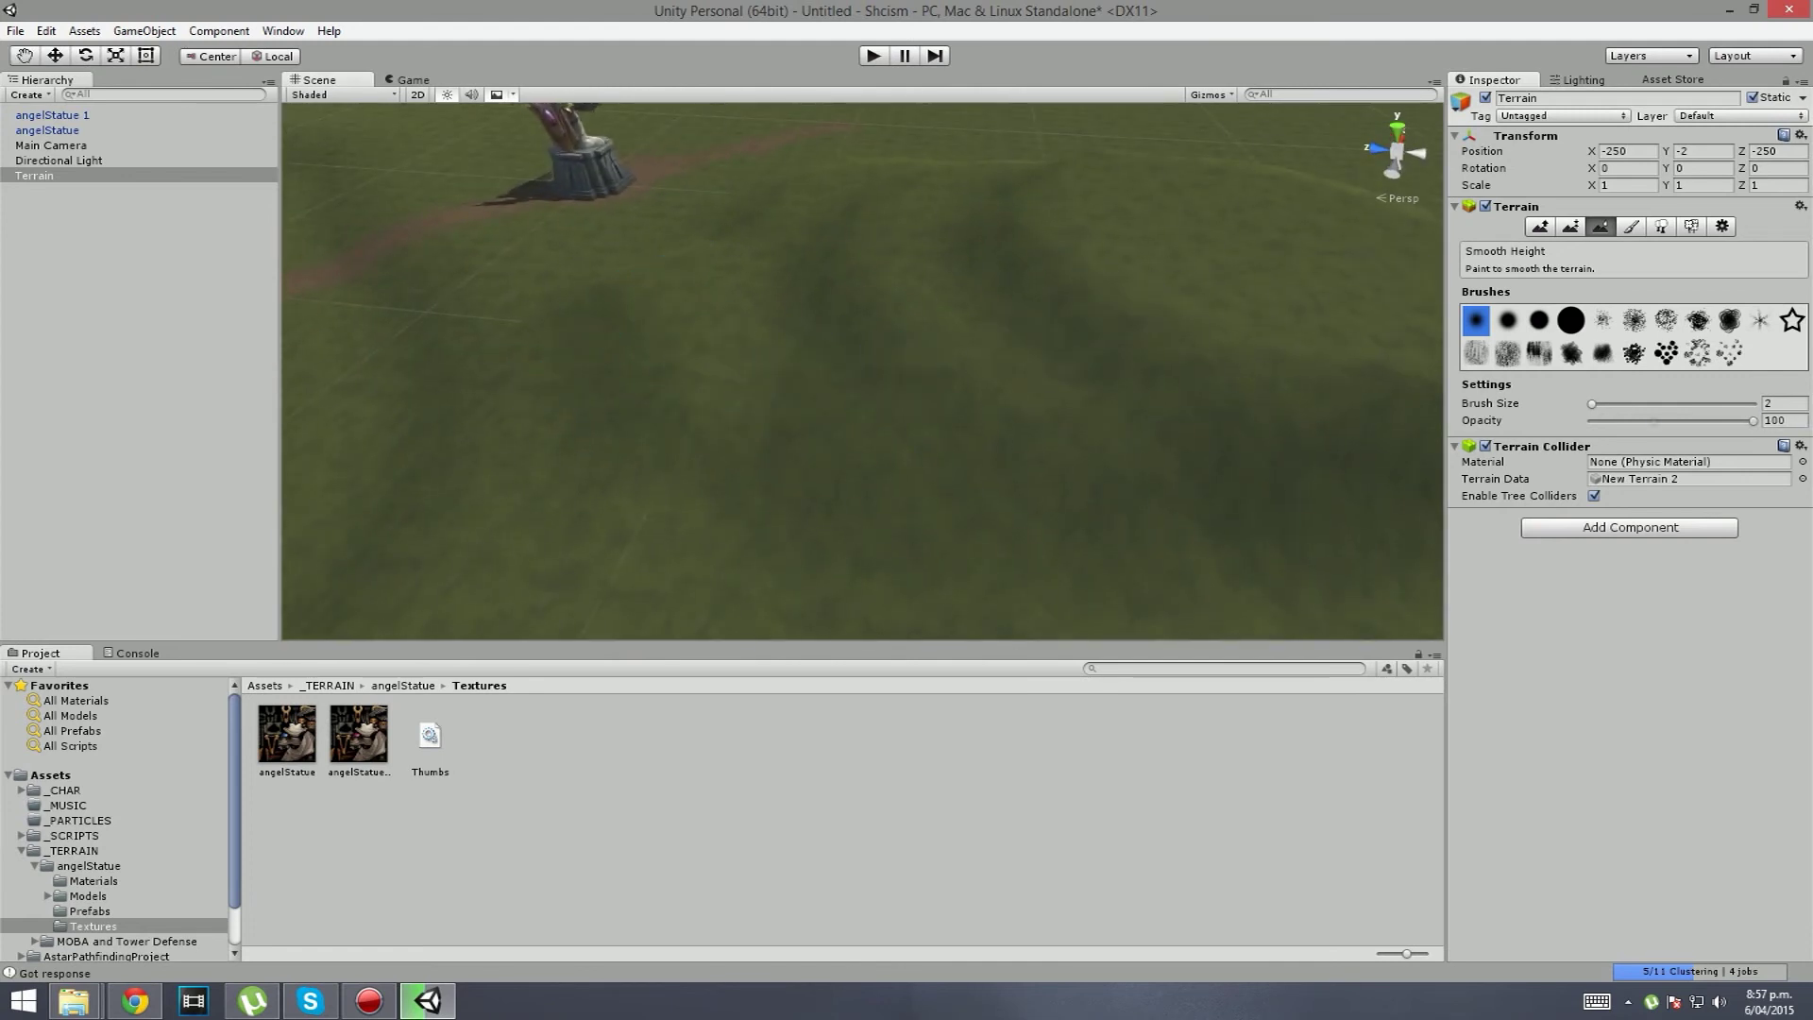
# Step: Set the terrain brush to size 10 and opacity 39
pyautogui.click(1653, 421)
pyautogui.keyDown('alt'); pyautogui.moveTo(831, 293); pyautogui.dragTo(962, 252); pyautogui.keyUp('alt')
pyautogui.scroll(-3, 962, 252)
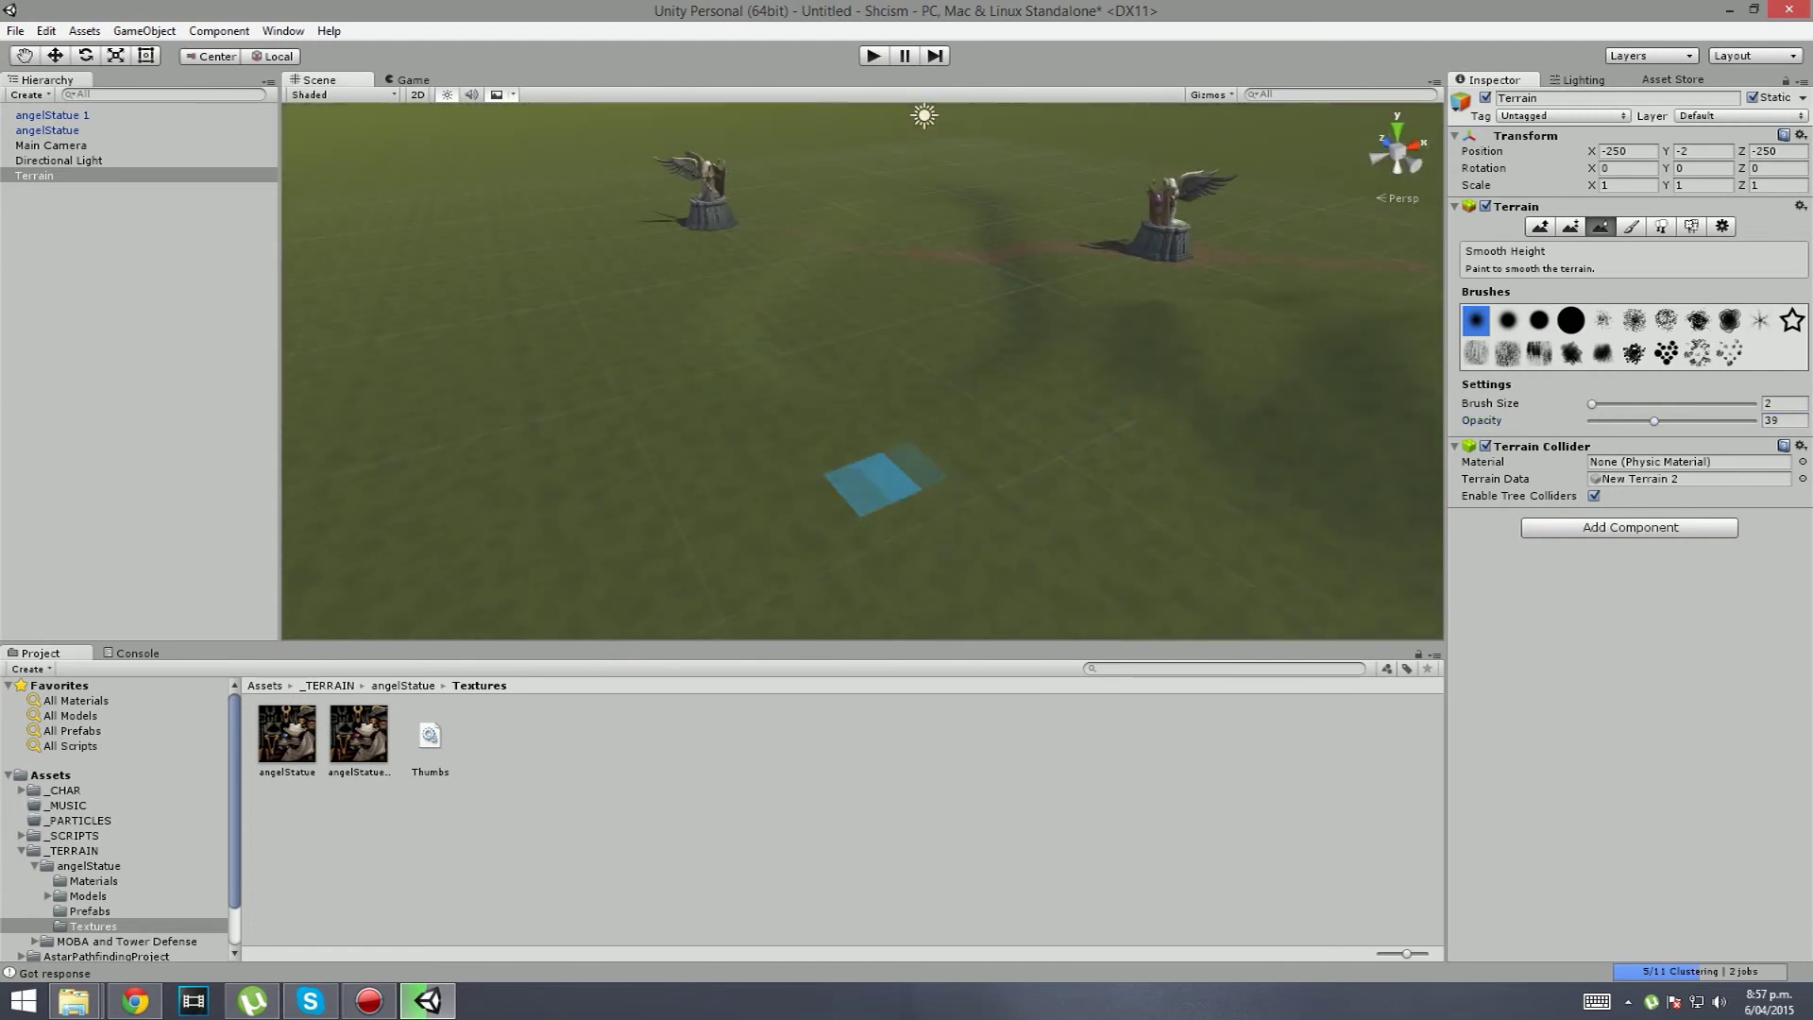
pyautogui.click(1606, 405)
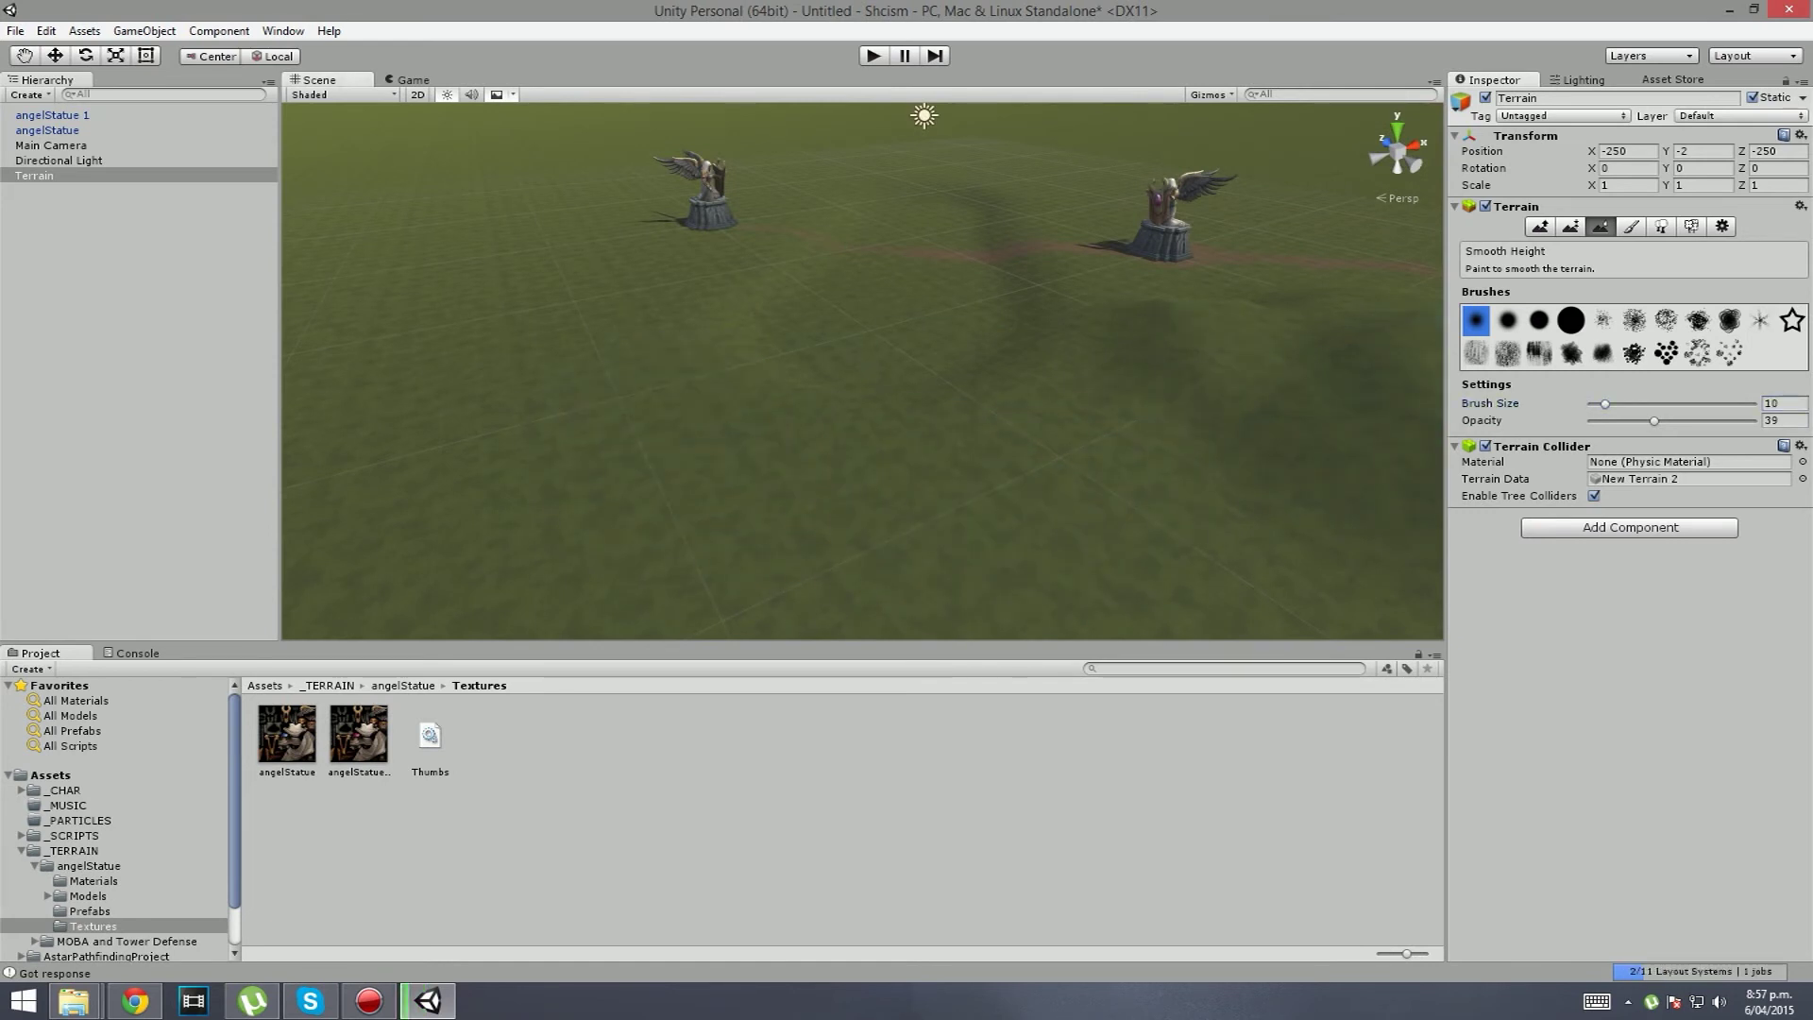
# Step: Switch to Paint Height with opacity 17 and paint more ground at height 3 beside the terraced mound
pyautogui.click(1571, 227)
pyautogui.keyDown('alt'); pyautogui.moveTo(699, 553); pyautogui.dragTo(831, 514); pyautogui.keyUp('alt')
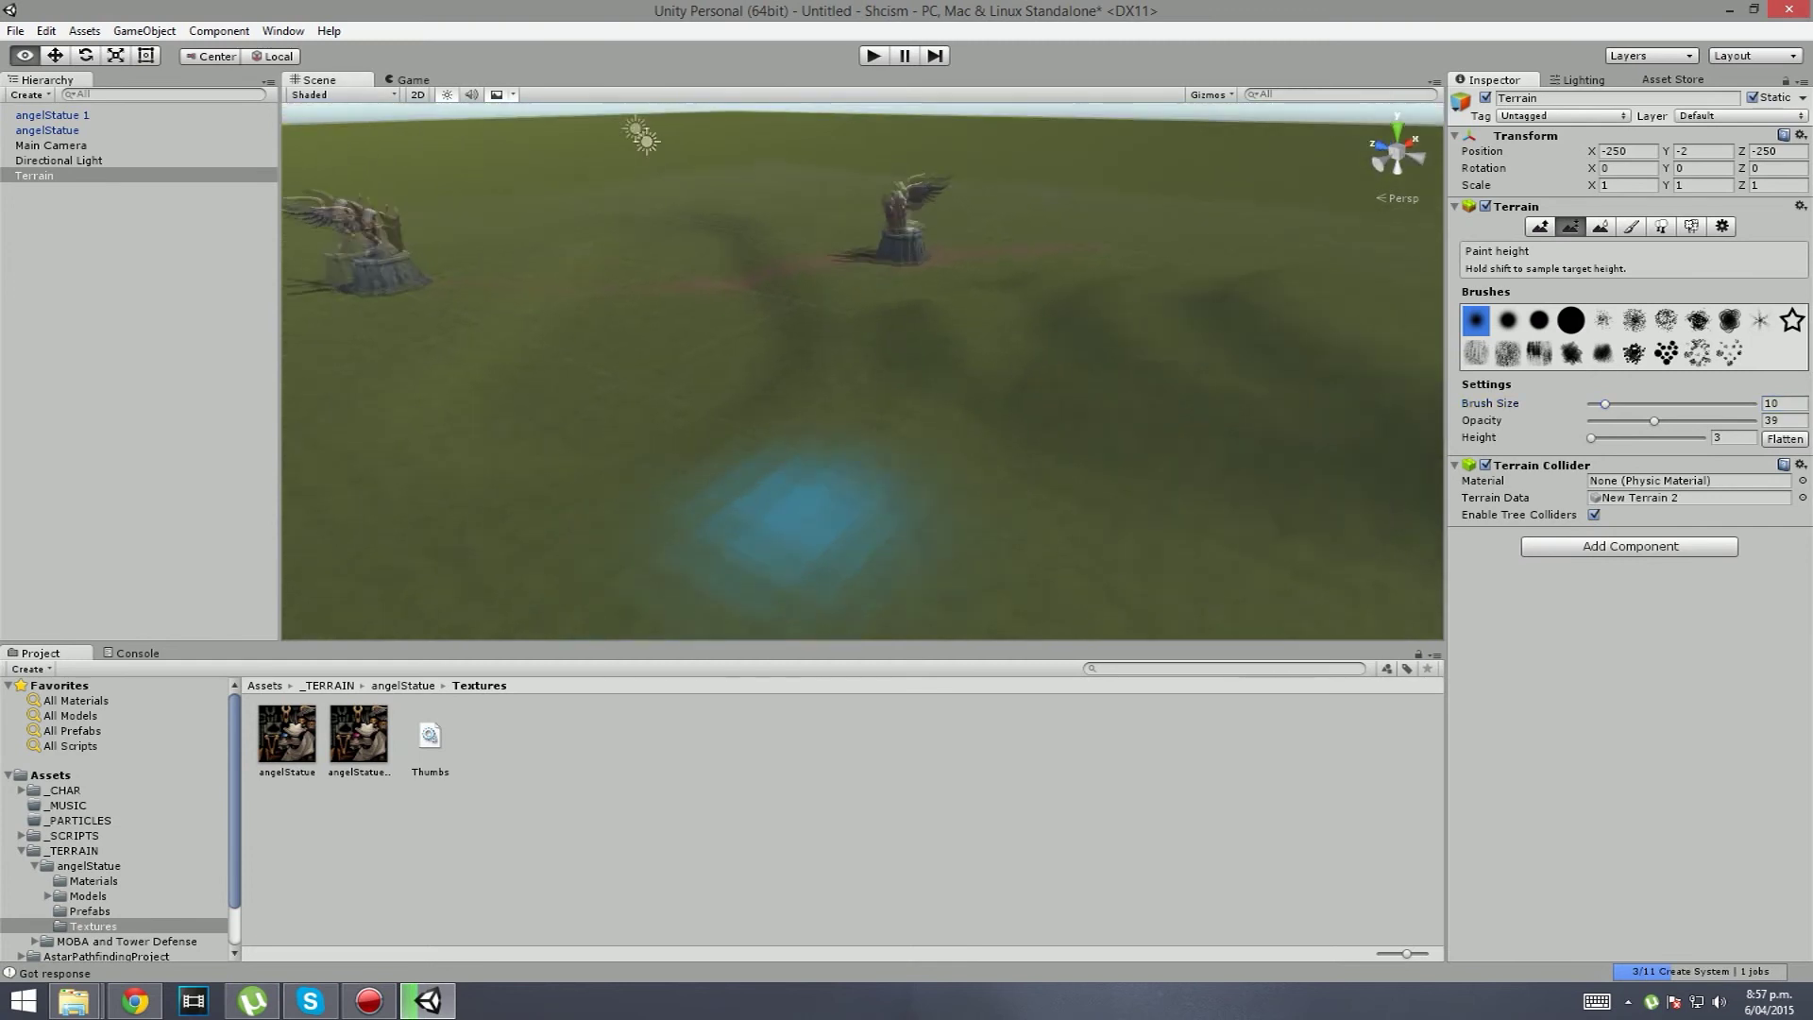
pyautogui.scroll(3, 972, 514)
pyautogui.keyDown('alt'); pyautogui.moveTo(1093, 376); pyautogui.dragTo(1256, 477); pyautogui.keyUp('alt')
pyautogui.click(1619, 421)
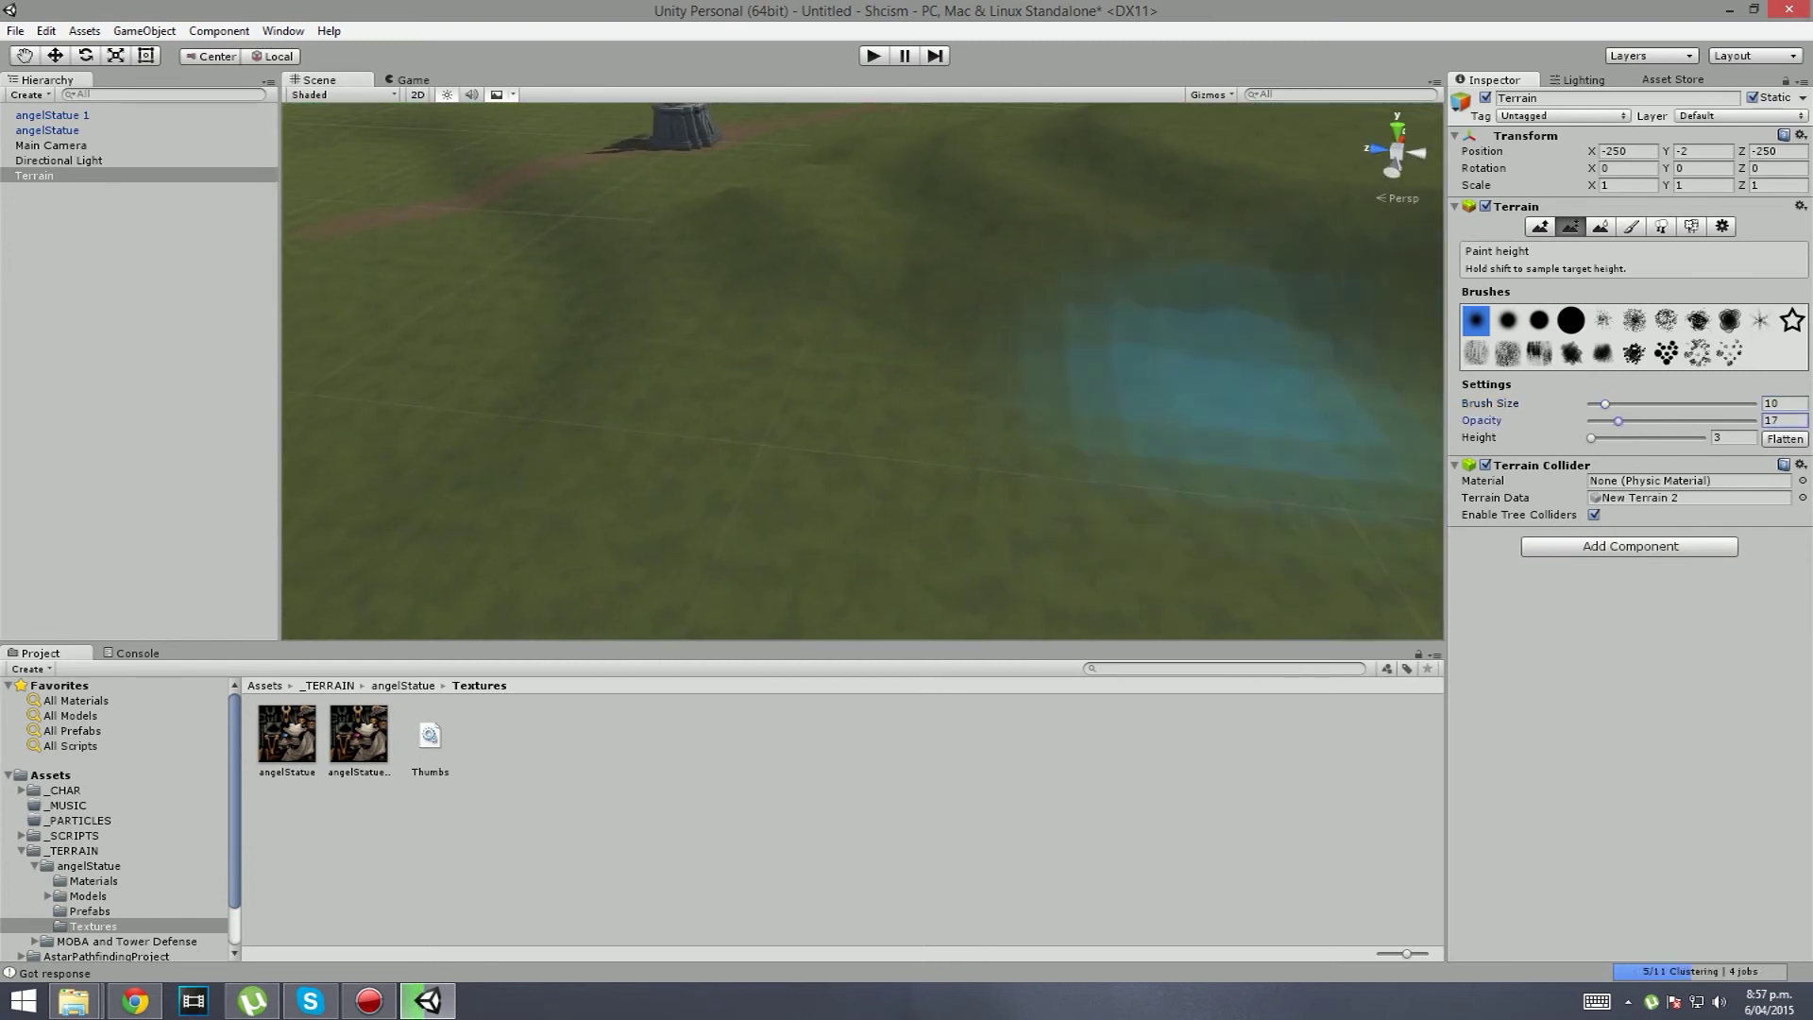
pyautogui.scroll(-3, 964, 375)
pyautogui.keyDown('alt'); pyautogui.moveTo(978, 377); pyautogui.dragTo(980, 440); pyautogui.keyUp('alt')
pyautogui.moveTo(980, 440)
pyautogui.mouseDown()
pyautogui.moveTo(1011, 356)
pyautogui.moveTo(1148, 307)
pyautogui.mouseUp()
# Step: Examine the sculpted terrain from overhead and from several angles around the statues, channel and mound
pyautogui.moveTo(1142, 302)
pyautogui.mouseDown(button='right')
pyautogui.moveTo(741, 507)
pyautogui.moveTo(1214, 526)
pyautogui.moveTo(1077, 425)
pyautogui.moveTo(598, 416)
pyautogui.moveTo(668, 507)
pyautogui.moveTo(467, 557)
pyautogui.moveTo(526, 425)
pyautogui.moveTo(498, 437)
pyautogui.moveTo(463, 476)
pyautogui.moveTo(830, 377)
pyautogui.moveTo(862, 478)
pyautogui.moveTo(660, 473)
pyautogui.moveTo(647, 456)
pyautogui.moveTo(627, 478)
pyautogui.moveTo(392, 469)
pyautogui.moveTo(439, 484)
pyautogui.mouseUp(button='right')
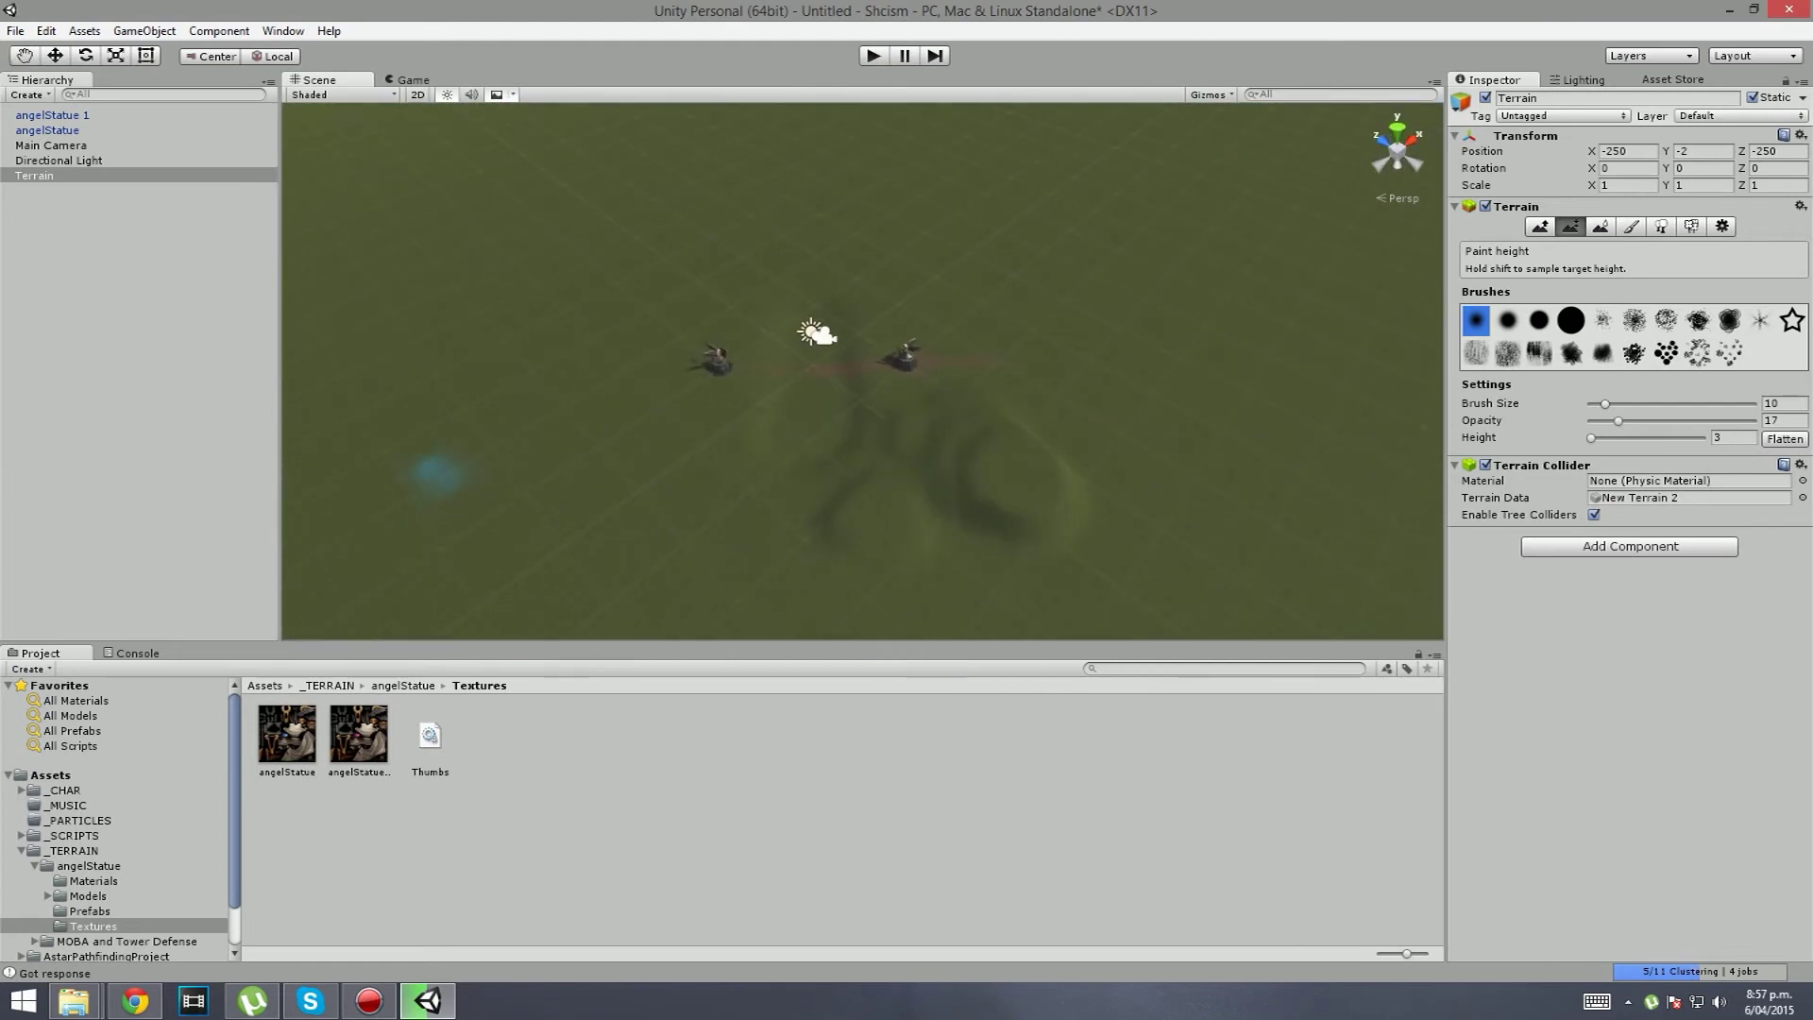
pyautogui.moveTo(653, 281); pyautogui.dragTo(645, 285, button='right')
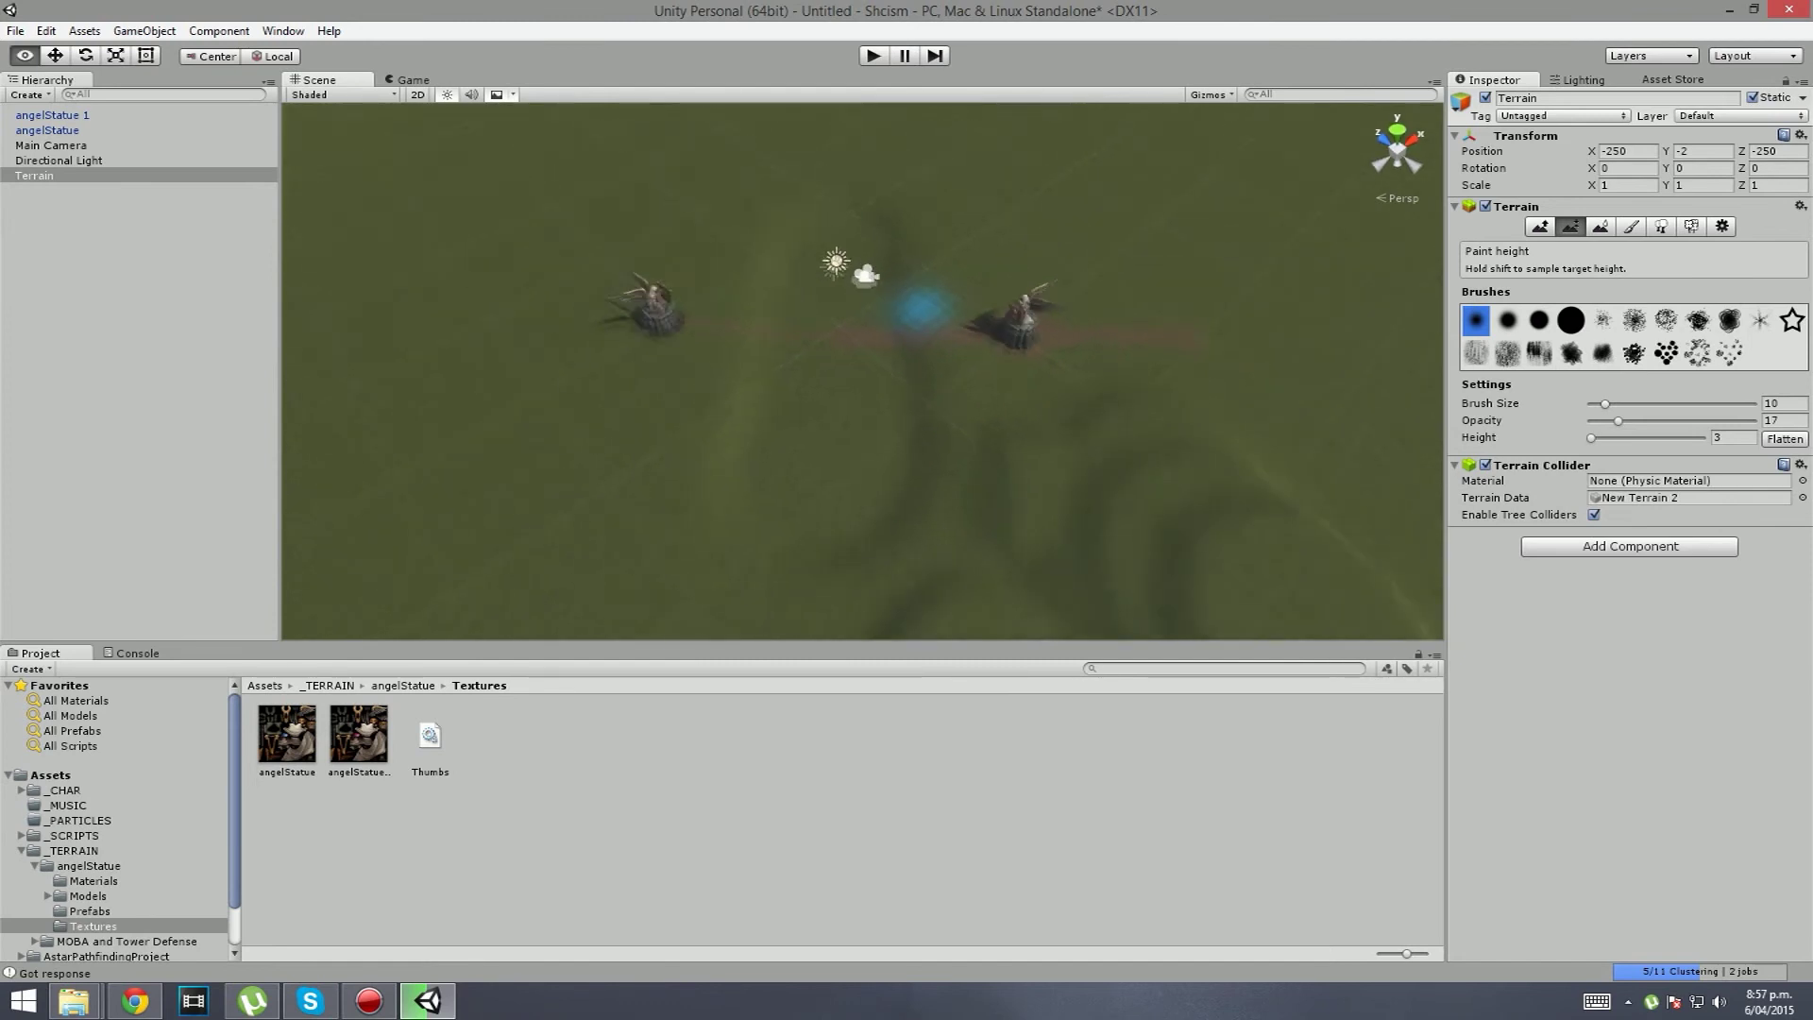
pyautogui.moveTo(925, 309); pyautogui.dragTo(887, 421, button='right')
pyautogui.scroll(-10, 887, 421)
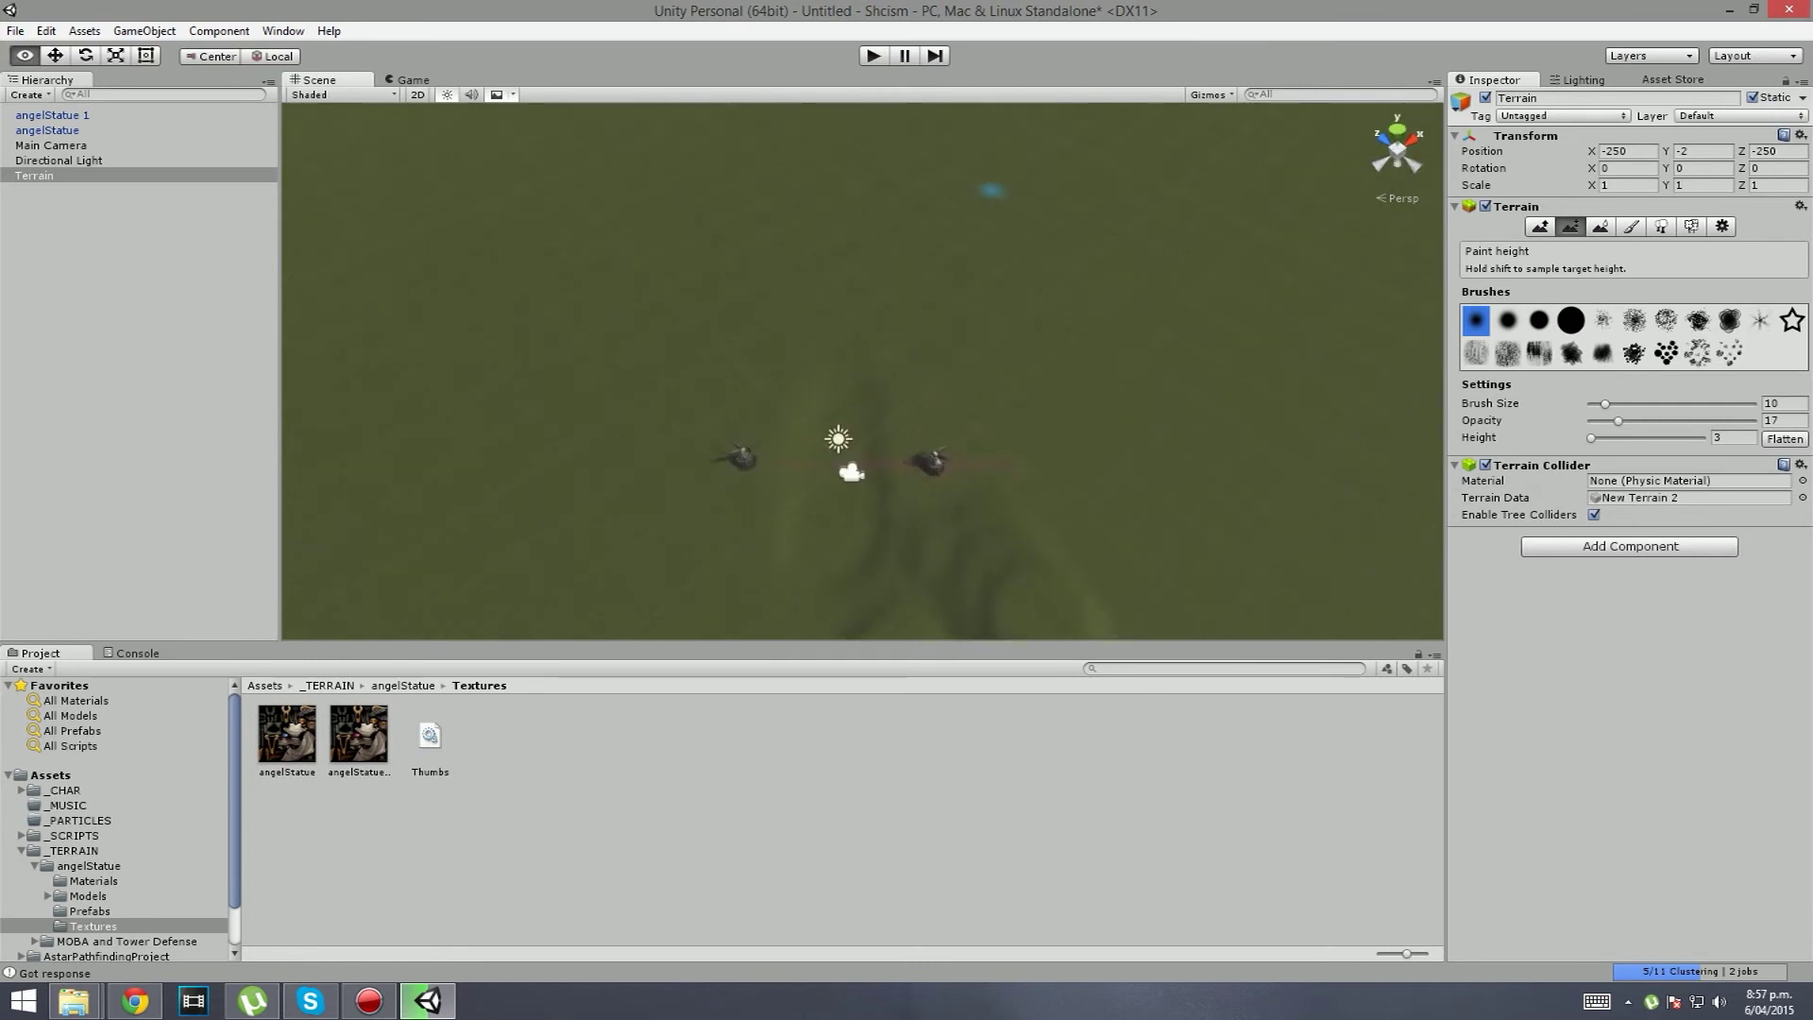
pyautogui.keyDown('alt'); pyautogui.moveTo(991, 190); pyautogui.dragTo(987, 333); pyautogui.keyUp('alt')
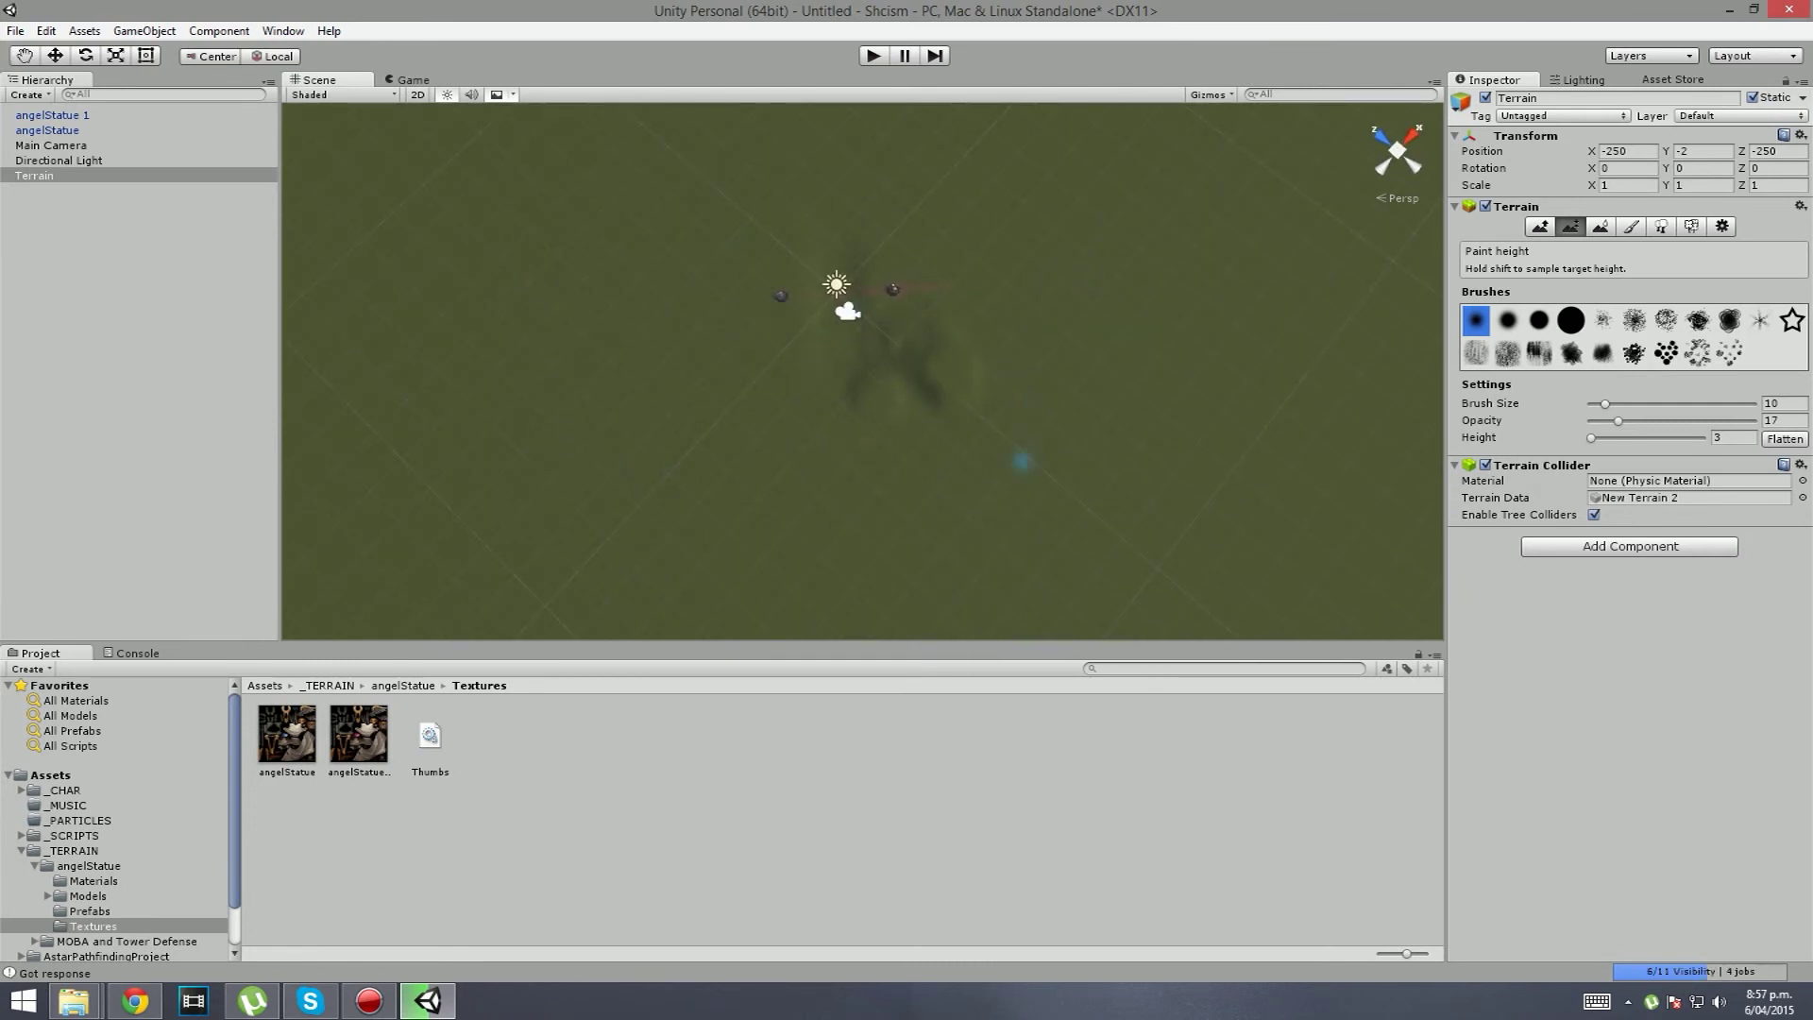
pyautogui.press('w')
pyautogui.moveTo(878, 425)
pyautogui.mouseDown(button='right')
pyautogui.moveTo(834, 340)
pyautogui.moveTo(882, 235)
pyautogui.moveTo(1012, 230)
pyautogui.moveTo(875, 173)
pyautogui.moveTo(781, 166)
pyautogui.mouseUp(button='right')
pyautogui.press('s')
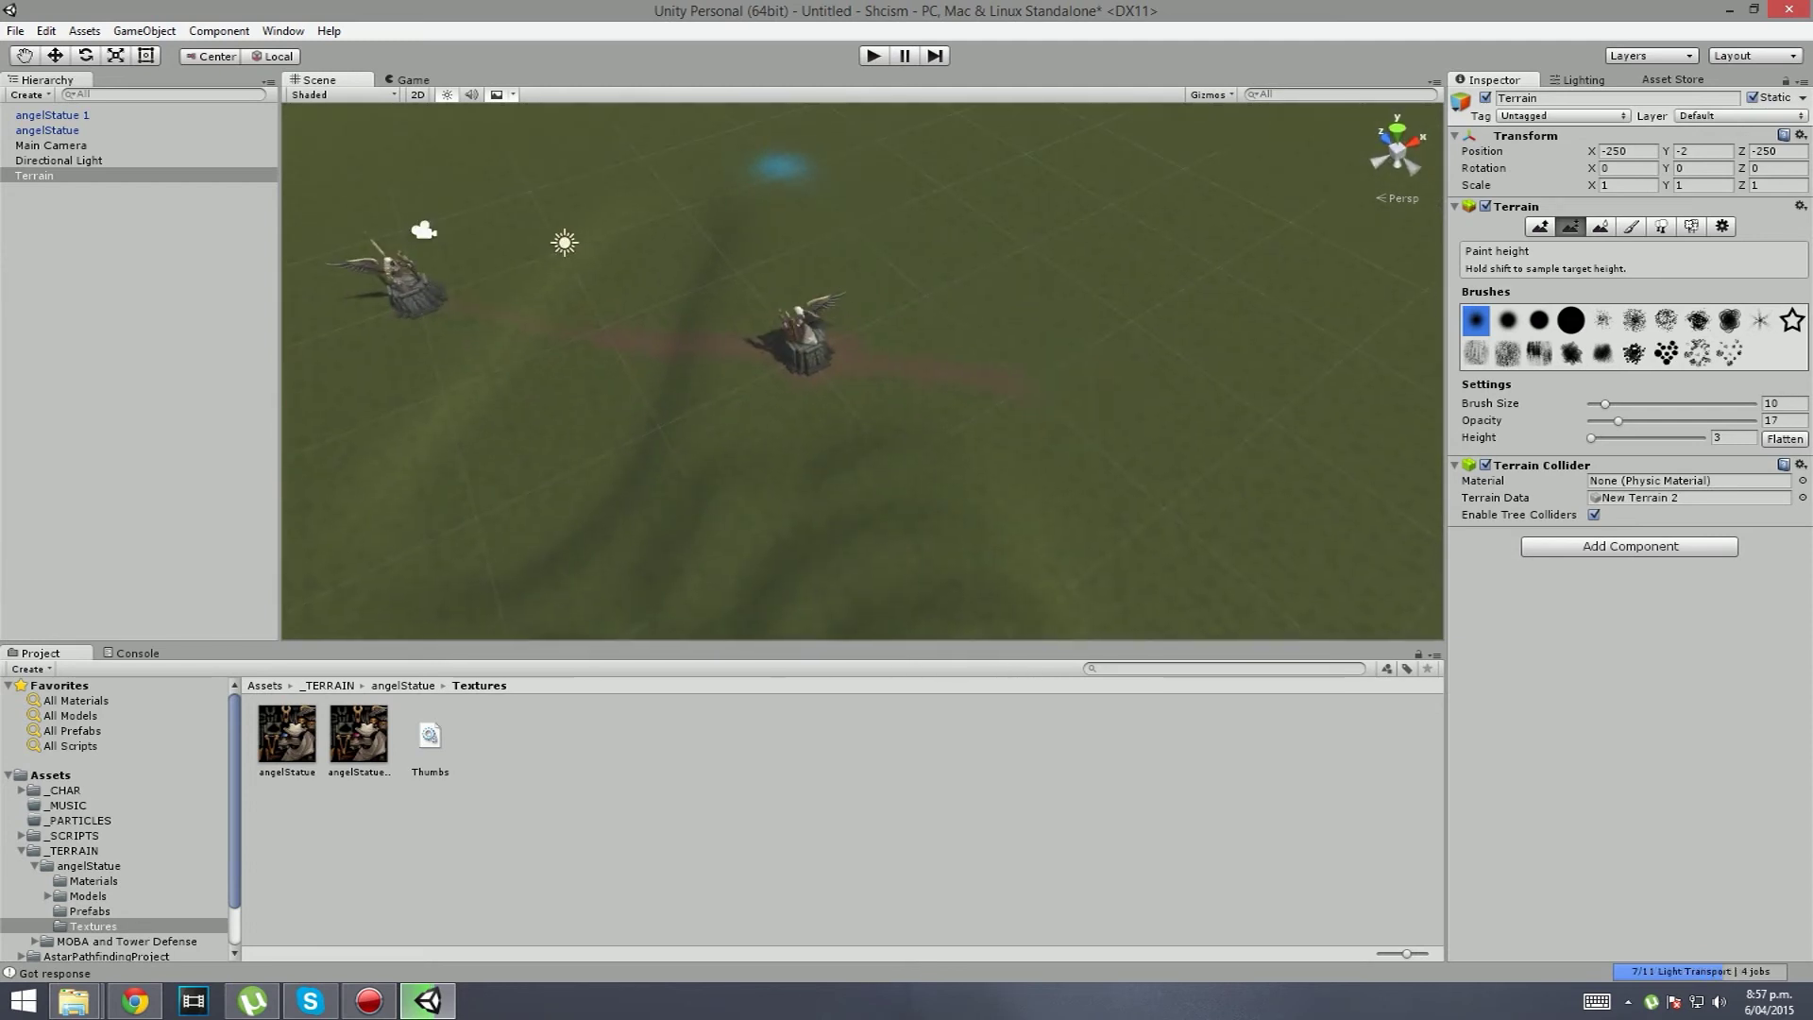
# Step: Sample the lowered channel's floor with Paint Height and set the target height to 1
pyautogui.moveTo(1019, 349)
pyautogui.mouseDown(button='right')
pyautogui.moveTo(1004, 332)
pyautogui.moveTo(460, 283)
pyautogui.moveTo(756, 397)
pyautogui.mouseUp(button='right')
pyautogui.press('w')
pyautogui.press('s')
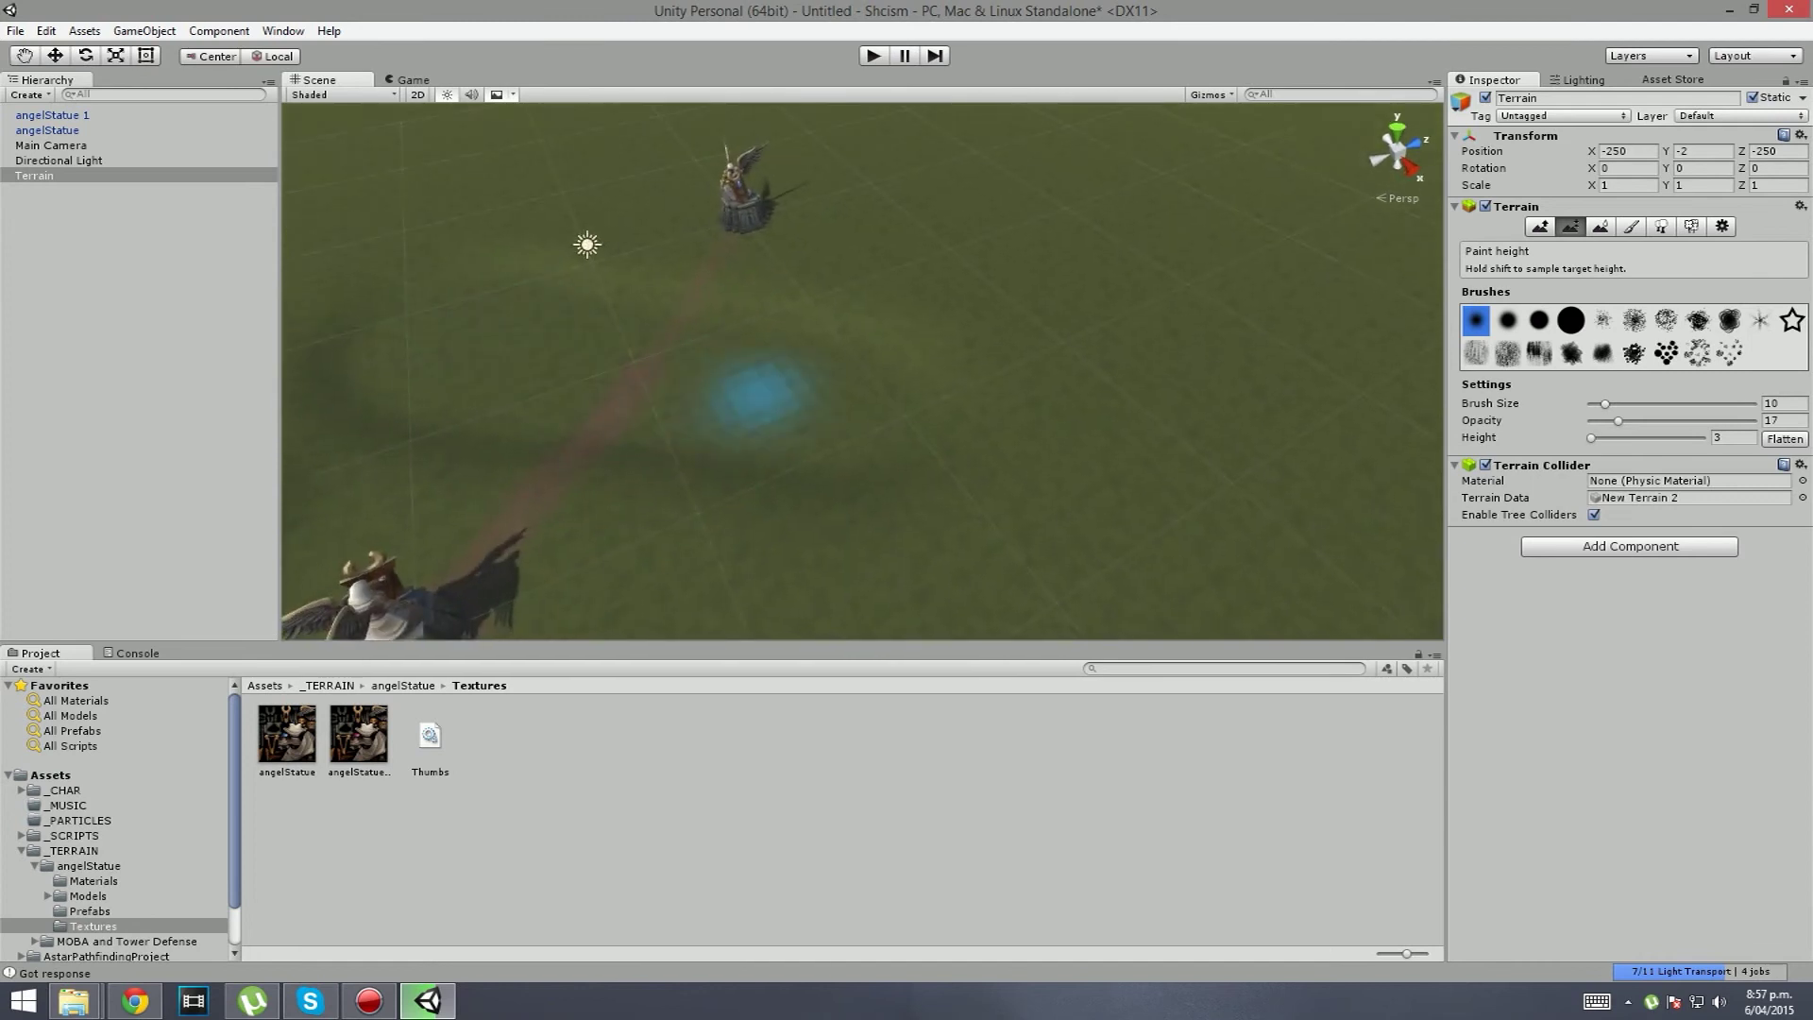
pyautogui.moveTo(756, 397); pyautogui.dragTo(1232, 425)
pyautogui.press('w')
pyautogui.moveTo(1327, 412)
pyautogui.mouseDown(button='right')
pyautogui.moveTo(1086, 401)
pyautogui.moveTo(977, 357)
pyautogui.moveTo(1156, 365)
pyautogui.moveTo(1032, 457)
pyautogui.moveTo(837, 358)
pyautogui.moveTo(802, 398)
pyautogui.moveTo(935, 373)
pyautogui.mouseUp(button='right')
pyautogui.press('s')
pyautogui.press('s')
pyautogui.moveTo(755, 281); pyautogui.dragTo(913, 395, button='right')
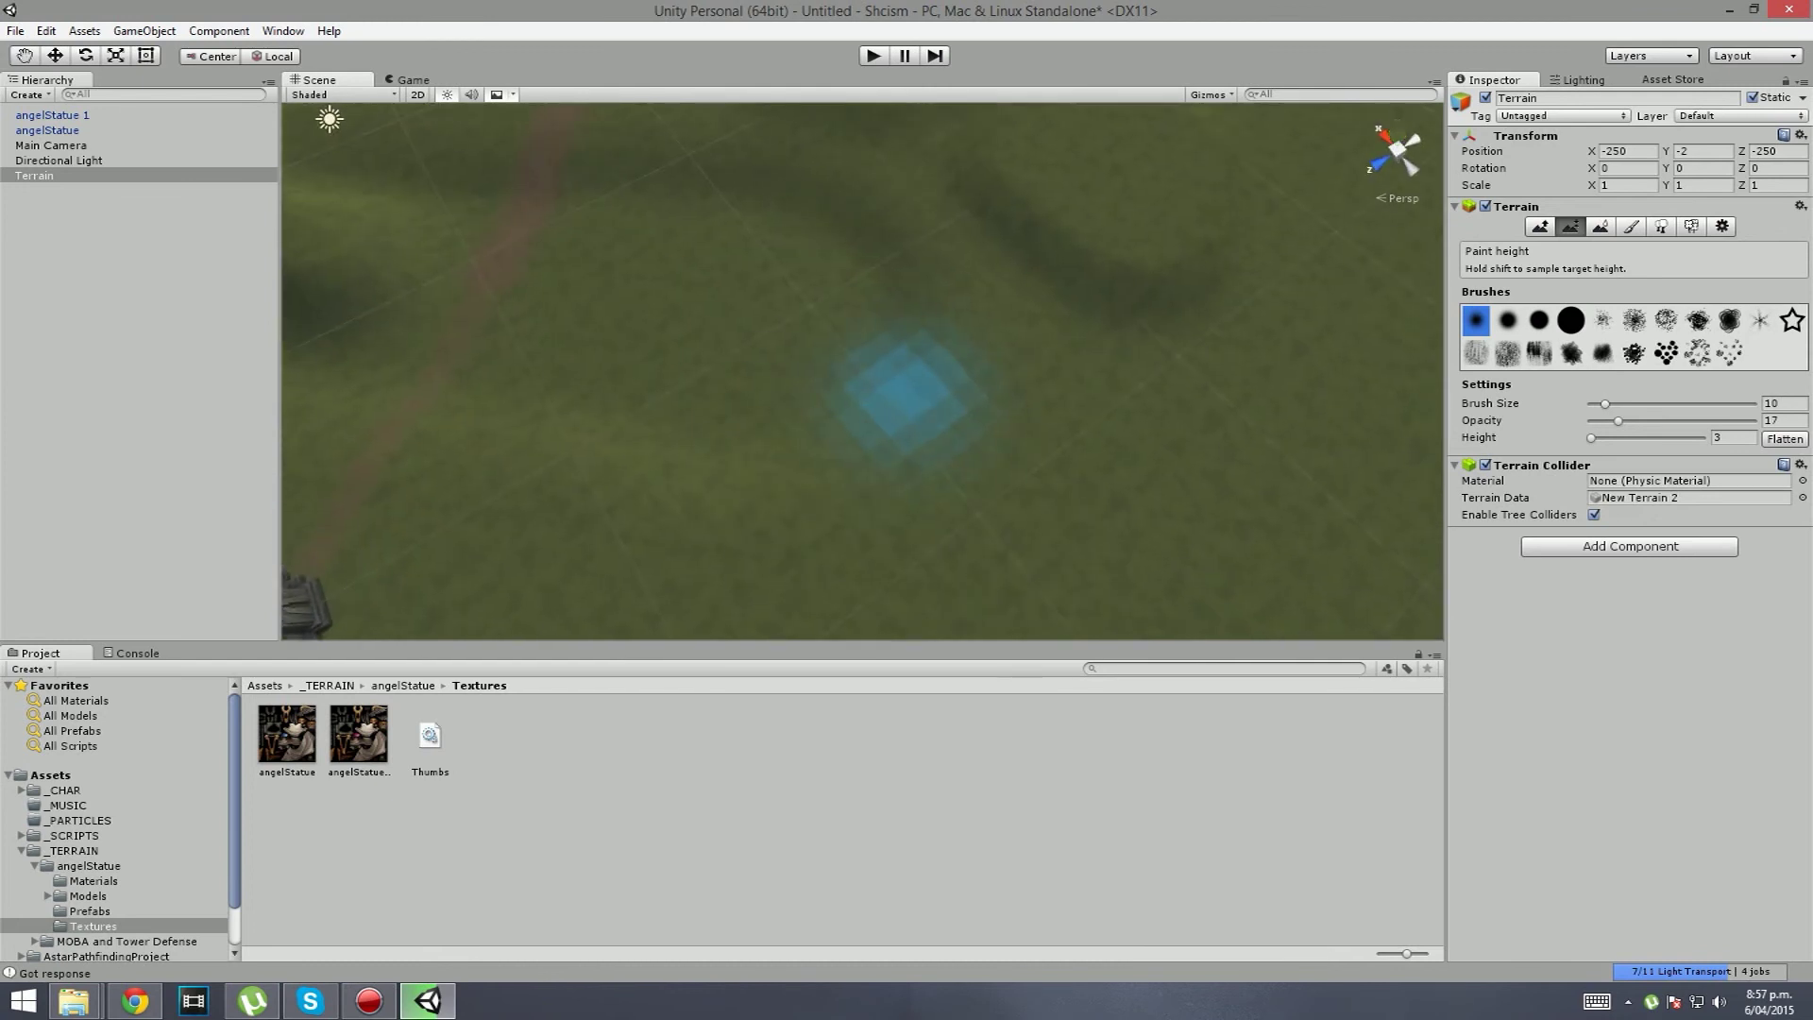
pyautogui.keyDown('shift'); pyautogui.click(743, 322); pyautogui.keyUp('shift')
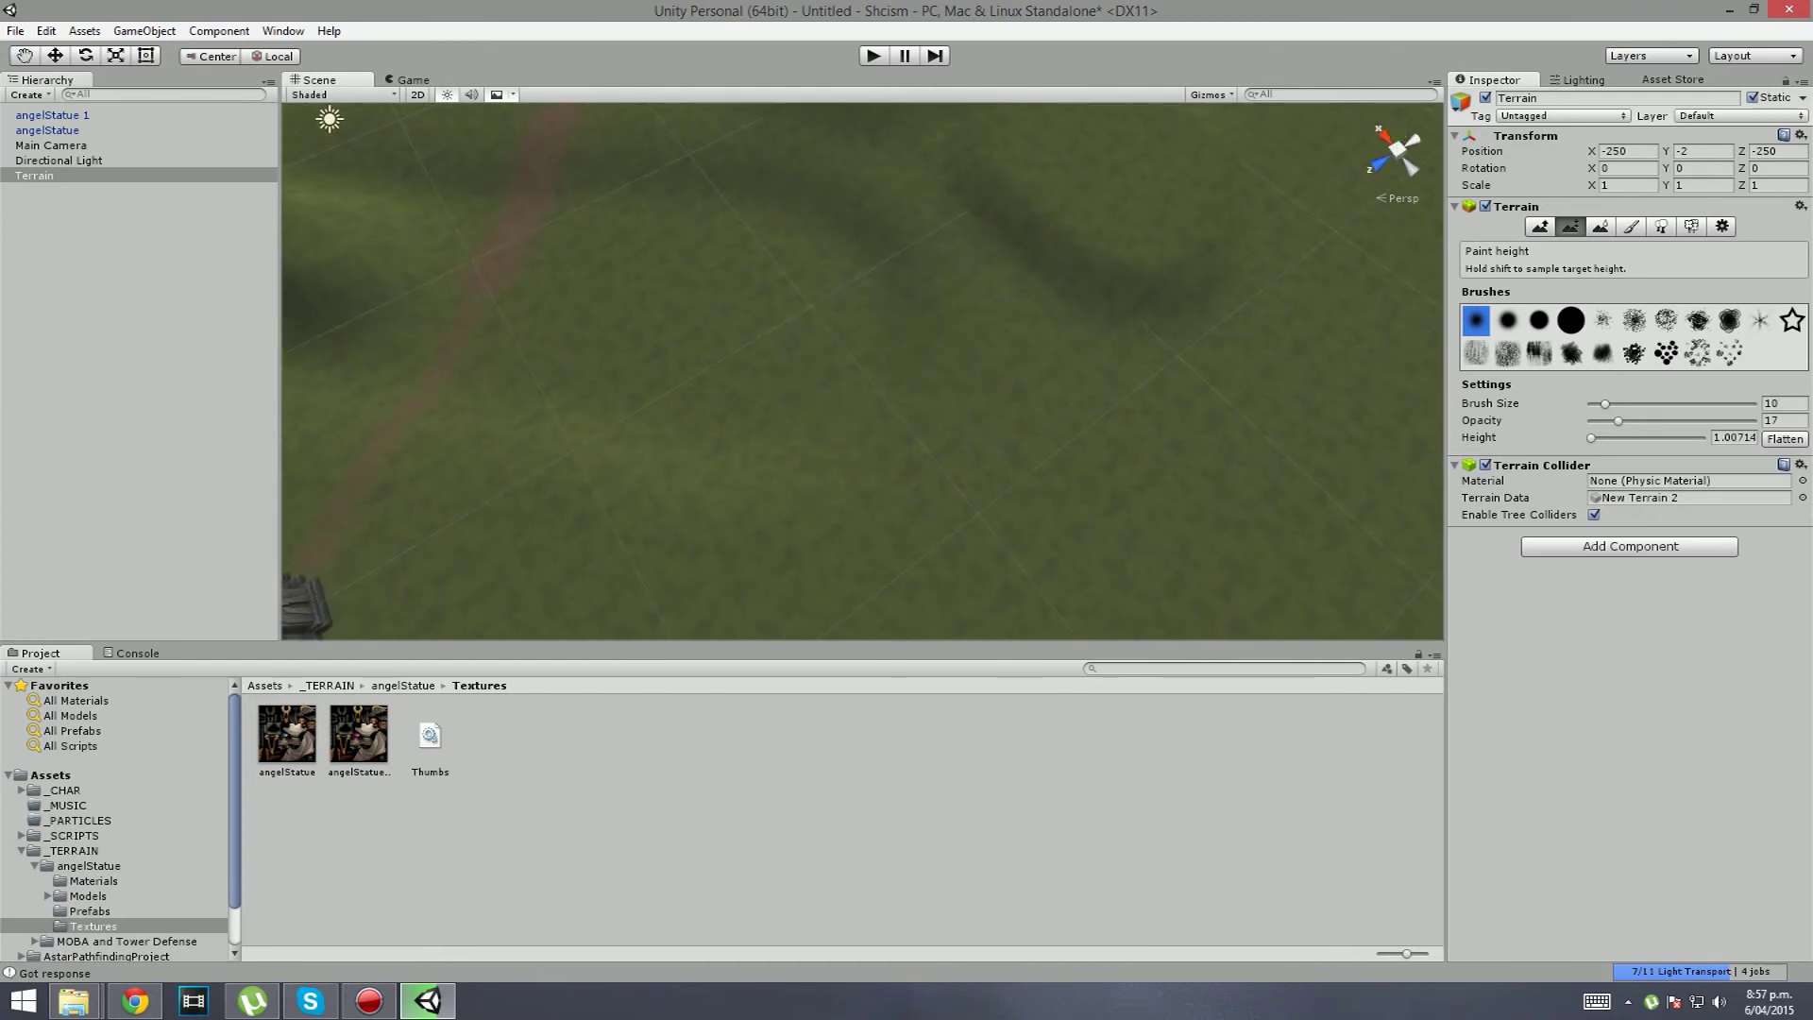
pyautogui.moveTo(1034, 379); pyautogui.dragTo(1105, 336, button='right')
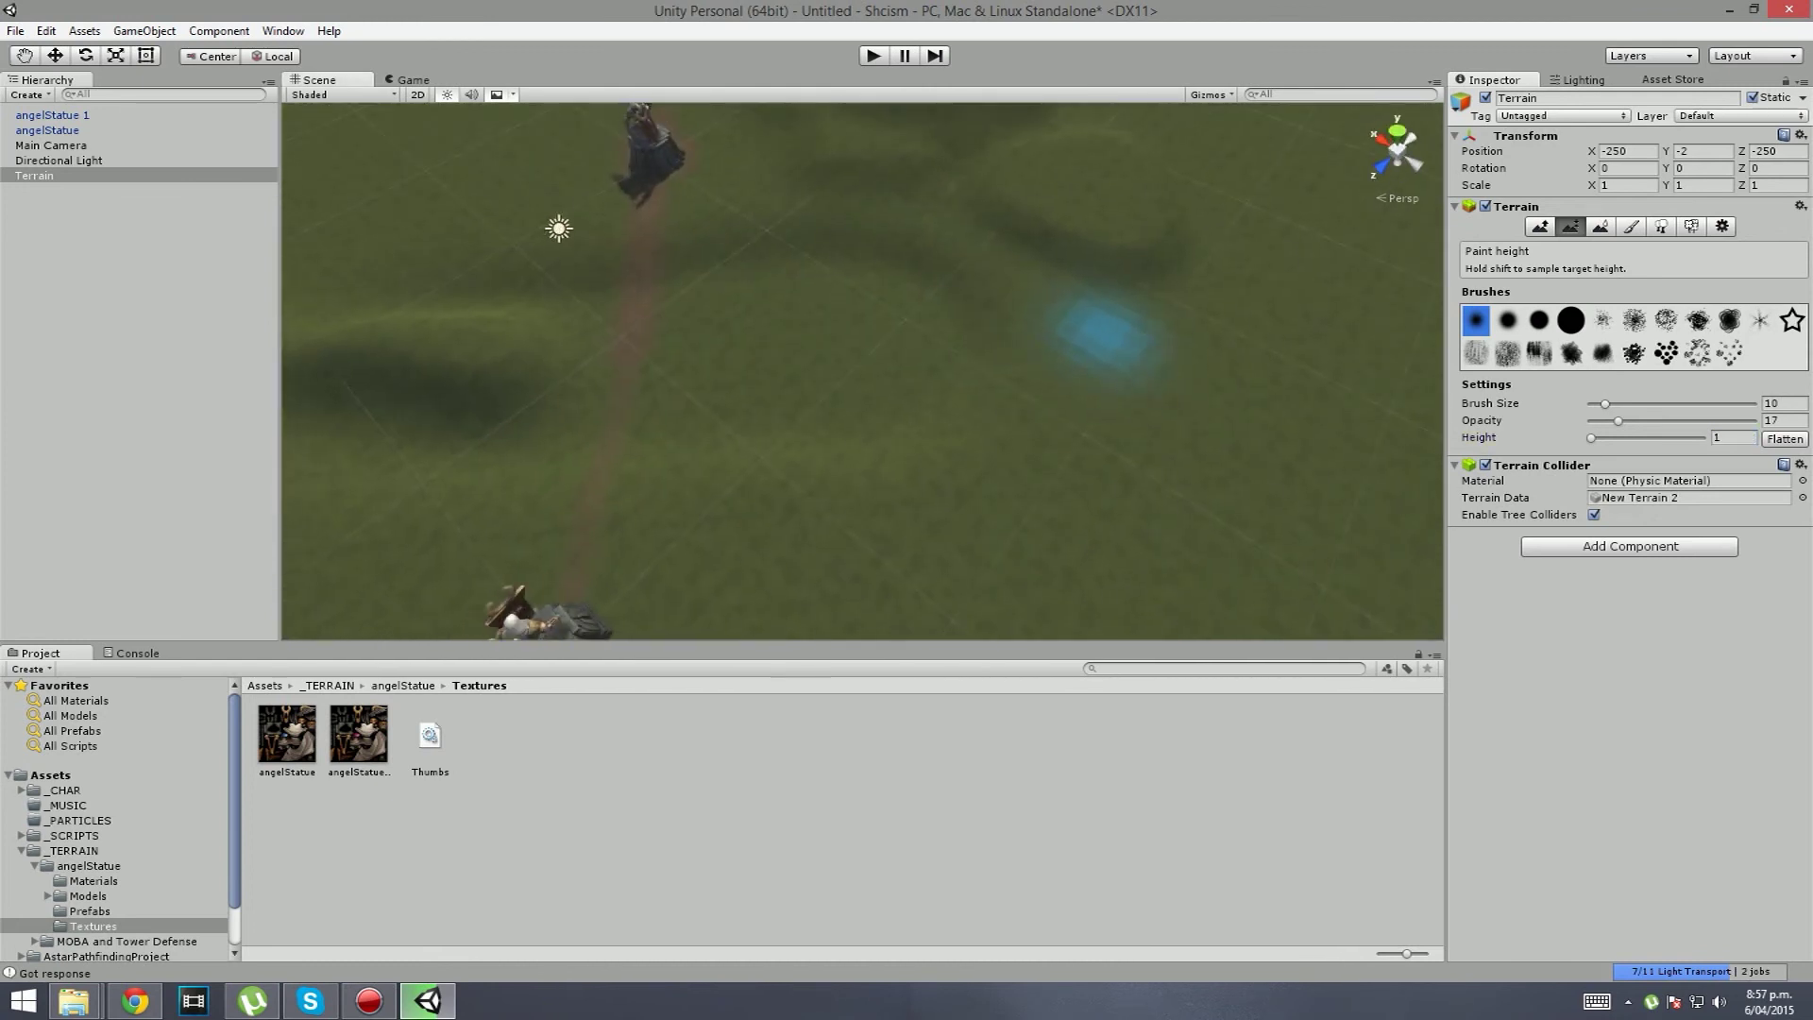
# Step: Extend the lowered channel across the ground on both sides of the brown path by painting it at height 1
pyautogui.moveTo(1105, 336); pyautogui.dragTo(1206, 303)
pyautogui.press('s')
pyautogui.moveTo(987, 415); pyautogui.dragTo(1028, 342, button='right')
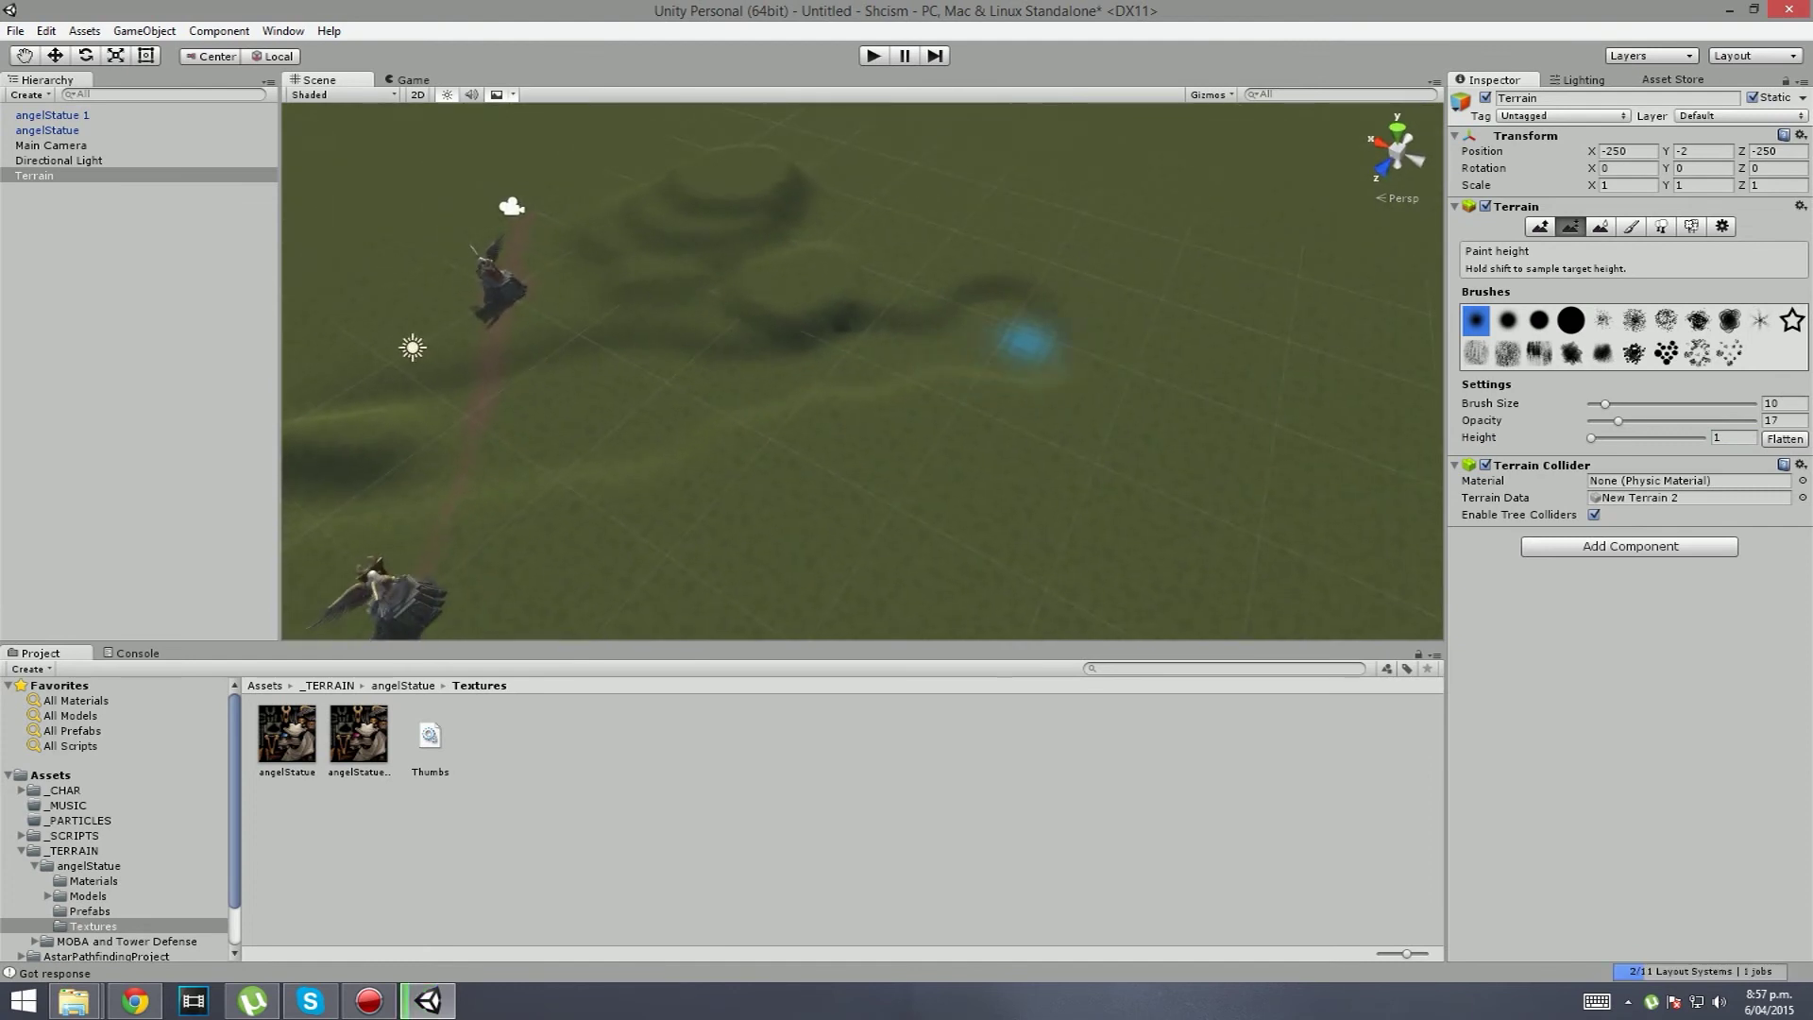
pyautogui.press('a')
pyautogui.moveTo(994, 421)
pyautogui.mouseDown(button='right')
pyautogui.moveTo(951, 388)
pyautogui.moveTo(975, 399)
pyautogui.mouseUp(button='right')
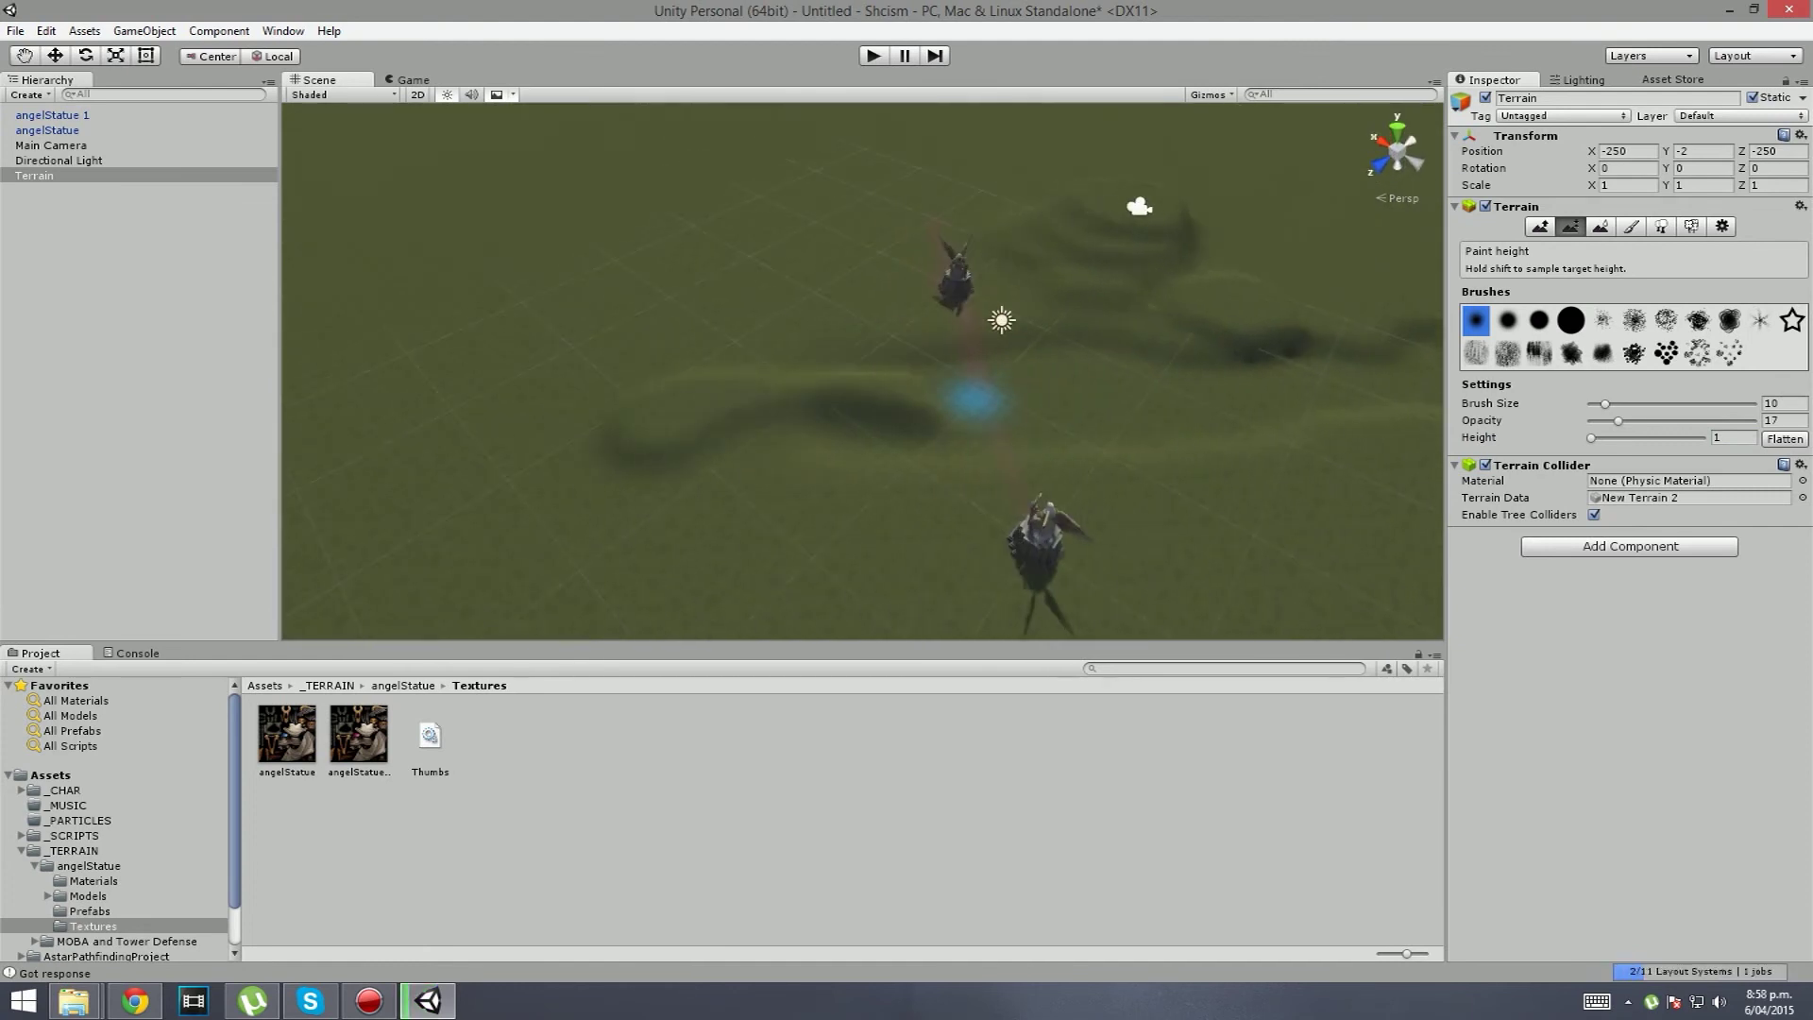
pyautogui.moveTo(944, 403); pyautogui.dragTo(600, 418)
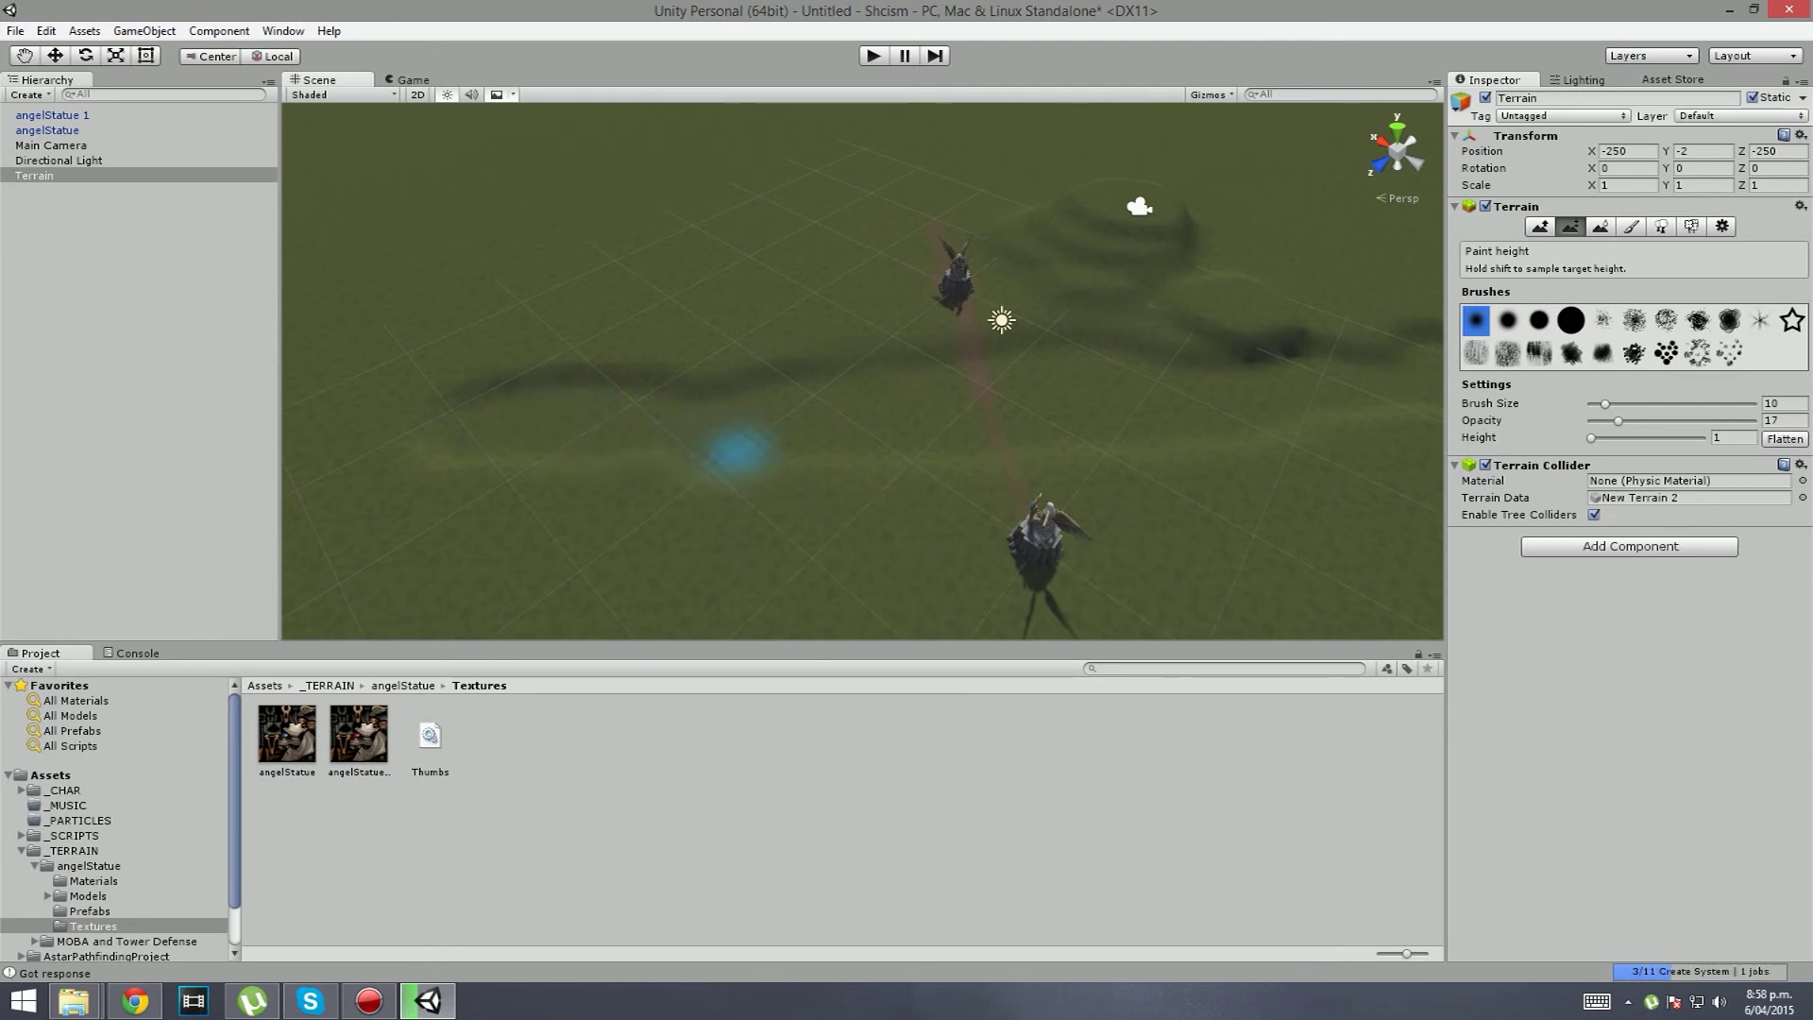
pyautogui.keyDown('alt'); pyautogui.moveTo(345, 415); pyautogui.dragTo(1341, 312); pyautogui.keyUp('alt')
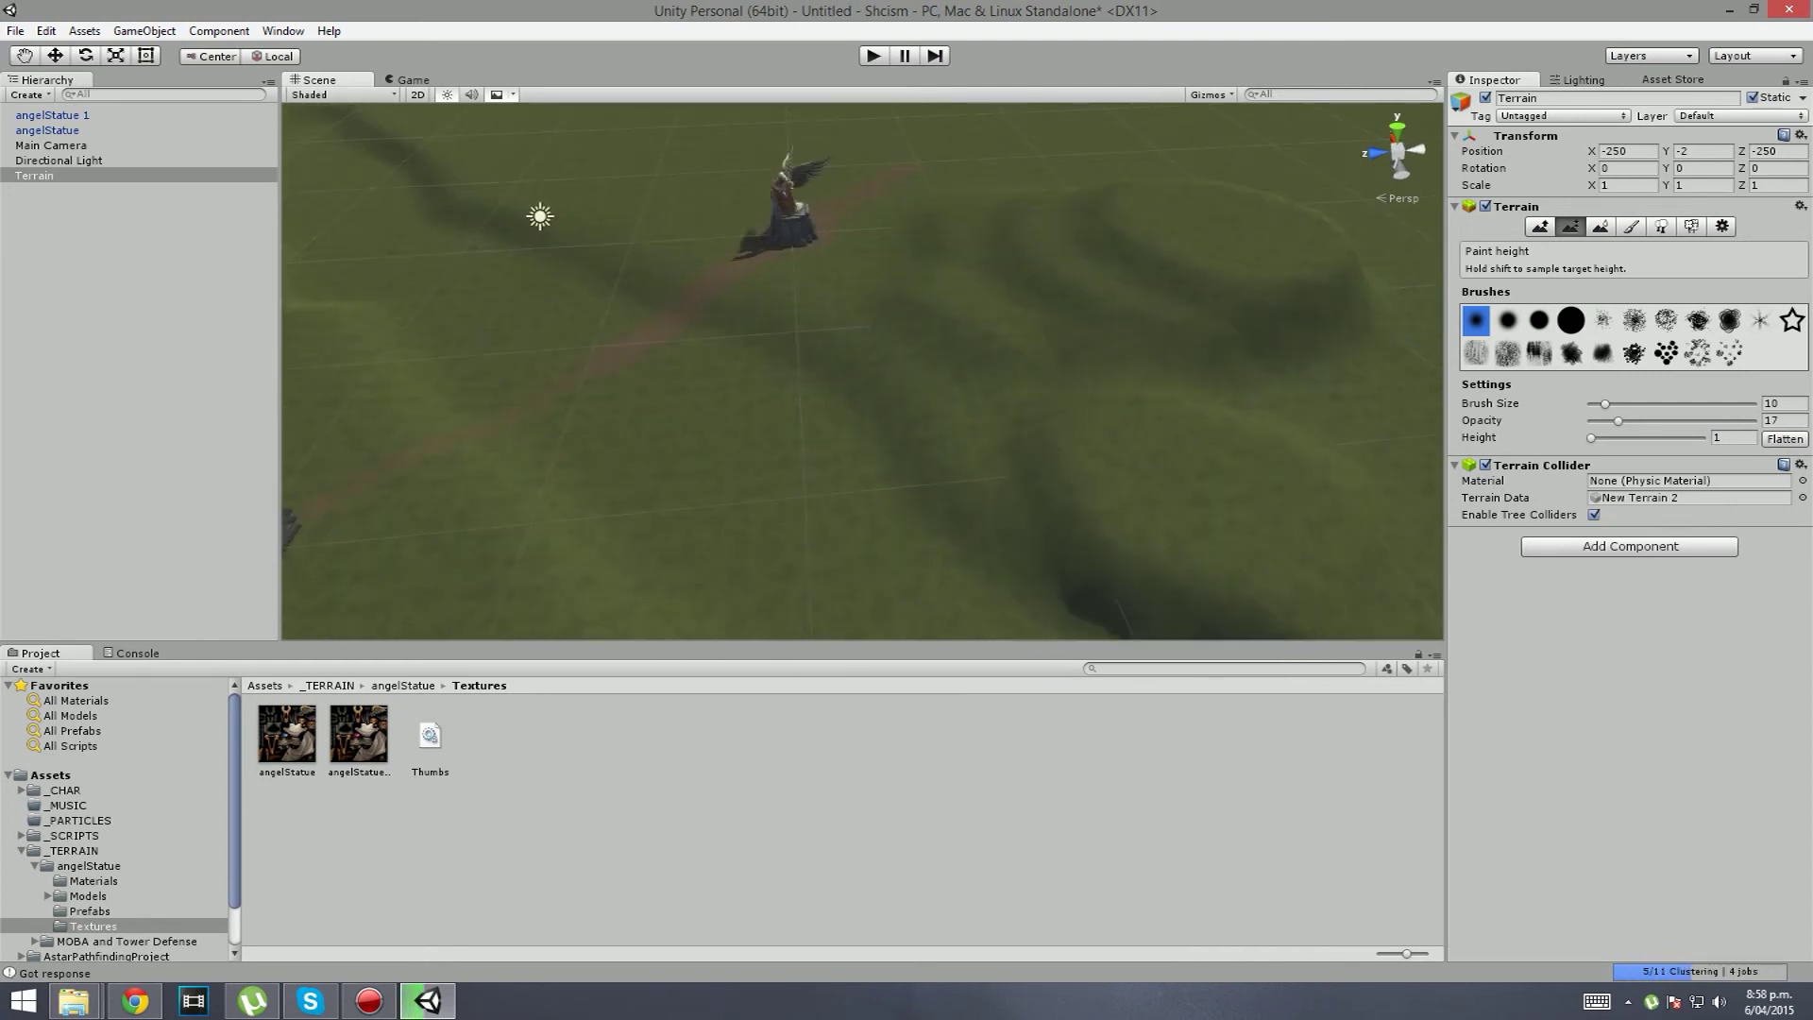
# Step: Add Ground_05 as a new terrain texture with a size of 5 by 5
pyautogui.click(1631, 226)
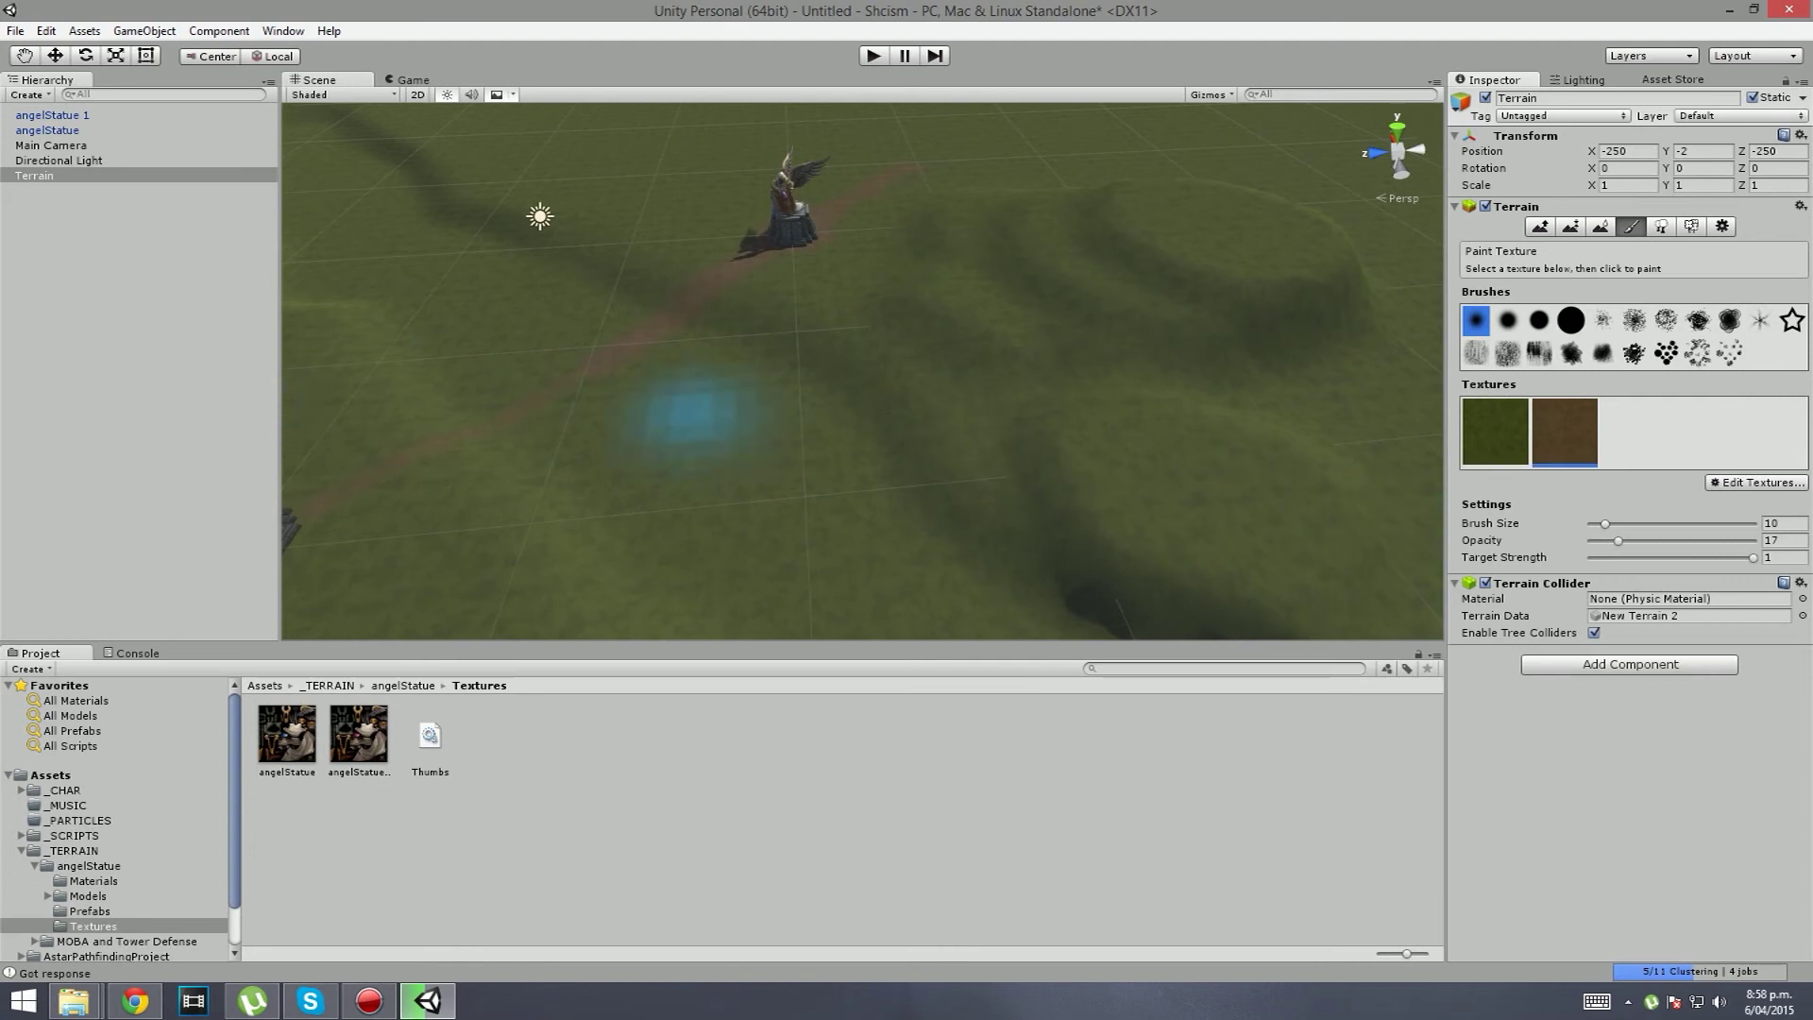
pyautogui.moveTo(1086, 456)
pyautogui.keyDown('alt'); pyautogui.mouseDown()
pyautogui.moveTo(809, 627)
pyautogui.moveTo(863, 566)
pyautogui.moveTo(793, 491)
pyautogui.moveTo(959, 506)
pyautogui.moveTo(959, 406)
pyautogui.moveTo(1295, 607)
pyautogui.mouseUp(); pyautogui.keyUp('alt')
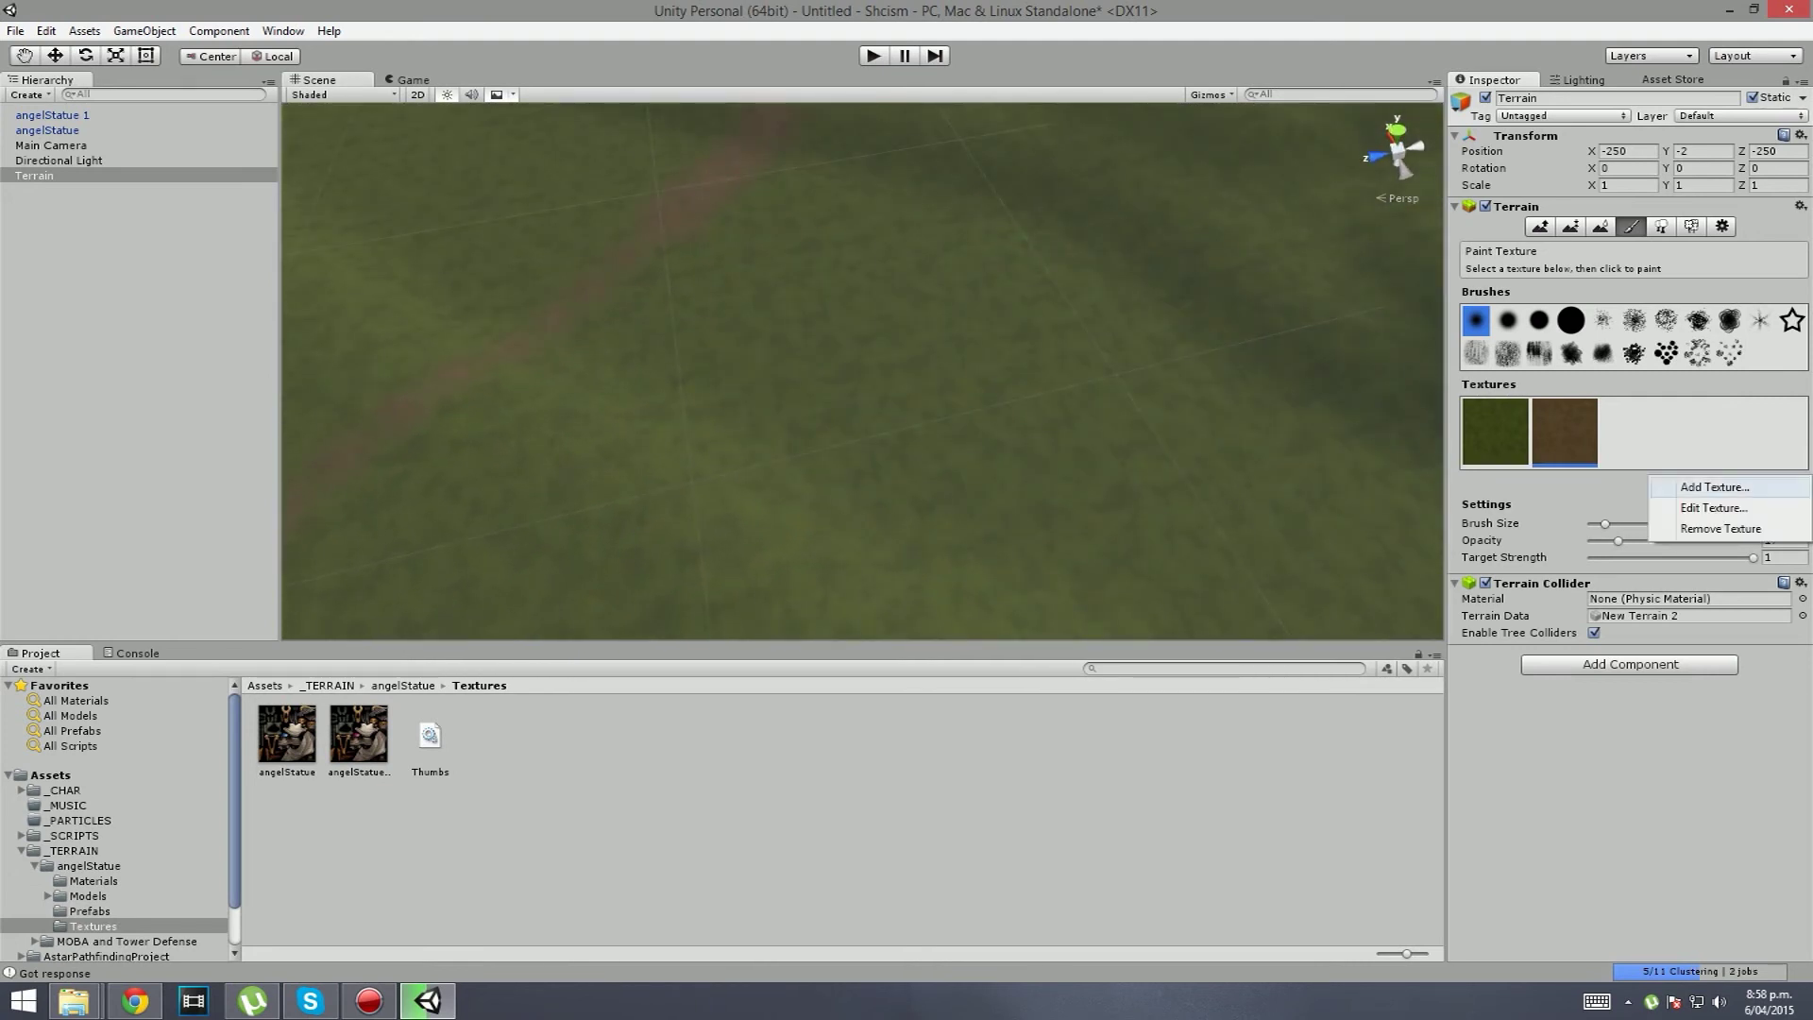
pyautogui.click(1715, 487)
pyautogui.click(115, 131)
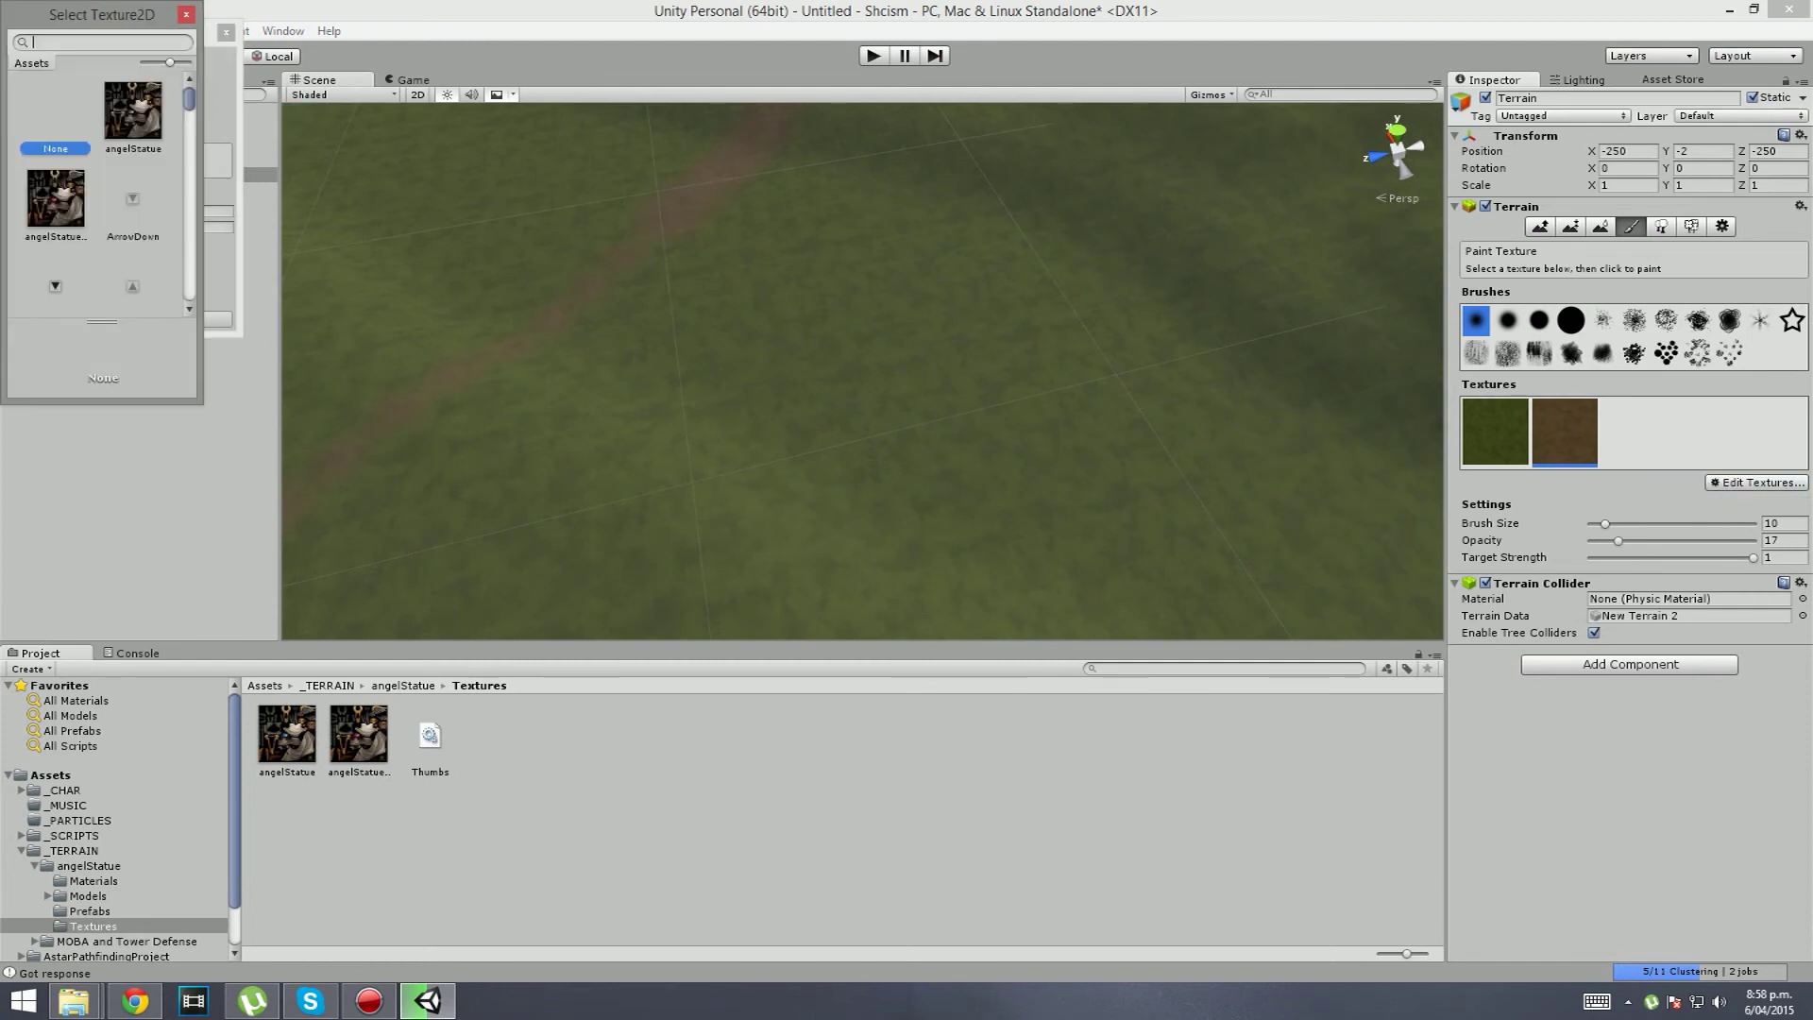
pyautogui.scroll(-3, 102, 189)
pyautogui.scroll(3, 102, 189)
pyautogui.write('ground')
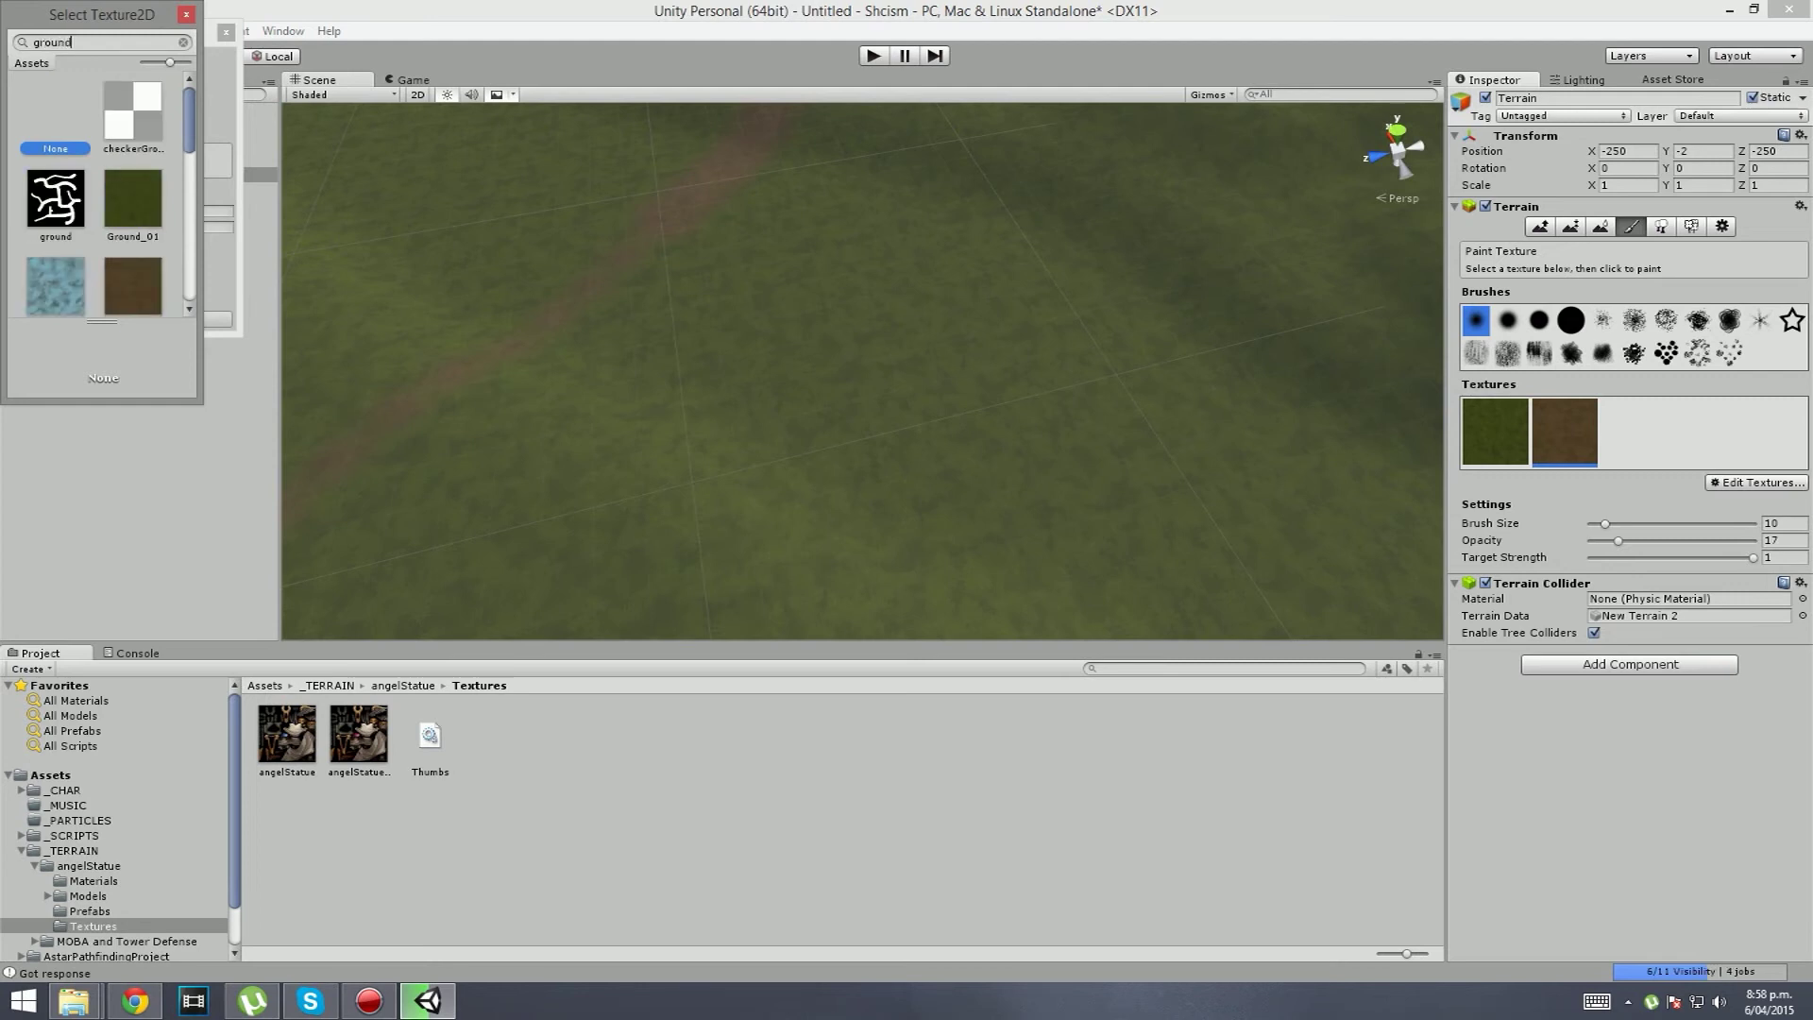
pyautogui.scroll(-3, 102, 189)
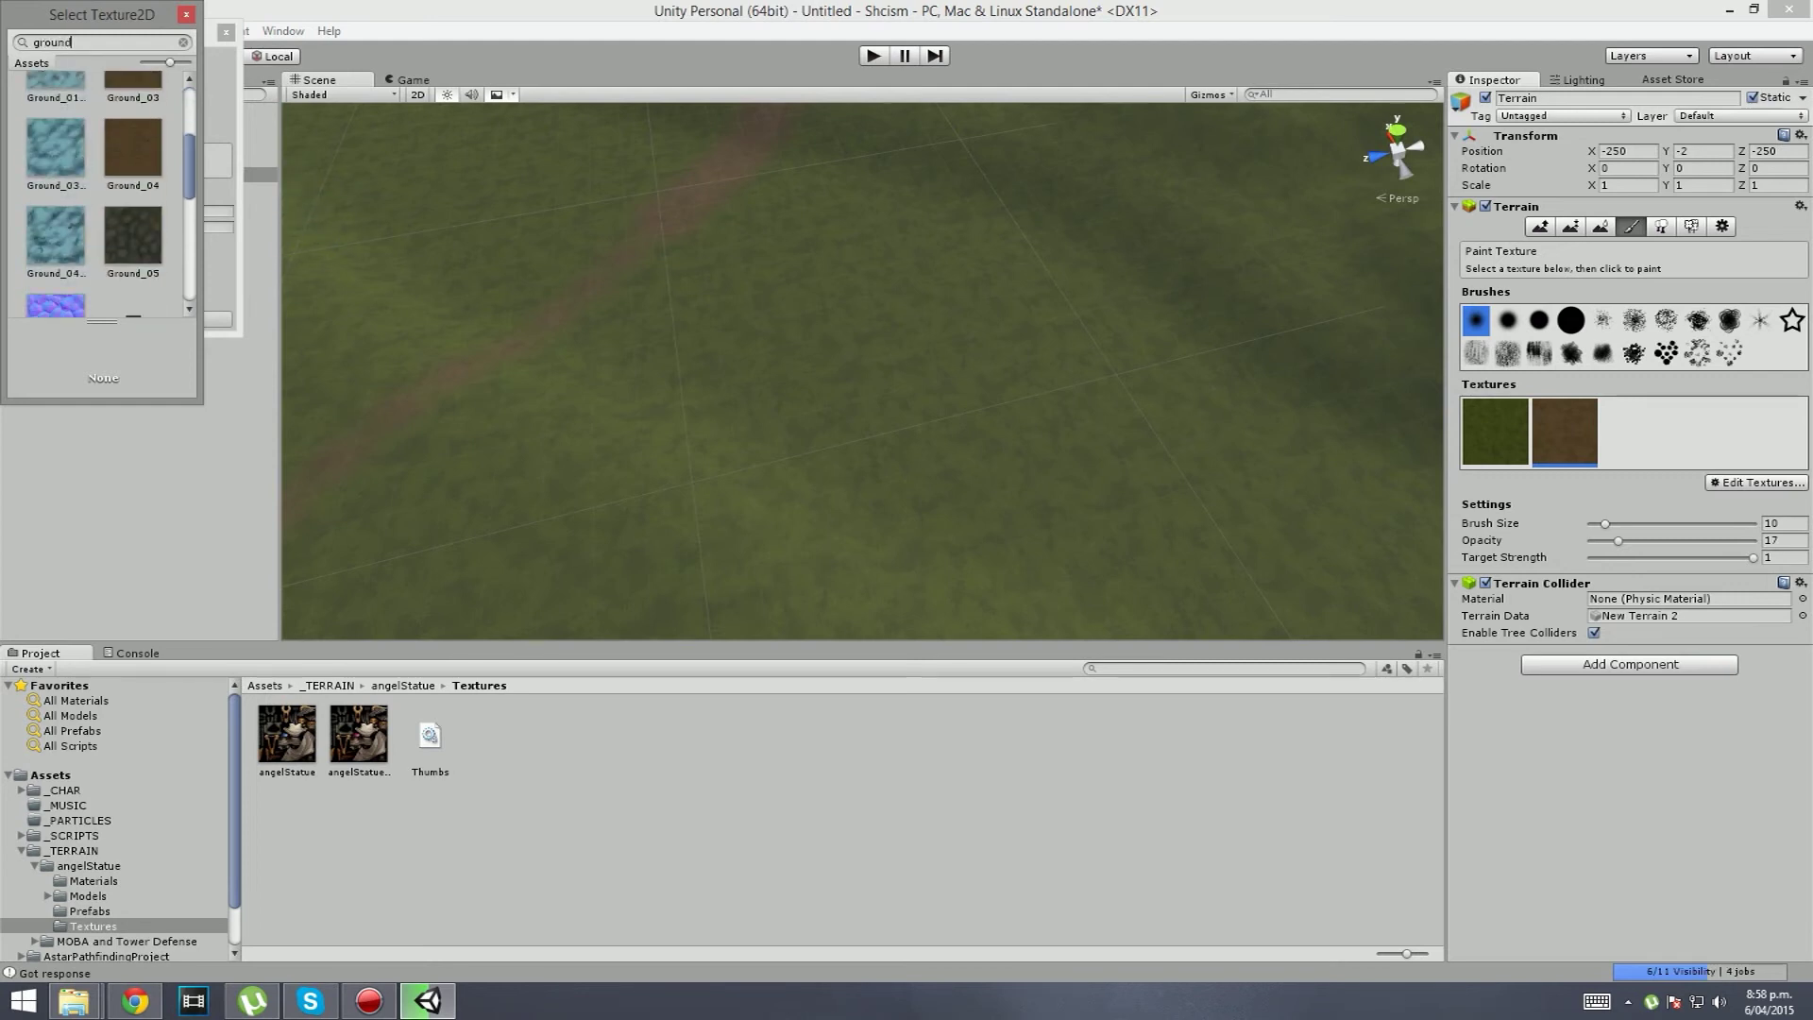
pyautogui.doubleClick(133, 234)
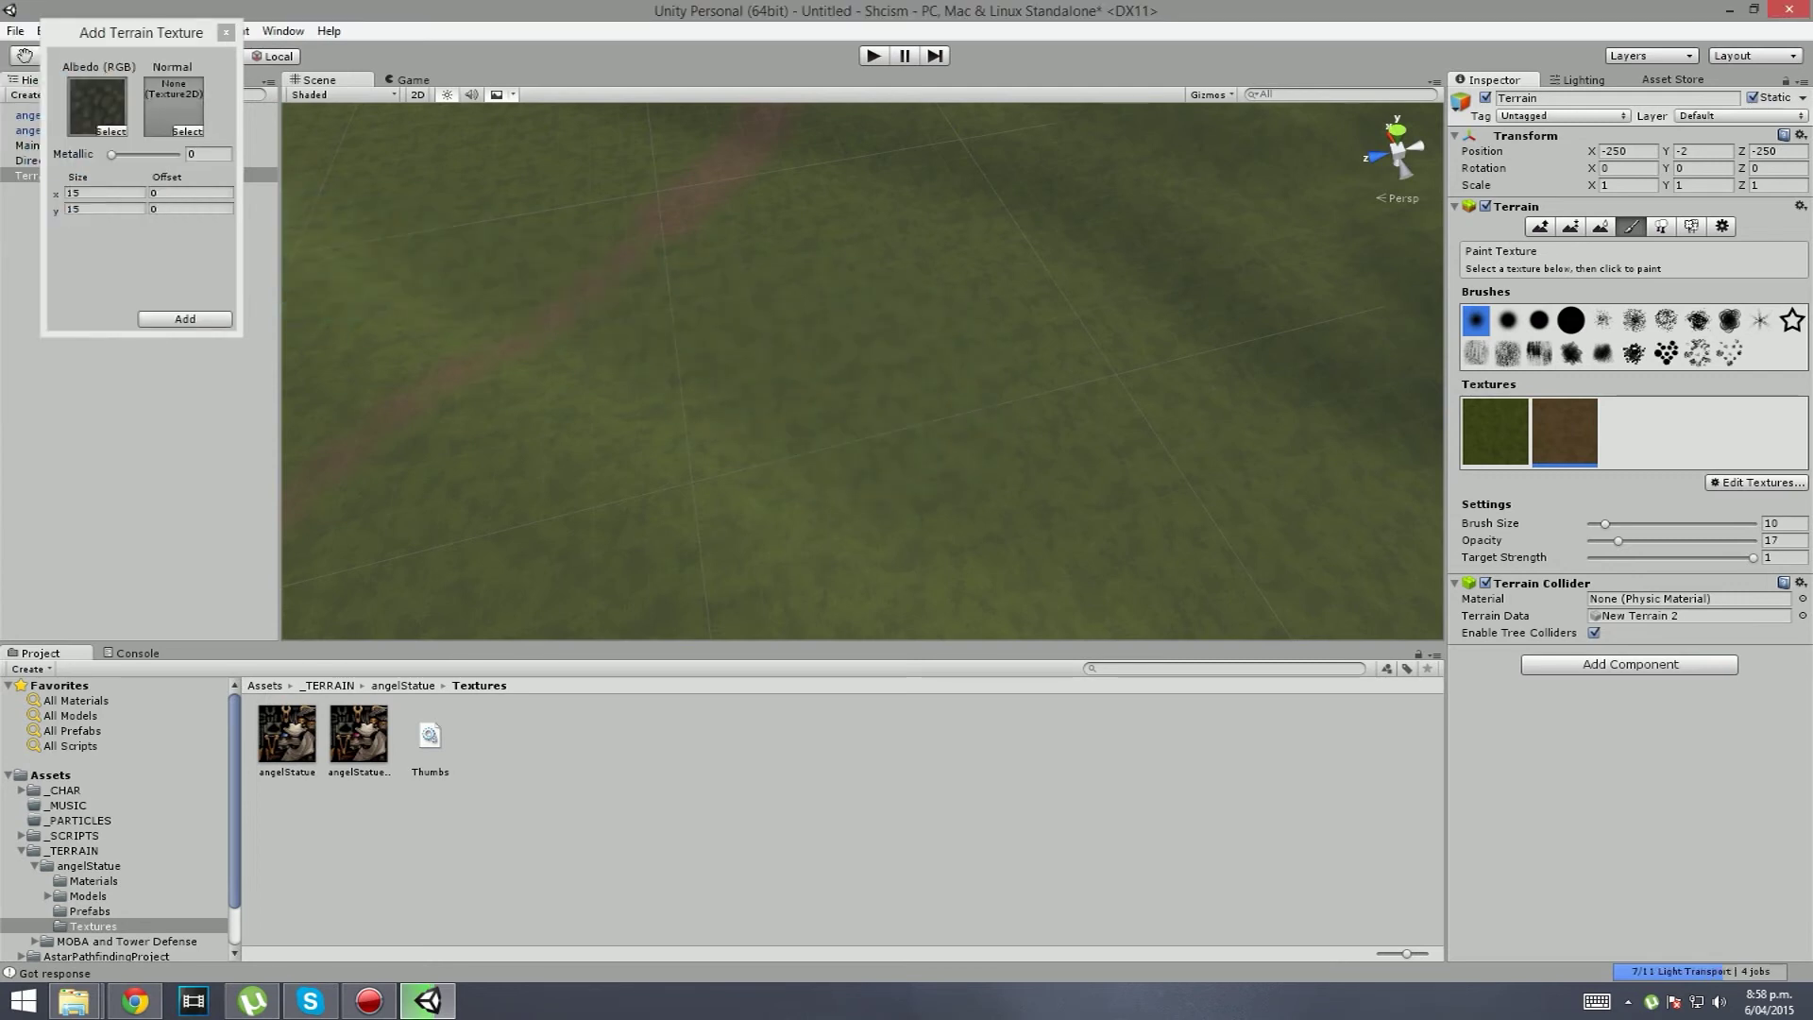
pyautogui.click(98, 192)
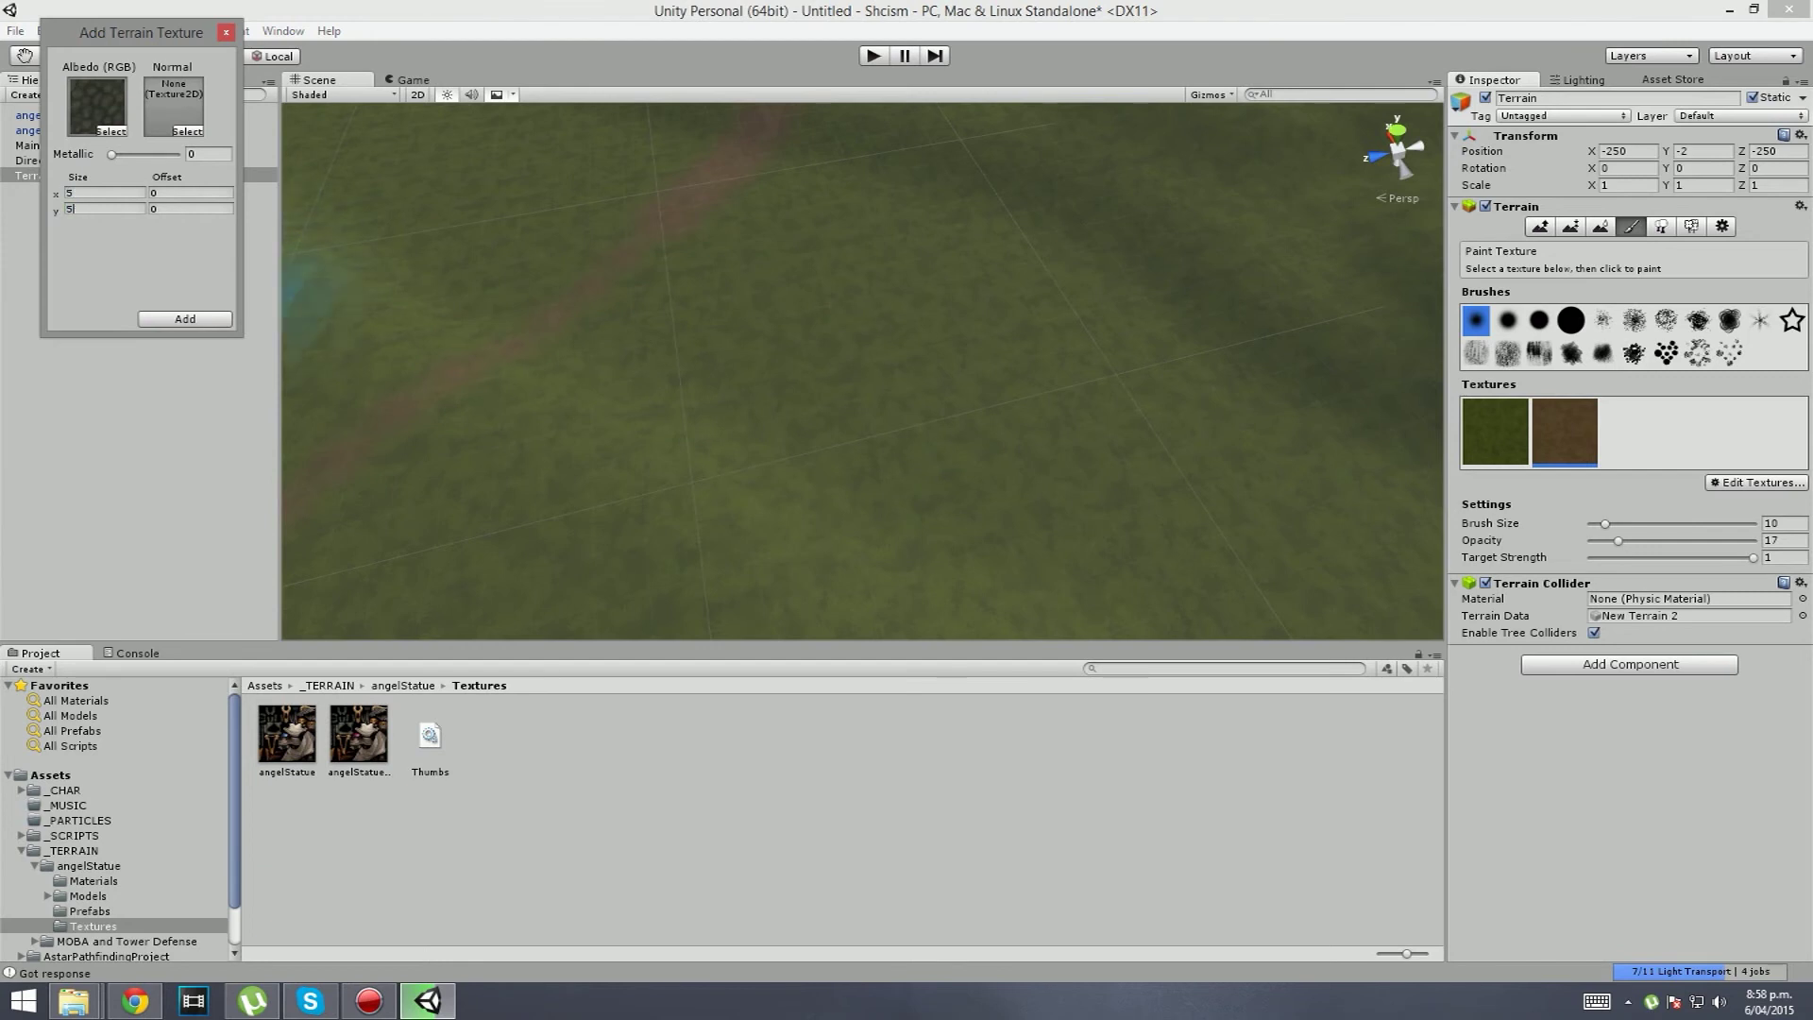
pyautogui.click(185, 319)
# Step: Paint the Ground_05 cobblestone texture over the channel floor where it crosses the path between the two statues
pyautogui.moveTo(790, 438); pyautogui.dragTo(1024, 292, button='right')
pyautogui.click(1633, 432)
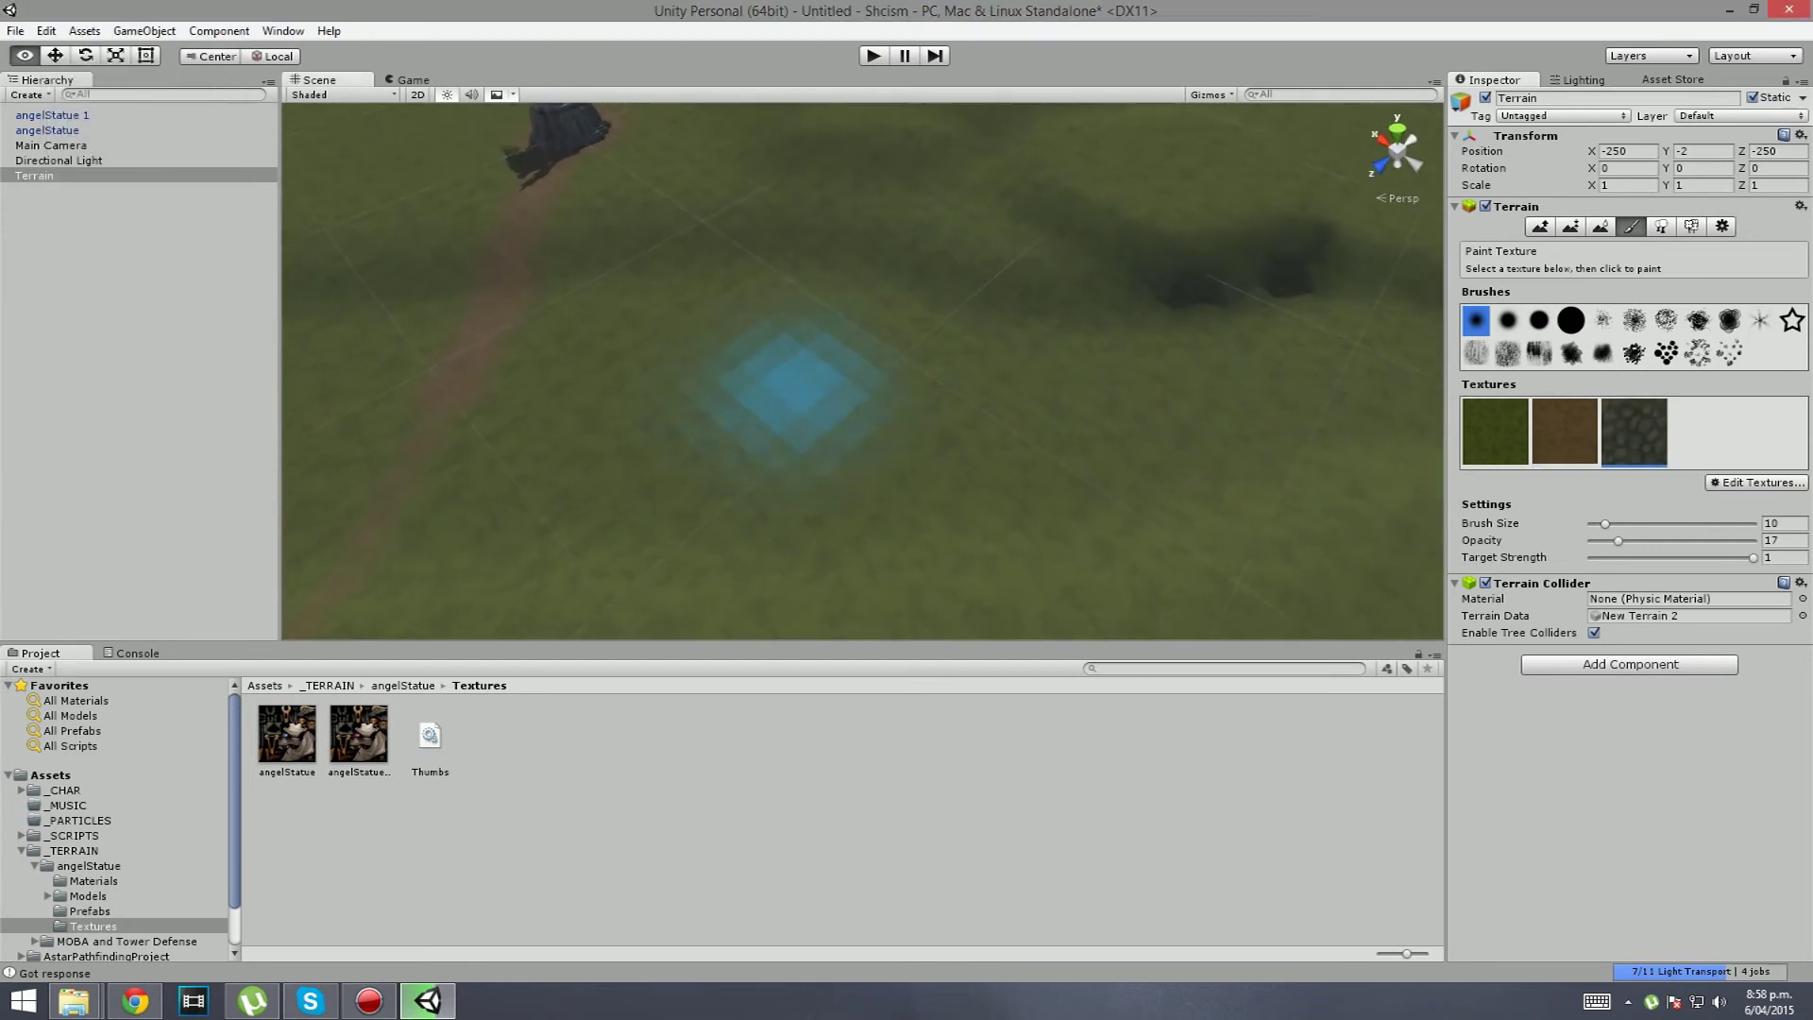
pyautogui.moveTo(798, 382); pyautogui.dragTo(793, 385, button='right')
pyautogui.press('s')
pyautogui.moveTo(656, 388)
pyautogui.mouseDown()
pyautogui.moveTo(1010, 397)
pyautogui.moveTo(756, 365)
pyautogui.moveTo(859, 388)
pyautogui.moveTo(364, 359)
pyautogui.moveTo(567, 420)
pyautogui.moveTo(453, 406)
pyautogui.mouseUp()
pyautogui.press('s')
pyautogui.moveTo(959, 418)
pyautogui.mouseDown(button='right')
pyautogui.moveTo(1044, 388)
pyautogui.moveTo(1031, 408)
pyautogui.mouseUp(button='right')
pyautogui.hotkey('shift', 'w')
pyautogui.press('a')
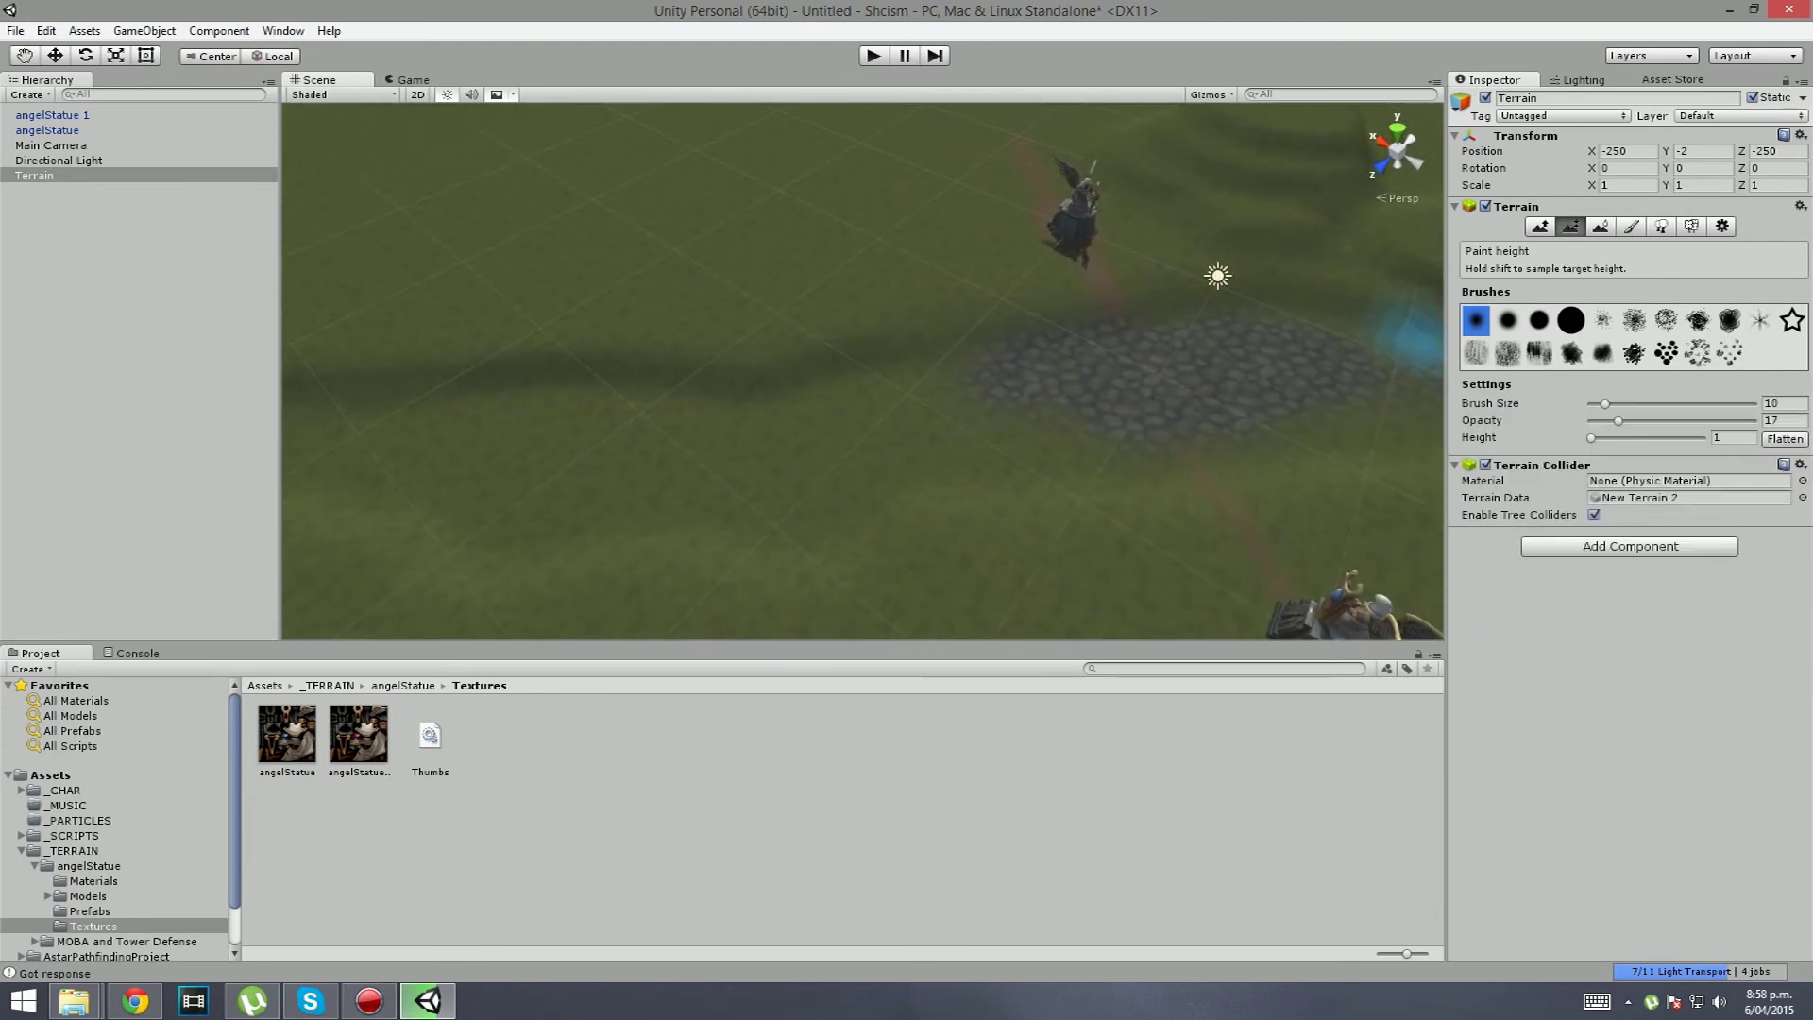
# Step: Continue the cobblestone texture along the rest of the channel to form a continuous stone road
pyautogui.click(1630, 227)
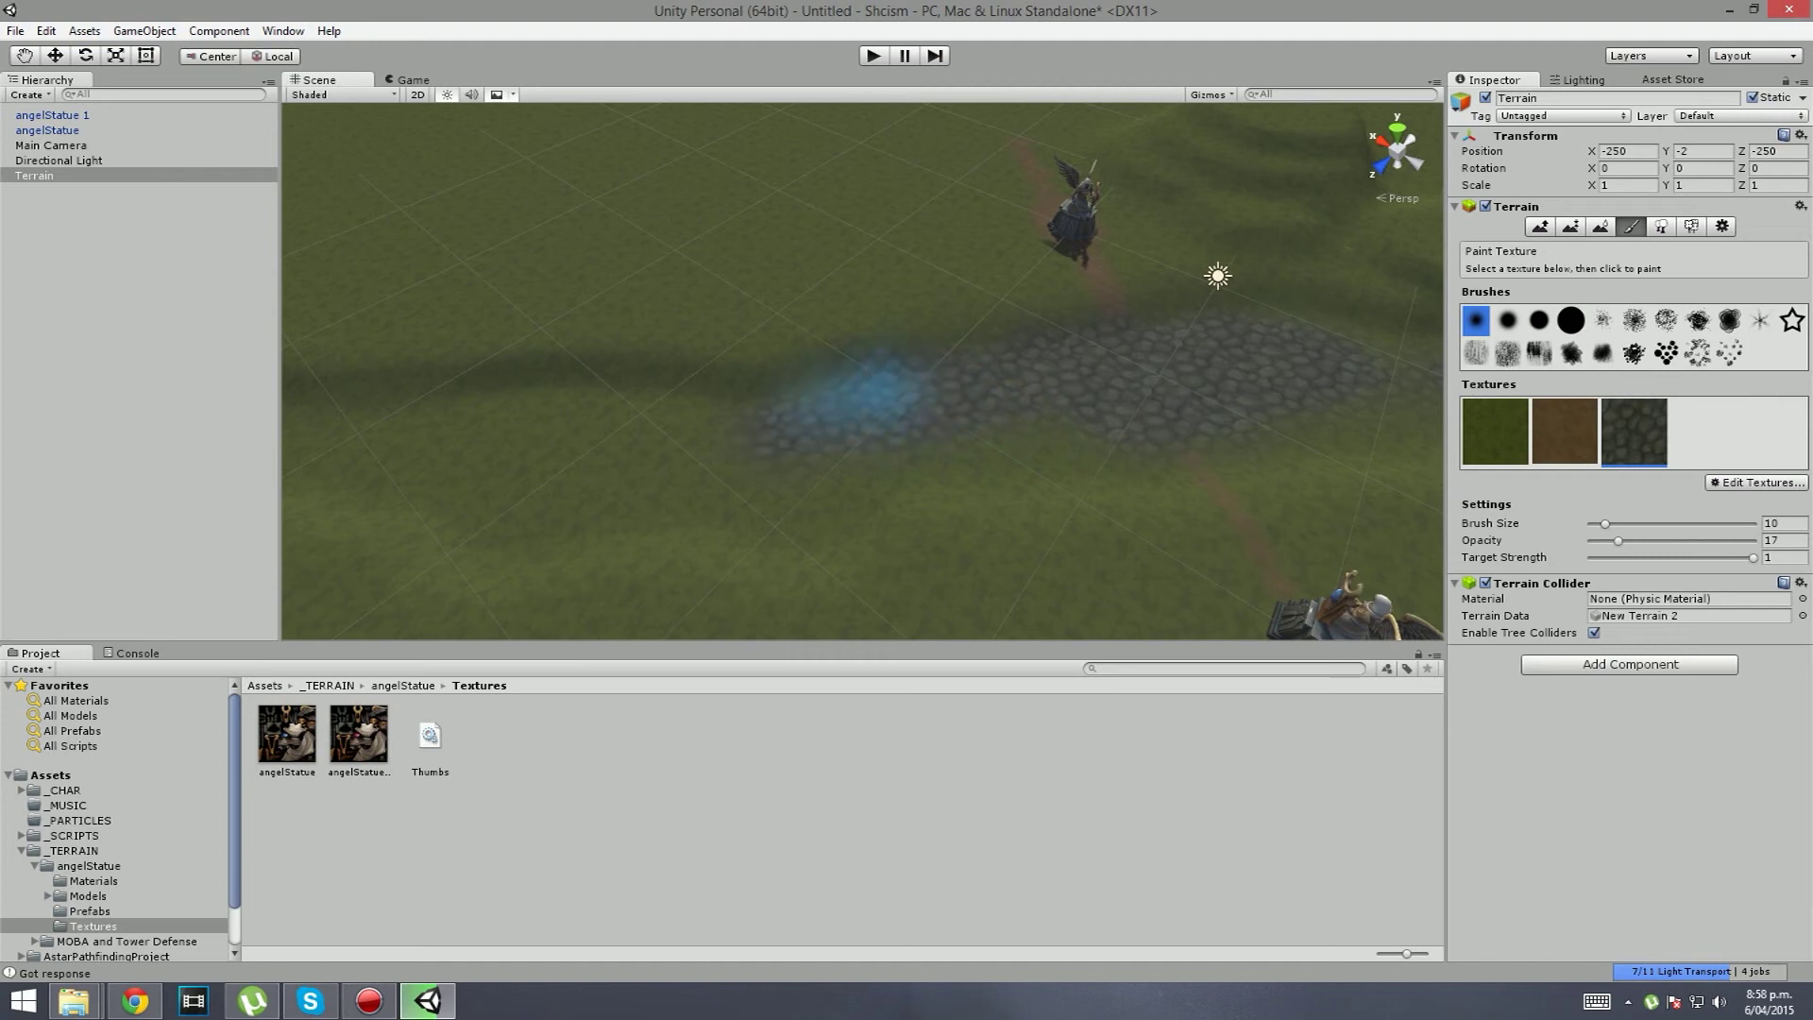
pyautogui.moveTo(883, 387); pyautogui.dragTo(524, 407)
pyautogui.moveTo(294, 453)
pyautogui.mouseDown()
pyautogui.moveTo(326, 444)
pyautogui.moveTo(506, 507)
pyautogui.moveTo(1133, 430)
pyautogui.mouseUp()
pyautogui.moveTo(992, 445)
pyautogui.mouseDown(button='middle')
pyautogui.moveTo(798, 486)
pyautogui.moveTo(737, 454)
pyautogui.mouseUp(button='middle')
pyautogui.moveTo(739, 458)
pyautogui.mouseDown()
pyautogui.moveTo(1045, 485)
pyautogui.moveTo(709, 485)
pyautogui.moveTo(838, 416)
pyautogui.moveTo(1086, 491)
pyautogui.moveTo(1085, 466)
pyautogui.moveTo(1089, 506)
pyautogui.moveTo(1322, 485)
pyautogui.moveTo(1105, 525)
pyautogui.mouseUp()
pyautogui.moveTo(1105, 525); pyautogui.dragTo(904, 448, button='right')
pyautogui.keyDown('alt'); pyautogui.moveTo(902, 443); pyautogui.dragTo(749, 615); pyautogui.keyUp('alt')
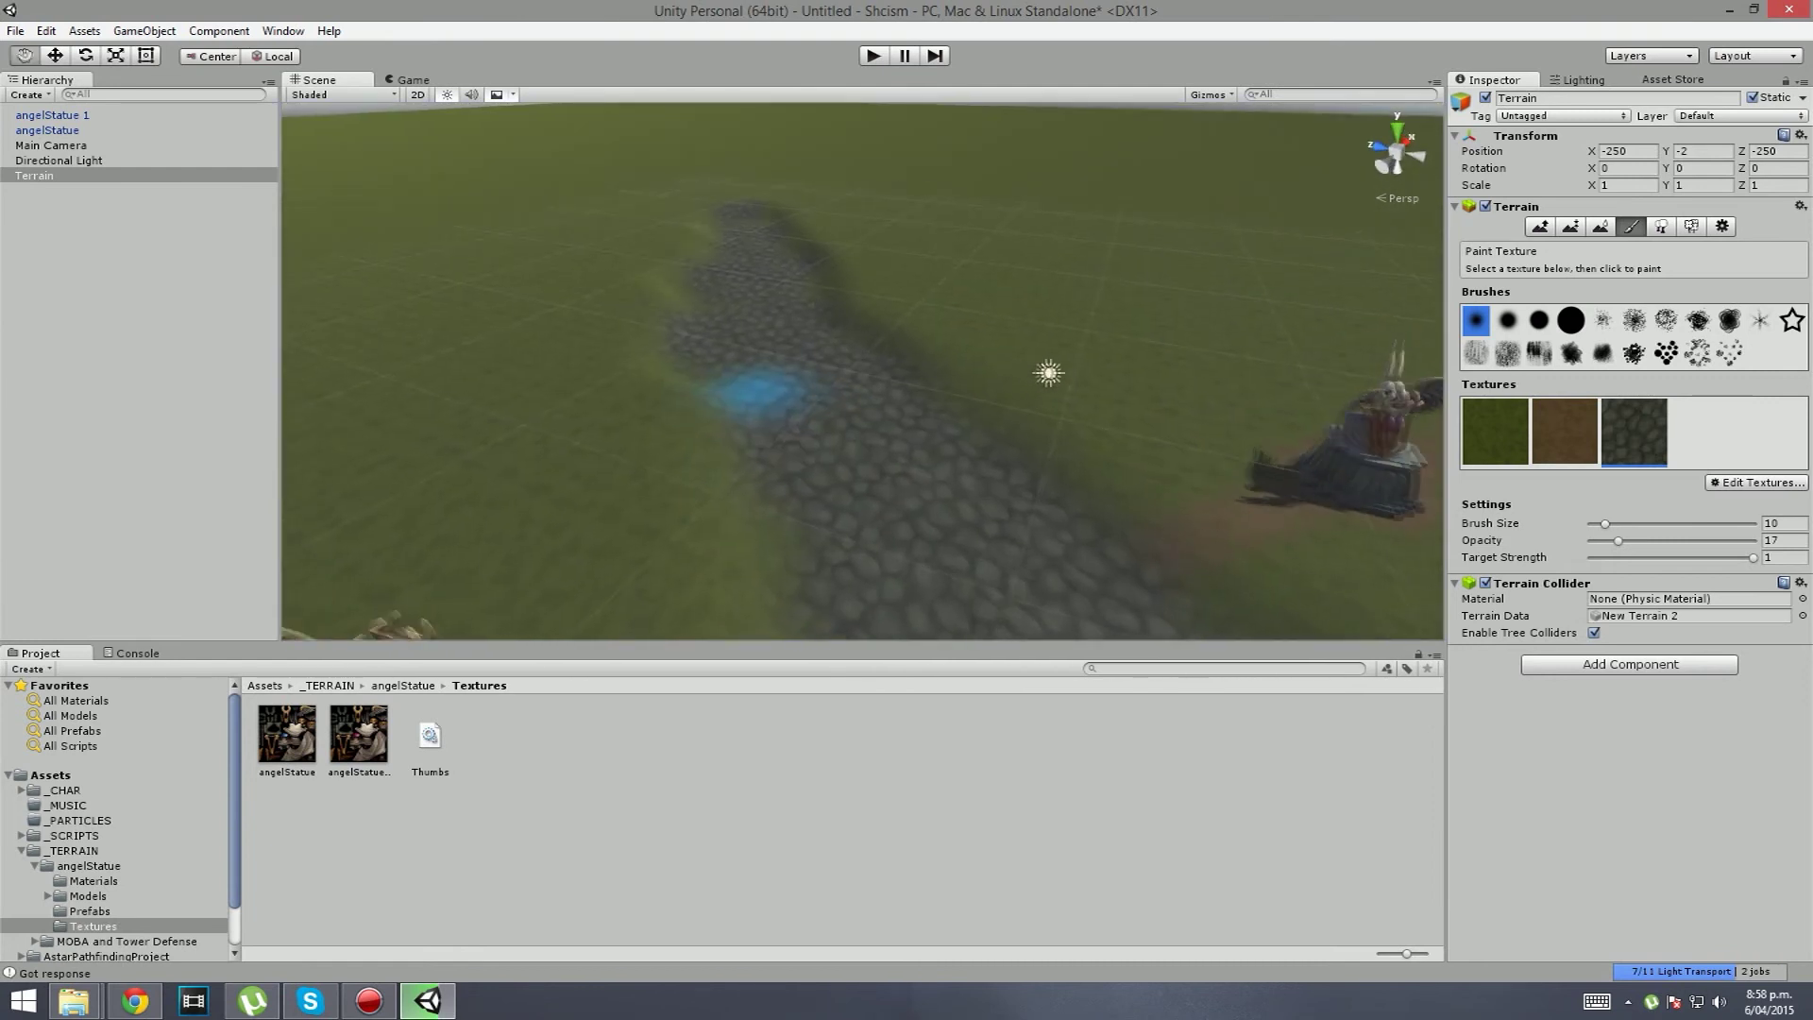
# Step: Set the texture brush size to 1 for detail painting on the terraced hill
pyautogui.keyDown('alt'); pyautogui.moveTo(751, 351); pyautogui.dragTo(567, 236); pyautogui.keyUp('alt')
pyautogui.keyDown('alt'); pyautogui.moveTo(1029, 397); pyautogui.dragTo(831, 434); pyautogui.keyUp('alt')
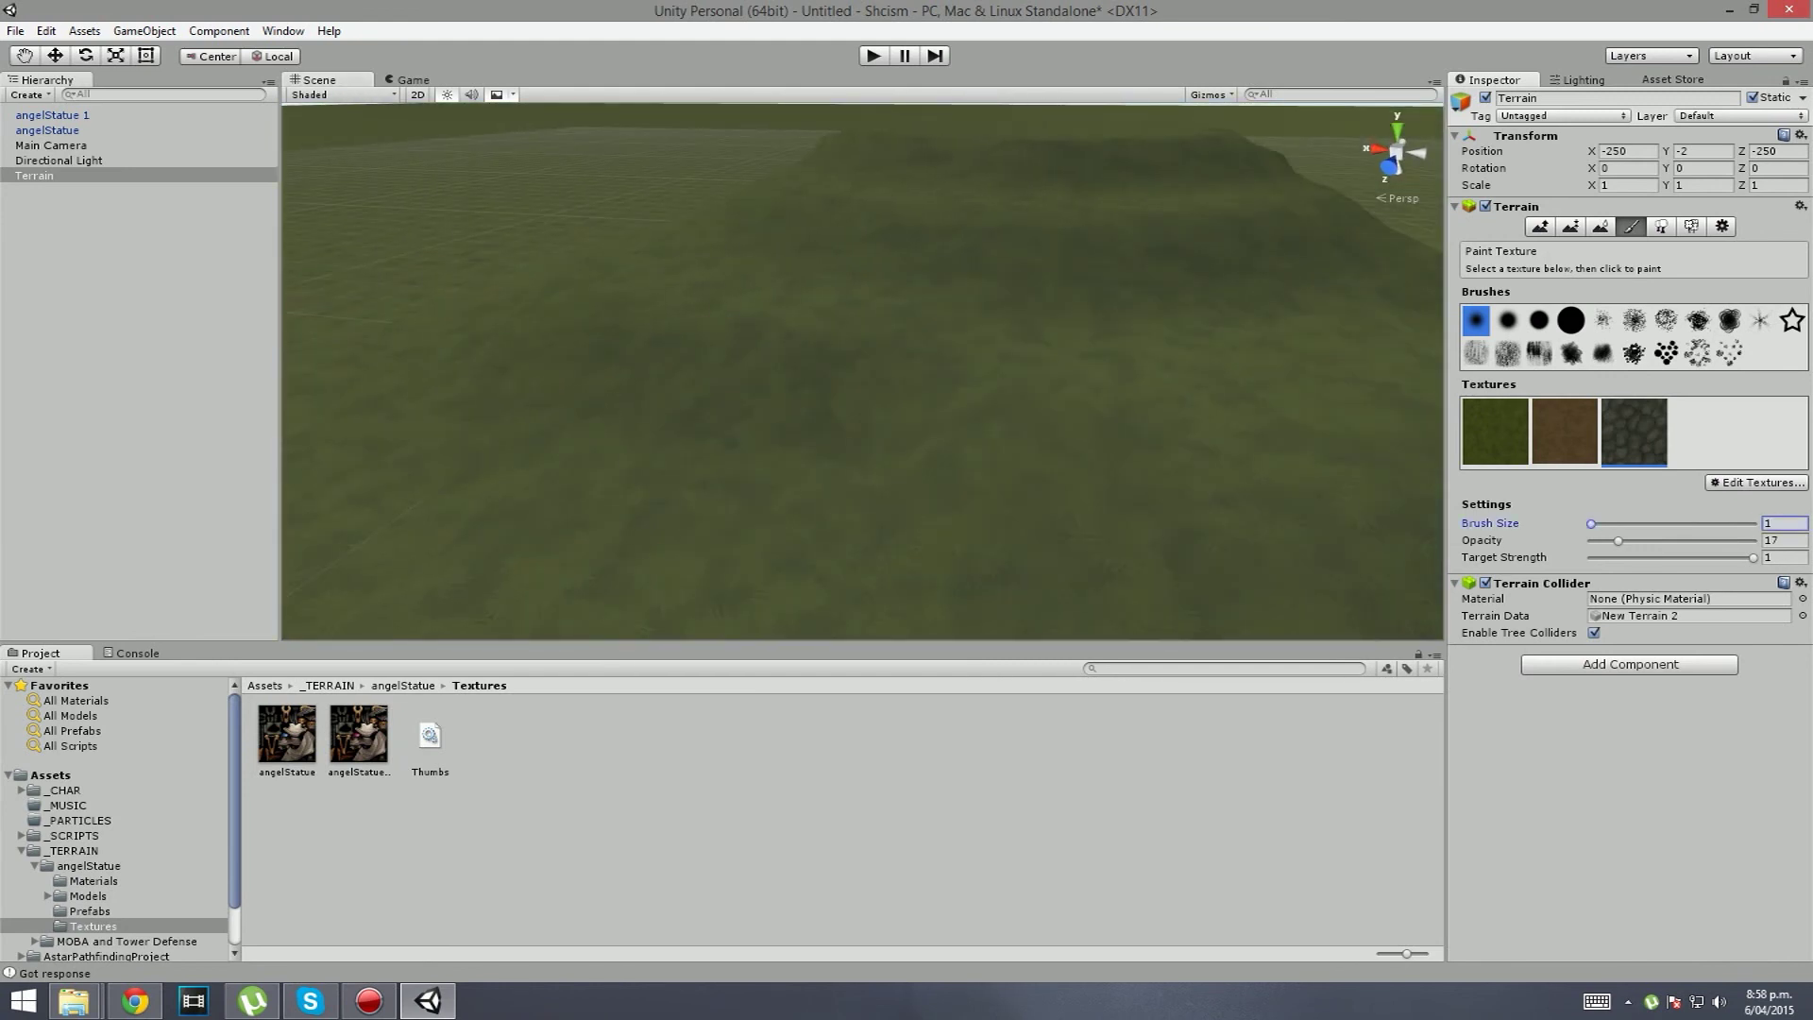
pyautogui.moveTo(800, 388)
pyautogui.keyDown('alt'); pyautogui.mouseDown()
pyautogui.moveTo(599, 312)
pyautogui.moveTo(751, 275)
pyautogui.moveTo(623, 410)
pyautogui.mouseUp(); pyautogui.keyUp('alt')
# Step: Try the brown dirt texture along the lower slope of the terraced hill
pyautogui.click(1565, 431)
pyautogui.moveTo(1213, 383)
pyautogui.keyDown('alt'); pyautogui.mouseDown()
pyautogui.moveTo(1004, 324)
pyautogui.moveTo(899, 473)
pyautogui.moveTo(963, 433)
pyautogui.moveTo(774, 358)
pyautogui.mouseUp(); pyautogui.keyUp('alt')
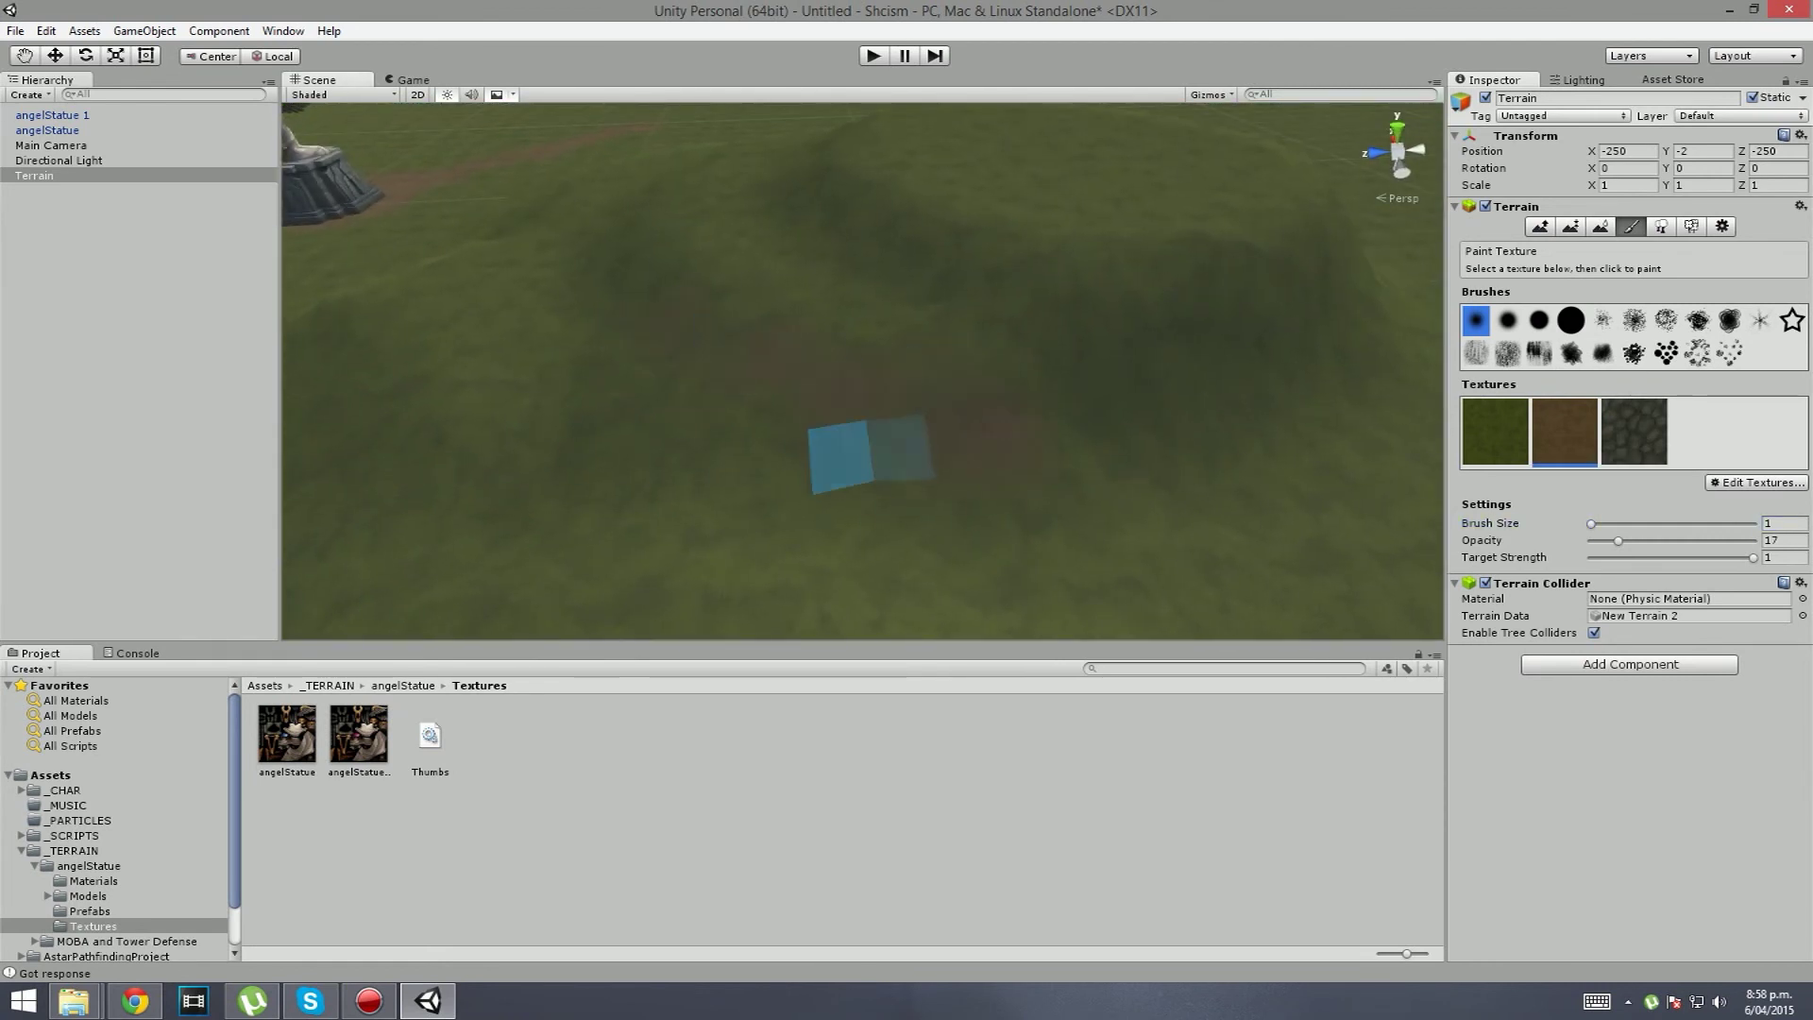
pyautogui.moveTo(869, 453)
pyautogui.keyDown('alt'); pyautogui.mouseDown()
pyautogui.moveTo(1061, 474)
pyautogui.moveTo(1174, 405)
pyautogui.mouseUp(); pyautogui.keyUp('alt')
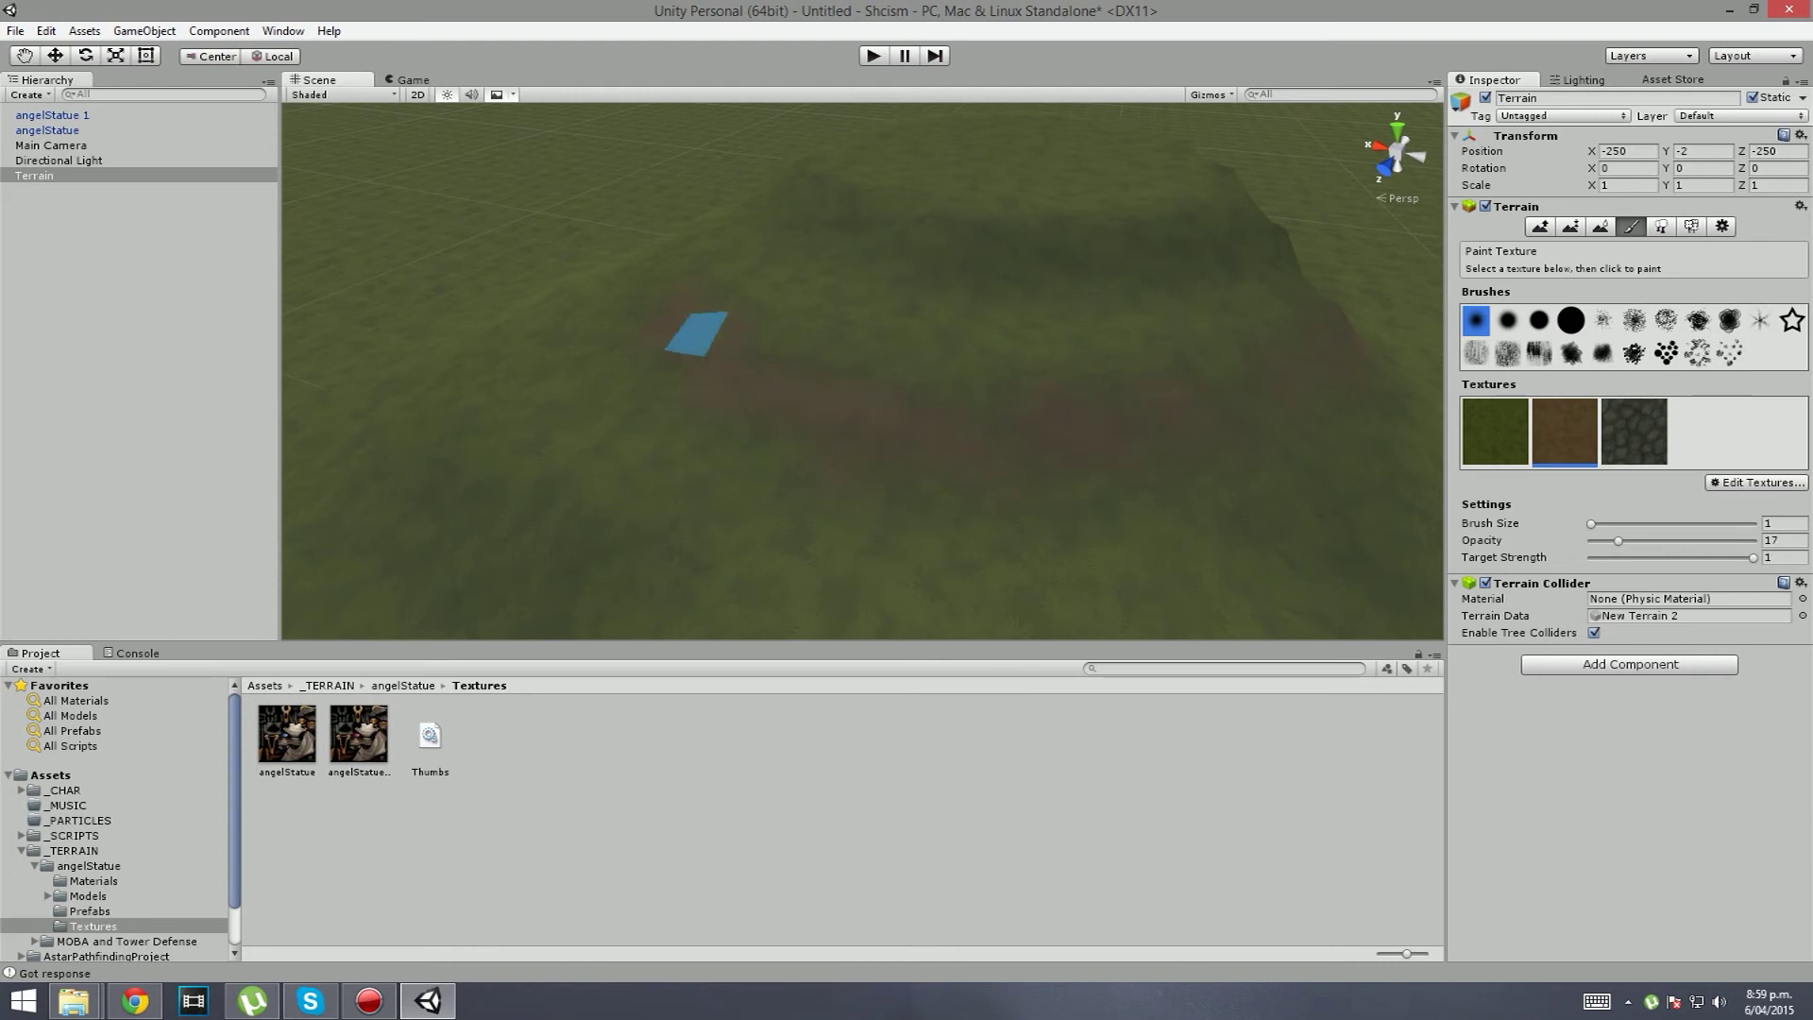
pyautogui.moveTo(696, 333)
pyautogui.keyDown('alt'); pyautogui.mouseDown()
pyautogui.moveTo(939, 559)
pyautogui.moveTo(1039, 528)
pyautogui.moveTo(944, 384)
pyautogui.moveTo(1152, 374)
pyautogui.moveTo(1015, 387)
pyautogui.moveTo(902, 442)
pyautogui.mouseUp(); pyautogui.keyUp('alt')
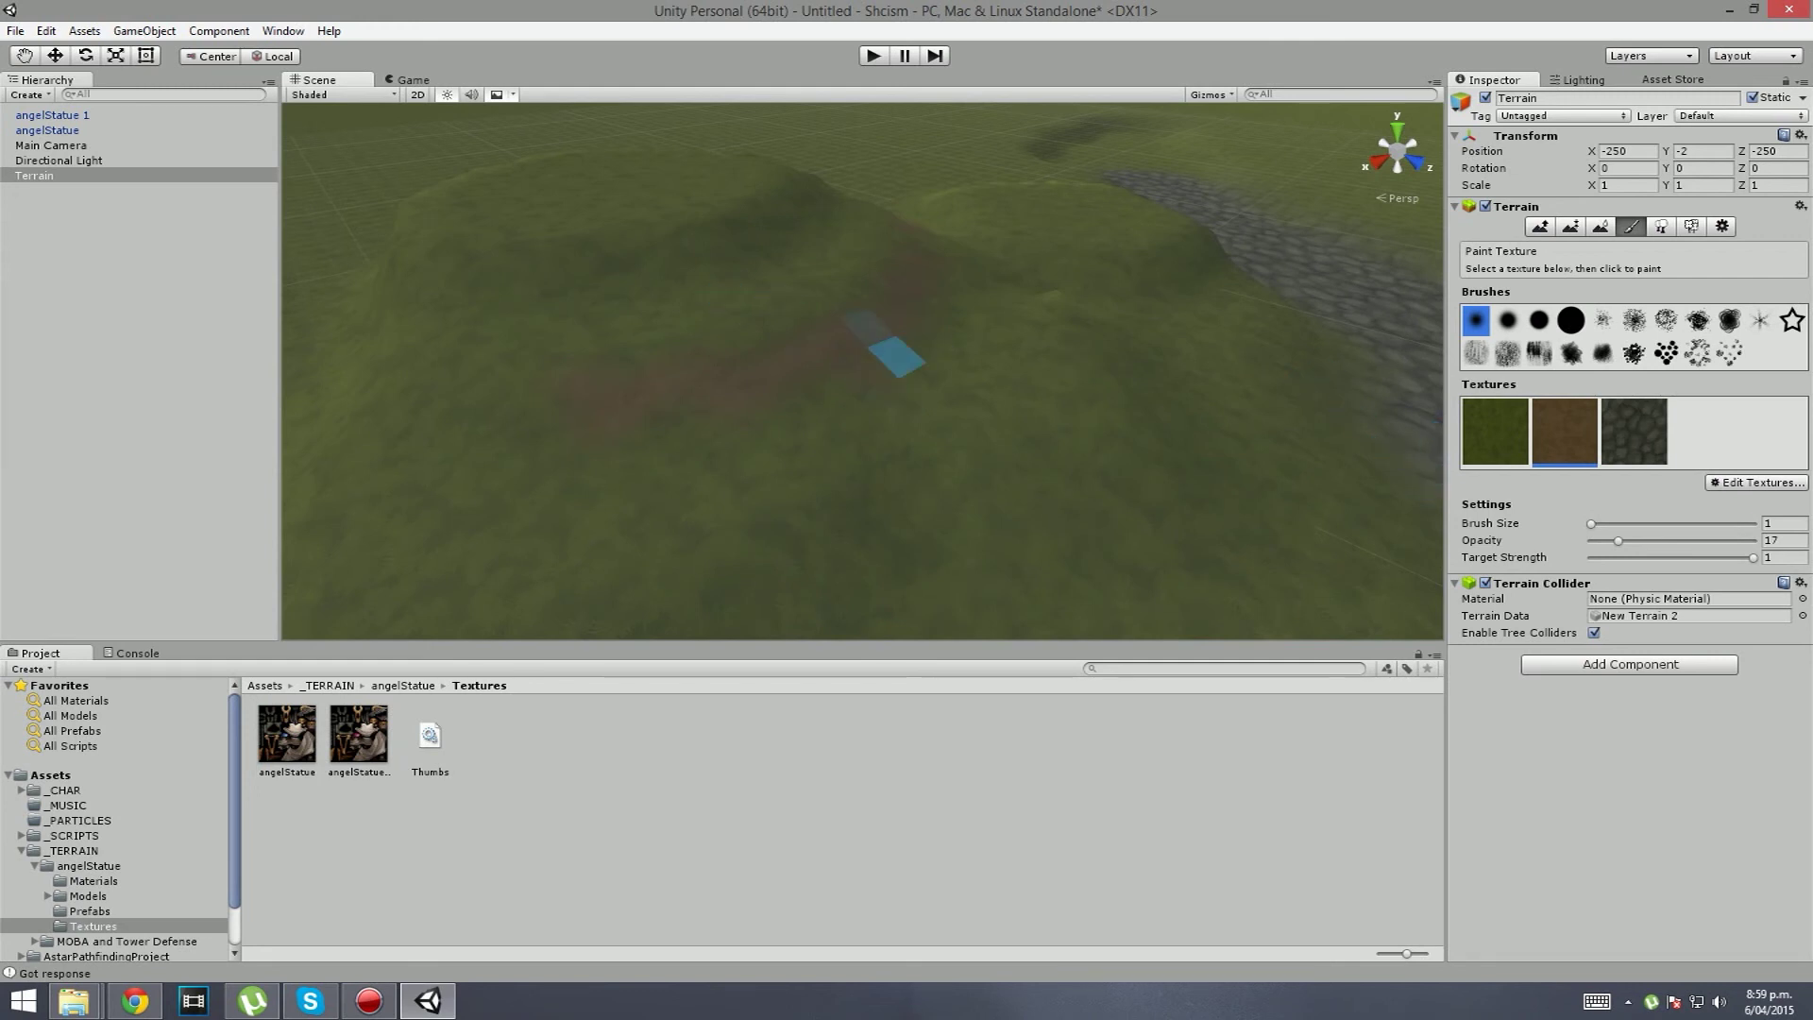
pyautogui.keyDown('alt'); pyautogui.moveTo(802, 357); pyautogui.dragTo(679, 333); pyautogui.keyUp('alt')
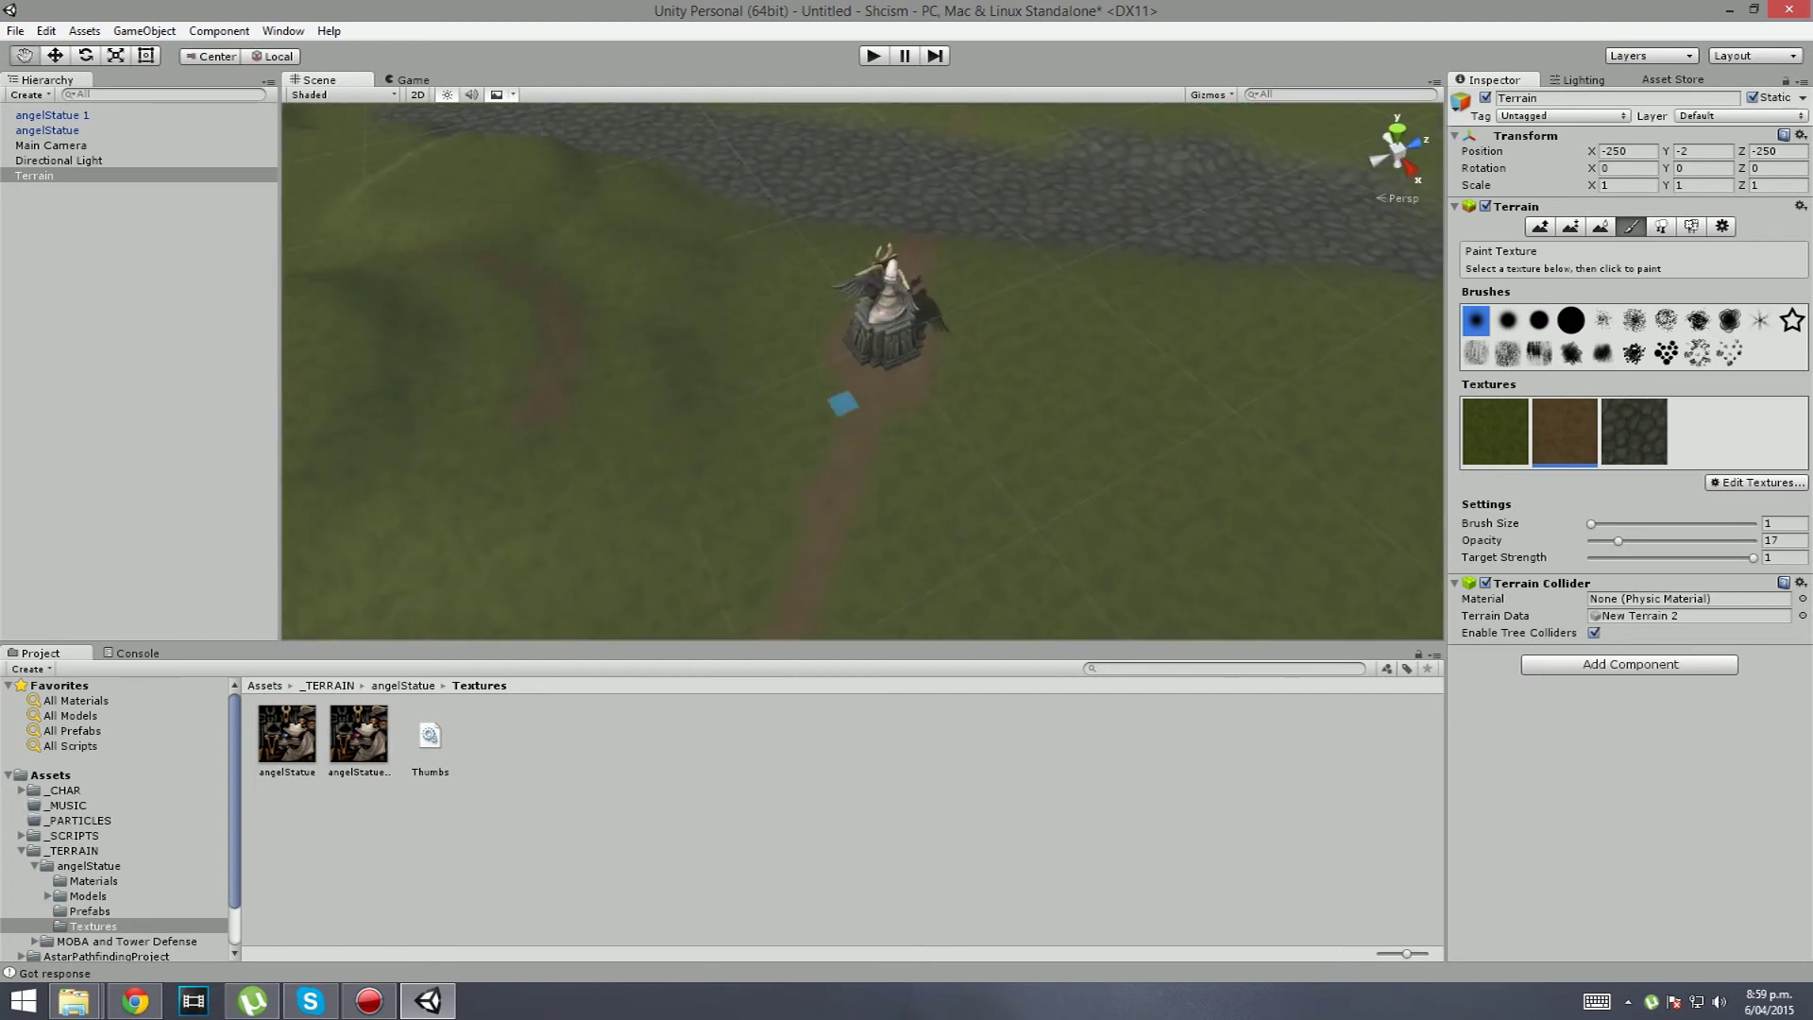
# Step: Paint the Ground_05 stone texture over the lower slope all around the terraced hill
pyautogui.press('w')
pyautogui.moveTo(843, 403); pyautogui.dragTo(1034, 318, button='right')
pyautogui.press('s')
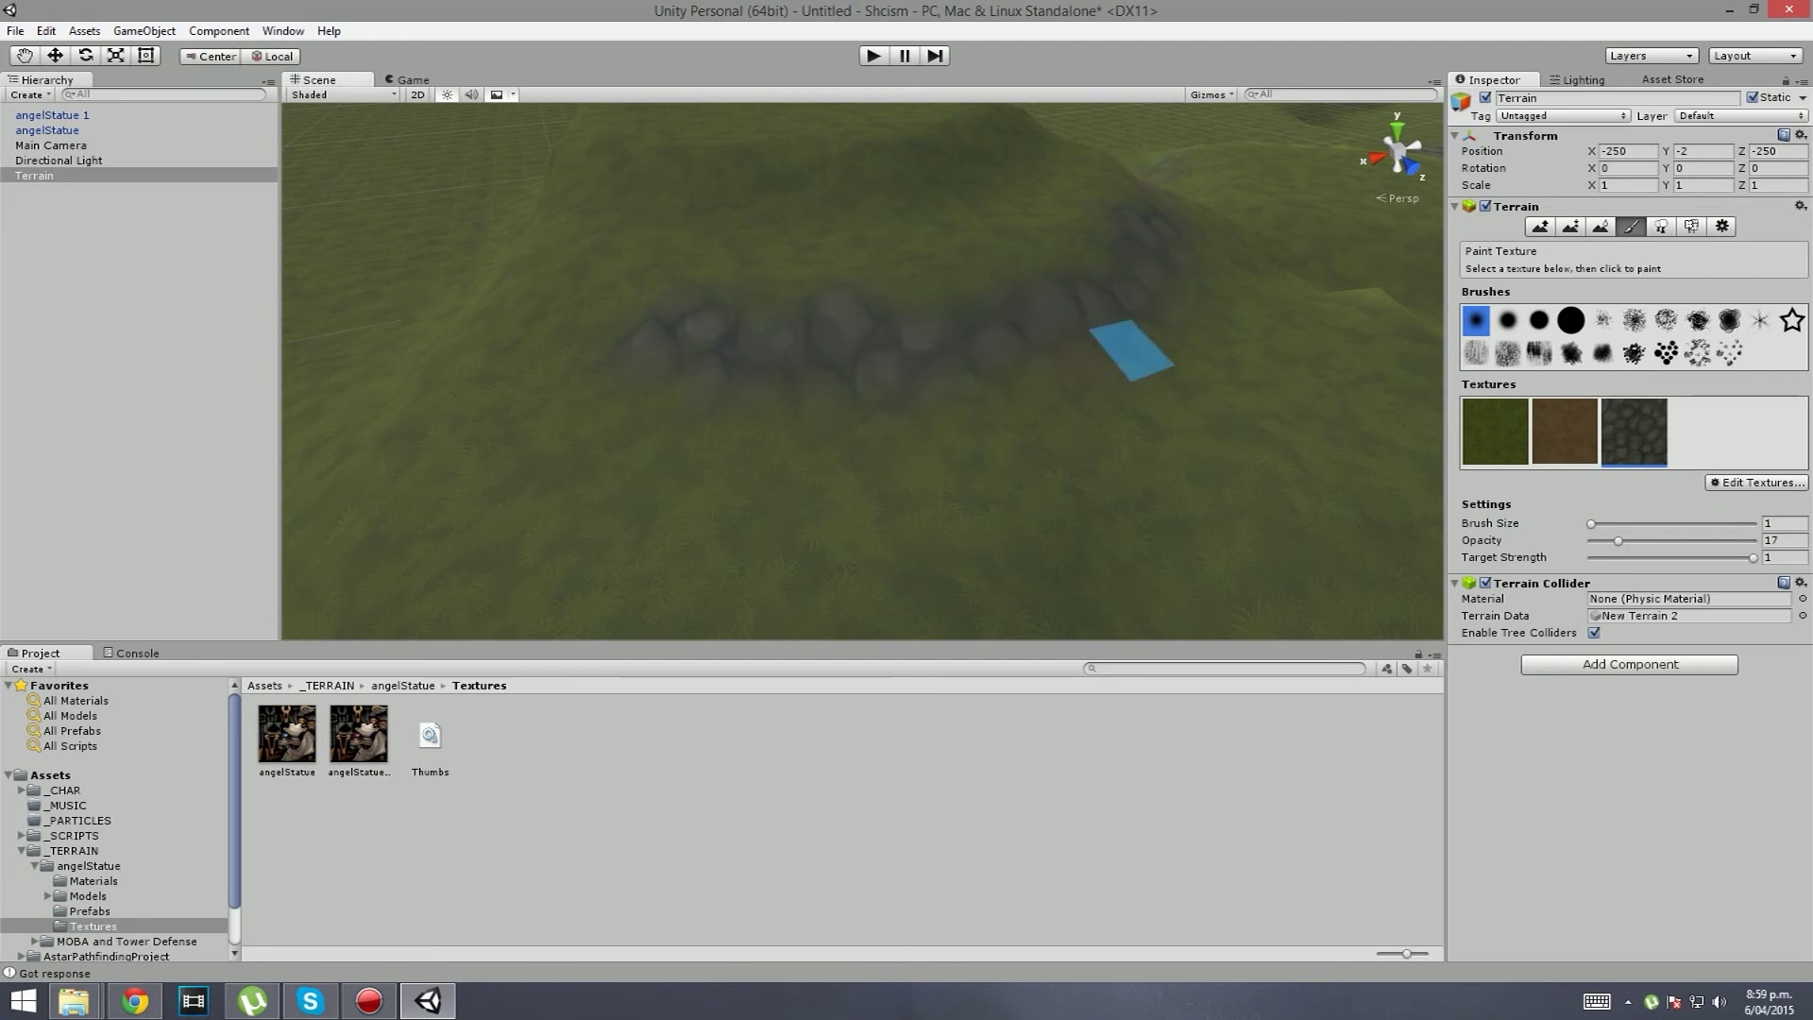
pyautogui.keyDown('alt'); pyautogui.moveTo(1131, 352); pyautogui.dragTo(701, 351); pyautogui.keyUp('alt')
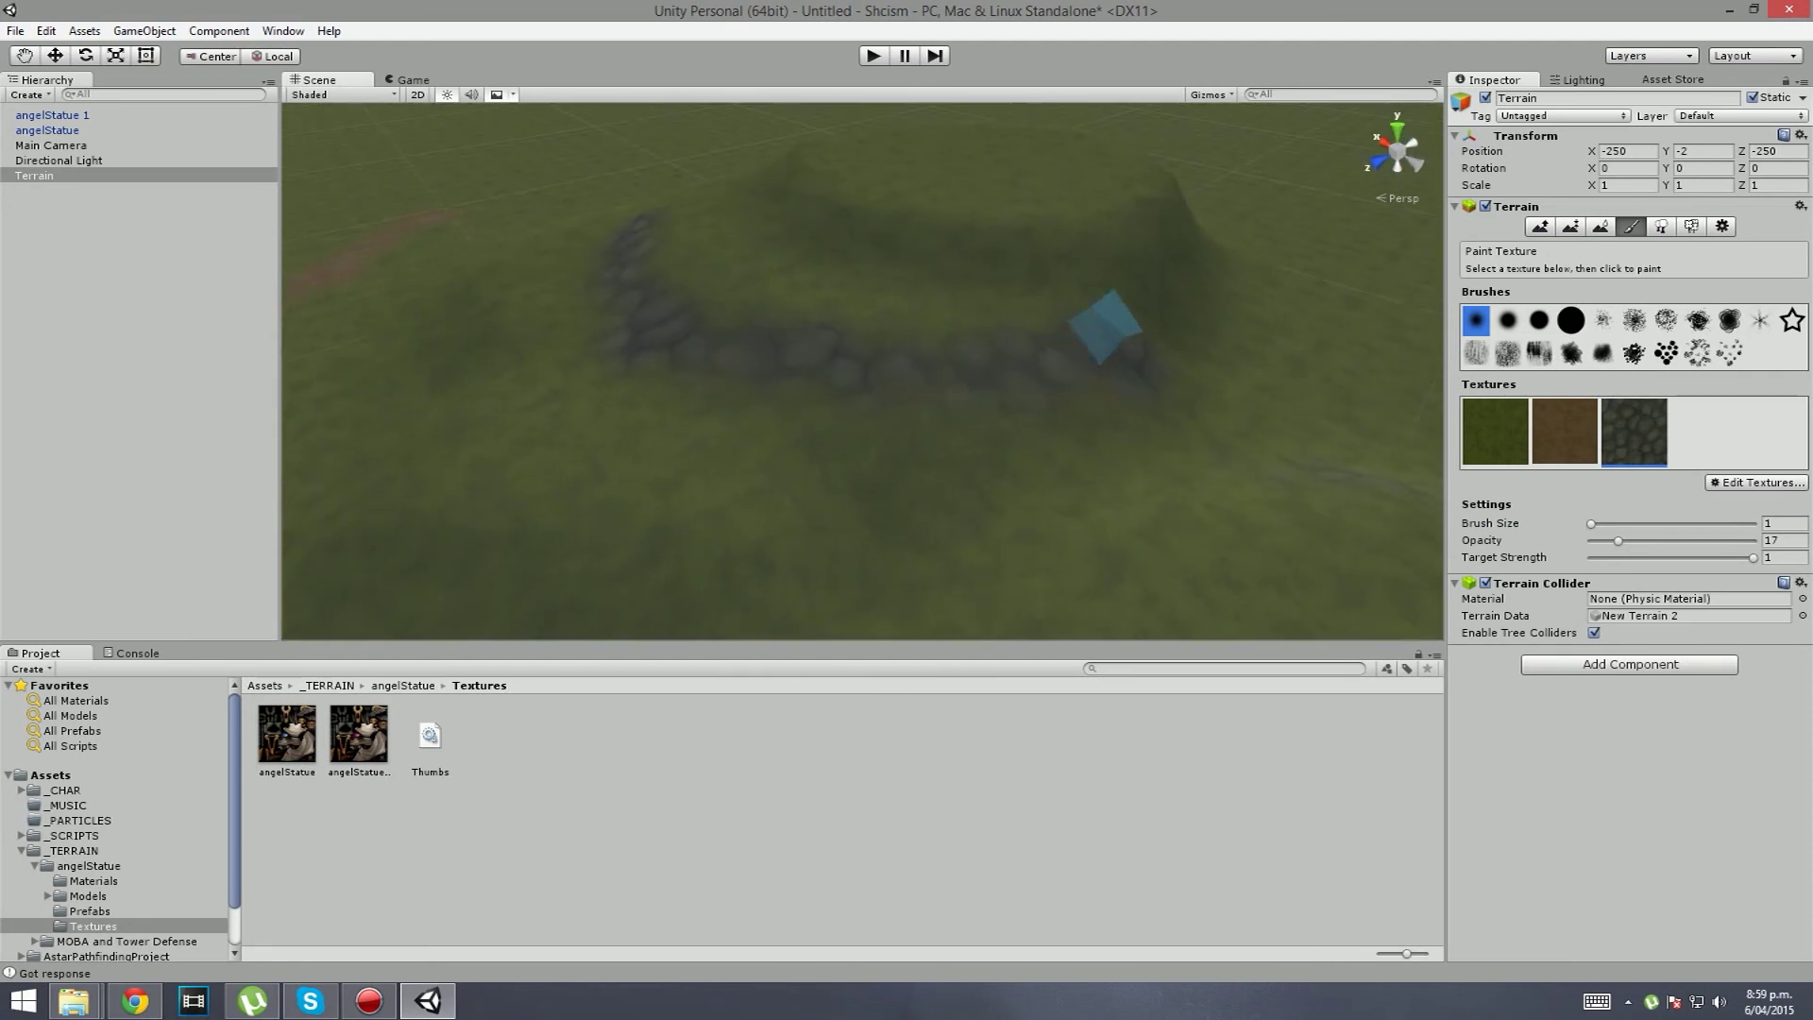
pyautogui.keyDown('alt'); pyautogui.moveTo(1159, 317); pyautogui.dragTo(971, 402); pyautogui.keyUp('alt')
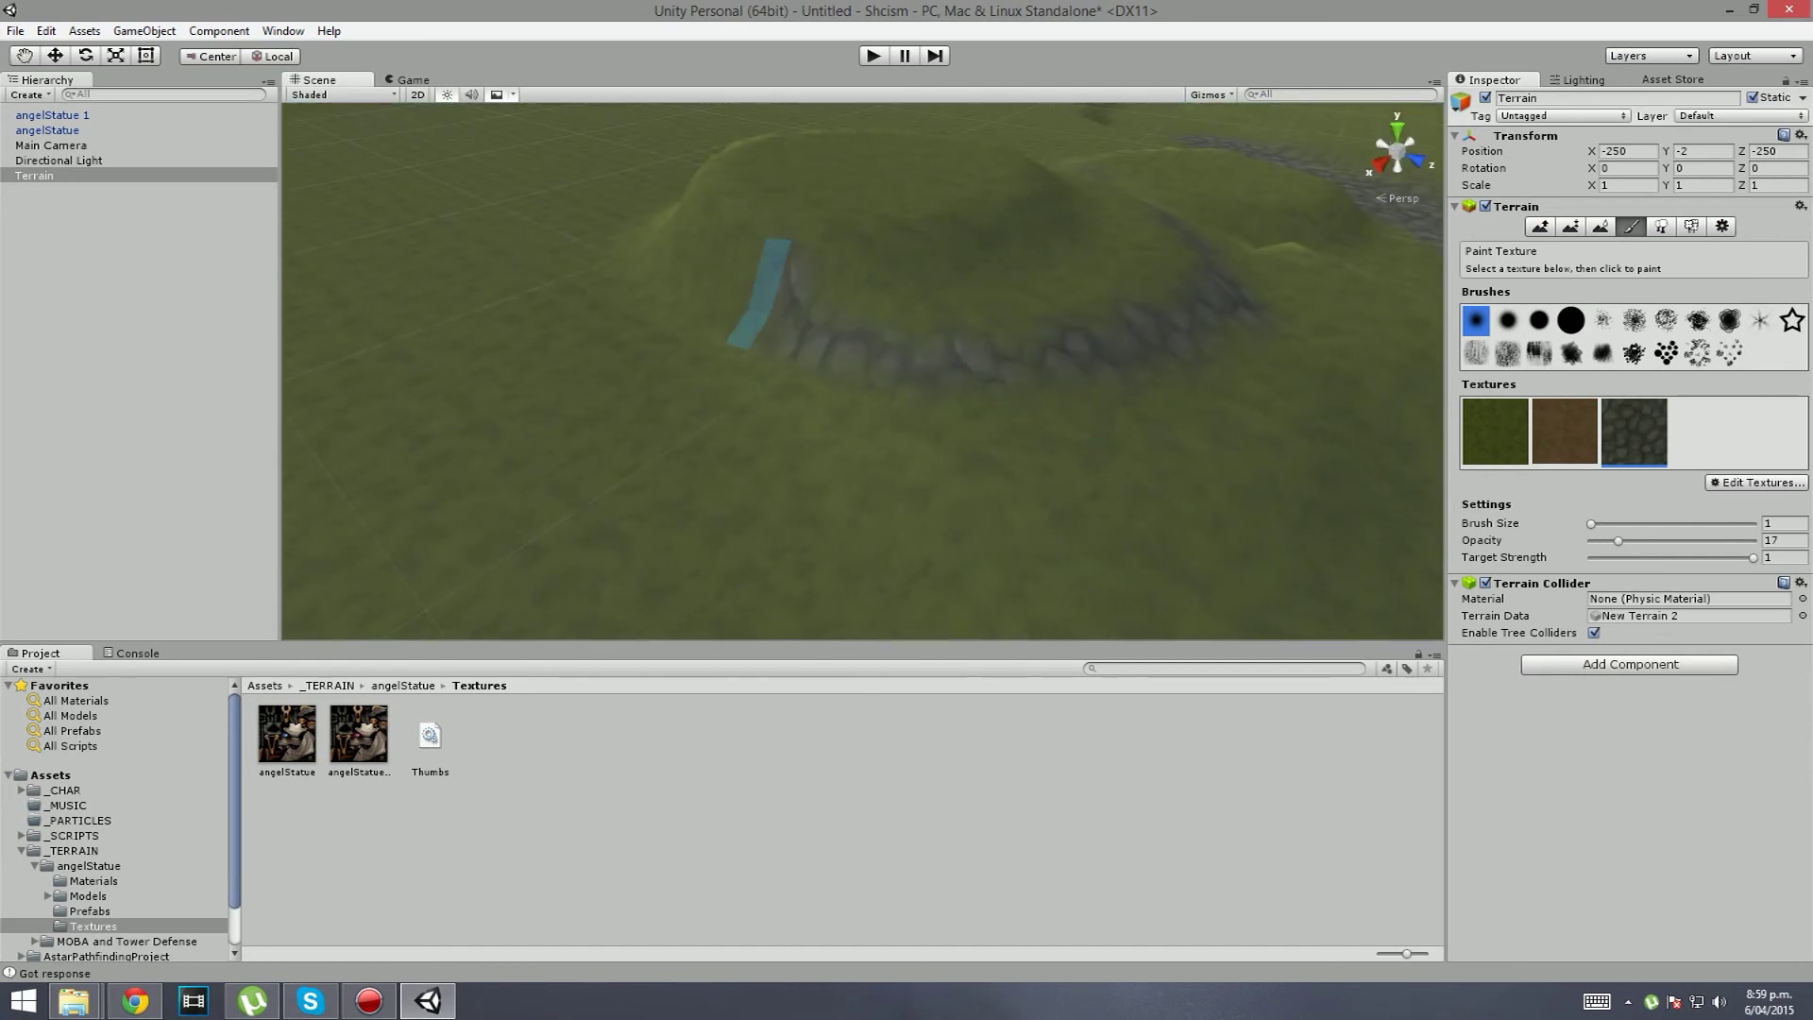
pyautogui.keyDown('alt'); pyautogui.moveTo(1179, 341); pyautogui.dragTo(774, 363); pyautogui.keyUp('alt')
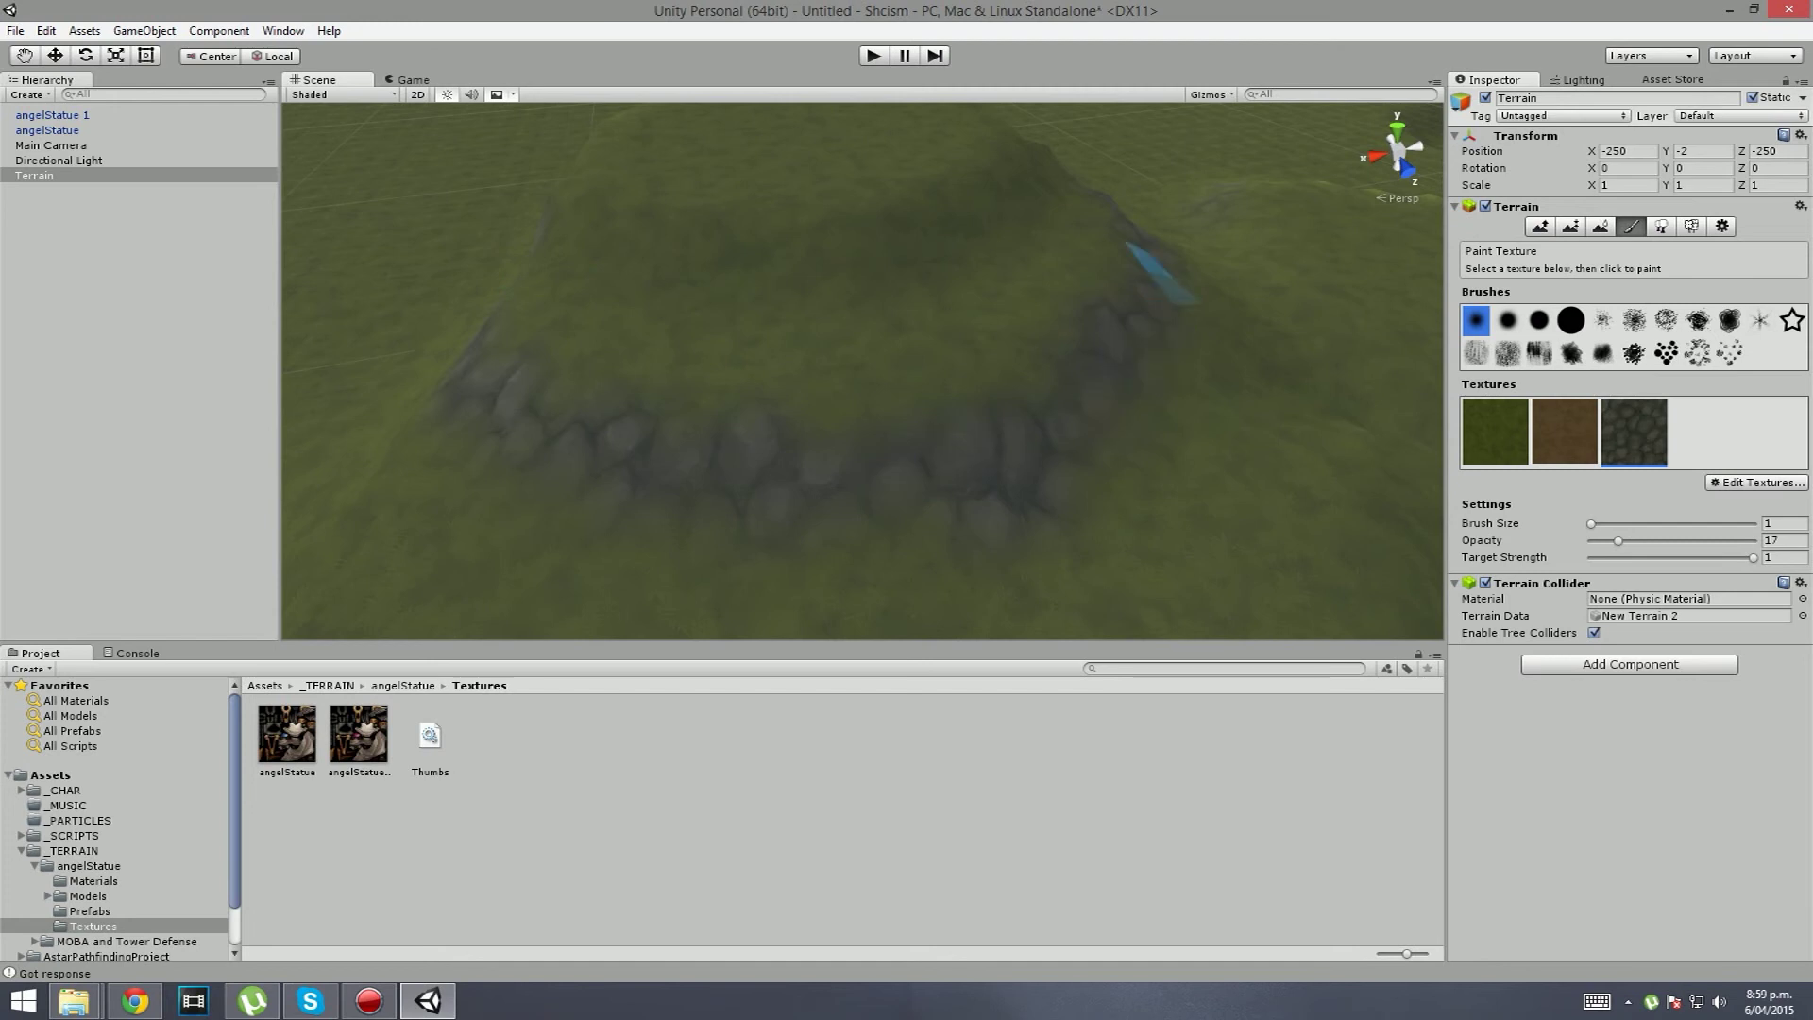
# Step: Open a grass gap in the hill's stone edging and paint a brown dirt path through it from the hill towards the statue
pyautogui.moveTo(880, 422); pyautogui.dragTo(914, 398, button='right')
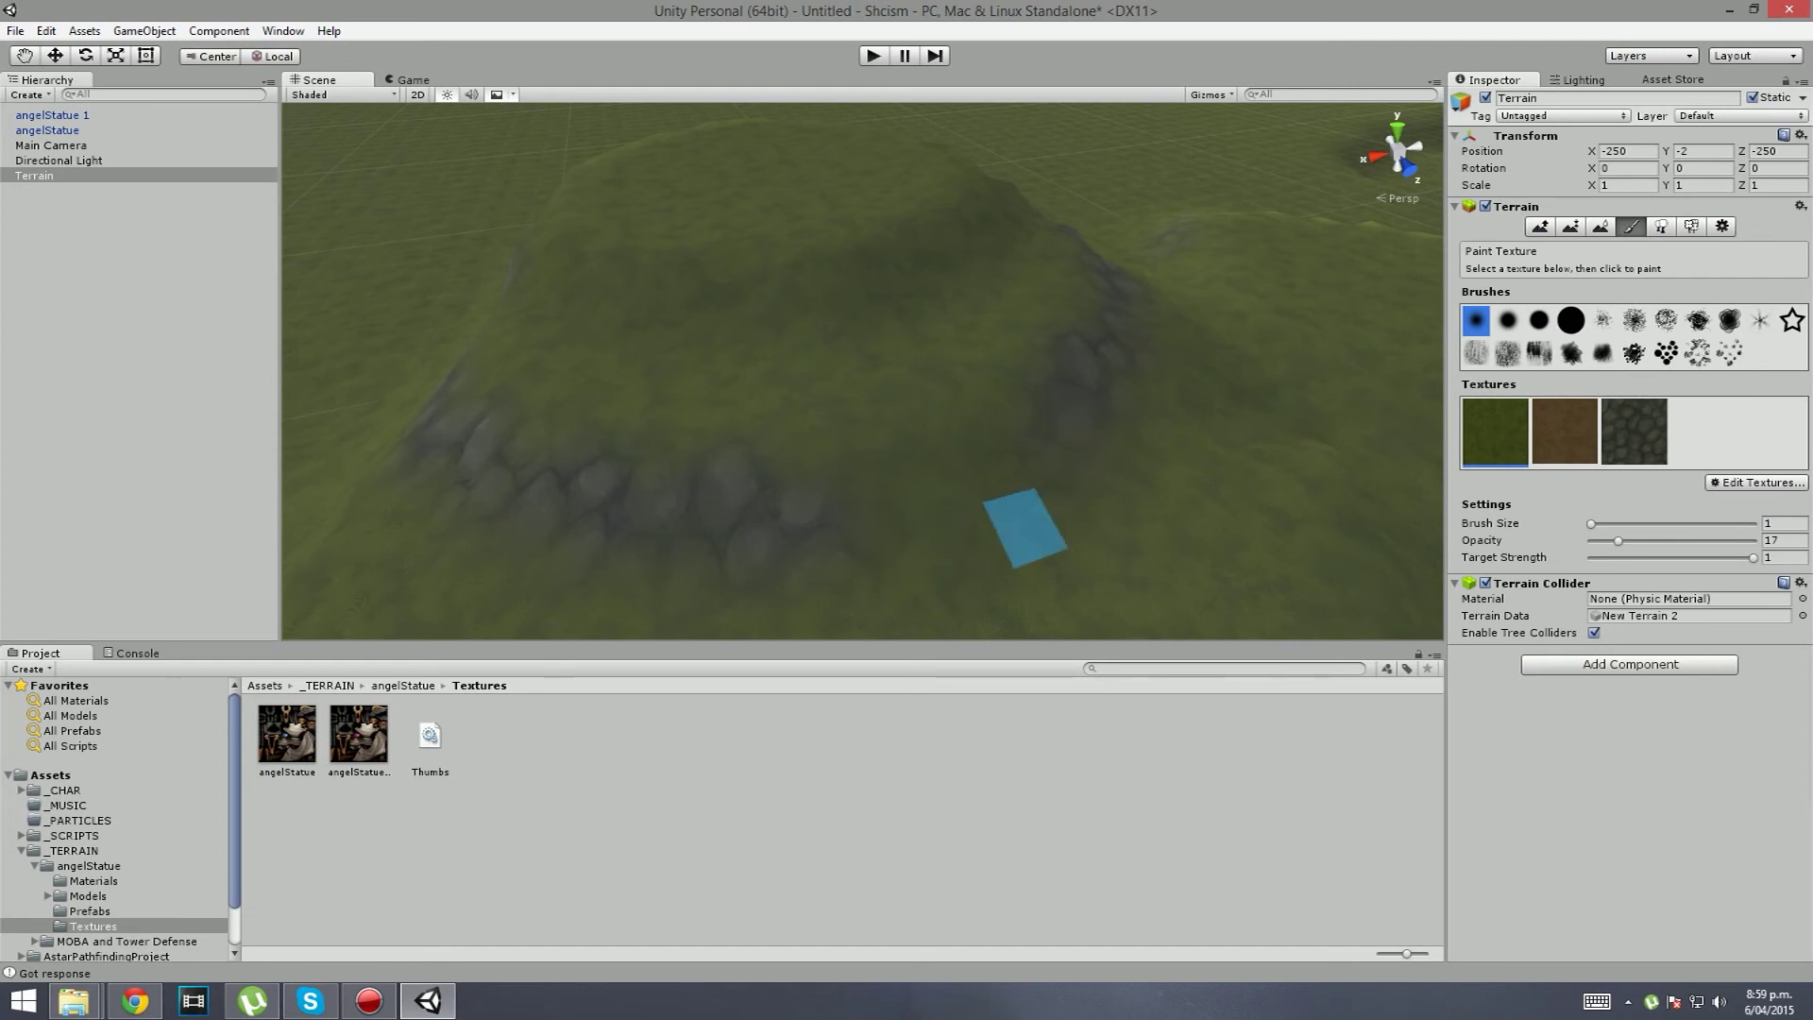
pyautogui.moveTo(1025, 528)
pyautogui.keyDown('alt'); pyautogui.mouseDown()
pyautogui.moveTo(1145, 570)
pyautogui.moveTo(1301, 581)
pyautogui.mouseUp(); pyautogui.keyUp('alt')
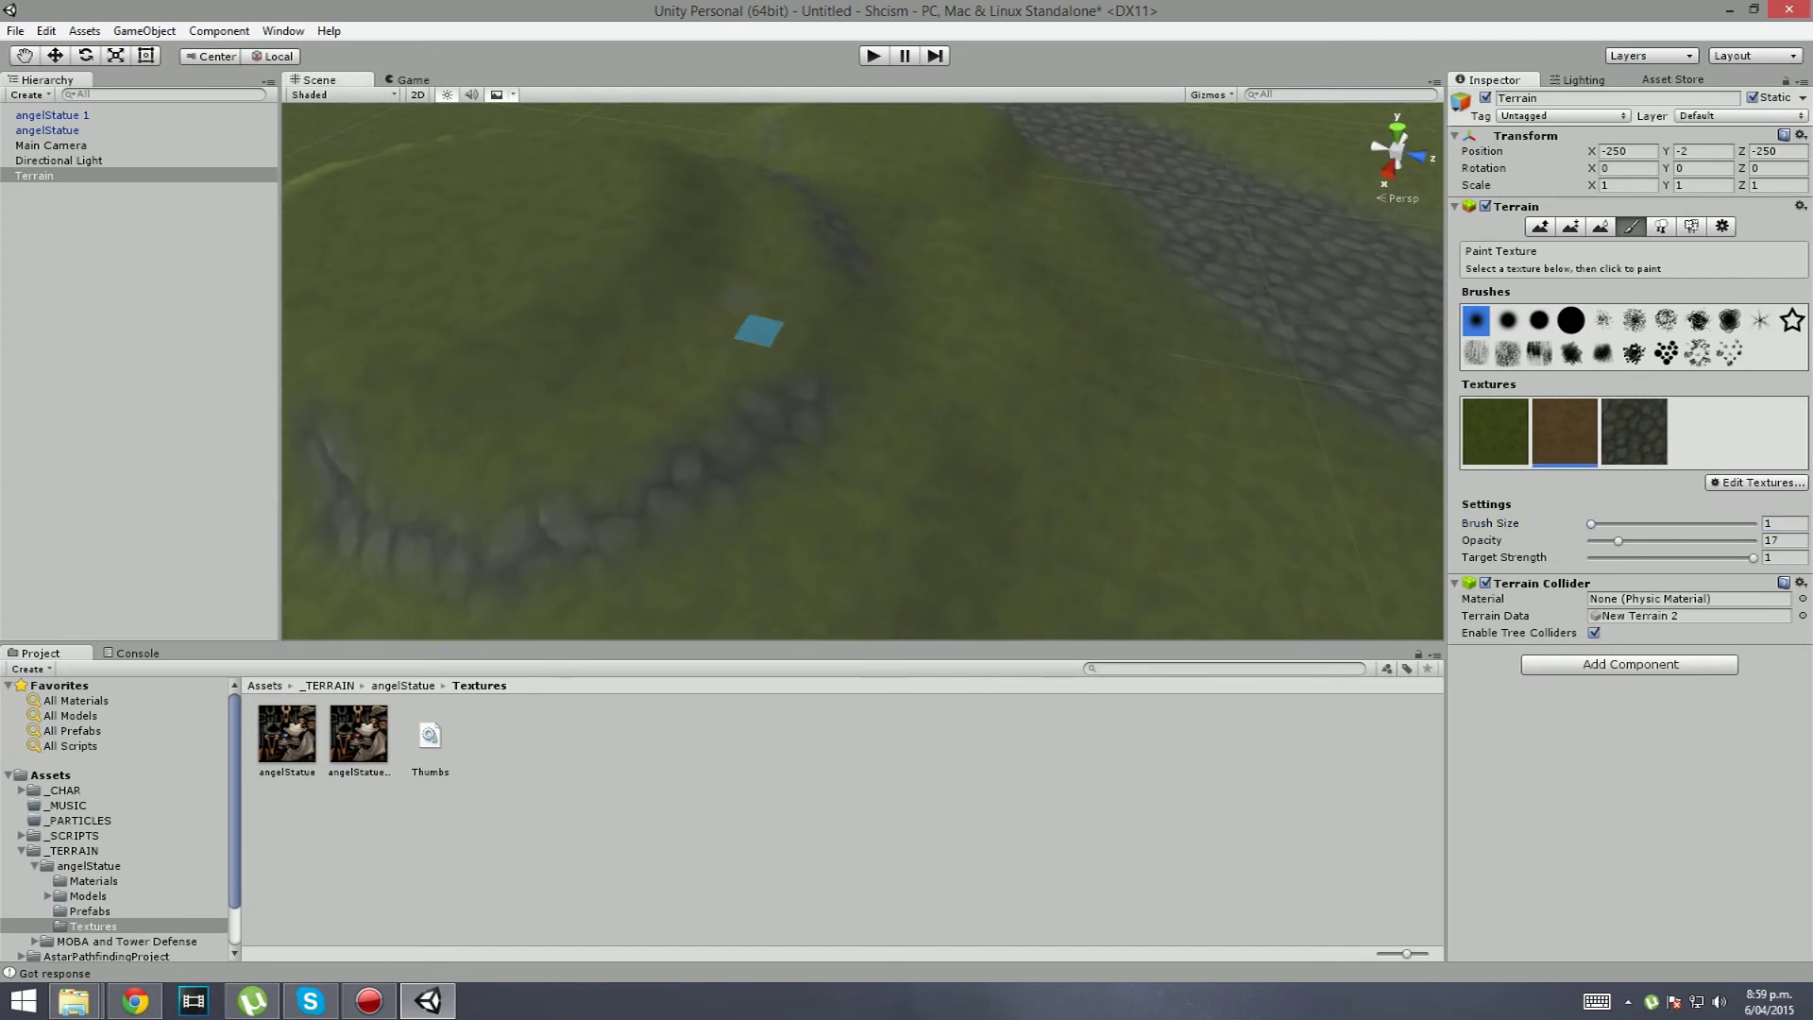
pyautogui.moveTo(810, 313)
pyautogui.keyDown('alt'); pyautogui.mouseDown()
pyautogui.moveTo(914, 352)
pyautogui.moveTo(554, 280)
pyautogui.moveTo(737, 179)
pyautogui.moveTo(951, 348)
pyautogui.moveTo(1020, 359)
pyautogui.mouseUp(); pyautogui.keyUp('alt')
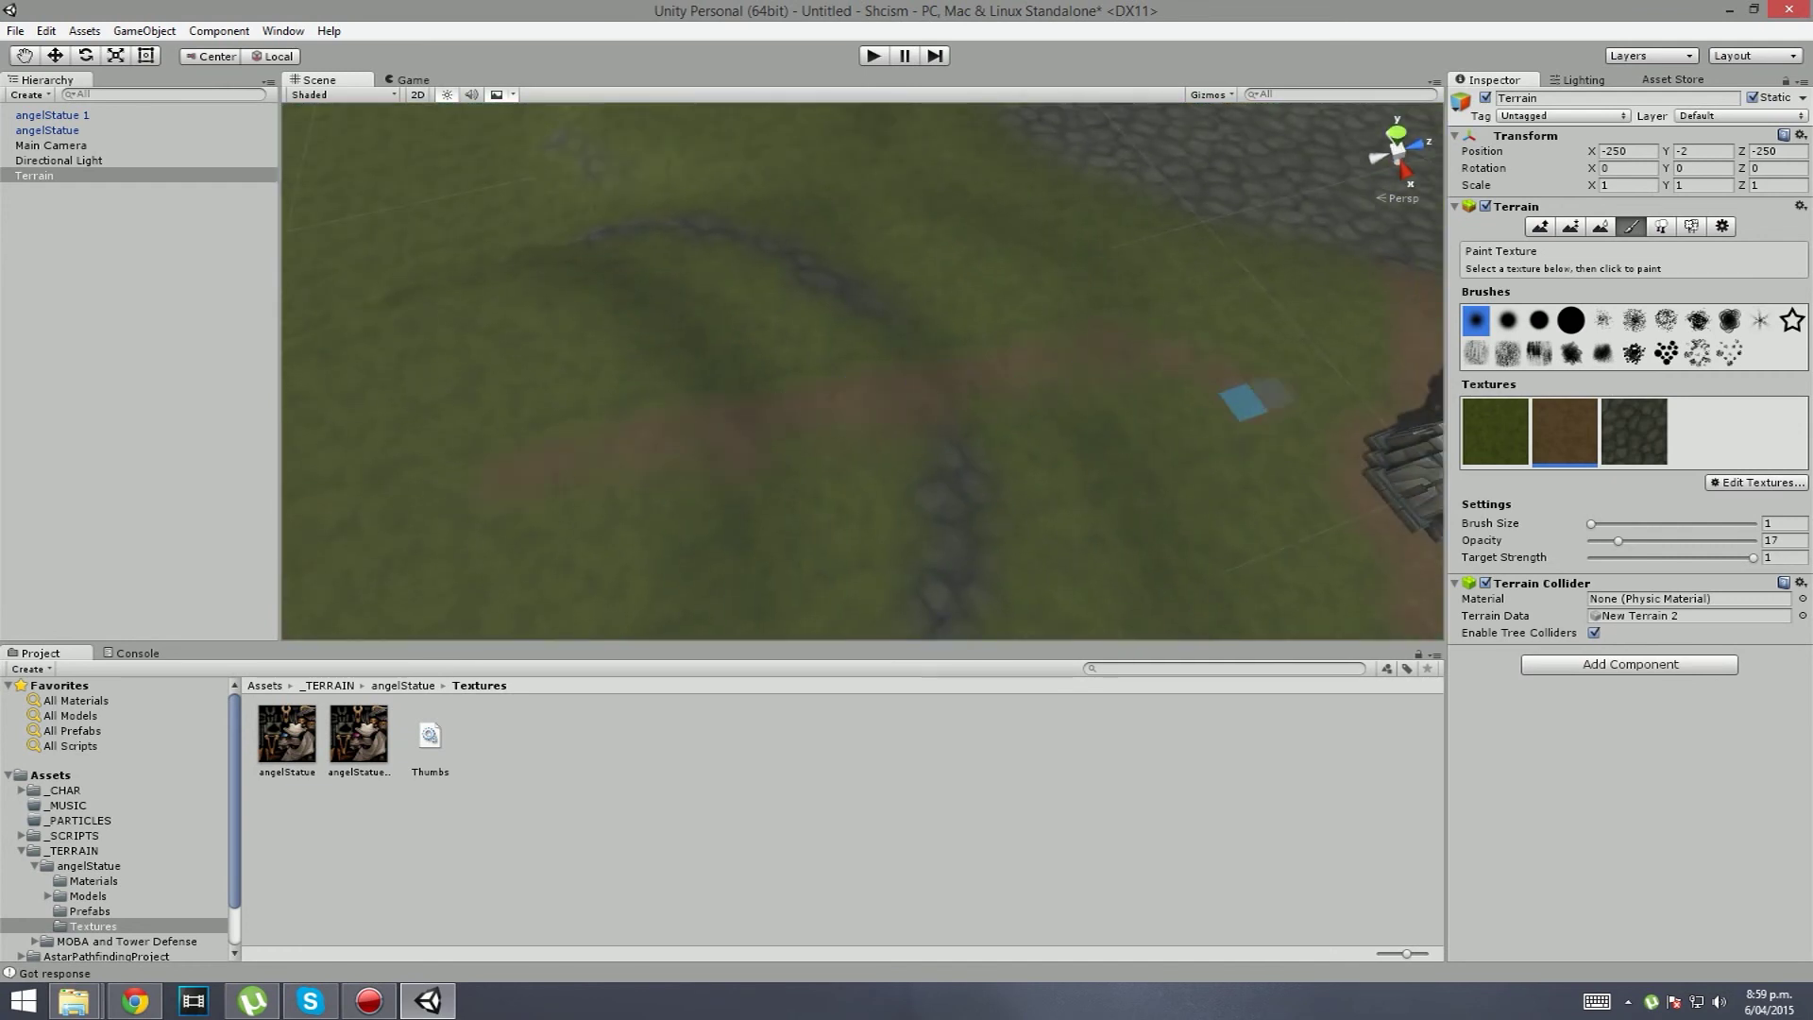
pyautogui.keyDown('alt'); pyautogui.moveTo(1294, 422); pyautogui.dragTo(933, 342); pyautogui.keyUp('alt')
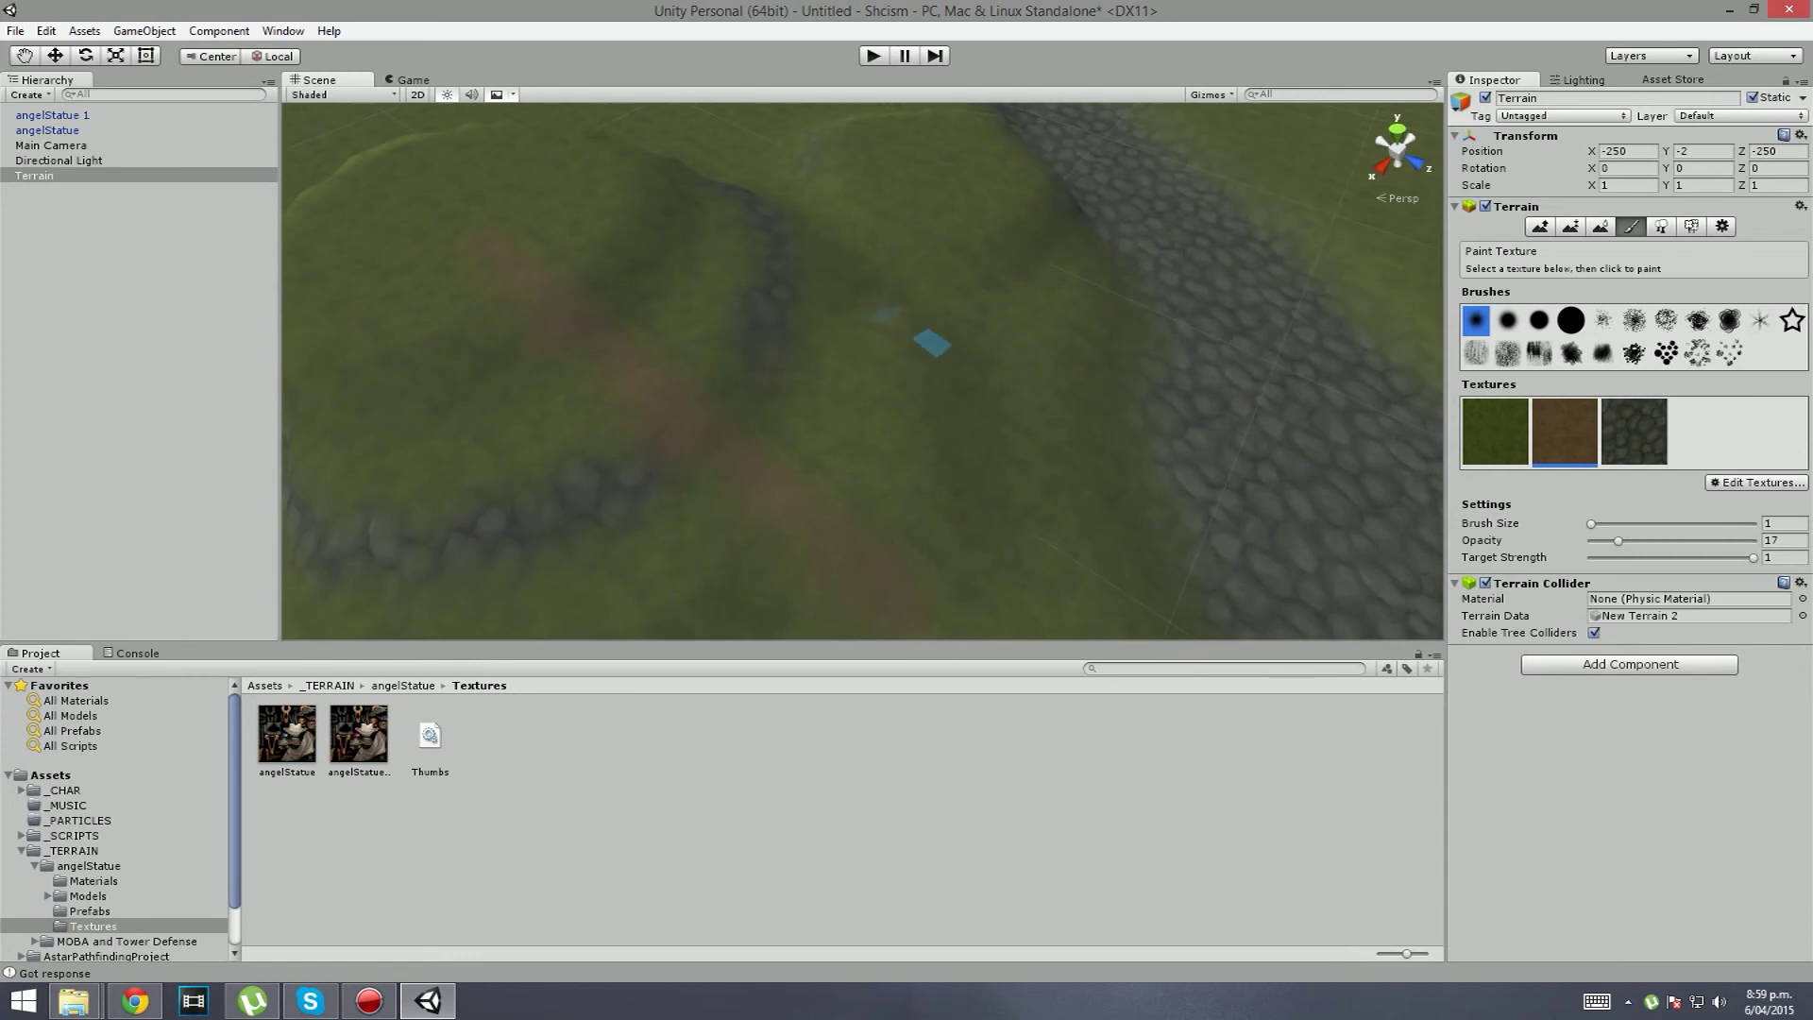
pyautogui.moveTo(709, 273)
pyautogui.keyDown('alt'); pyautogui.mouseDown()
pyautogui.moveTo(676, 457)
pyautogui.moveTo(324, 429)
pyautogui.moveTo(425, 353)
pyautogui.moveTo(511, 345)
pyautogui.moveTo(797, 377)
pyautogui.moveTo(927, 412)
pyautogui.moveTo(793, 434)
pyautogui.moveTo(1056, 364)
pyautogui.moveTo(1039, 418)
pyautogui.mouseUp(); pyautogui.keyUp('alt')
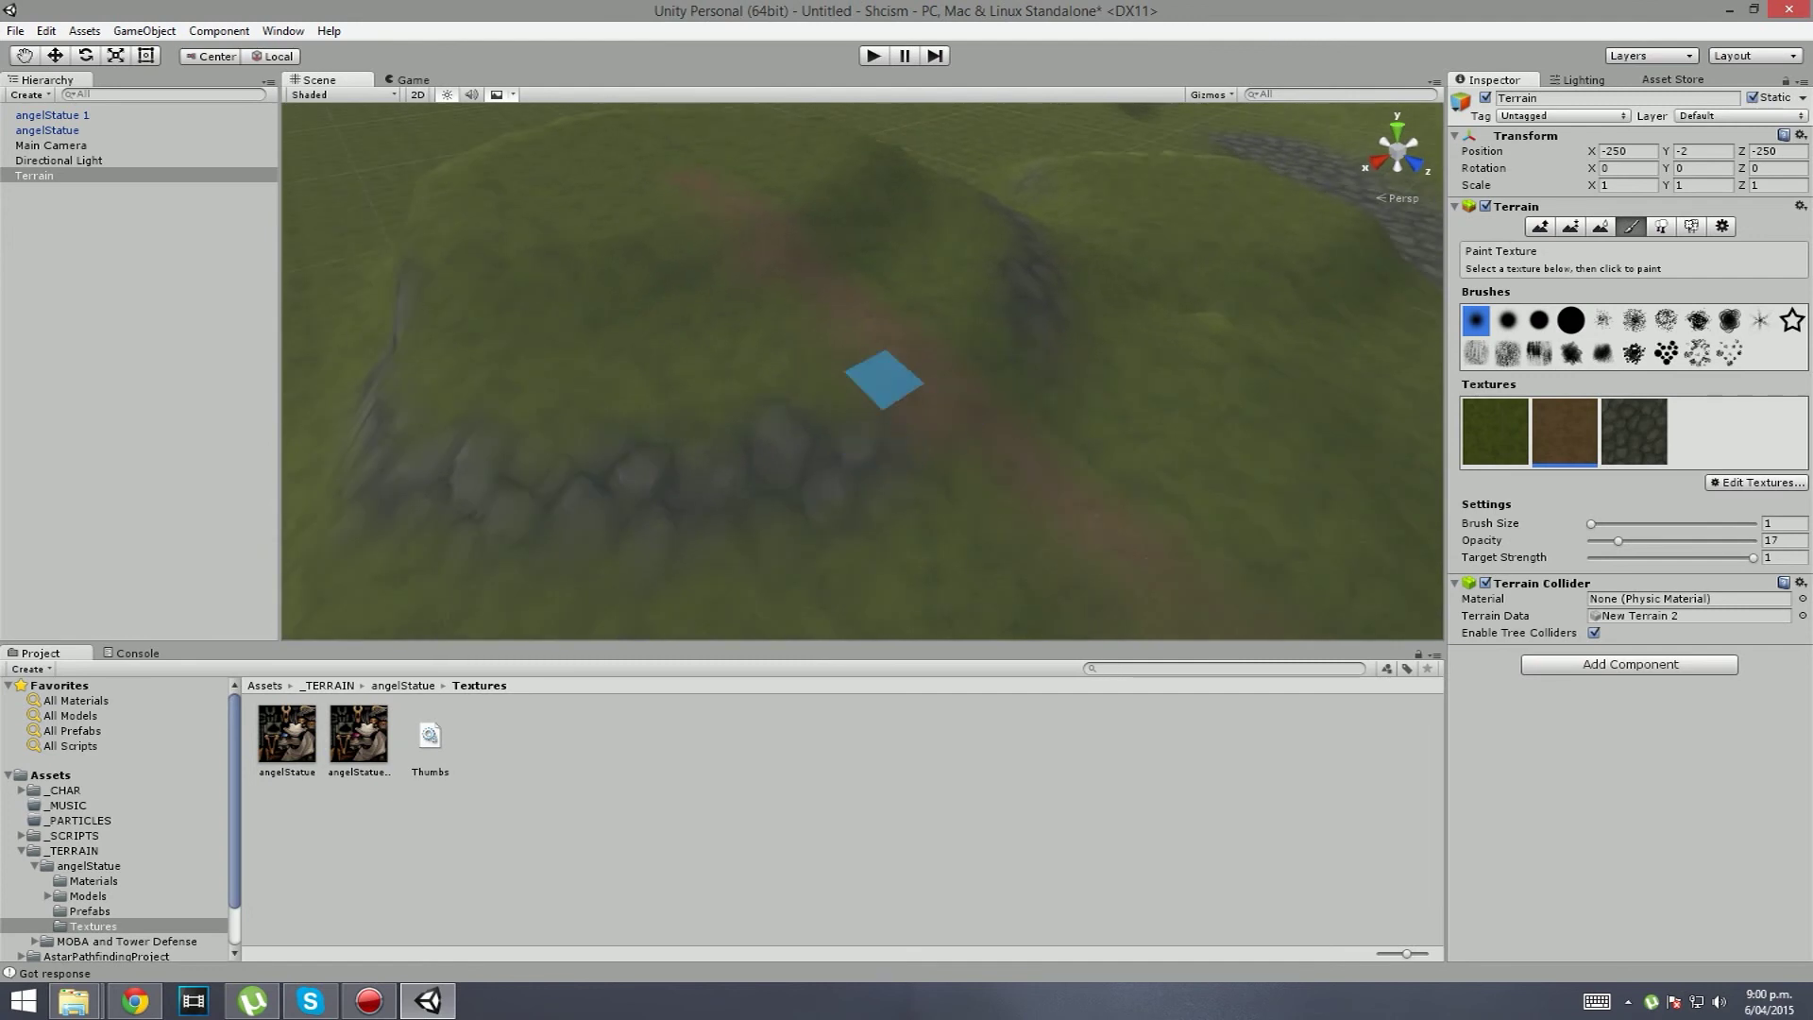
# Step: List all project models and place Block2 on the hill beside the dirt path at the end of the stone edging
pyautogui.click(71, 716)
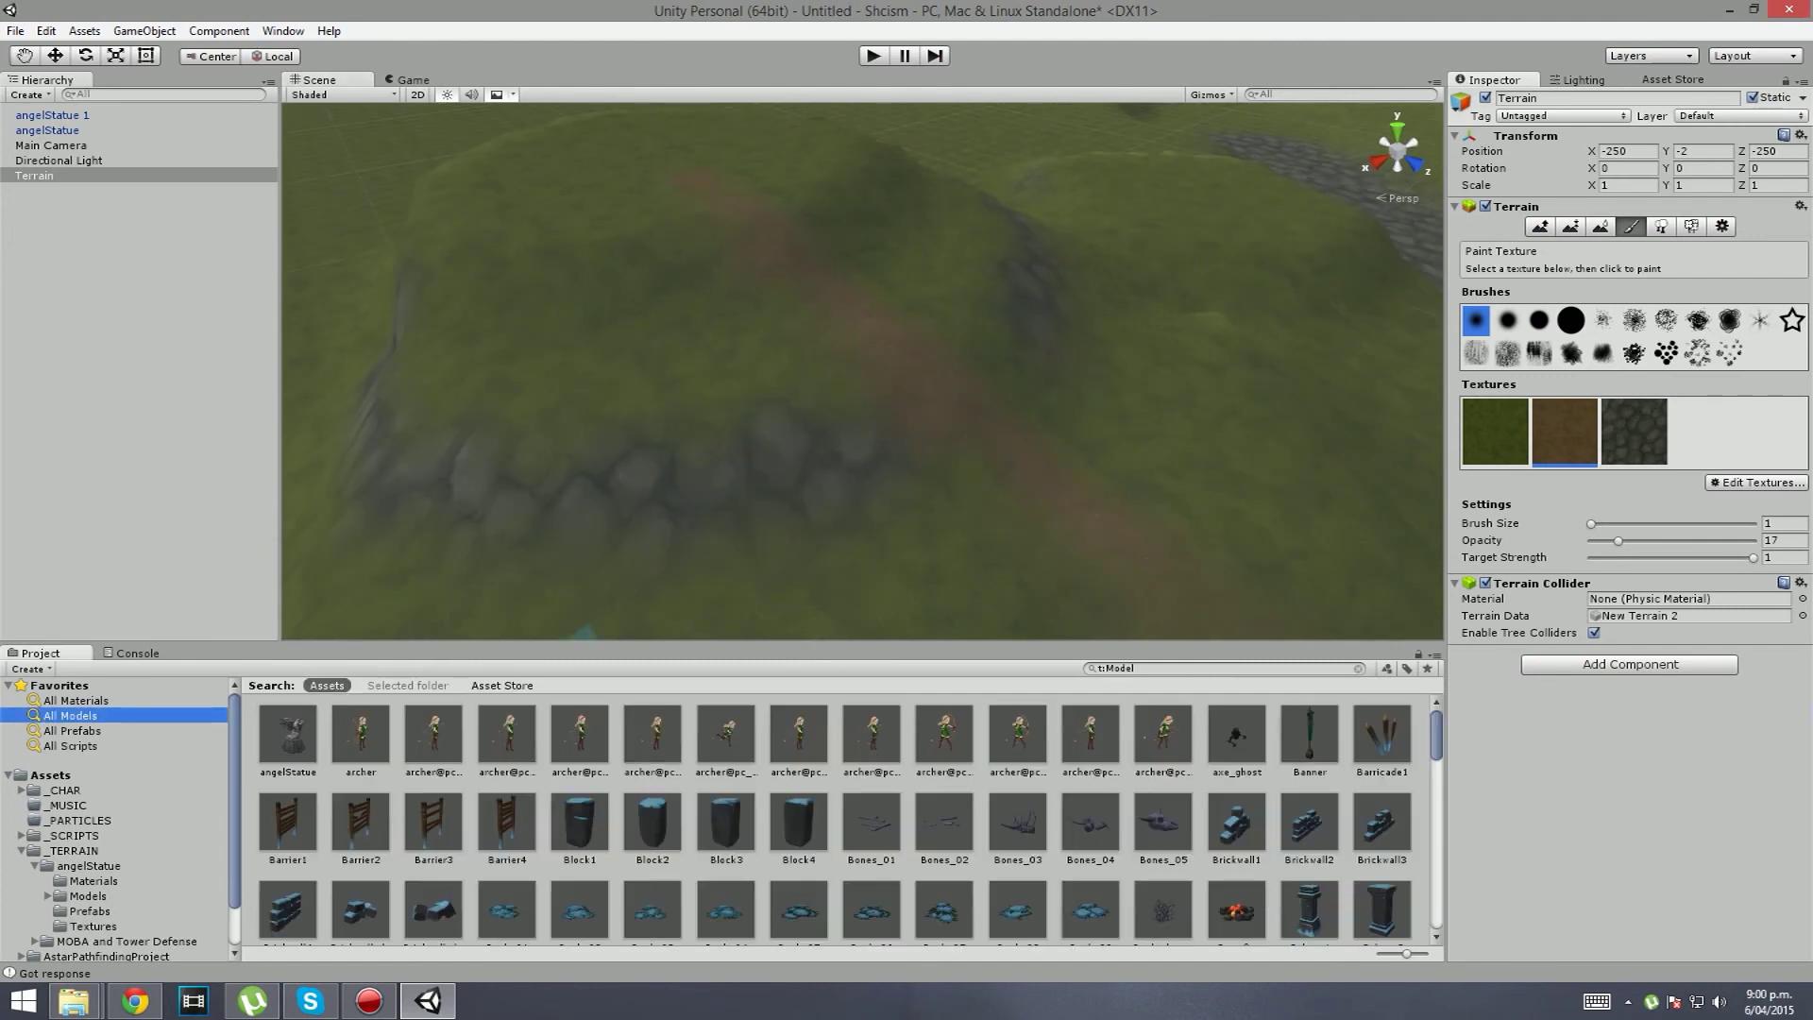
pyautogui.moveTo(698, 636); pyautogui.dragTo(874, 435)
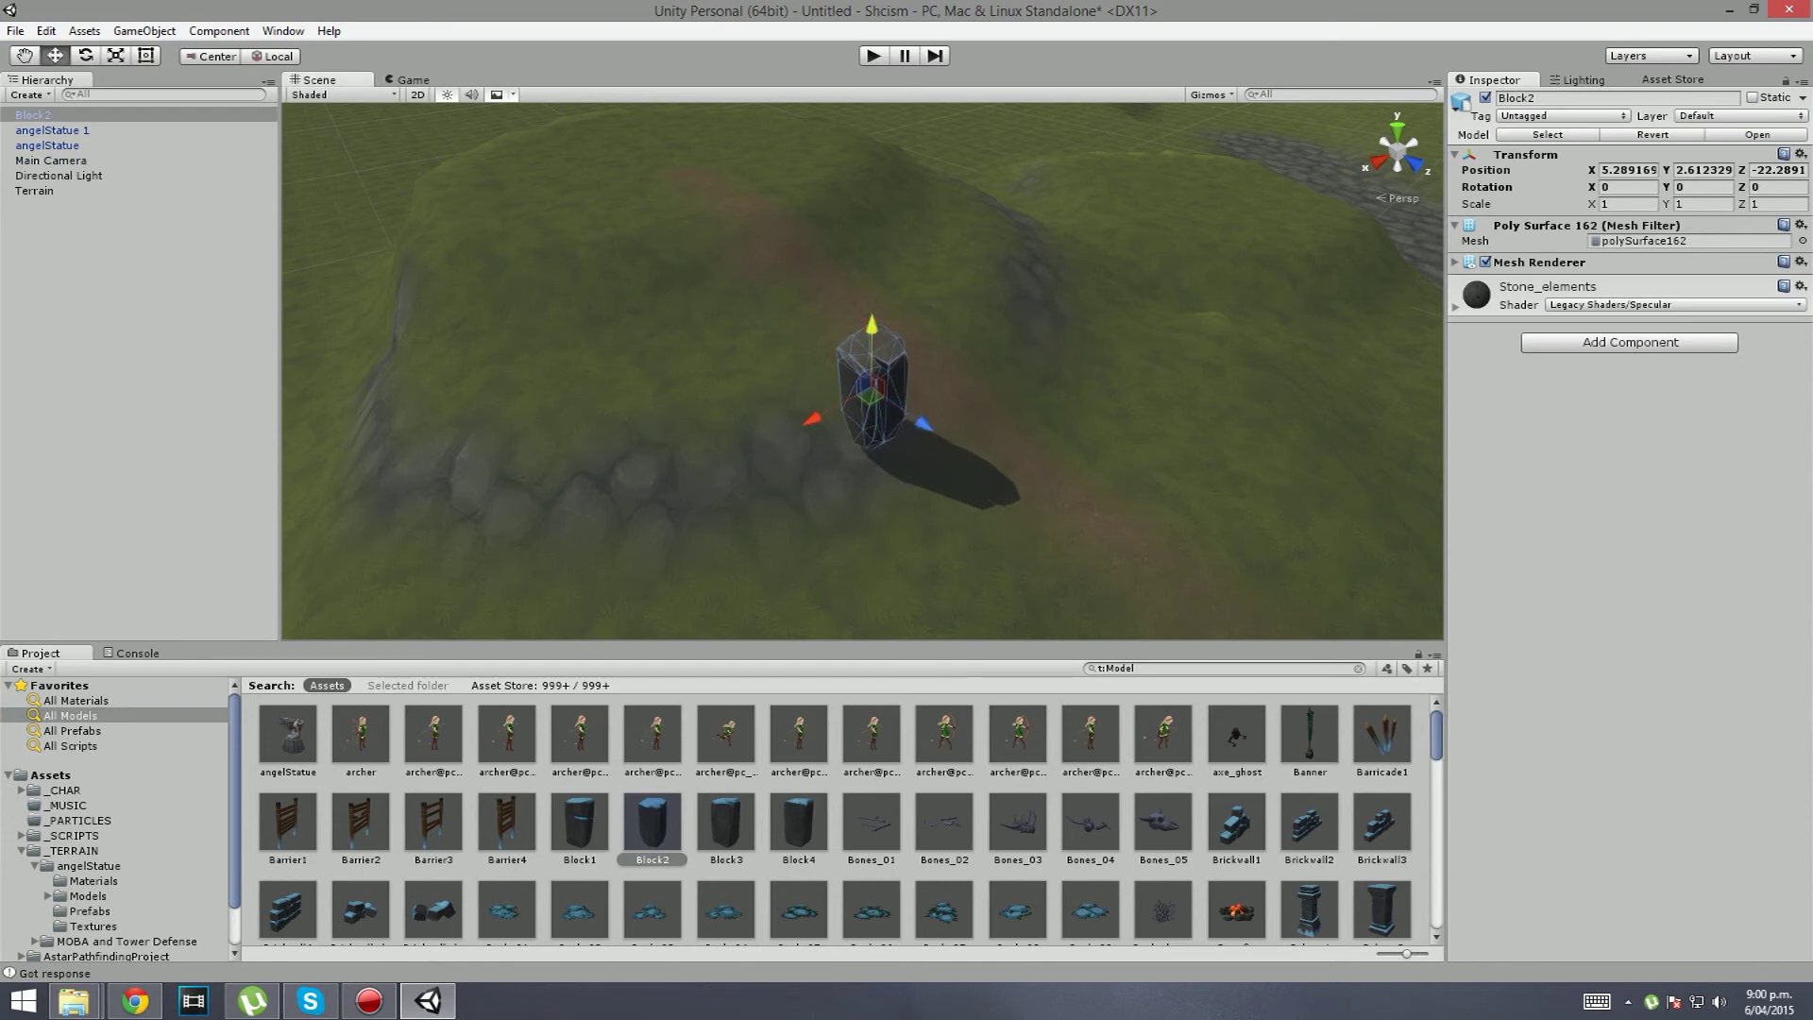
# Step: Lower Block2 into the ground to a height of about 1.77 and scale it to 2 on all three axes
pyautogui.moveTo(870, 373); pyautogui.dragTo(581, 373, button='right')
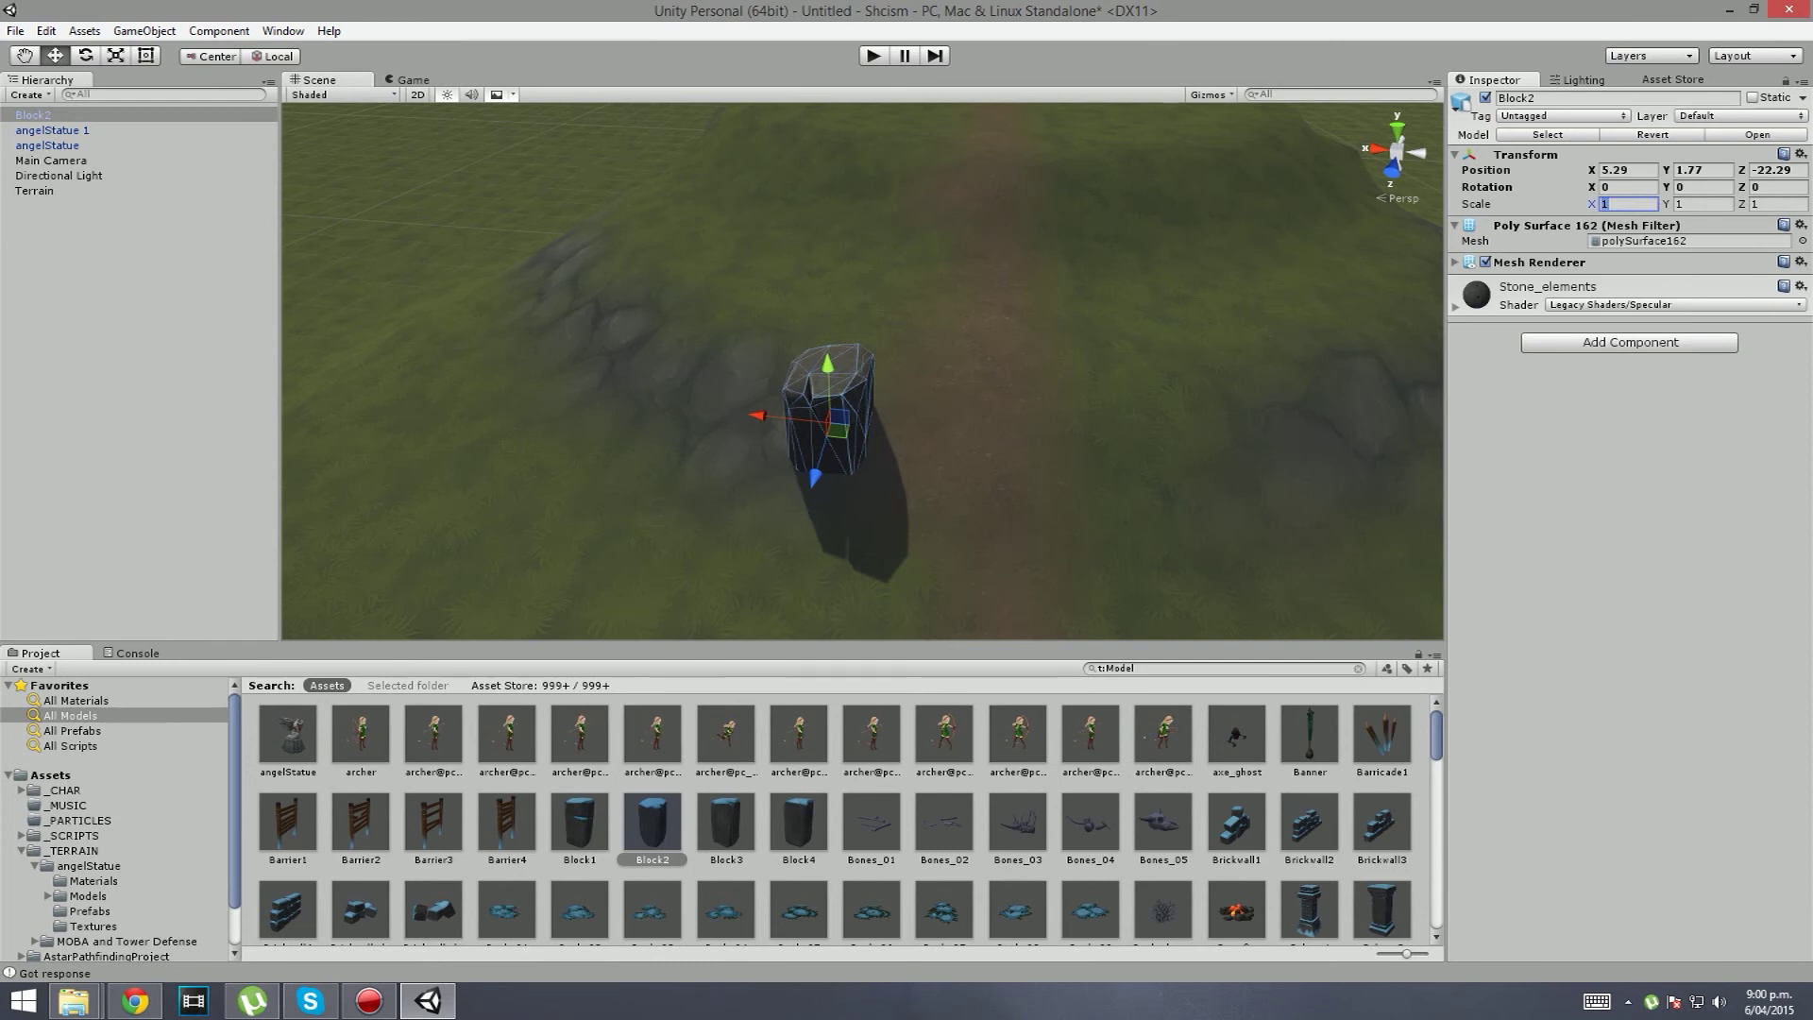
pyautogui.write('2')
pyautogui.press('Tab')
pyautogui.write('2')
pyautogui.press('Tab')
pyautogui.write('2')
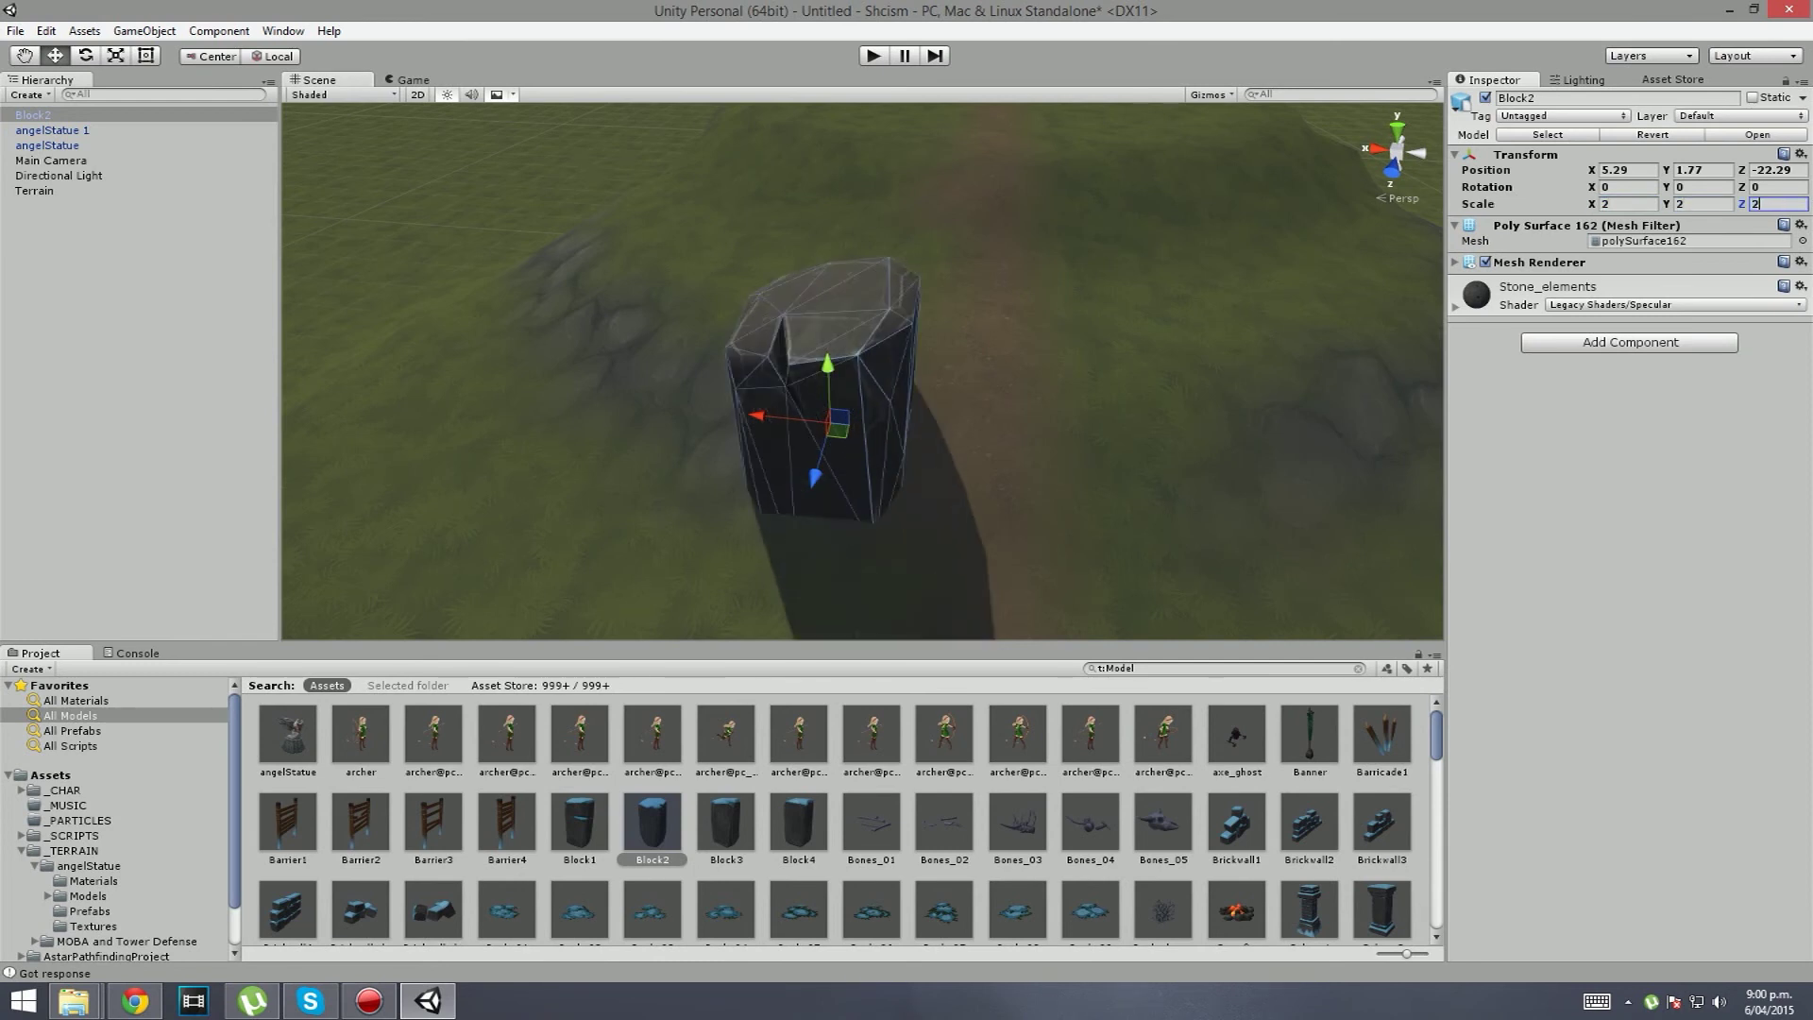
# Step: Duplicate the scaled block, place the copy against the original at the stone edging and rotate it to about 113.6 degrees around Y
pyautogui.moveTo(831, 387); pyautogui.dragTo(1029, 369, button='right')
pyautogui.moveTo(901, 472); pyautogui.dragTo(781, 514)
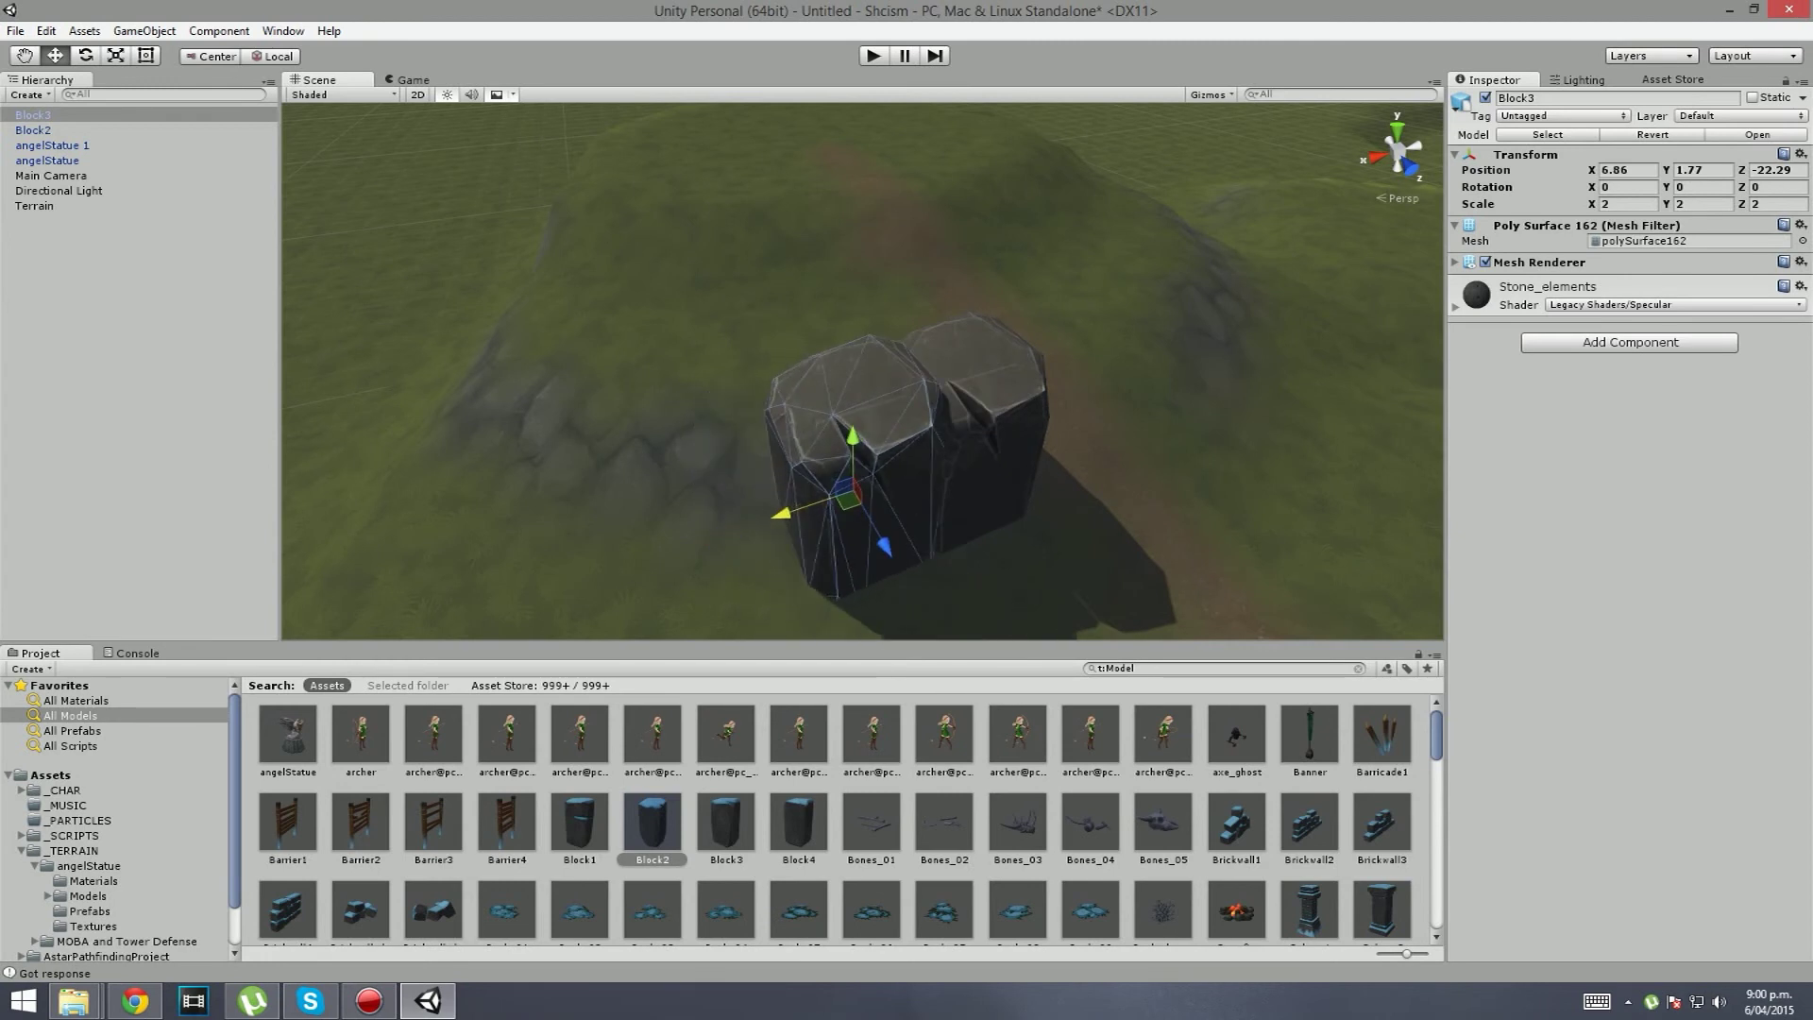
pyautogui.moveTo(883, 546); pyautogui.dragTo(853, 493)
pyautogui.moveTo(1667, 187); pyautogui.dragTo(1756, 187)
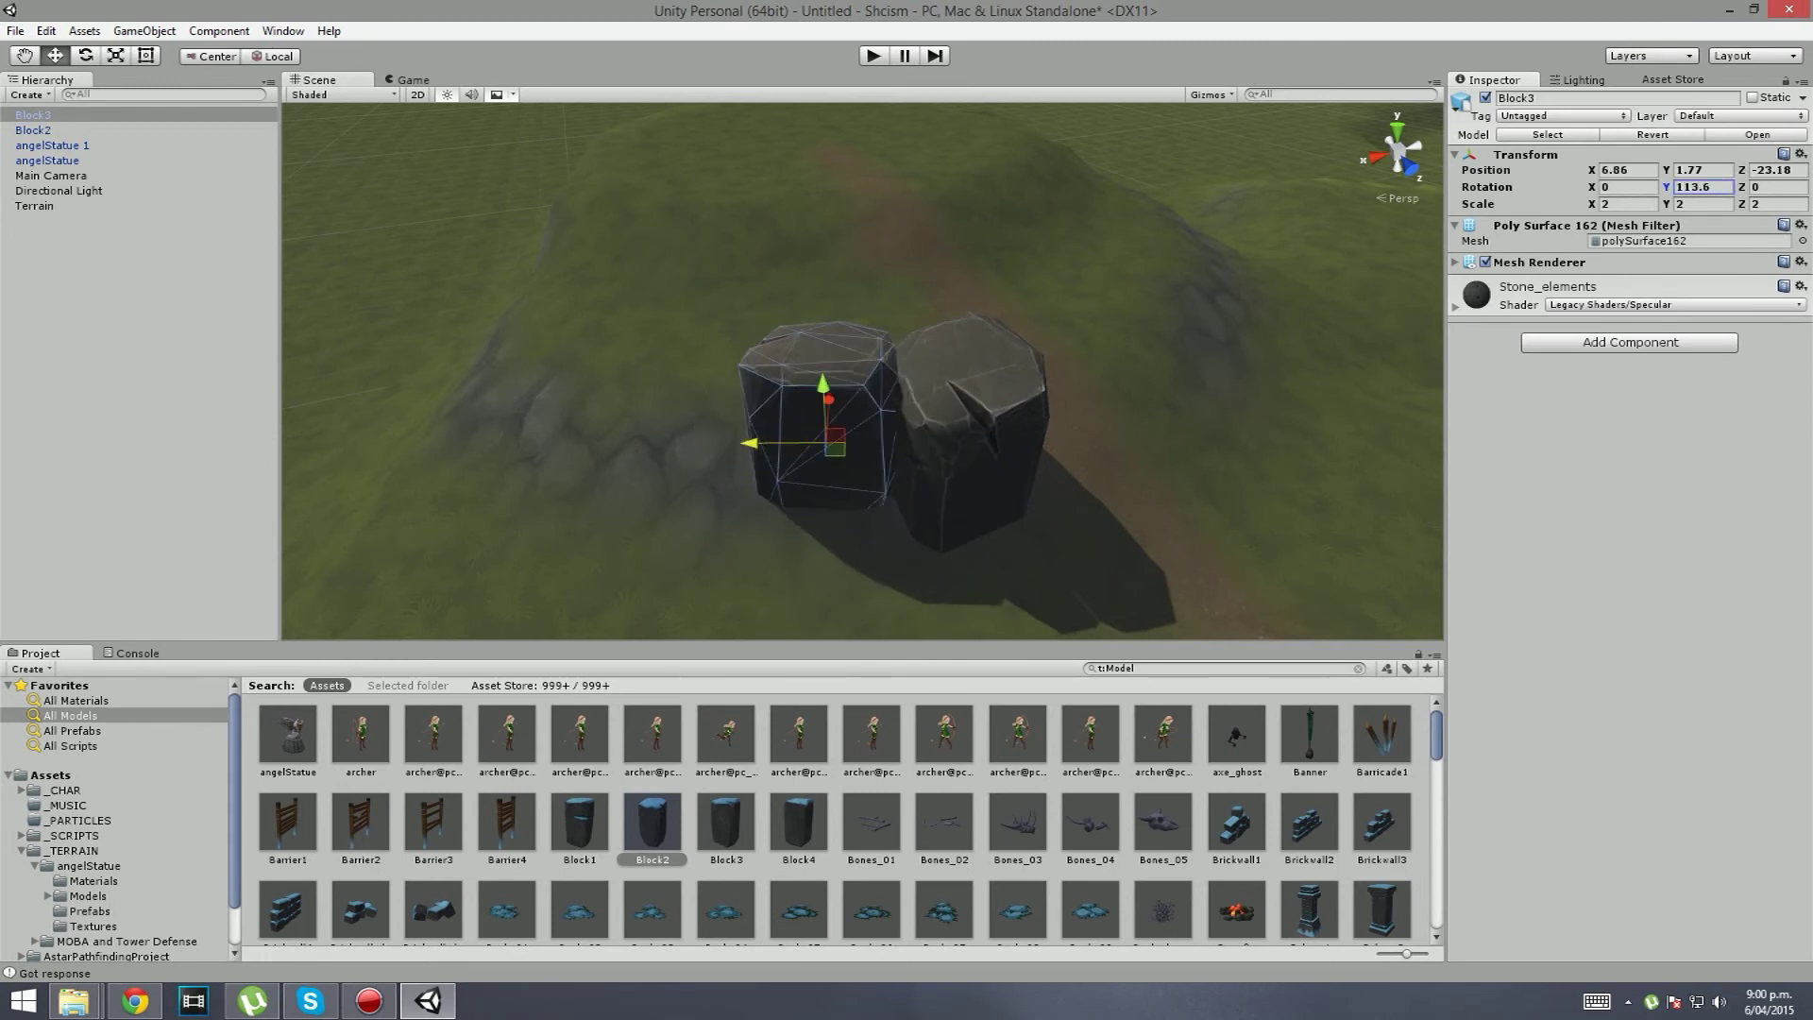
pyautogui.moveTo(850, 377); pyautogui.dragTo(888, 189, button='right')
pyautogui.click(864, 151)
# Step: Find the crystals among the project models and place Crystal4 on the hilltop at the end of the dirt path
pyautogui.moveTo(864, 284); pyautogui.dragTo(1086, 425, button='right')
pyautogui.moveTo(878, 397); pyautogui.dragTo(850, 264, button='right')
pyautogui.moveTo(850, 359); pyautogui.dragTo(854, 392, button='right')
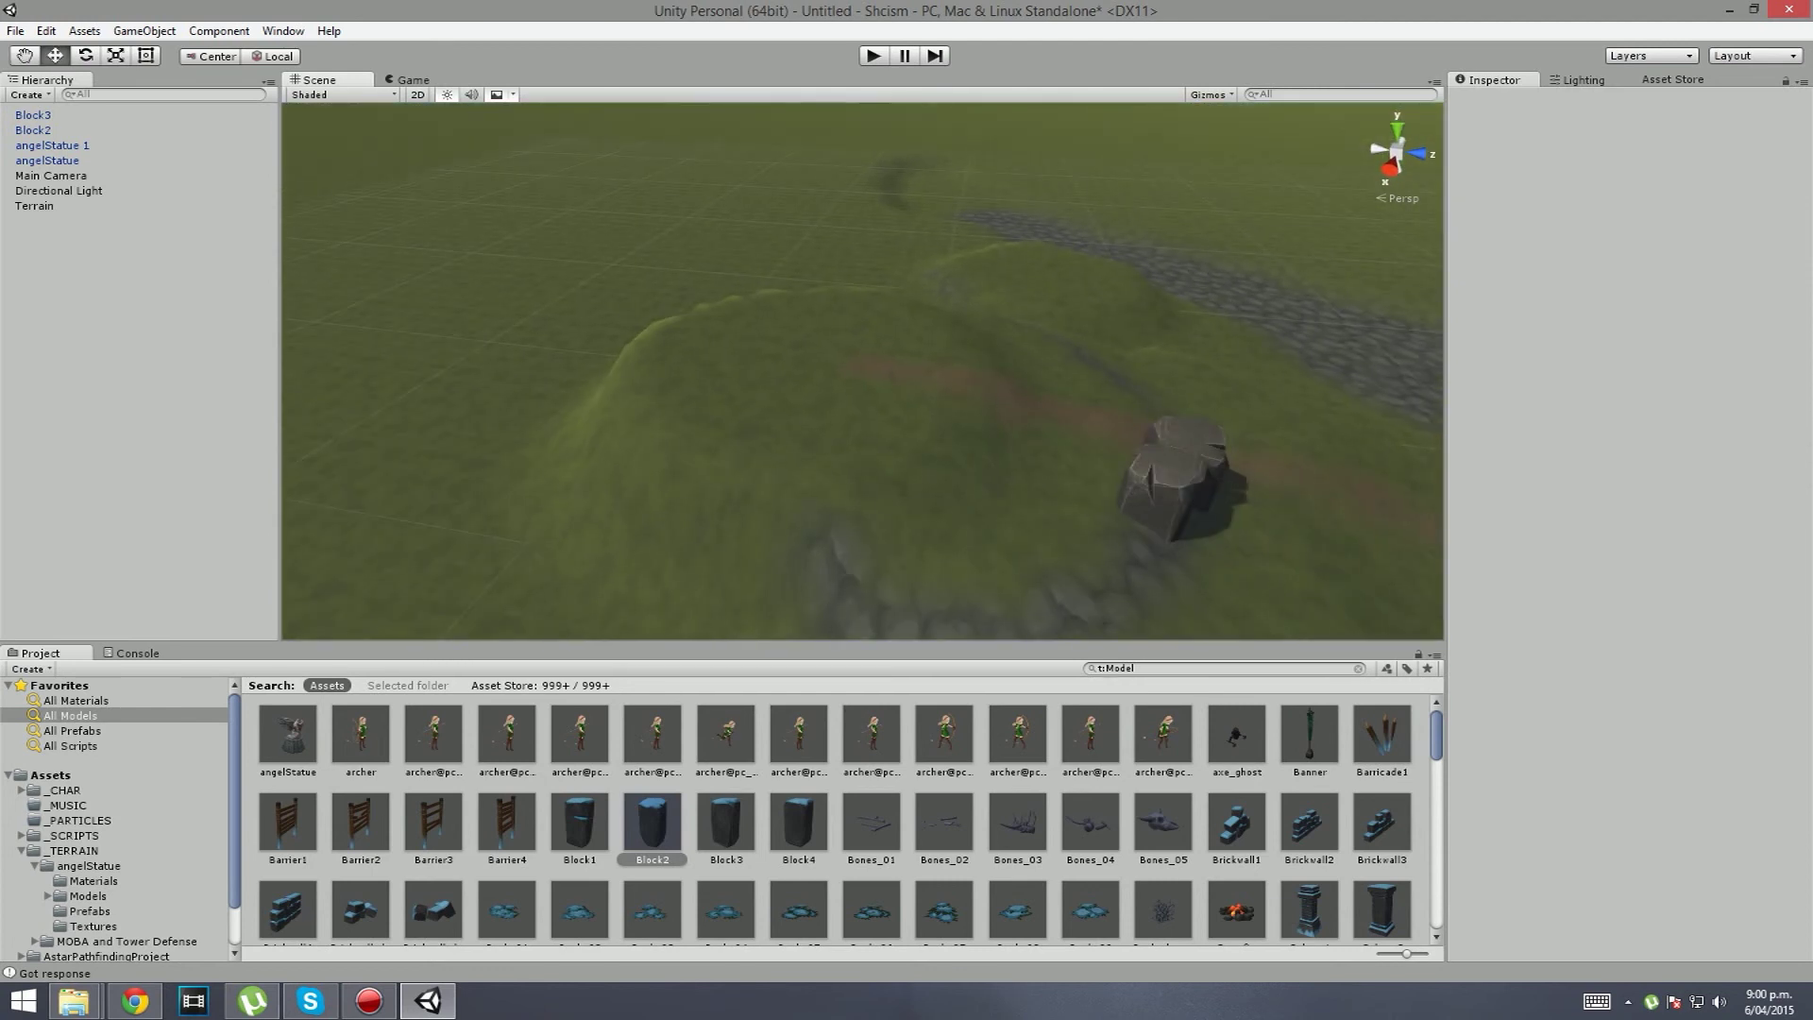
pyautogui.scroll(-6, 840, 821)
pyautogui.scroll(2, 845, 821)
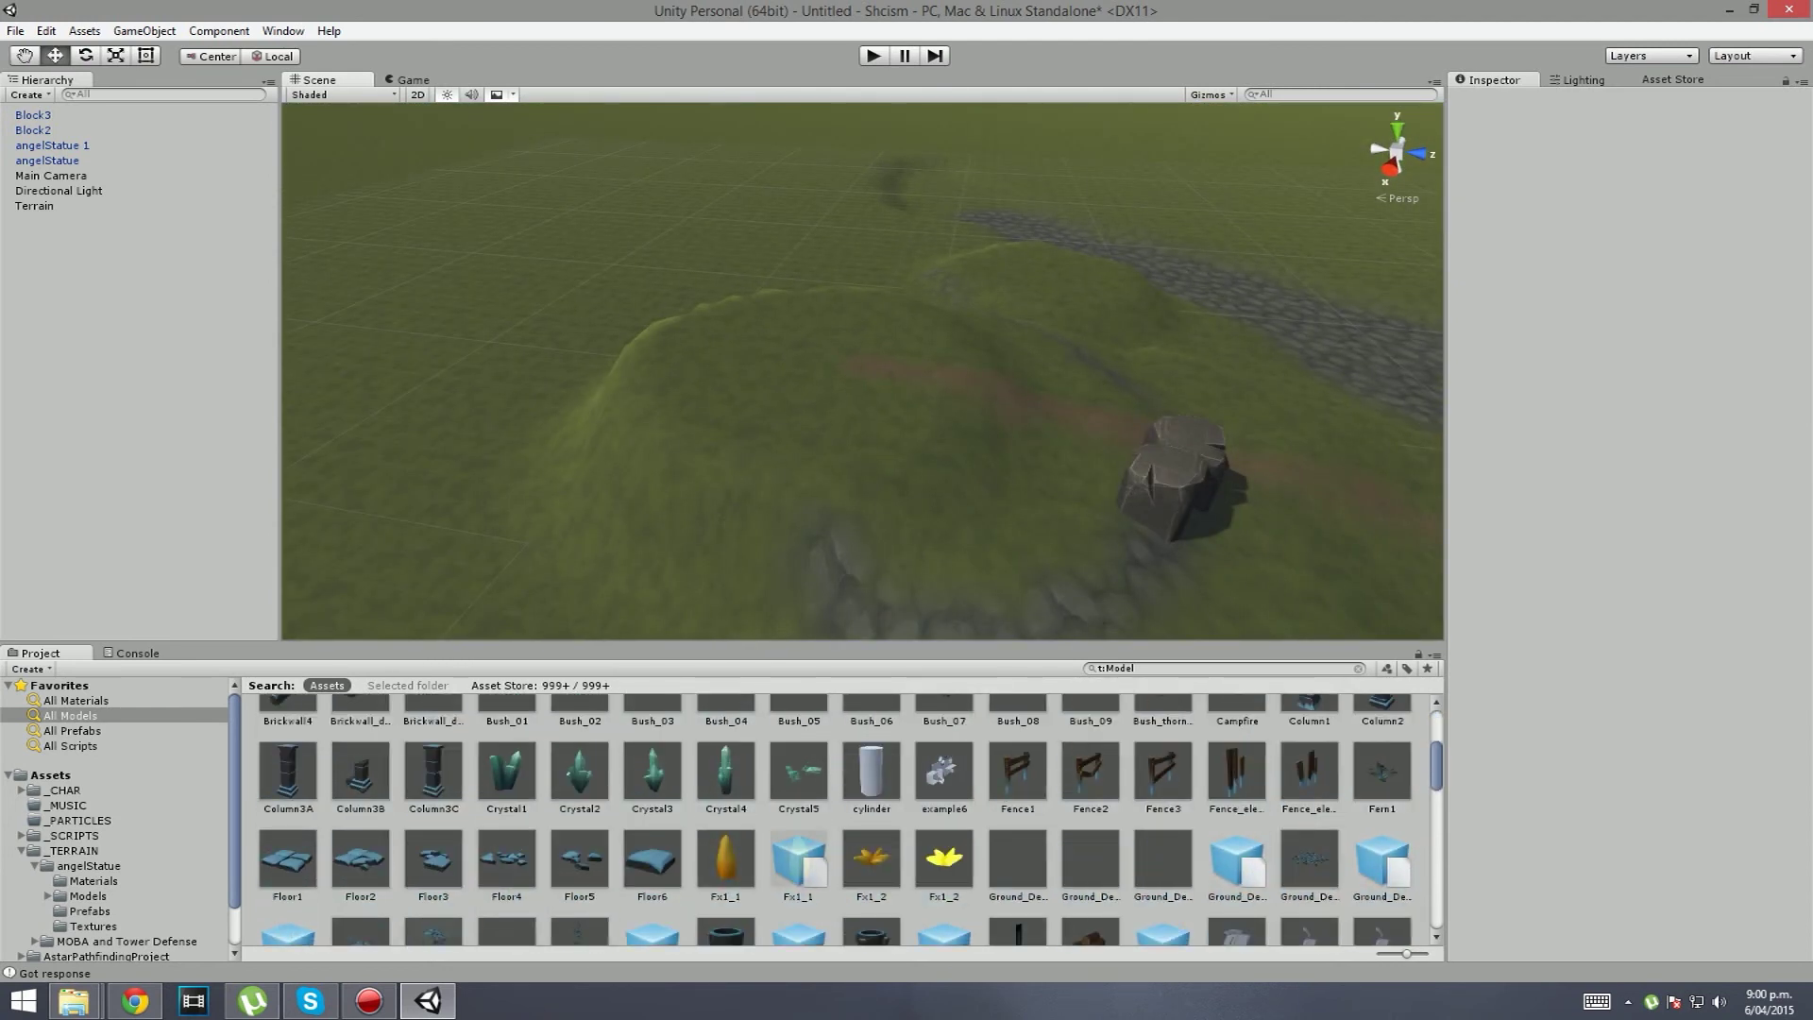
pyautogui.press('w')
pyautogui.moveTo(850, 377)
pyautogui.mouseDown(button='right')
pyautogui.moveTo(841, 326)
pyautogui.moveTo(842, 383)
pyautogui.mouseUp(button='right')
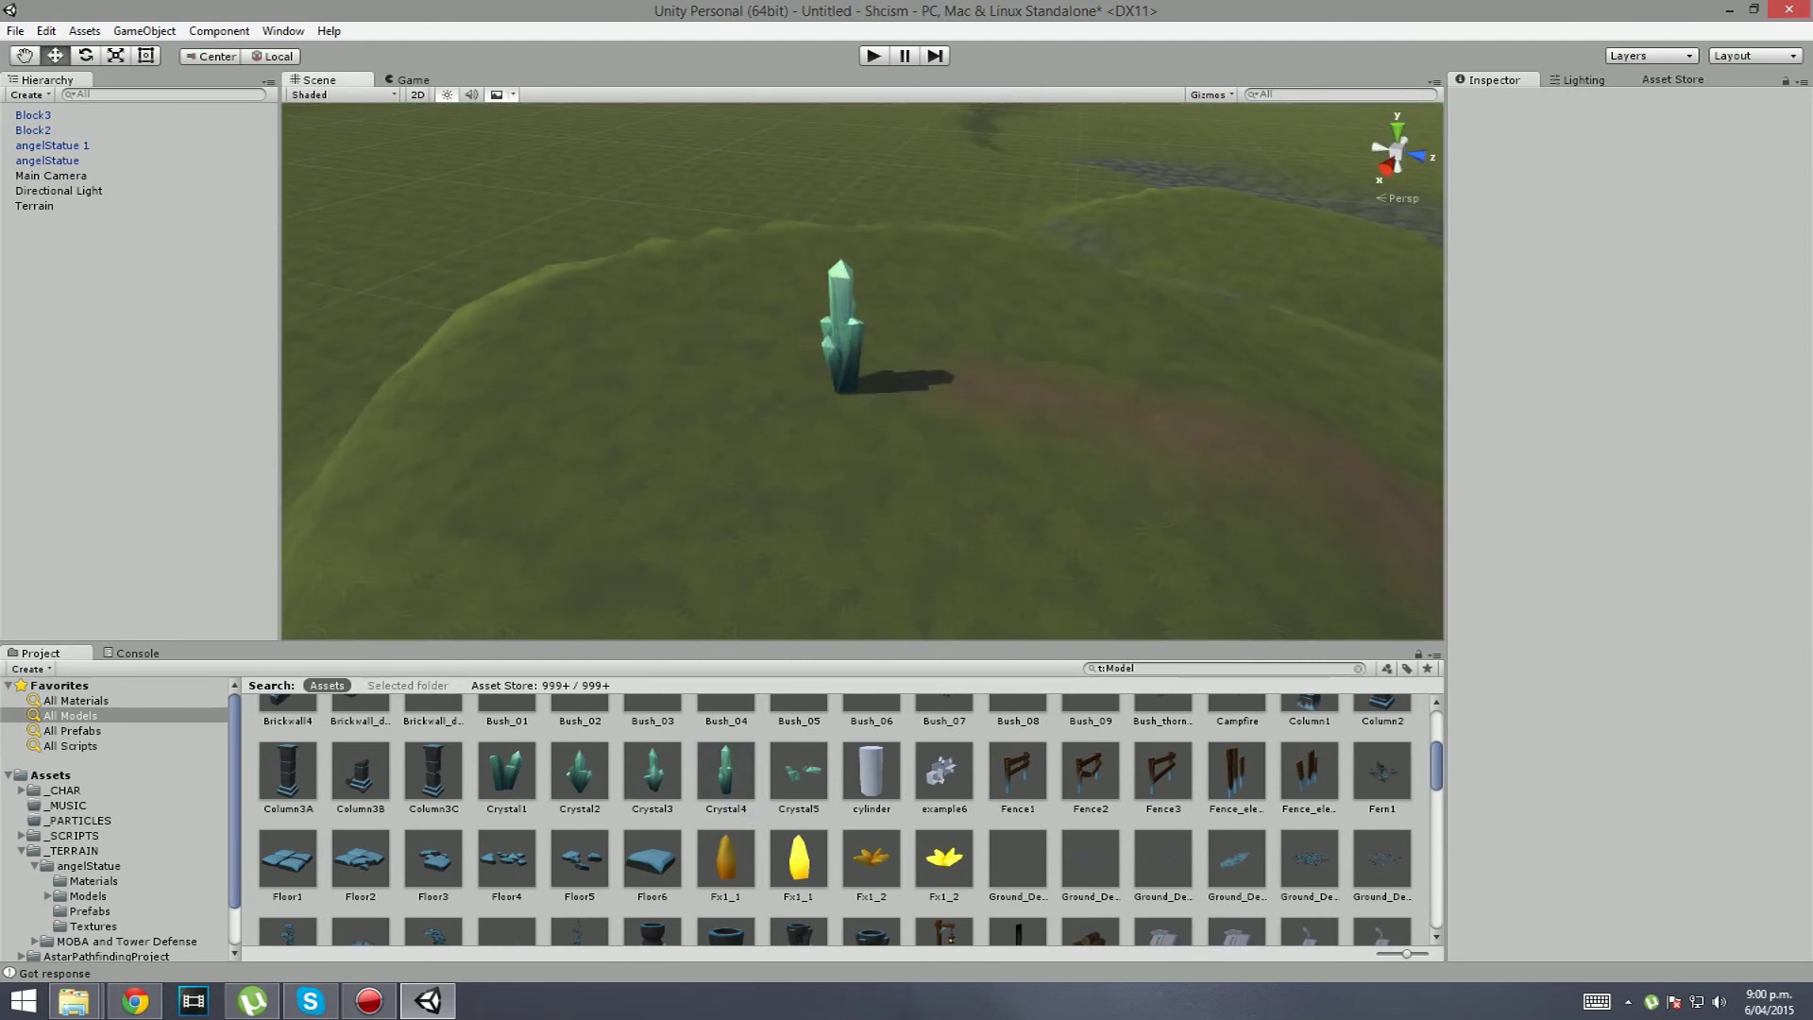
pyautogui.moveTo(841, 389); pyautogui.dragTo(840, 389)
pyautogui.press('s')
pyautogui.moveTo(840, 389); pyautogui.dragTo(666, 420, button='right')
pyautogui.click(859, 317)
# Step: Paint the cobblestone texture over the steep grassy slope of the hill, continuing the stone edging beside the crystal
pyautogui.press('w')
pyautogui.press('s')
pyautogui.press('w')
pyautogui.press('s')
pyautogui.press('w')
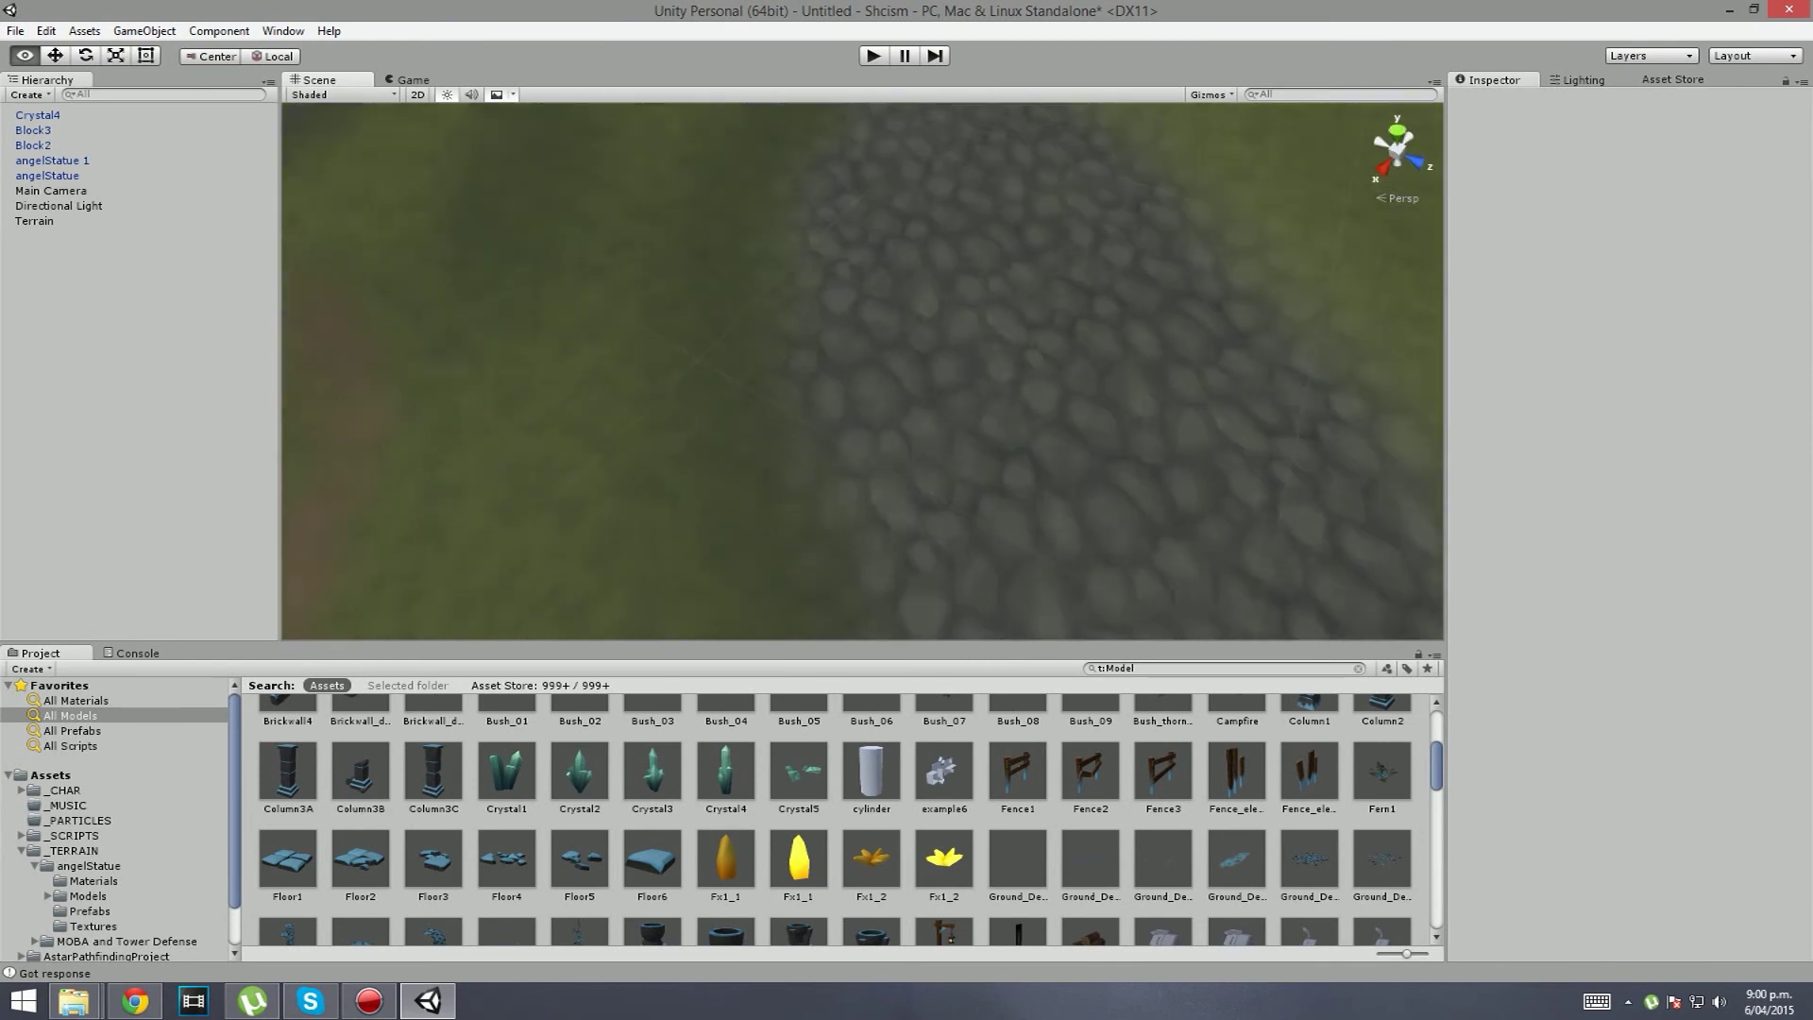
pyautogui.moveTo(708, 363); pyautogui.dragTo(784, 297, button='right')
pyautogui.press('s')
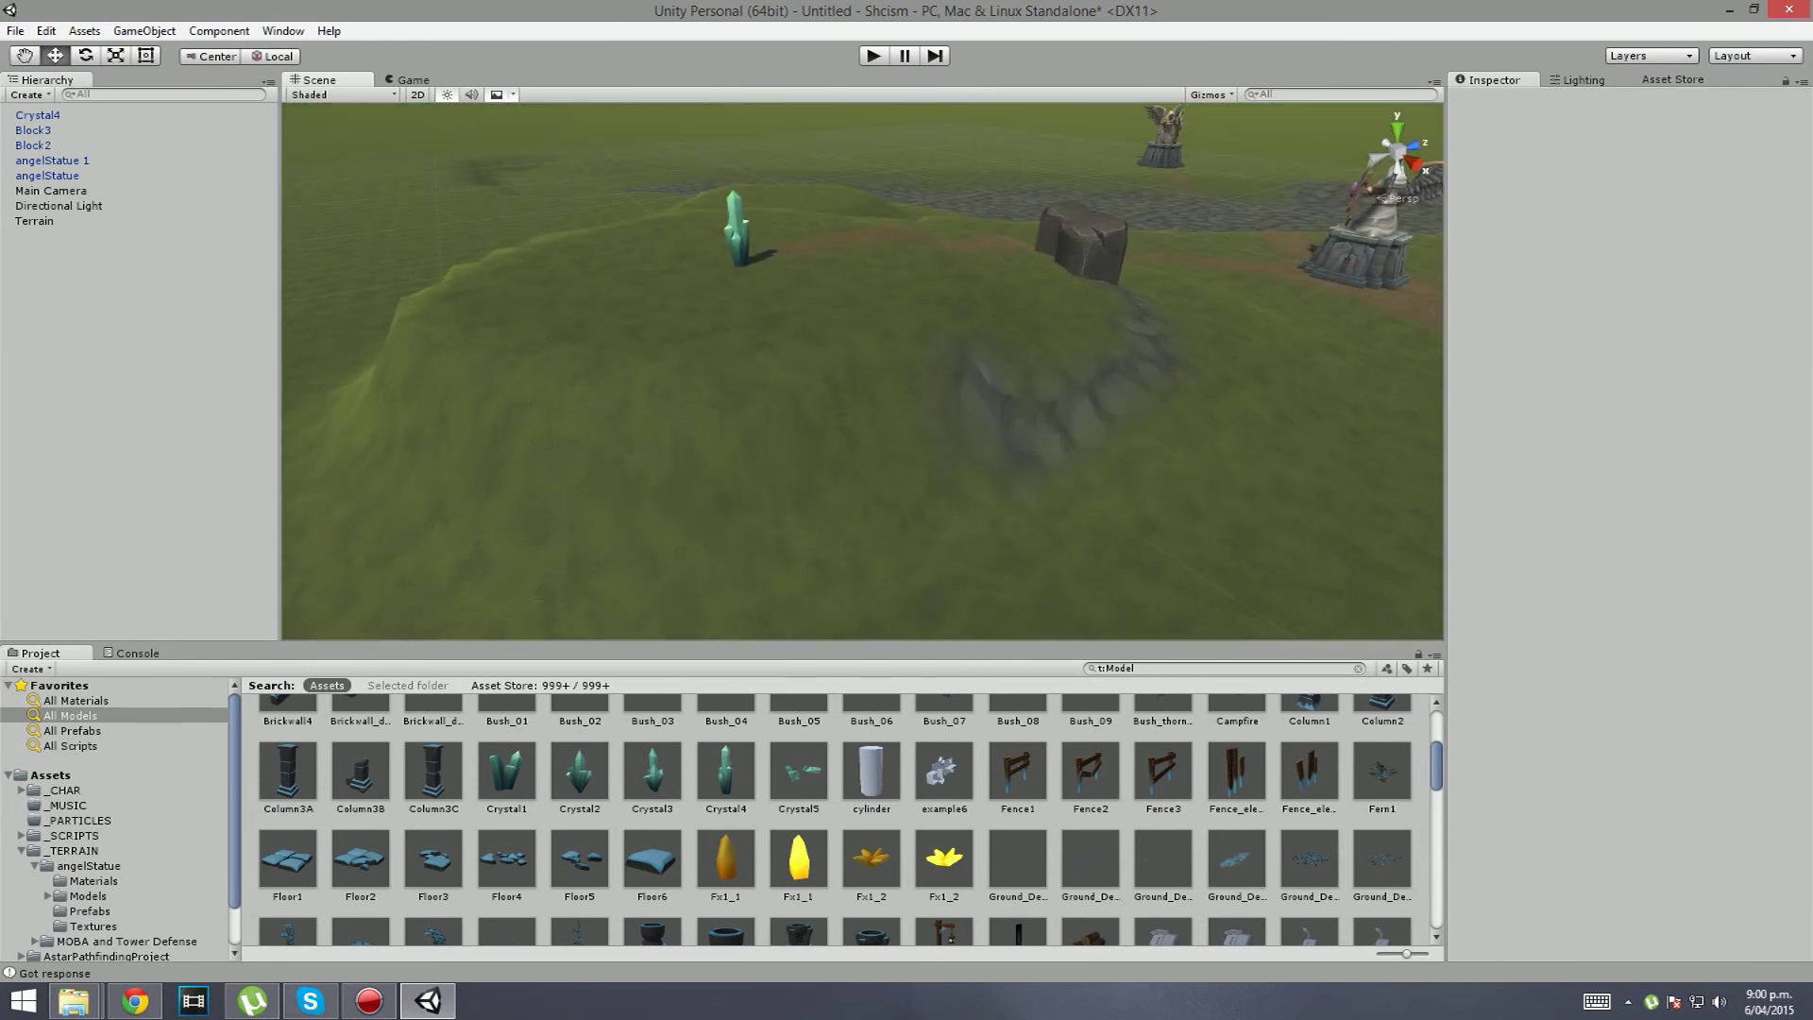
pyautogui.click(789, 312)
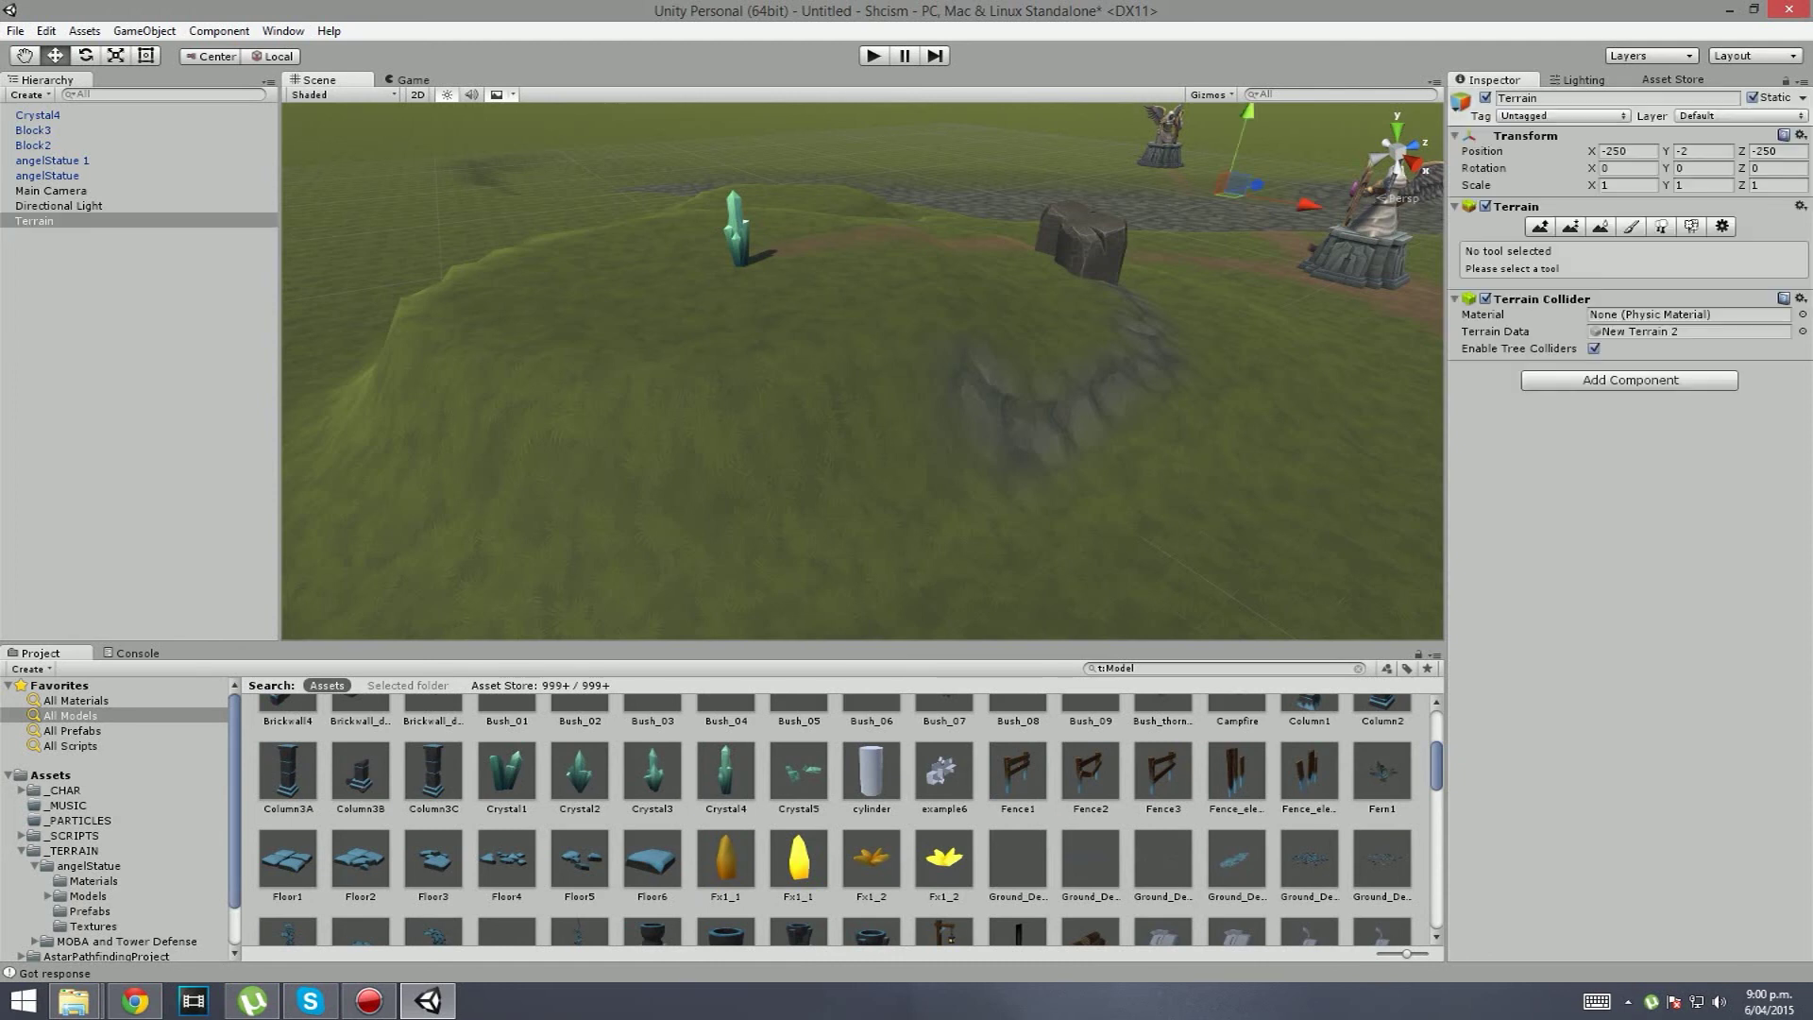
pyautogui.moveTo(803, 326); pyautogui.dragTo(648, 340, button='right')
pyautogui.click(1631, 227)
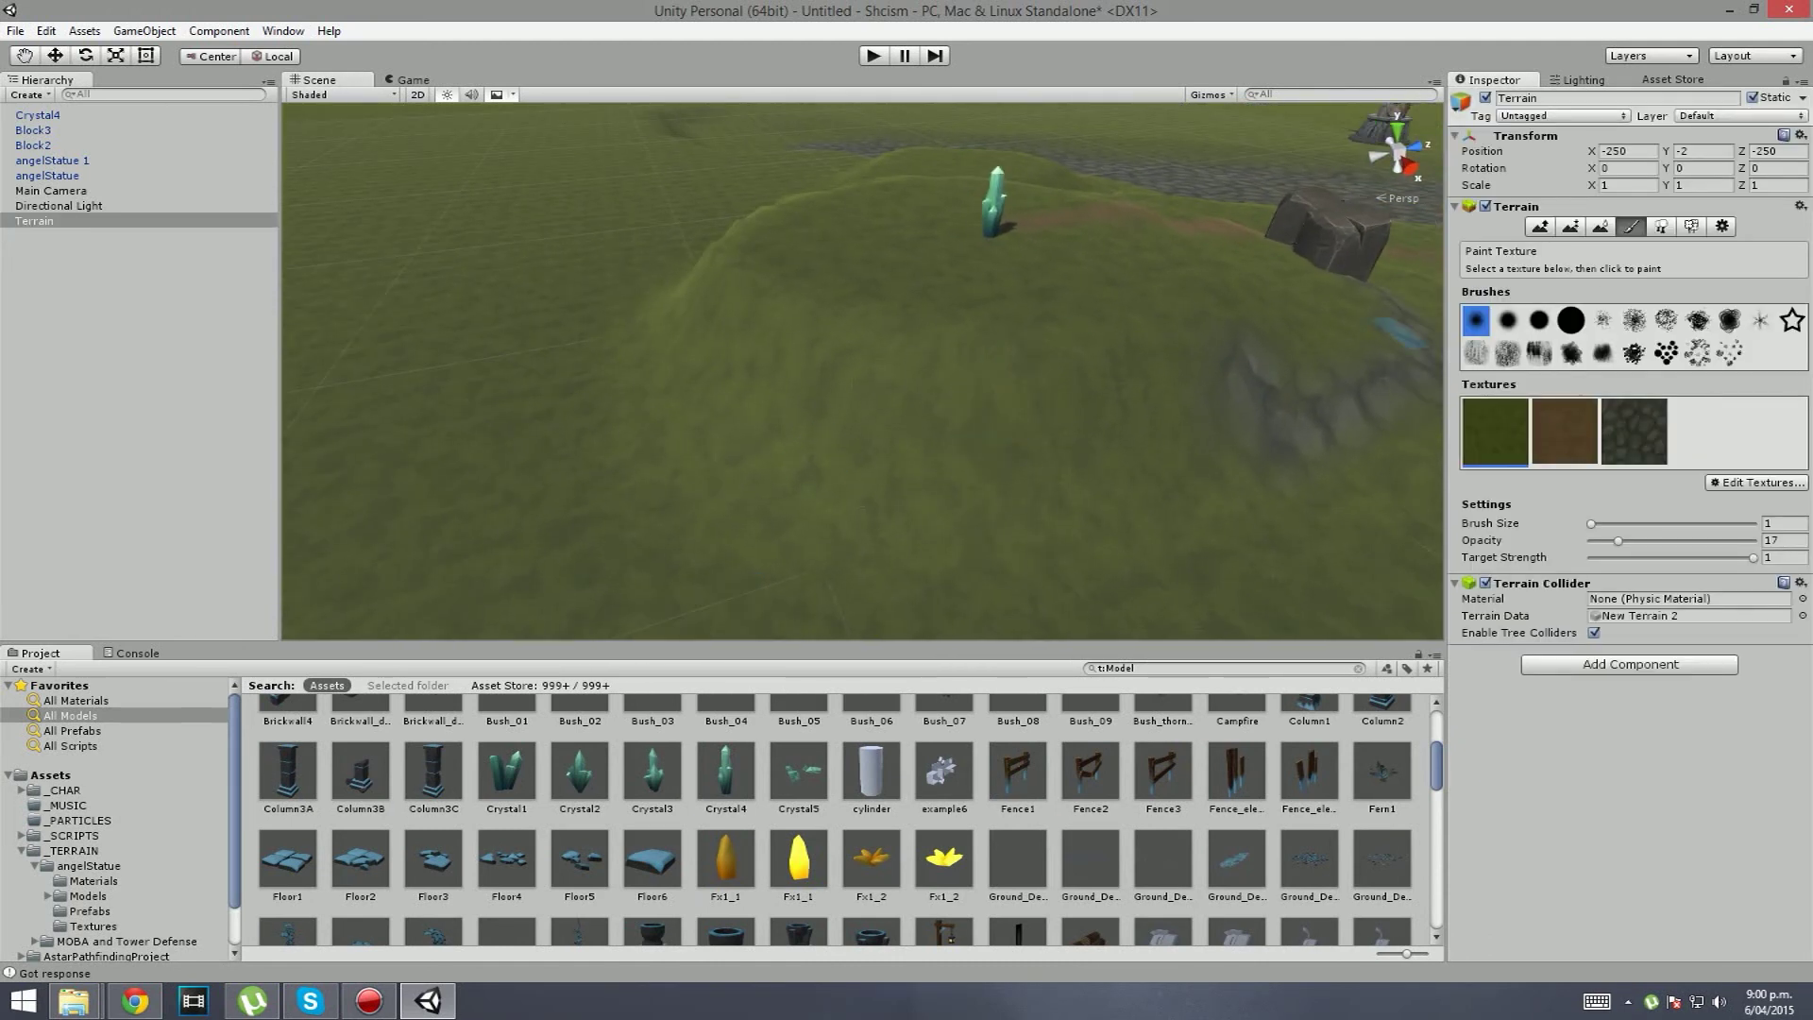
pyautogui.moveTo(1218, 383); pyautogui.dragTo(1046, 300, button='right')
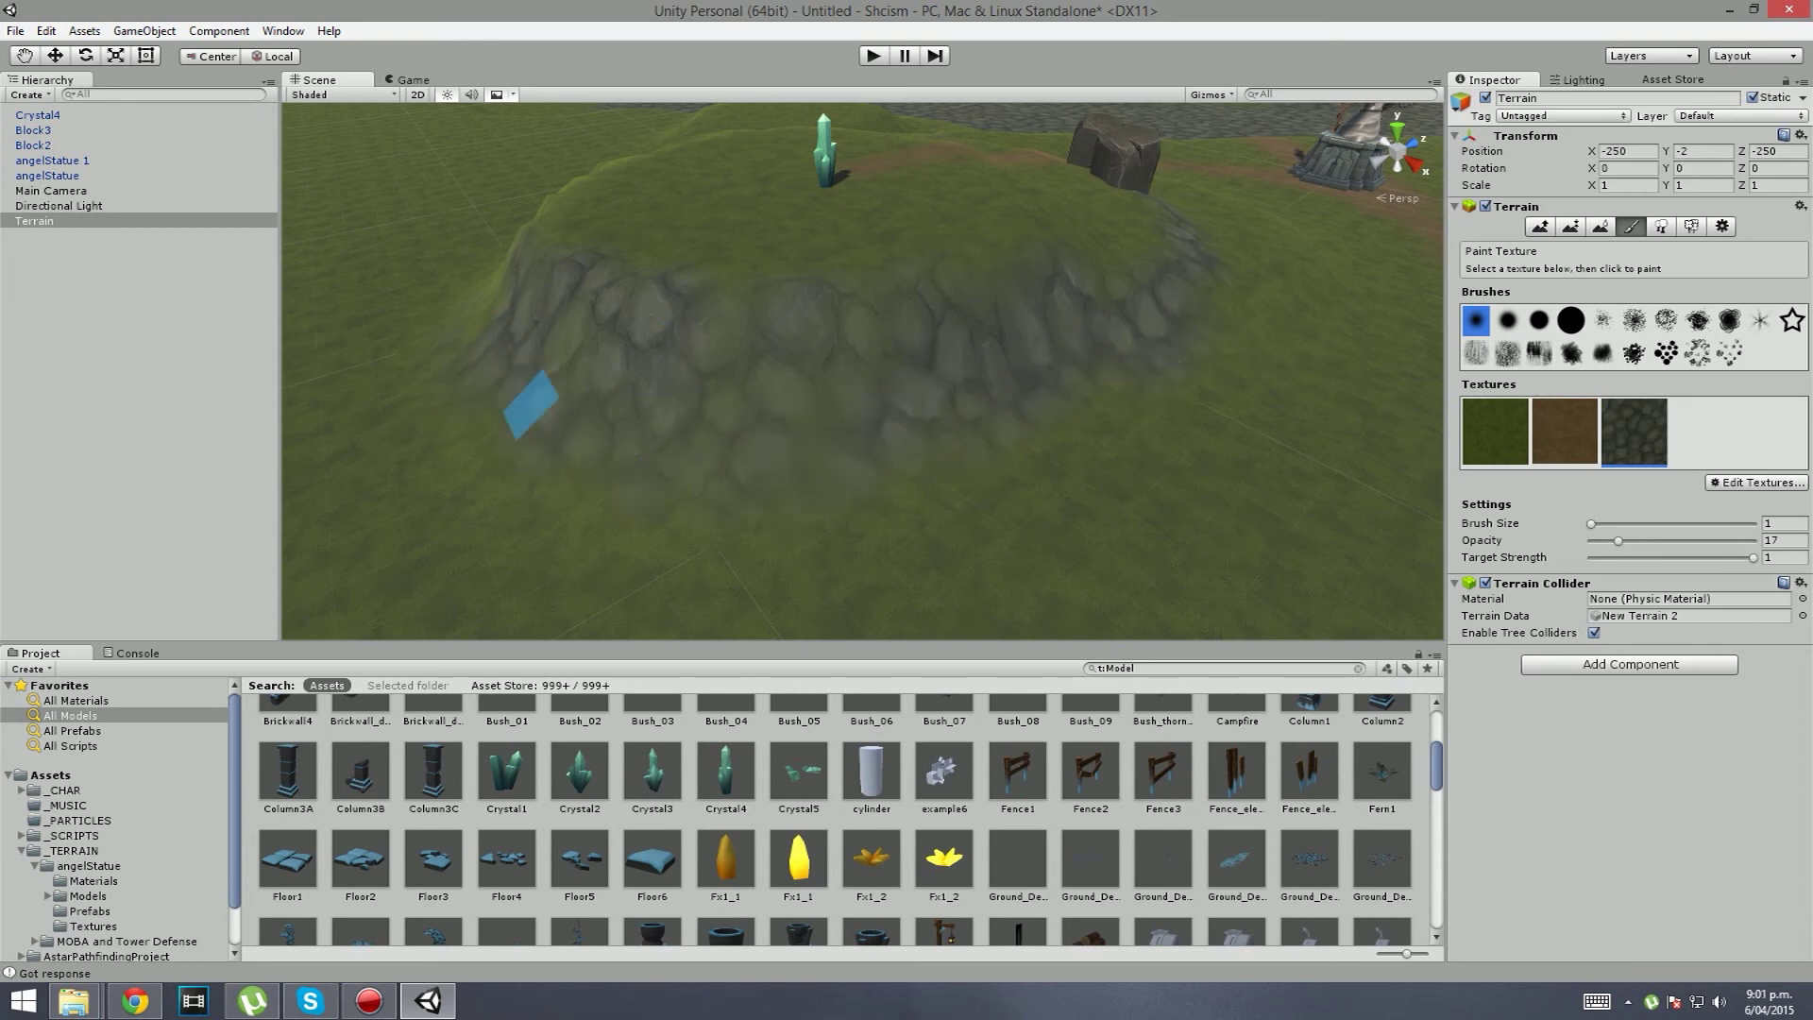
# Step: Paint the cobblestone texture along the lower slope below the two blocks, on their side of the dirt path
pyautogui.moveTo(1131, 383)
pyautogui.mouseDown(button='right')
pyautogui.moveTo(887, 385)
pyautogui.moveTo(903, 433)
pyautogui.moveTo(711, 431)
pyautogui.mouseUp(button='right')
pyautogui.press('d')
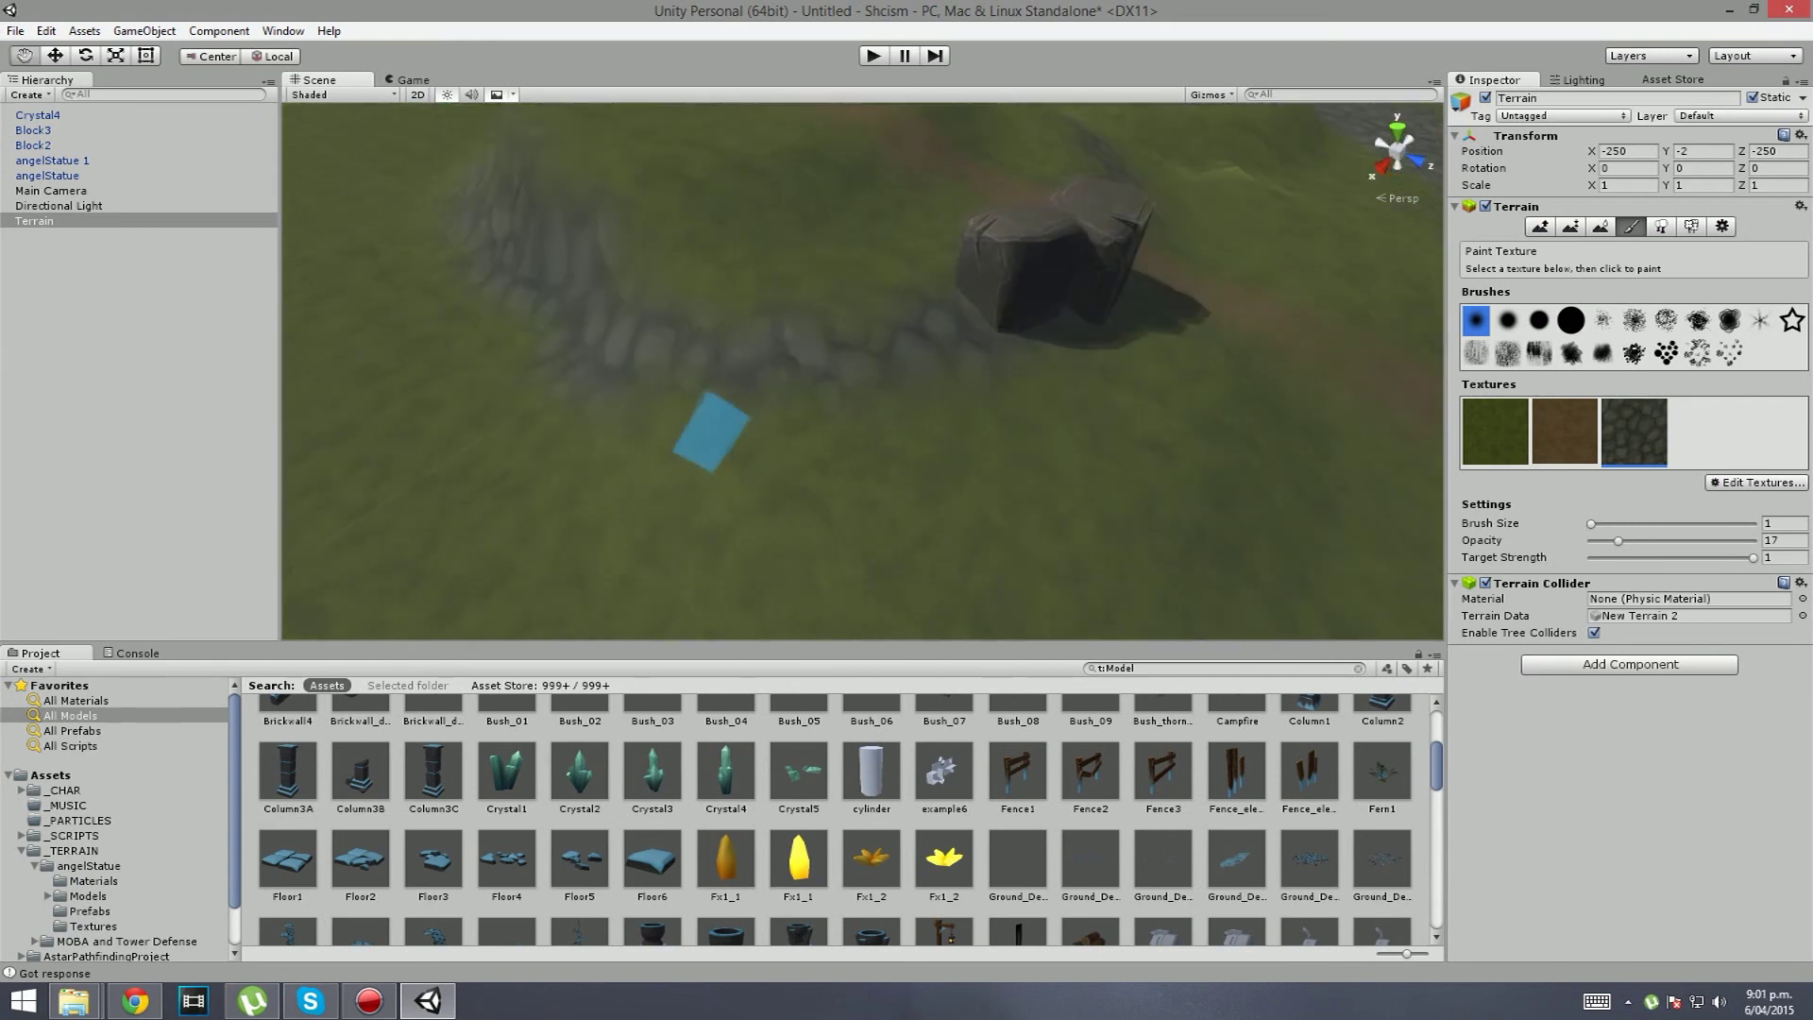
pyautogui.moveTo(971, 369); pyautogui.dragTo(930, 377, button='right')
pyautogui.press('w')
pyautogui.moveTo(937, 324); pyautogui.dragTo(875, 379)
pyautogui.click(875, 378)
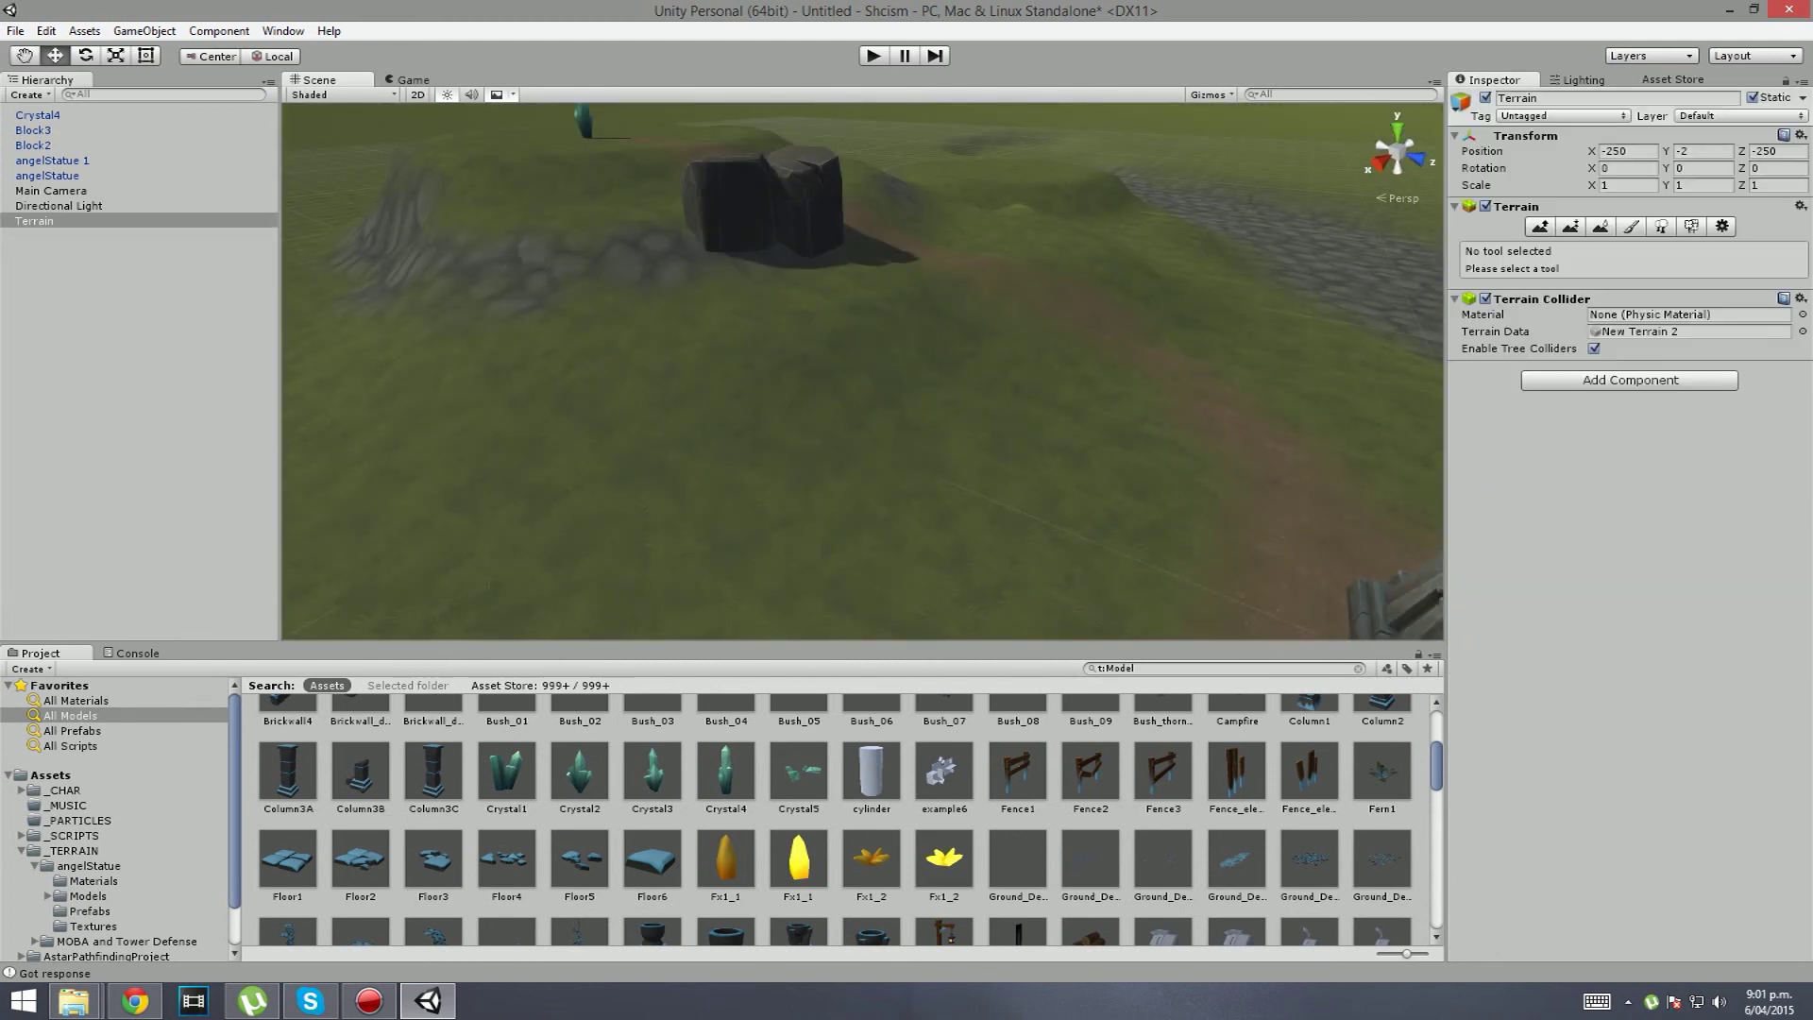
pyautogui.click(1630, 227)
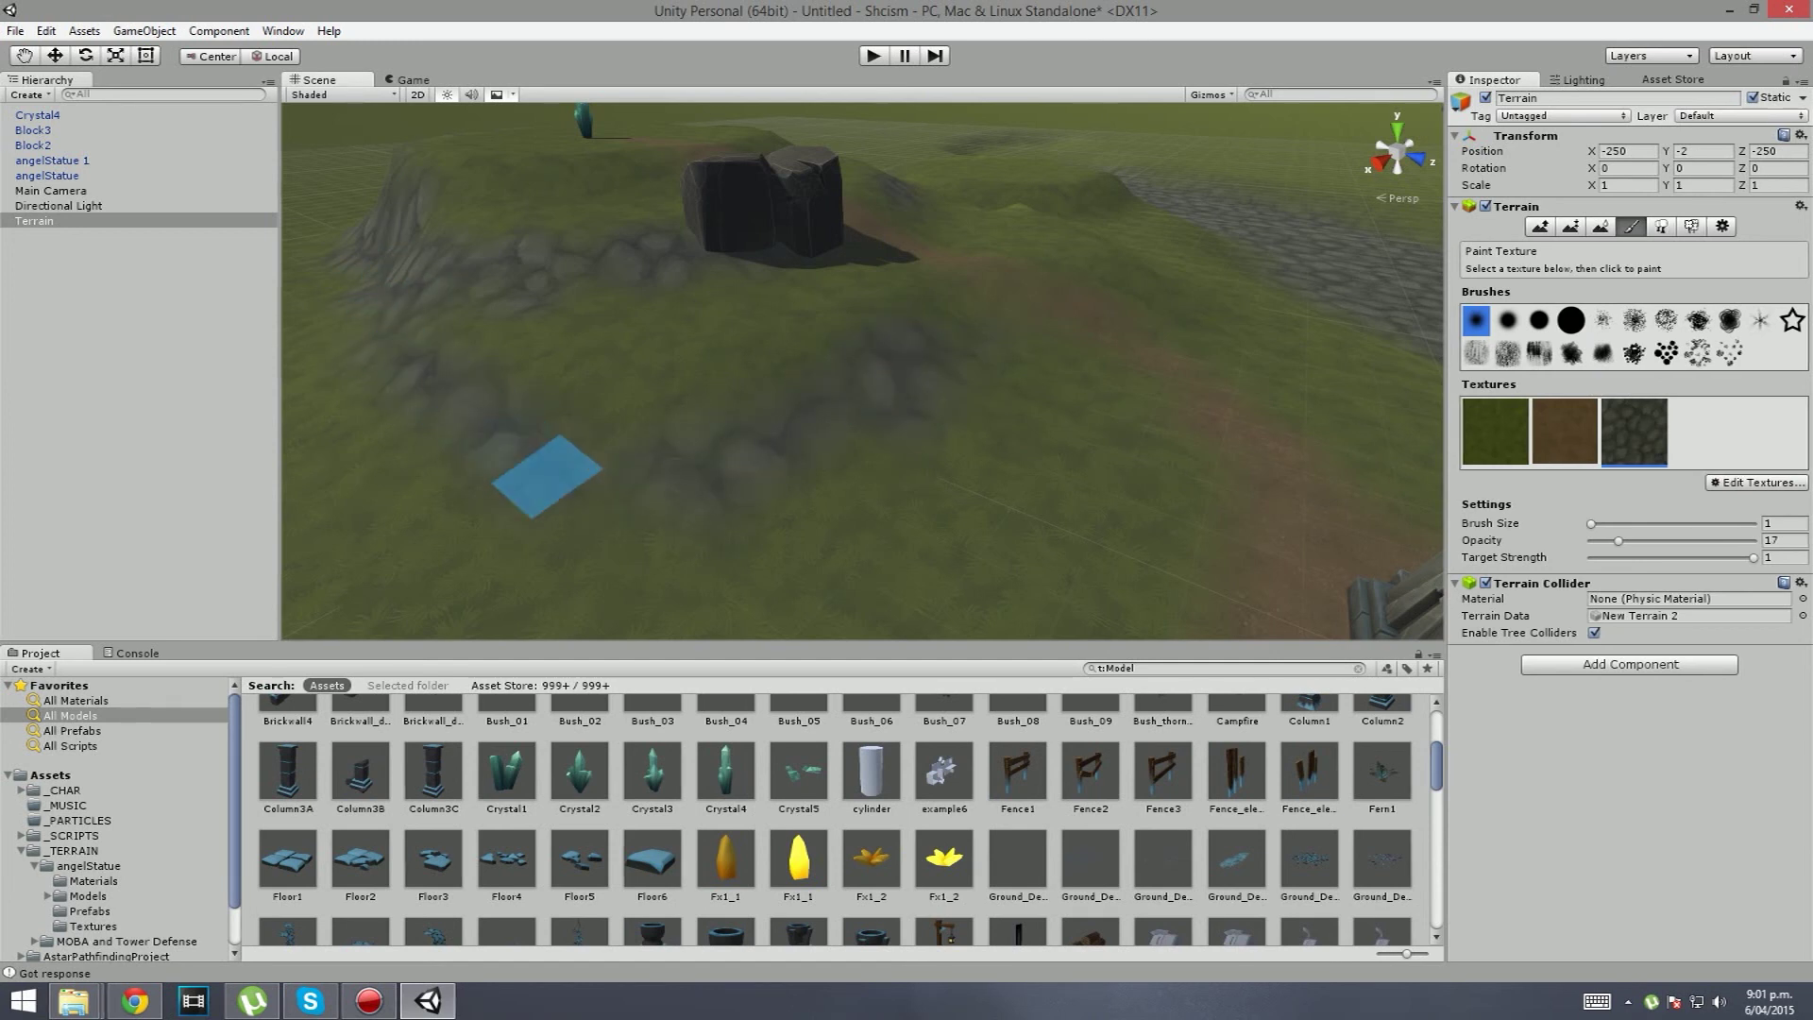
# Step: Continue the cobblestone texture along the lower slope across the dirt path and around both hill sides, joining the edging above
pyautogui.keyDown('alt'); pyautogui.moveTo(1010, 387); pyautogui.dragTo(680, 422); pyautogui.keyUp('alt')
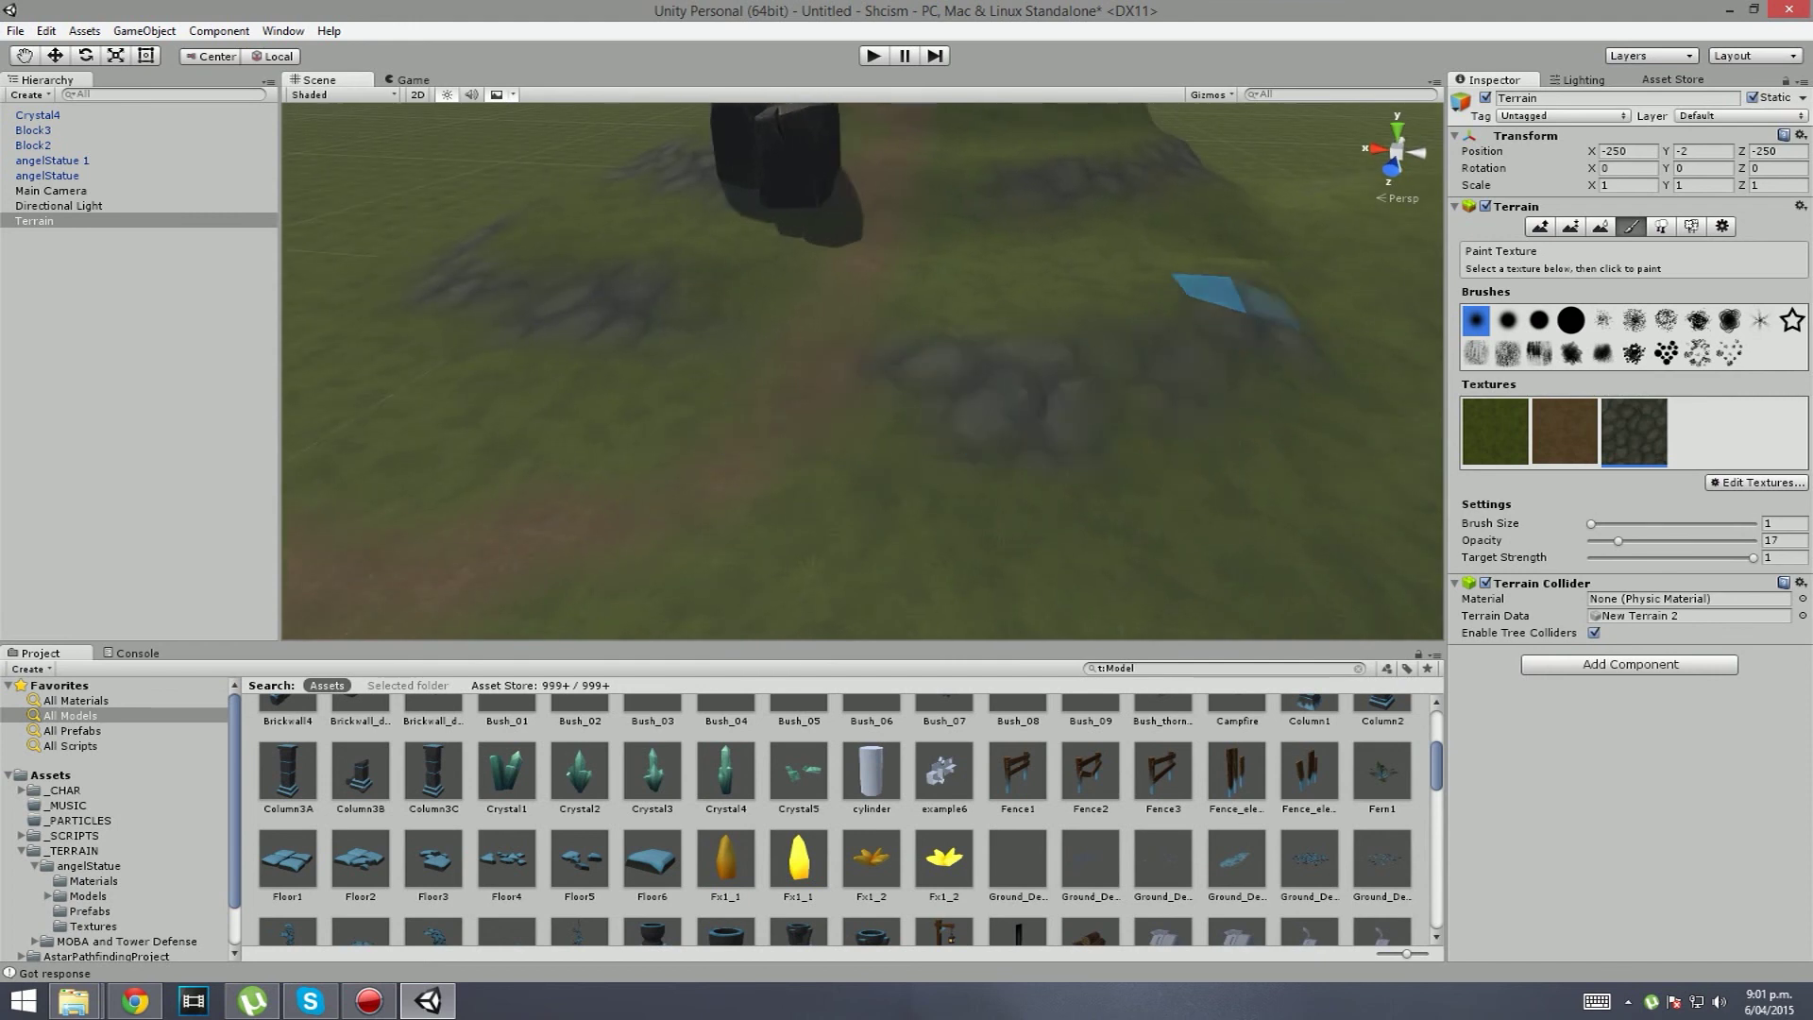
pyautogui.moveTo(1282, 284)
pyautogui.keyDown('alt'); pyautogui.mouseDown()
pyautogui.moveTo(1045, 436)
pyautogui.moveTo(1048, 400)
pyautogui.mouseUp(); pyautogui.keyUp('alt')
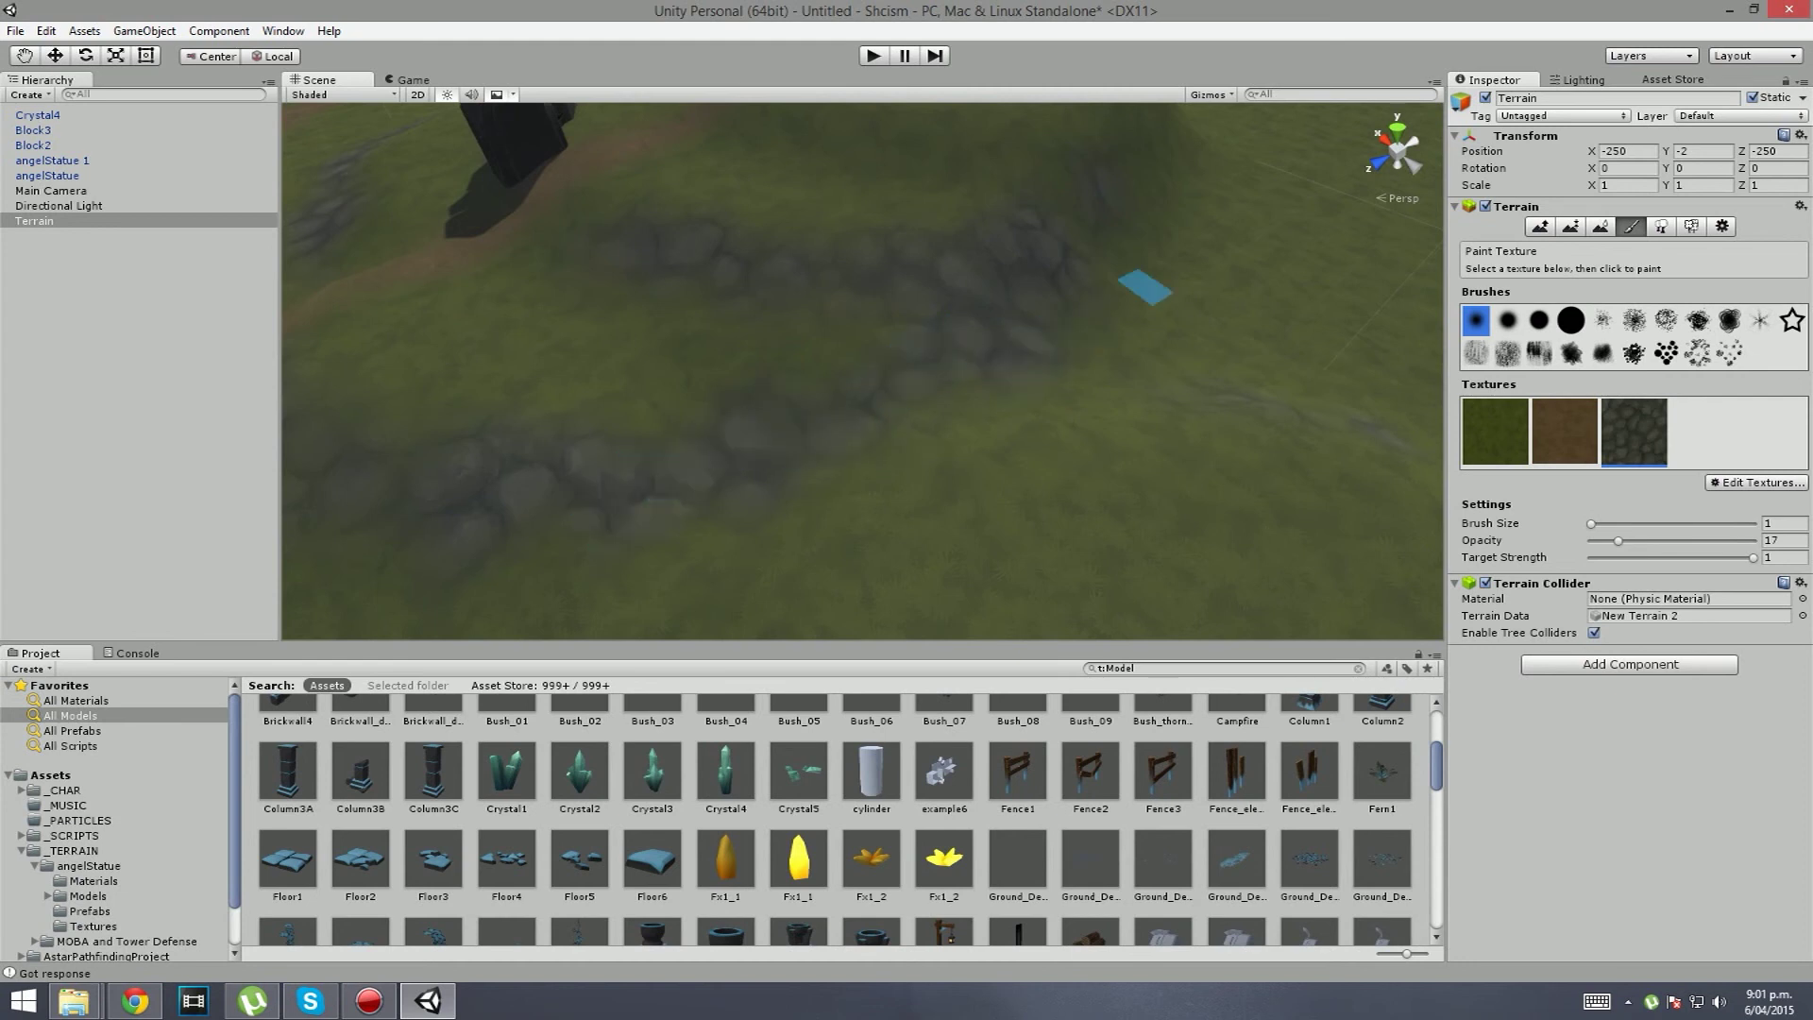
pyautogui.moveTo(1019, 426)
pyautogui.keyDown('alt'); pyautogui.mouseDown()
pyautogui.moveTo(1044, 372)
pyautogui.moveTo(1266, 413)
pyautogui.mouseUp(); pyautogui.keyUp('alt')
pyautogui.scroll(-4, 1266, 429)
pyautogui.scroll(5, 1000, 400)
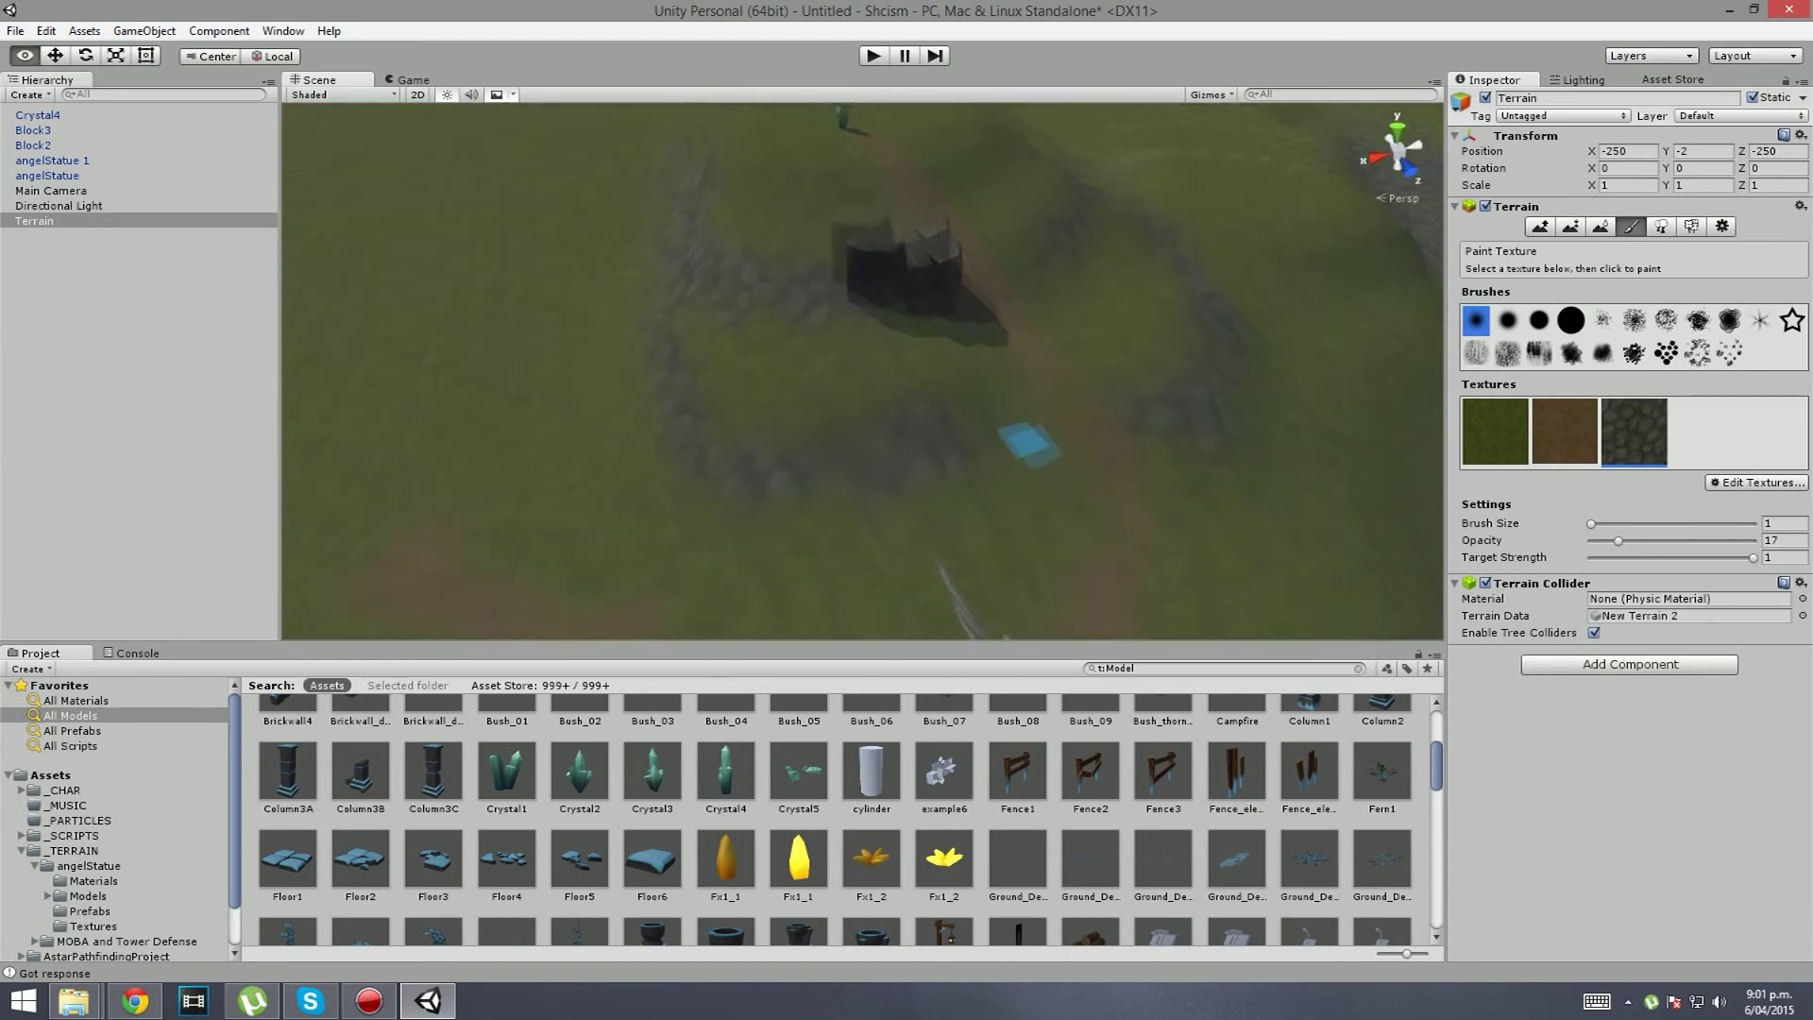
pyautogui.moveTo(1029, 441)
pyautogui.keyDown('alt'); pyautogui.mouseDown()
pyautogui.moveTo(926, 429)
pyautogui.moveTo(1034, 441)
pyautogui.mouseUp(); pyautogui.keyUp('alt')
pyautogui.moveTo(871, 370); pyautogui.dragTo(869, 368, button='right')
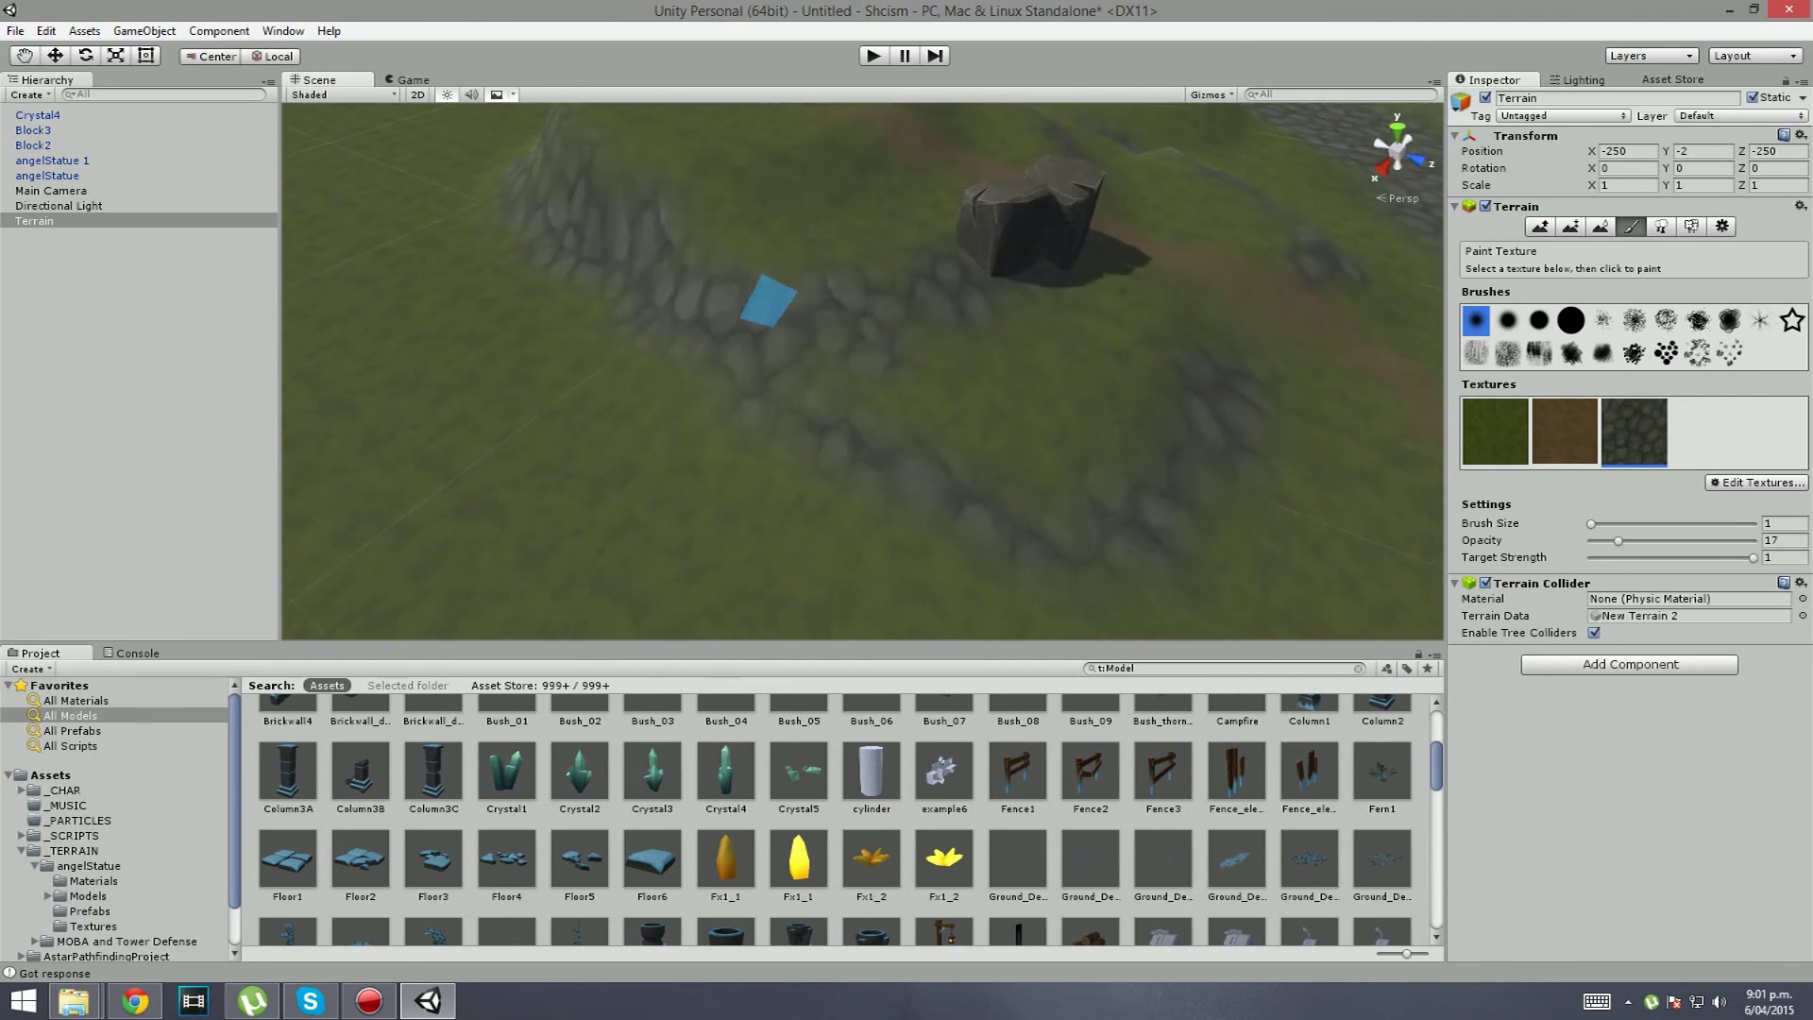
# Step: Paint cobblestone edging along the upper terrace below the crystal, on both sides of the dirt path
pyautogui.moveTo(1062, 321)
pyautogui.mouseDown(button='right')
pyautogui.moveTo(1037, 304)
pyautogui.moveTo(1001, 174)
pyautogui.moveTo(893, 319)
pyautogui.mouseUp(button='right')
pyautogui.press('w')
pyautogui.scroll(-2, 944, 335)
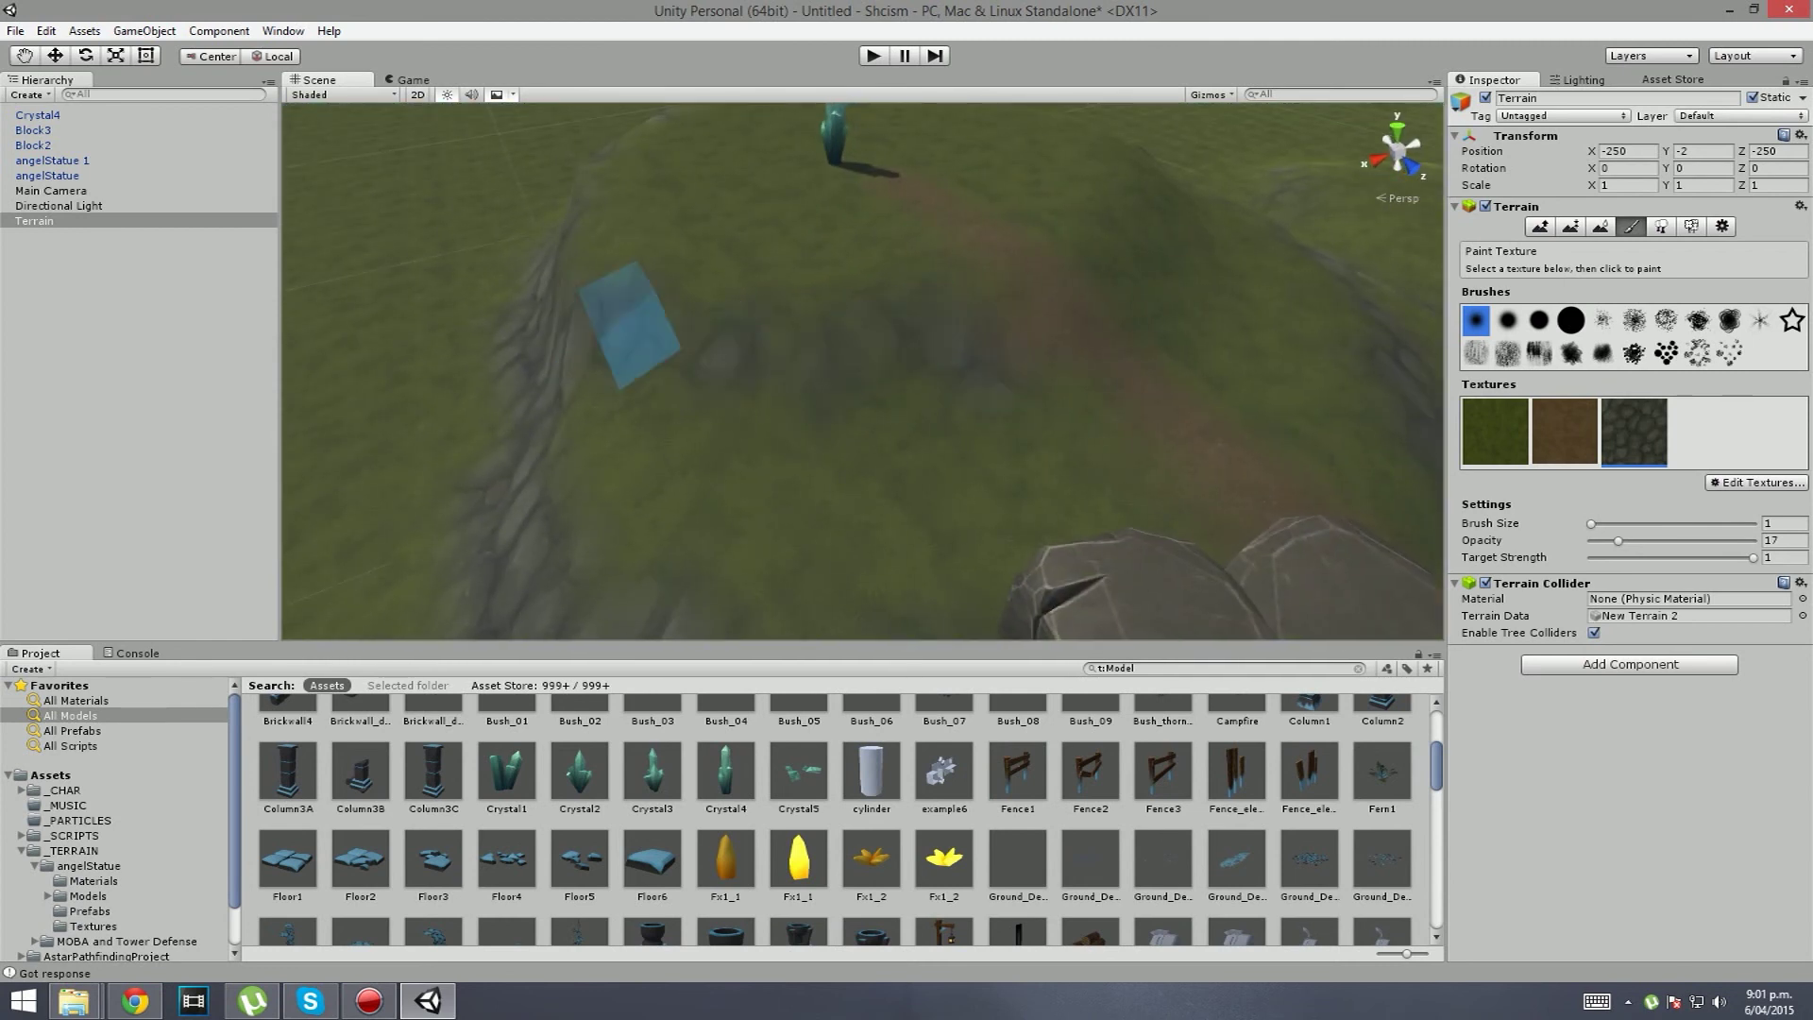
pyautogui.moveTo(862, 361); pyautogui.dragTo(857, 357, button='right')
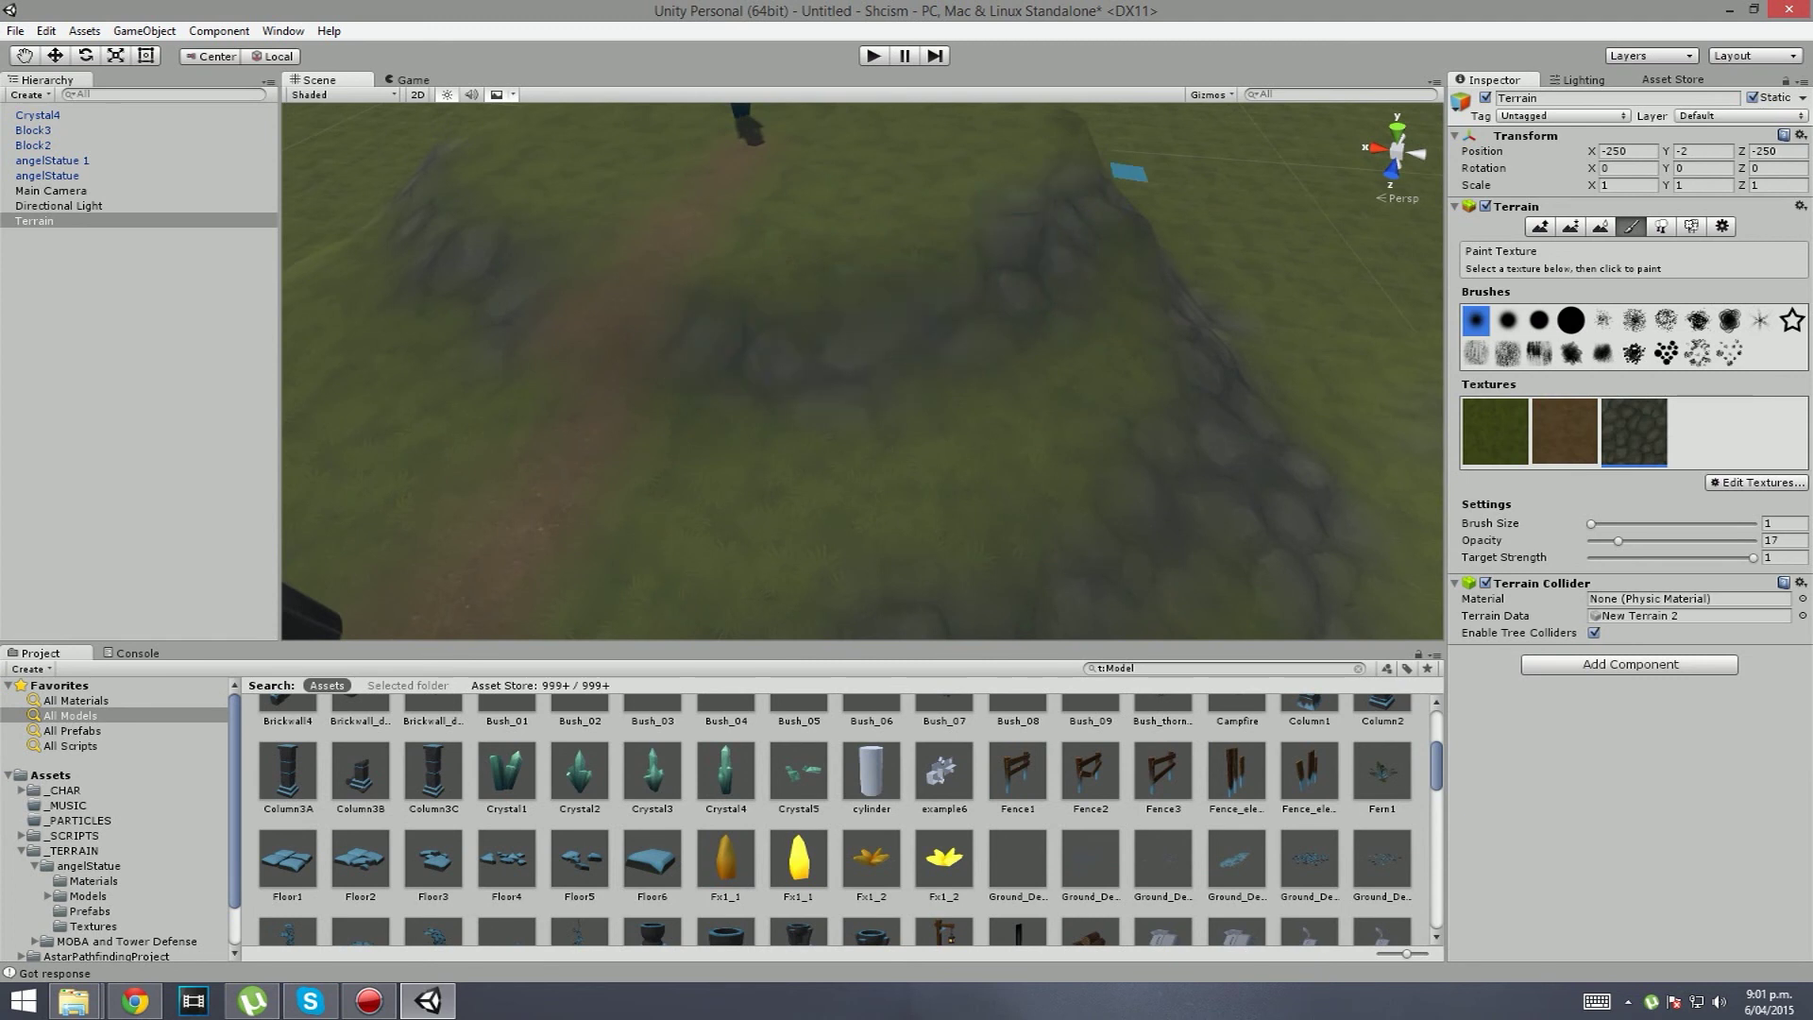
pyautogui.moveTo(1130, 281)
pyautogui.mouseDown(button='right')
pyautogui.moveTo(1202, 258)
pyautogui.moveTo(858, 416)
pyautogui.moveTo(1074, 370)
pyautogui.mouseUp(button='right')
pyautogui.press('s')
pyautogui.press('w')
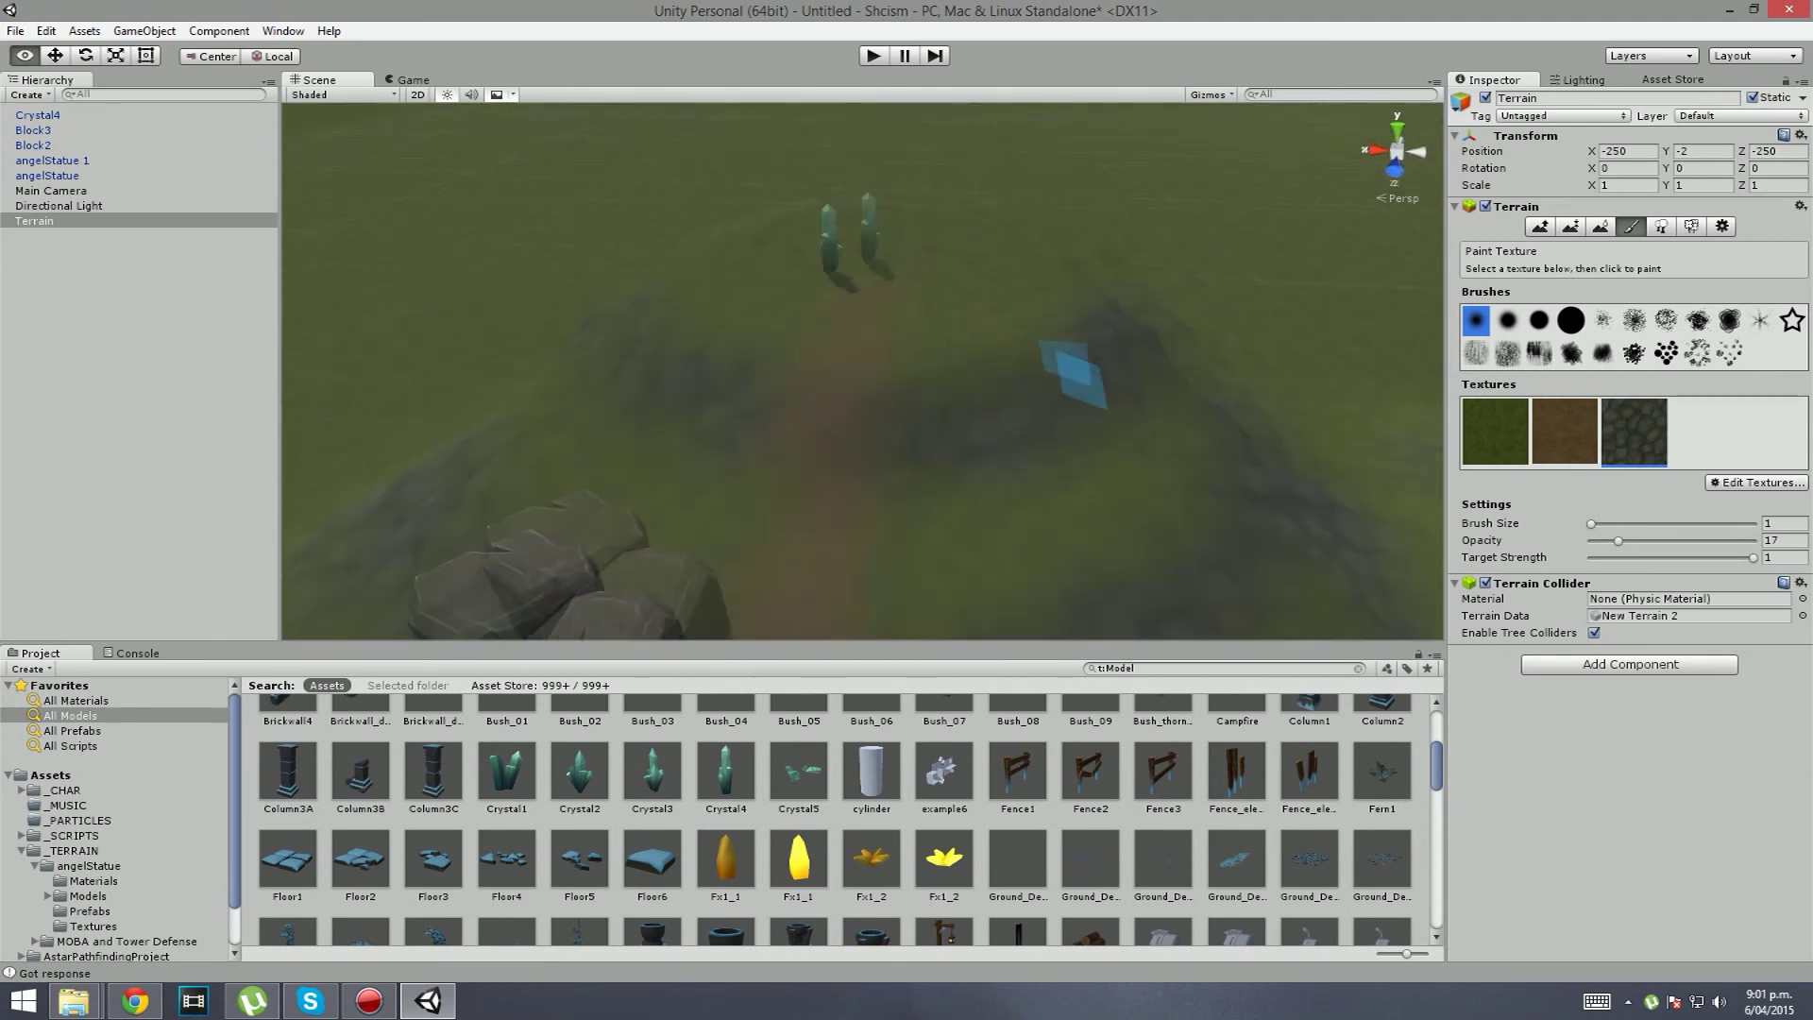
# Step: Paint the brown dirt texture around the base of the crystal on the hilltop
pyautogui.moveTo(850, 350); pyautogui.dragTo(843, 342, button='right')
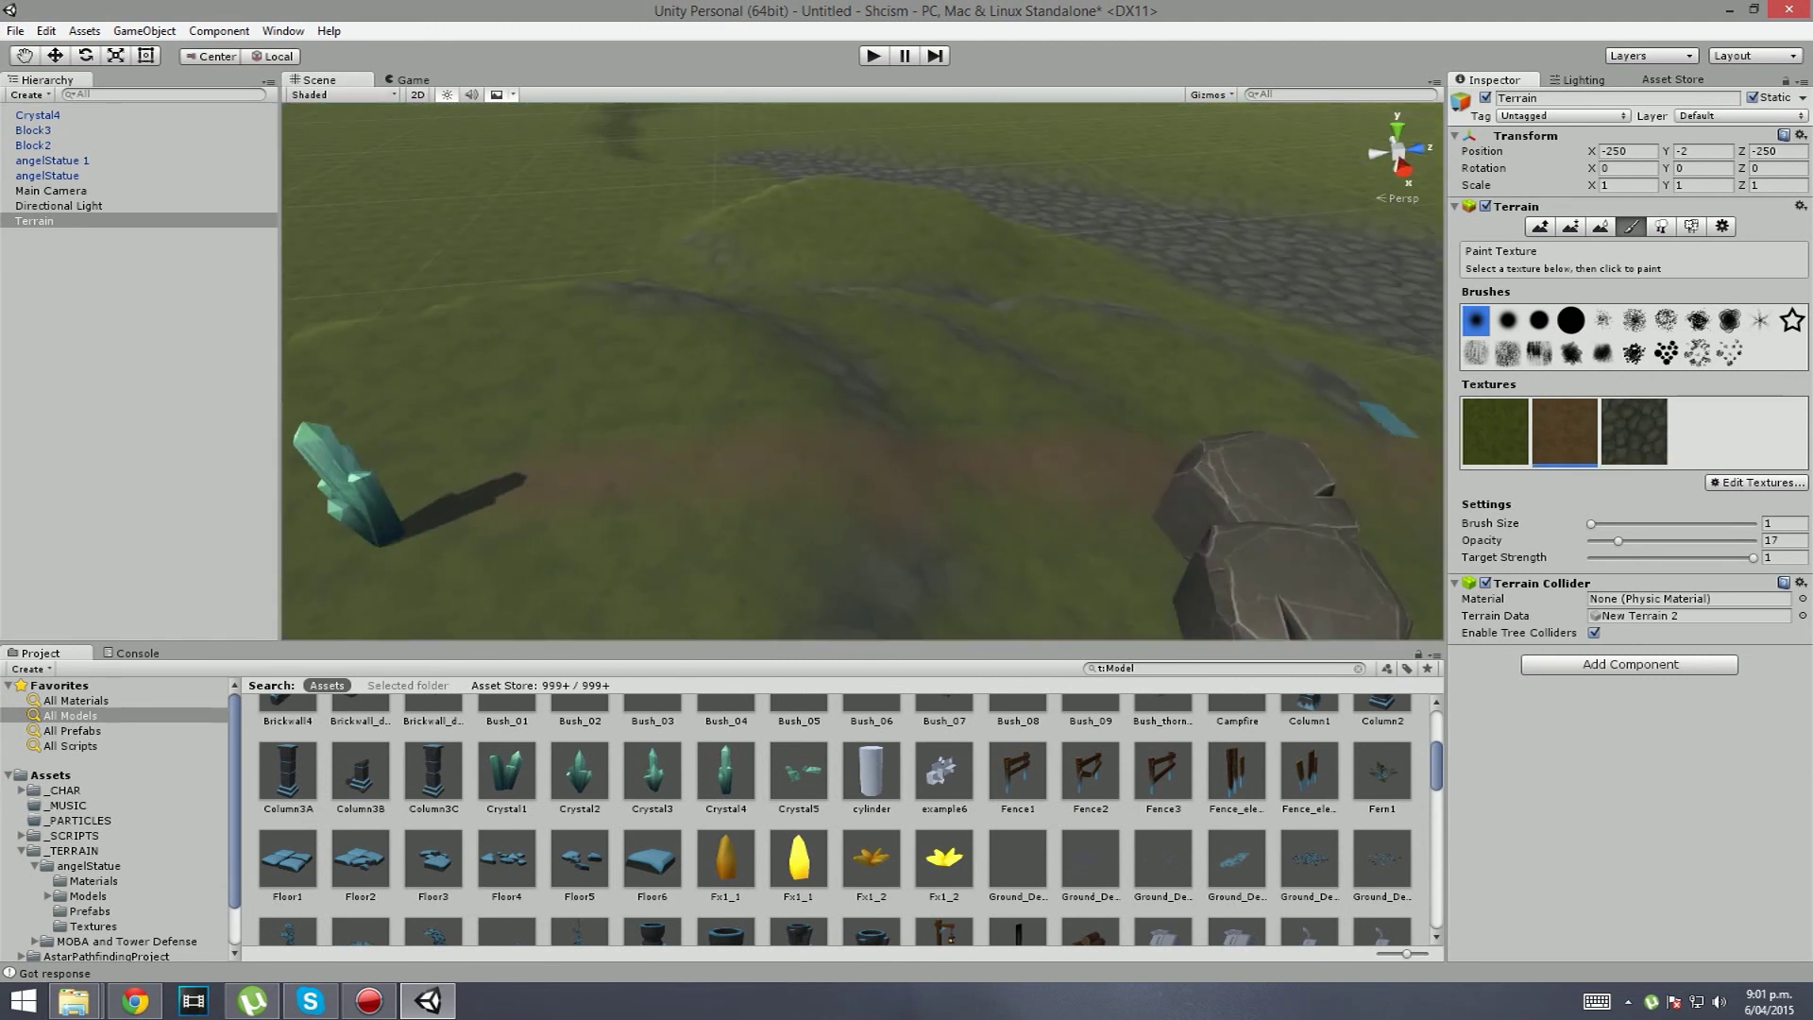
pyautogui.moveTo(1388, 420)
pyautogui.mouseDown(button='right')
pyautogui.moveTo(680, 416)
pyautogui.moveTo(372, 558)
pyautogui.moveTo(842, 384)
pyautogui.mouseUp(button='right')
pyautogui.press('w')
pyautogui.press('s')
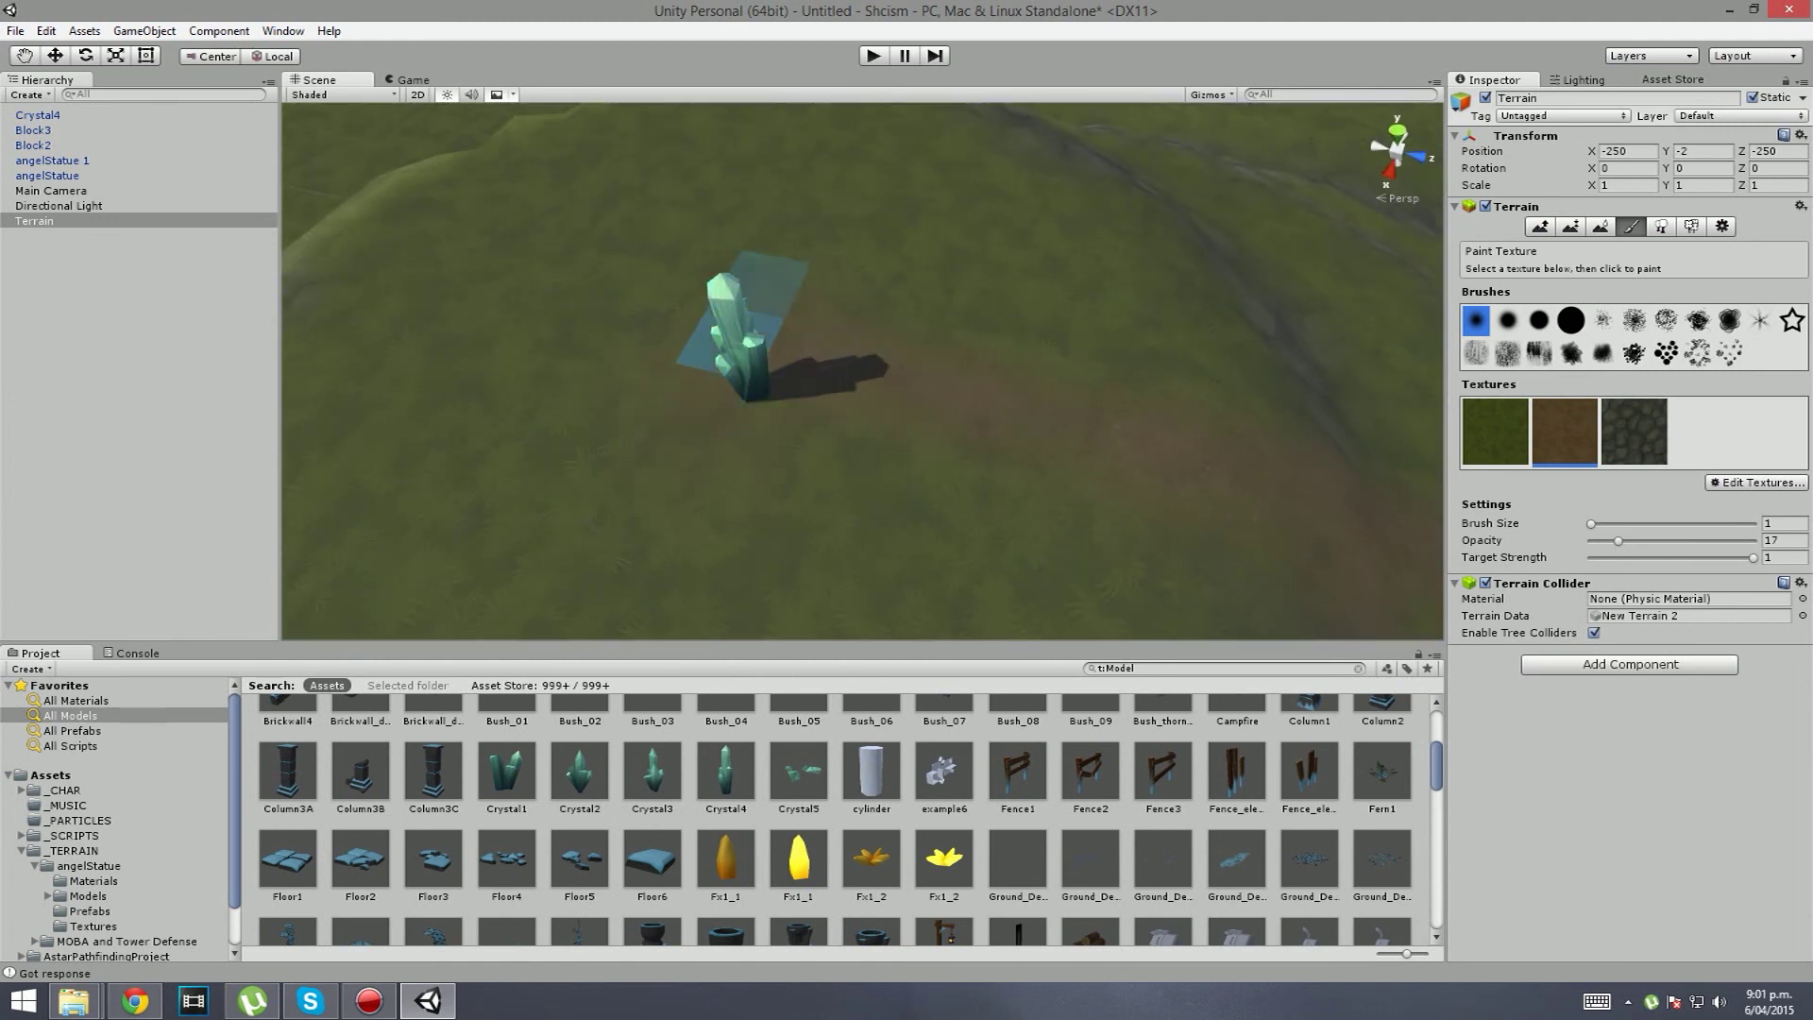
pyautogui.press('s')
# Step: Paint the cobblestone texture around the base of the two blocks and along the middle terrace edge across the path
pyautogui.moveTo(691, 413)
pyautogui.mouseDown(button='right')
pyautogui.moveTo(1060, 421)
pyautogui.moveTo(660, 321)
pyautogui.moveTo(575, 450)
pyautogui.moveTo(676, 312)
pyautogui.mouseUp(button='right')
pyautogui.press('w')
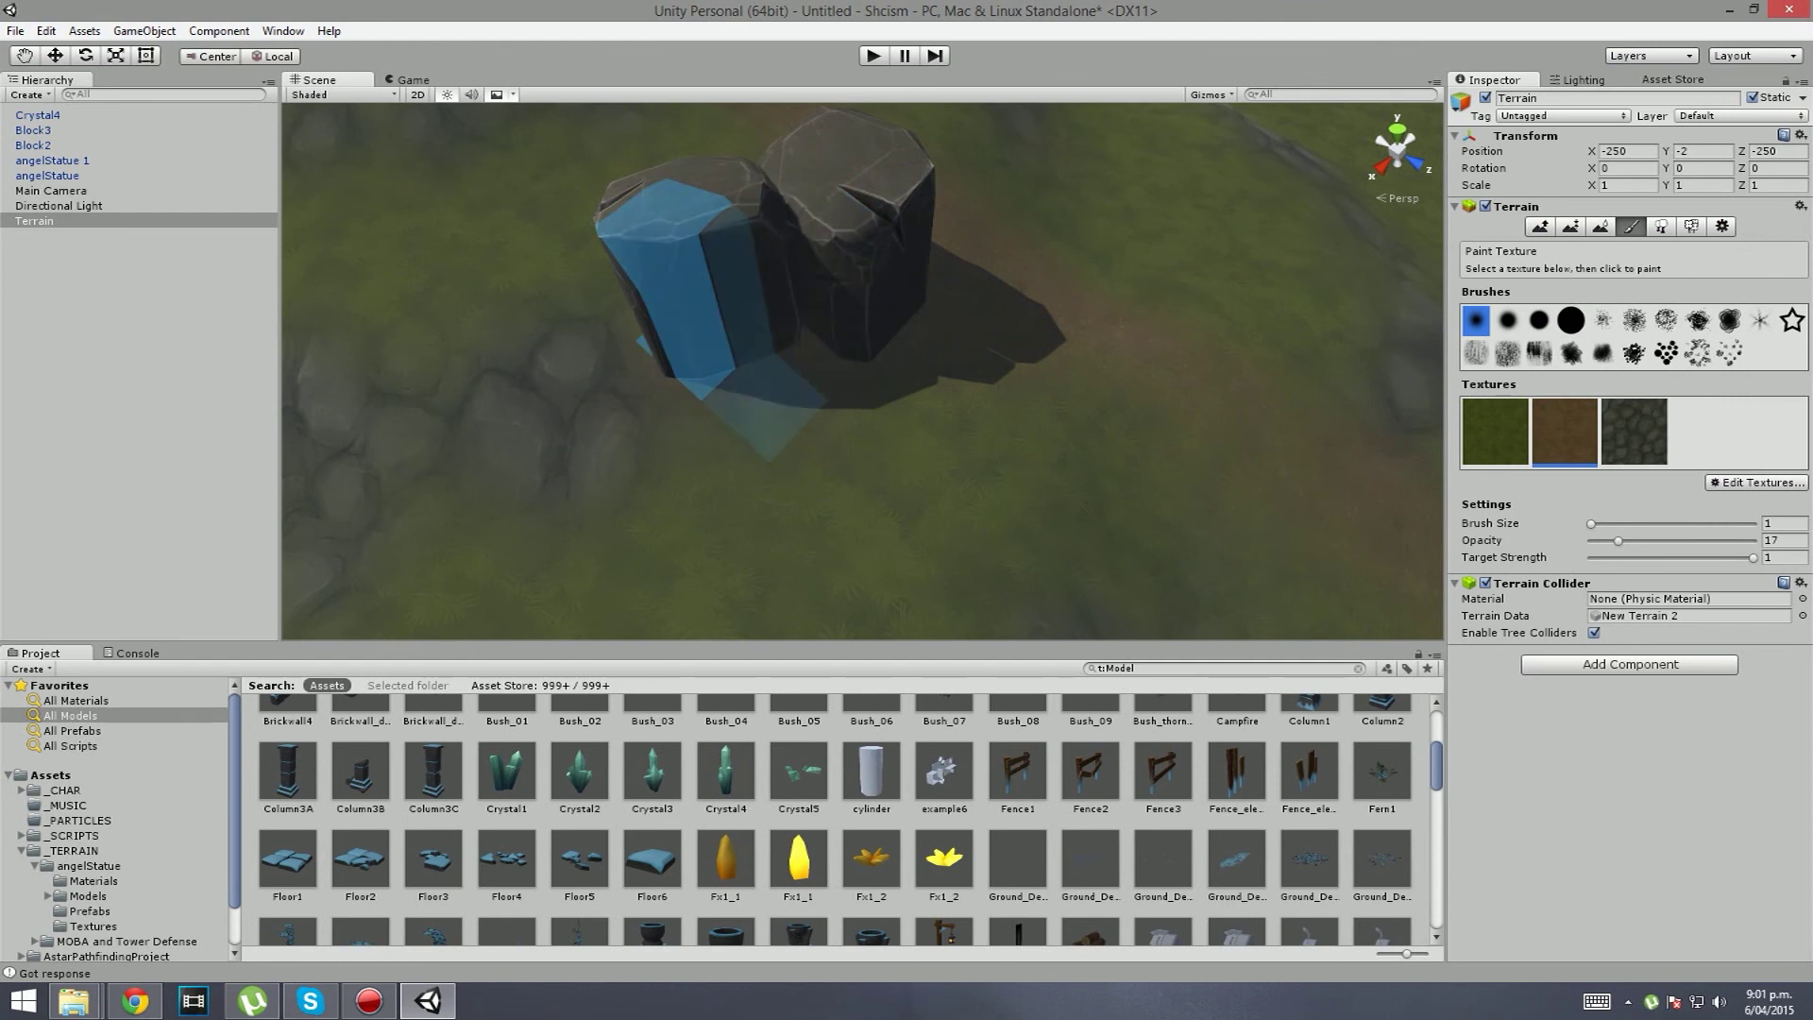
pyautogui.moveTo(1038, 349); pyautogui.dragTo(984, 323, button='right')
pyautogui.moveTo(819, 319); pyautogui.dragTo(818, 317, button='right')
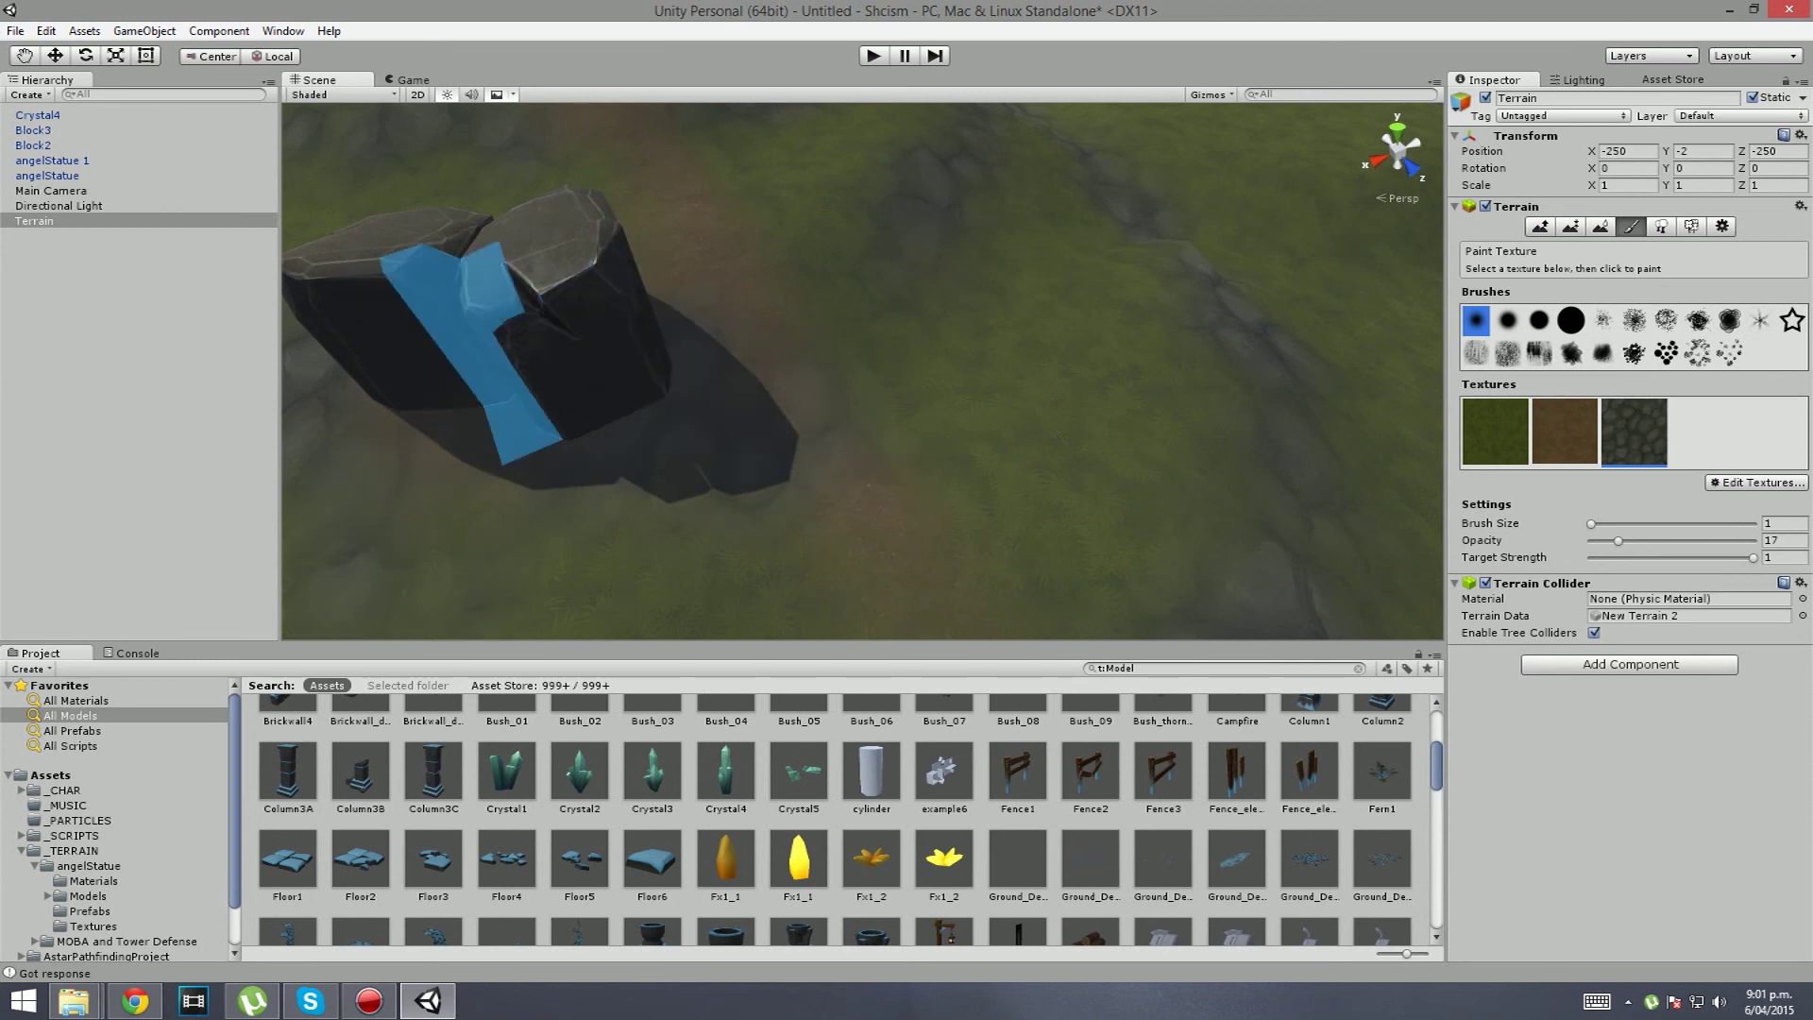
pyautogui.moveTo(472, 453)
pyautogui.keyDown('alt'); pyautogui.mouseDown()
pyautogui.moveTo(514, 491)
pyautogui.moveTo(785, 490)
pyautogui.moveTo(1085, 370)
pyautogui.mouseUp(); pyautogui.keyUp('alt')
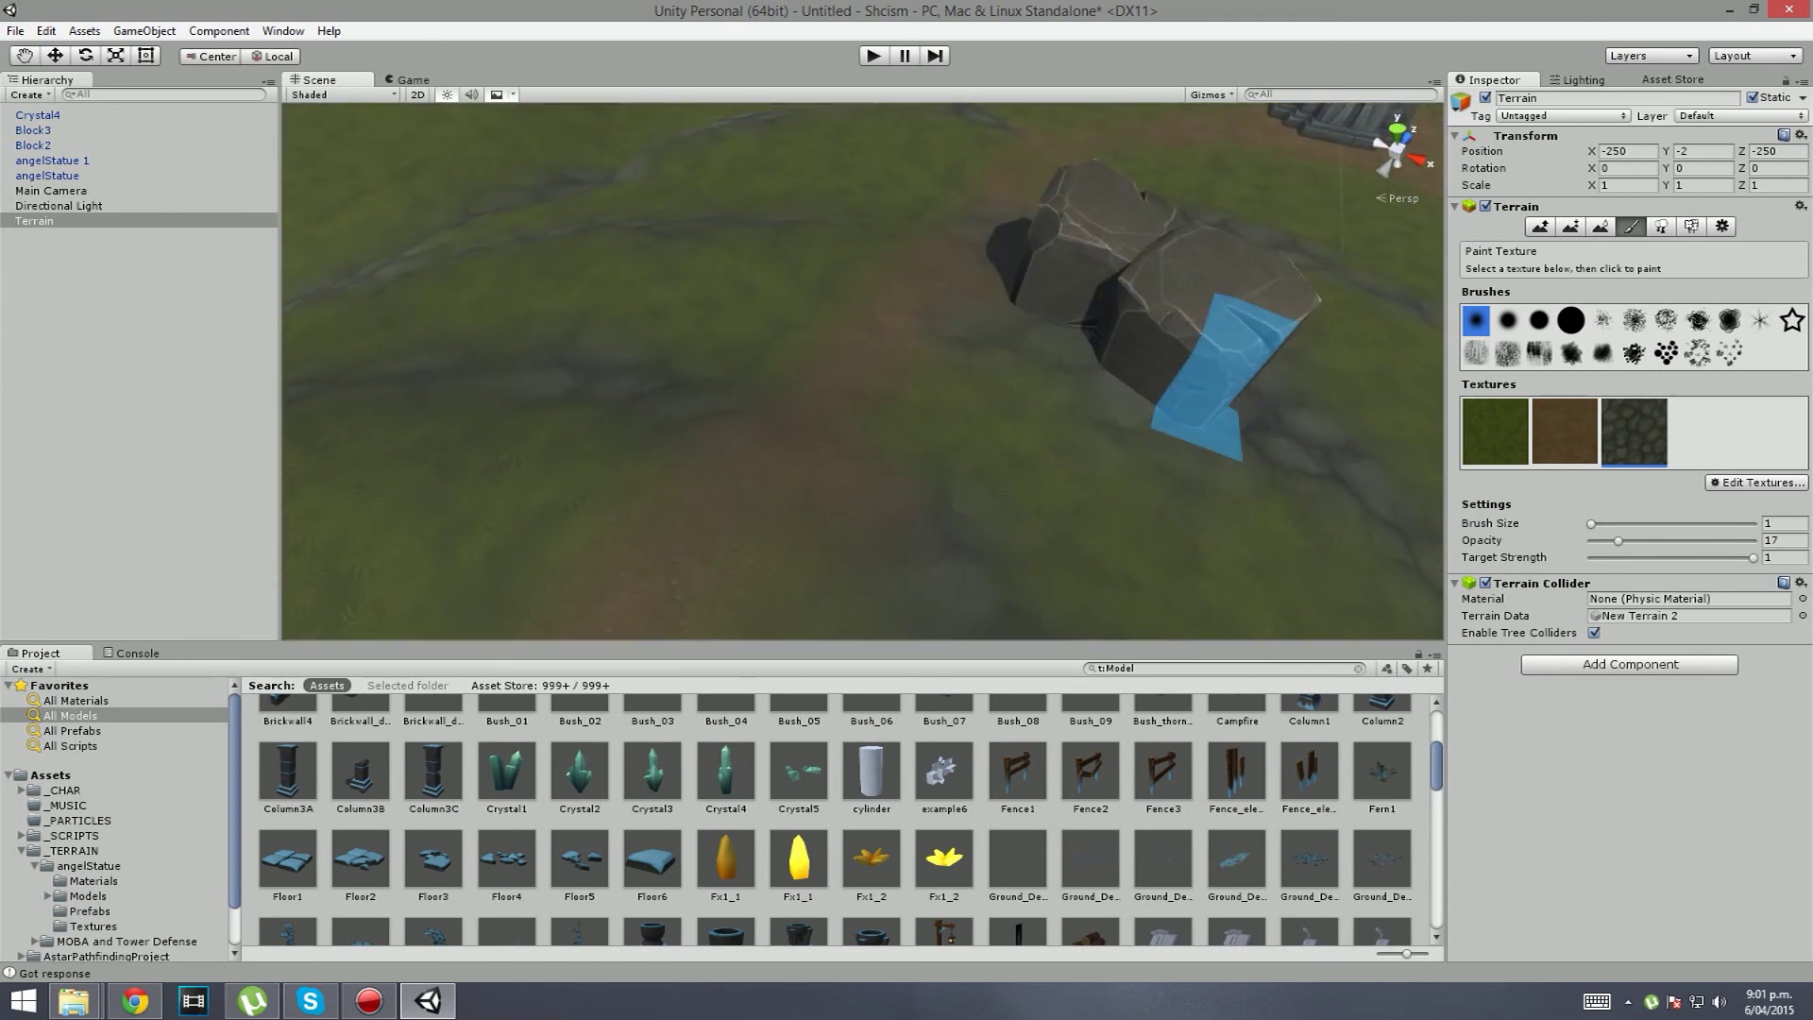
pyautogui.moveTo(1081, 454)
pyautogui.keyDown('alt'); pyautogui.mouseDown()
pyautogui.moveTo(1114, 372)
pyautogui.moveTo(604, 269)
pyautogui.moveTo(457, 413)
pyautogui.moveTo(802, 383)
pyautogui.moveTo(639, 345)
pyautogui.moveTo(615, 356)
pyautogui.mouseUp(); pyautogui.keyUp('alt')
pyautogui.moveTo(615, 356); pyautogui.dragTo(923, 365, button='right')
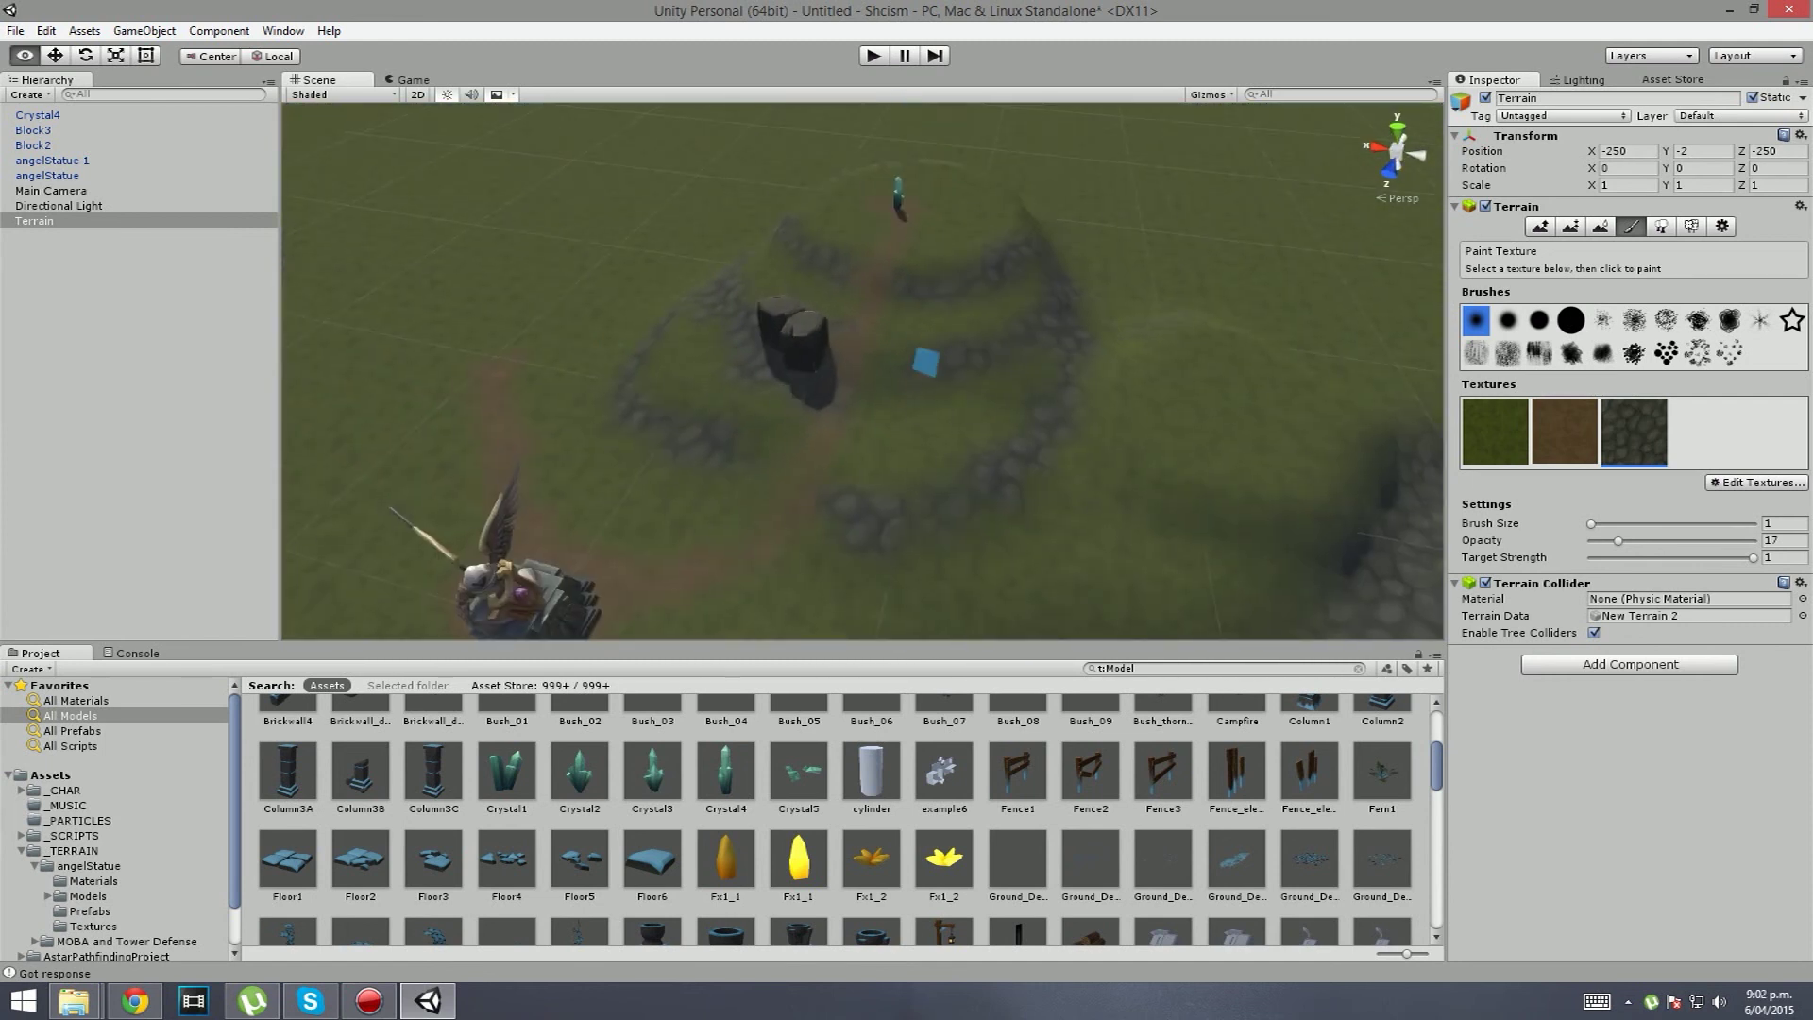
# Step: Paint more brown dirt on the path where it passes the two blocks
pyautogui.scroll(5, 923, 368)
pyautogui.click(1564, 434)
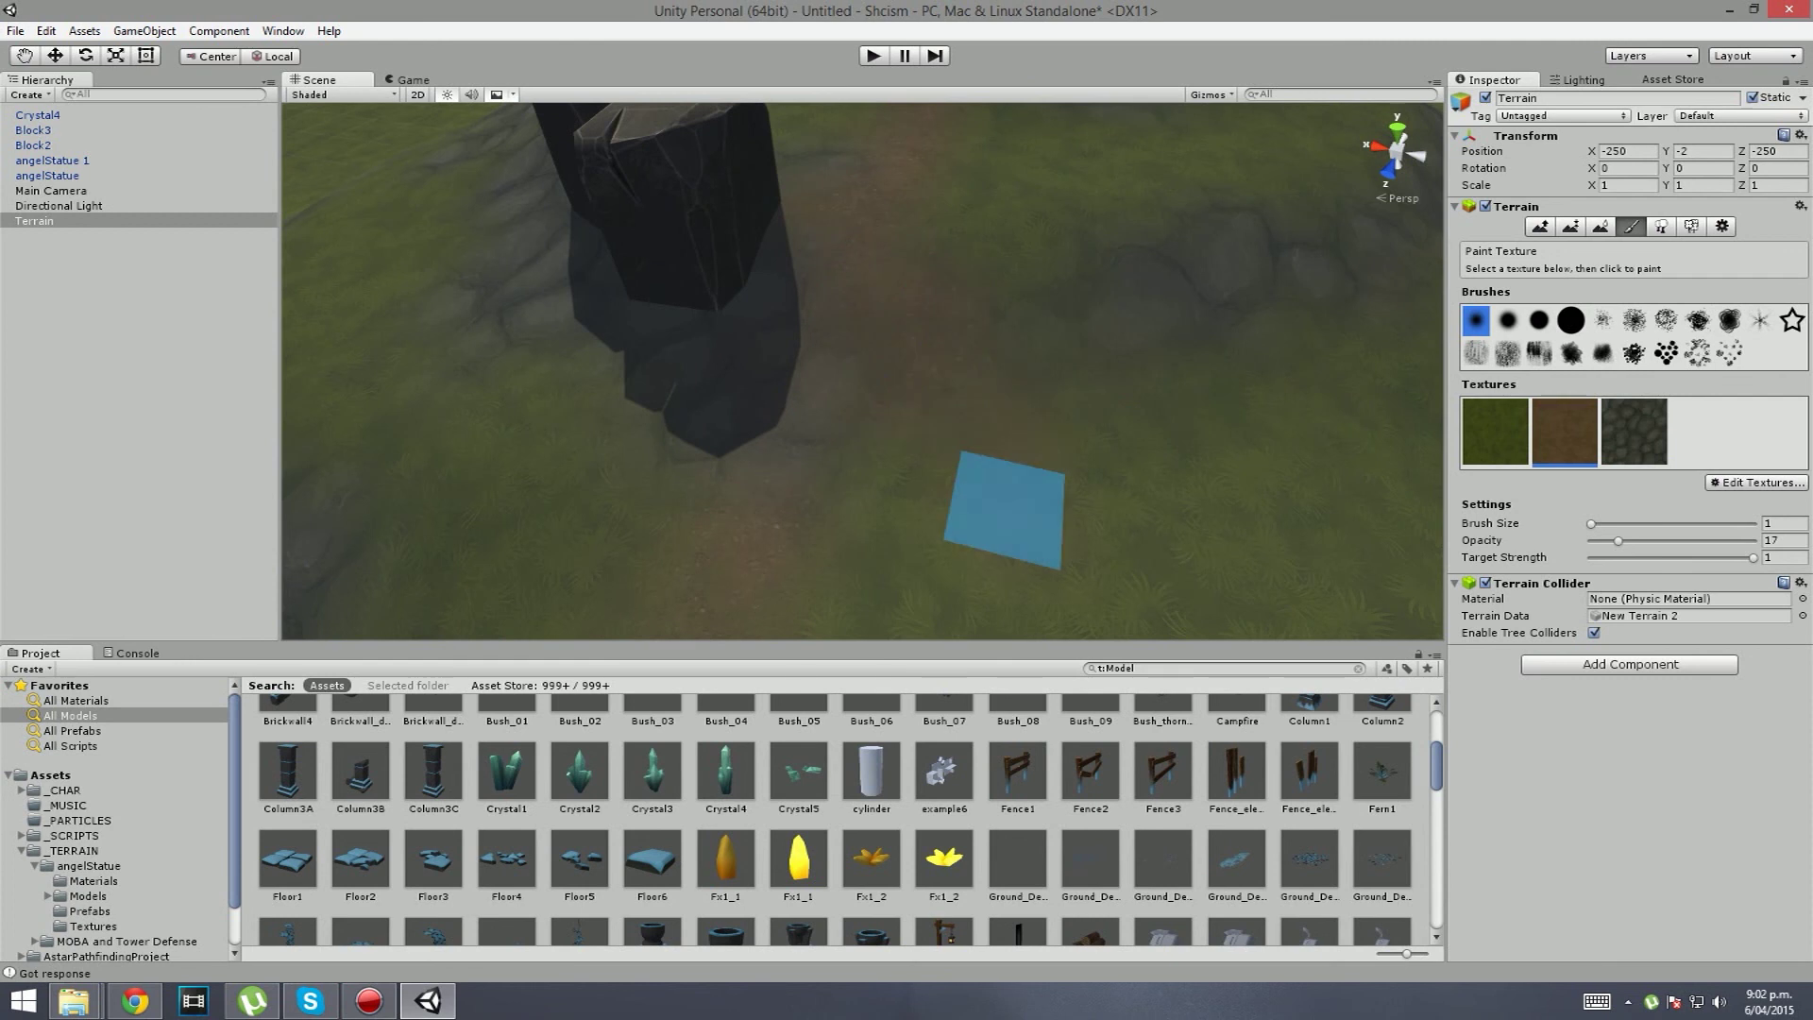
pyautogui.moveTo(867, 263); pyautogui.dragTo(992, 486, button='right')
# Step: Browse further through the project models, past the props, rocks, runes and towers to the trees
pyautogui.scroll(-5, 906, 819)
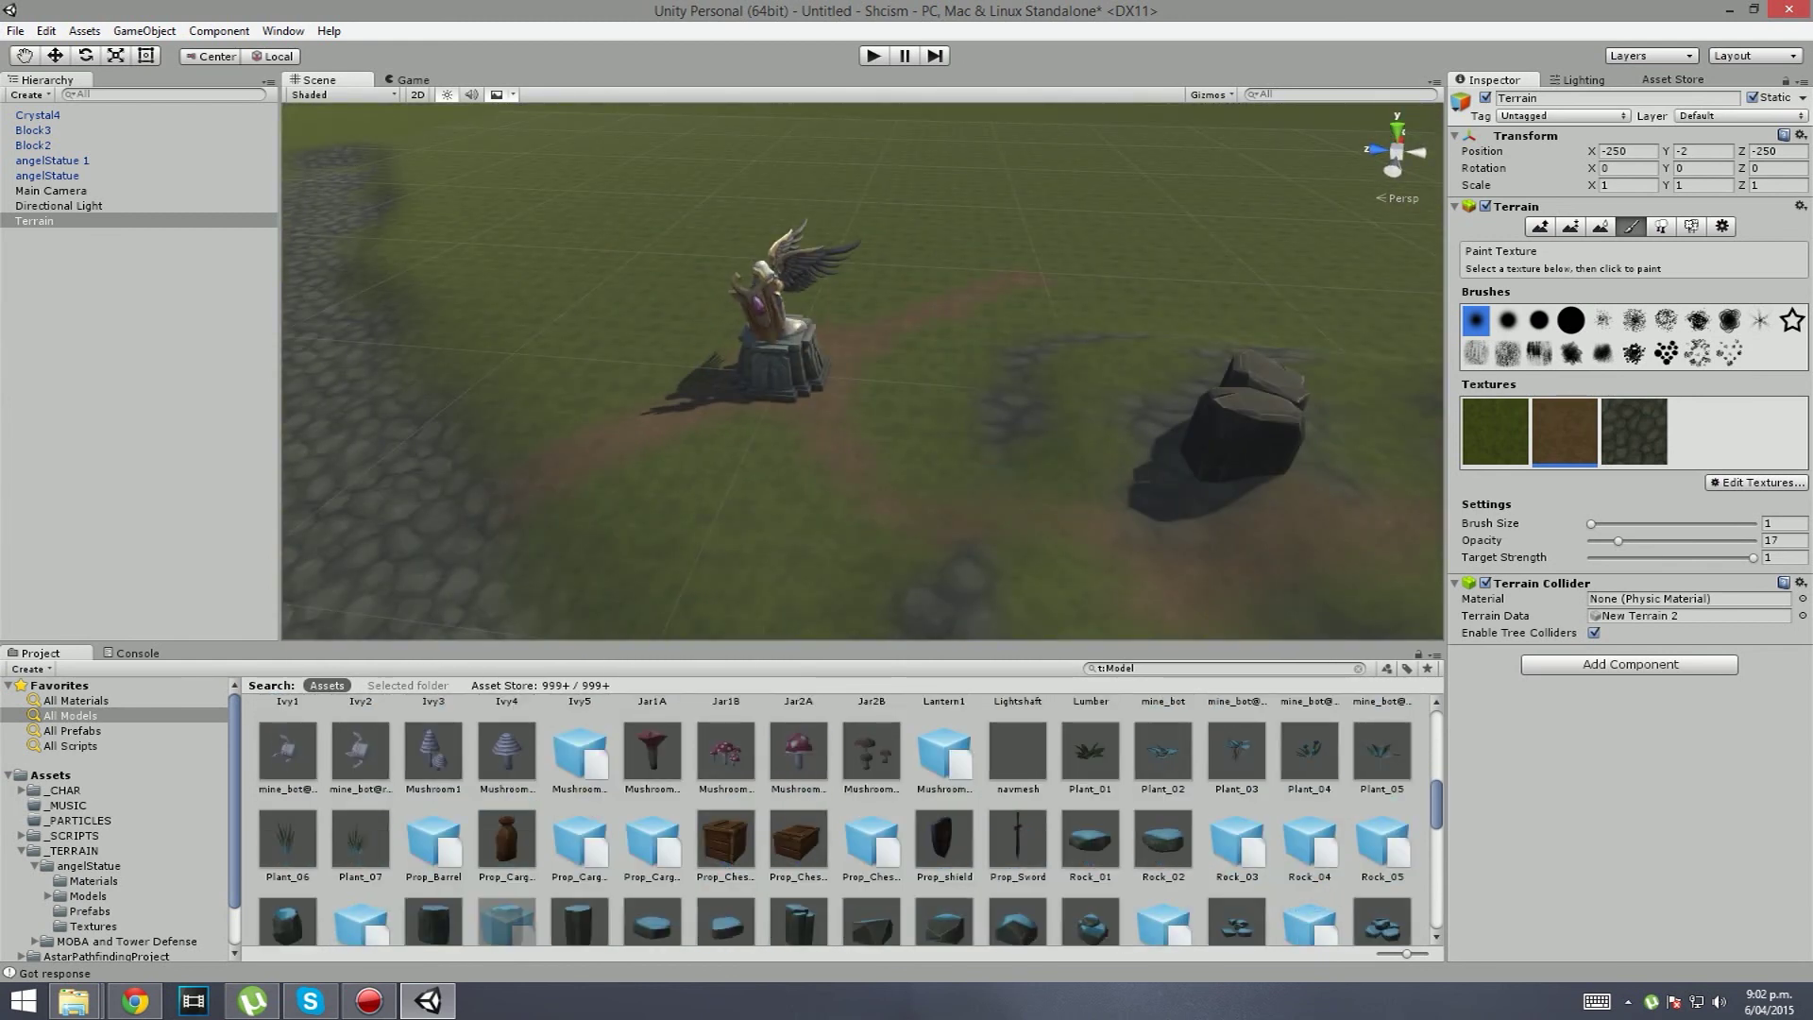
pyautogui.moveTo(928, 433)
pyautogui.mouseDown(button='right')
pyautogui.moveTo(1022, 425)
pyautogui.moveTo(888, 447)
pyautogui.moveTo(1080, 419)
pyautogui.moveTo(1008, 392)
pyautogui.moveTo(1033, 466)
pyautogui.moveTo(964, 520)
pyautogui.moveTo(960, 408)
pyautogui.moveTo(949, 499)
pyautogui.mouseUp(button='right')
pyautogui.moveTo(1012, 430); pyautogui.dragTo(1010, 422, button='right')
pyautogui.scroll(-5, 1048, 803)
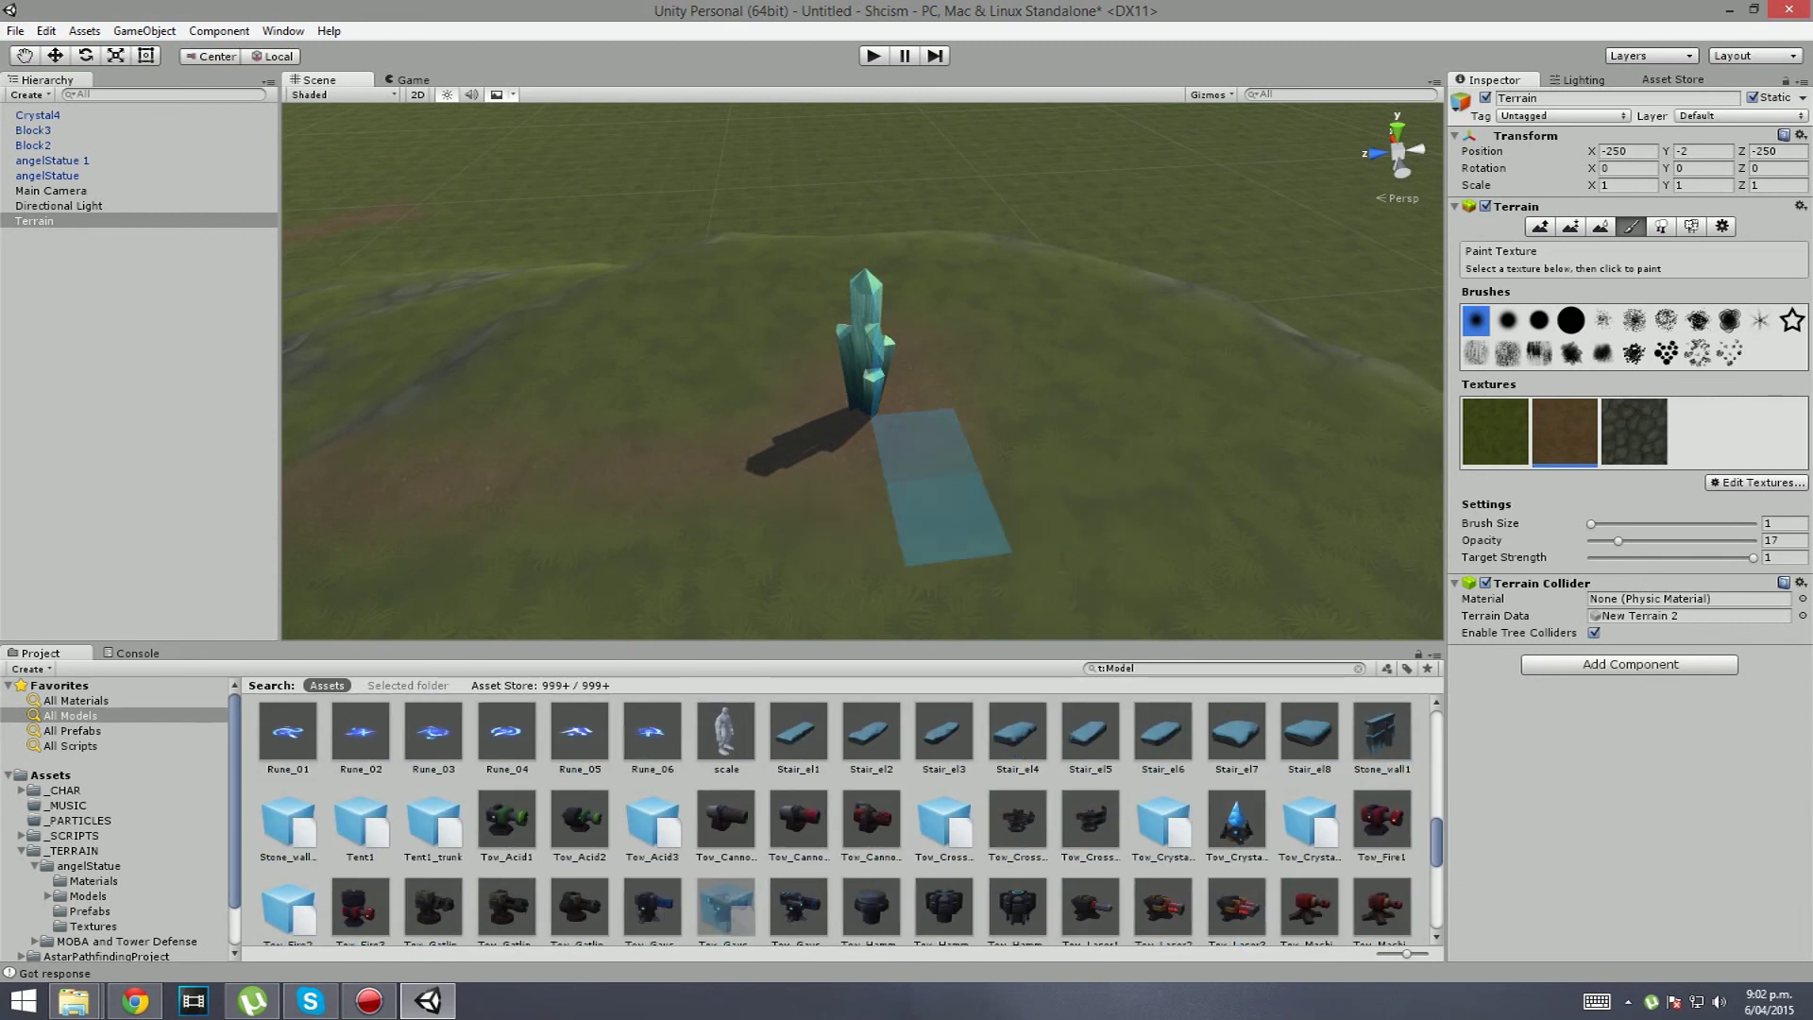
pyautogui.scroll(-5, 845, 822)
pyautogui.moveTo(755, 585); pyautogui.dragTo(1254, 377, button='right')
# Step: Inspect the statues, the cobblestone road, the dirt paths and the hill from several angles
pyautogui.press('w')
pyautogui.moveTo(632, 453); pyautogui.dragTo(652, 538, button='right')
pyautogui.moveTo(991, 444); pyautogui.dragTo(549, 436, button='right')
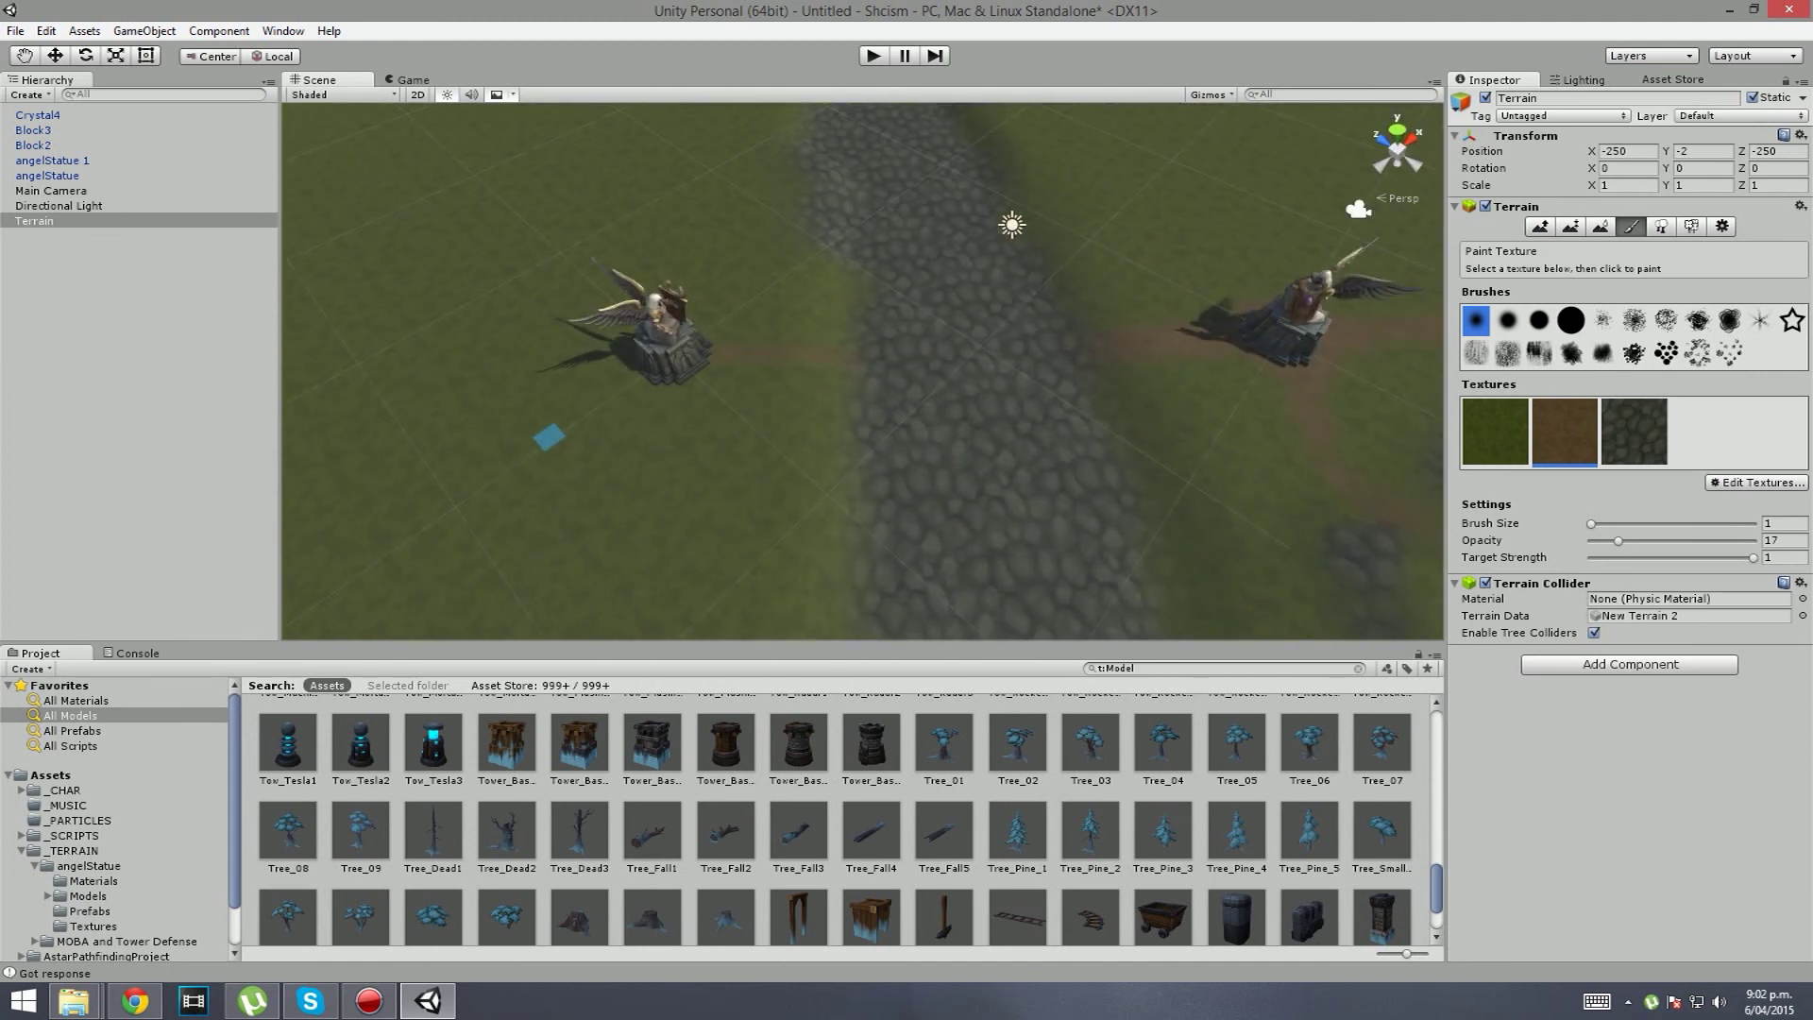
pyautogui.moveTo(846, 341); pyautogui.dragTo(1081, 260, button='right')
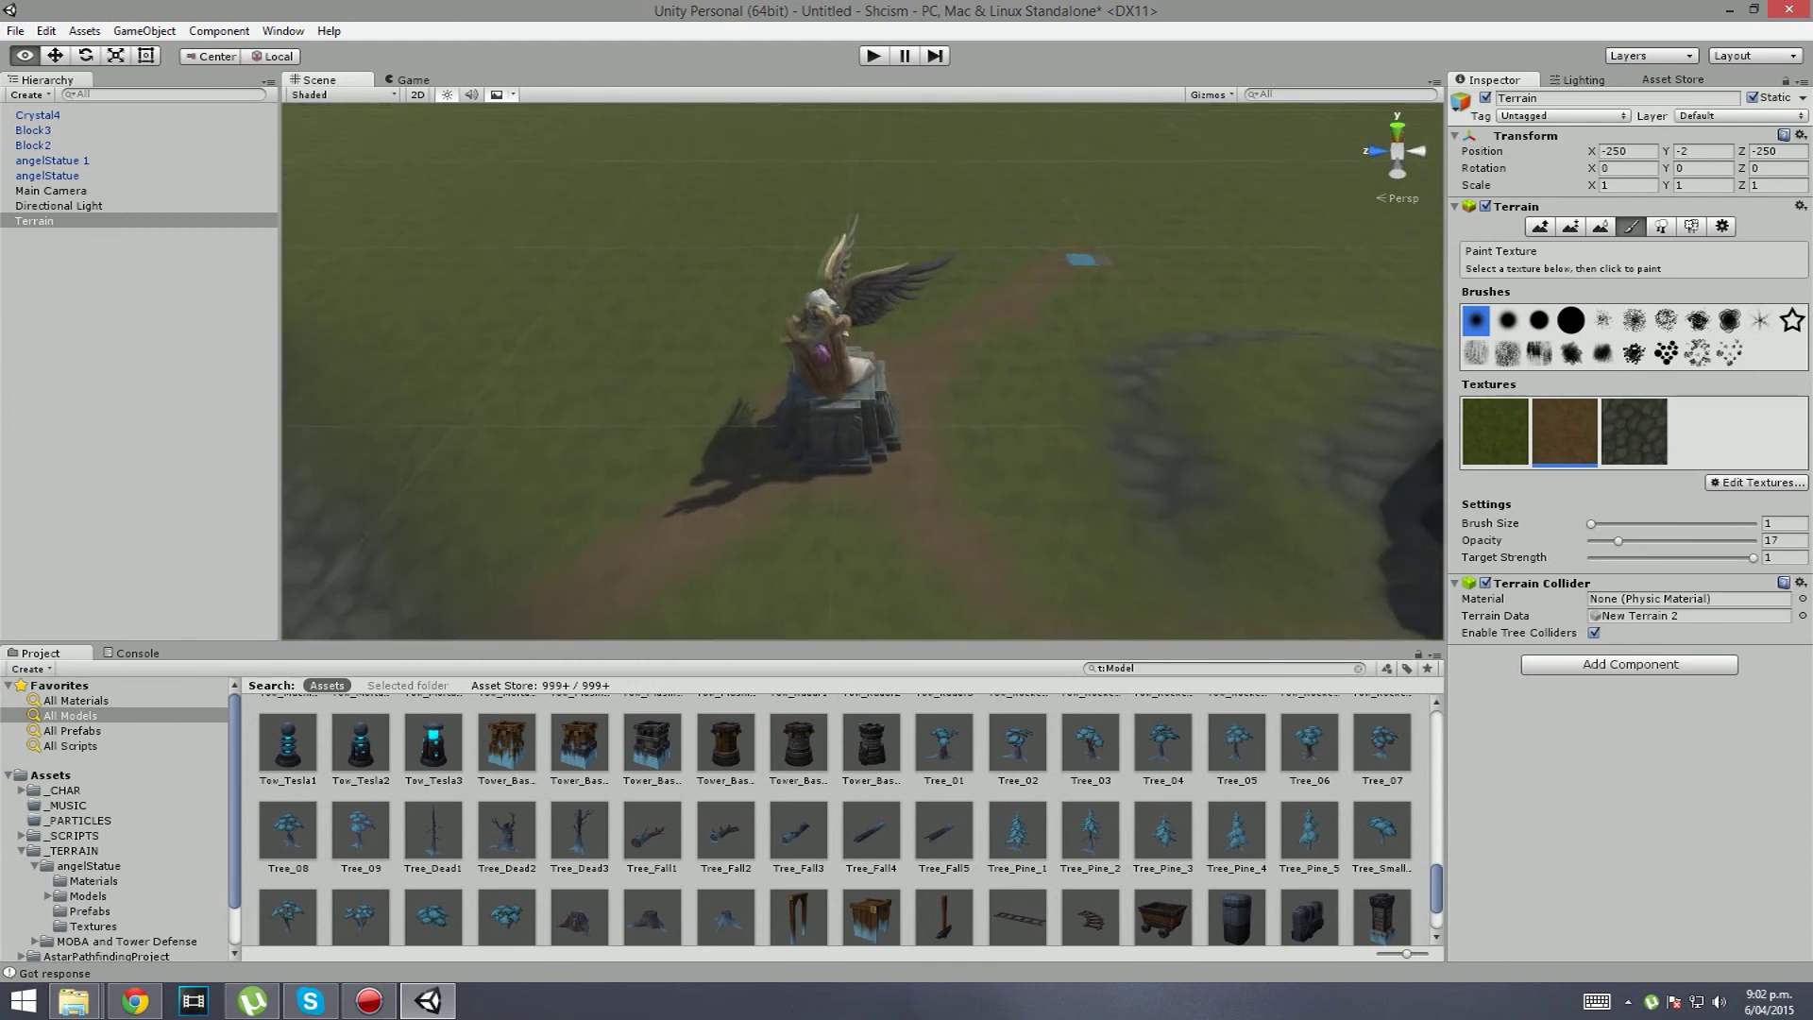
pyautogui.moveTo(865, 369); pyautogui.dragTo(1216, 265, button='right')
pyautogui.moveTo(765, 368)
pyautogui.mouseDown(button='right')
pyautogui.moveTo(773, 412)
pyautogui.moveTo(906, 380)
pyautogui.moveTo(830, 409)
pyautogui.moveTo(838, 433)
pyautogui.moveTo(850, 405)
pyautogui.moveTo(918, 405)
pyautogui.moveTo(849, 392)
pyautogui.moveTo(821, 457)
pyautogui.moveTo(870, 405)
pyautogui.moveTo(951, 405)
pyautogui.moveTo(822, 457)
pyautogui.mouseUp(button='right')
pyautogui.moveTo(926, 396); pyautogui.dragTo(857, 408, button='right')
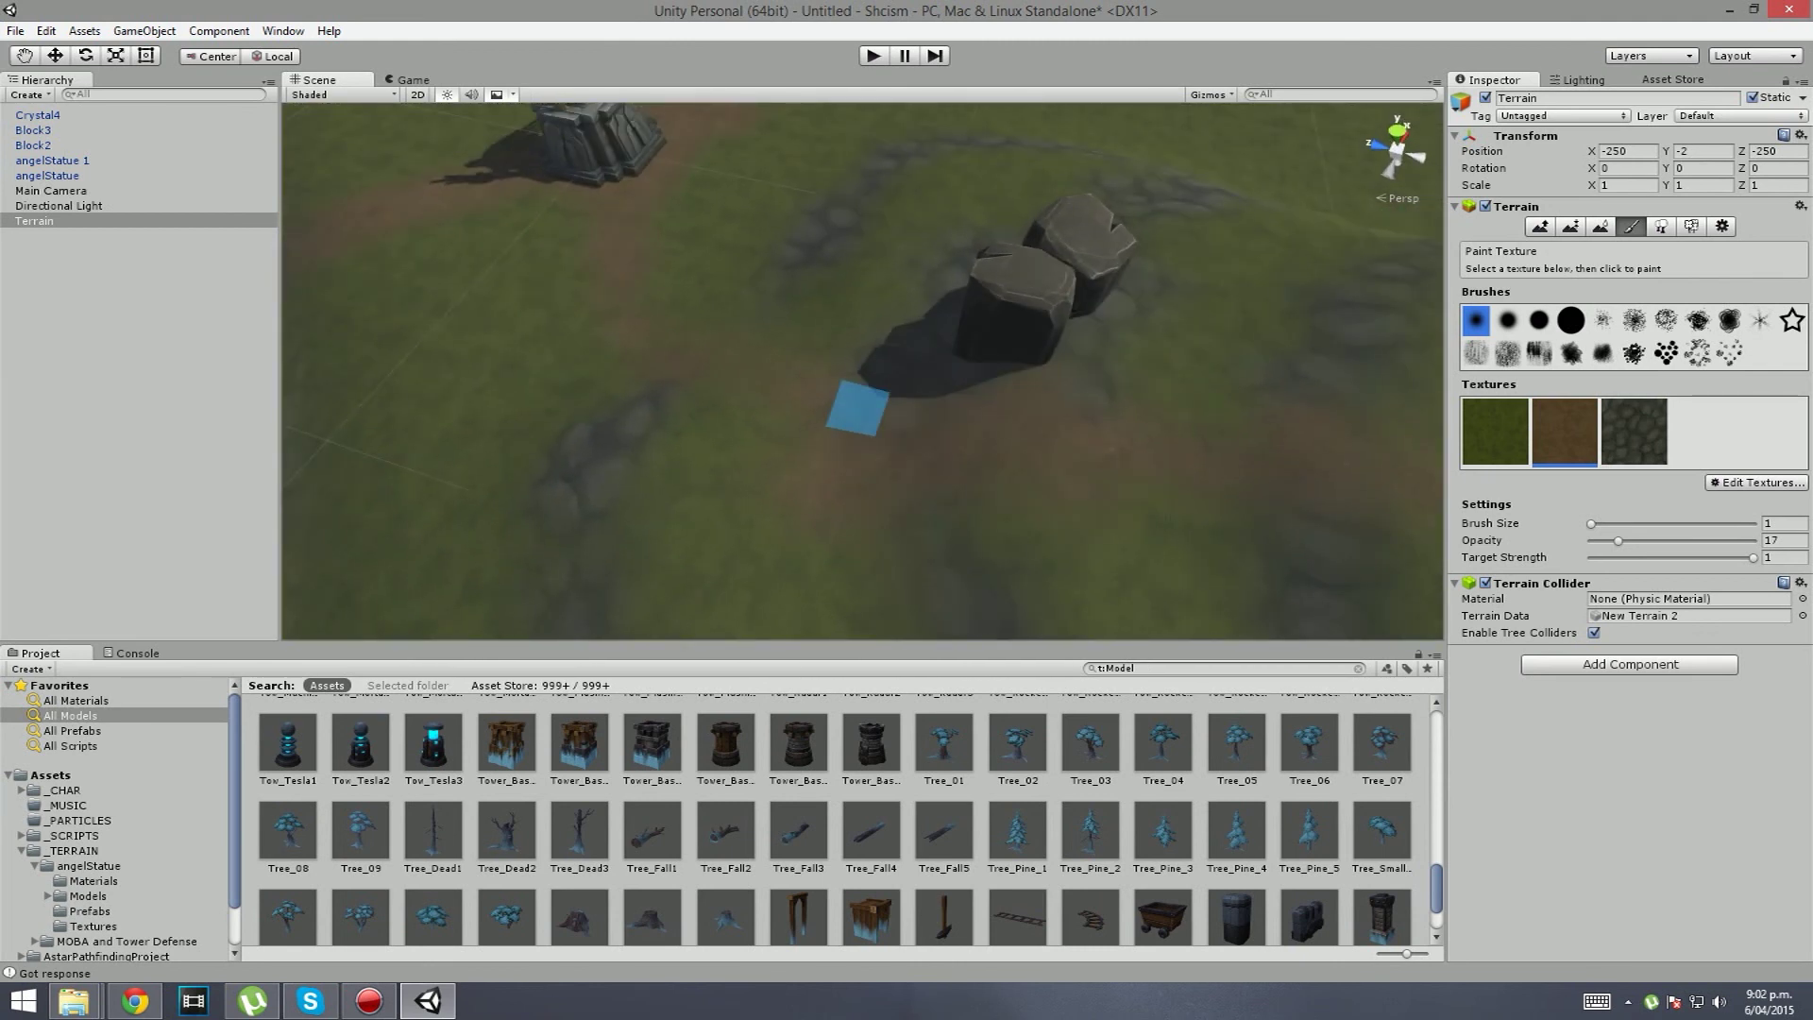
pyautogui.moveTo(930, 435)
pyautogui.mouseDown(button='right')
pyautogui.moveTo(830, 377)
pyautogui.moveTo(939, 481)
pyautogui.moveTo(931, 467)
pyautogui.mouseUp(button='right')
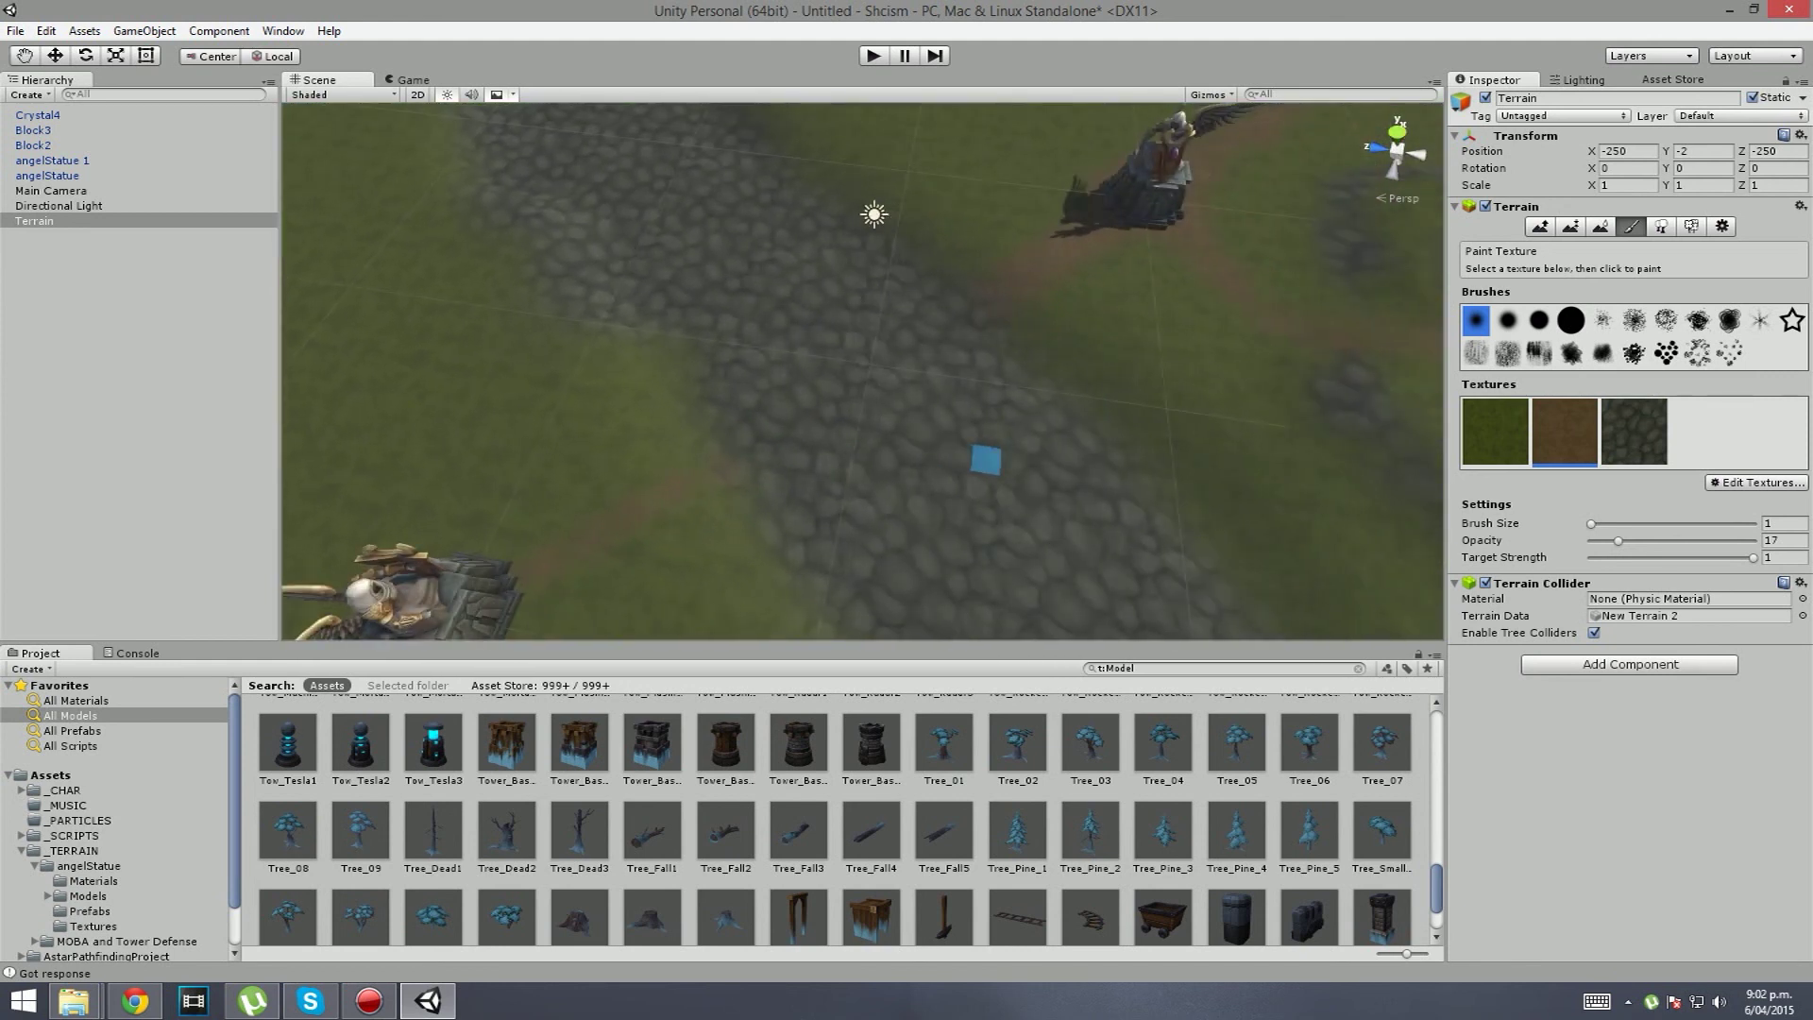
# Step: Paint the grass texture along the cobblestone road's edges where the dirt paths from the statues end
pyautogui.scroll(4, 1086, 380)
pyautogui.moveTo(1056, 388); pyautogui.dragTo(1135, 324, button='right')
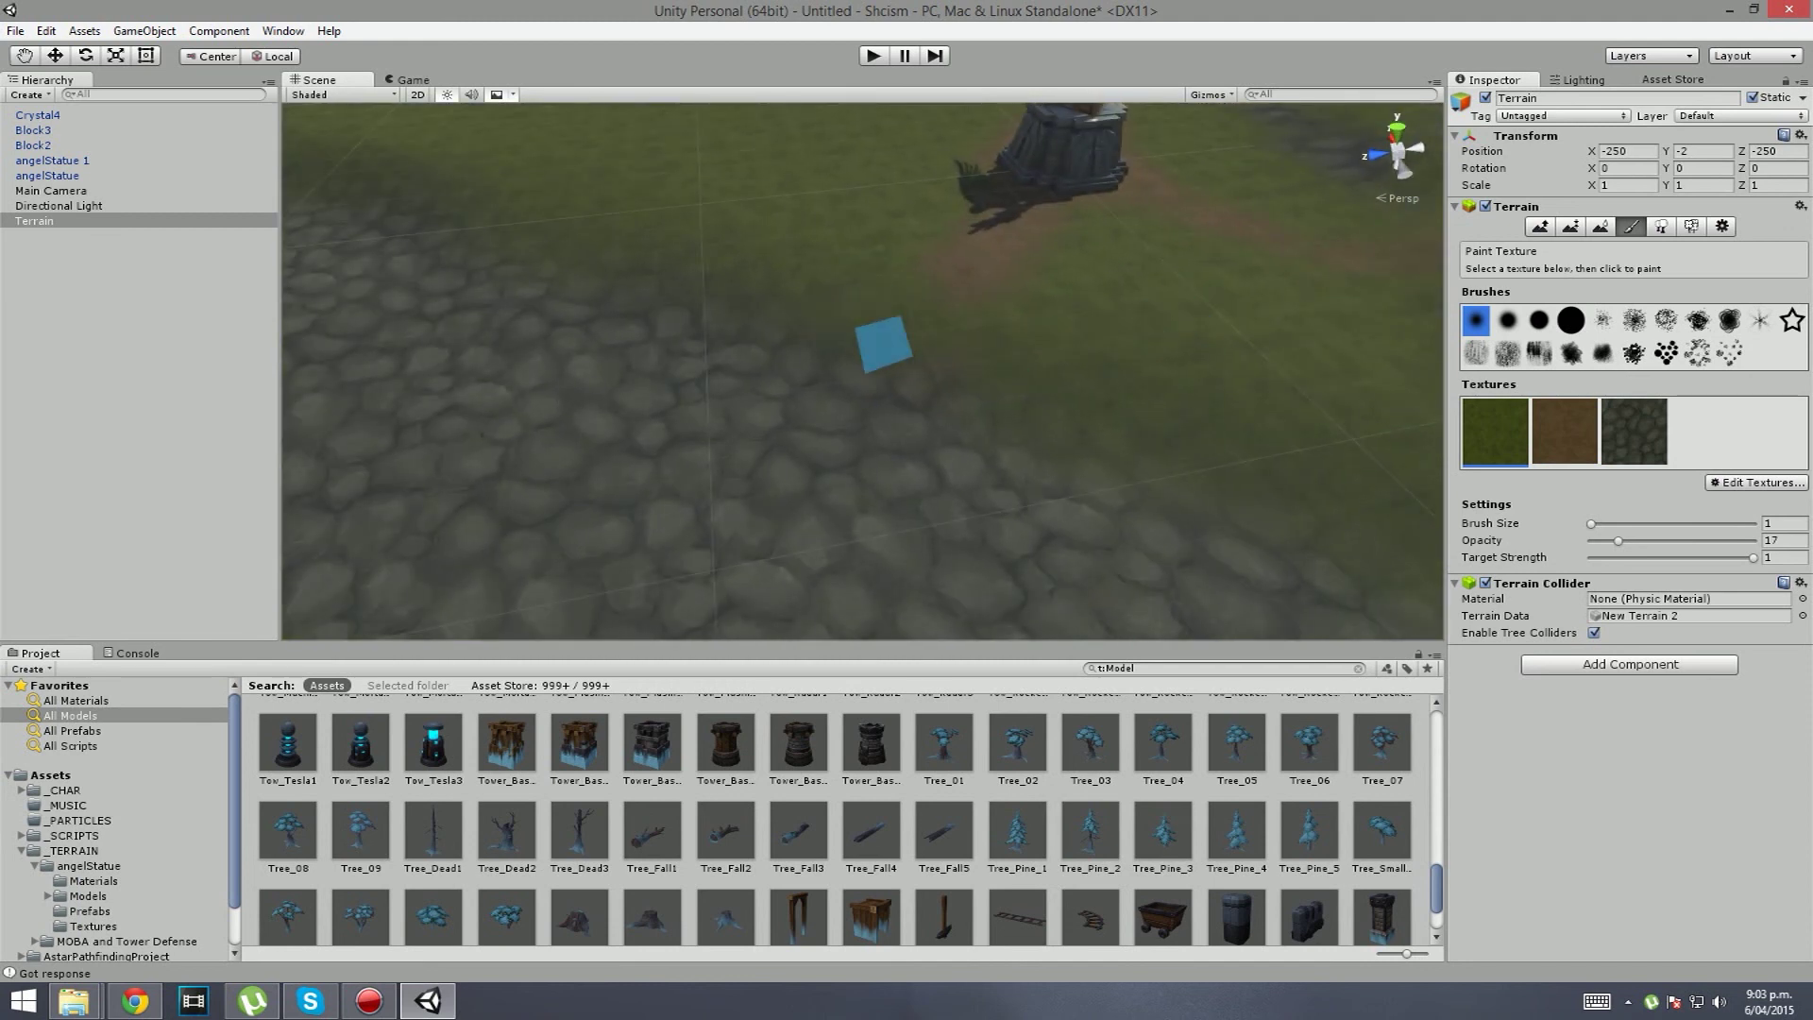
pyautogui.moveTo(1067, 349); pyautogui.dragTo(781, 400, button='right')
pyautogui.scroll(-3, 772, 425)
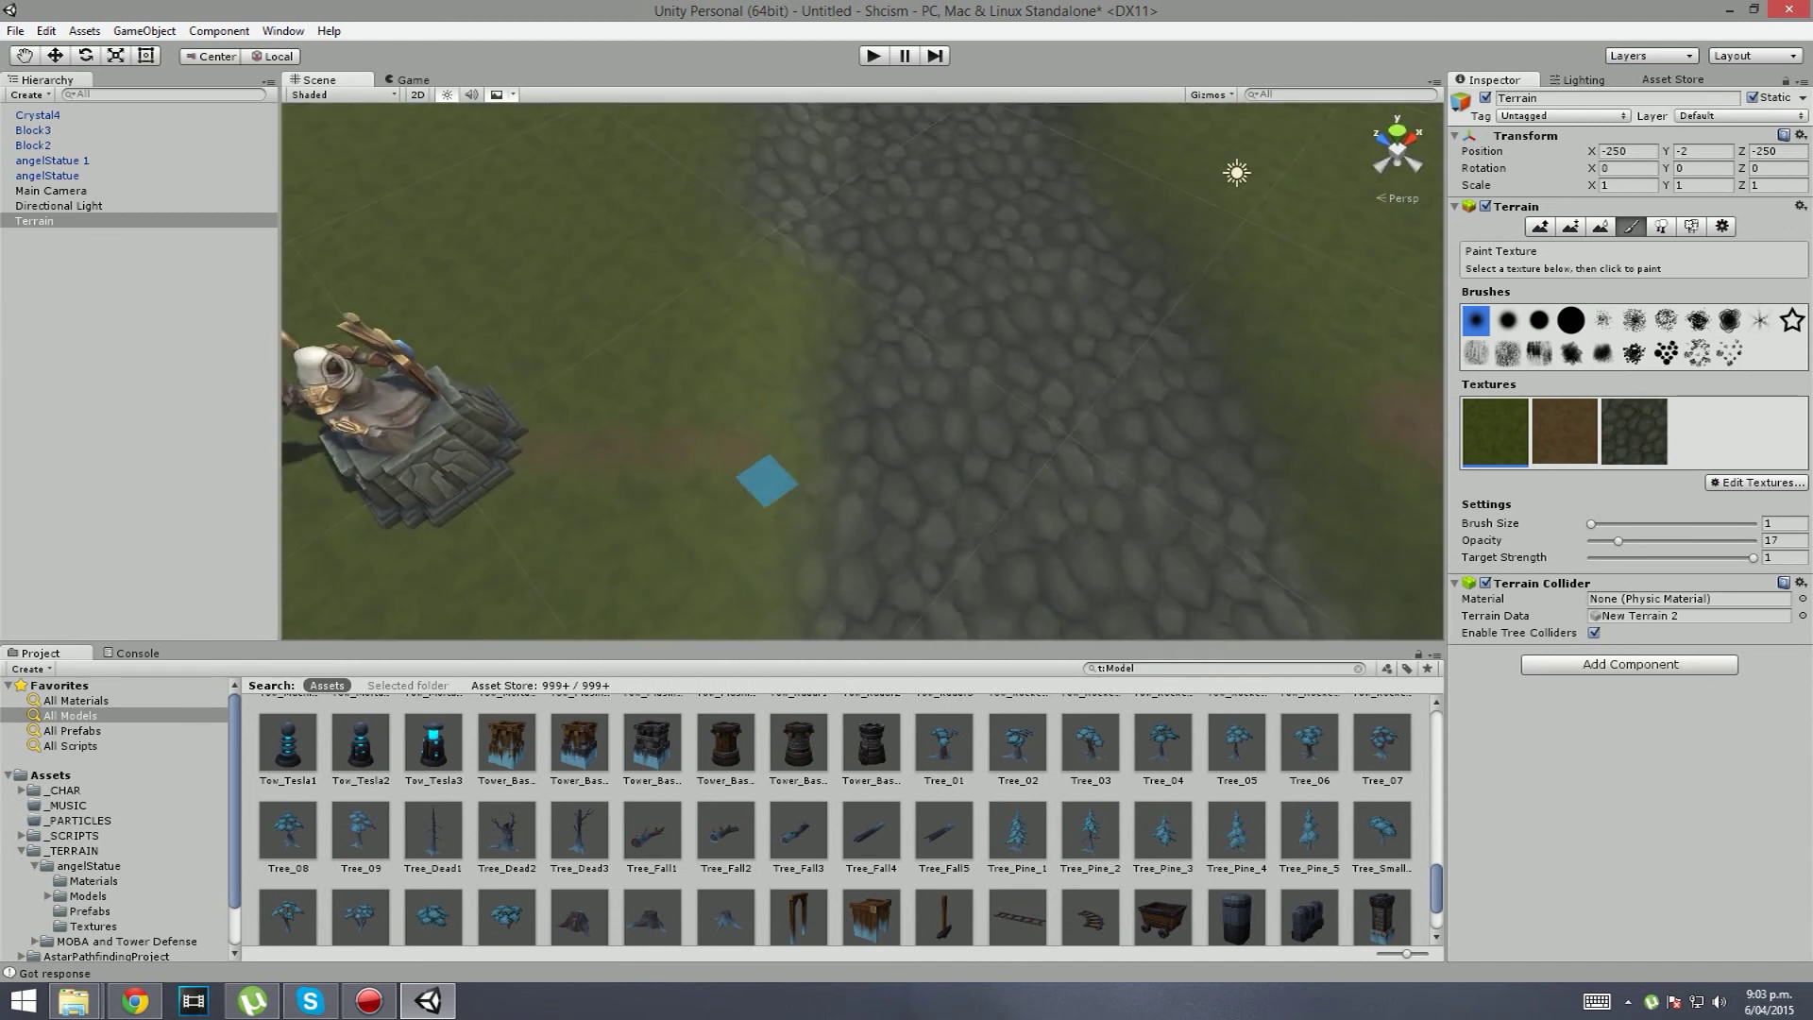
pyautogui.scroll(3, 972, 436)
pyautogui.moveTo(1040, 445); pyautogui.dragTo(1114, 323, button='right')
pyautogui.press('w')
pyautogui.moveTo(930, 420)
pyautogui.mouseDown(button='right')
pyautogui.moveTo(959, 429)
pyautogui.moveTo(955, 316)
pyautogui.moveTo(925, 452)
pyautogui.mouseUp(button='right')
pyautogui.press('w')
pyautogui.scroll(-1, 933, 461)
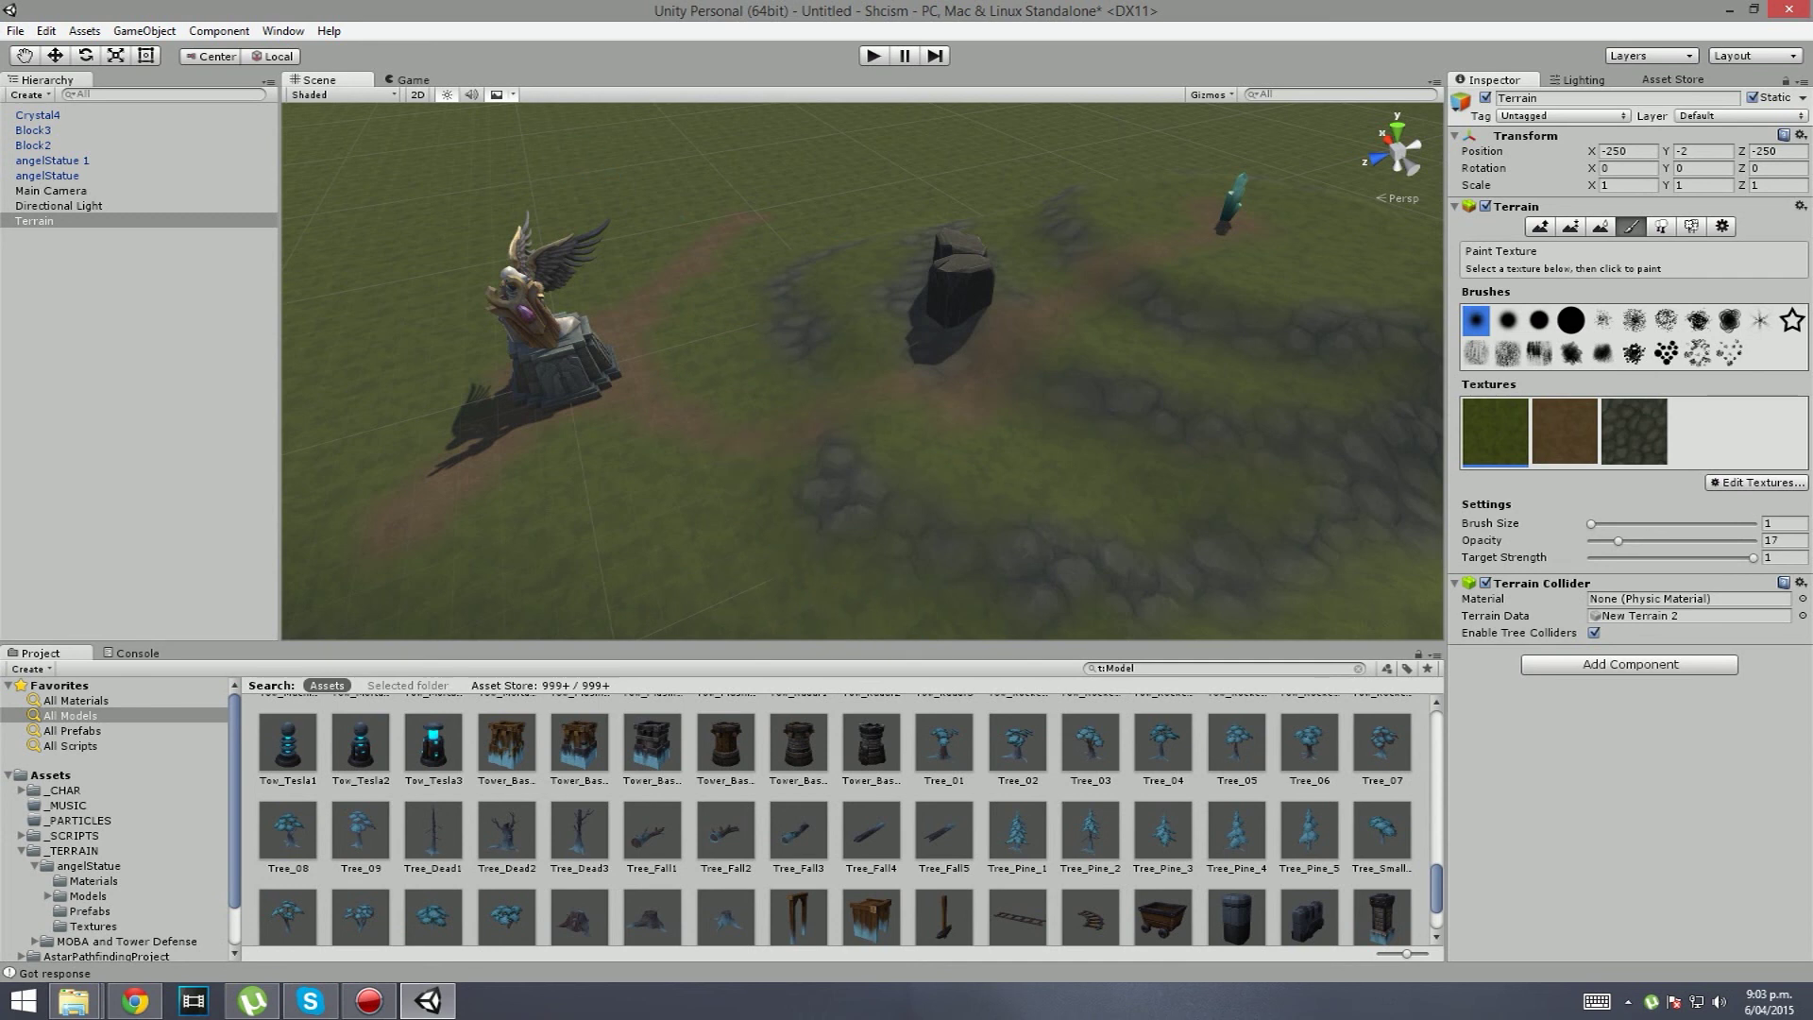
pyautogui.moveTo(369, 1000)
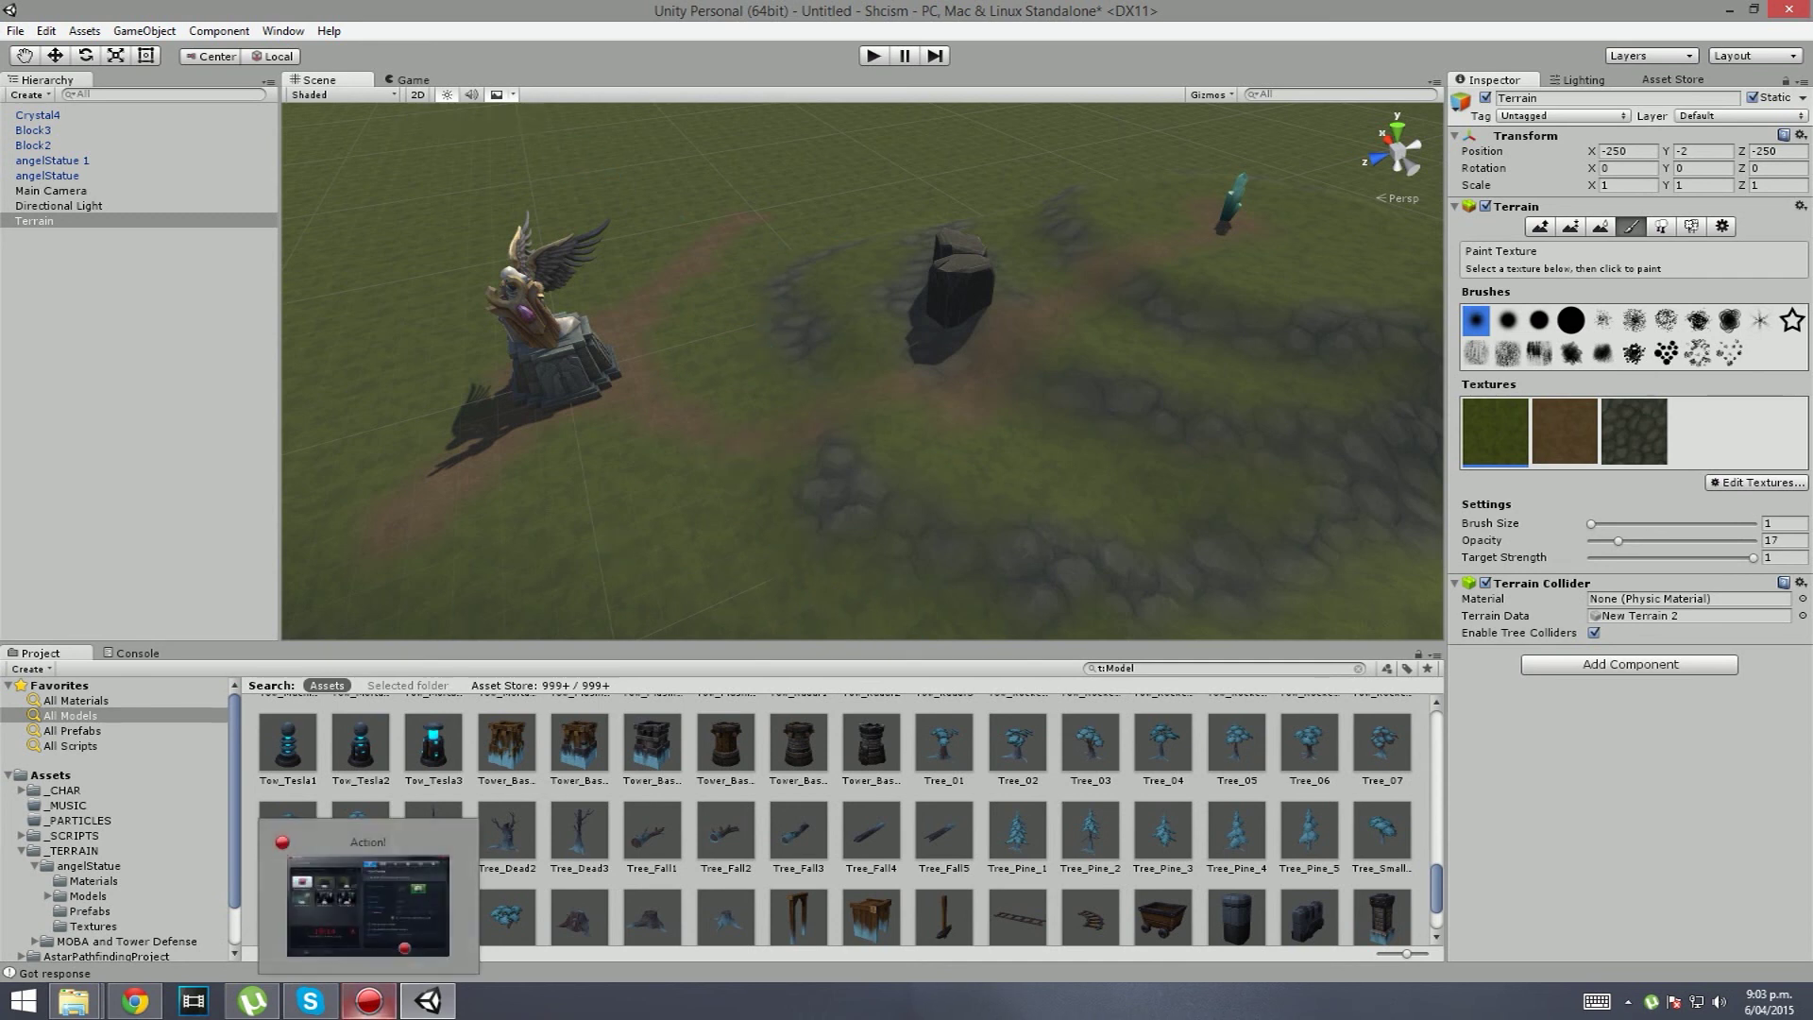